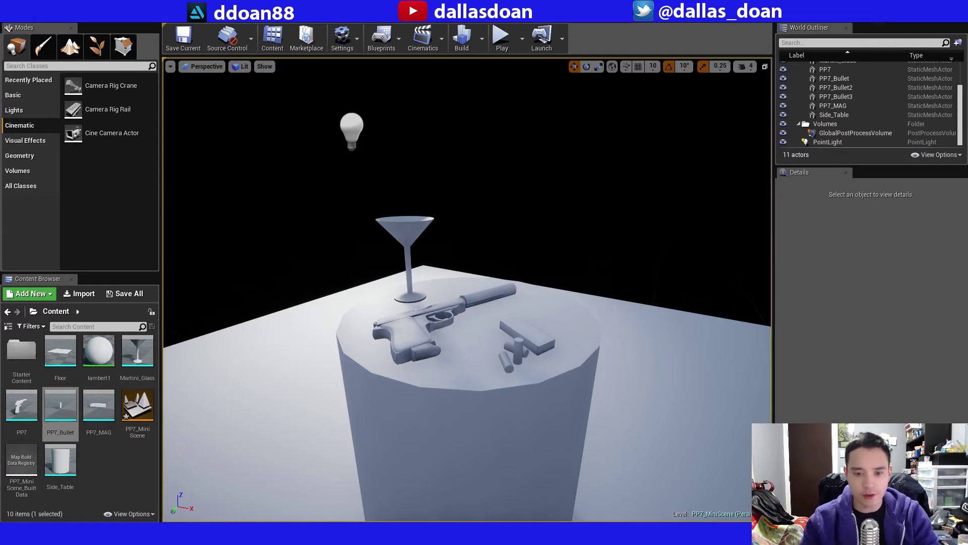
right_click_drag(493, 232, 494, 181)
key("s")
right_click_drag(446, 230, 446, 230)
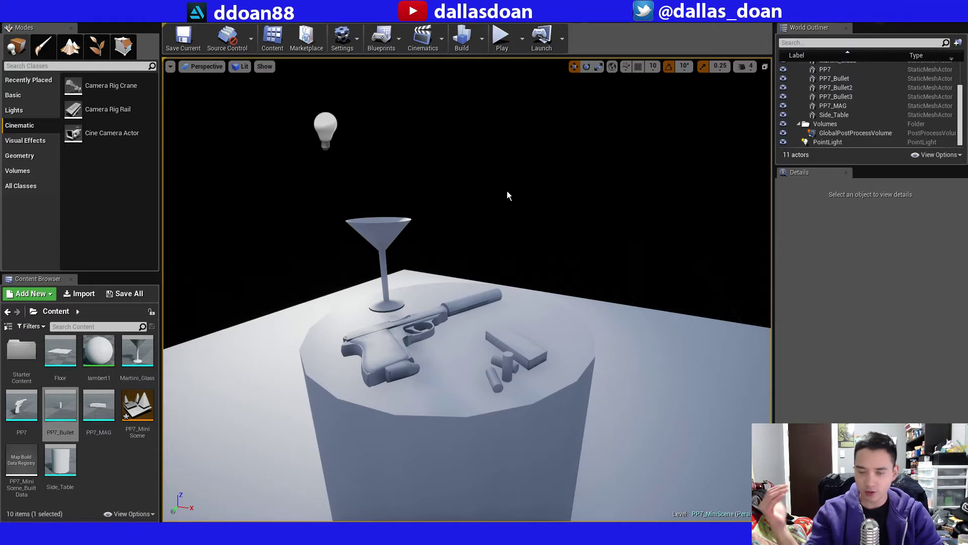
scroll(456, 216, "down", 3)
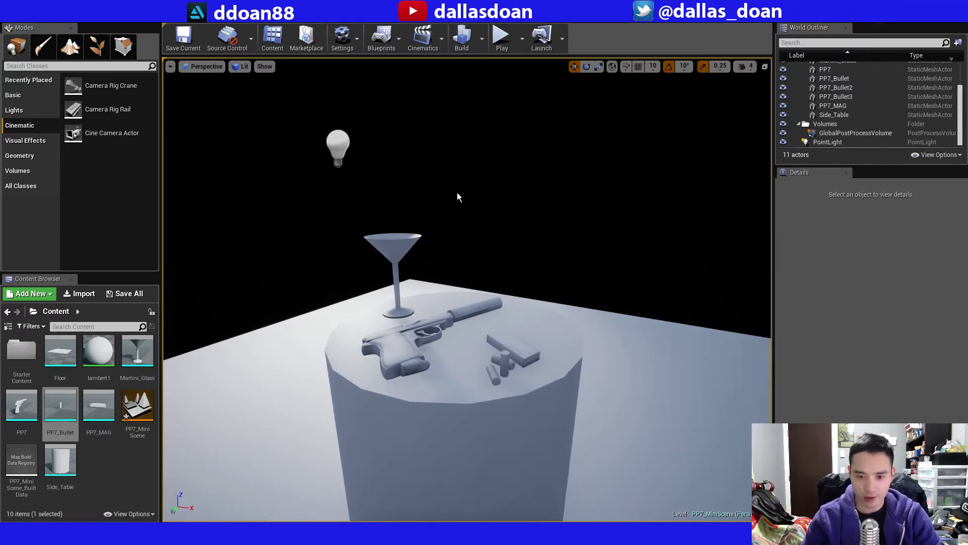
left_click(444, 409)
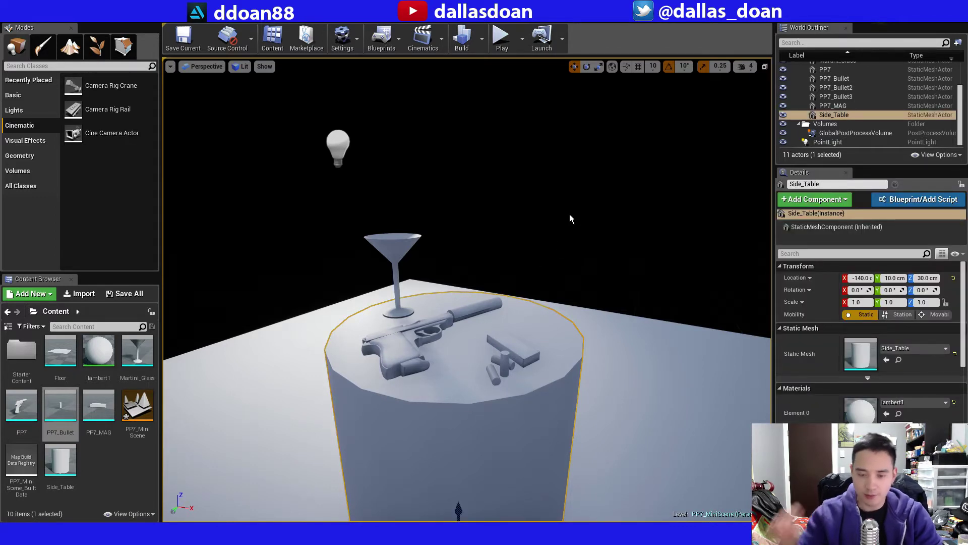
Change the point light's colour to a pale yellow of about R 0.973, G 1.0, B 0.534.
left_click(336, 147)
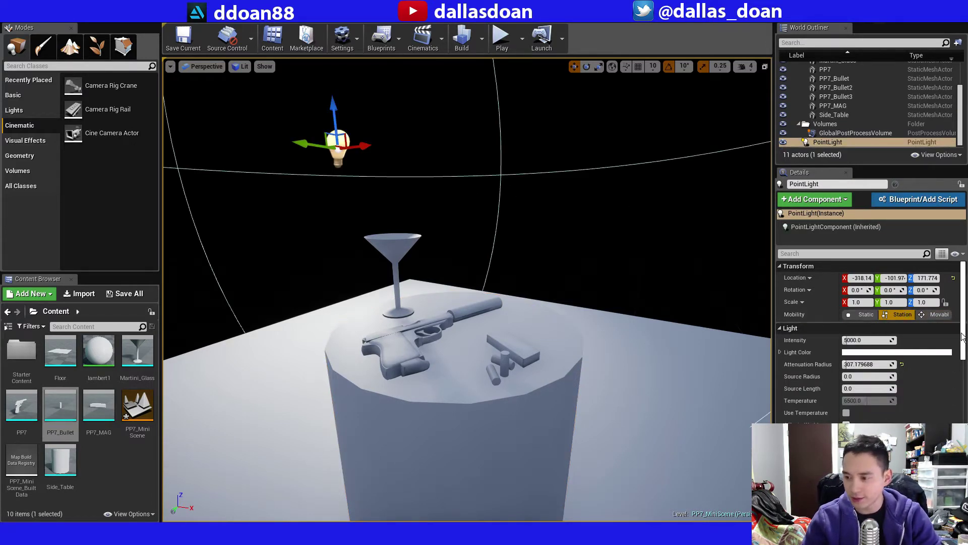
left_click(849, 352)
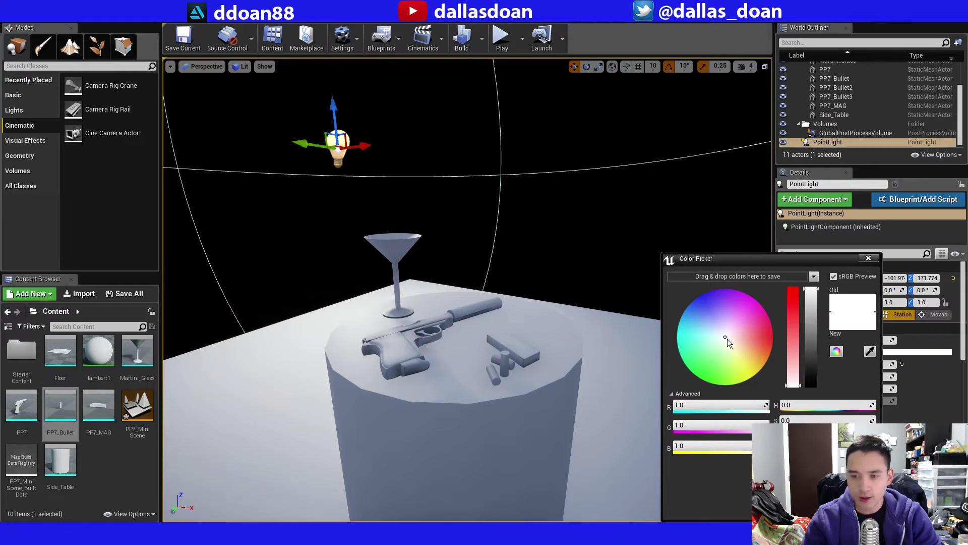
left_click_drag(727, 338, 736, 357)
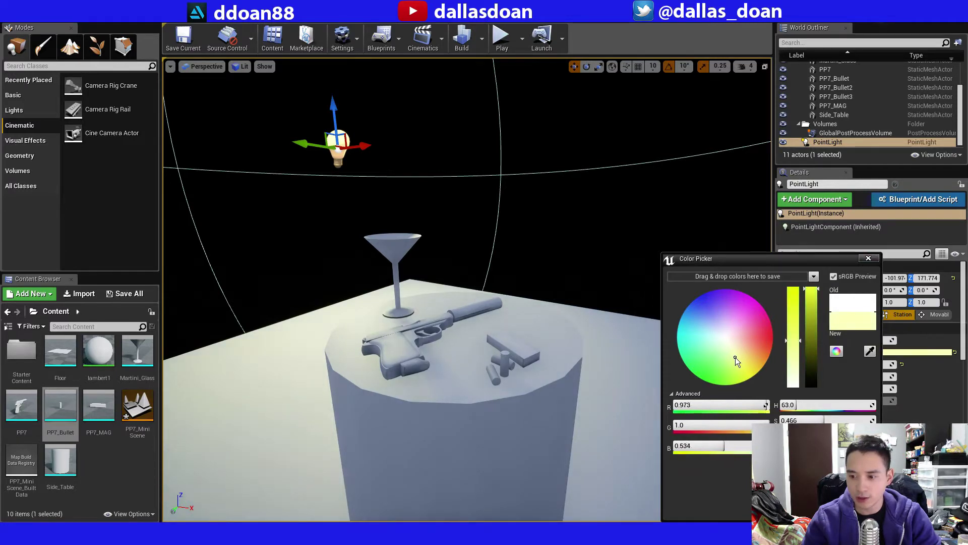
left_click(868, 258)
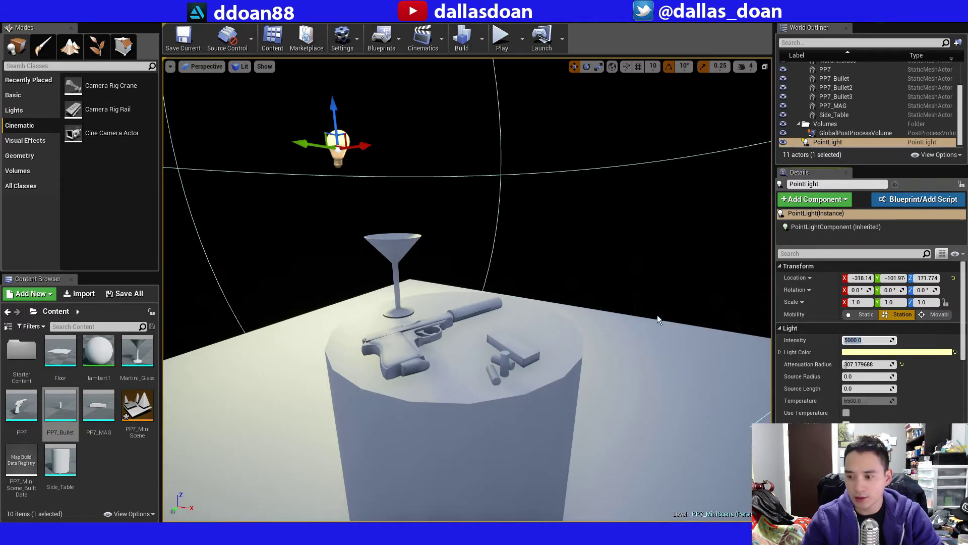
scroll(655, 313, "down", 4)
right_click_drag(593, 298, 563, 252)
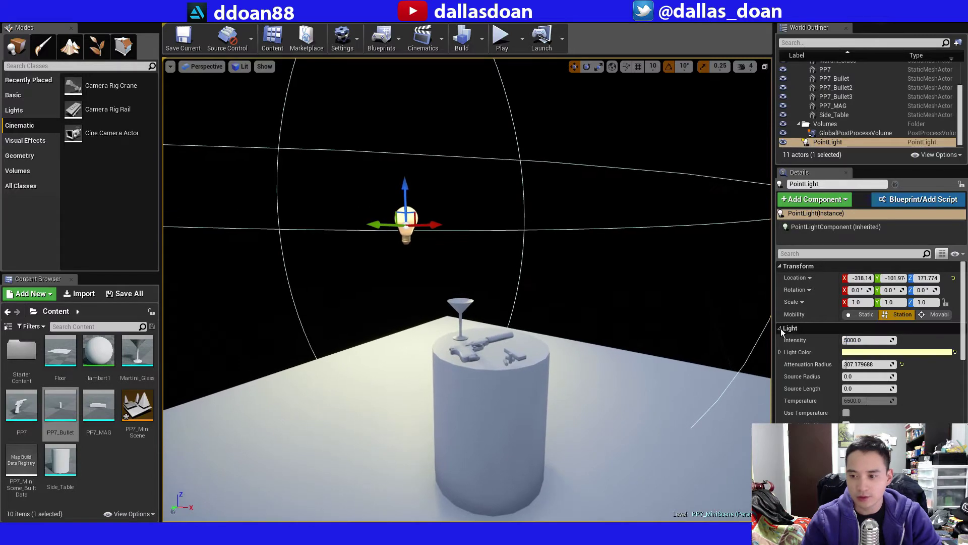
key("r")
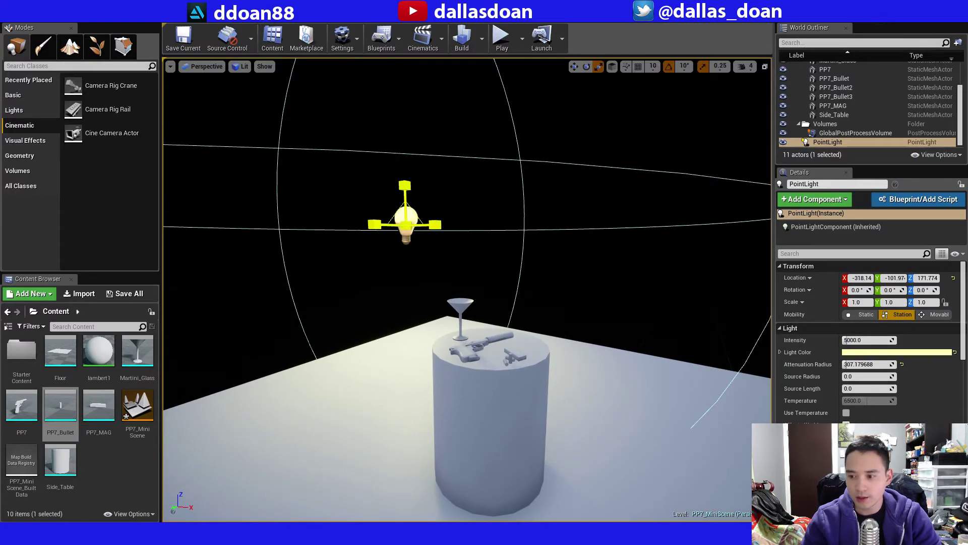
mouse_move(405, 224)
left_mouse_down()
mouse_move(384, 225)
mouse_move(396, 225)
left_mouse_up()
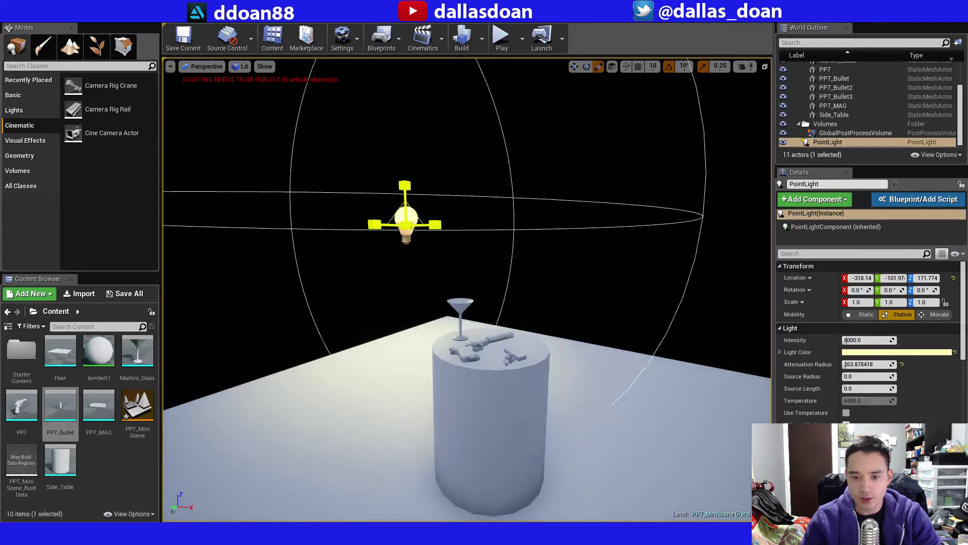
key("ctrl+z")
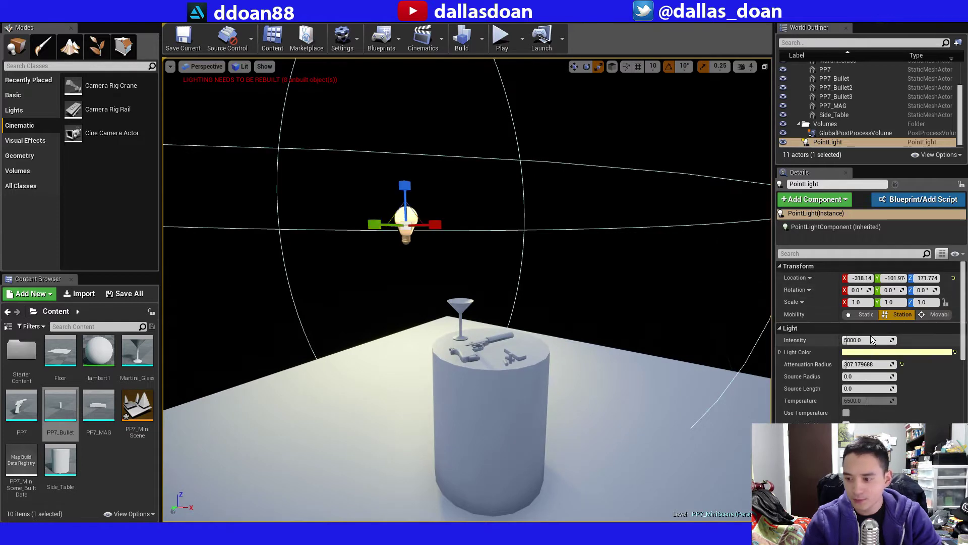
Try an intensity of 2500 on the point light and restore it to 5000.
left_click(873, 340)
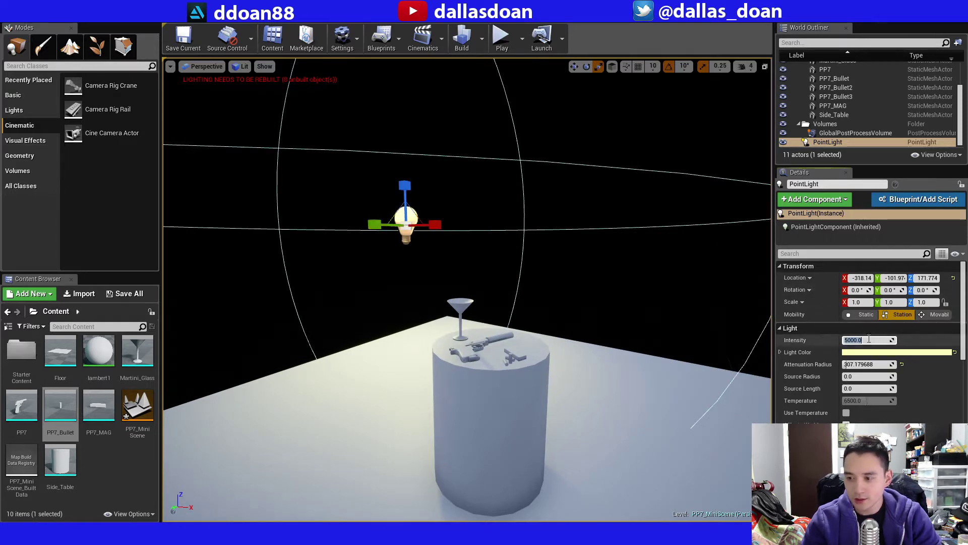
type("25000")
key("Return")
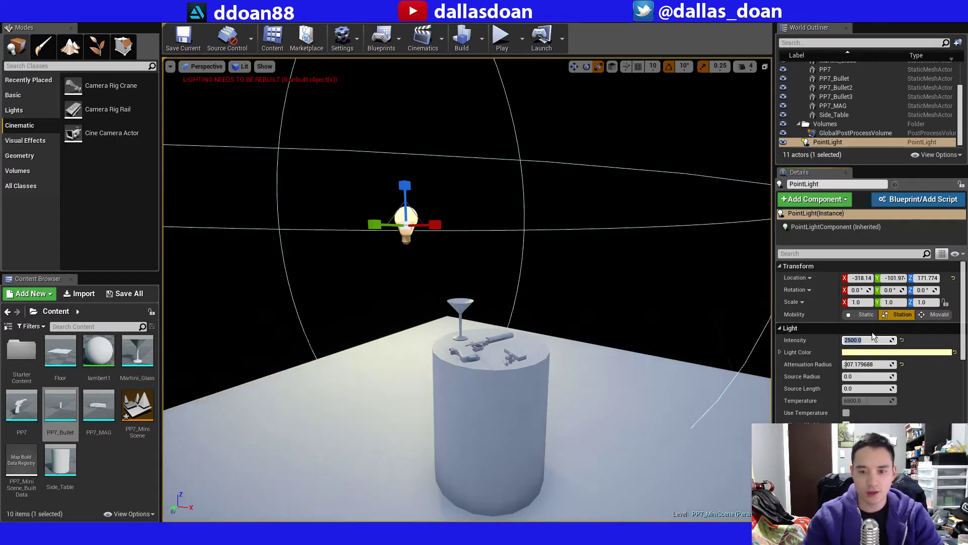
left_click(857, 337)
left_click_drag(870, 340, 806, 346)
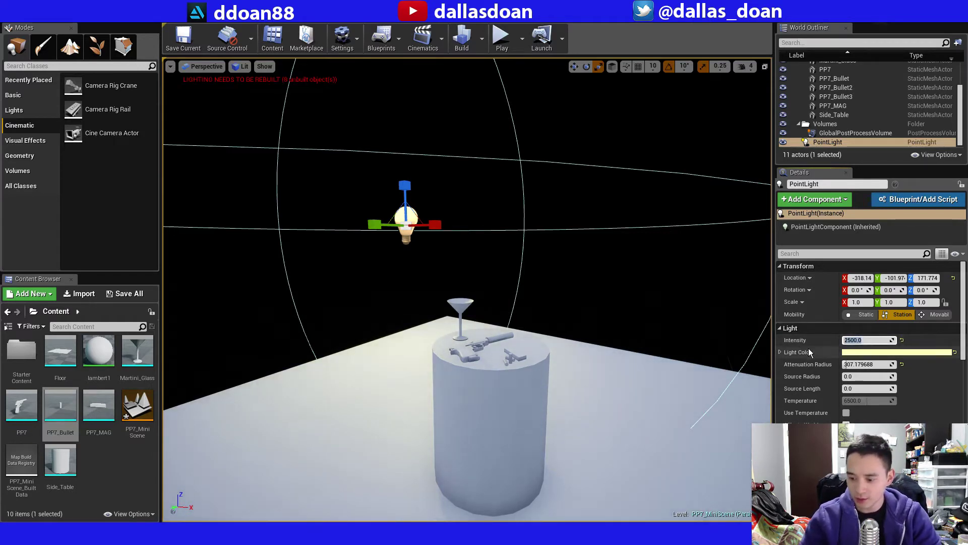
type("5000")
key("Return")
Duplicate the yellow point light and place the copy across the table at about X 24, Y 40.
right_click_drag(625, 351, 389, 199)
key("w")
key("s")
key("w")
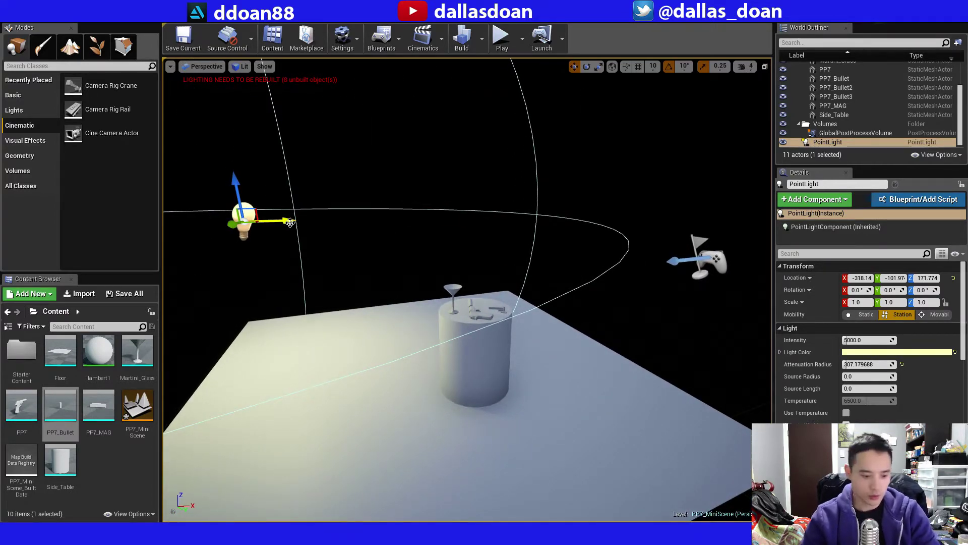
left_click_drag(290, 221, 711, 267, "alt")
mouse_move(606, 267)
right_mouse_down()
mouse_move(580, 267)
mouse_move(607, 267)
right_mouse_up()
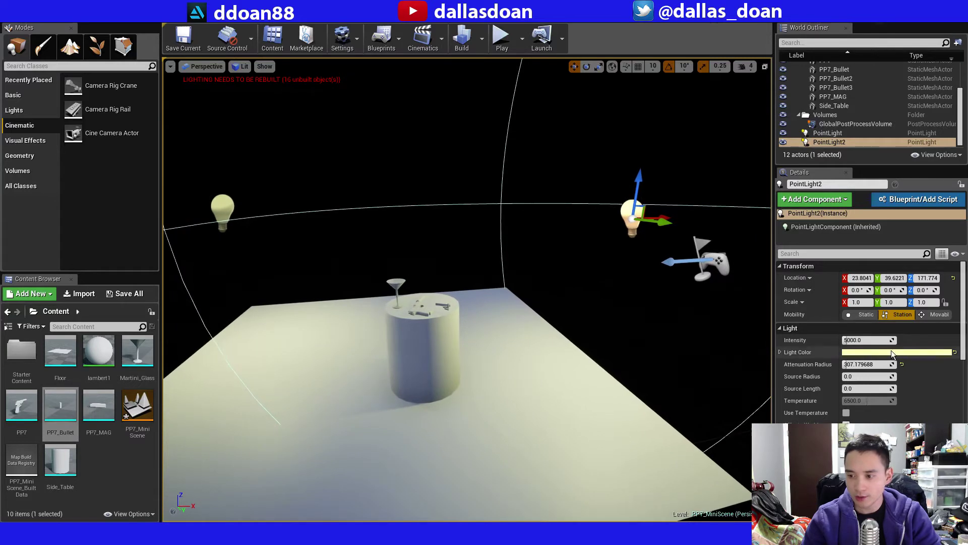
Set the duplicated light's intensity to 2000 and its colour to a pale blue of about R 0.583, G 0.91, B 1.0.
left_click(874, 341)
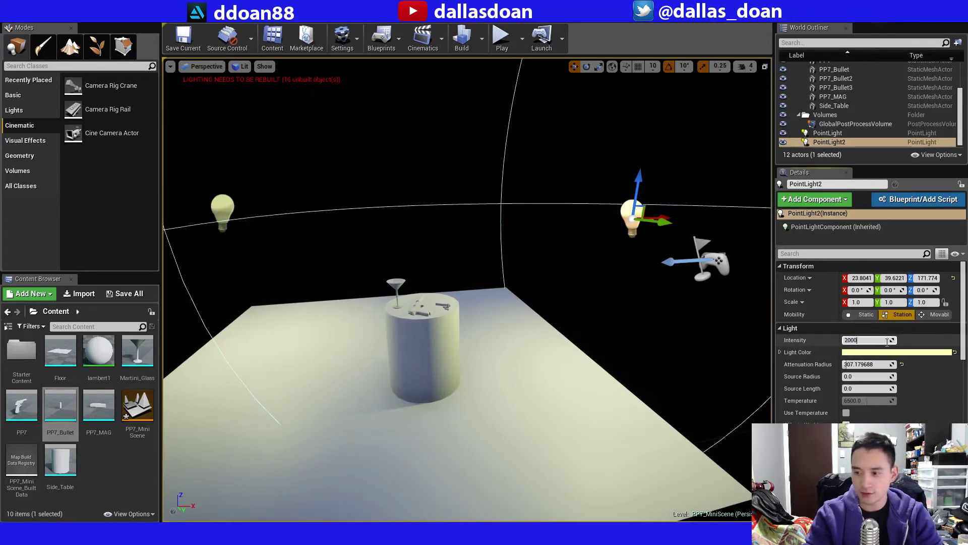
key("Return")
left_click_drag(607, 334, 608, 318)
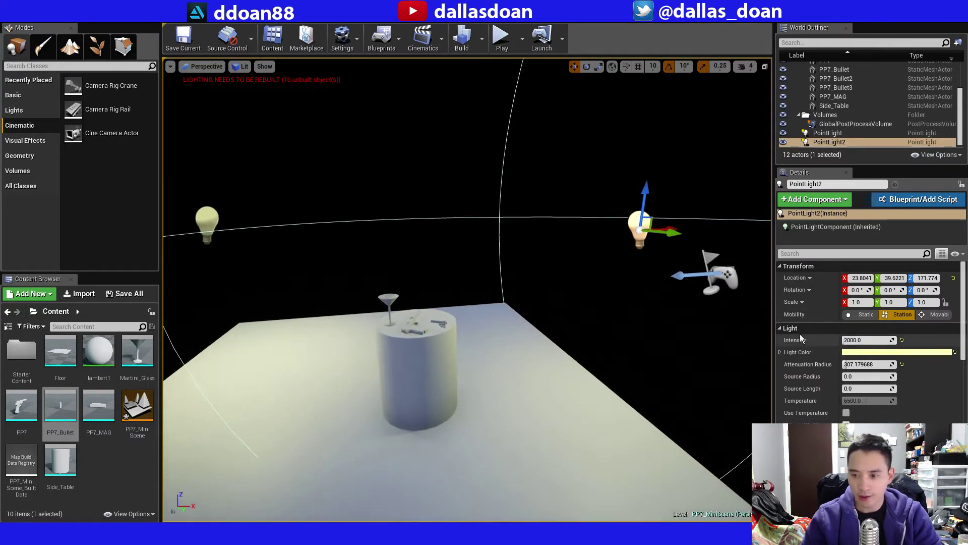
left_click(858, 352)
left_click_drag(708, 354, 680, 331)
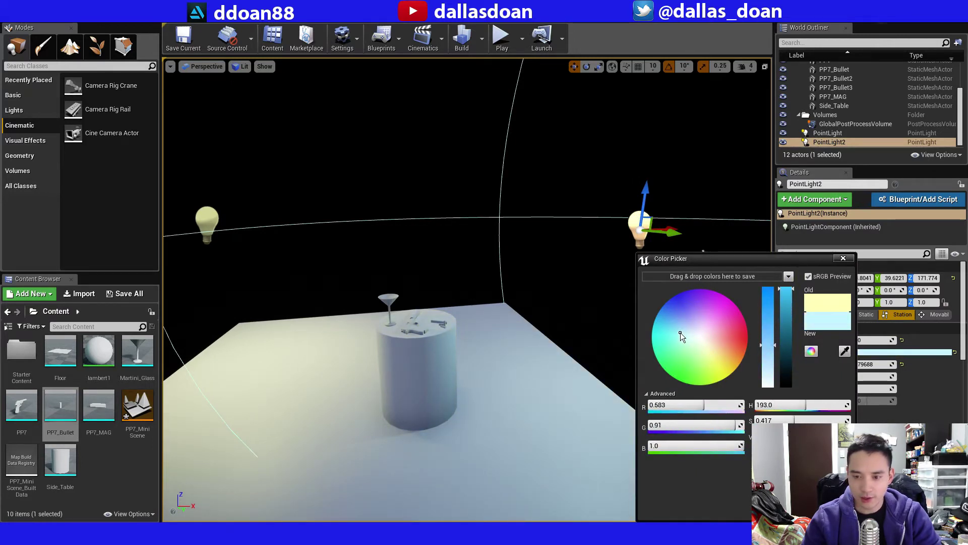
left_click(842, 259)
Set the pale blue point light's intensity to 1000.
mouse_move(706, 313)
right_mouse_down()
mouse_move(660, 313)
mouse_move(658, 336)
mouse_move(662, 320)
mouse_move(736, 318)
mouse_move(706, 315)
right_mouse_up()
key("w")
key("s")
left_click(877, 341)
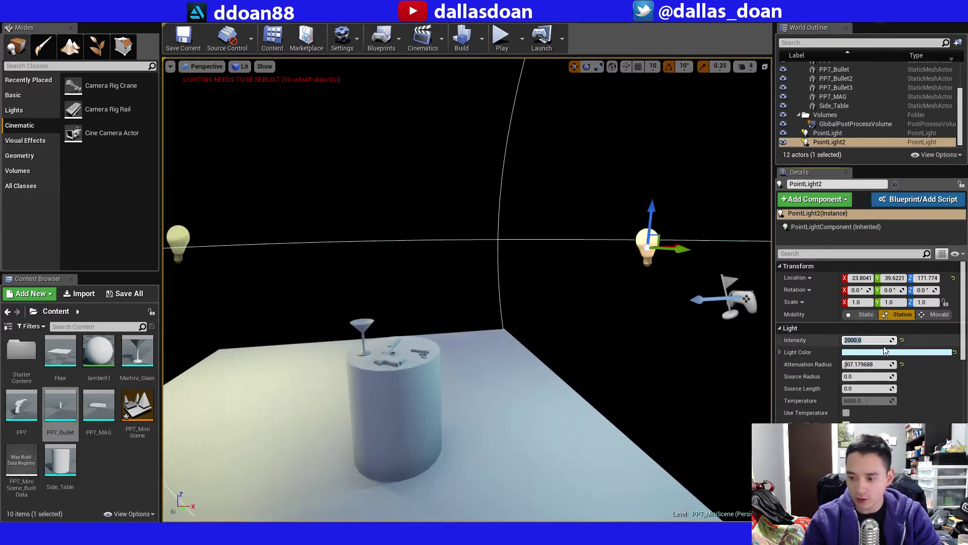
type("1000")
key("Return")
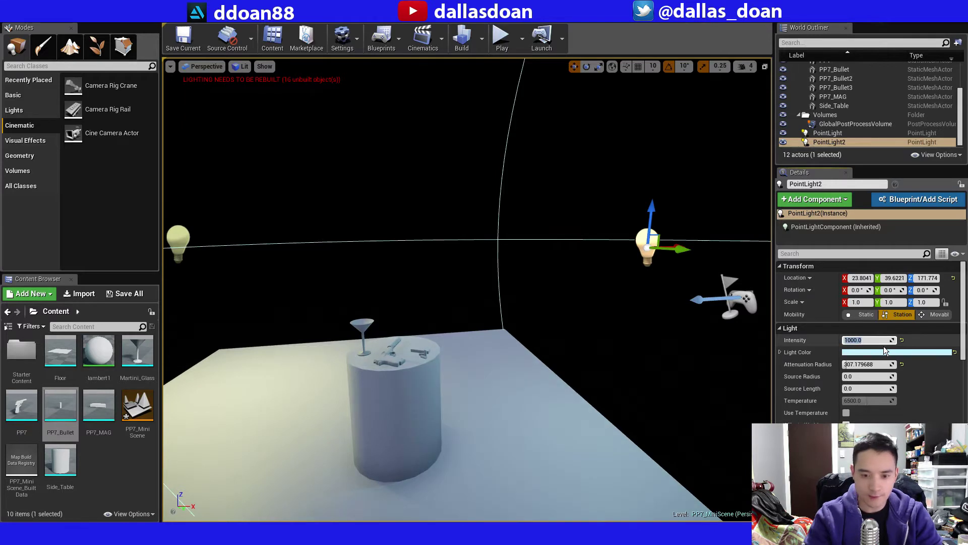
Move the pale blue light along the Y axis to about Y 110.
mouse_move(643, 365)
right_mouse_down()
mouse_move(615, 361)
mouse_move(638, 369)
right_mouse_up()
key("s")
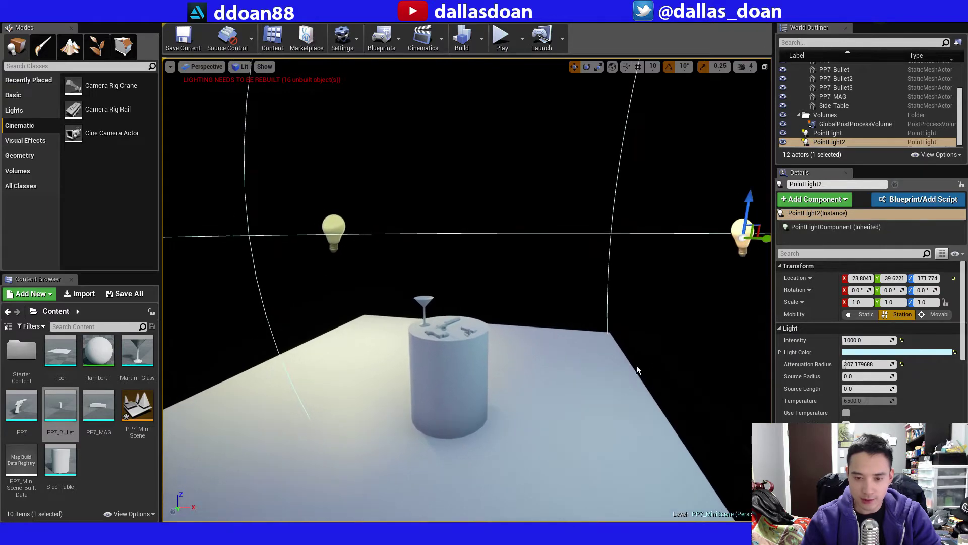
left_click(333, 229)
key("f")
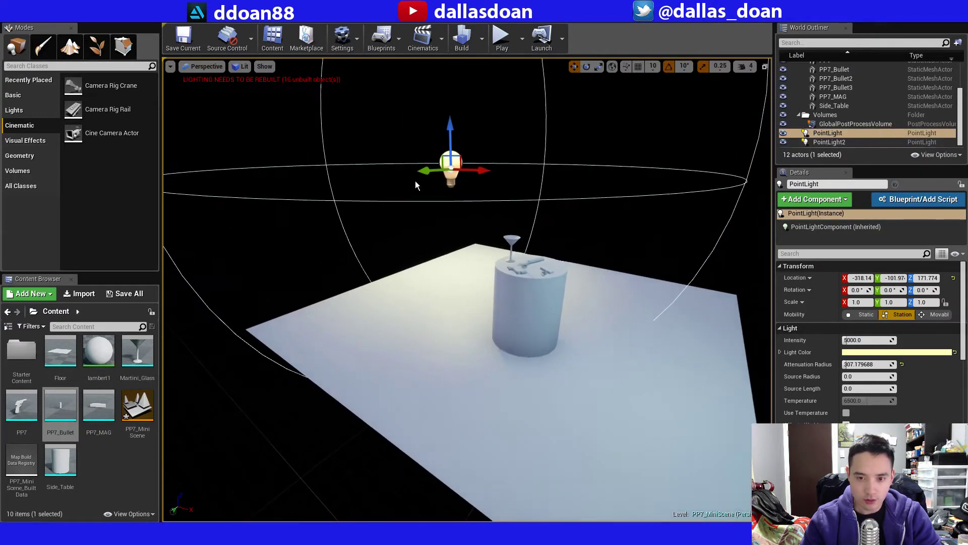
right_click_drag(509, 229, 640, 229)
key("w")
key("a")
key("s")
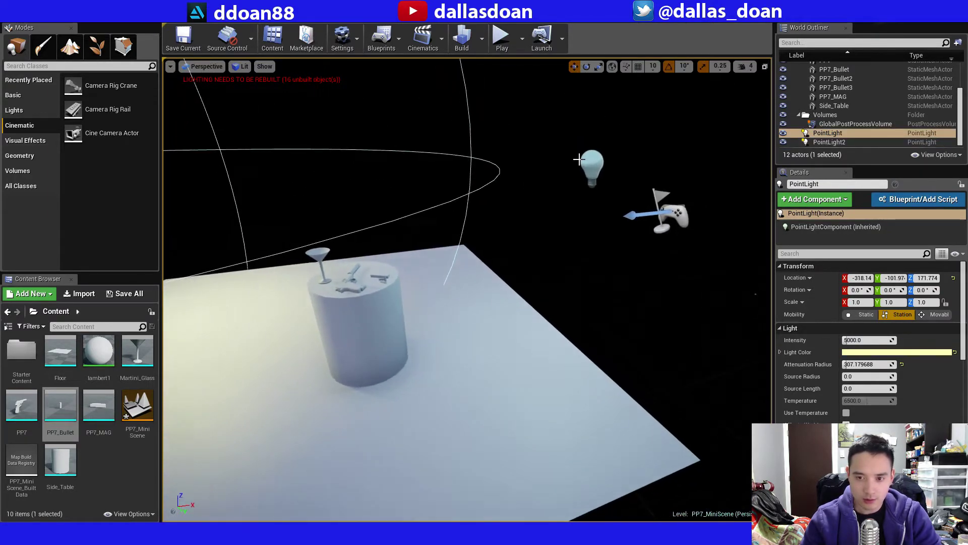
left_click(578, 160)
right_click_drag(579, 160, 501, 157)
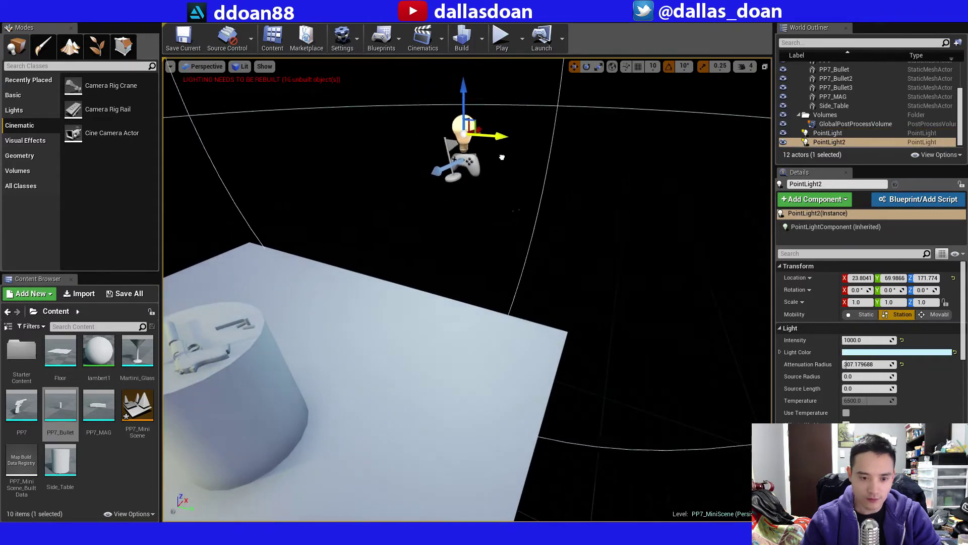
left_click_drag(502, 157, 588, 196)
right_click_drag(587, 196, 454, 191)
key("d")
key("s")
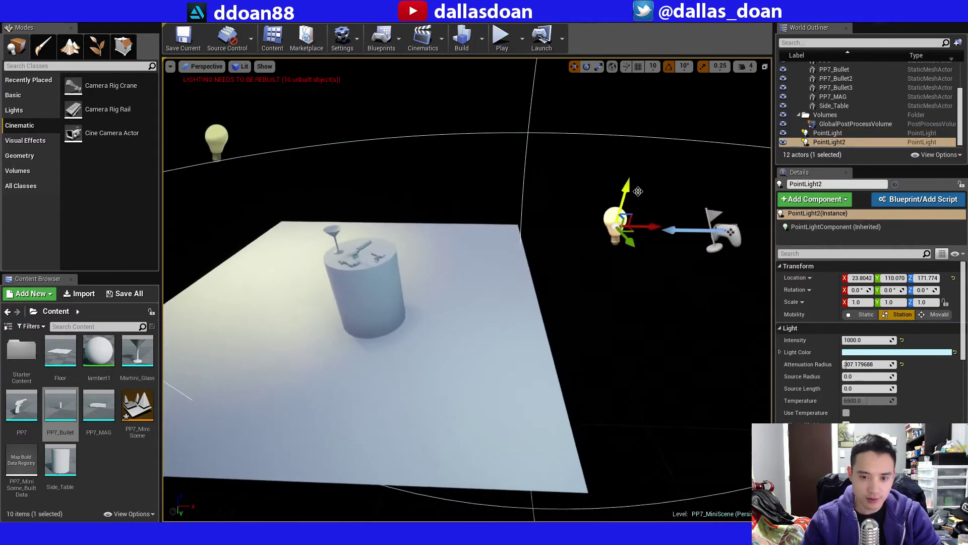
Move the pale blue light along the X axis toward the table, to about X 10.
right_click_drag(638, 191, 643, 225)
left_click_drag(639, 230, 605, 229)
right_click_drag(605, 229, 552, 229)
key("w")
Rename the pale blue PointLight2 actor as FillLight.
double_click(834, 142)
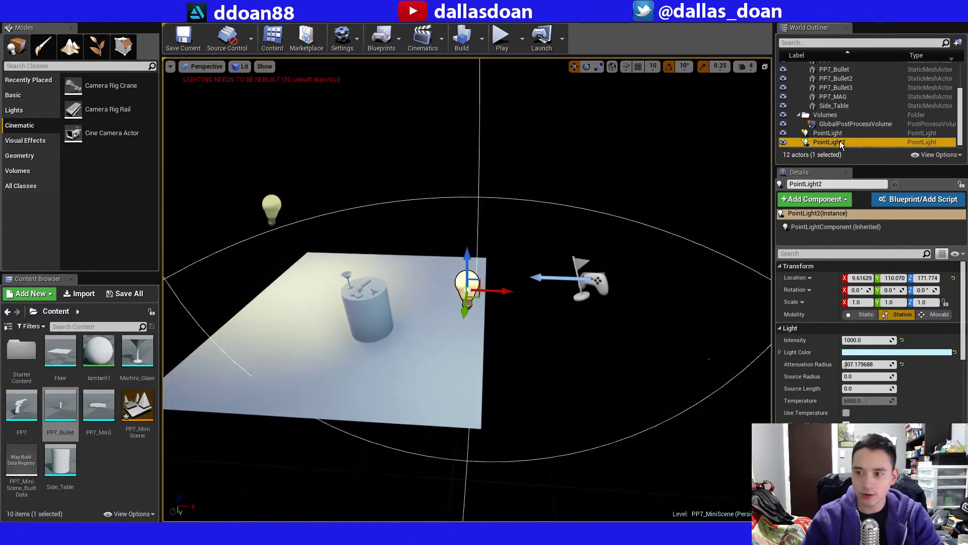
left_click(858, 144)
type("Fill")
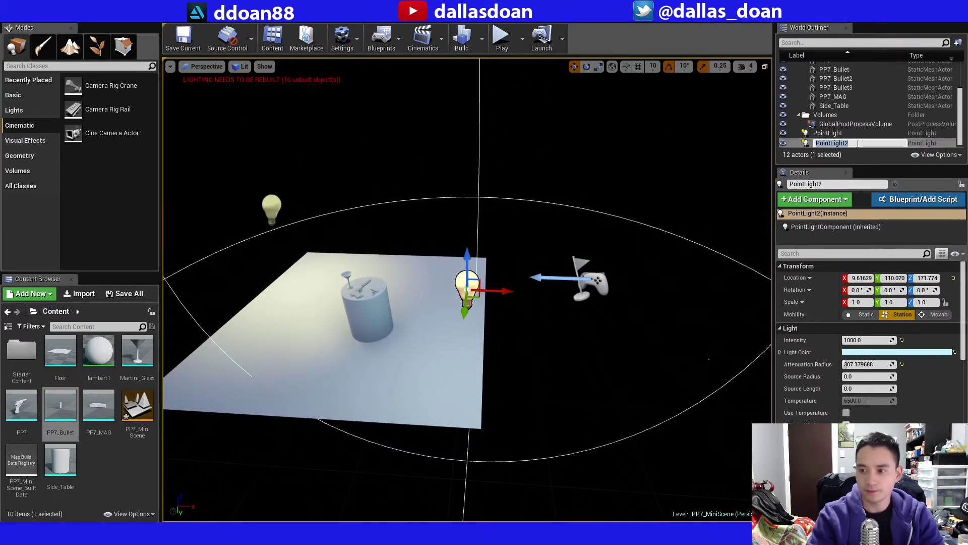
type("Light")
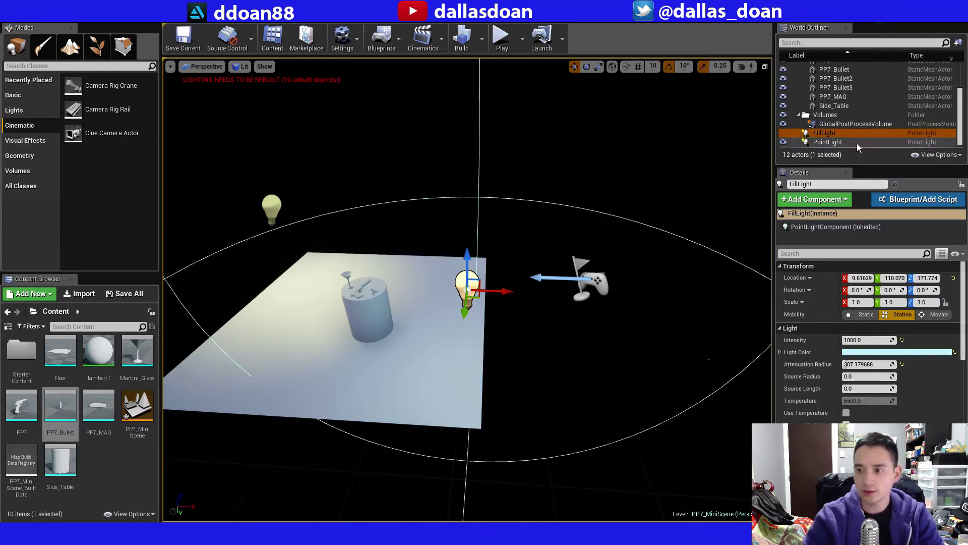
key("Return")
Rename the yellow PointLight actor as KeyLight.
double_click(828, 143)
left_click(839, 143)
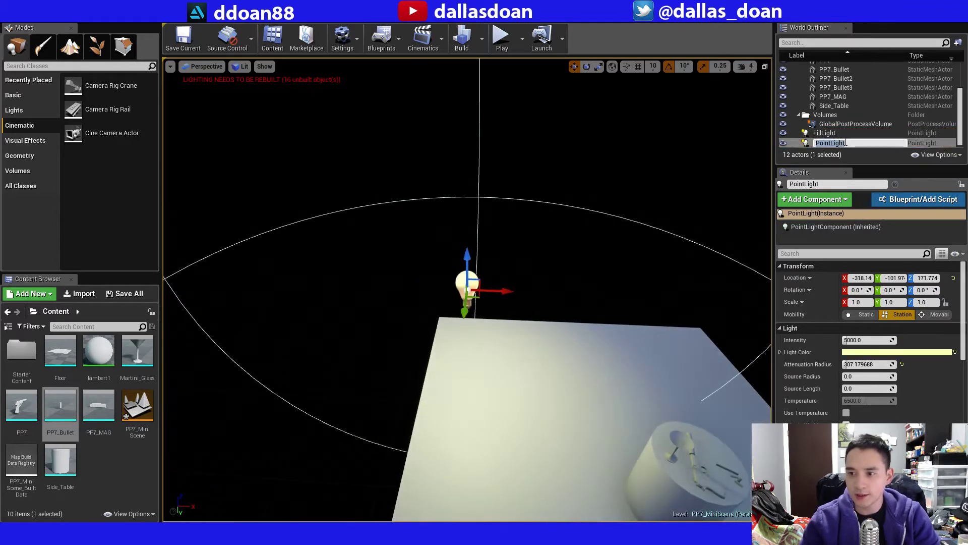
type("KeyLight")
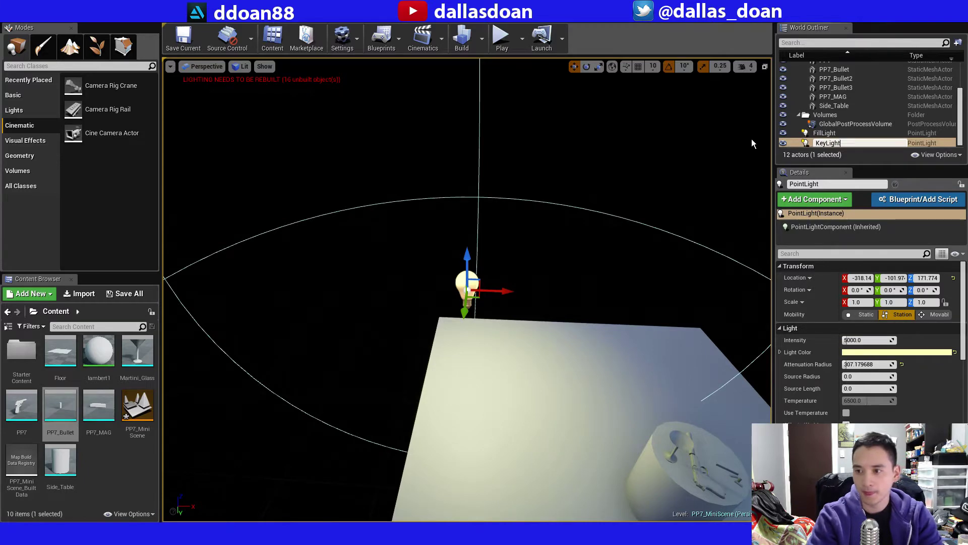
key("Return")
Raise the key light to a height of about Z 192 and keep it selected.
mouse_move(694, 142)
right_mouse_down()
mouse_move(716, 156)
mouse_move(746, 145)
mouse_move(708, 141)
right_mouse_up()
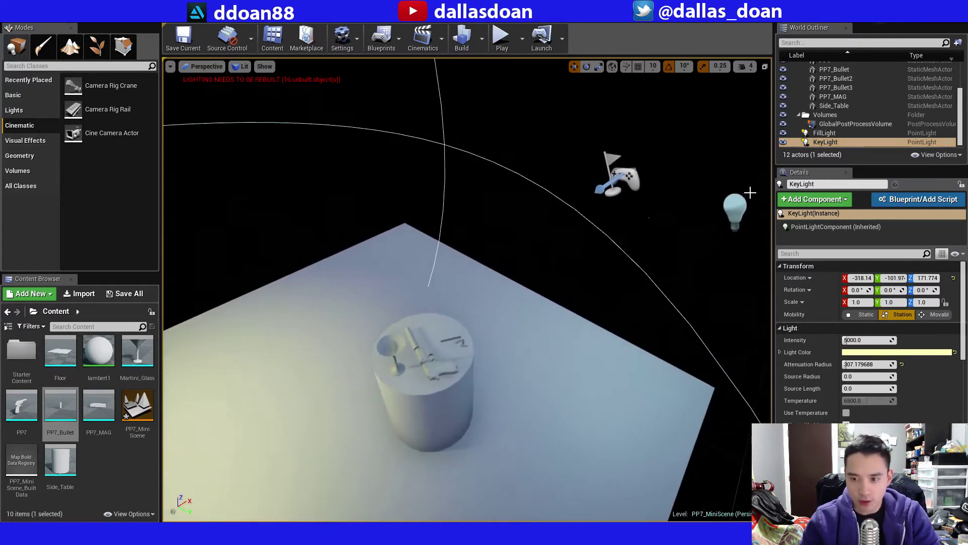
left_click(737, 212)
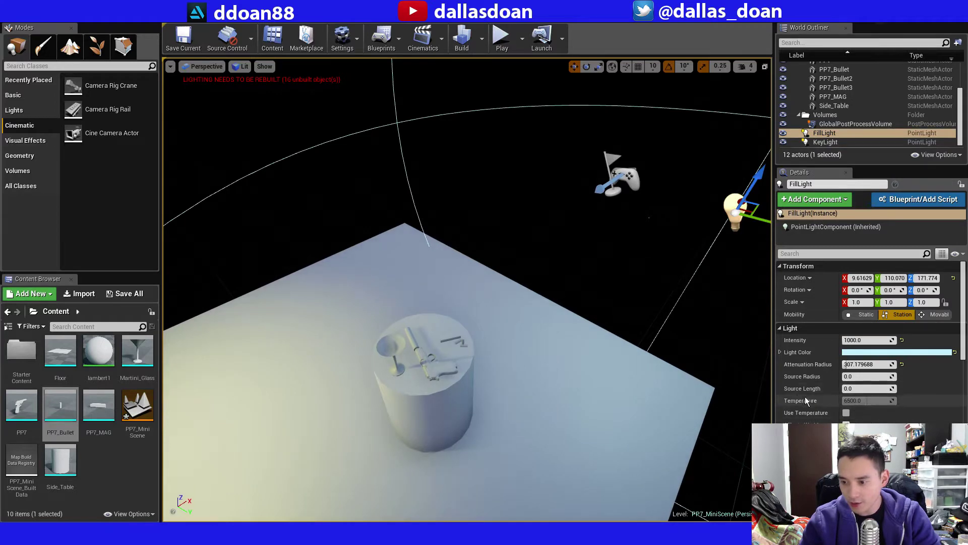
right_click_drag(649, 217, 555, 202)
left_click(463, 240)
right_click_drag(463, 240, 512, 232)
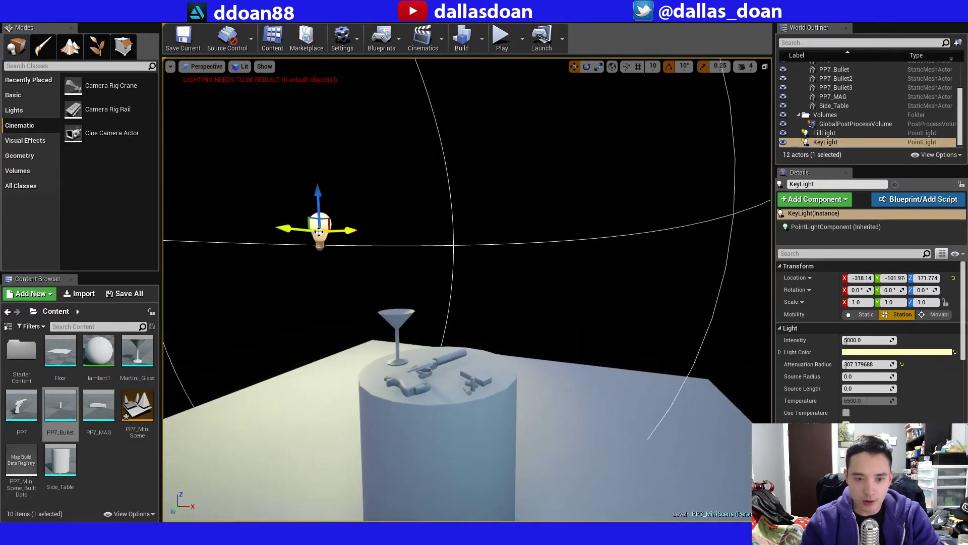
left_click_drag(321, 192, 321, 172)
right_click_drag(321, 172, 459, 227)
left_click(534, 231)
mouse_move(384, 176)
right_mouse_down()
mouse_move(459, 184)
mouse_move(424, 176)
mouse_move(392, 188)
right_mouse_up()
left_click(360, 196)
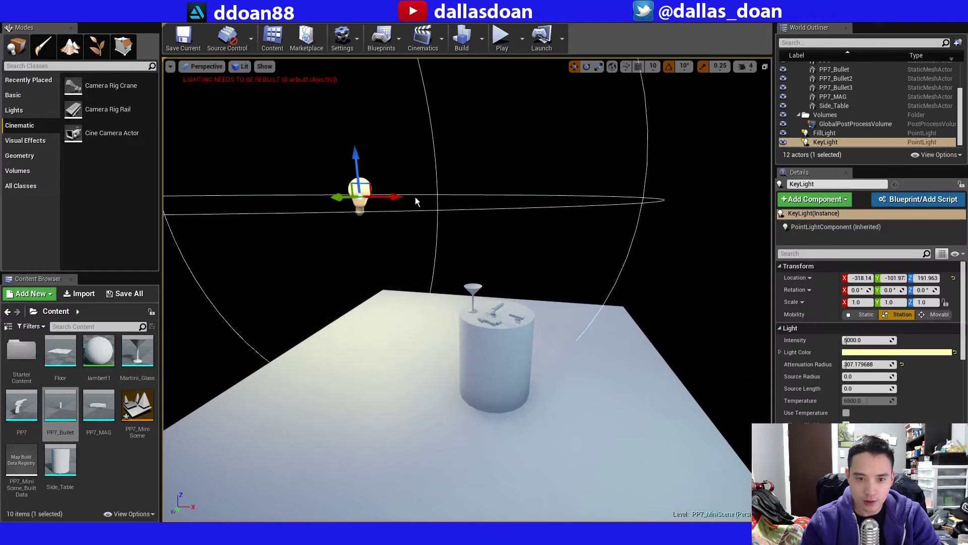
Duplicate the key light along the X axis to about X -114 and lower the copy to about Z 156.
left_click_drag(398, 194, 609, 211)
key("ctrl+z")
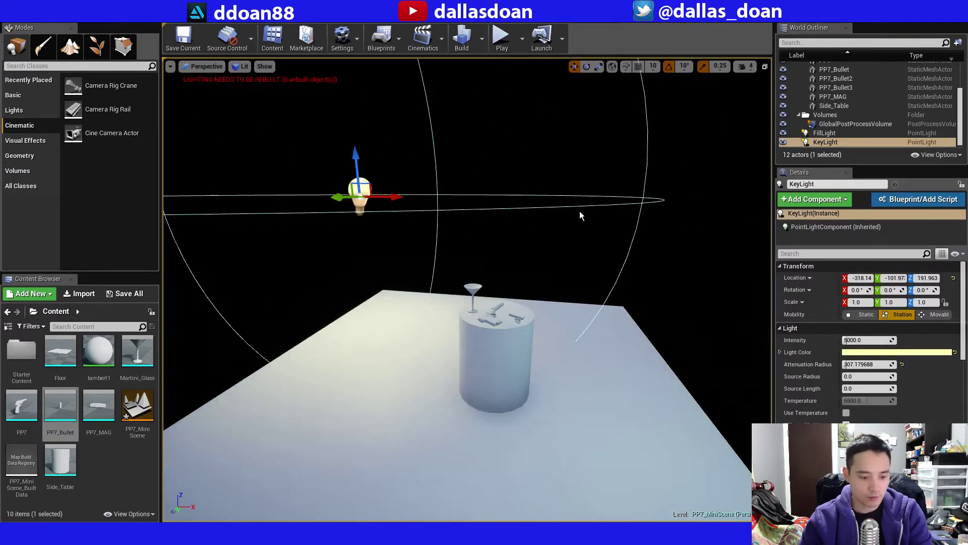
left_click_drag(395, 193, 572, 212, "alt")
left_click_drag(534, 153, 534, 188)
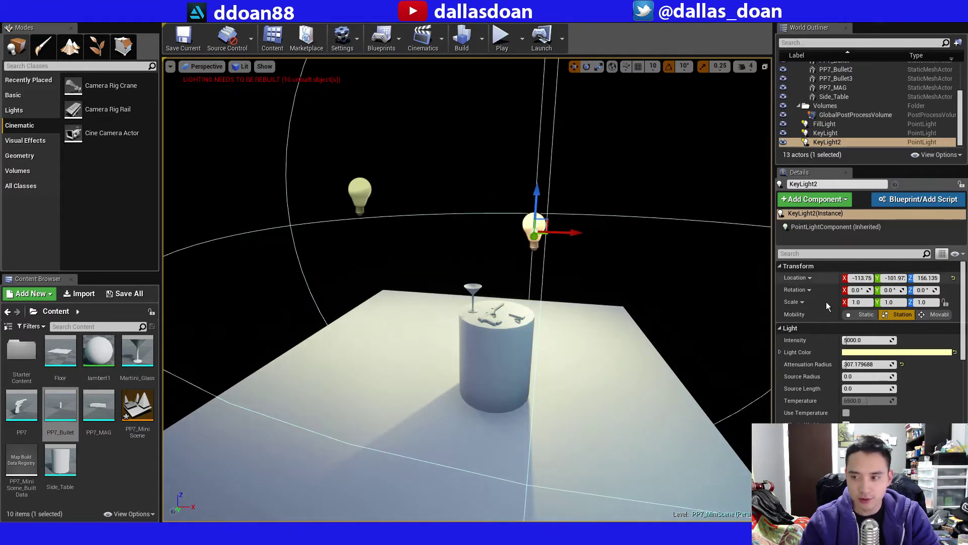
Lower the duplicated key light to a height of about Z 142.
mouse_move(533, 188)
right_mouse_down()
mouse_move(494, 132)
mouse_move(502, 182)
mouse_move(517, 180)
right_mouse_up()
key("w")
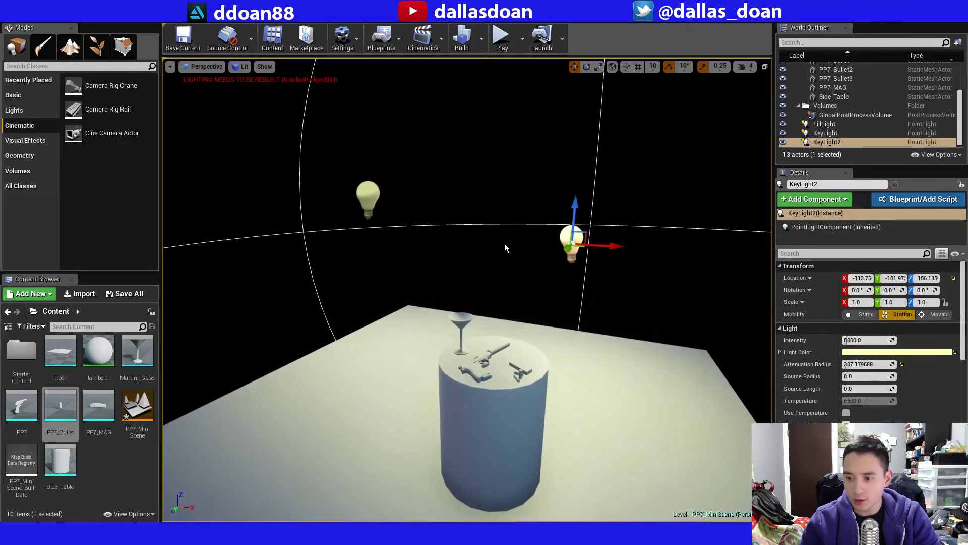
right_click_drag(585, 246, 622, 286)
key("w")
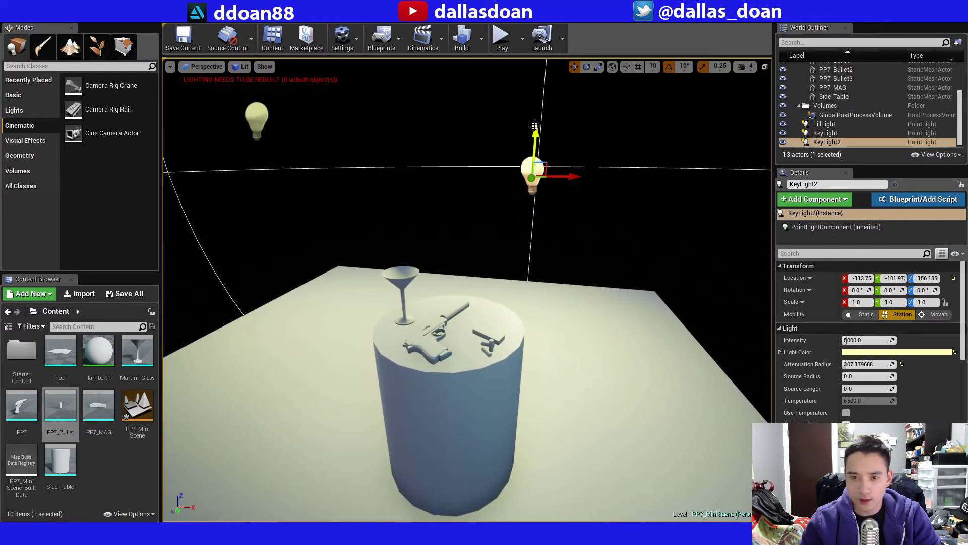
left_click_drag(534, 159, 529, 182)
Scale the duplicated light down uniformly to an attenuation radius of about 134.
key("d")
right_click_drag(529, 182, 502, 183)
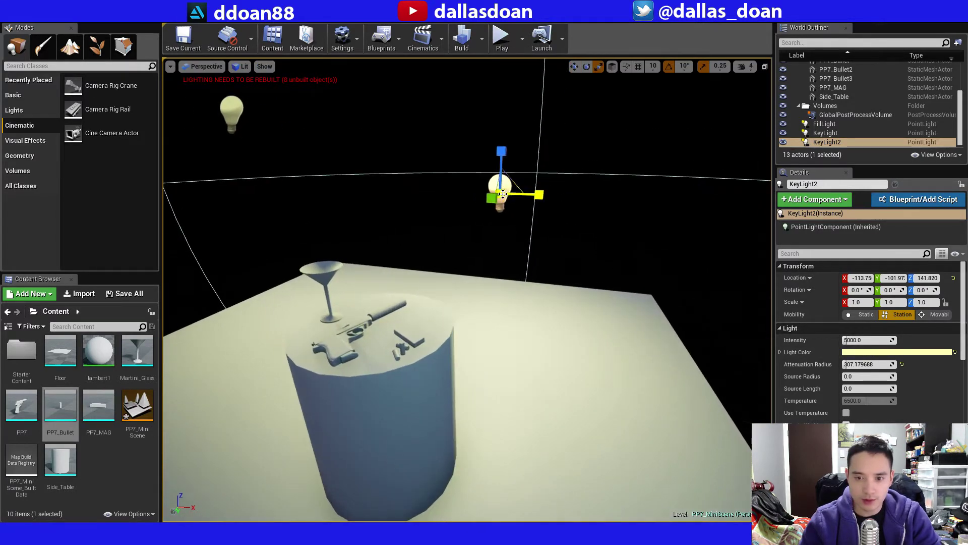
left_click_drag(502, 193, 474, 212)
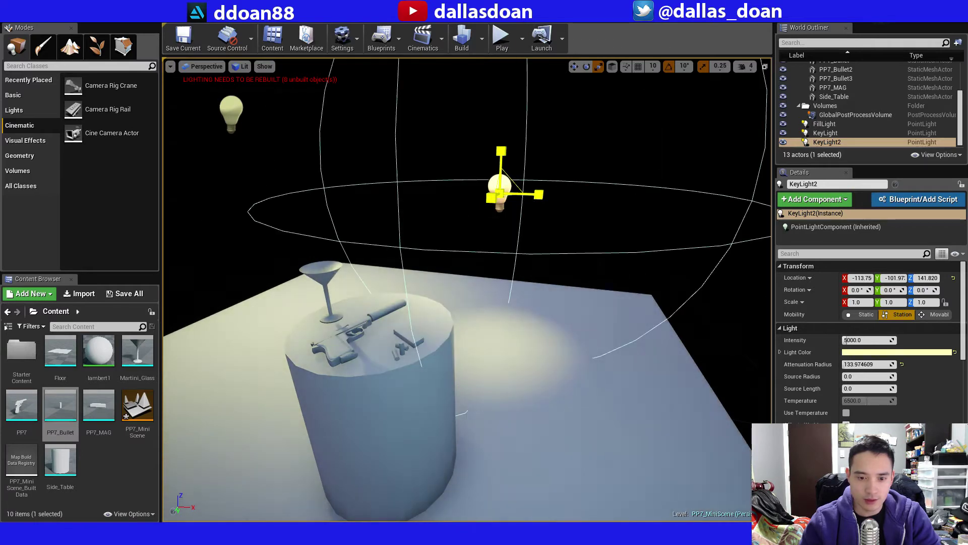
key("w")
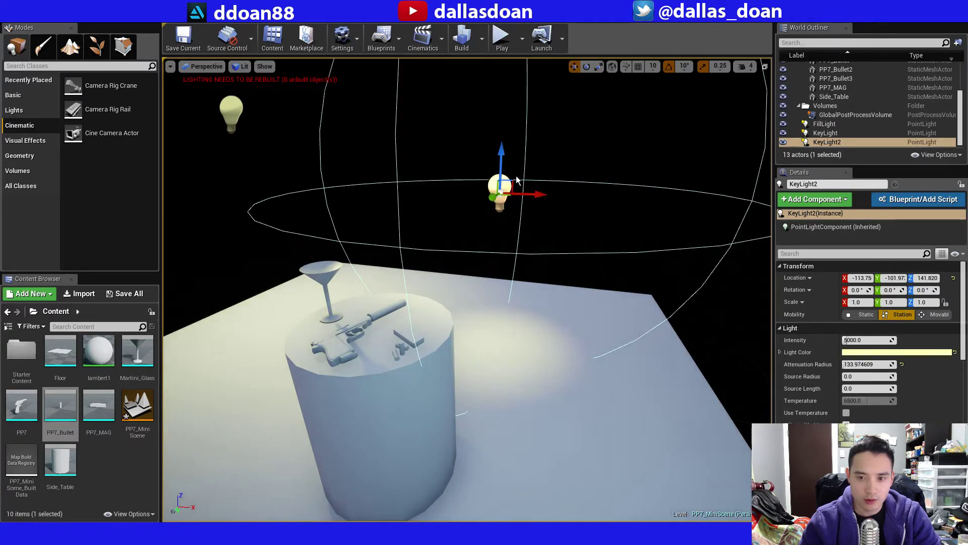
Shift the duplicated light along the Y axis to about Y -81 and set its intensity to 2000.
mouse_move(495, 198)
left_mouse_down()
mouse_move(479, 213)
mouse_move(496, 206)
left_mouse_up()
left_click(878, 340)
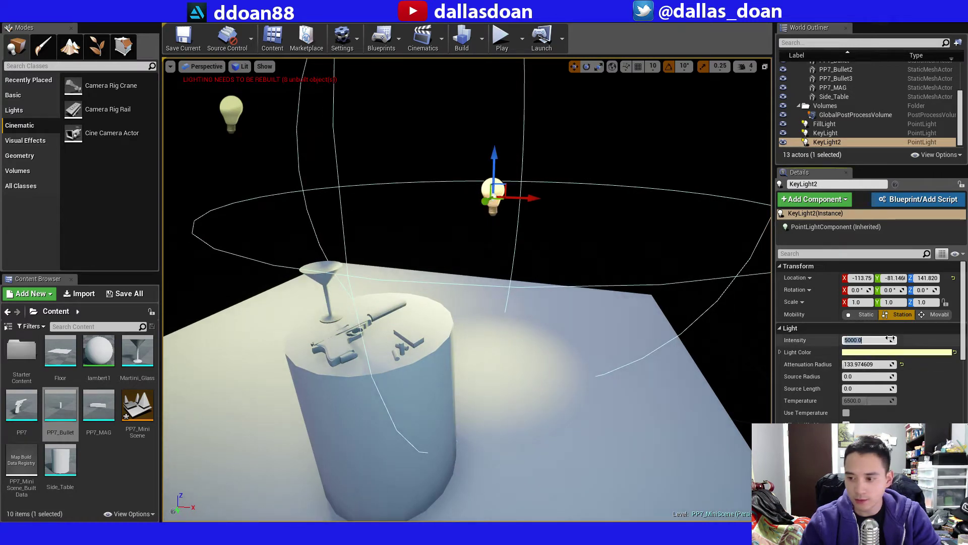
type("200")
key("Return")
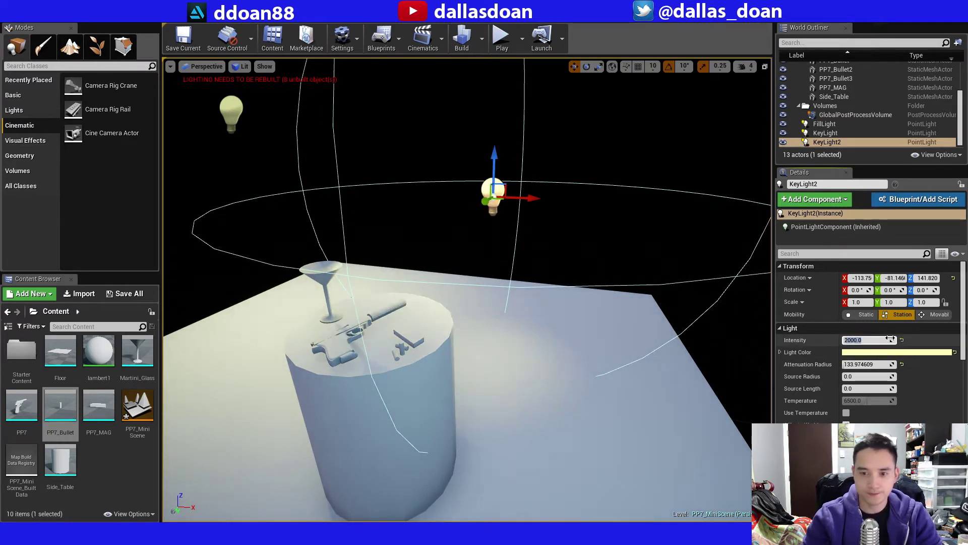
Fine-tune the duplicated light's position beside the table to about X -102, Y -81, Z 145.
right_click_drag(527, 188, 532, 186)
left_click_drag(553, 193, 574, 194)
right_click_drag(549, 213, 574, 207)
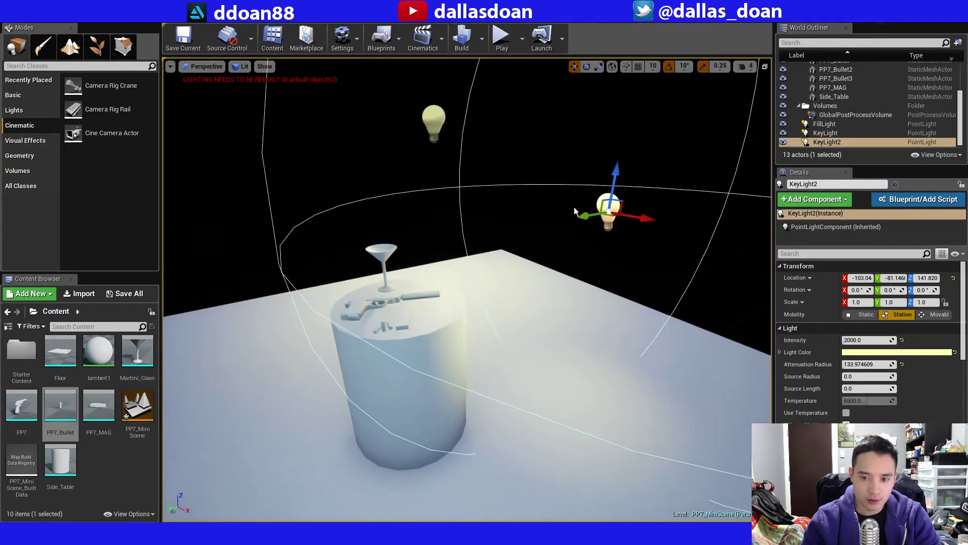
left_click_drag(584, 214, 573, 216)
right_click_drag(572, 216, 555, 166)
right_click_drag(516, 197, 551, 227)
left_click_drag(568, 223, 569, 219)
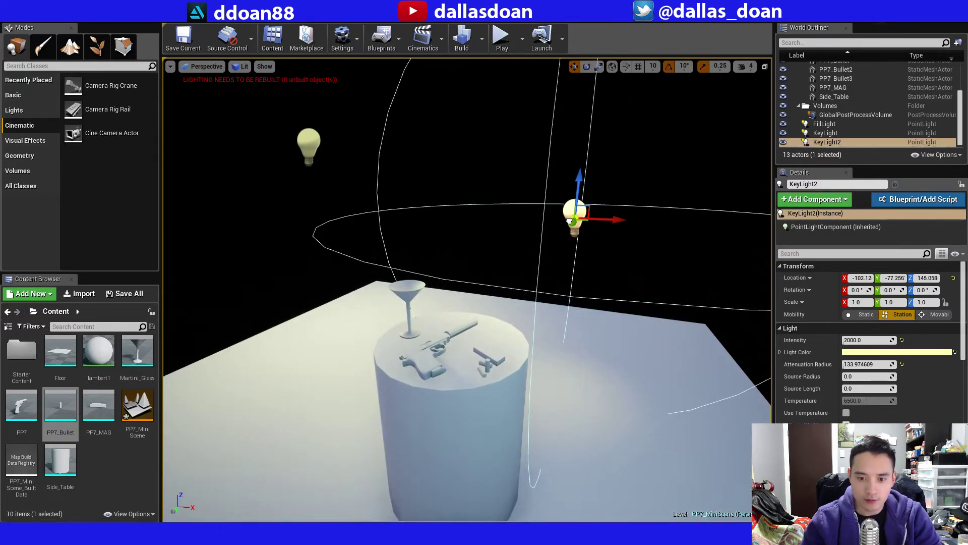
right_click_drag(570, 226, 594, 218)
left_click_drag(594, 218, 599, 216)
right_click_drag(598, 216, 621, 207)
Compare the scene with the duplicated light hidden and shown, and set its intensity to 1000.
left_click(783, 142)
left_click(783, 142)
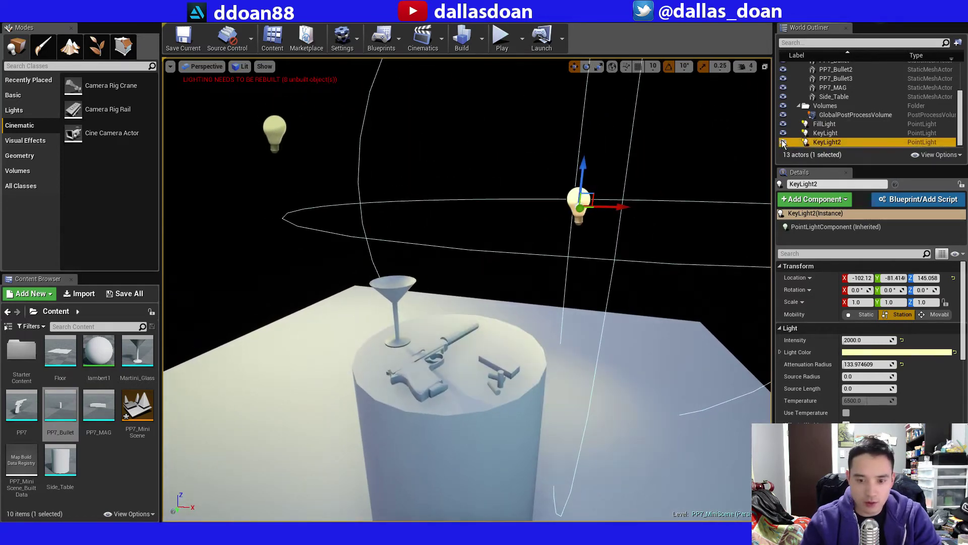
left_click(783, 142)
left_click(783, 142)
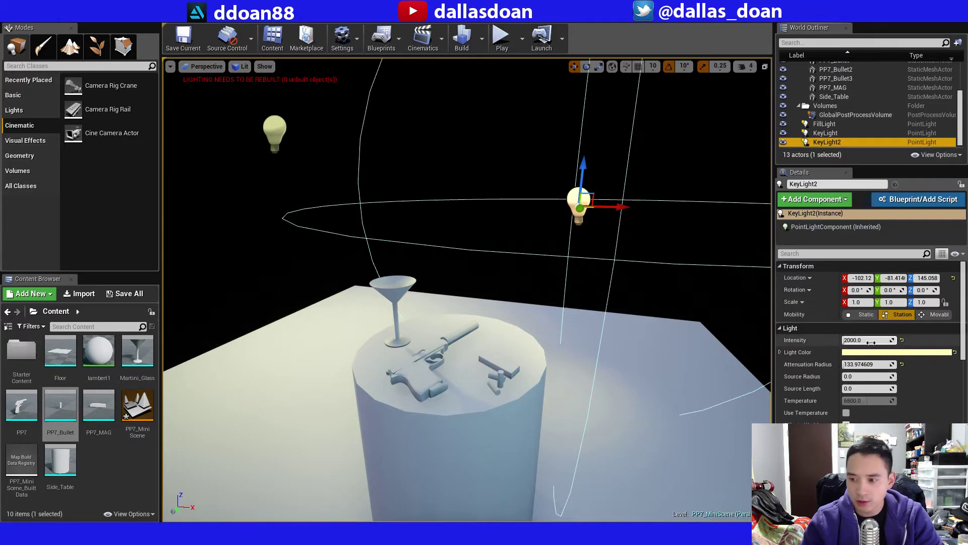
left_click(894, 335)
type("100")
key("Return")
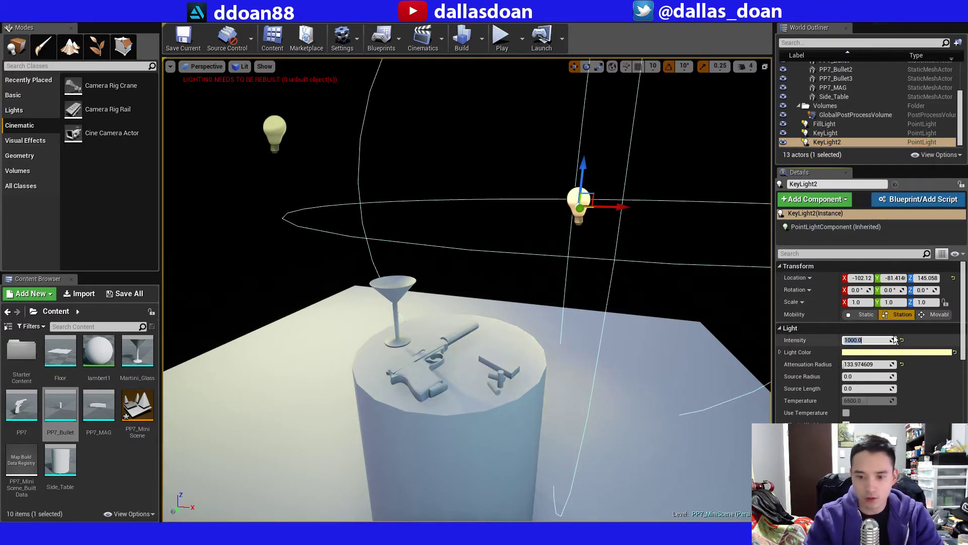
Slide the duplicated light along the X axis toward the key light, to about X -145, and deselect it.
left_click(640, 191)
left_click(579, 205)
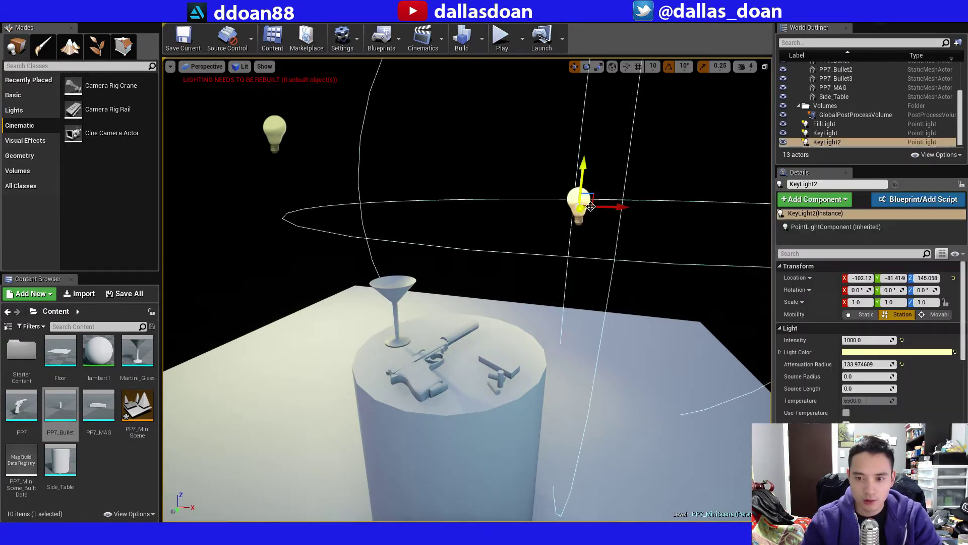
left_click_drag(619, 207, 521, 202)
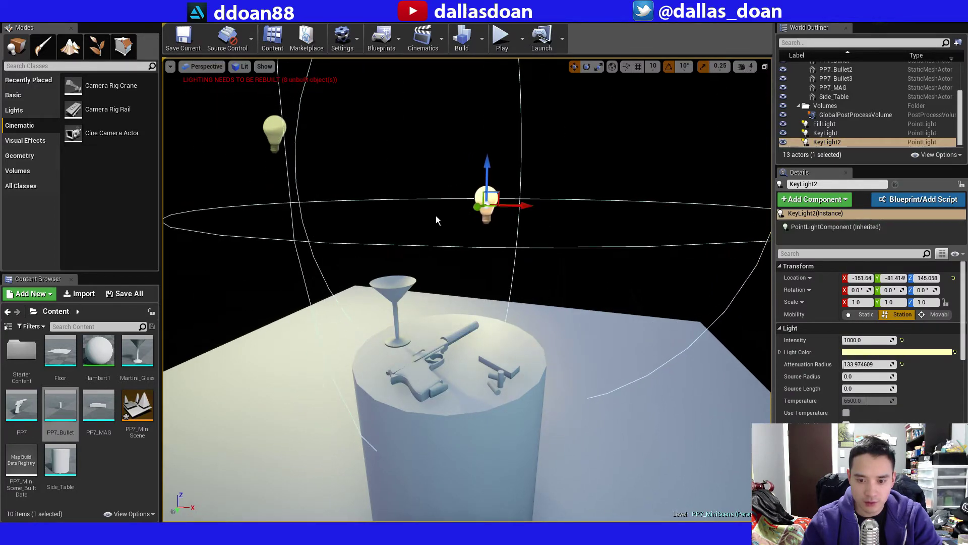
left_click(401, 156)
key("w")
mouse_move(407, 164)
right_mouse_down()
mouse_move(406, 201)
mouse_move(407, 171)
right_mouse_up()
left_click_drag(478, 192, 478, 207)
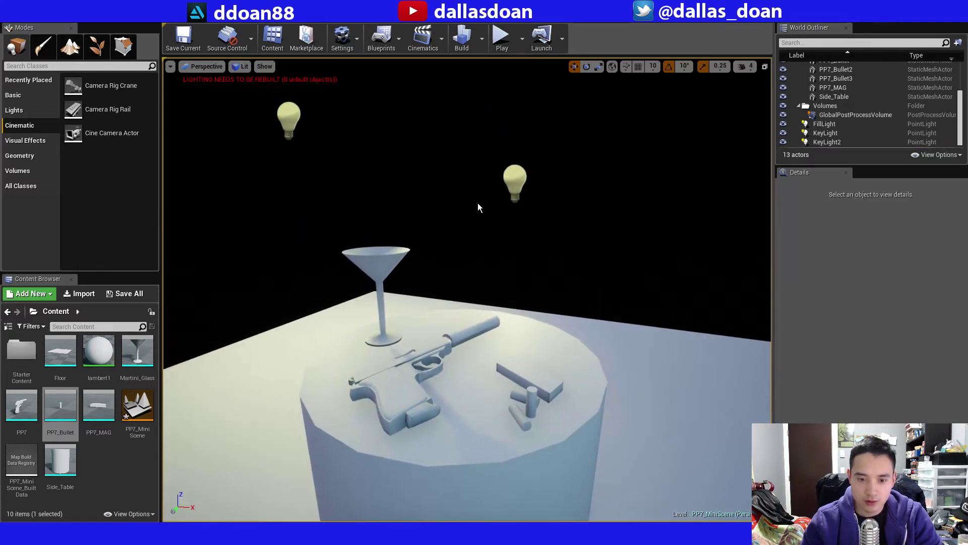
left_click(518, 202)
left_click_drag(555, 182, 570, 182)
left_click(502, 229)
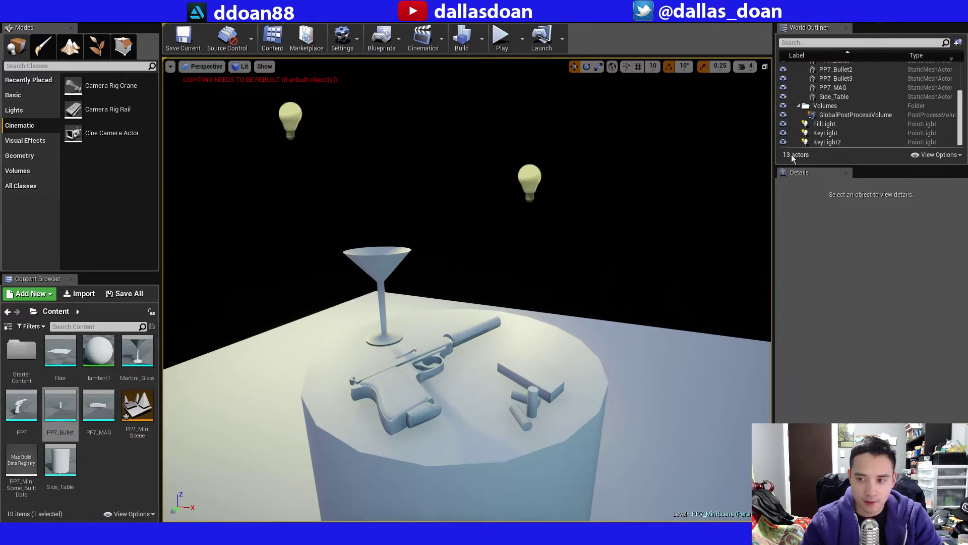
Rename the duplicated KeyLight2 actor as RimLight.
left_click(841, 140)
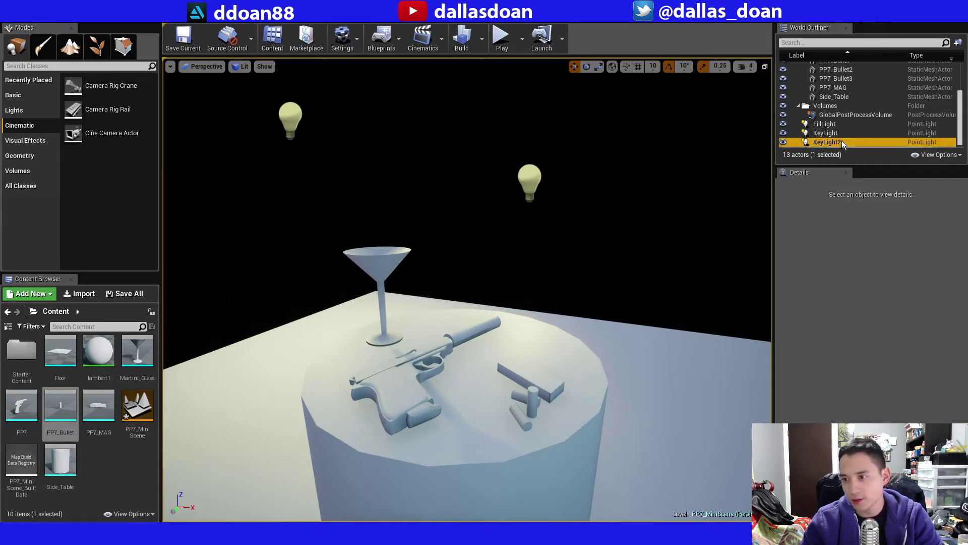
left_click(849, 143)
type("RimLight")
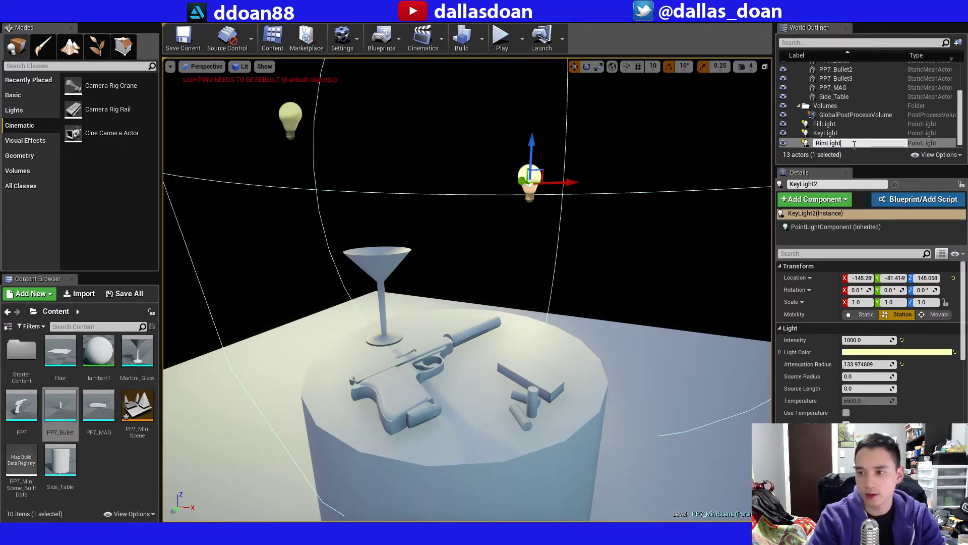
key("Return")
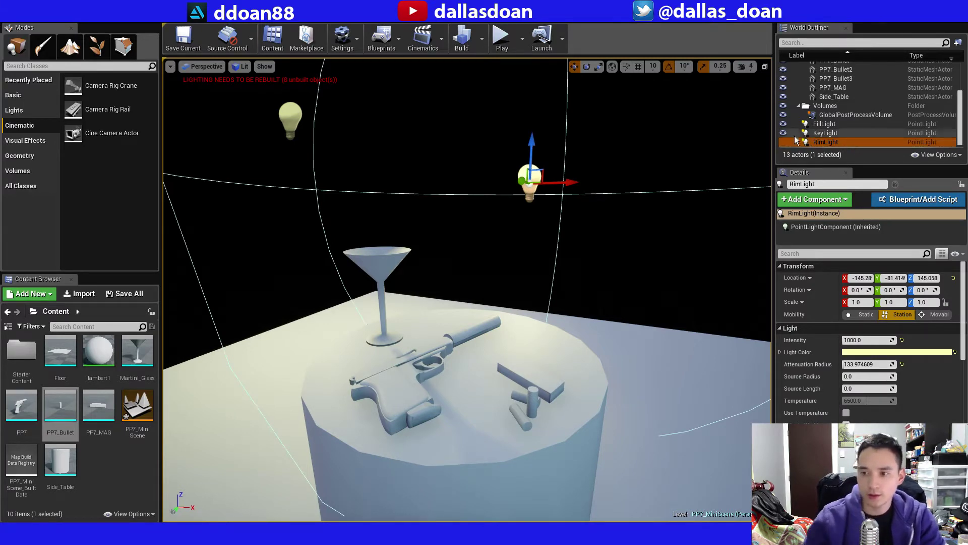
Repeatedly hide and show the rim light to examine its effect on the glass, pistol and tabletop edges.
left_click(783, 143)
left_click(783, 142)
left_click(784, 142)
left_click(783, 142)
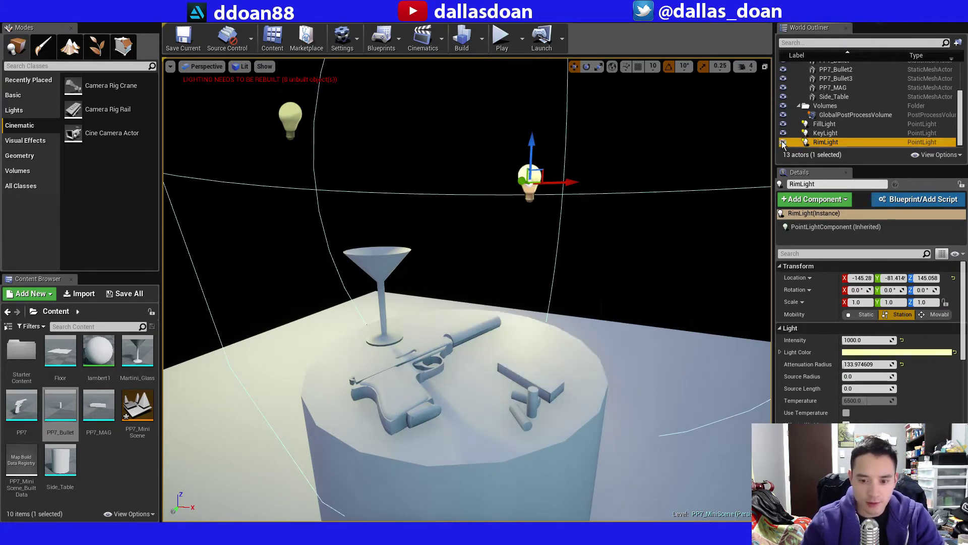
left_click(784, 142)
left_click(783, 142)
left_click(783, 142)
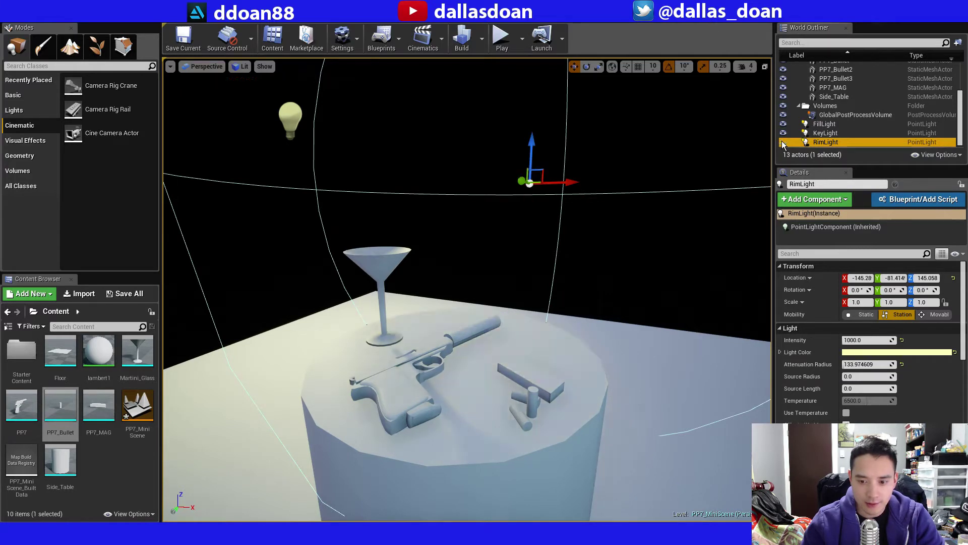
left_click(783, 142)
left_click(783, 143)
left_click(783, 142)
left_click(783, 142)
left_click(784, 142)
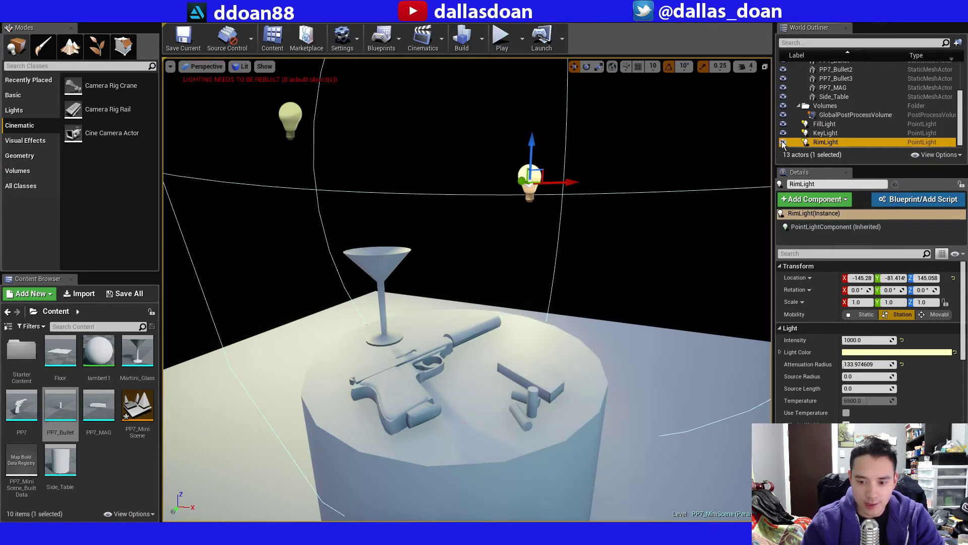
left_click(783, 142)
left_click(783, 142)
left_click(783, 142)
left_click(784, 142)
left_click(783, 143)
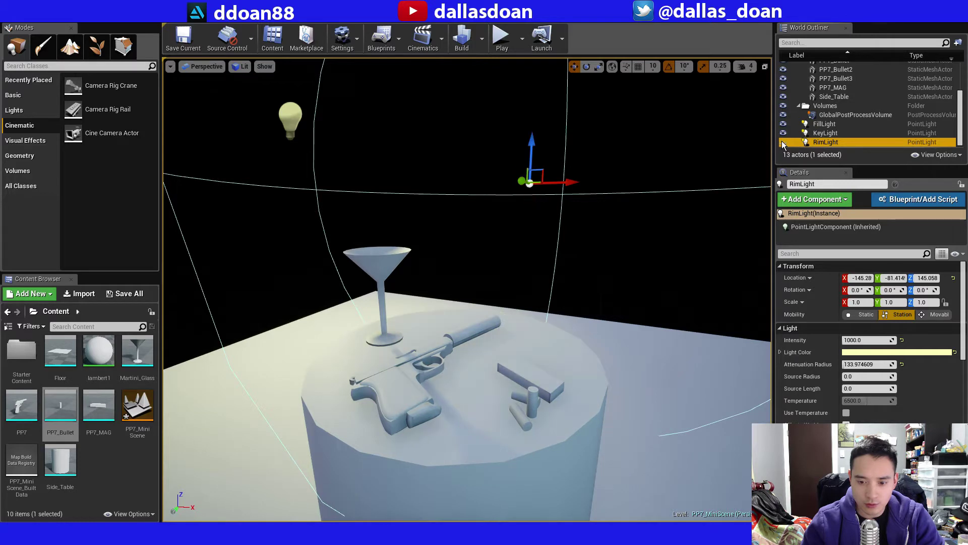
left_click(783, 142)
left_click(784, 142)
left_click(783, 142)
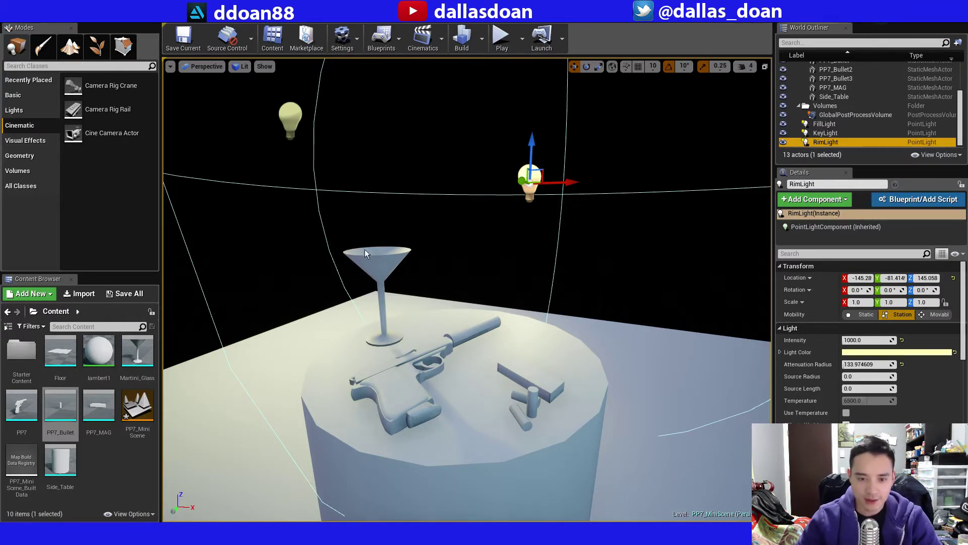
left_click(784, 142)
left_click(784, 142)
left_click(783, 142)
left_click(784, 142)
left_click(784, 142)
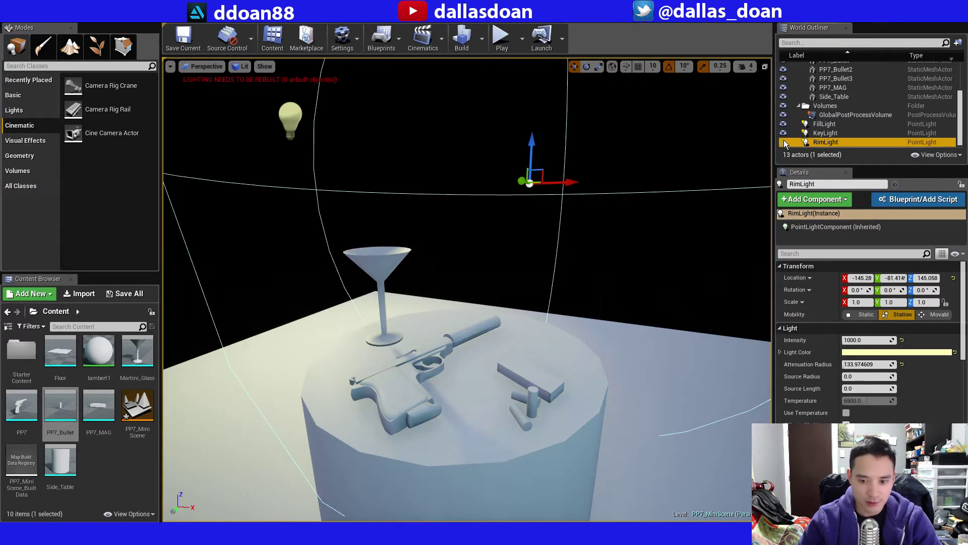
left_click(784, 143)
left_click(783, 142)
left_click(783, 142)
left_click(784, 142)
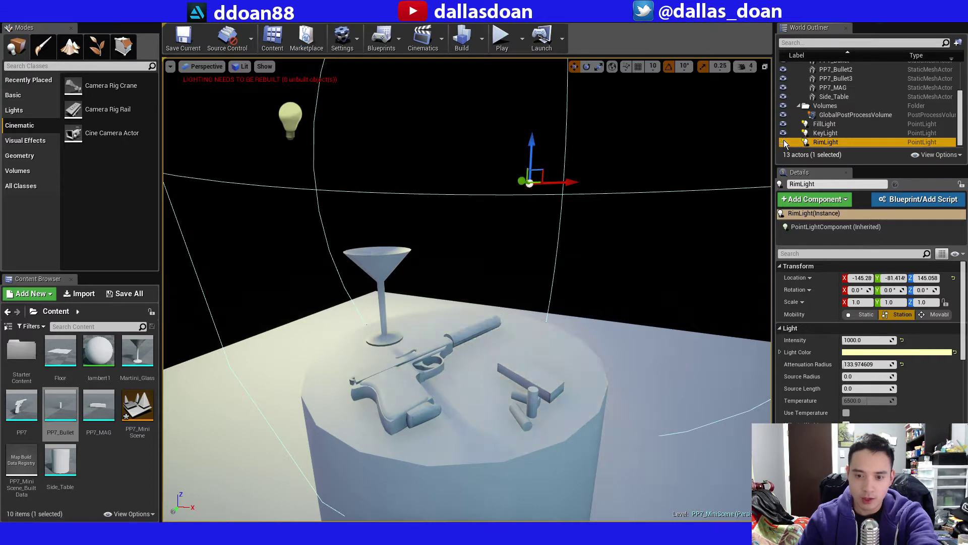
left_click(784, 142)
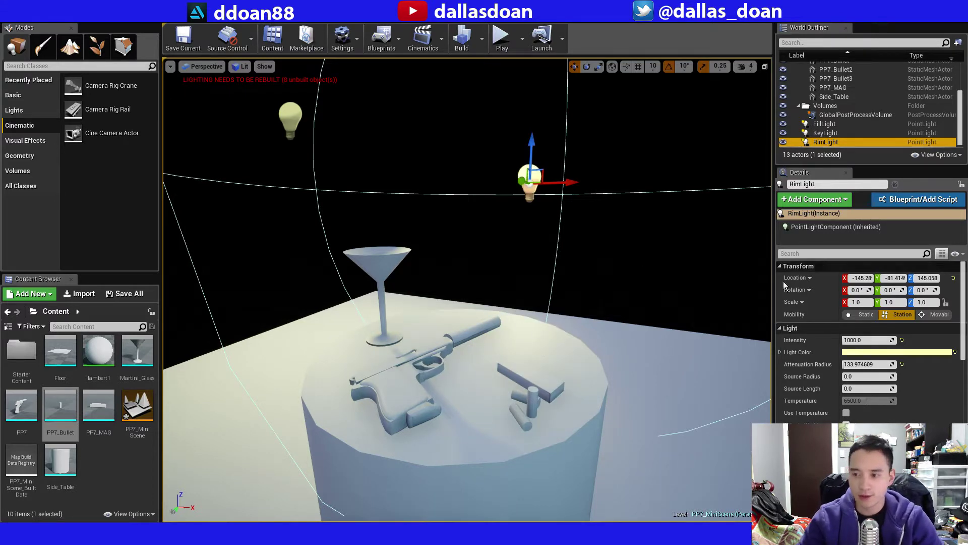
Set the rim light's intensity to 500.
left_click(877, 341)
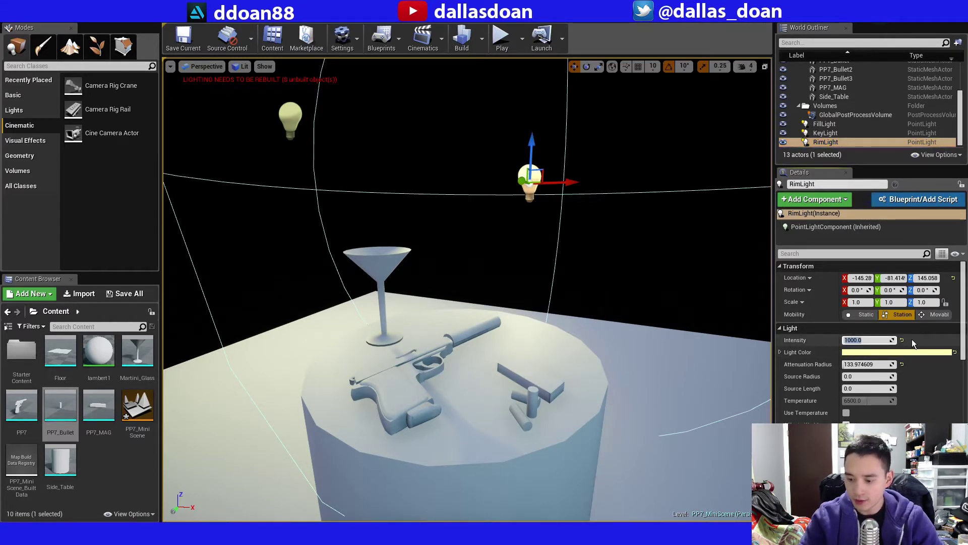
type("500")
key("Return")
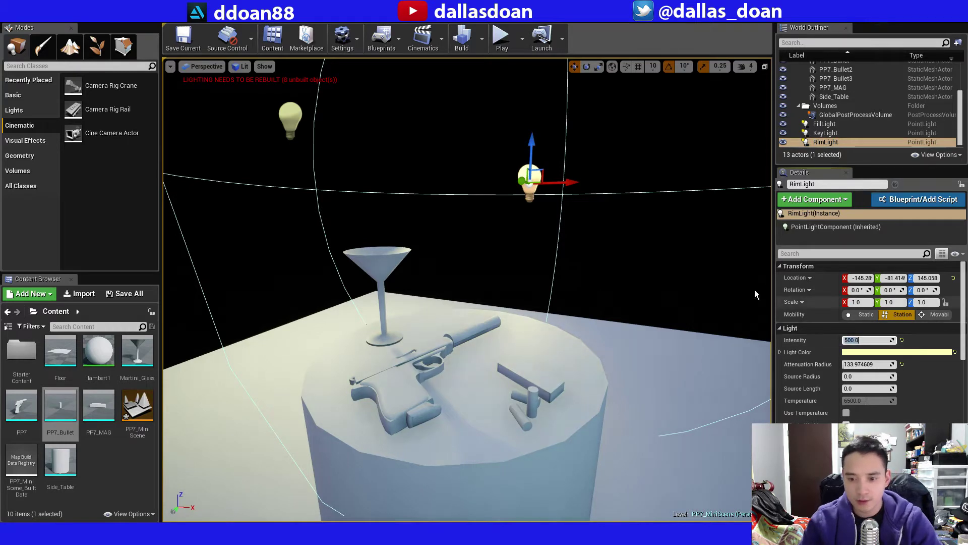
Toggle the rim light's visibility to check its contribution to the tabletop objects at intensity 500, leaving it shown.
left_click(783, 143)
left_click(782, 143)
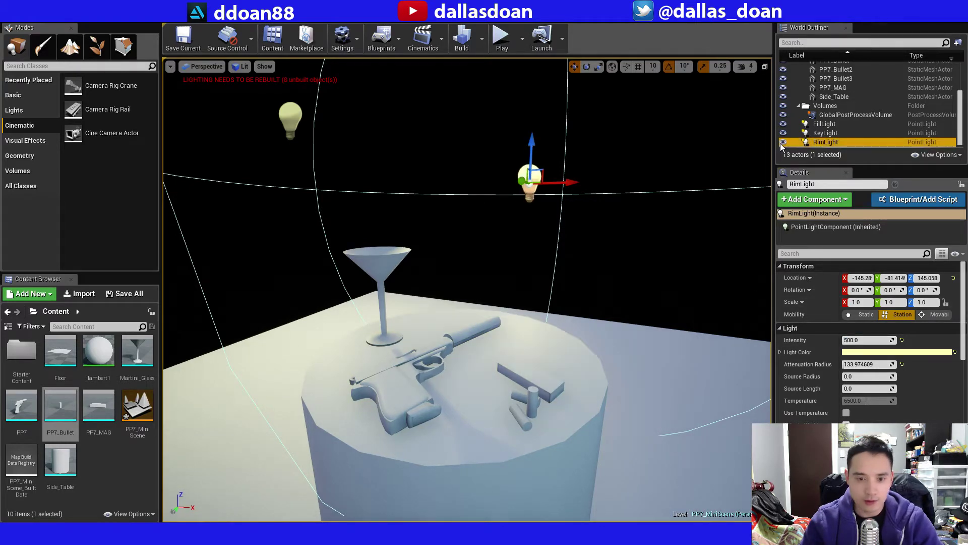
left_click(783, 143)
left_click(783, 143)
left_click(783, 143)
left_click(783, 144)
left_click(782, 143)
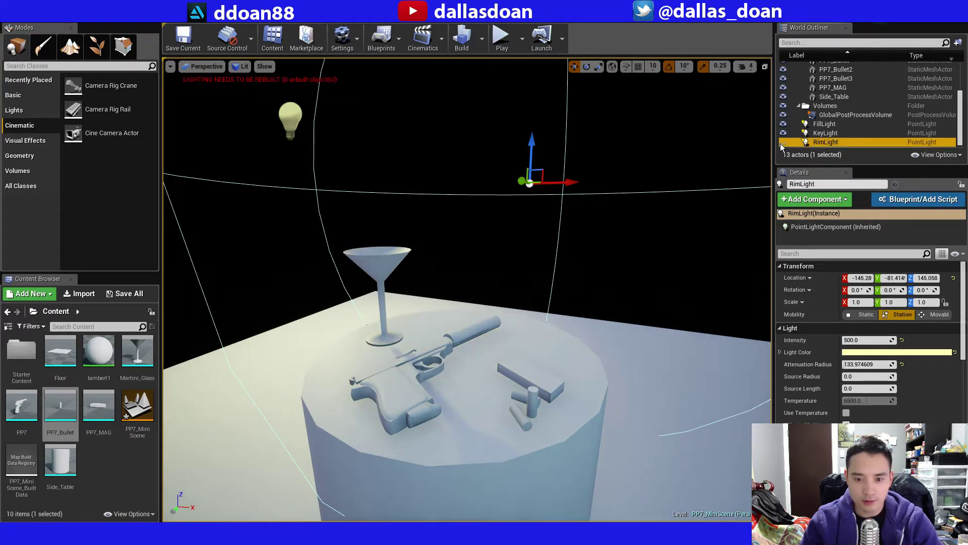
left_click(783, 143)
left_click(783, 143)
left_click(783, 143)
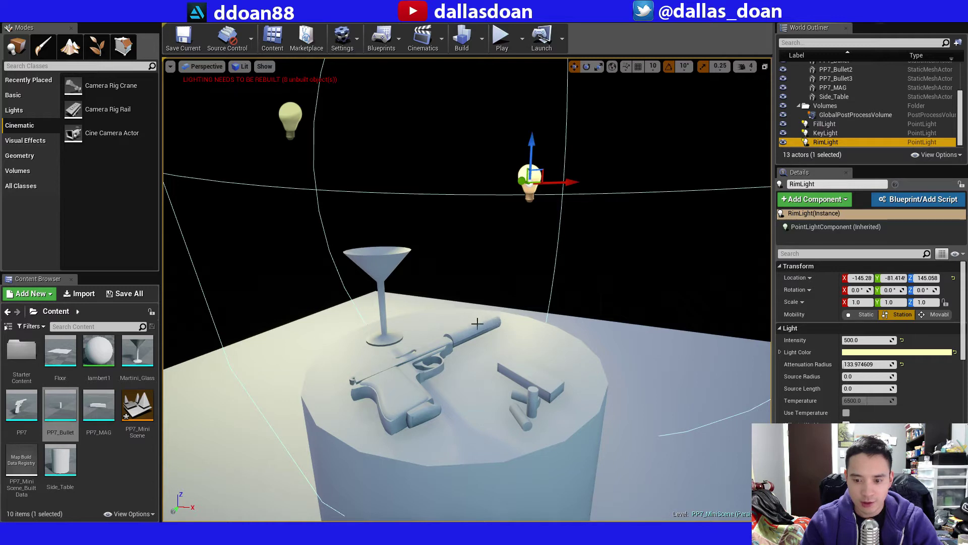
left_click(783, 142)
left_click(783, 142)
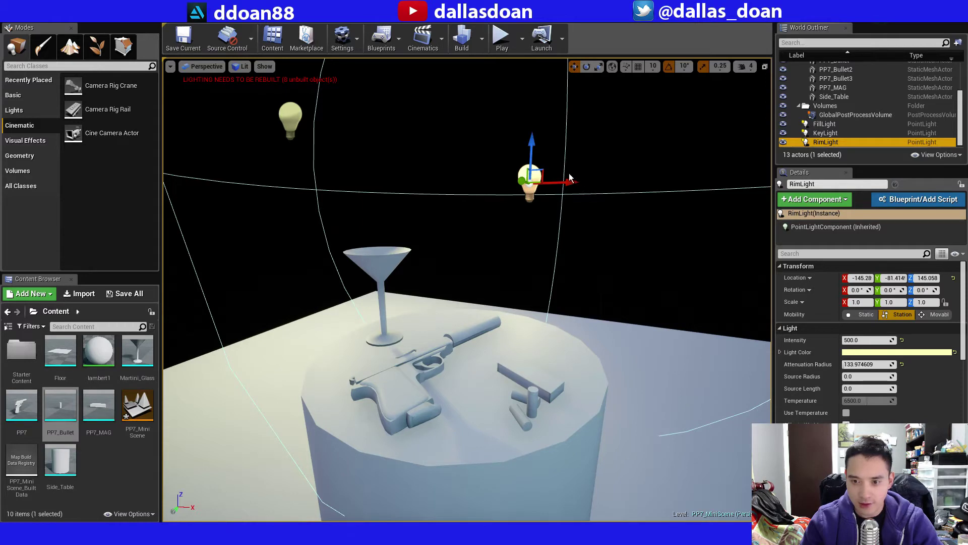
Reposition the rim light along the X axis to about -140.86, hiding and showing it to compare its effect.
mouse_move(570, 179)
left_mouse_down()
mouse_move(637, 201)
mouse_move(540, 172)
mouse_move(553, 177)
left_mouse_up()
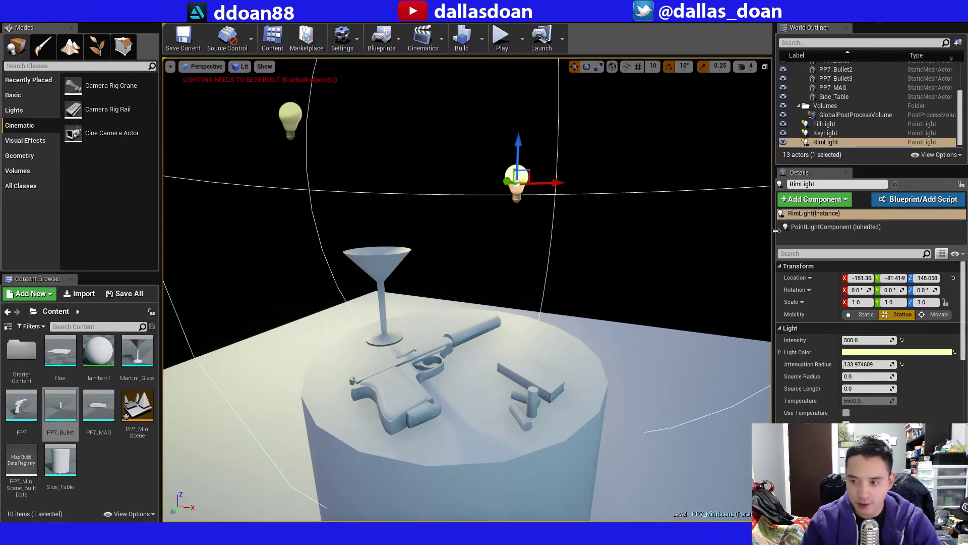
left_click(783, 141)
left_click(782, 142)
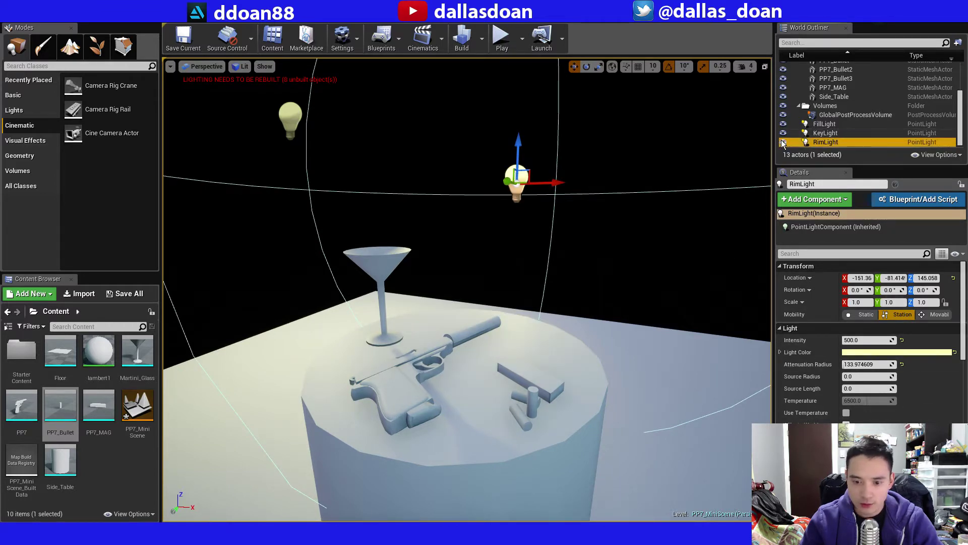
left_click(783, 141)
left_click(783, 142)
left_click(783, 142)
left_click(783, 142)
left_click_drag(550, 182, 576, 184)
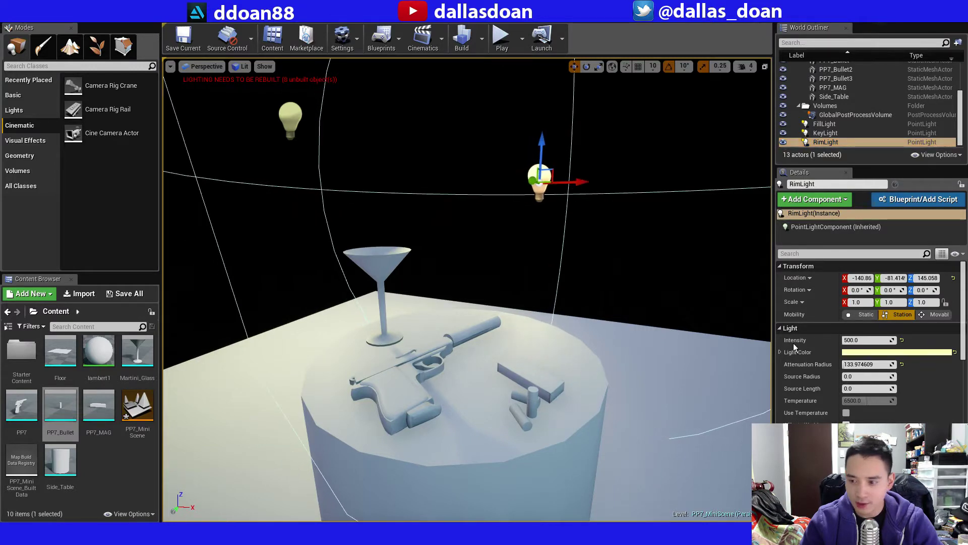
Try a rim light intensity of 200 and toggle the light's visibility to compare.
left_click(884, 340)
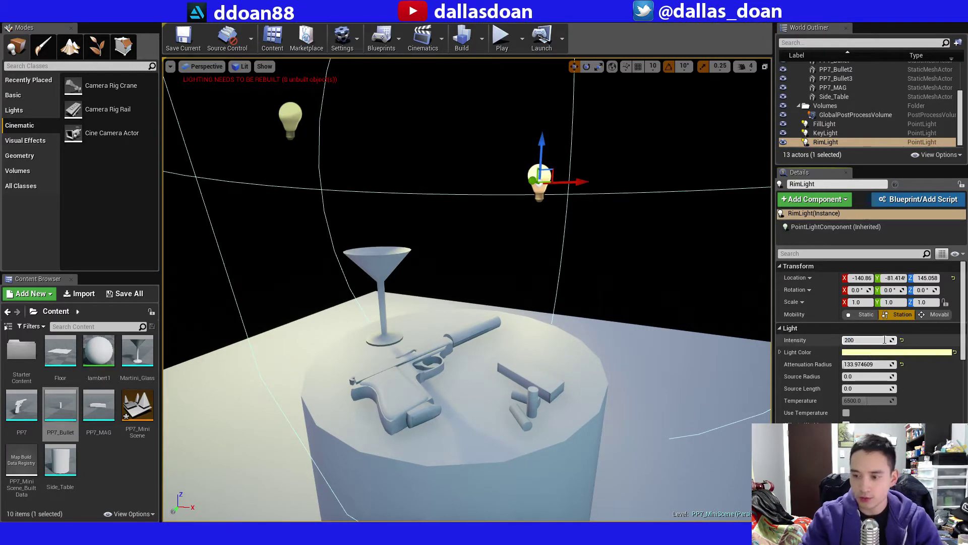
type("200")
key("Return")
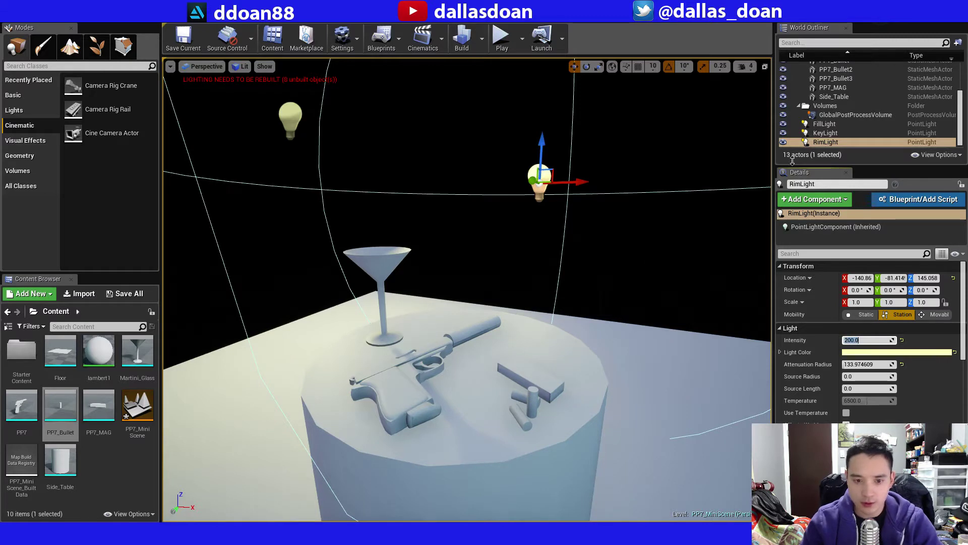
left_click(783, 142)
left_click(783, 142)
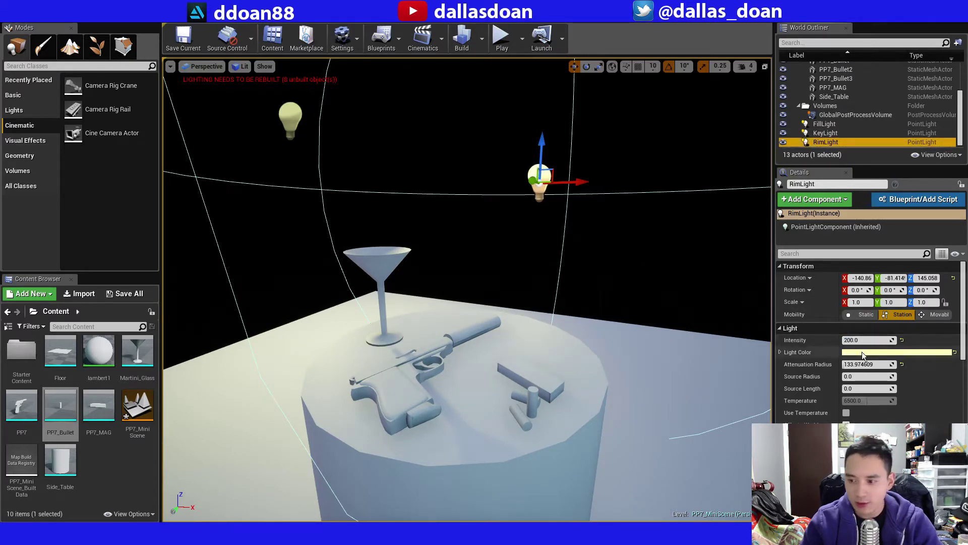
Return the rim light's intensity to 500 and repeatedly hide and show the light to judge its contribution.
left_click(872, 340)
type("500.00")
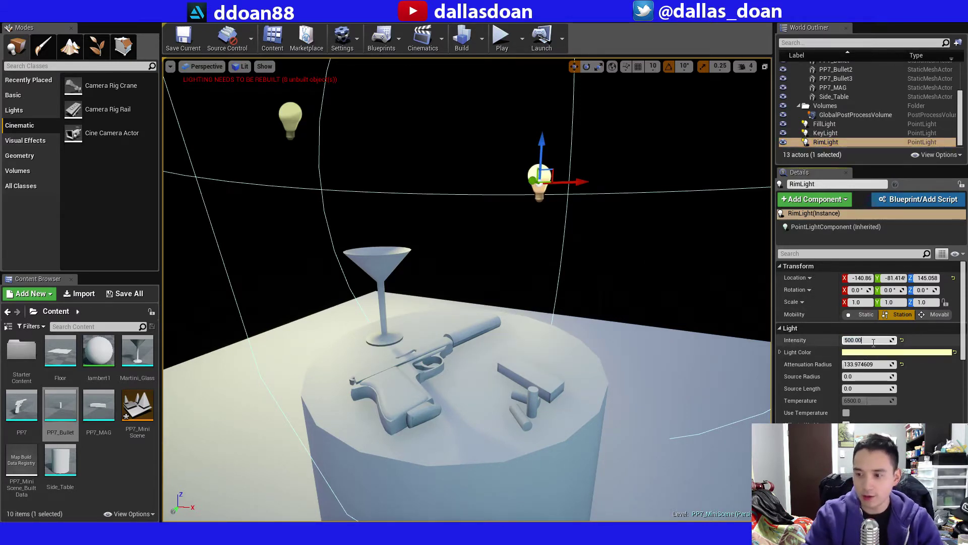
key("Return")
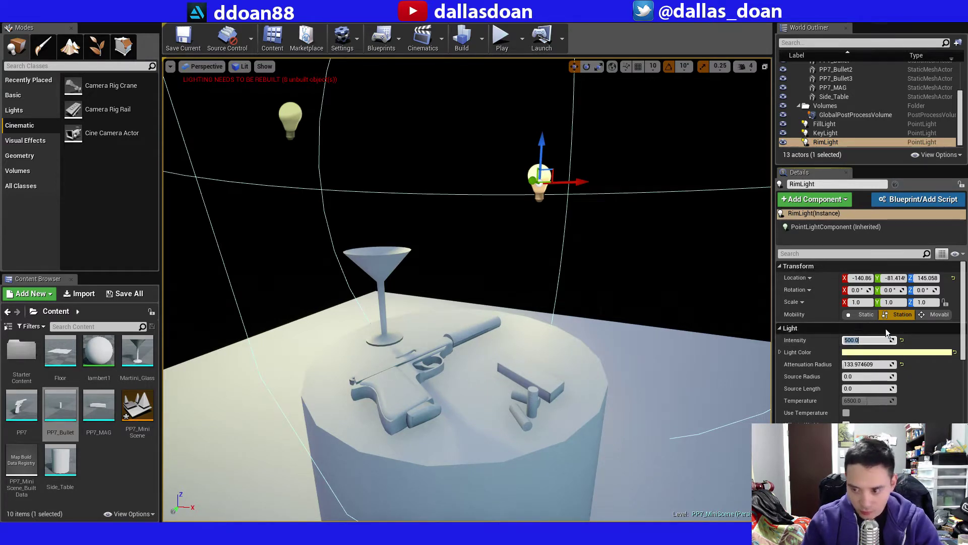
left_click(869, 341)
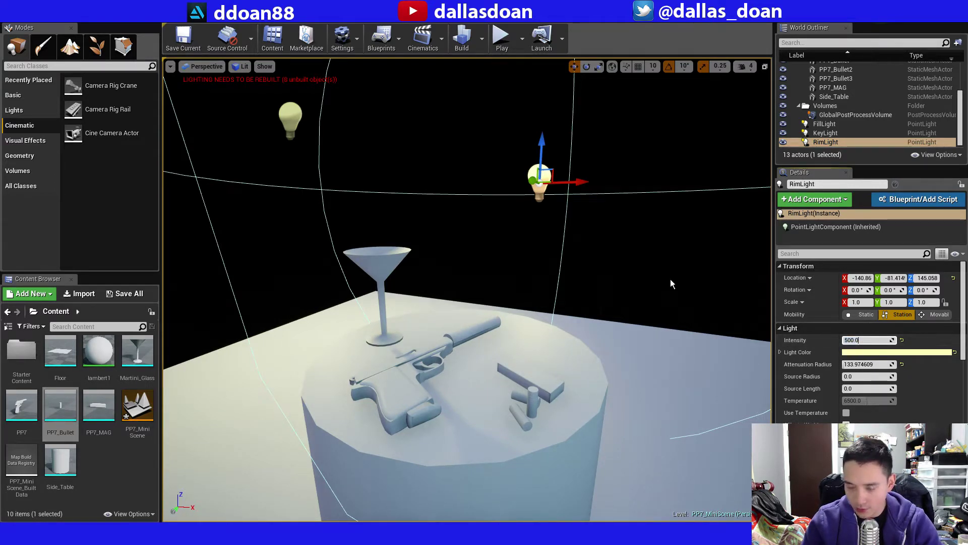
left_click(783, 142)
left_click(783, 142)
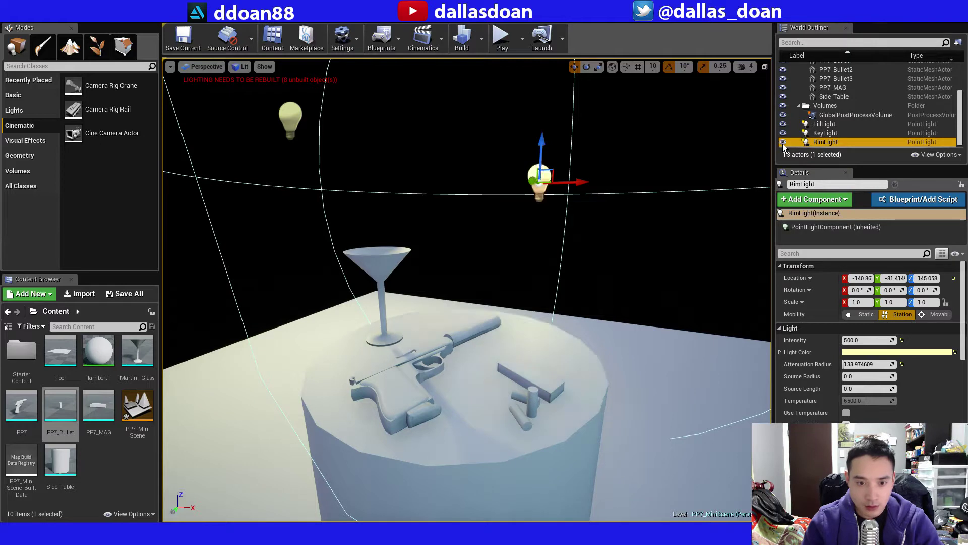
left_click(783, 142)
left_click(783, 142)
left_click(783, 142)
left_click(783, 142)
left_click(783, 142)
left_click(783, 142)
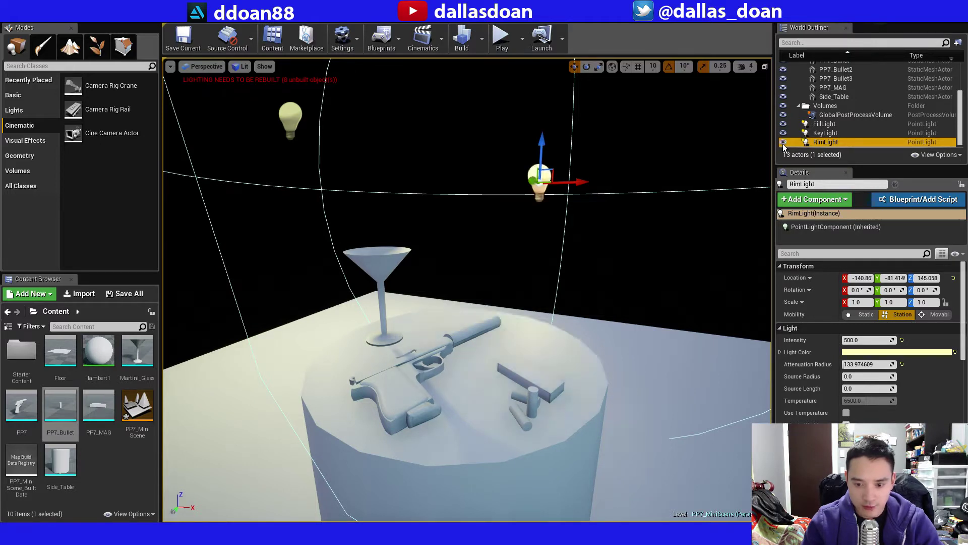
Change the rim light's color to a pale orange (R 1.0, G 0.814, B 0.537) and compare it hidden and shown.
left_click(872, 352)
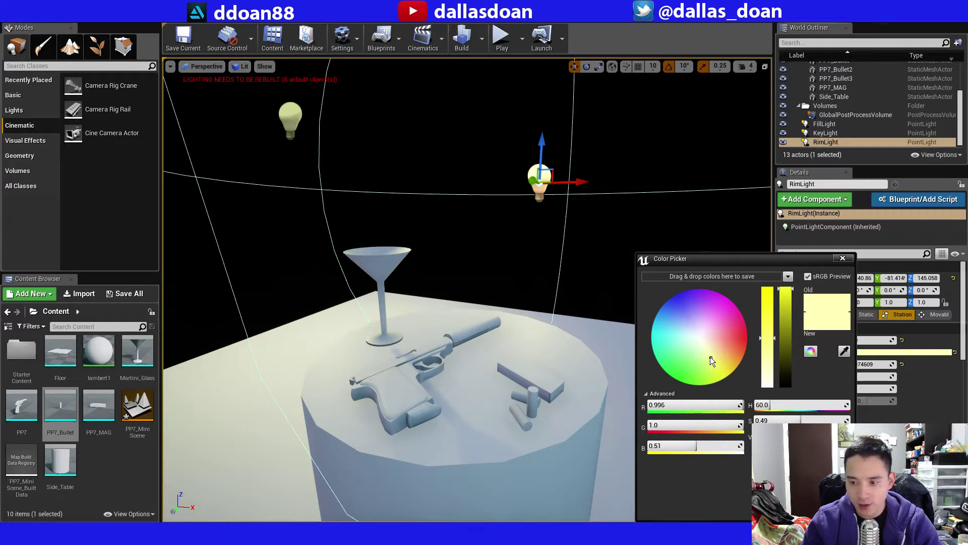
left_click_drag(711, 356, 718, 350)
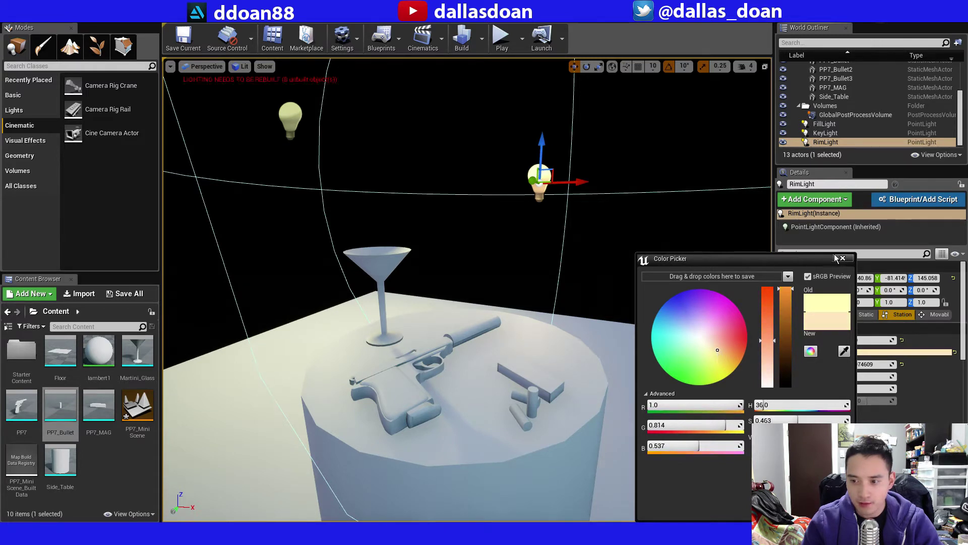
left_click(842, 258)
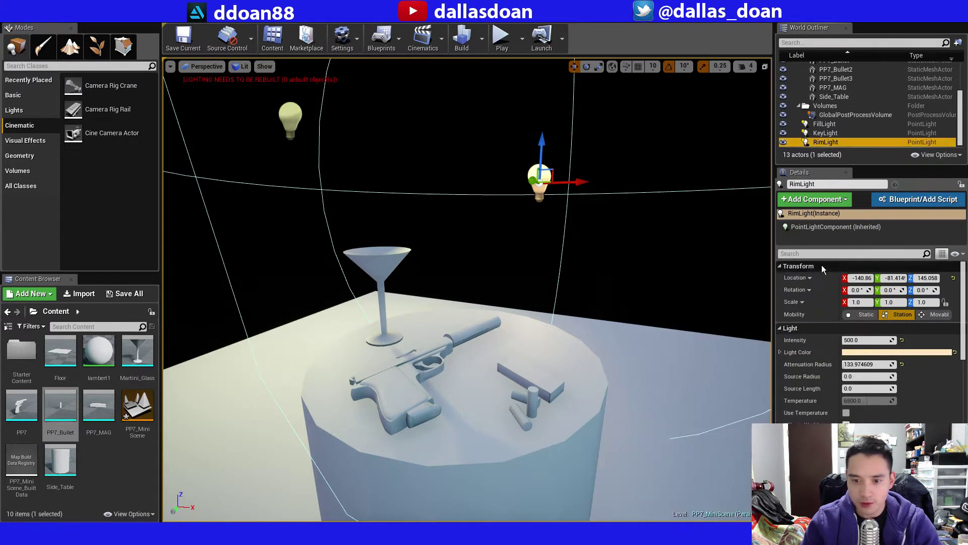
left_click(783, 142)
left_click(783, 143)
left_click(783, 143)
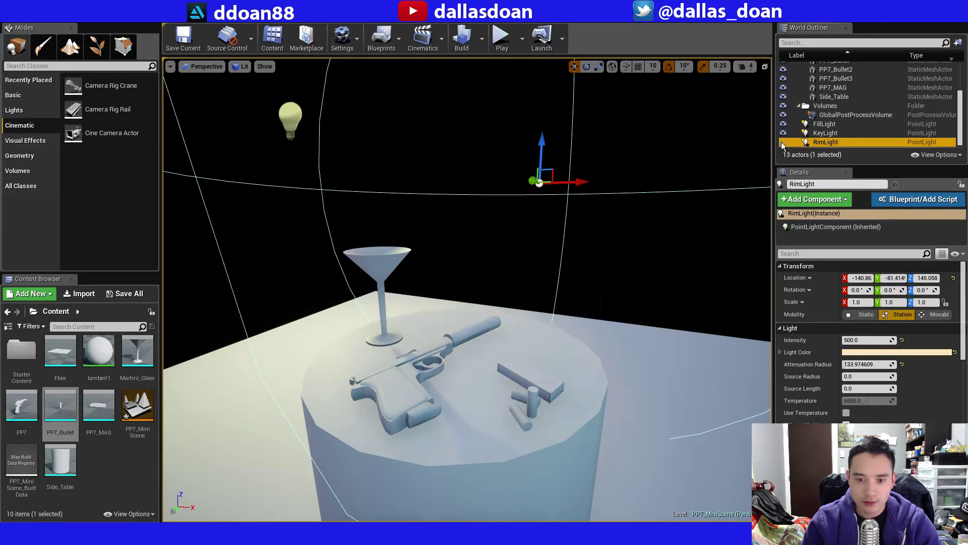
left_click(782, 143)
Deselect the rim light, build the level's lighting and close the map check log.
left_click(664, 224)
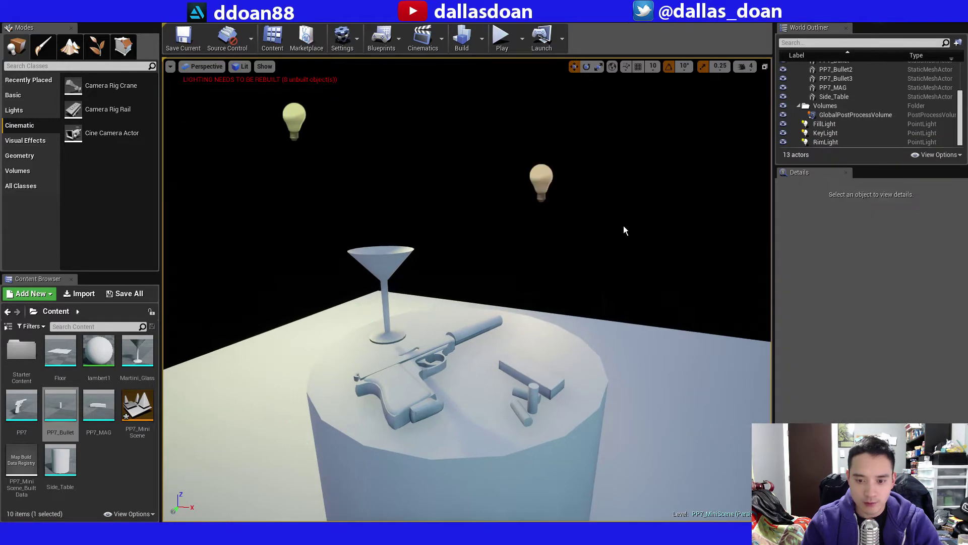
key("s")
mouse_move(624, 227)
right_mouse_down()
mouse_move(638, 226)
mouse_move(589, 227)
mouse_move(631, 226)
mouse_move(624, 212)
right_mouse_up()
key("w")
key("s")
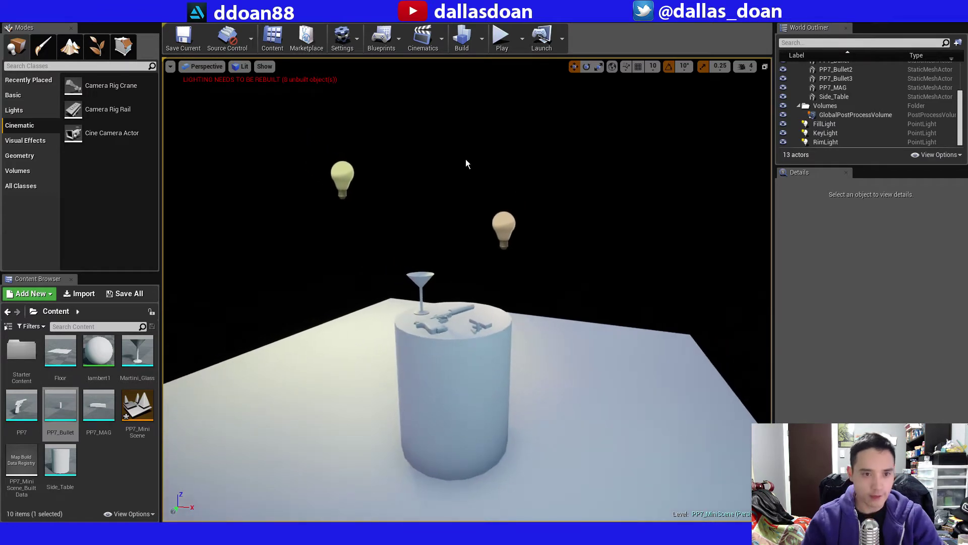
left_click(462, 37)
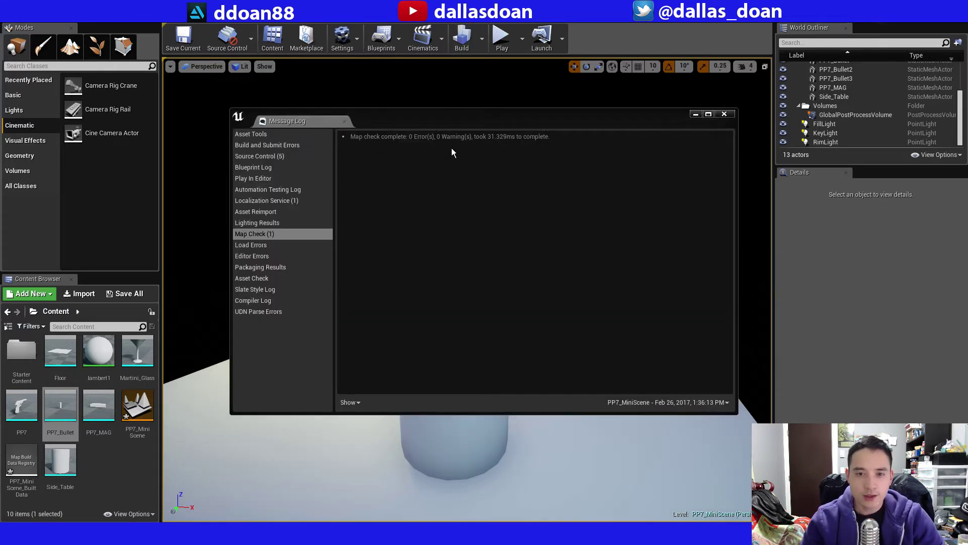
left_click(724, 114)
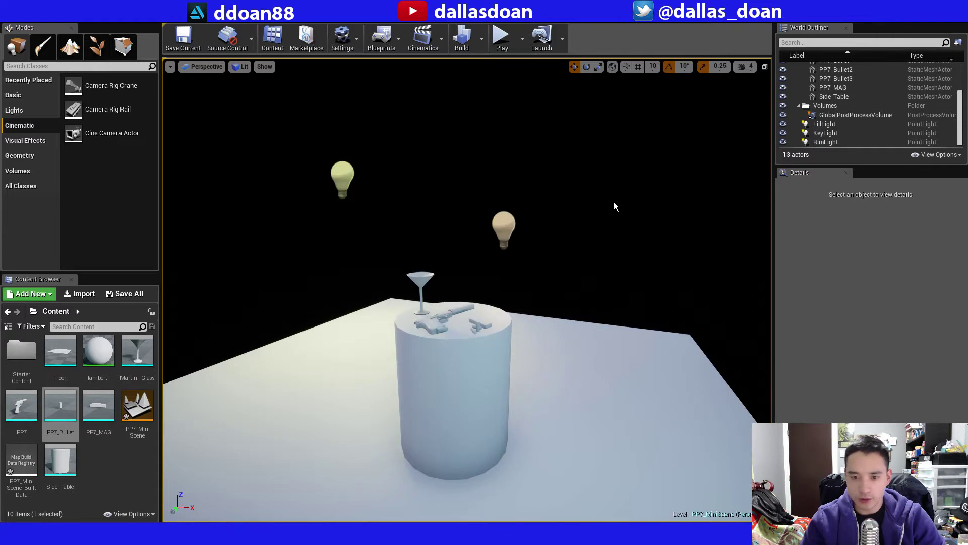
Inspect the built lighting around the side table and save the current level.
key("w")
right_click_drag(615, 203, 582, 190)
key("s")
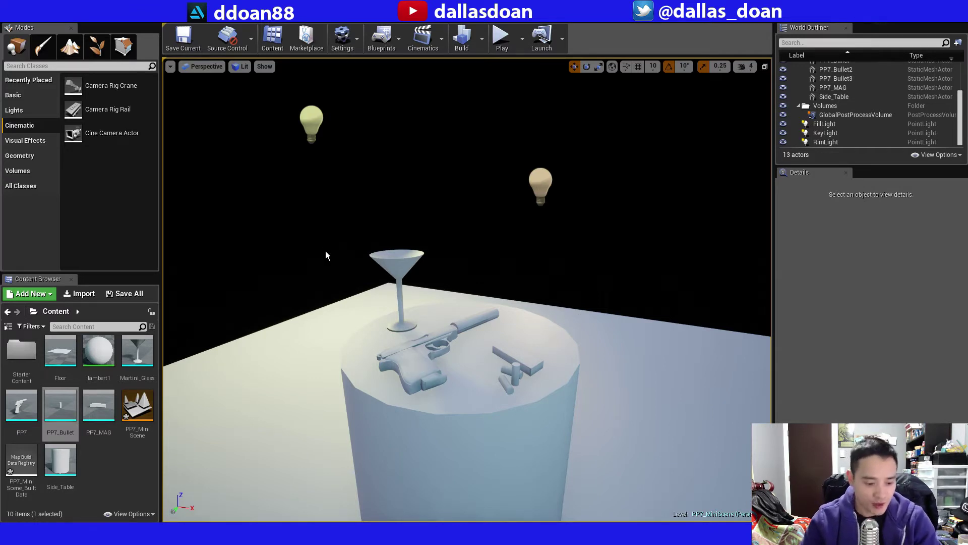
left_click(184, 39)
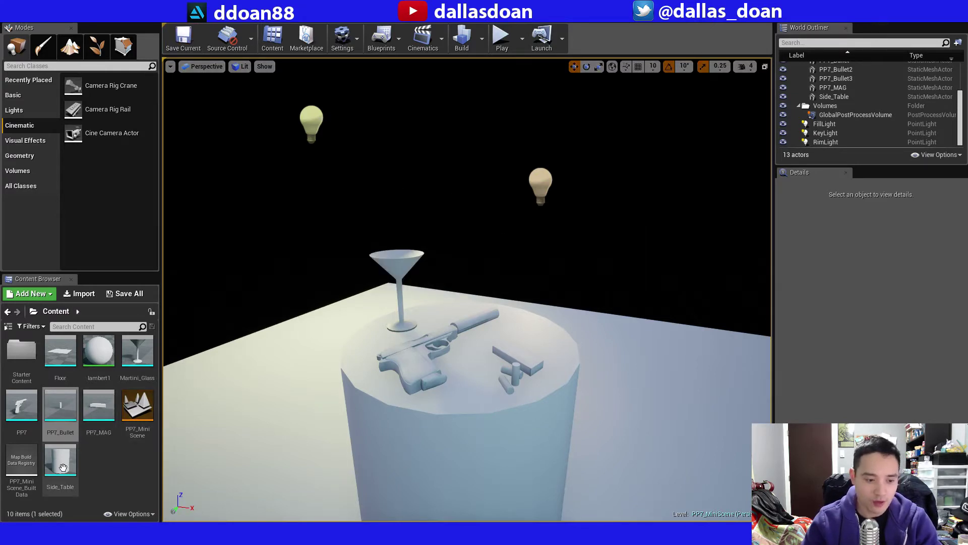
Create a new material named PP7_MAT in the Content folder.
right_click(105, 465)
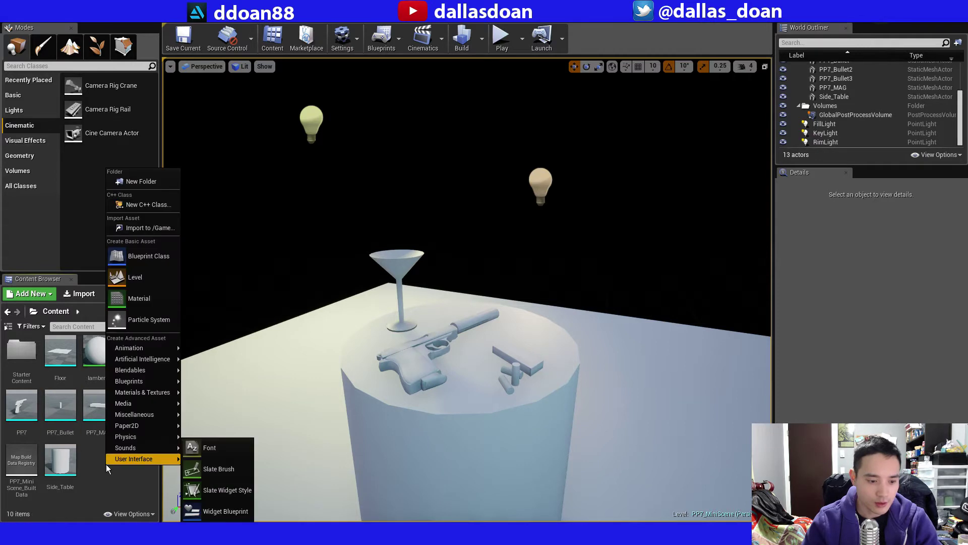
left_click(146, 300)
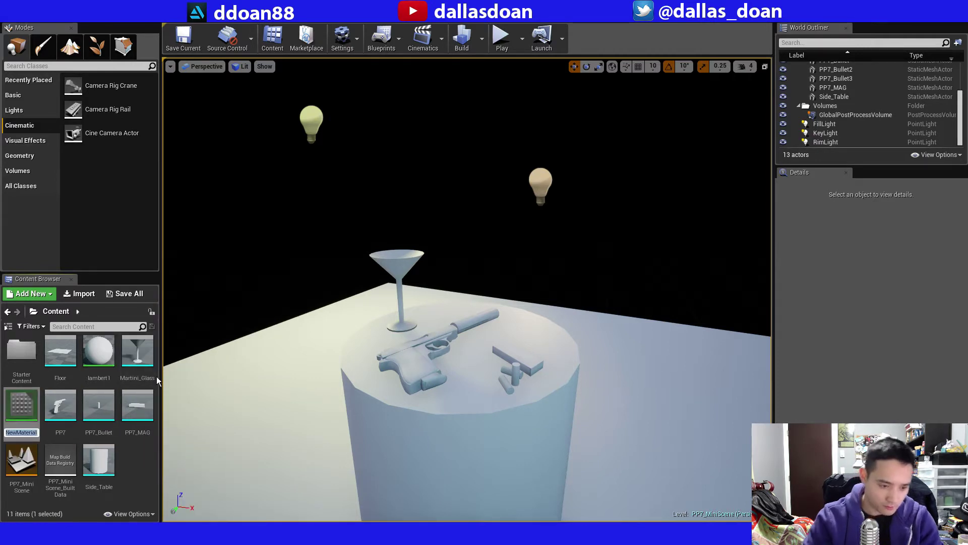
type("PP7")
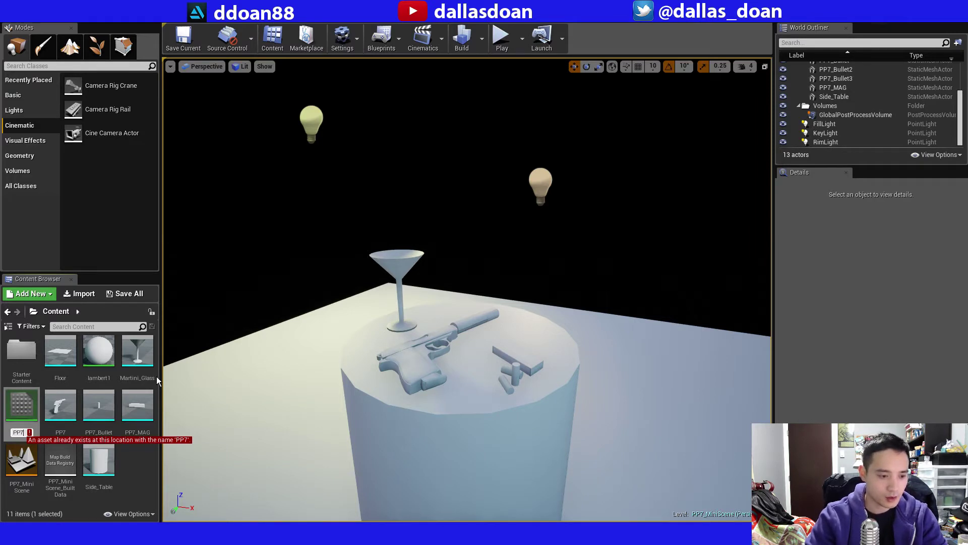
type("_MAT")
key("Return")
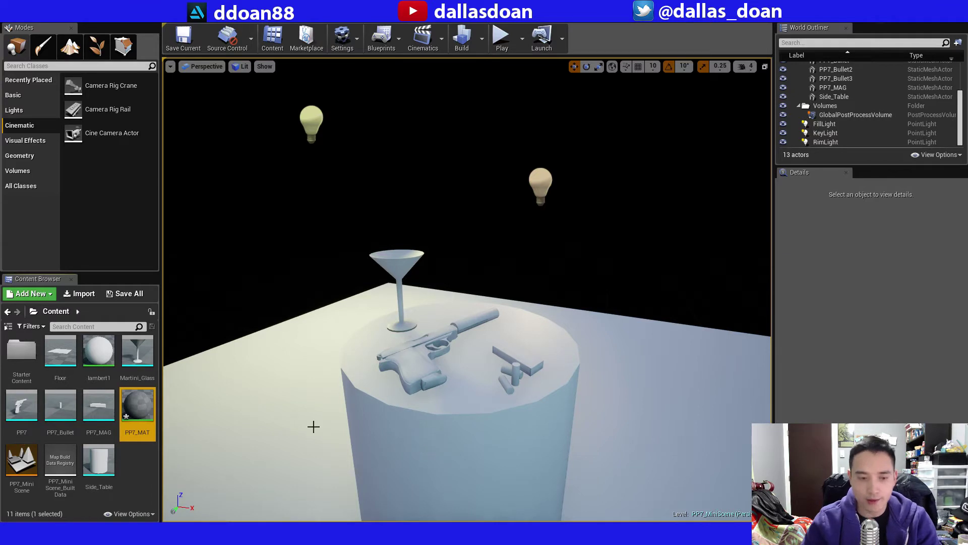
right_click(131, 473)
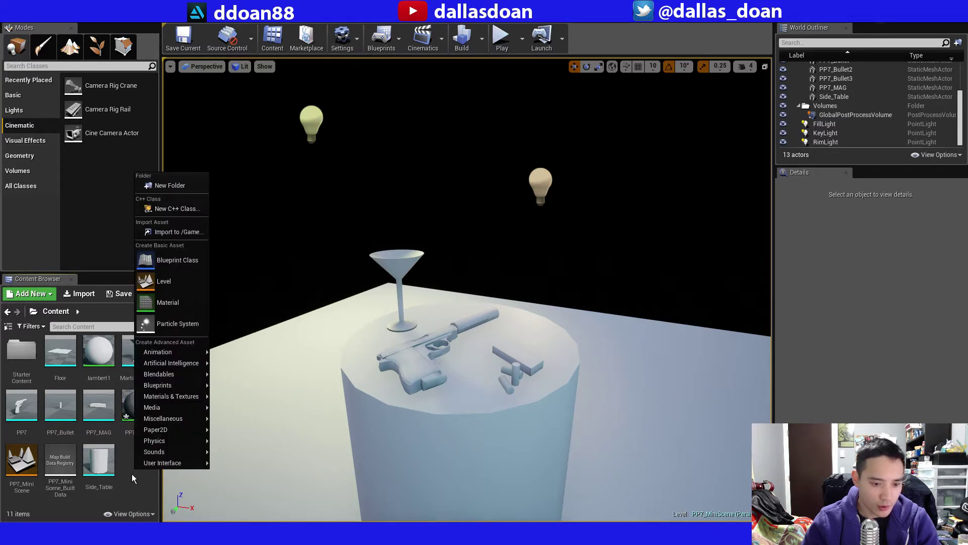
left_click(132, 473)
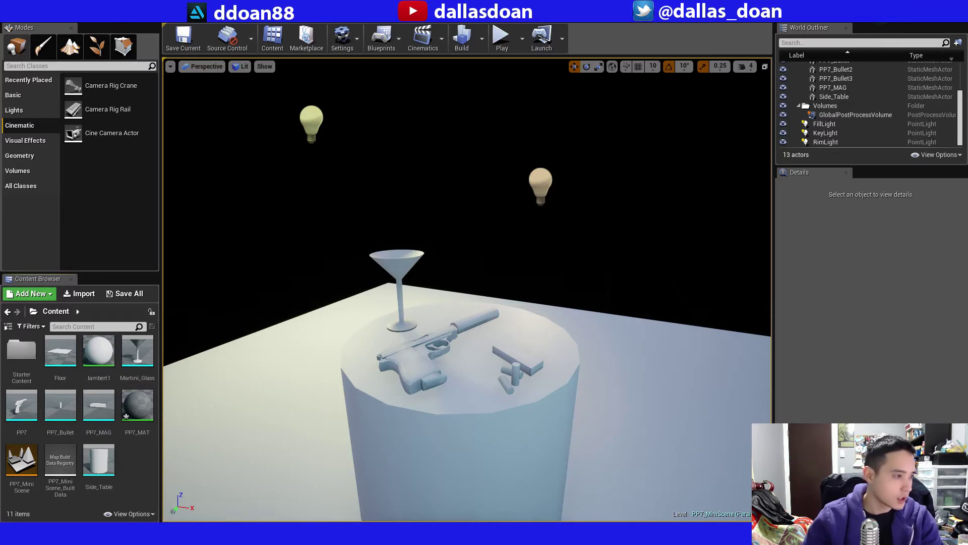
Bring the PP7 textures folder window over the editor and replace the lambert1 prefix in the normal map's file name with PP7.
left_click_drag(967, 202, 627, 189)
left_click(544, 306)
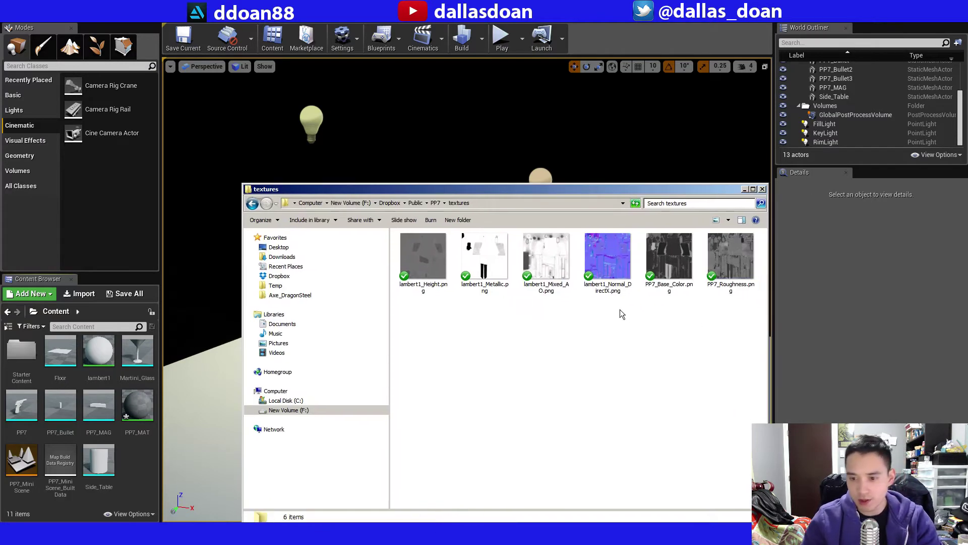
left_click(595, 261)
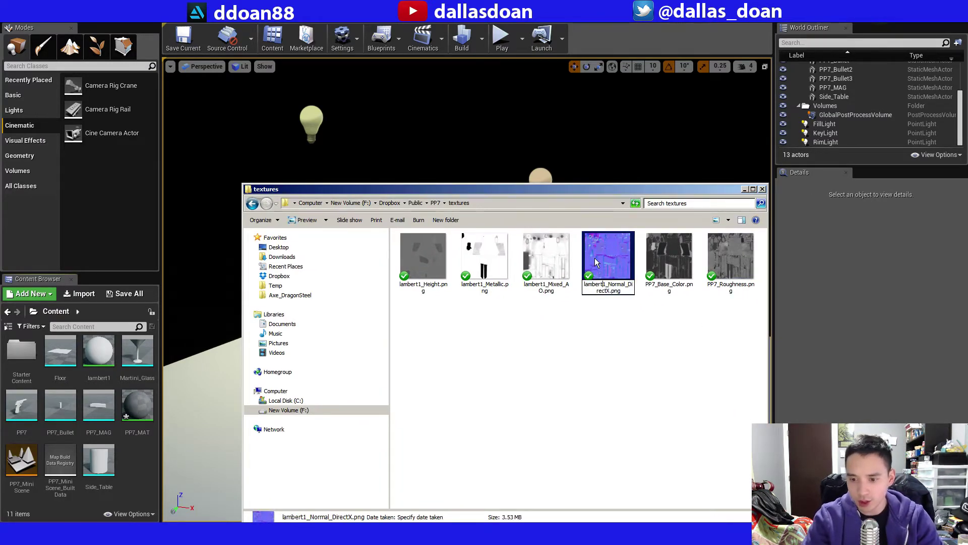
key("BackSpace")
key("BackSpace")
key("BackSpace")
key("BackSpace")
key("BackSpace")
key("BackSpace")
key("BackSpace")
key("BackSpace")
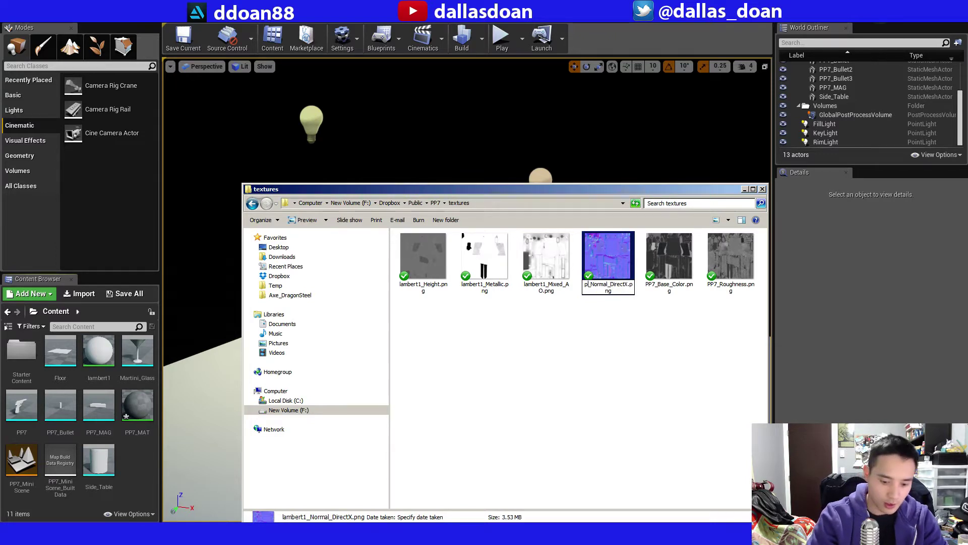
type("PP7")
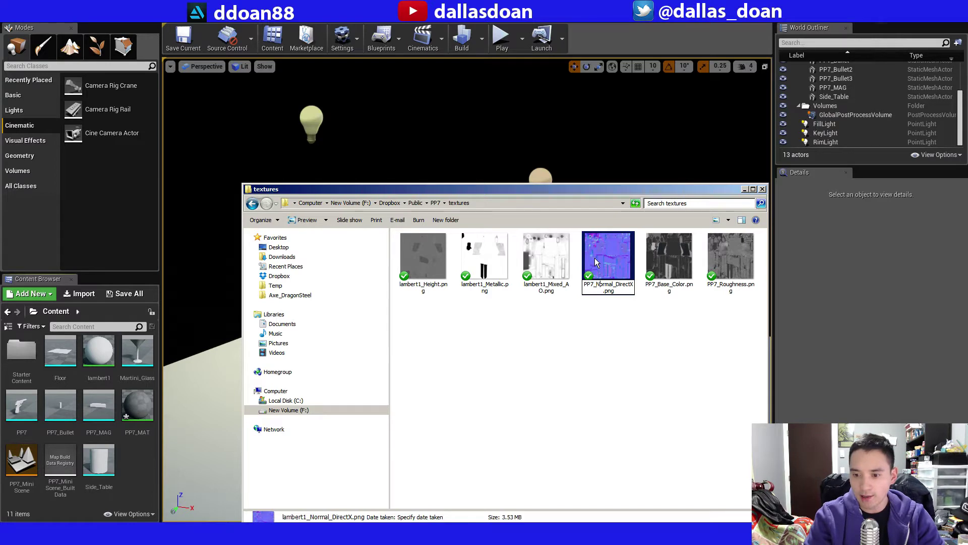
Remove the DirectX suffix from the normal map's file name, naming it PP7_Normal.png.
key("Delete")
key("Delete")
key("Delete")
key("Delete")
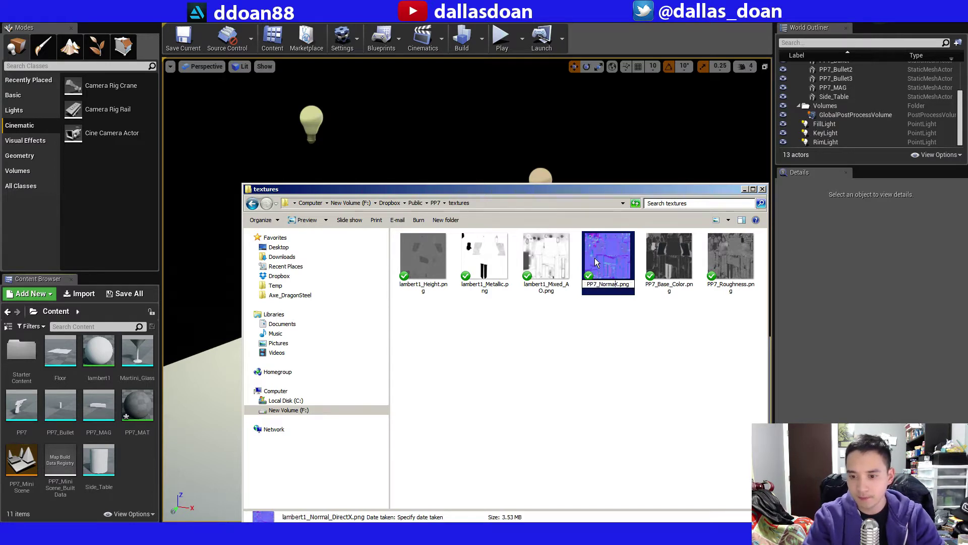
key("BackSpace")
key("Return")
key("F2")
key("Right")
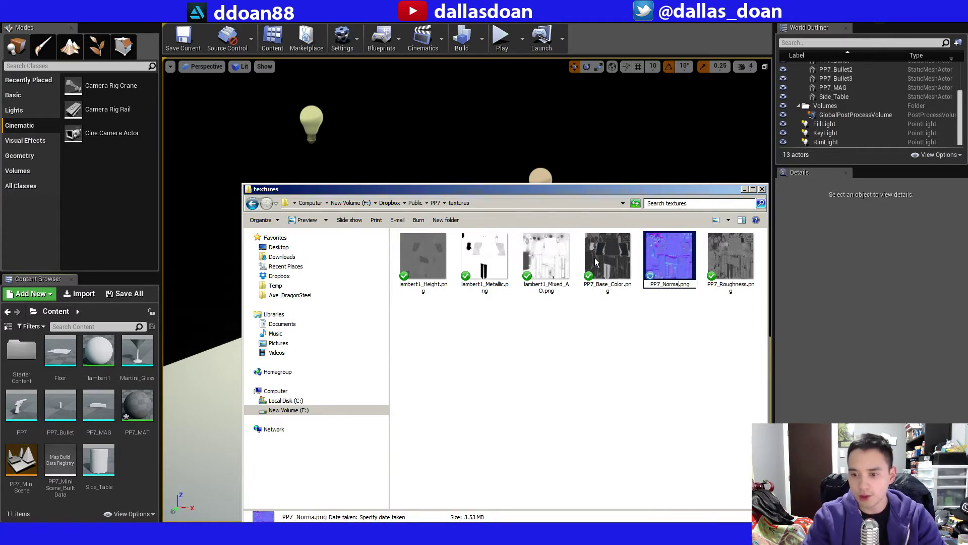
type("l")
key("Return")
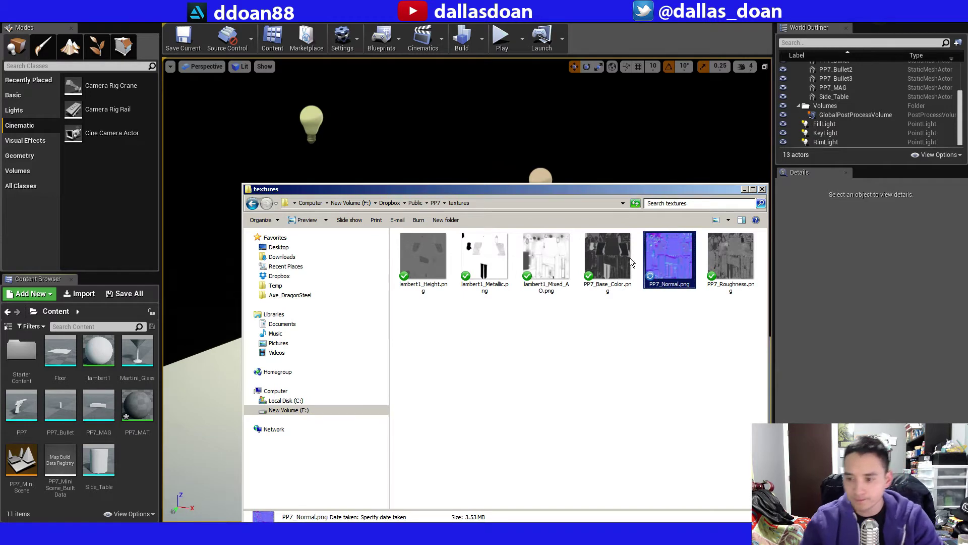
Rename the base color texture file PP7_Base_Color.png as PP7_C.png.
left_click(618, 253)
key("F2")
key("Right")
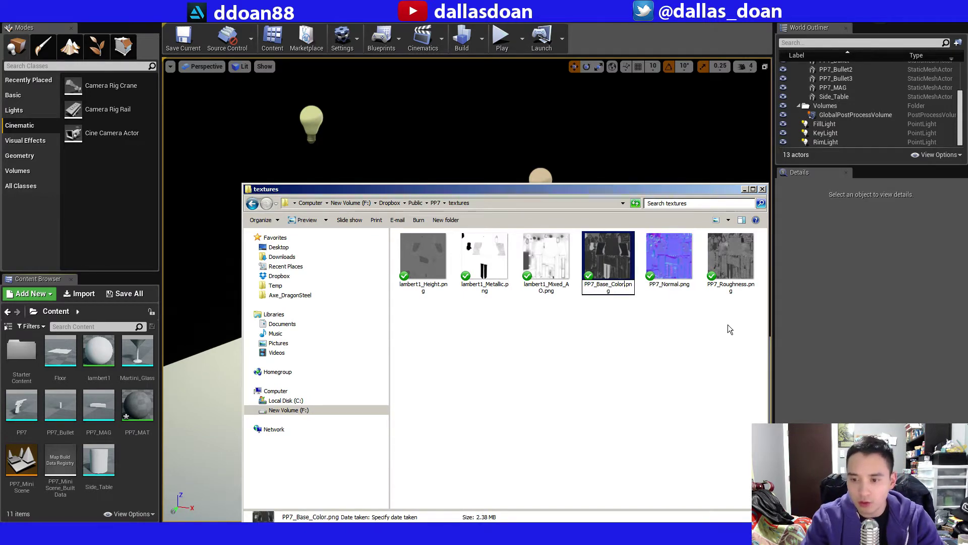
key("BackSpace")
key("BackSpace")
key("BackSpace")
key("BackSpace")
key("BackSpace")
key("BackSpace")
key("BackSpace")
key("BackSpace")
key("BackSpace")
key("BackSpace")
type("C")
key("Return")
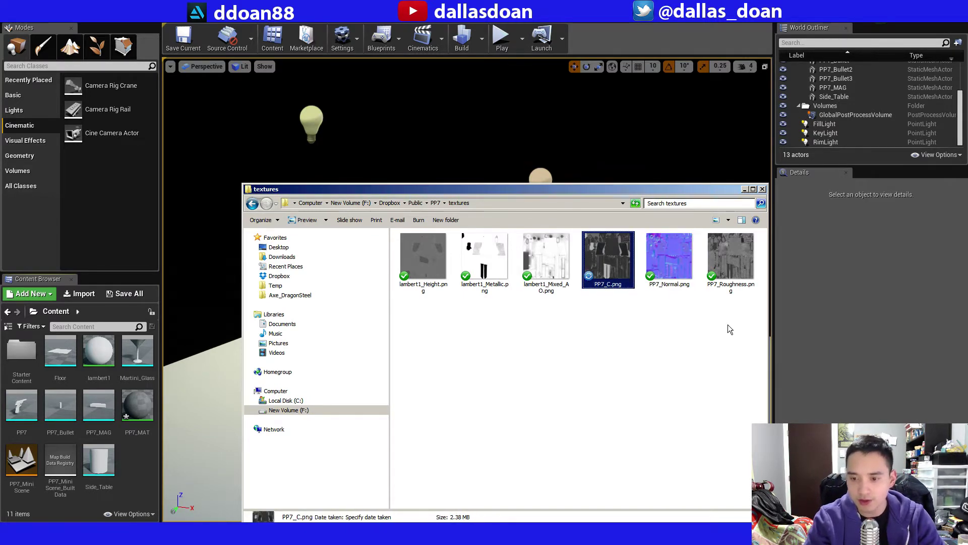
Shorten the normal map's file name to PP7_N.png.
left_click(675, 269)
key("F2")
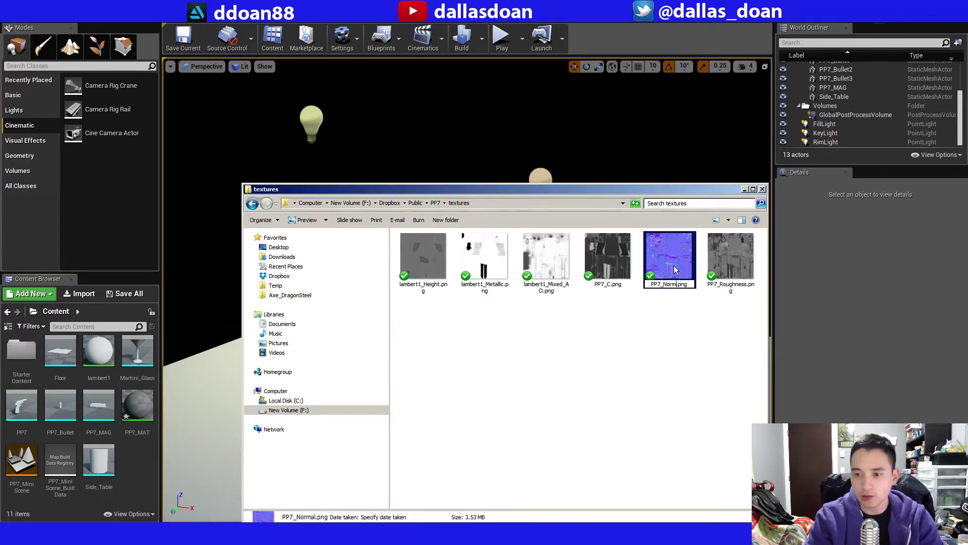
key("BackSpace")
key("BackSpace")
key("BackSpace")
key("Return")
Shorten the roughness map's file name to PP7_R.png.
left_click(721, 256)
key("F2")
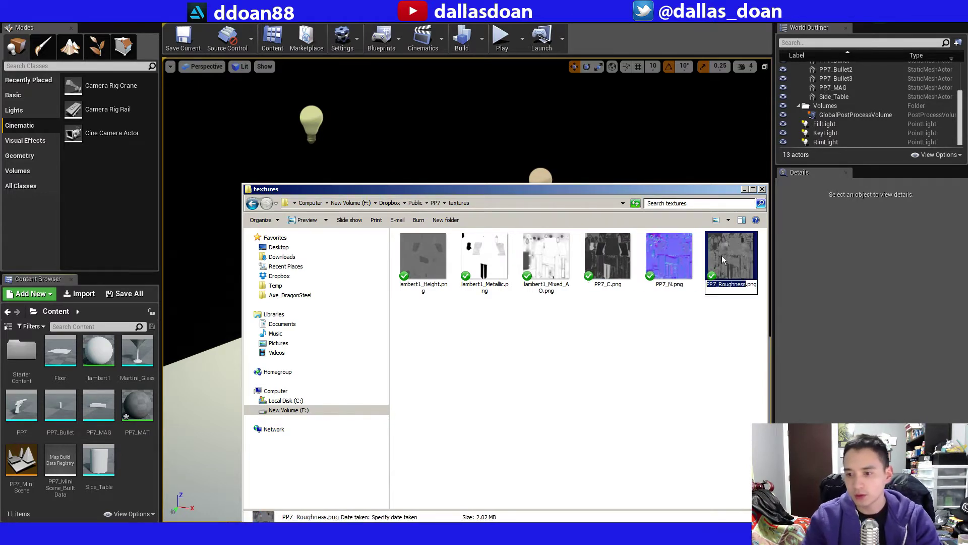
key("Right")
key("BackSpace")
key("BackSpace")
key("BackSpace")
key("BackSpace")
key("BackSpace")
key("BackSpace")
key("BackSpace")
key("BackSpace")
key("Return")
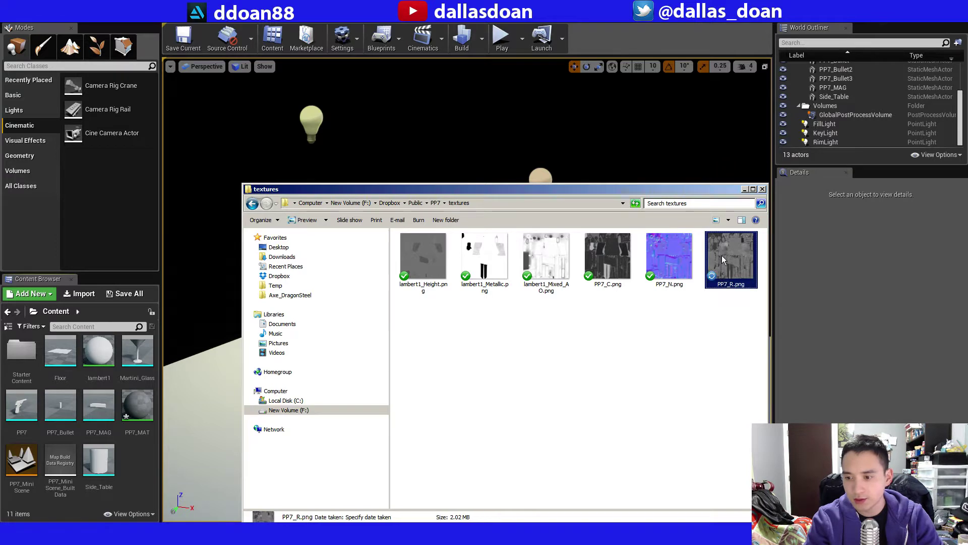
Rename the mixed ambient occlusion texture file lambert1_Mixed_AO.png as PP7_AO.png.
left_click(554, 252)
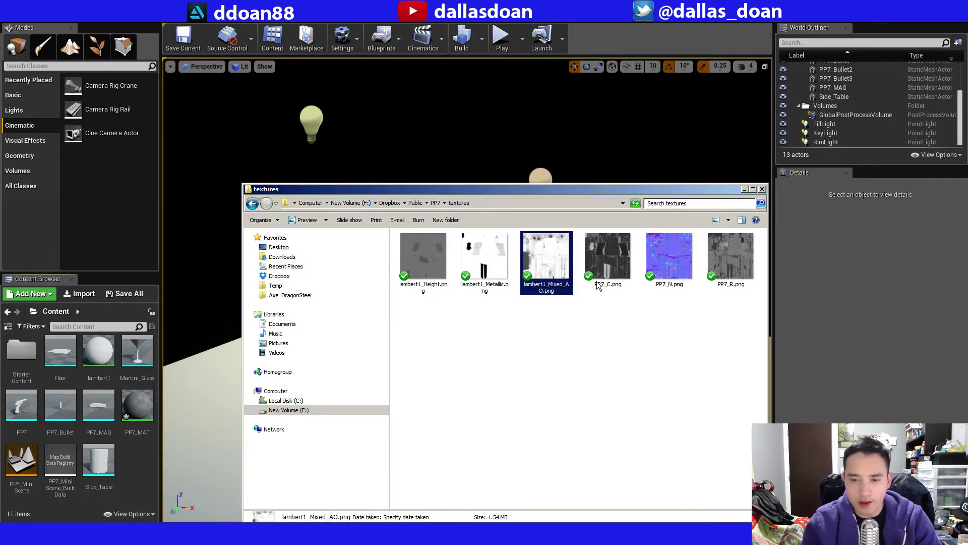
key("F2")
key("Right")
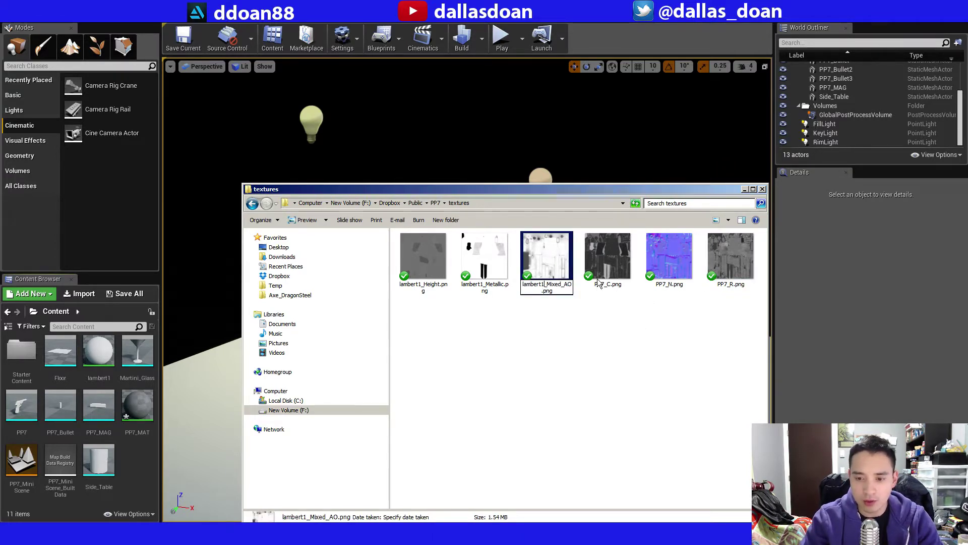
key("BackSpace")
key("BackSpace")
key("BackSpace")
key("BackSpace")
key("BackSpace")
key("BackSpace")
key("BackSpace")
key("BackSpace")
type("PP")
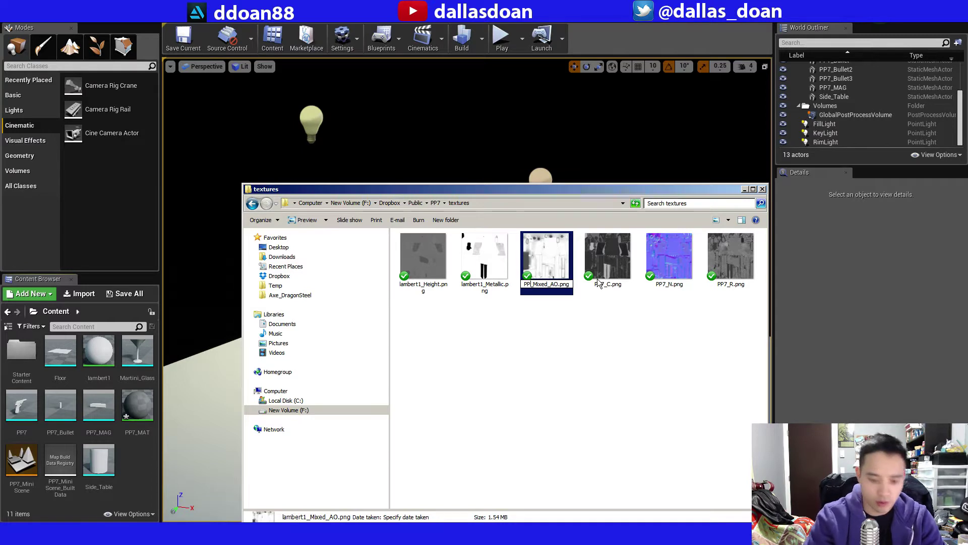
type("7")
key("Right")
key("Delete")
key("Delete")
key("Delete")
key("Delete")
key("Delete")
key("Delete")
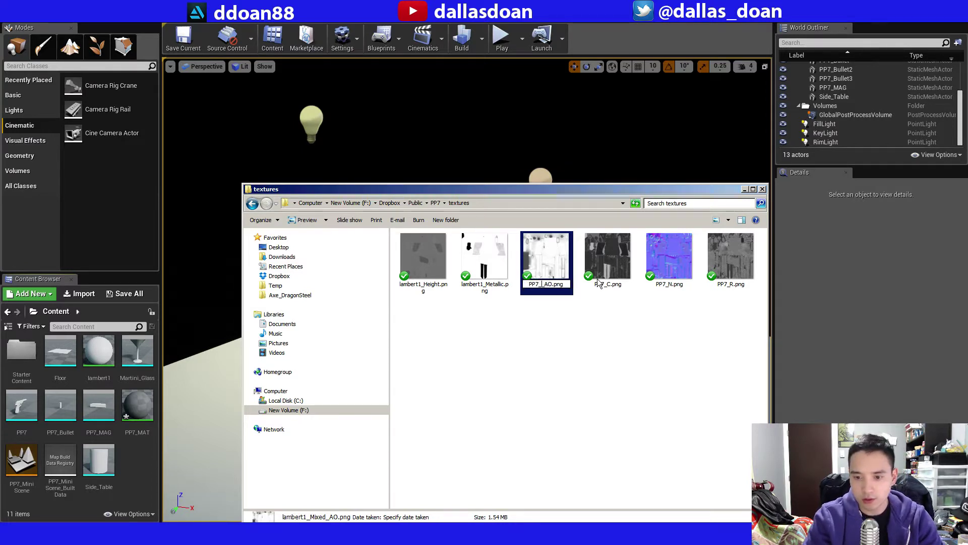
key("Return")
Rename the metallic texture file lambert1_Metallic.png as PP7_M.png.
key("Left")
key("F2")
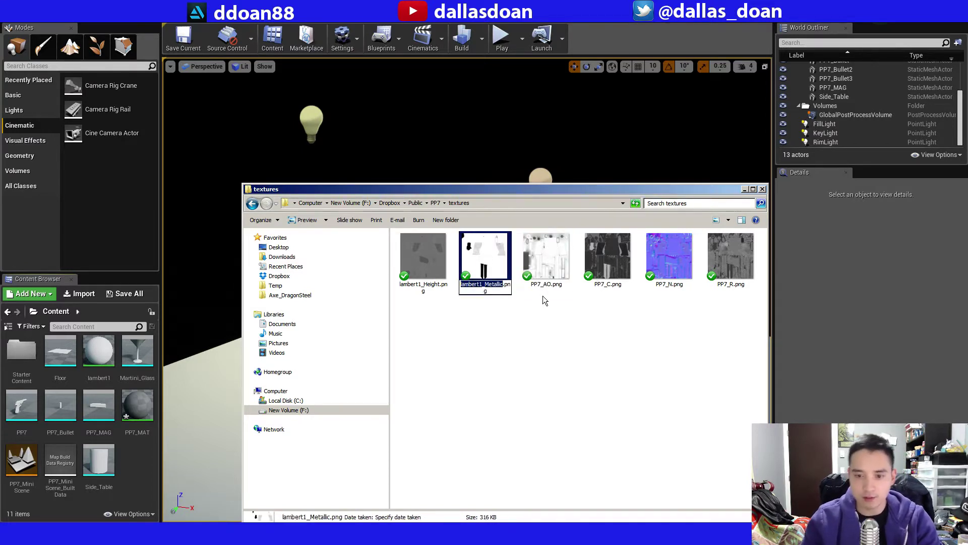
key("Right")
key("Left")
key("Left")
key("Left")
key("Left")
key("Left")
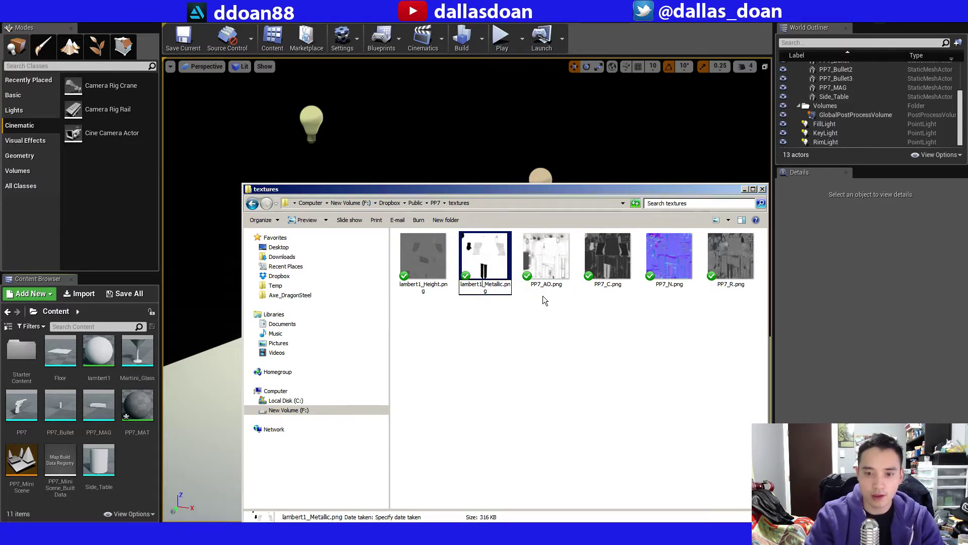
key("BackSpace")
key("BackSpace")
key("BackSpace")
key("BackSpace")
key("BackSpace")
key("BackSpace")
key("BackSpace")
key("BackSpace")
type("PP")
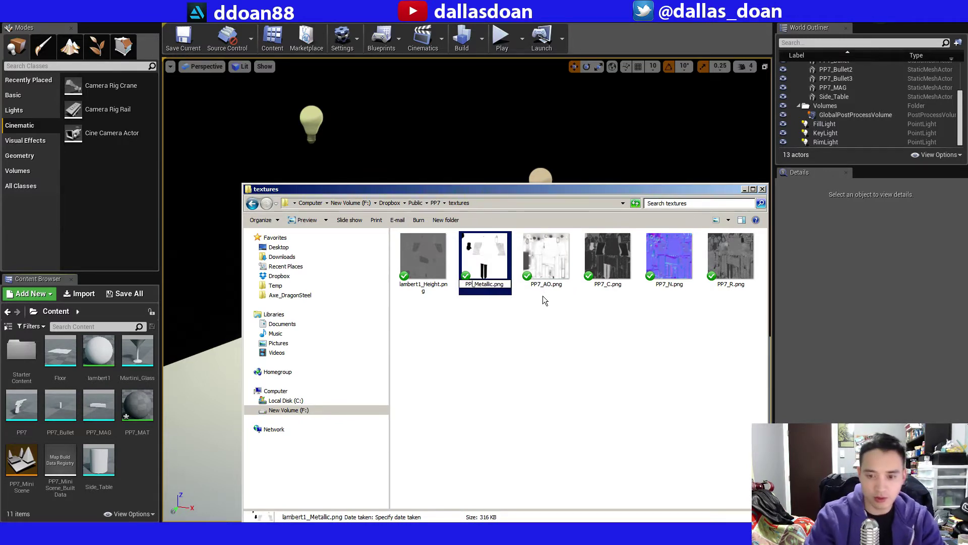
type("7")
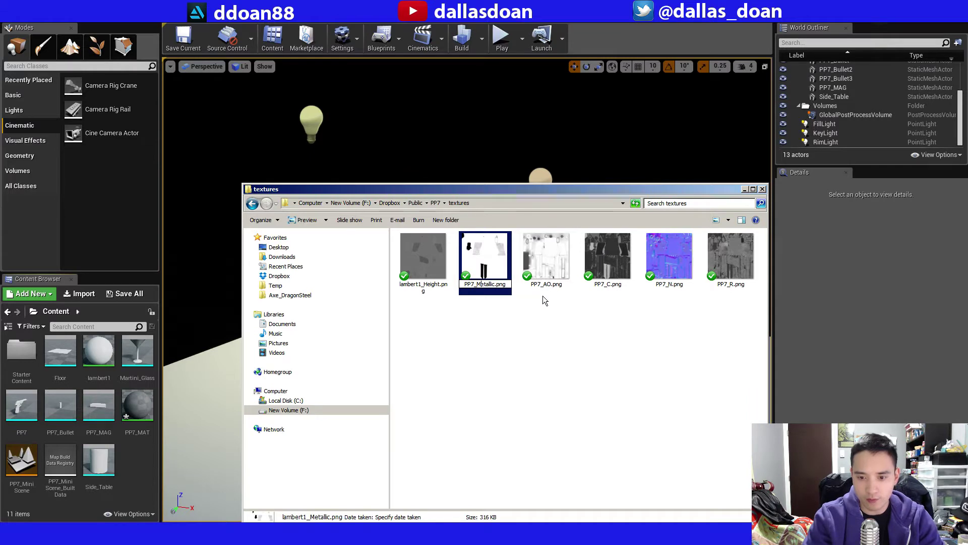
key("Delete")
key("Delete")
key("Delete")
key("Delete")
key("Delete")
key("Delete")
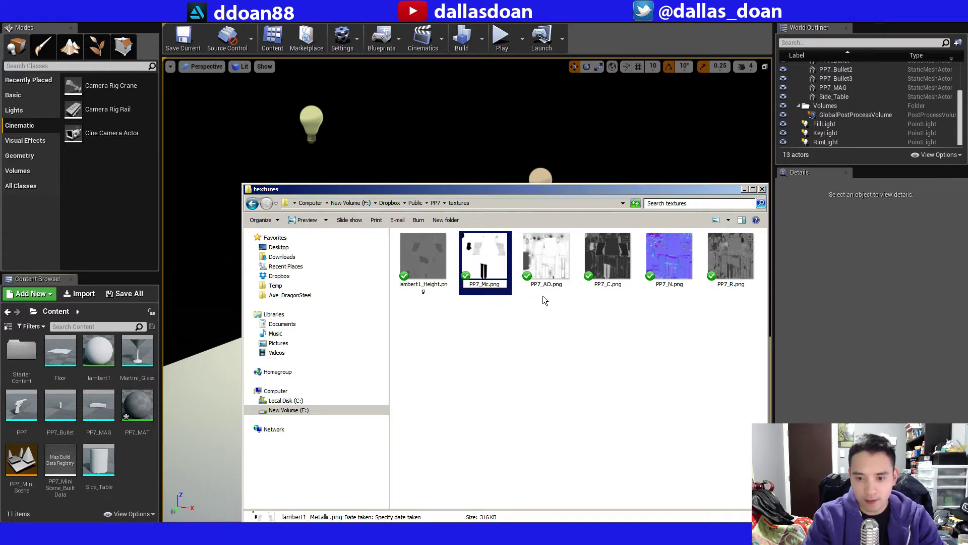
key("Delete")
key("Return")
Rename the height texture file lambert1_Height.png as PP7_H.png and clear the file selection.
left_click(414, 247)
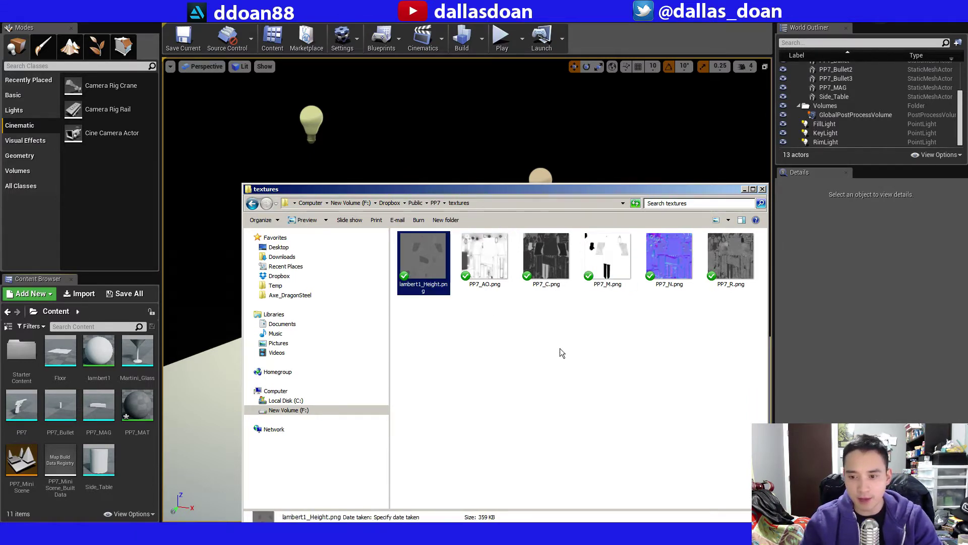
key("F2")
key("shift+Home")
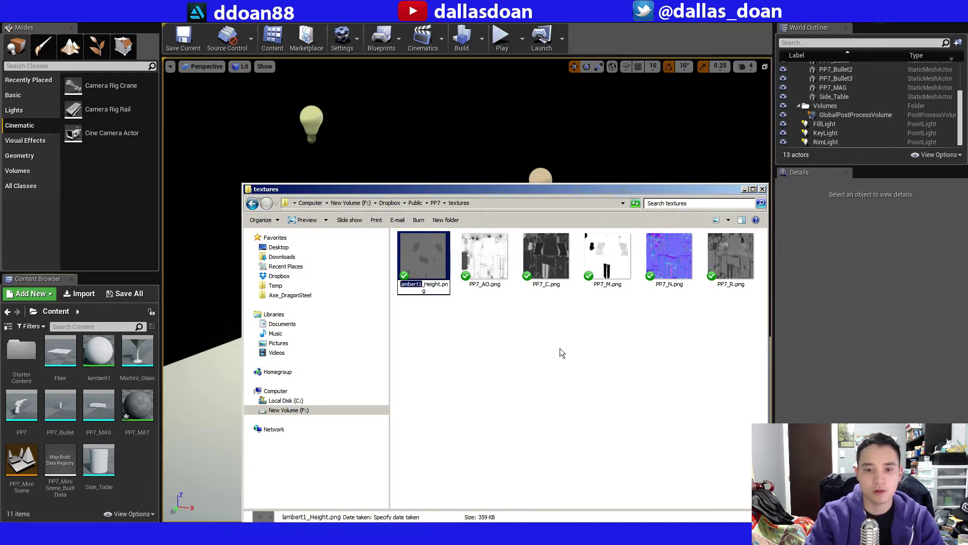
type("PP7")
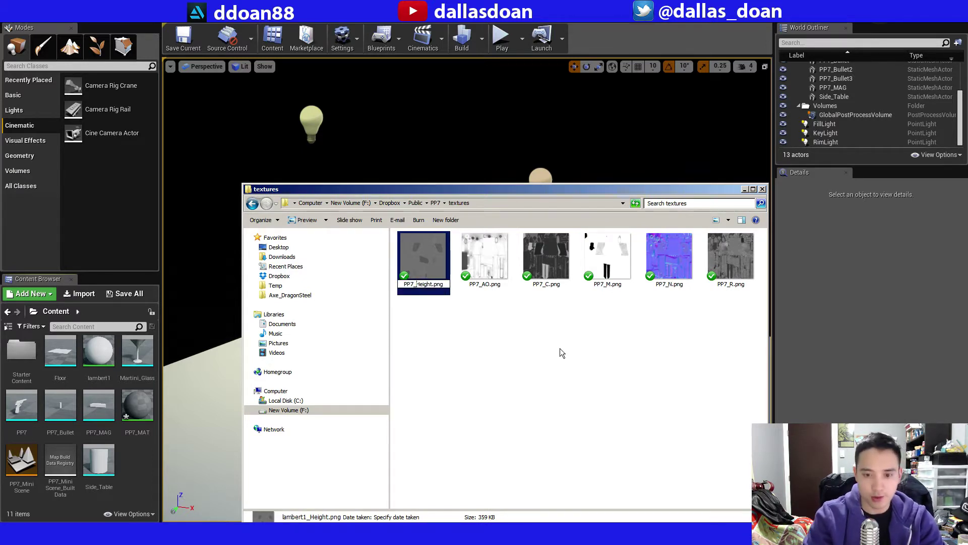
key("Delete")
key("Delete")
key("Delete")
key("Delete")
key("Delete")
key("Return")
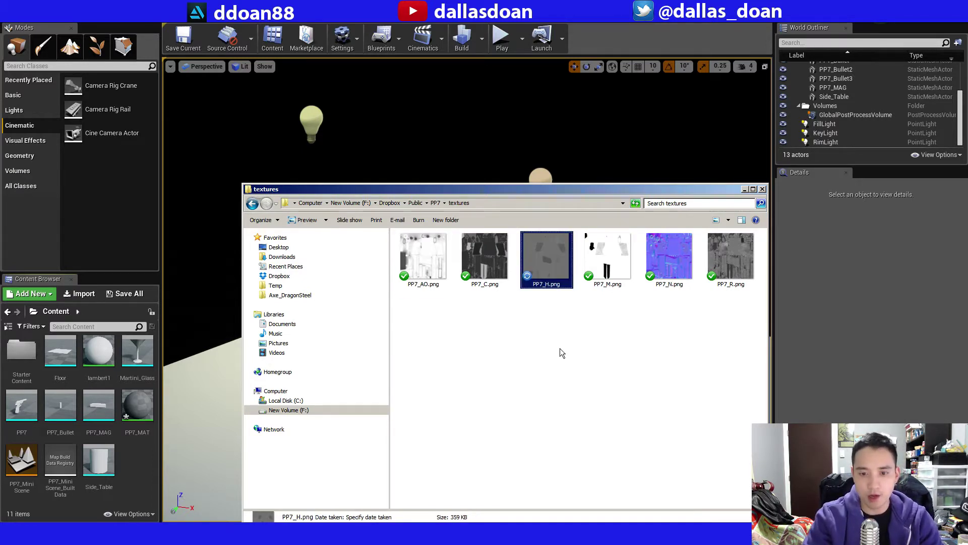
left_click(552, 344)
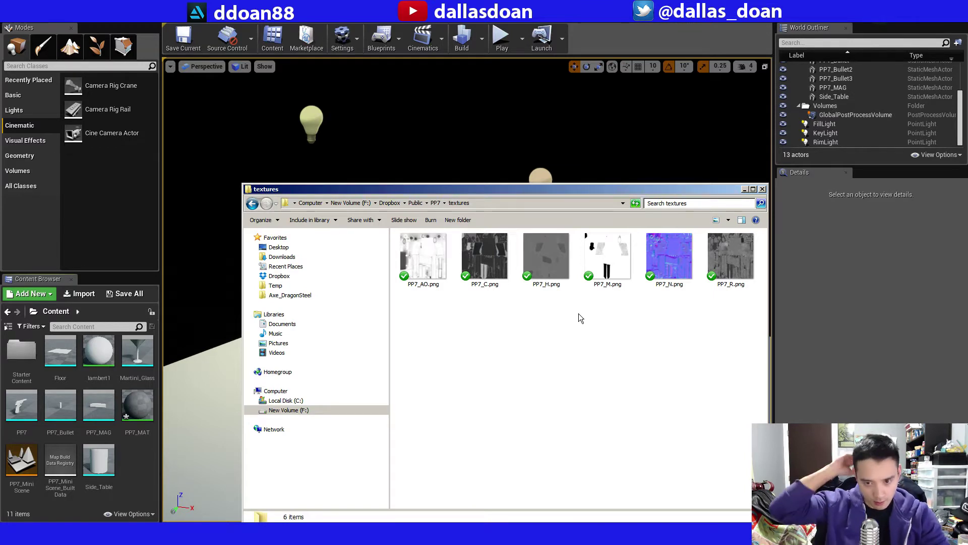
left_click(492, 255)
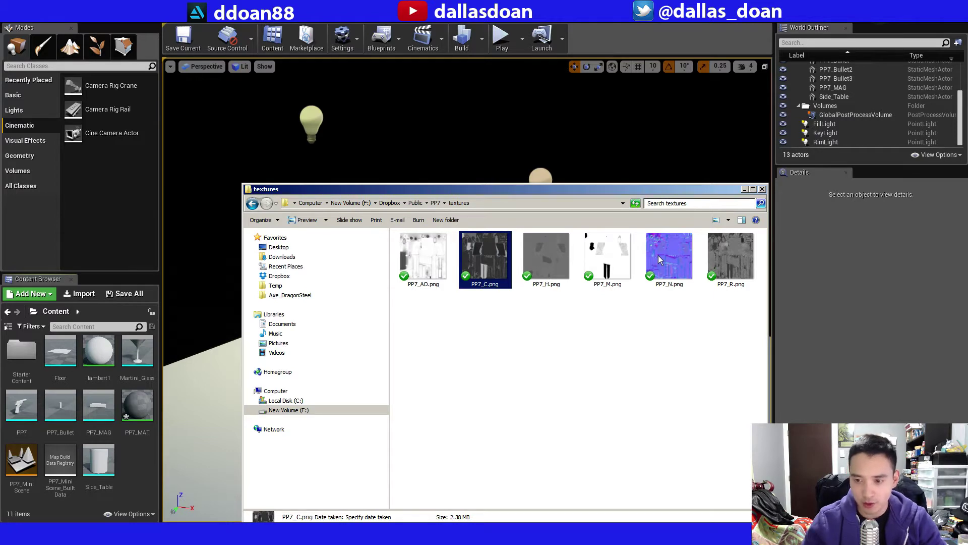
left_click(678, 324)
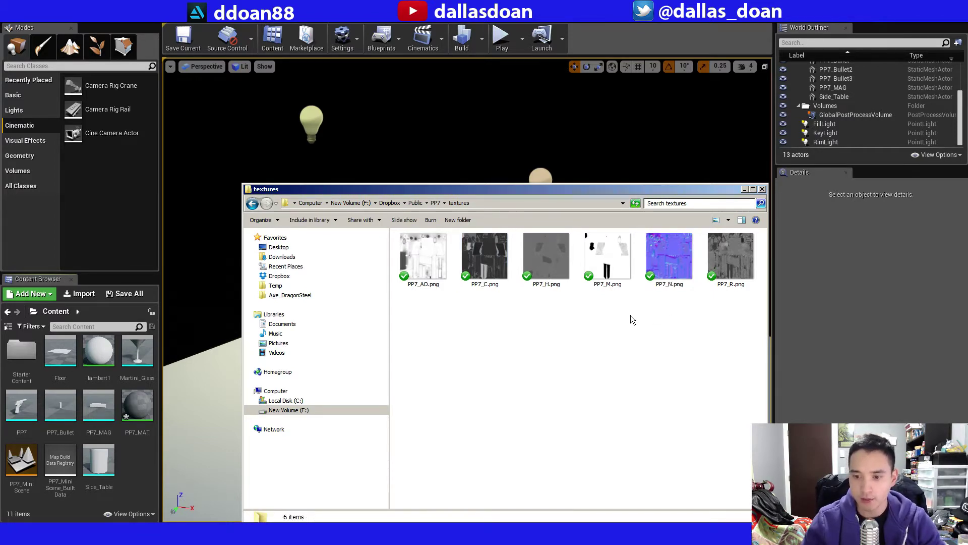
left_click(601, 255)
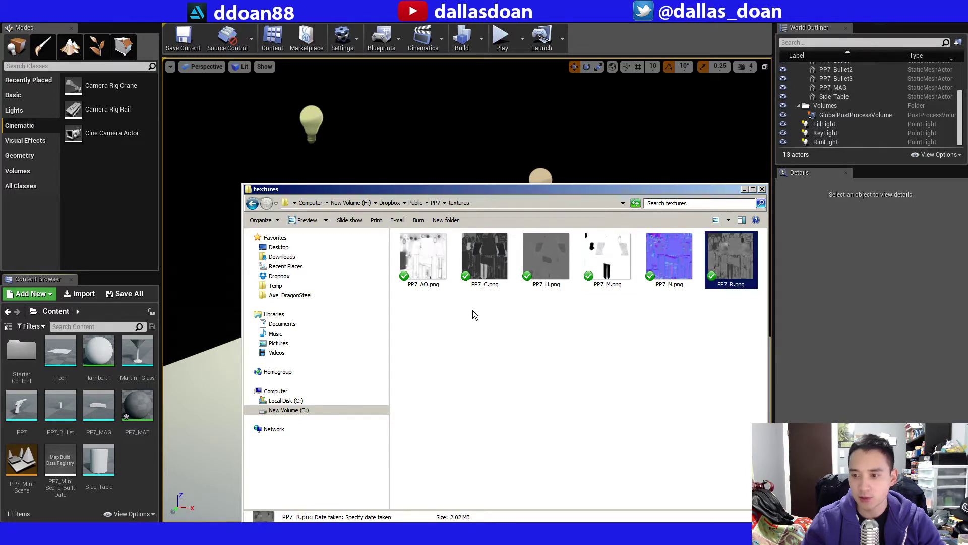
left_click(438, 272)
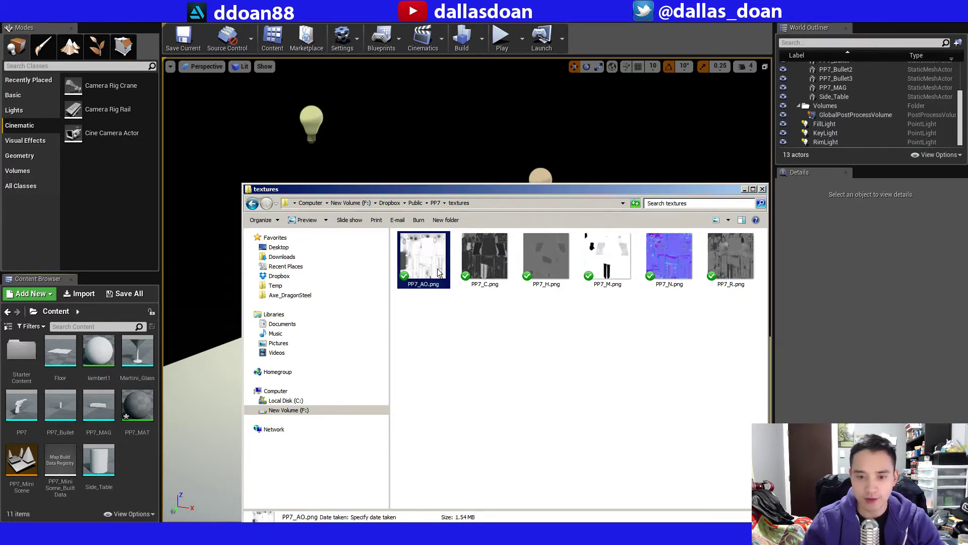
left_click(484, 343)
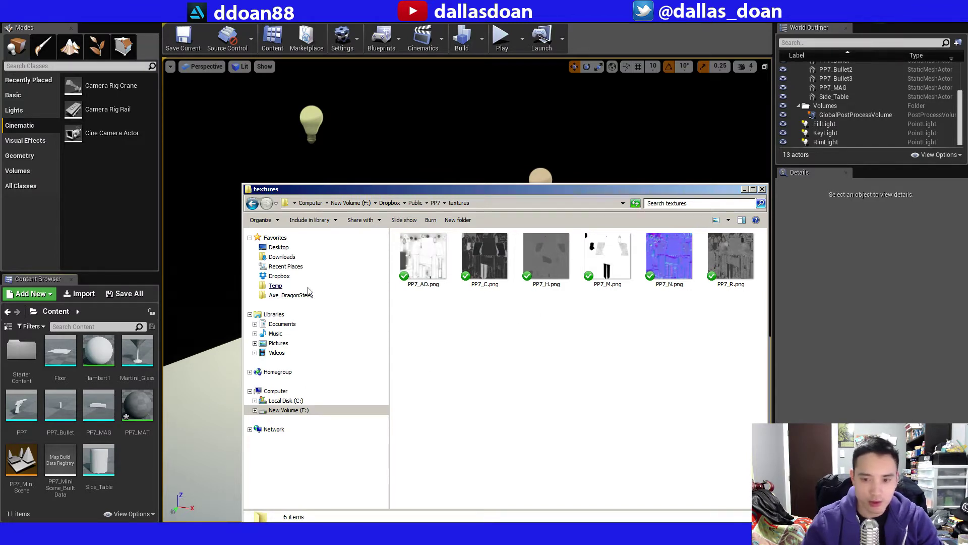
Start an asset import into the Content folder and browse to the PP7 project's textures folder.
left_click(79, 294)
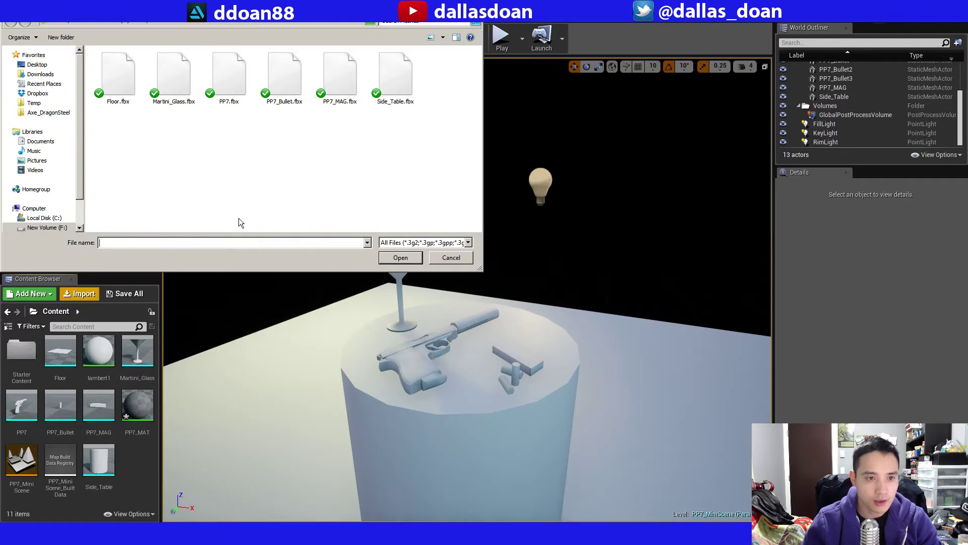
left_click(178, 21)
double_click(113, 225)
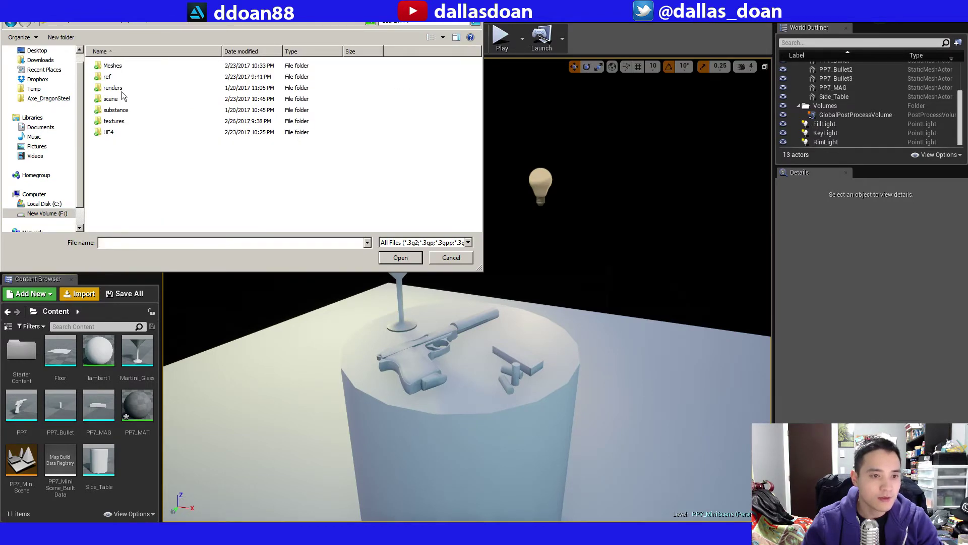
double_click(117, 122)
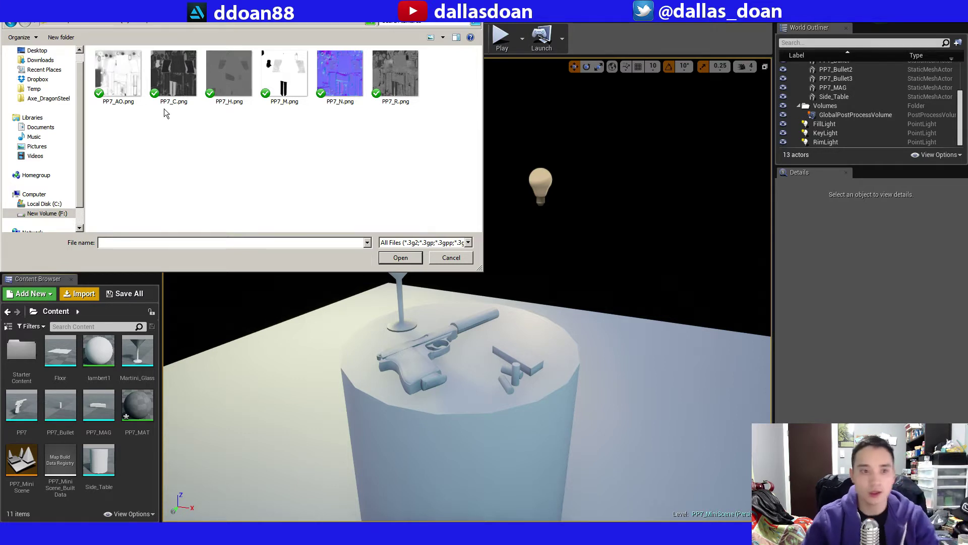
Import PP7_C.png, PP7_M.png, PP7_N.png and PP7_R.png into the Content folder, then clear the asset selection.
left_click(116, 76)
left_click(185, 76)
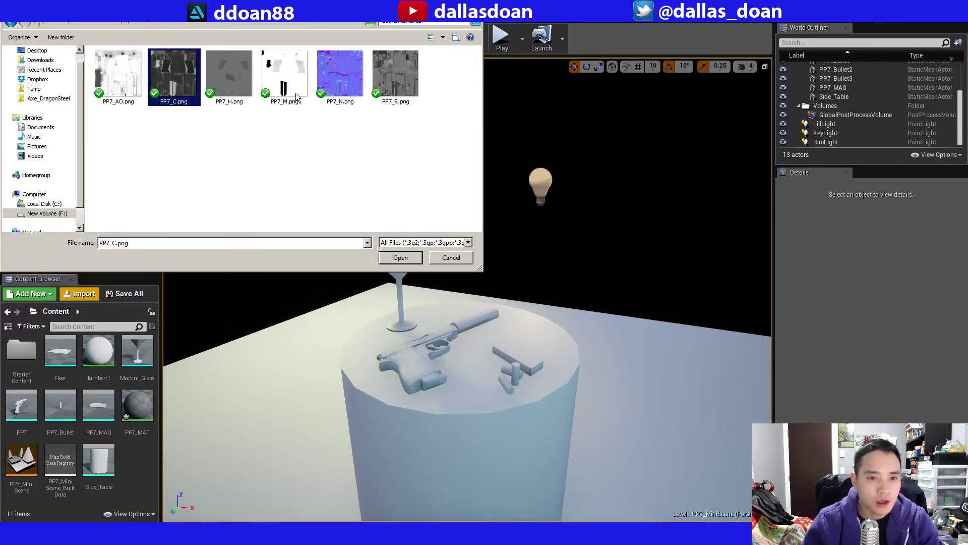
left_click(282, 75, "ctrl")
left_click(338, 72, "ctrl")
left_click(396, 72, "ctrl")
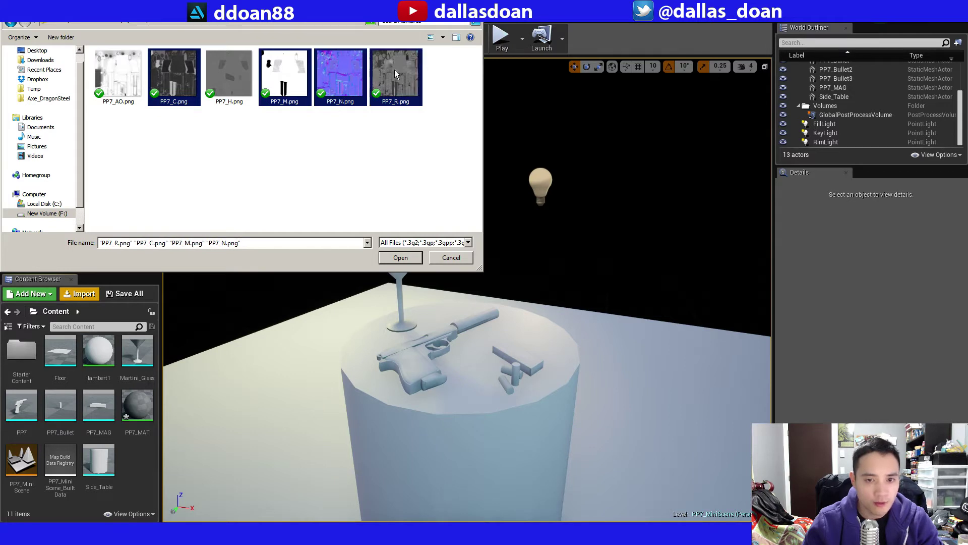
left_click(401, 258)
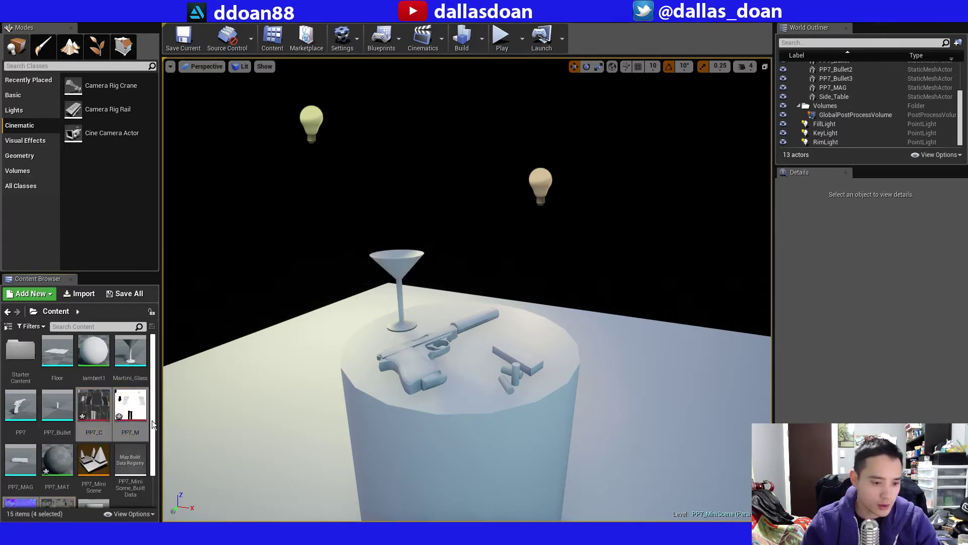
scroll(152, 419, "down", 1)
left_click(137, 475)
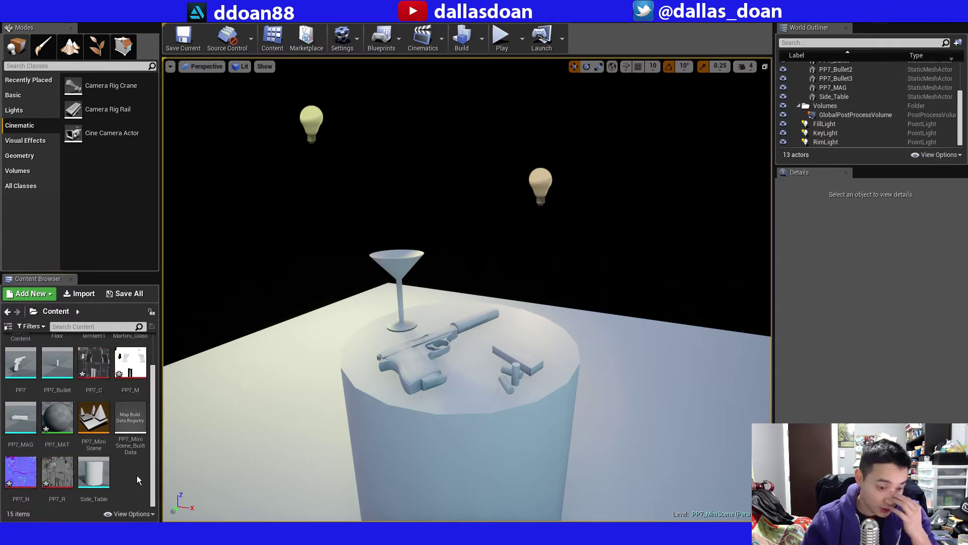
right_click(134, 476)
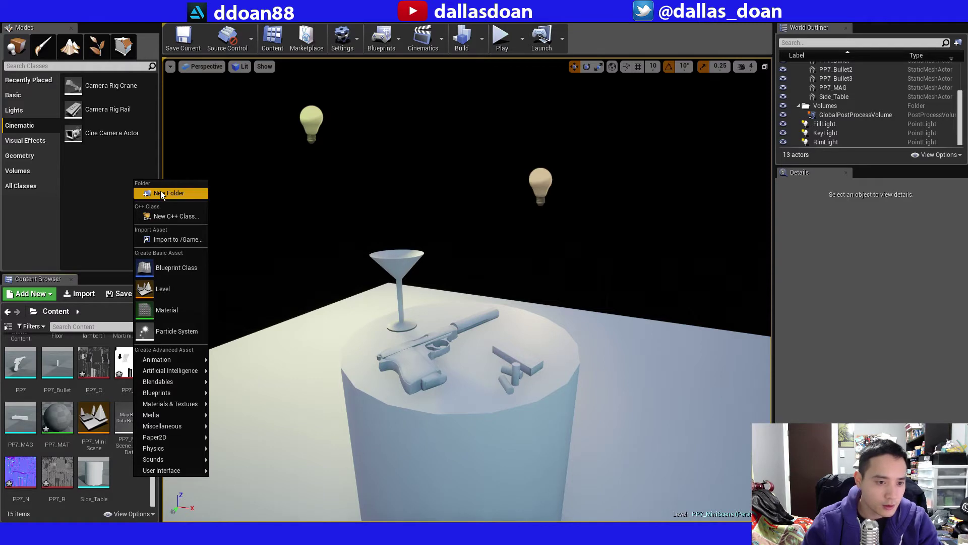
left_click(136, 495)
right_click(134, 474)
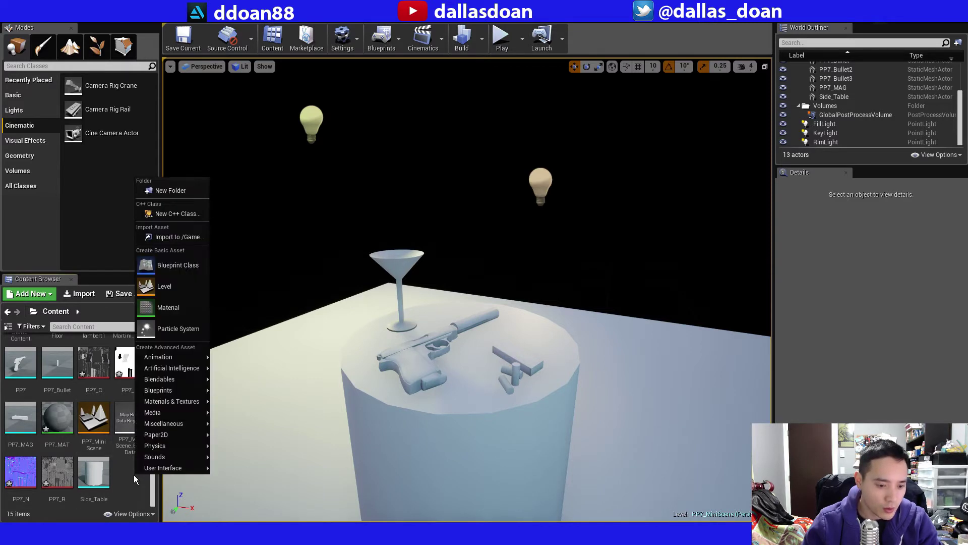
mouse_move(149, 460)
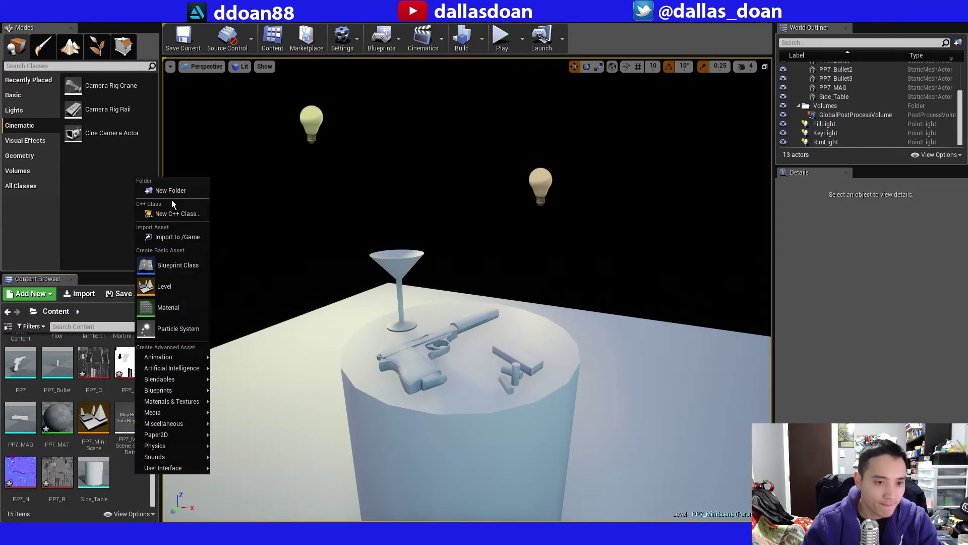
left_click(138, 489)
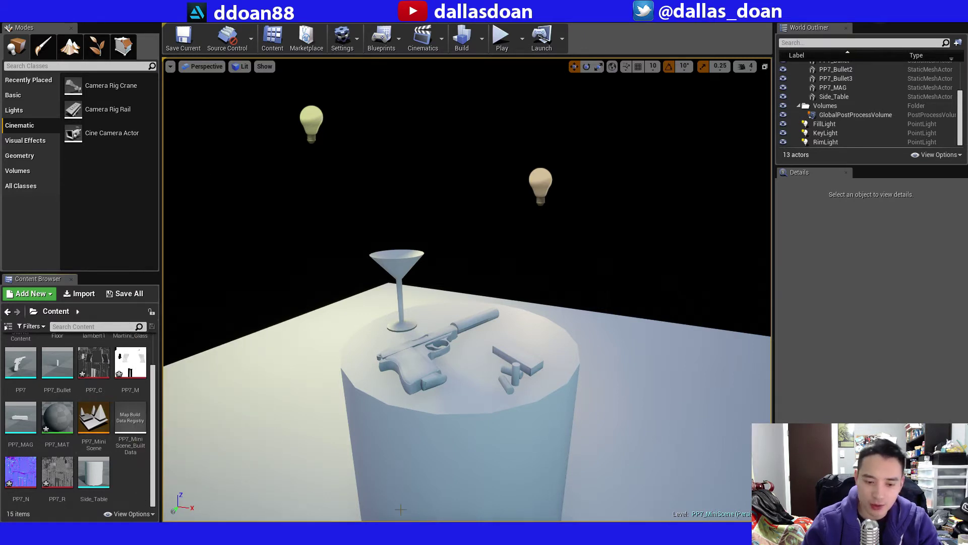
Switch to Windows Explorer and browse from the textures folder to the project's UE4\PP7\Content folder.
left_click(63, 531)
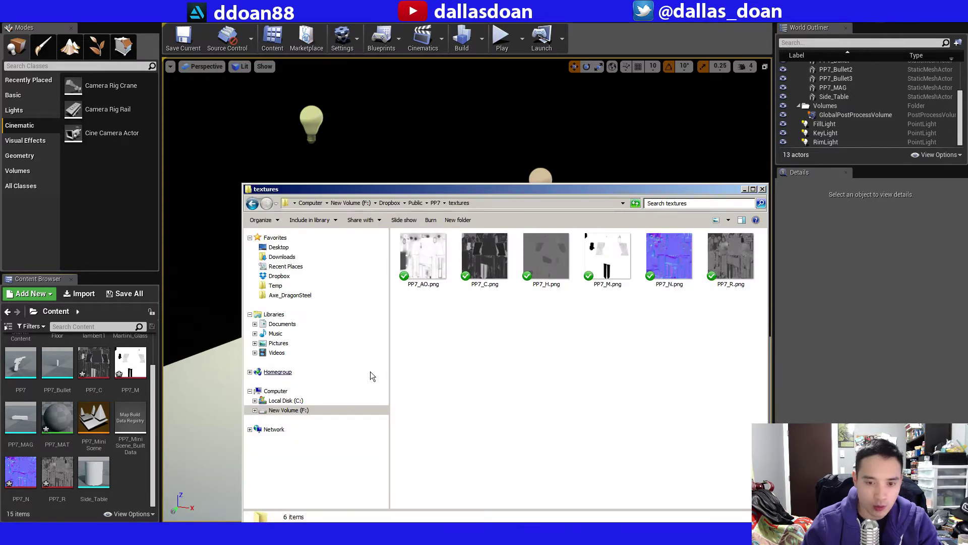
left_click(427, 203)
left_click(434, 202)
double_click(431, 305)
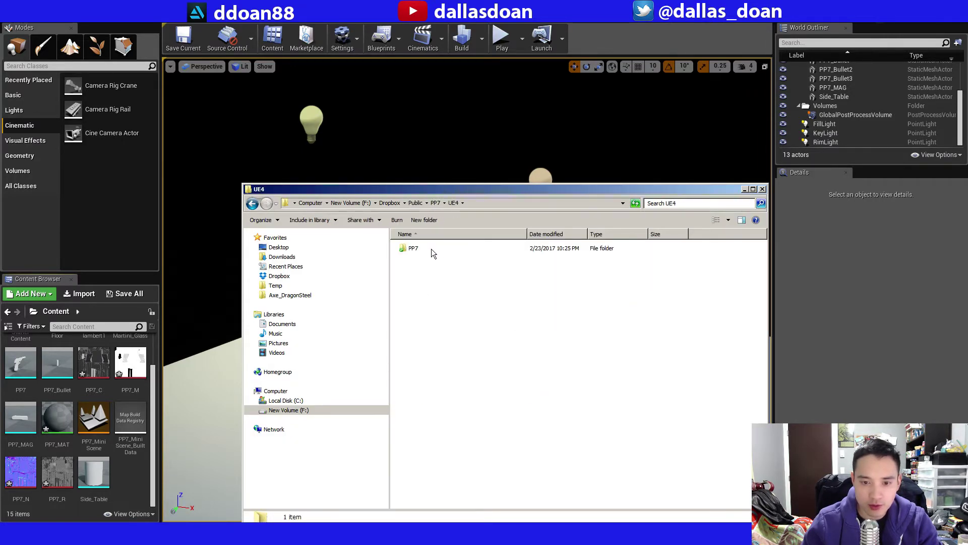
double_click(431, 249)
double_click(439, 259)
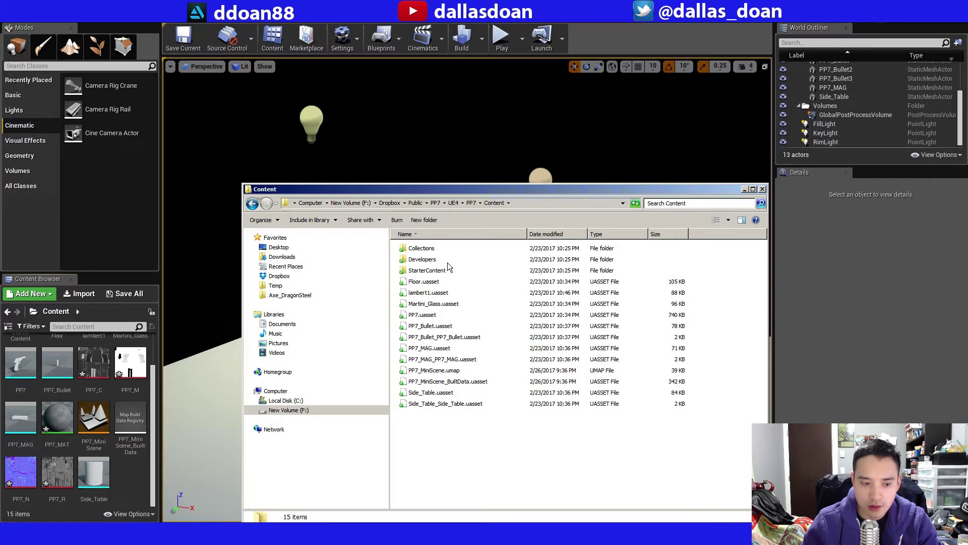
Save the PP7_C, PP7_M, PP7_N and PP7_R textures and PP7_MAT in Unreal, and check the Content folder in Windows Explorer.
left_click(129, 295)
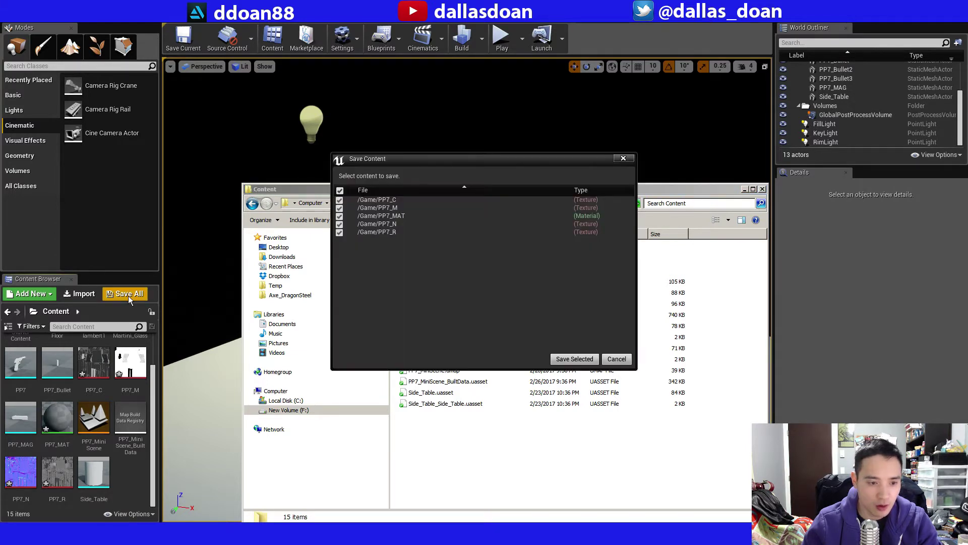
left_click(574, 360)
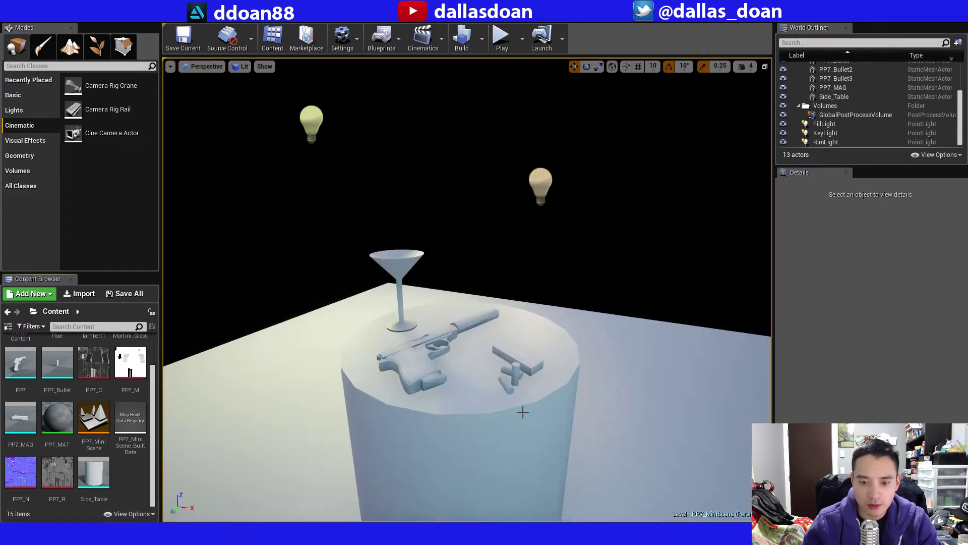
key("alt+Tab")
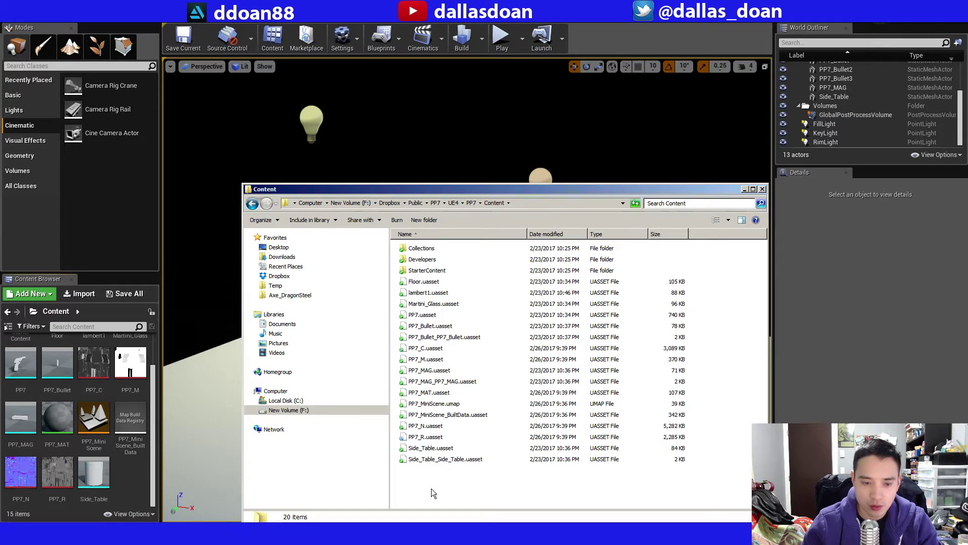
Create a folder named Textures in the Unreal project's Content folder.
right_click(134, 480)
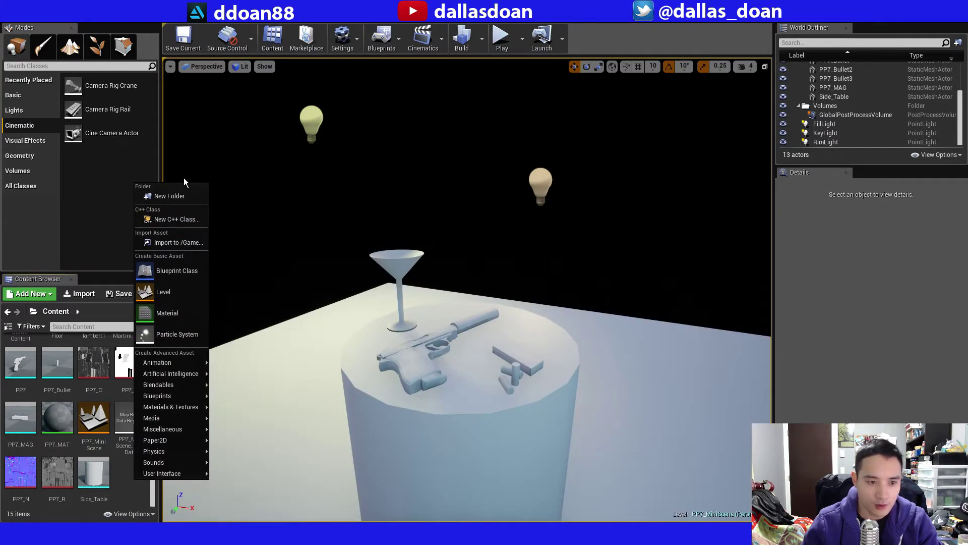
left_click(179, 196)
type("T")
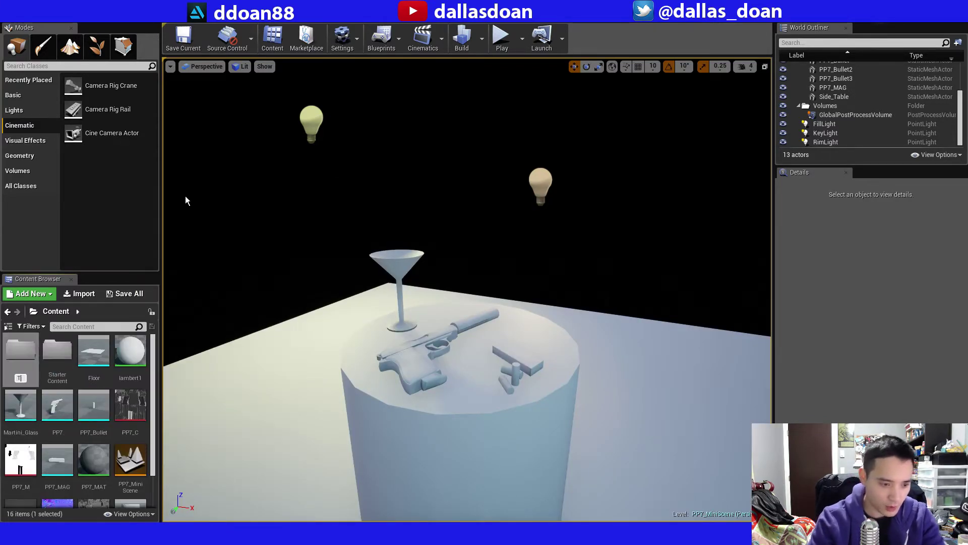
type("extures")
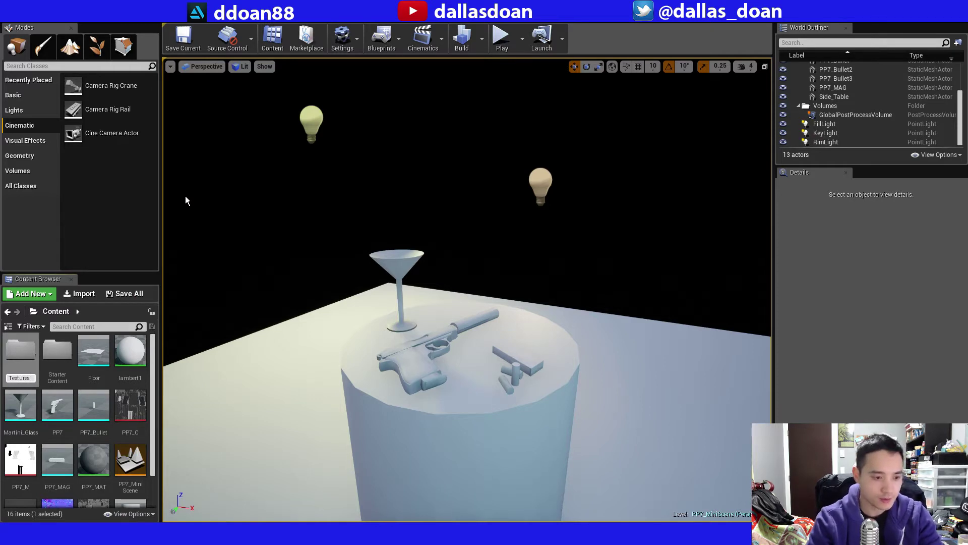
key("Return")
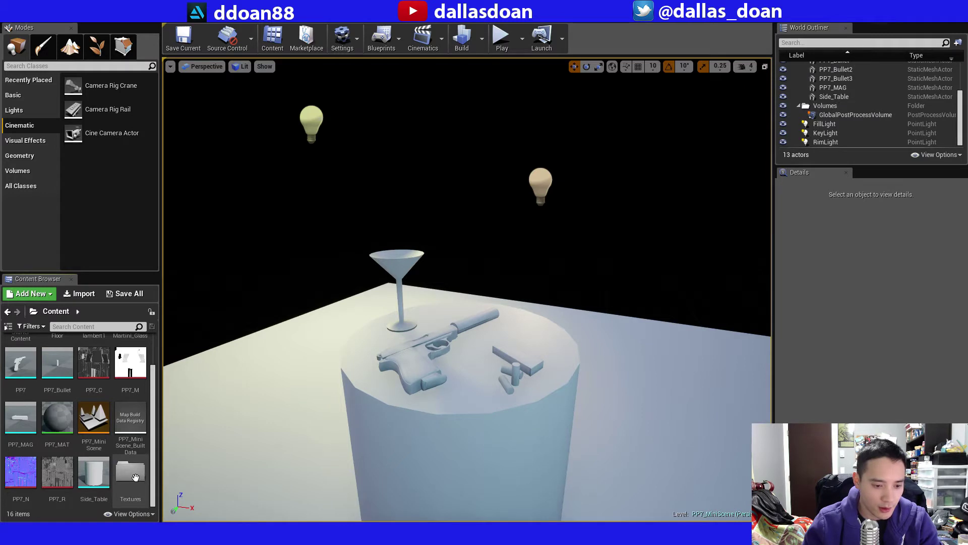
Move PP7_C, PP7_M, PP7_N and PP7_R into the Textures folder, check its contents and return to Content.
left_click(130, 365)
left_click(107, 370, "ctrl")
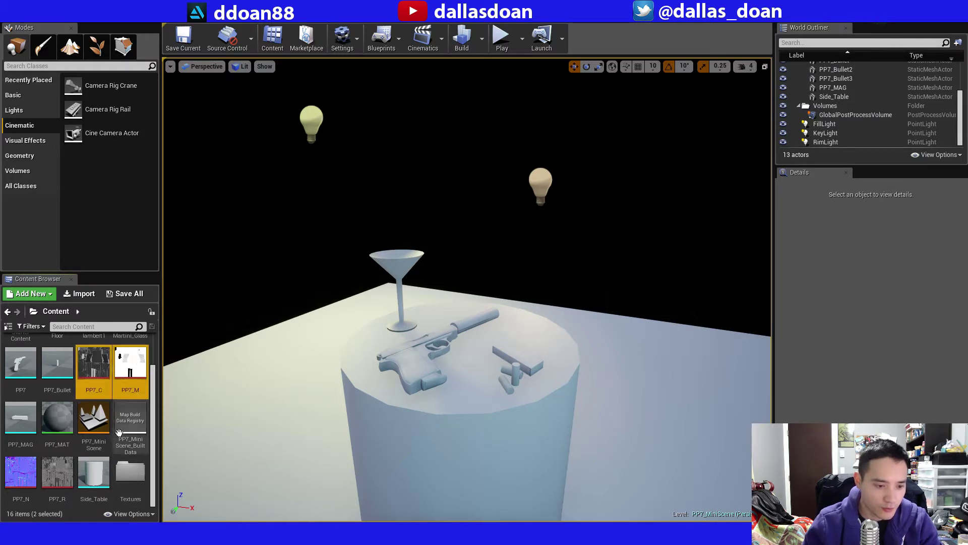
left_click(59, 473, "ctrl")
left_click(31, 470, "ctrl")
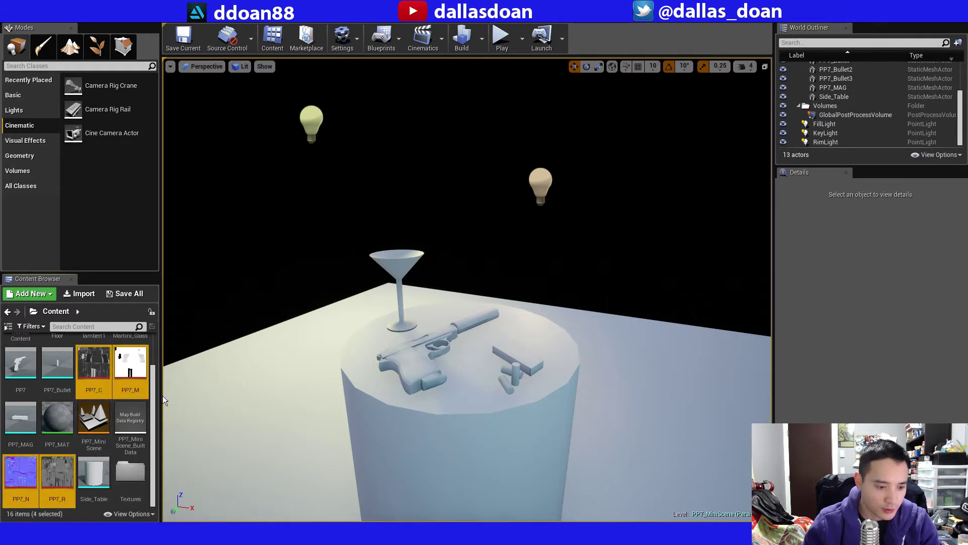
left_click_drag(130, 470, 131, 474)
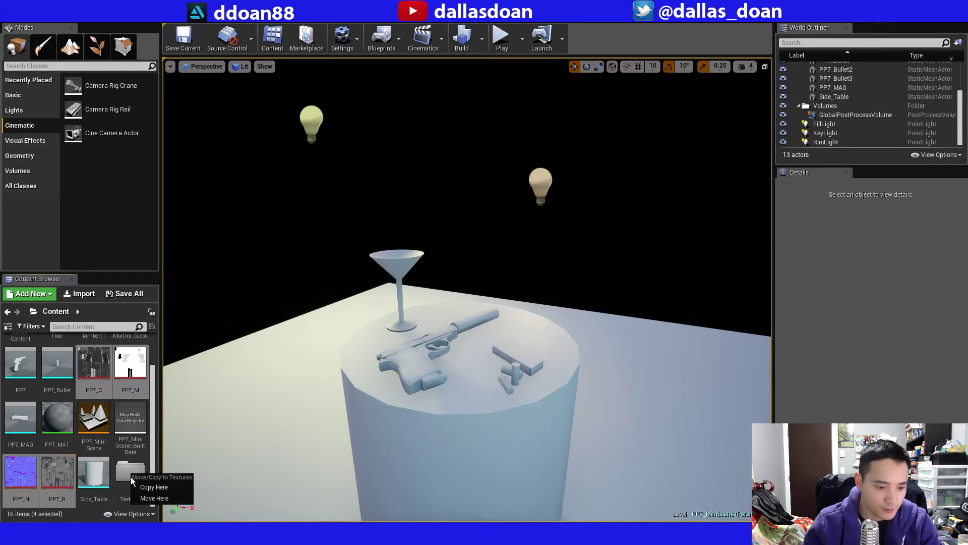
left_click(157, 497)
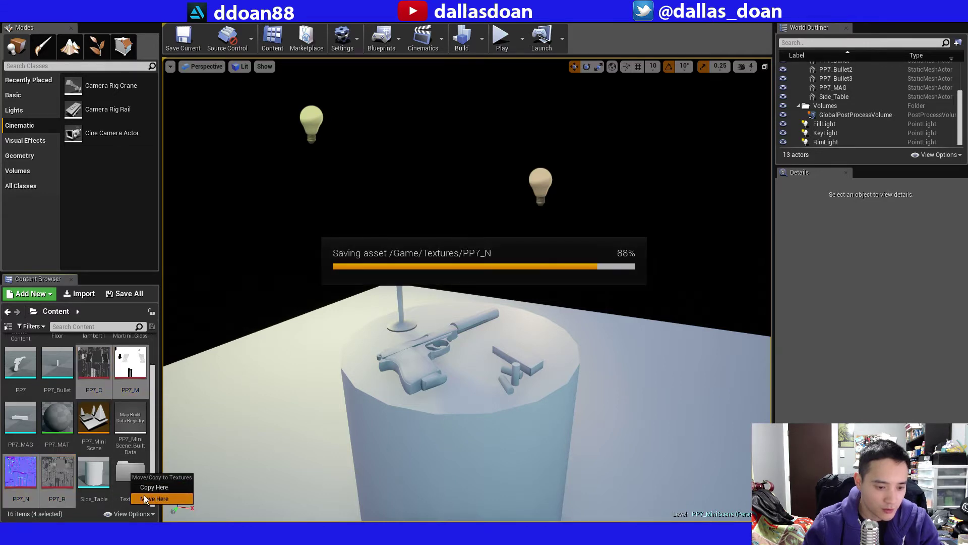
double_click(144, 462)
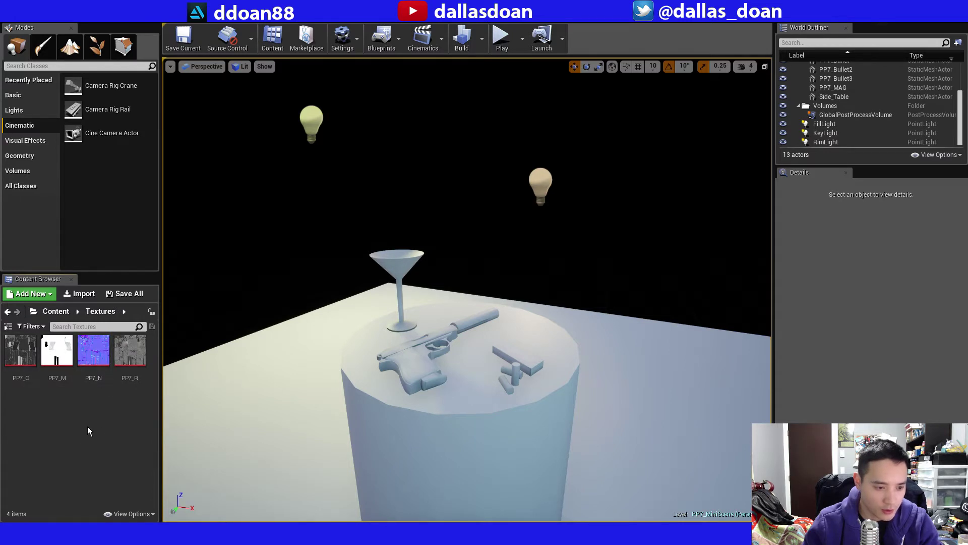
left_click(8, 311)
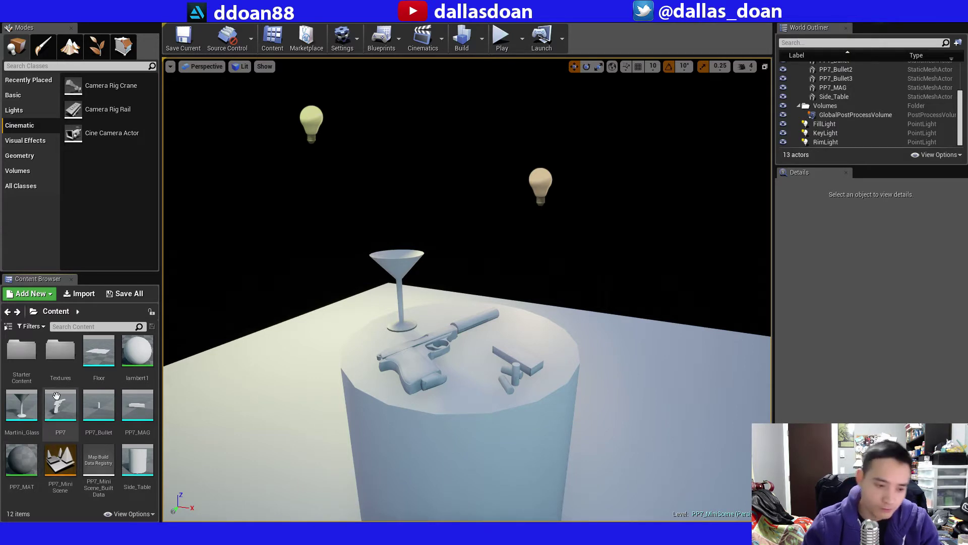
Create a folder named Materials in the Content folder.
right_click(132, 499)
left_click(168, 219)
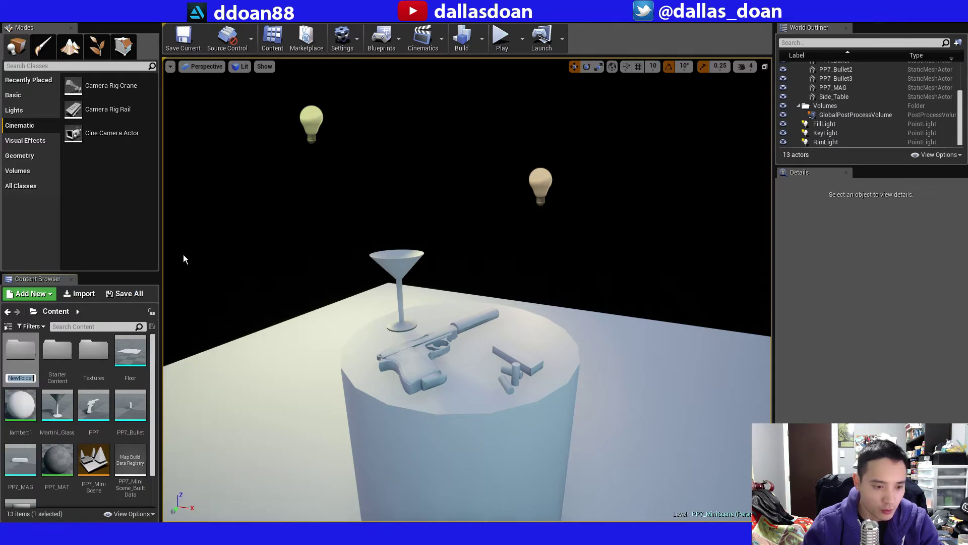
type("Ma")
type("ls")
key("Return")
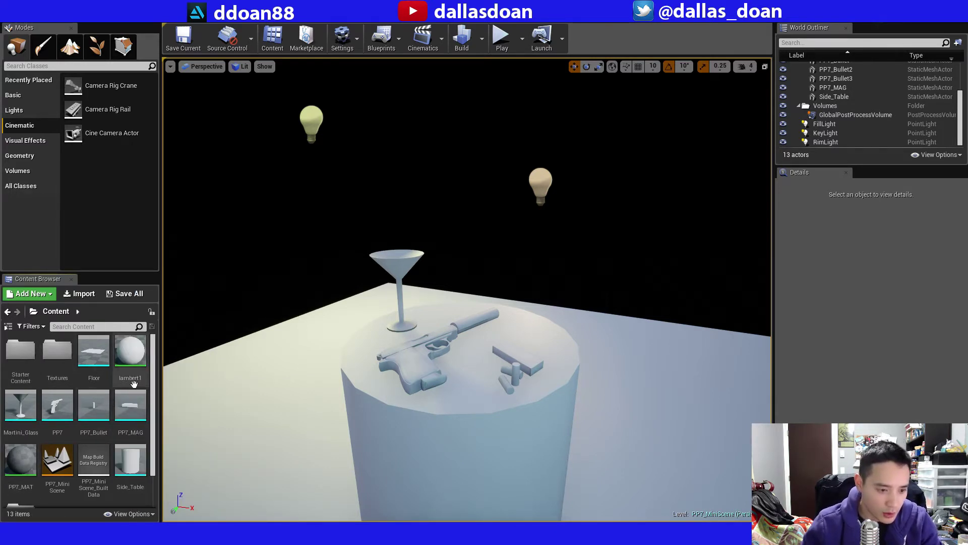
Move the PP7_MAT material into the Materials folder.
scroll(112, 399, "down", 1)
left_click(20, 419)
left_click_drag(25, 478, 25, 480)
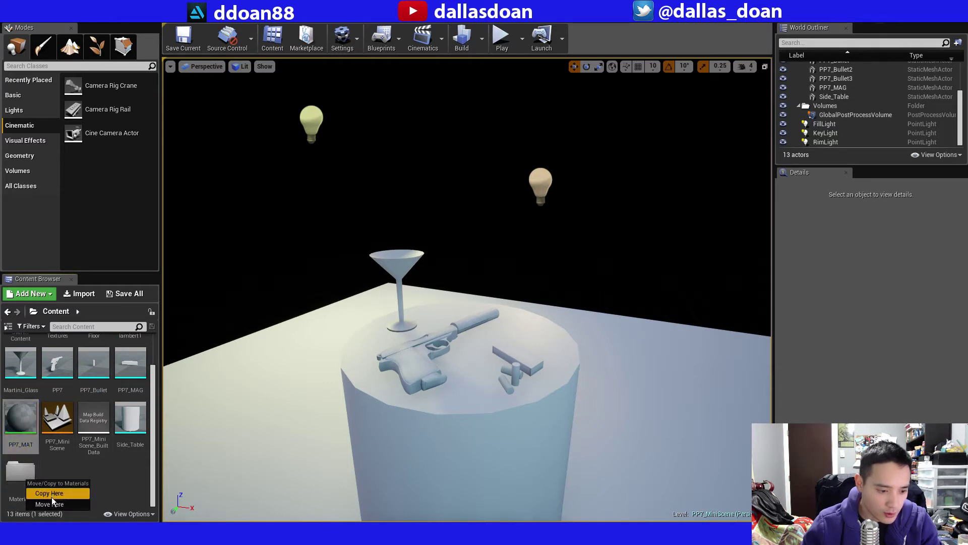
left_click(53, 503)
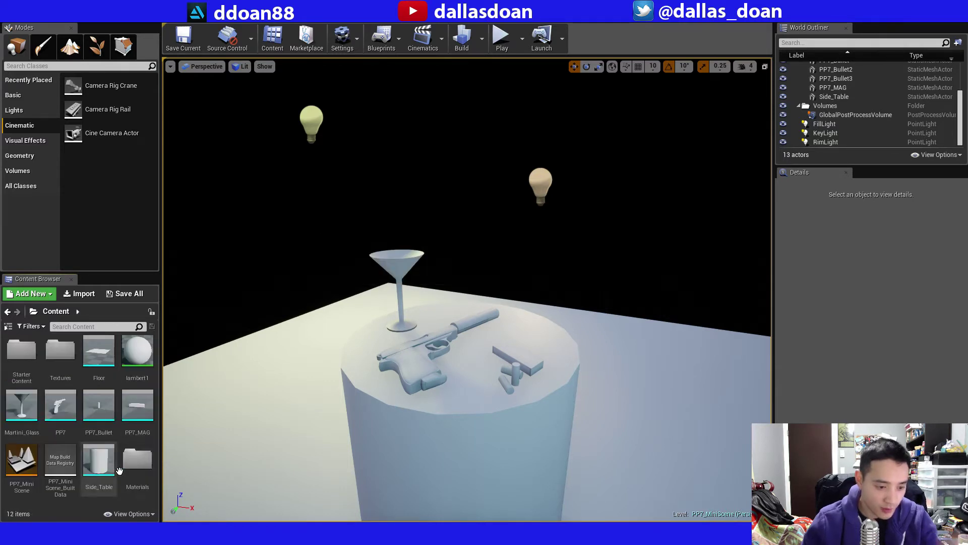
Create a folder named Props in the Content folder.
right_click(113, 503)
mouse_move(143, 463)
left_click(158, 218)
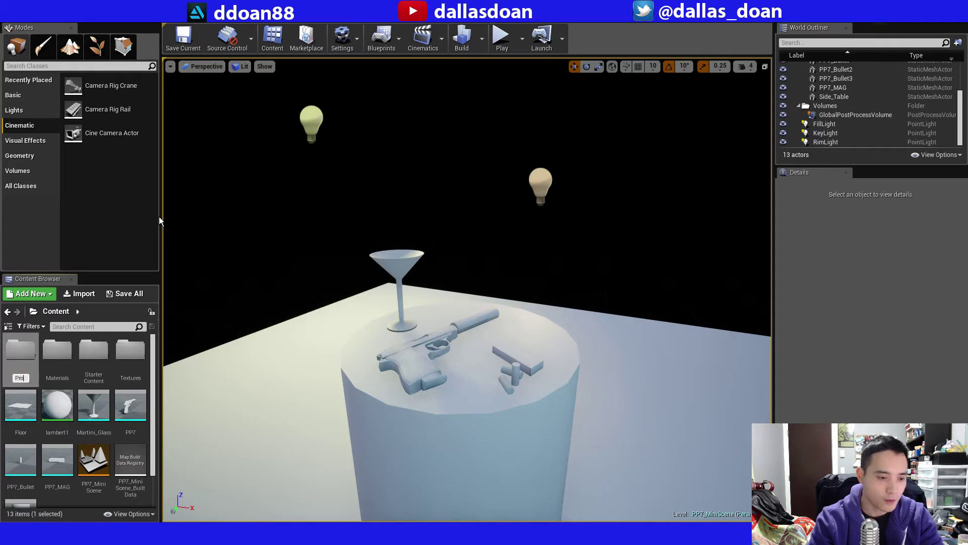
key("Escape")
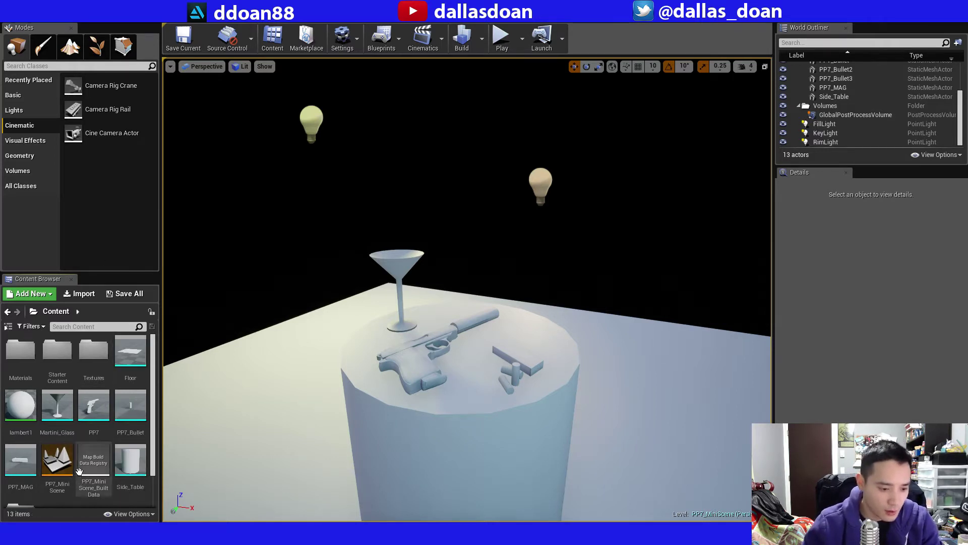
Move the Martini_Glass, PP7, PP7_Bullet and PP7_MAG meshes into the Props folder.
scroll(84, 369, "down", 2)
left_click(20, 419)
left_click(126, 364, "ctrl")
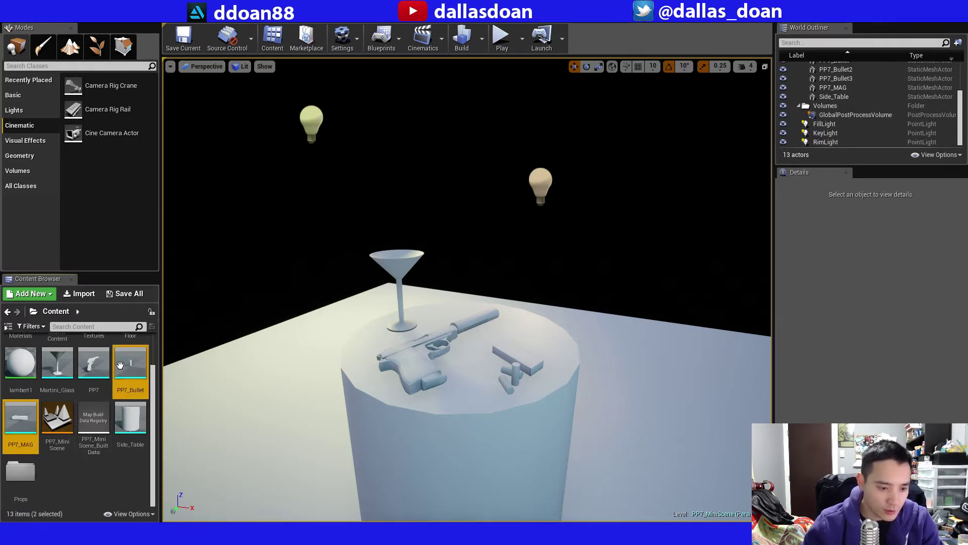
left_click(93, 361, "ctrl")
left_click(65, 357, "ctrl")
left_click_drag(30, 483, 31, 479)
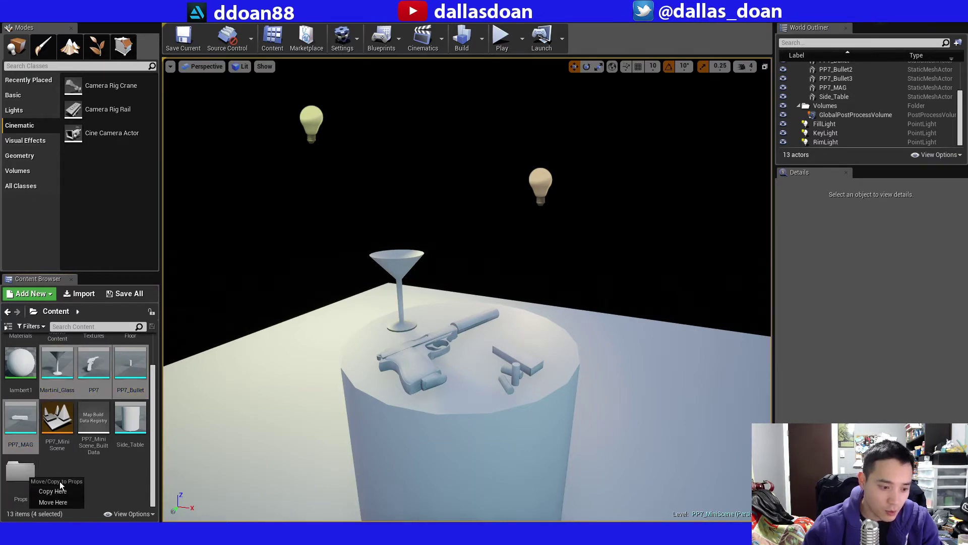
left_click(61, 502)
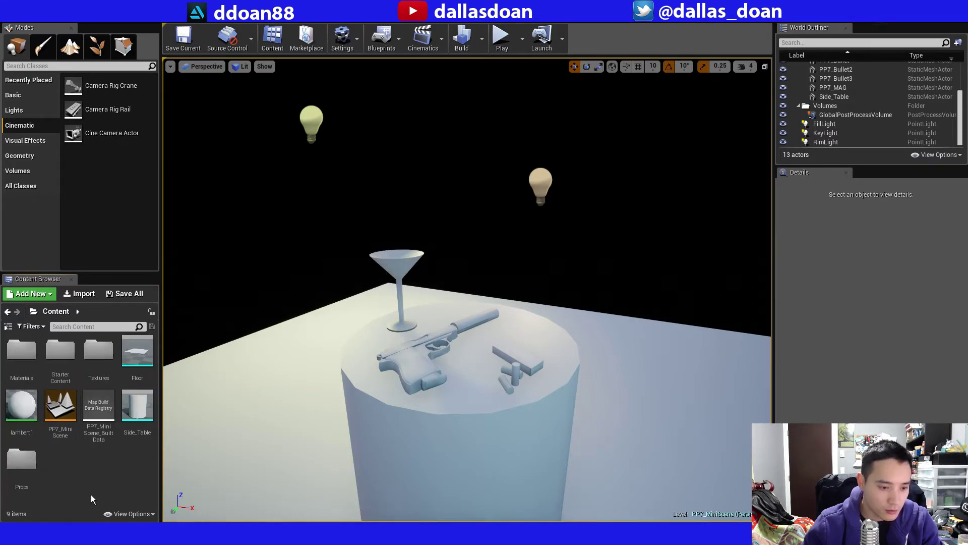
Move the Floor and Side_Table meshes into the Props folder.
left_click_drag(137, 353, 23, 461)
left_click(48, 489)
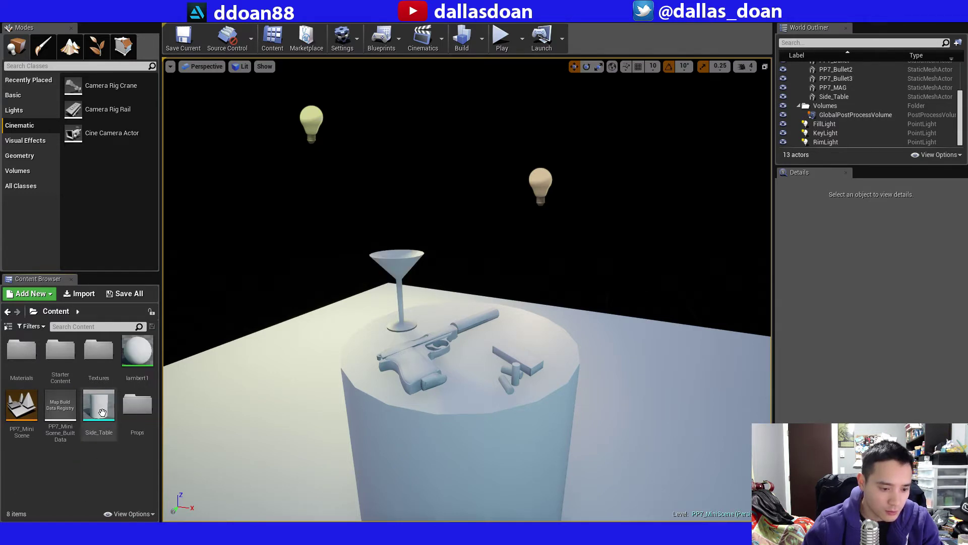
left_click_drag(99, 409, 133, 414)
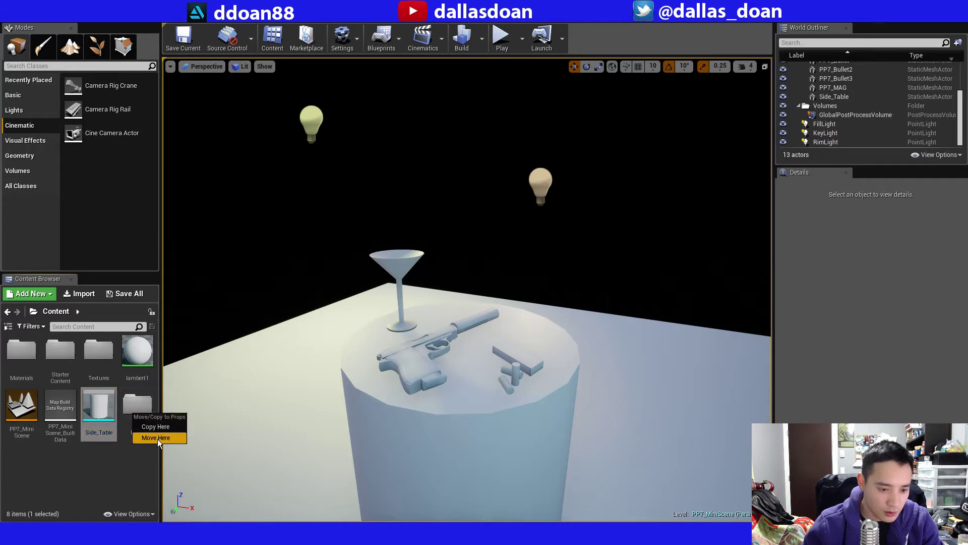
left_click(157, 438)
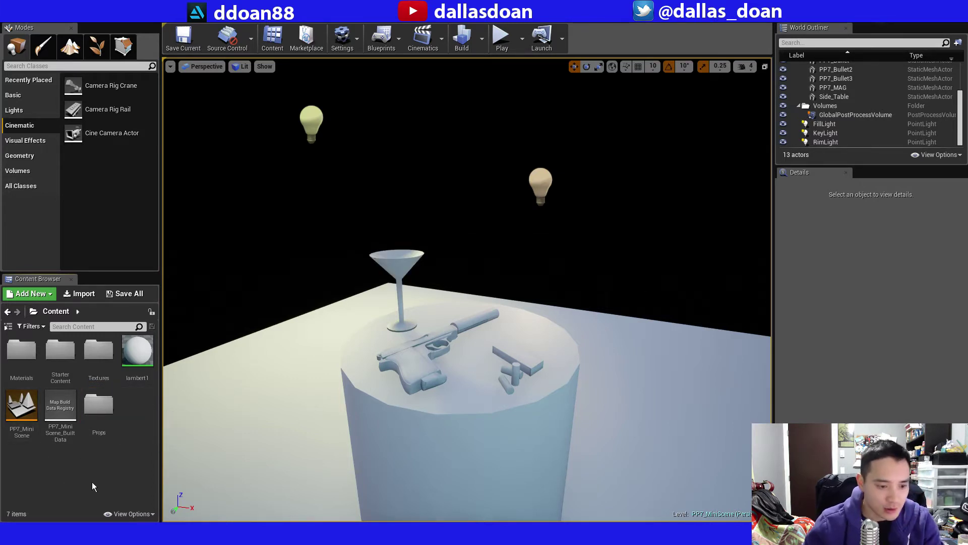
Create a folder named Scene in the Content folder.
right_click(92, 482)
left_click(144, 201)
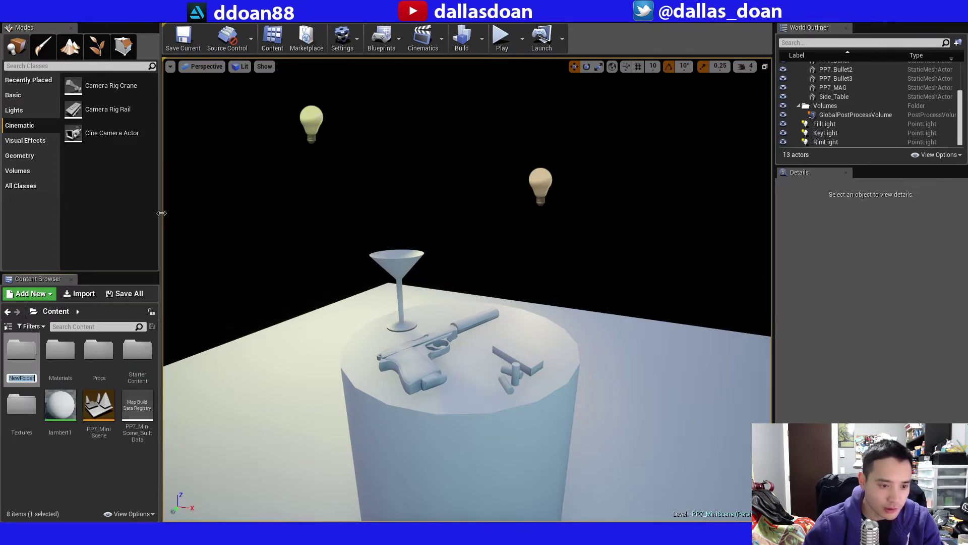
type("Scene")
key("Return")
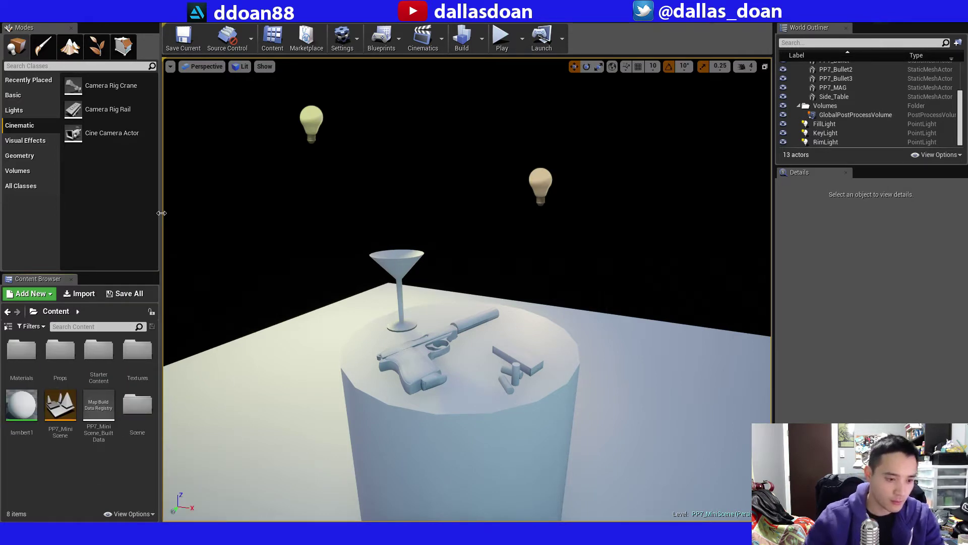
Move the PP7_MiniScene level into the Scene folder and save the level.
left_click_drag(60, 406, 135, 410)
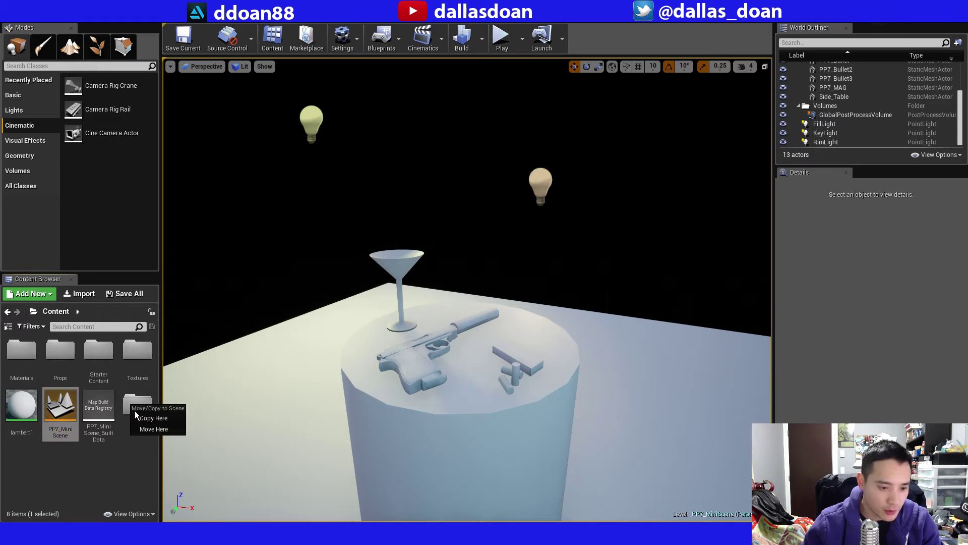
left_click(153, 429)
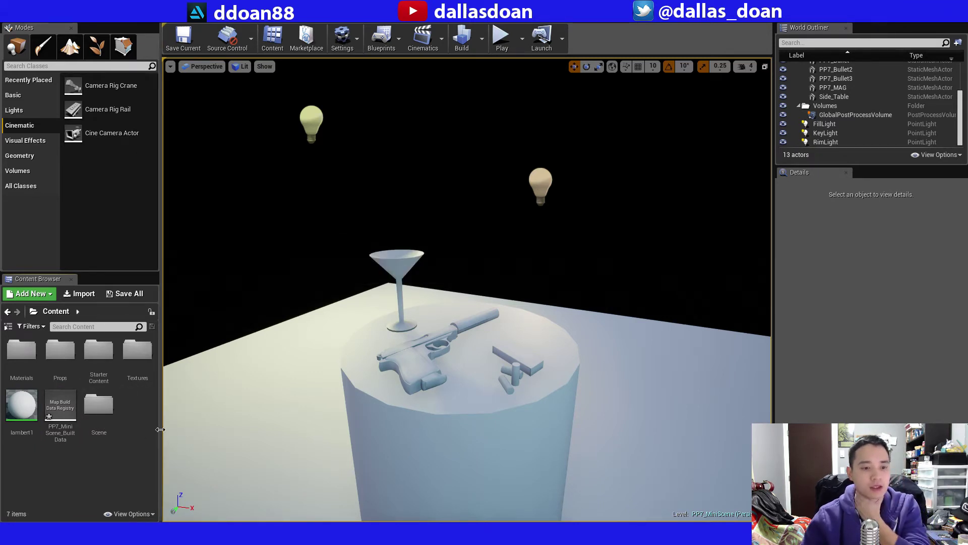
key("ctrl+s")
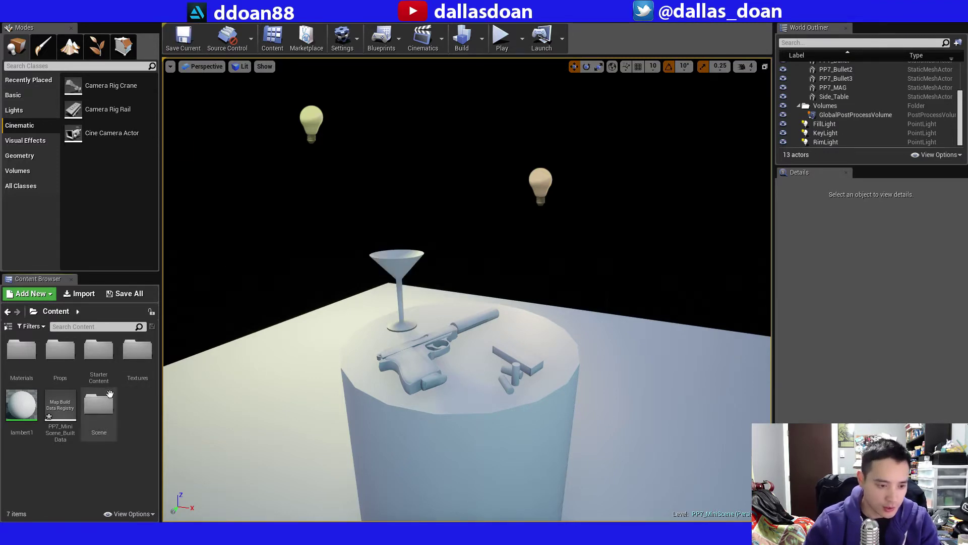
Open the PP7_MAT material from the Materials folder for editing.
double_click(23, 353)
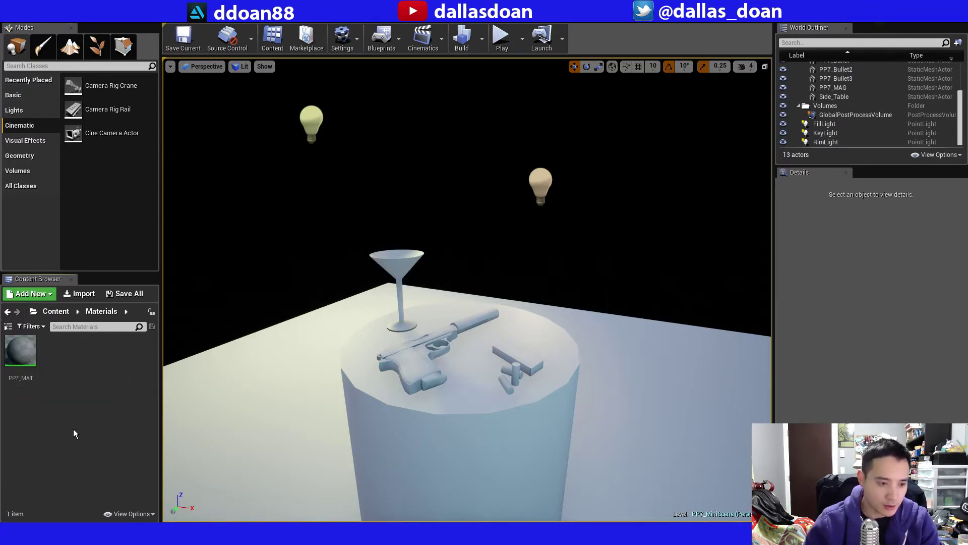
left_click(28, 356)
double_click(28, 355)
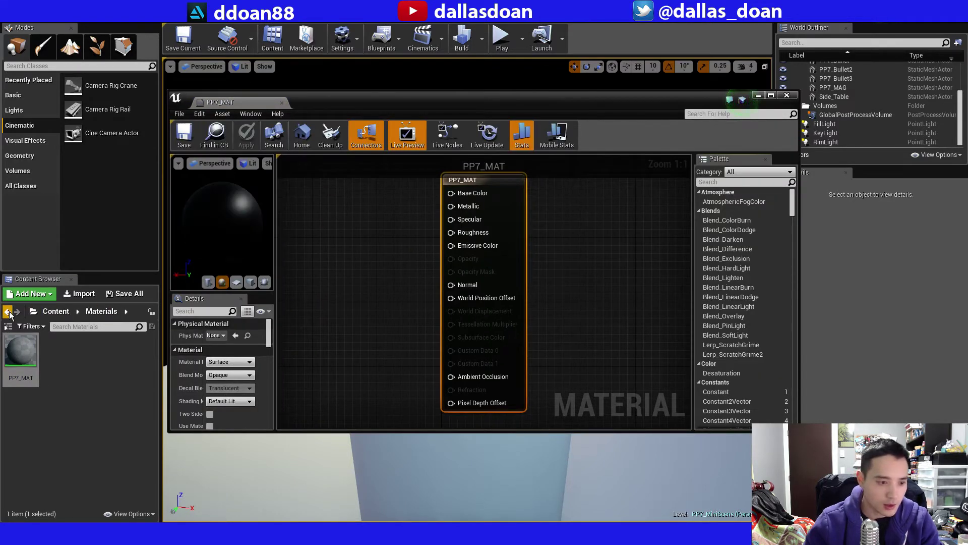
Add the PP7_C, PP7_M, PP7_N and PP7_R textures from the Textures folder to the PP7_MAT graph as texture samples.
left_click(56, 311)
double_click(21, 404)
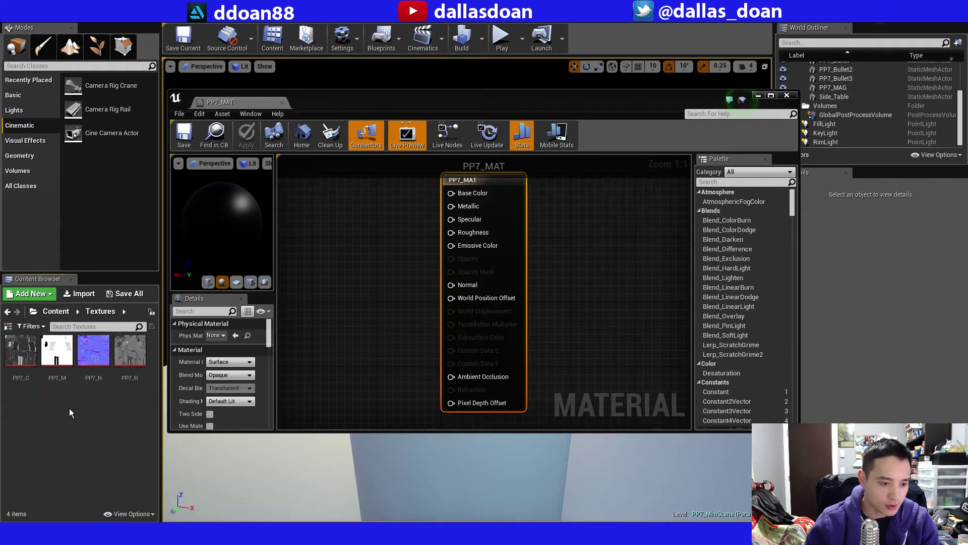
left_click(130, 353)
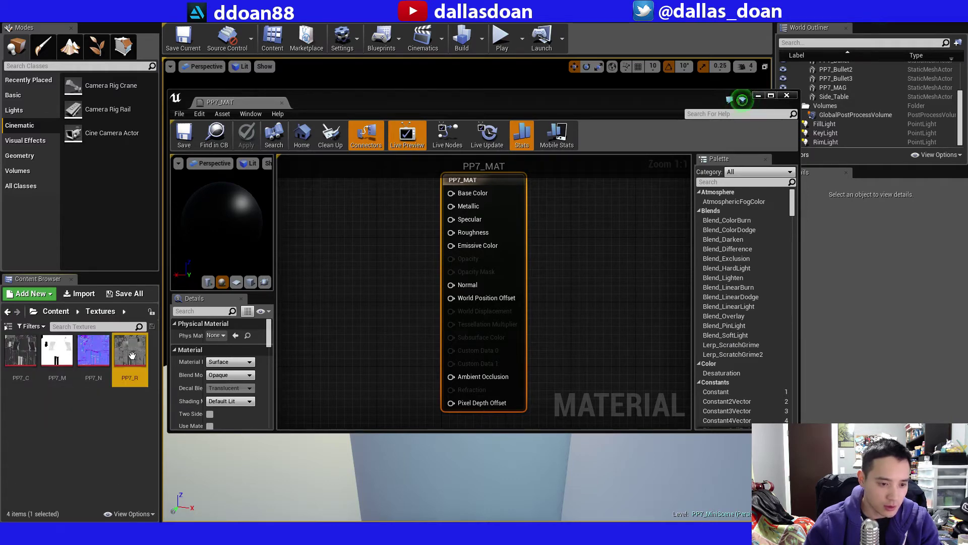
left_click(20, 353, "shift")
left_click_drag(414, 278, 384, 283)
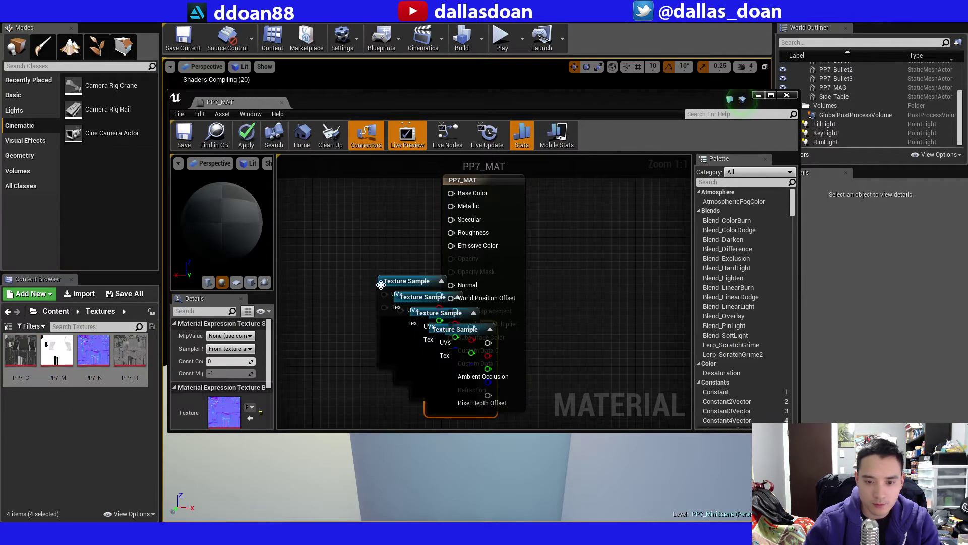
Pull the PP7_R and PP7_C texture samples out of the overlapping stack and maximize the material editor.
scroll(398, 259, "down", 4)
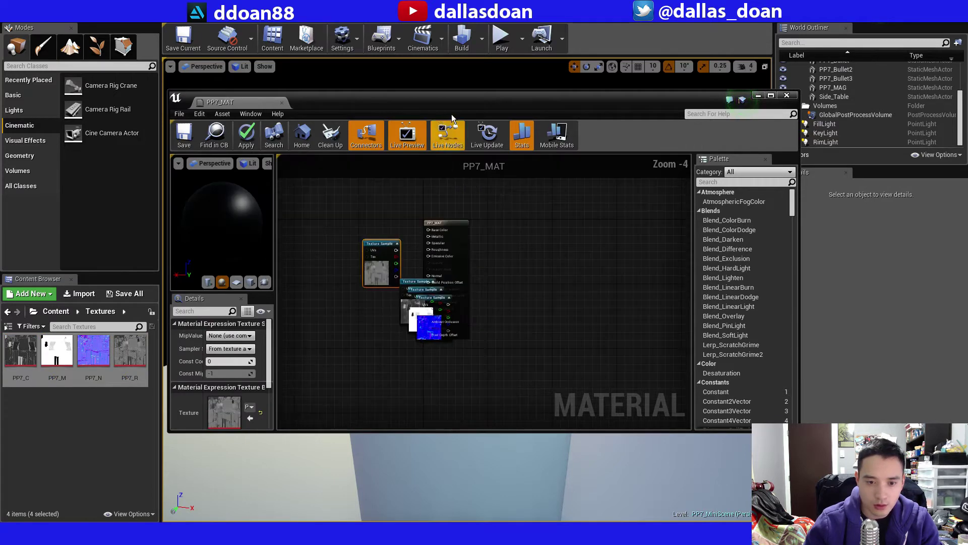
left_click_drag(451, 114, 521, 109)
double_click(447, 236)
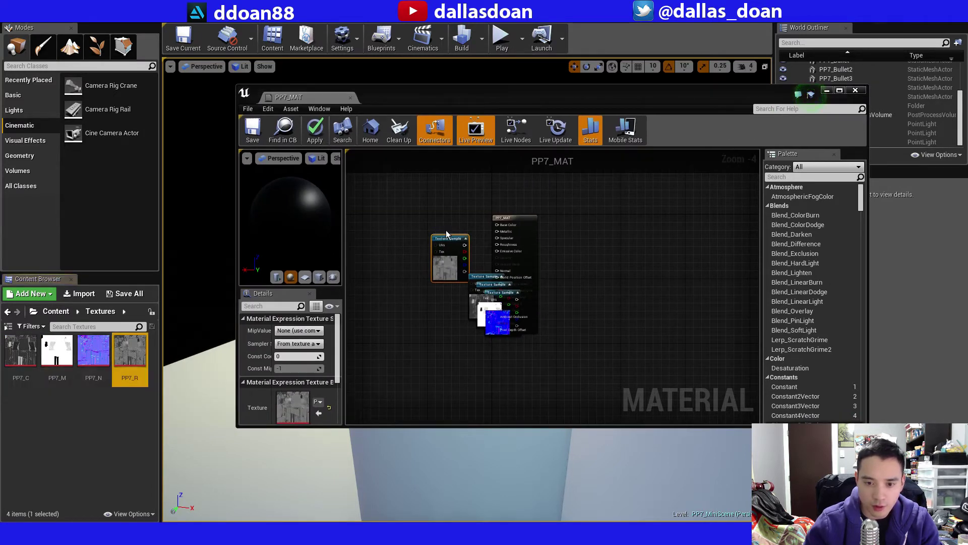
left_click_drag(447, 236, 406, 200)
left_click(446, 270)
left_click_drag(483, 277, 395, 276)
double_click(425, 110)
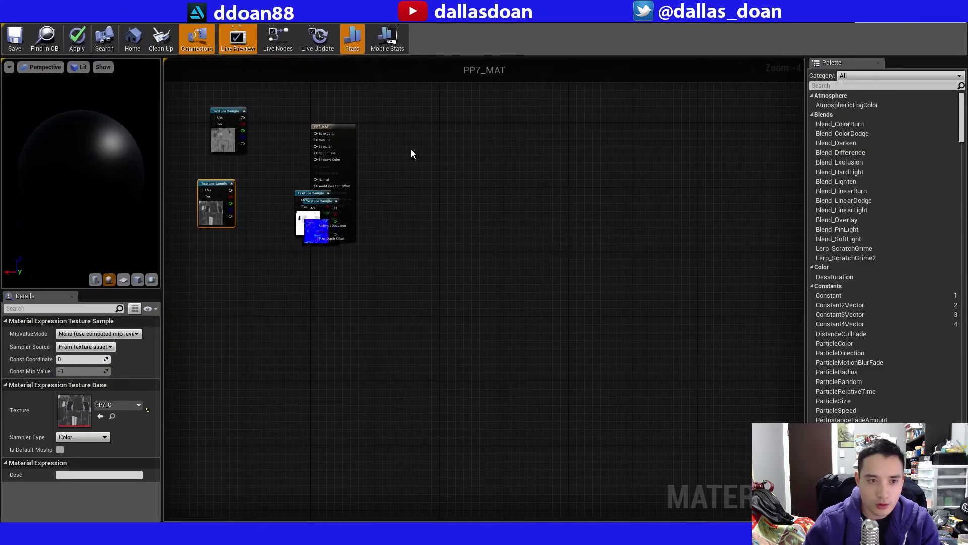
Move the PP7_MAT node away from the textures and place the PP7_M and PP7_N samples below PP7_C.
left_click_drag(329, 127, 493, 168)
left_click(324, 200)
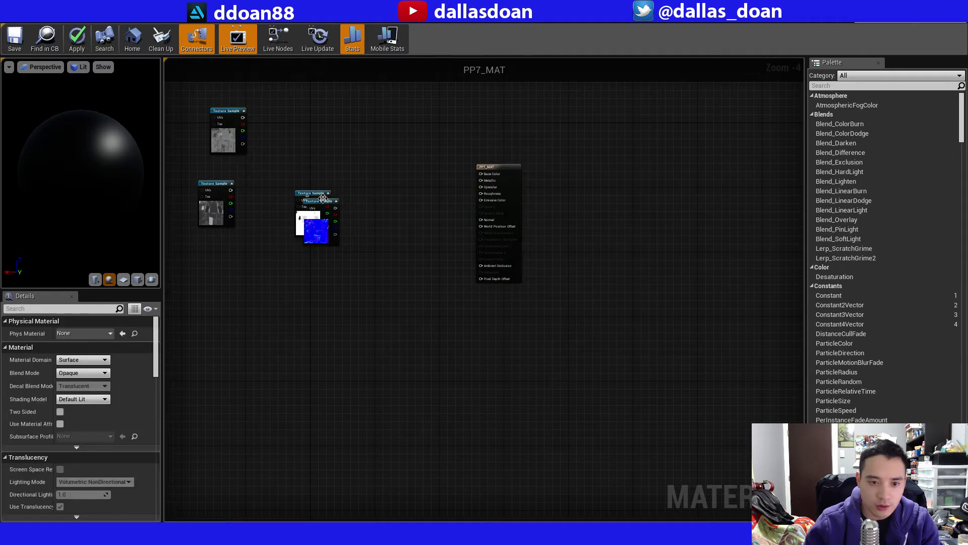
left_click_drag(324, 200, 308, 302)
left_click_drag(314, 197, 237, 251)
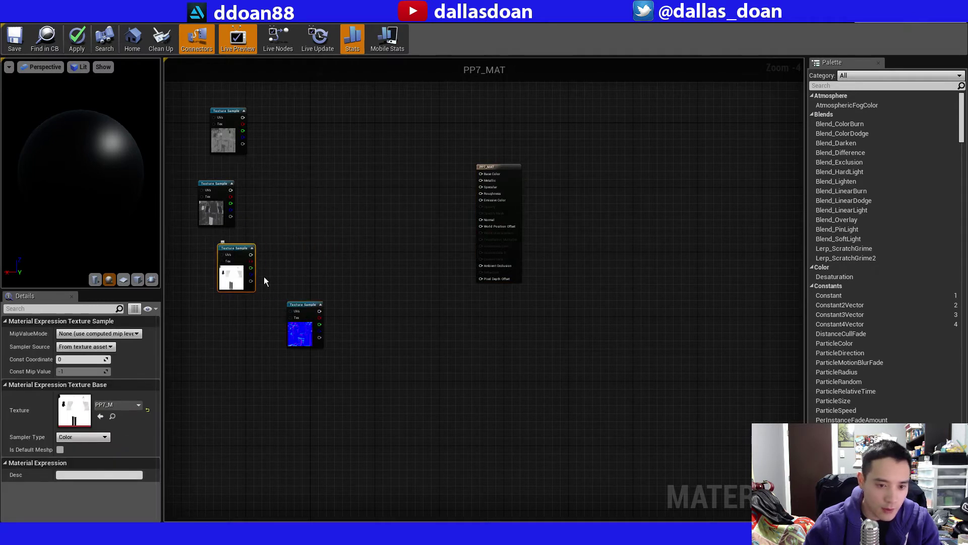
left_click_drag(303, 305, 229, 317)
left_click(281, 265)
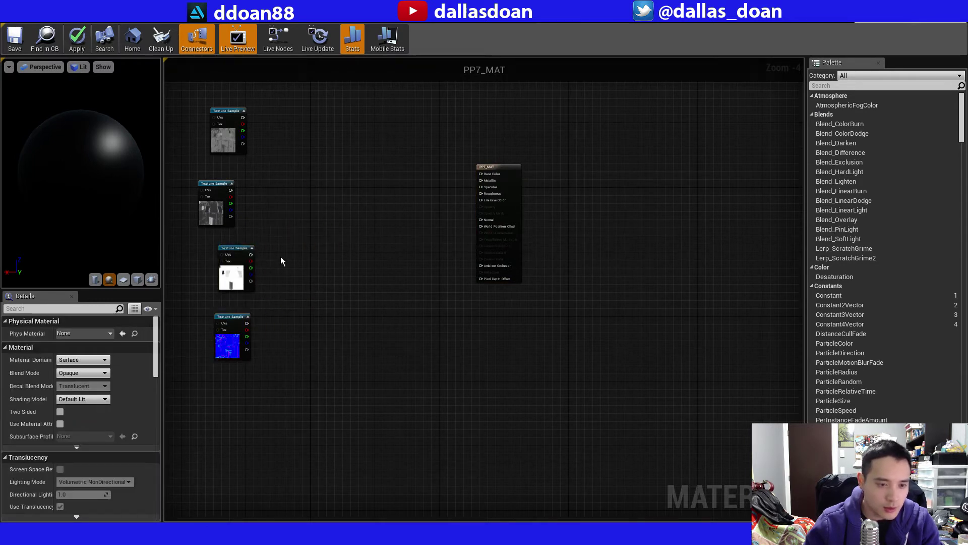
Move the PP7_R texture sample closer to the material node and connect its output to Roughness.
left_click_drag(224, 111, 309, 232)
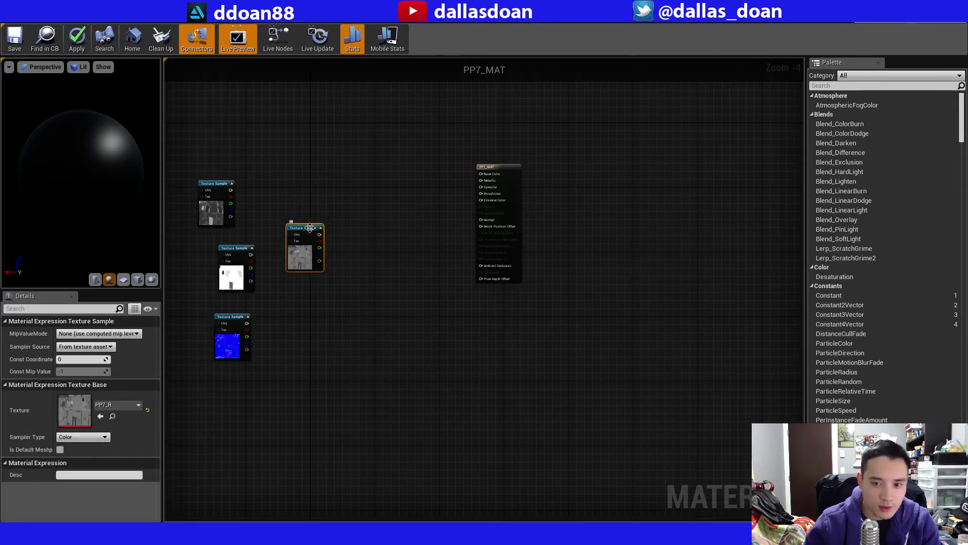
scroll(373, 252, "up", 2)
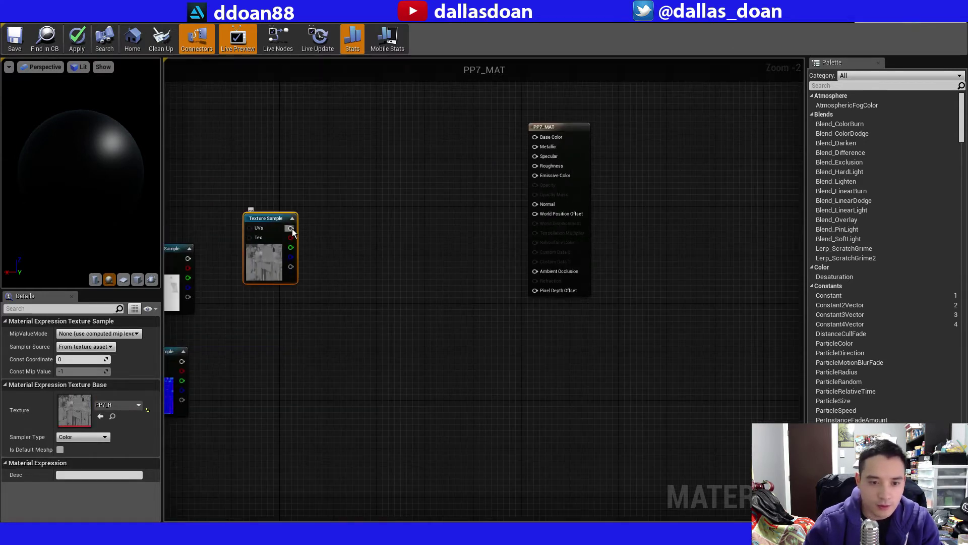
left_click_drag(292, 229, 535, 165)
Place the PP7_C texture sample above PP7_R and connect its output to Base Color.
left_click_drag(285, 146, 372, 167)
right_click_drag(268, 143, 462, 168)
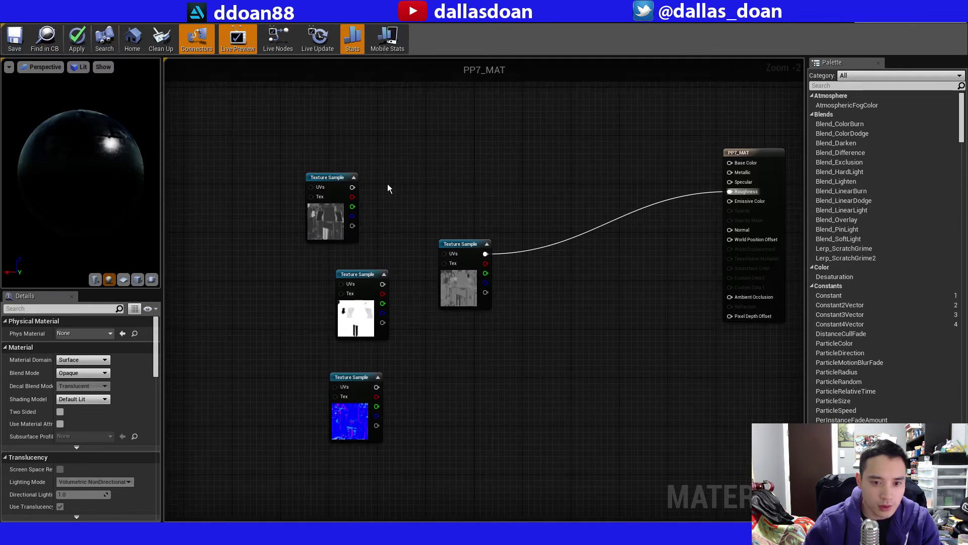
left_click(345, 181)
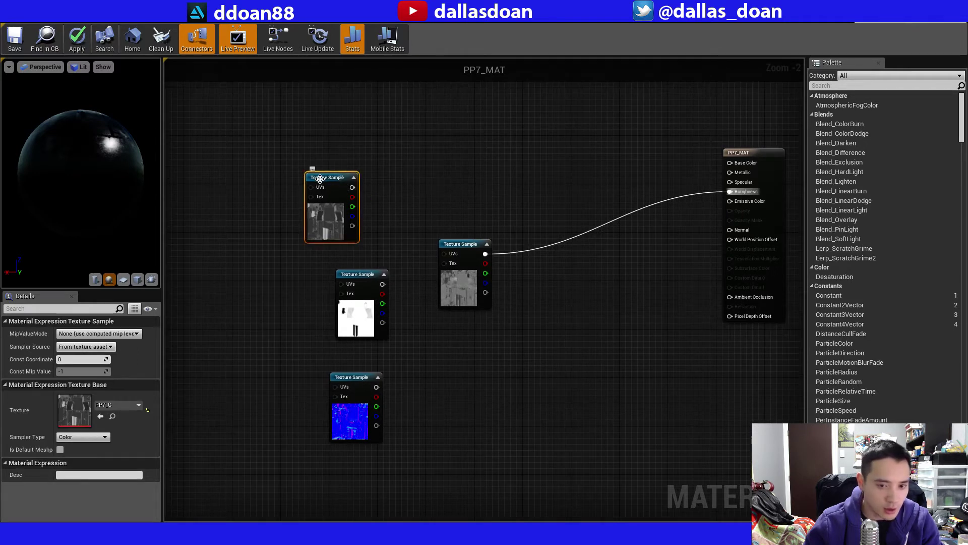
left_click_drag(320, 179, 461, 150)
right_click_drag(462, 151, 268, 161)
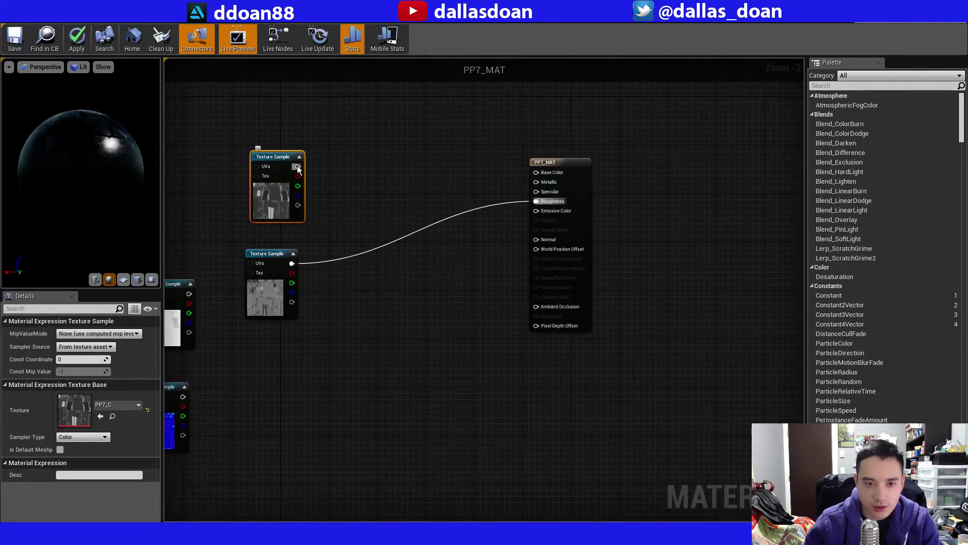
left_click_drag(297, 167, 536, 172)
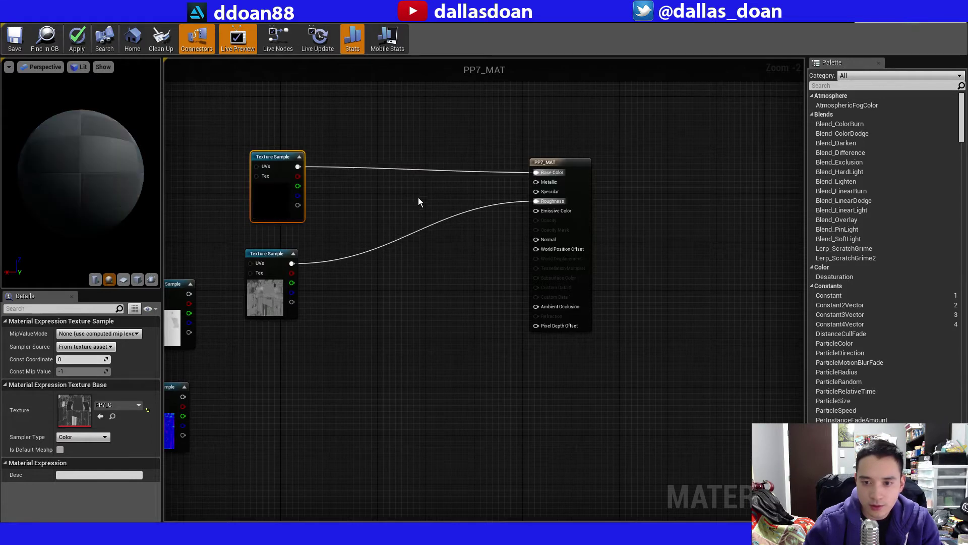
Connect the PP7_M texture sample's output to the Metallic input of PP7_MAT.
right_click_drag(418, 202, 534, 170)
left_click_drag(329, 240, 330, 247)
right_click_drag(417, 264, 379, 298)
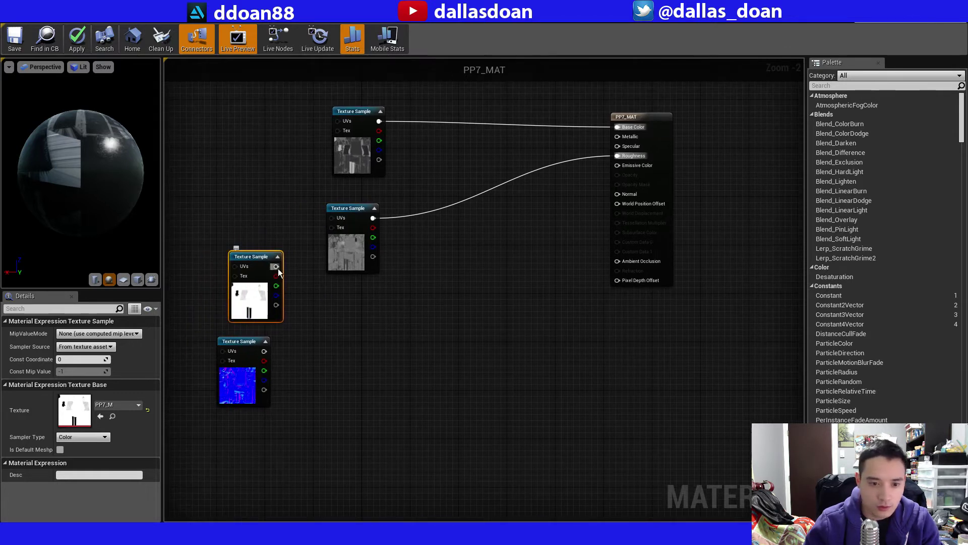
left_click_drag(277, 269, 618, 137)
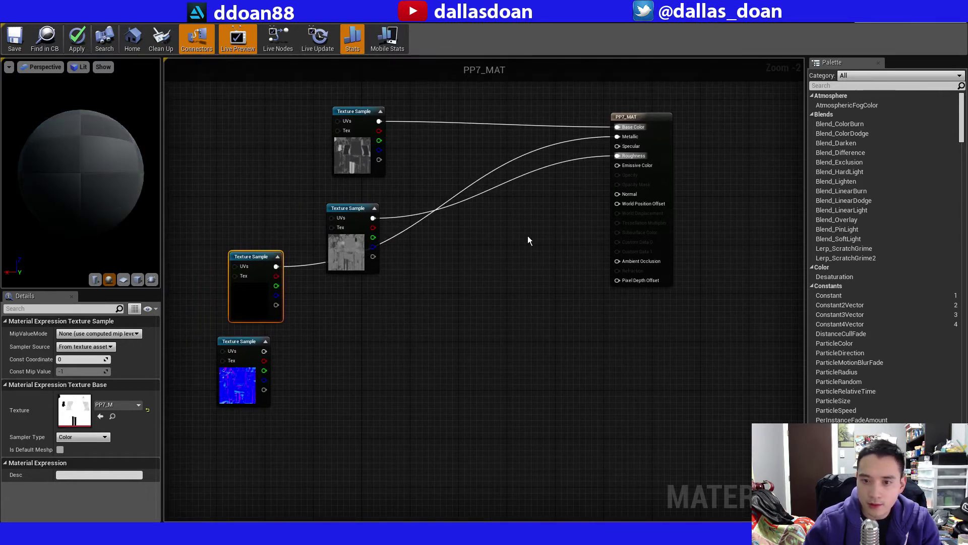
Arrange the PP7_M and PP7_R texture samples in a column beneath PP7_C, with PP7_M in the middle.
left_click_drag(246, 255, 285, 177)
left_click_drag(352, 225, 346, 334)
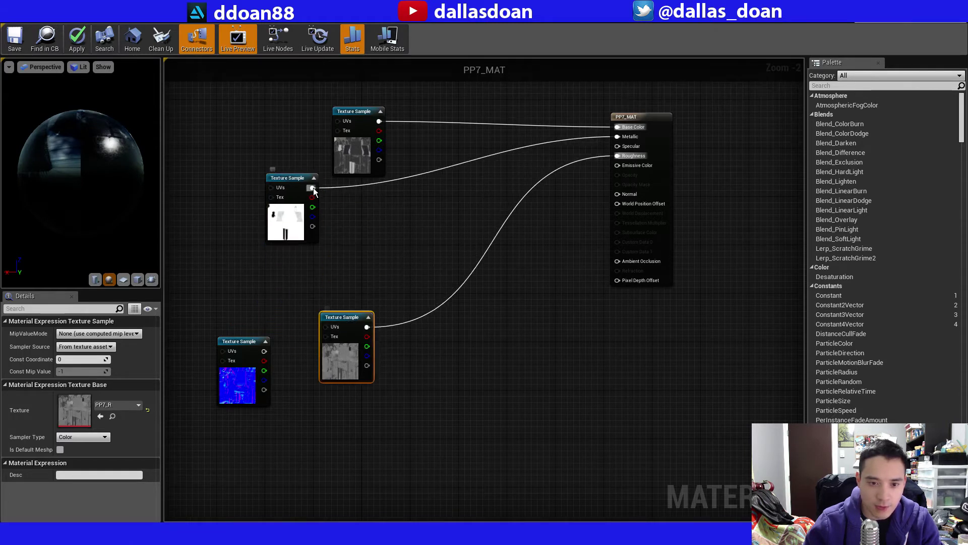
left_click_drag(295, 183, 360, 201)
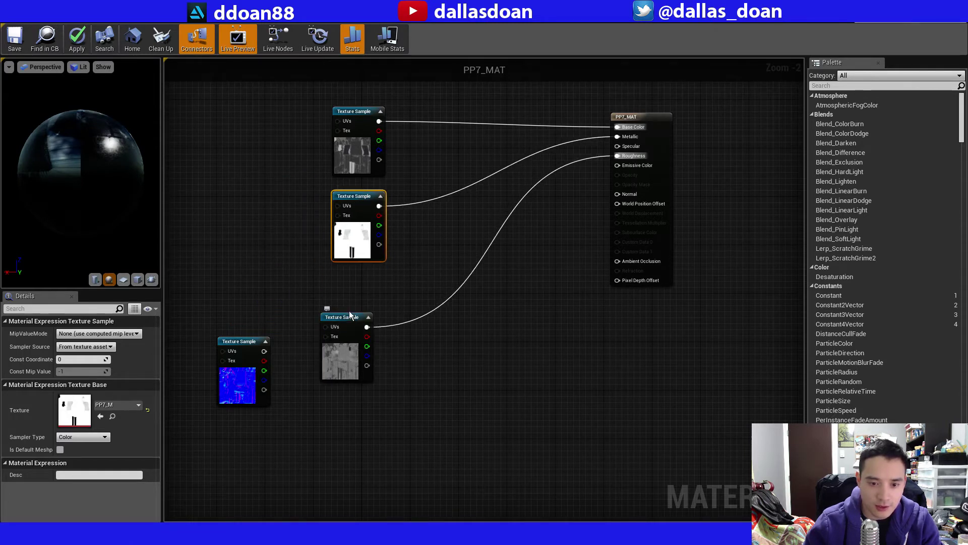
left_click_drag(350, 315, 359, 280)
Place the PP7_N texture sample beneath PP7_R and connect its output to Normal.
left_click(244, 340)
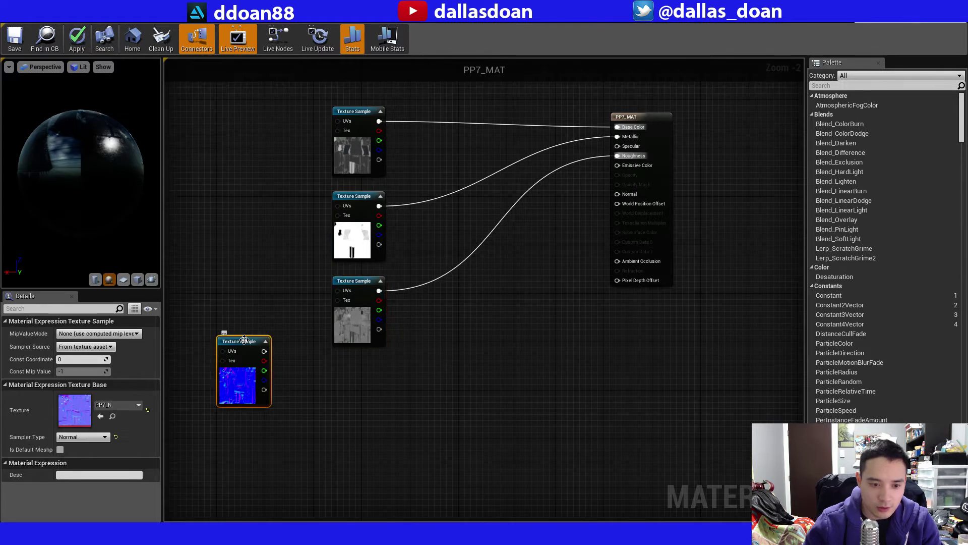
left_click_drag(244, 340, 360, 371)
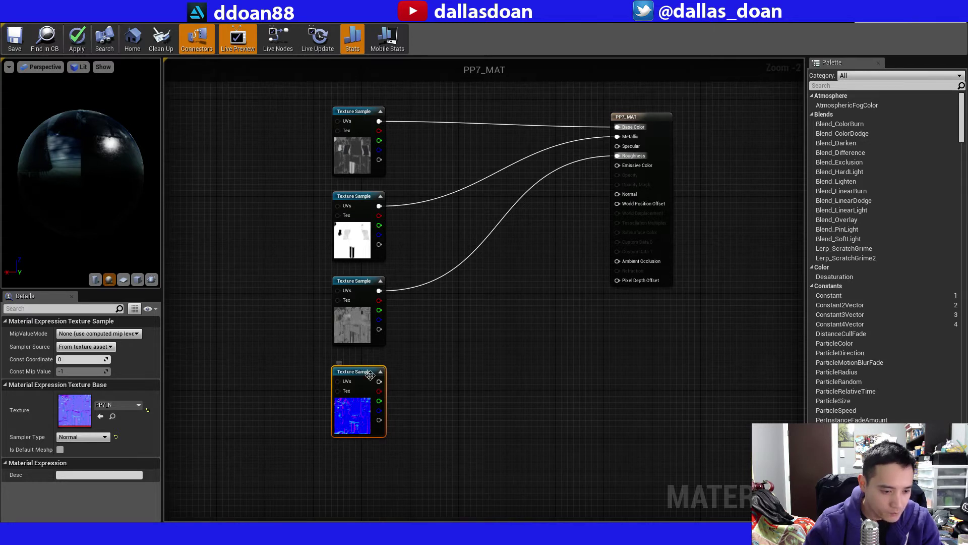
left_click_drag(379, 381, 616, 194)
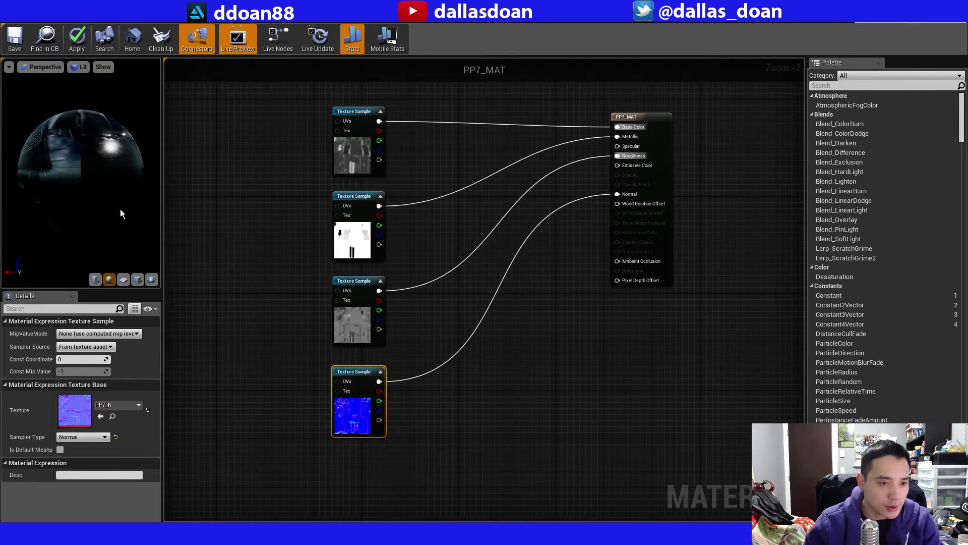
Examine the material preview and the PP7_MAT node's Material Domain, Blend Mode and Translucency settings.
left_click_drag(93, 185, 49, 204)
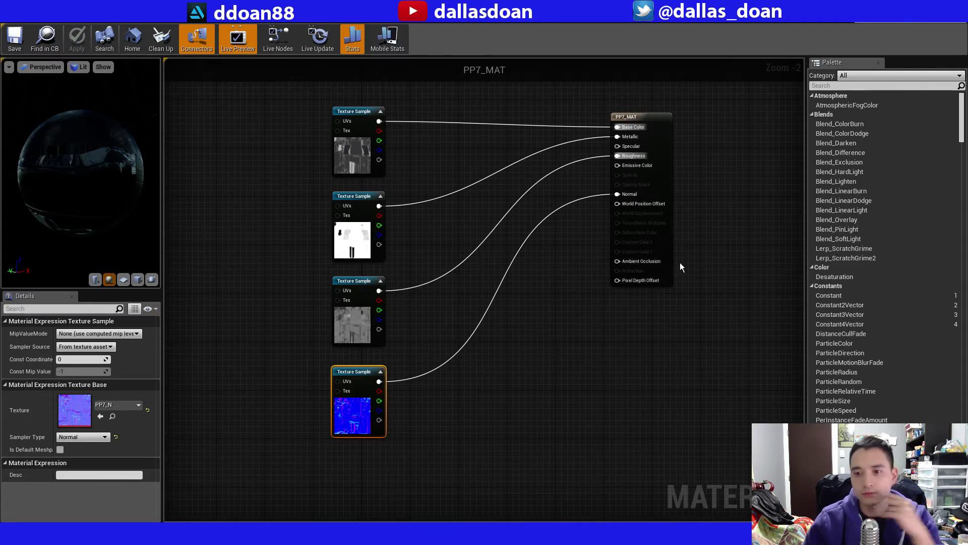
left_click(652, 115)
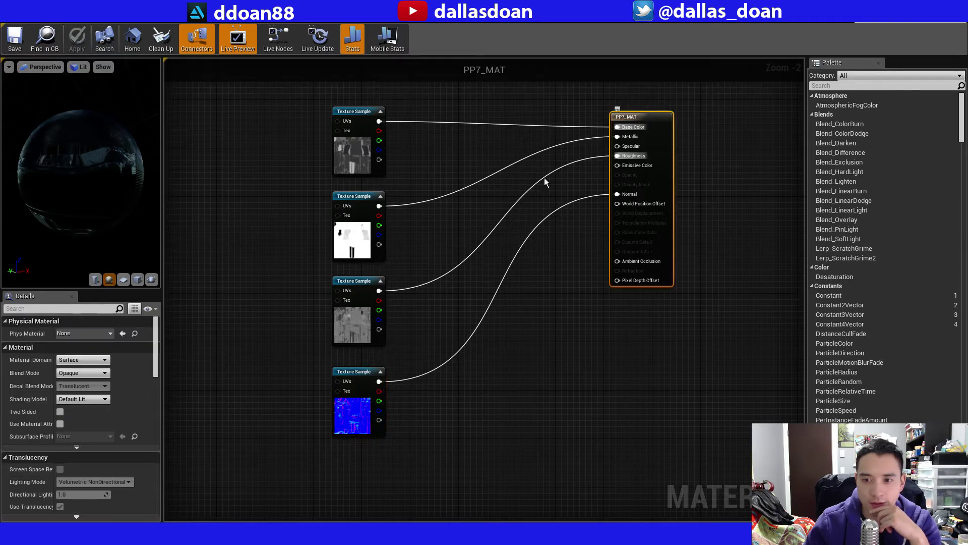
left_click(86, 360)
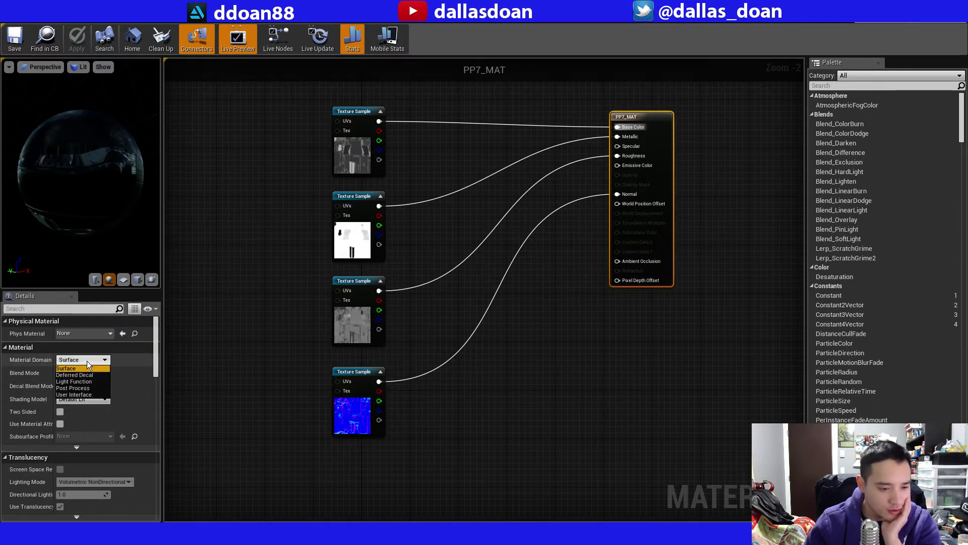
left_click(87, 360)
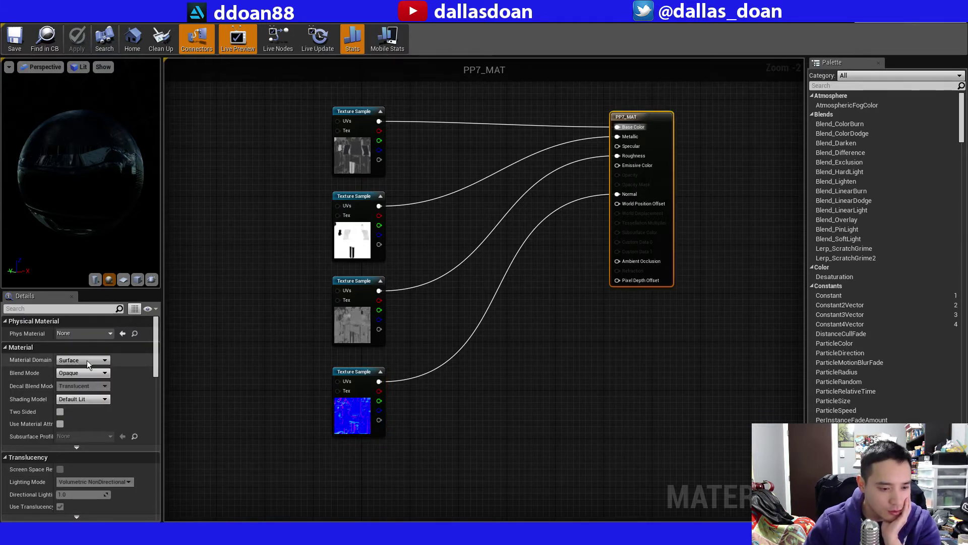
left_click(104, 373)
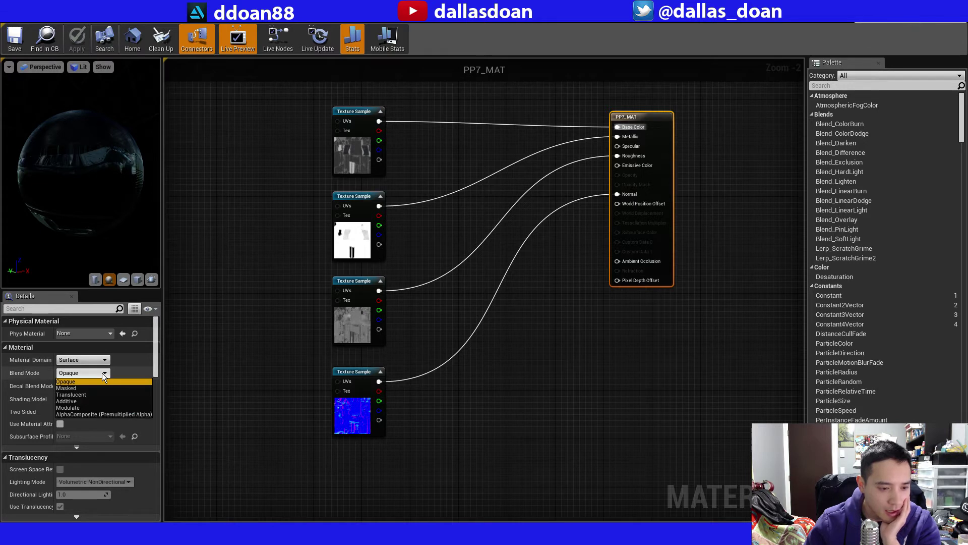
left_click(102, 373)
left_click_drag(155, 368, 157, 394)
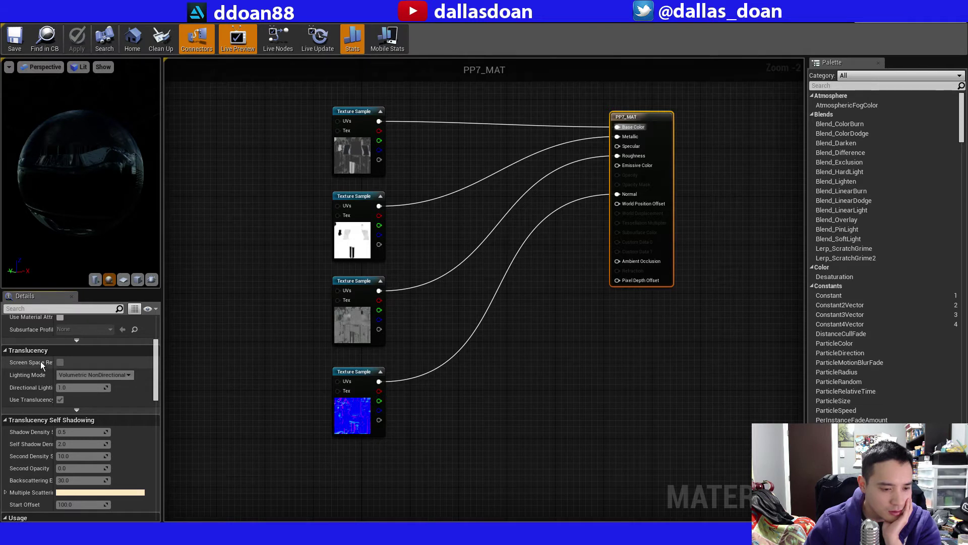
scroll(156, 368, "down", 5)
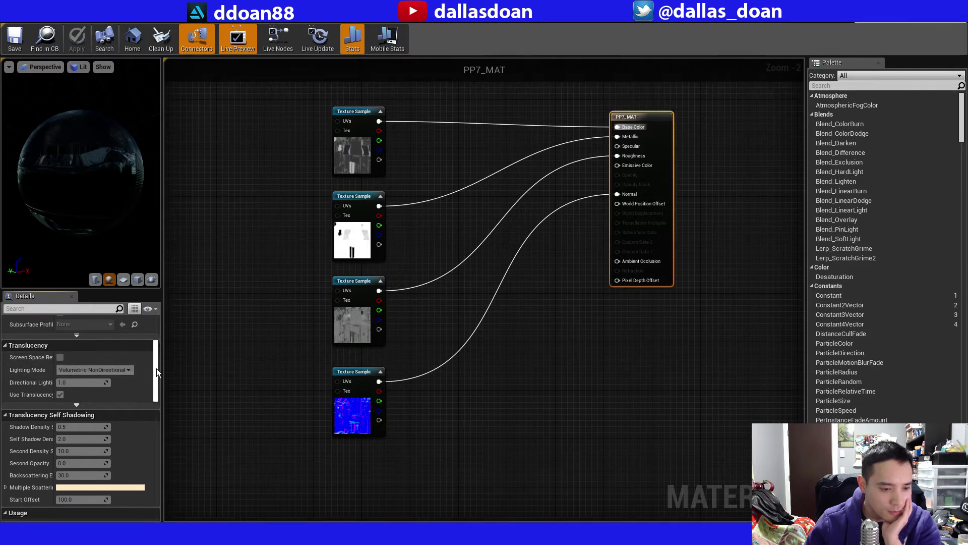
mouse_move(155, 382)
left_mouse_down()
mouse_move(141, 438)
mouse_move(147, 480)
mouse_move(158, 312)
left_mouse_up()
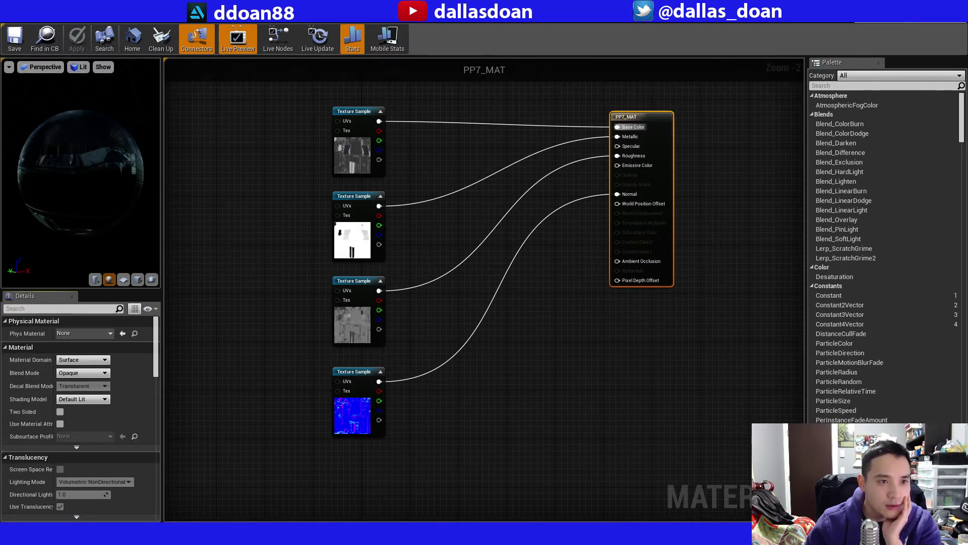
Open the PP7_C texture from the Textures folder and review its Texture Group options and other properties.
left_click(43, 7)
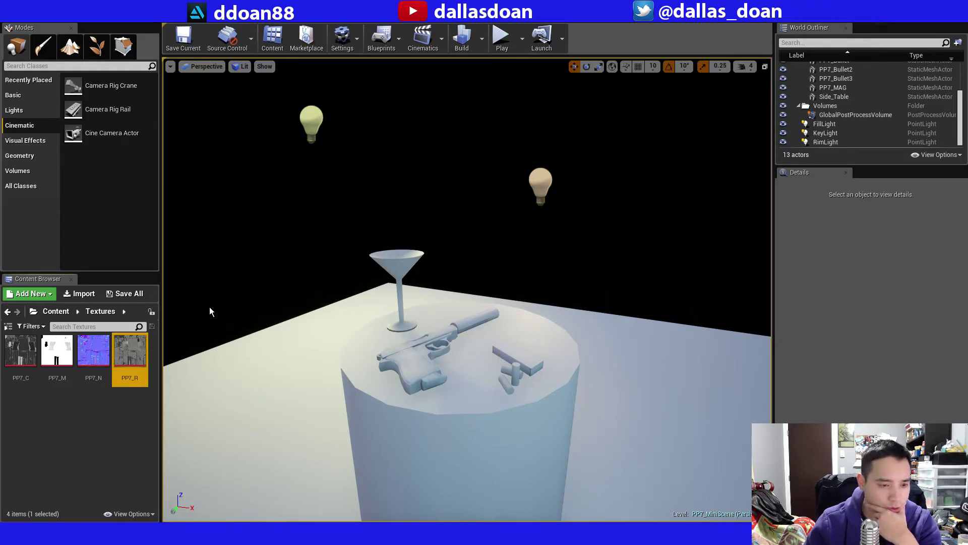
double_click(20, 350)
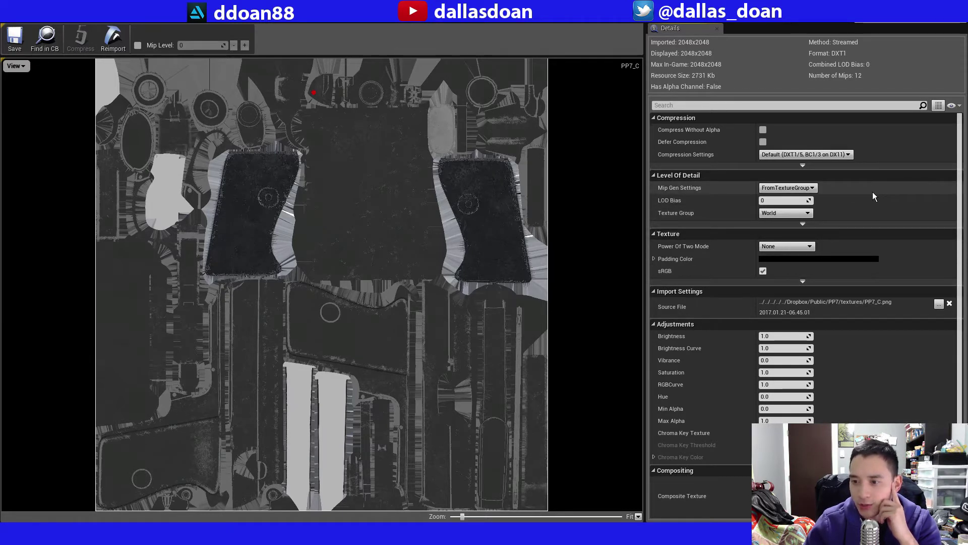
left_click(795, 213)
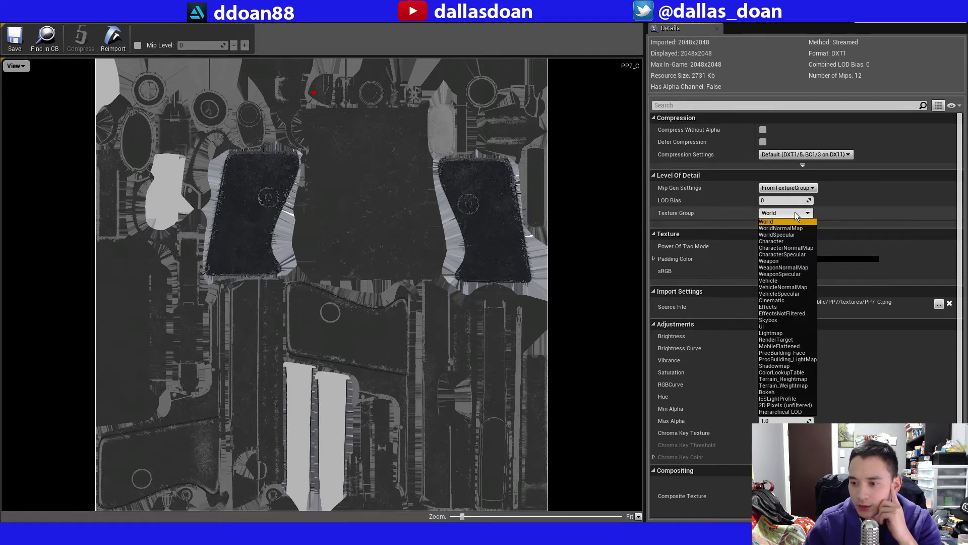
left_click(795, 211)
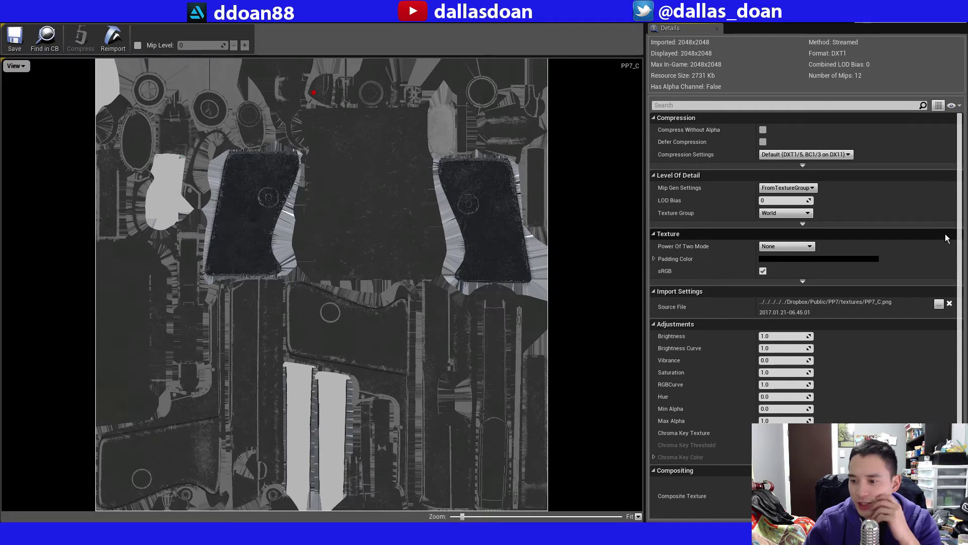
scroll(961, 234, "down", 1)
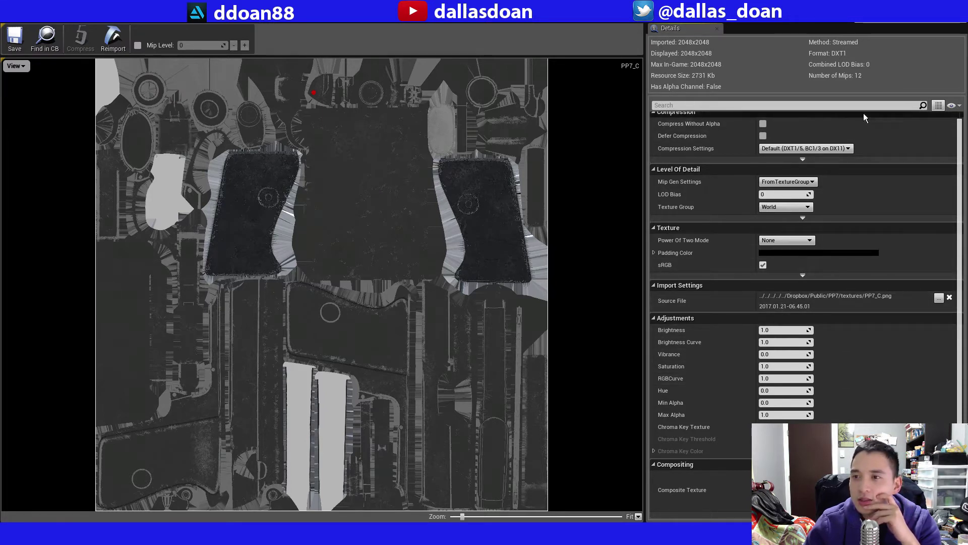
Review the compression, texture group and sRGB settings of the PP7_C, PP7_M, PP7_N and PP7_R textures.
scroll(872, 165, "up", 1)
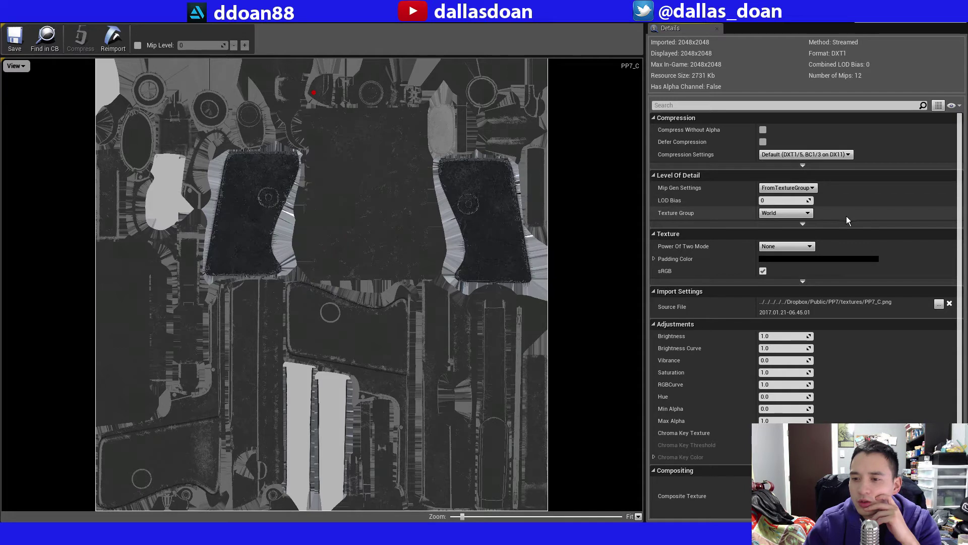
left_click(763, 271)
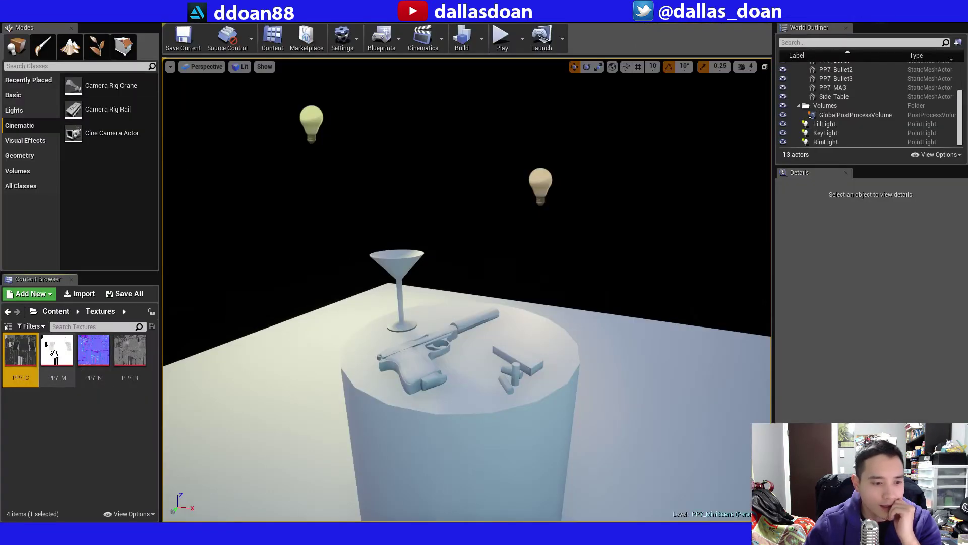
double_click(58, 353)
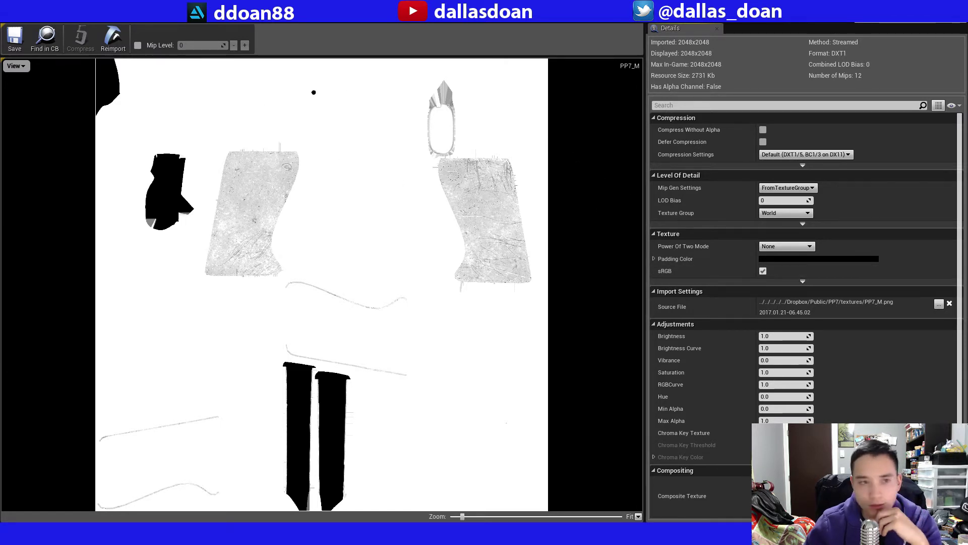
left_click(50, 7)
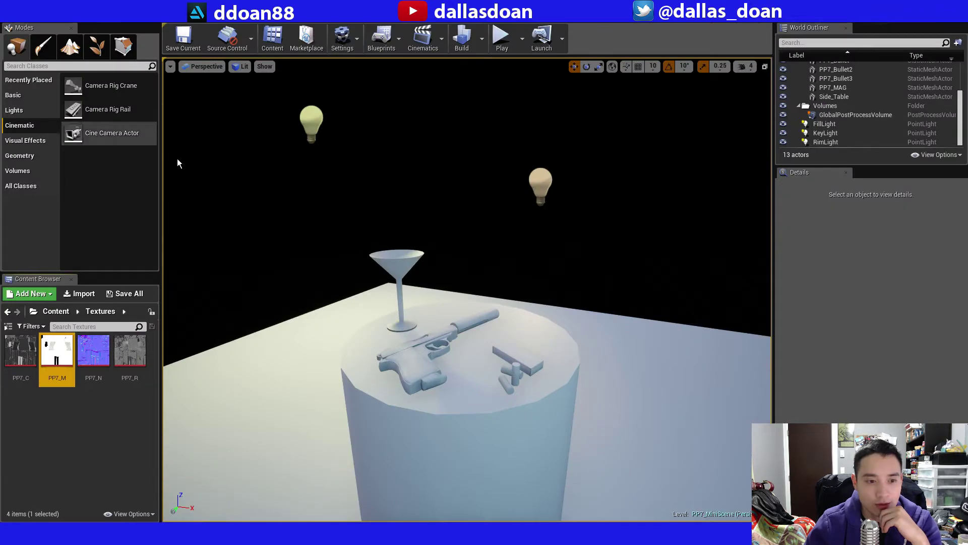
left_click(133, 348)
double_click(107, 355)
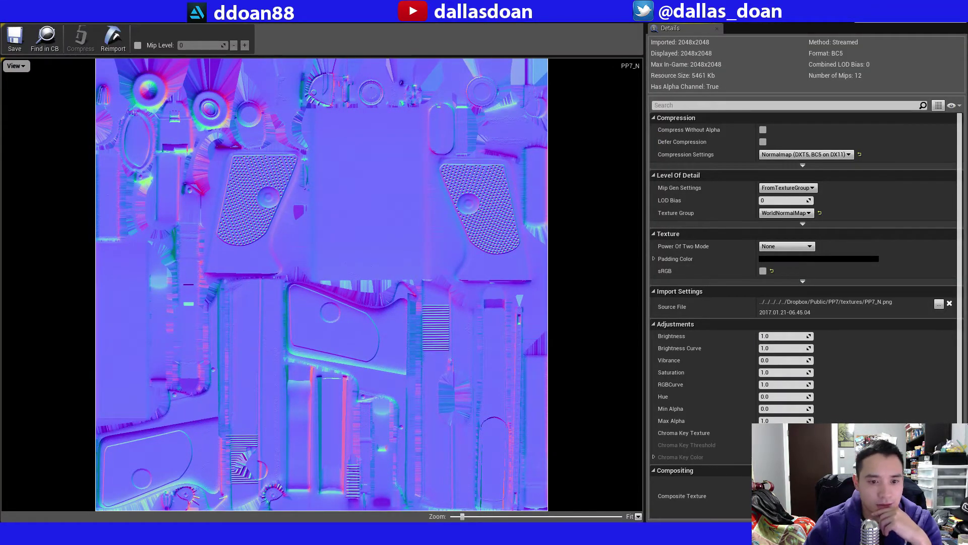
key("alt+F4")
double_click(132, 347)
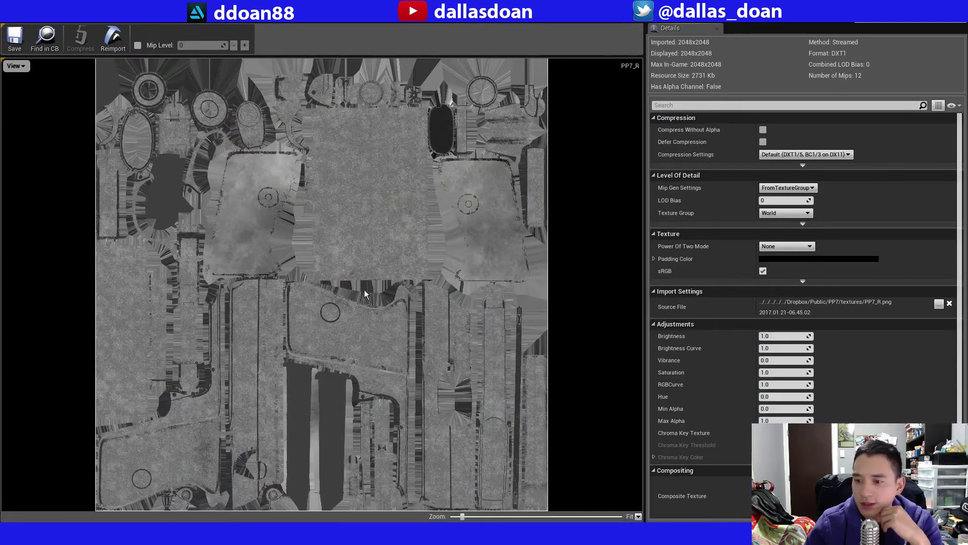
key("alt+F4")
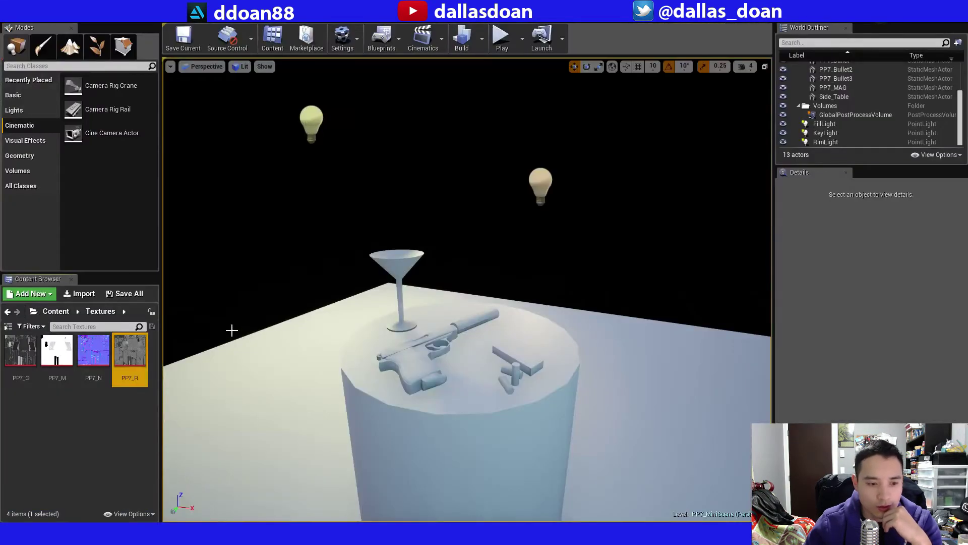
Assign PP7_MAT from the Materials folder to Element 0 of the PP7 pistol mesh.
left_click(8, 311)
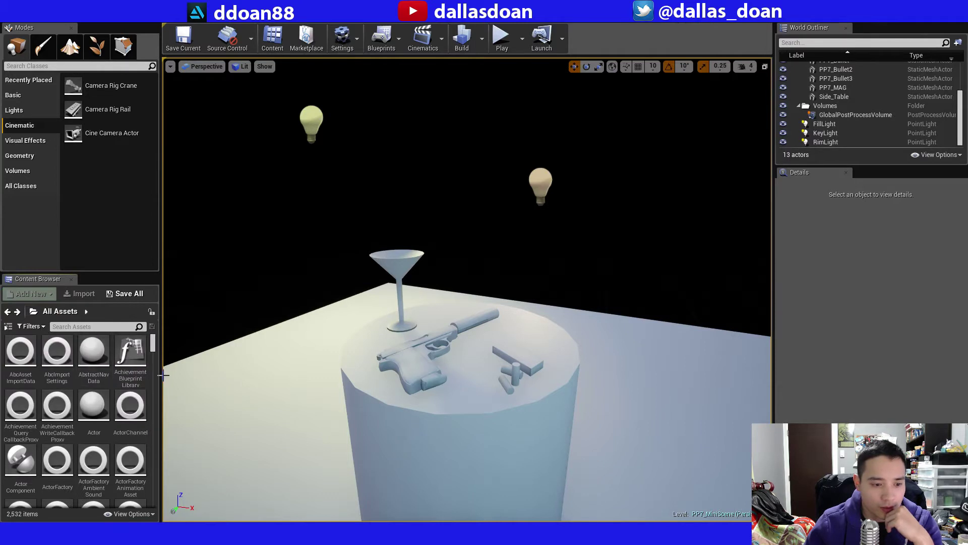
left_click(18, 313)
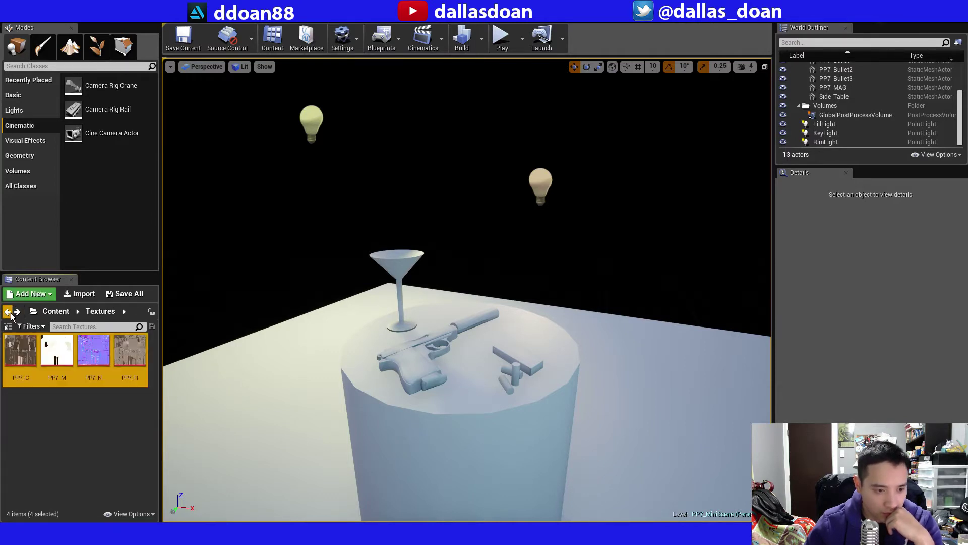
left_click(64, 314)
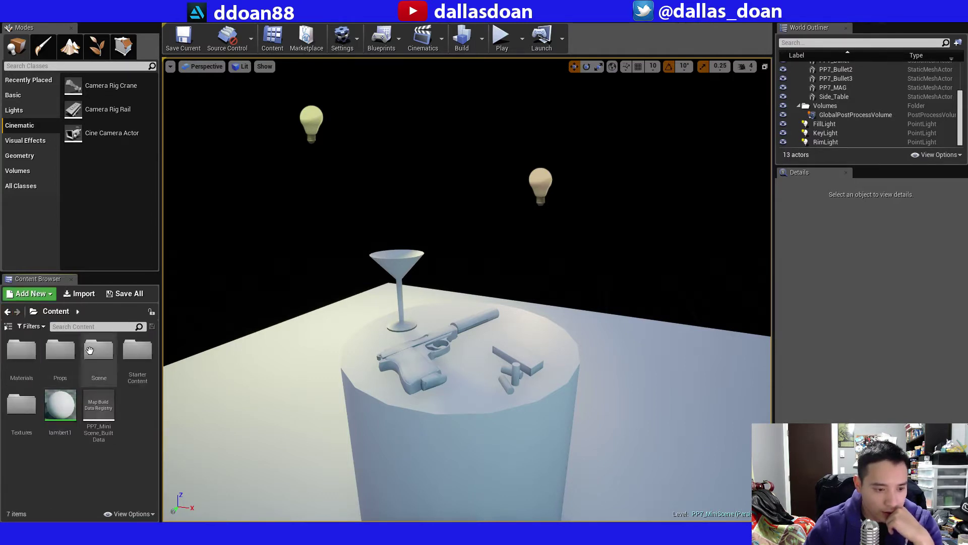
double_click(32, 354)
left_click_drag(34, 355, 415, 358)
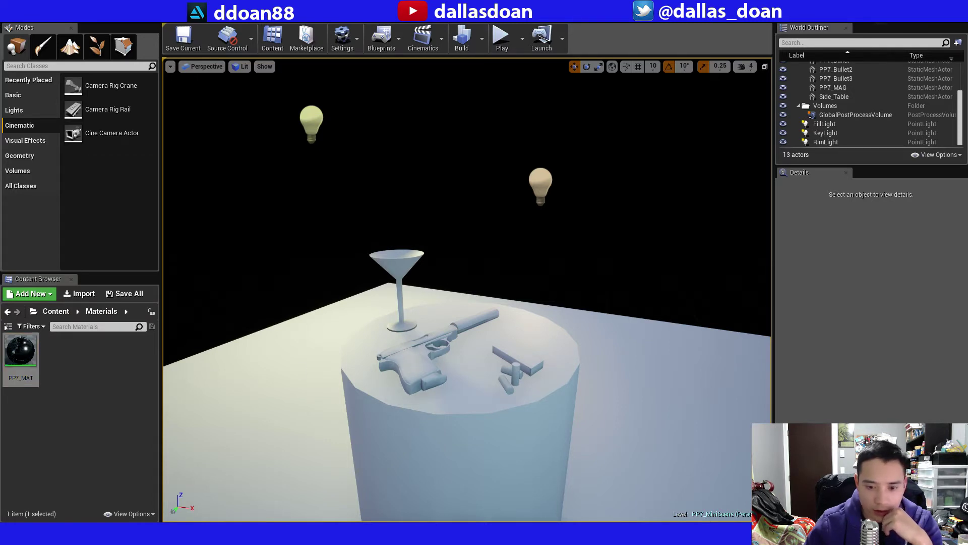
left_click(449, 364)
left_click(410, 355)
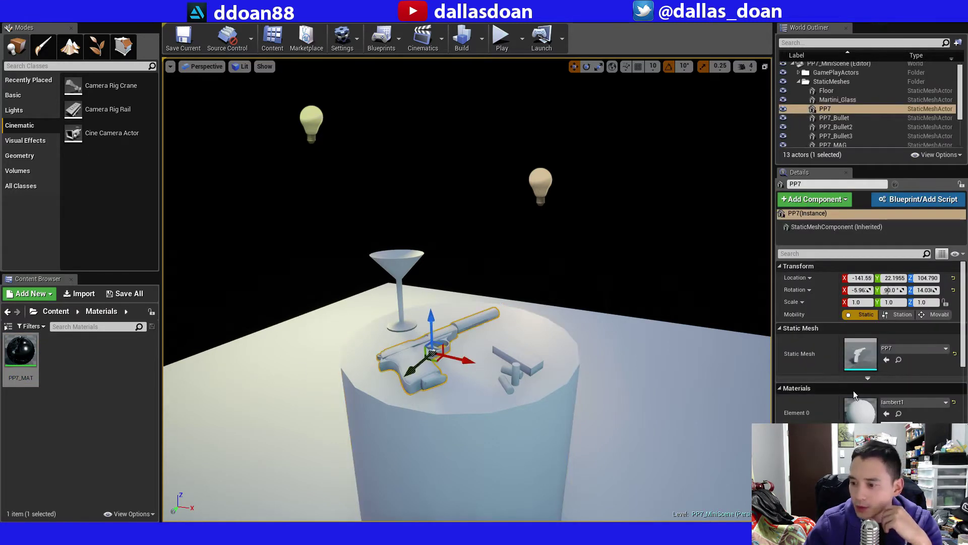
left_click_drag(20, 353, 852, 396)
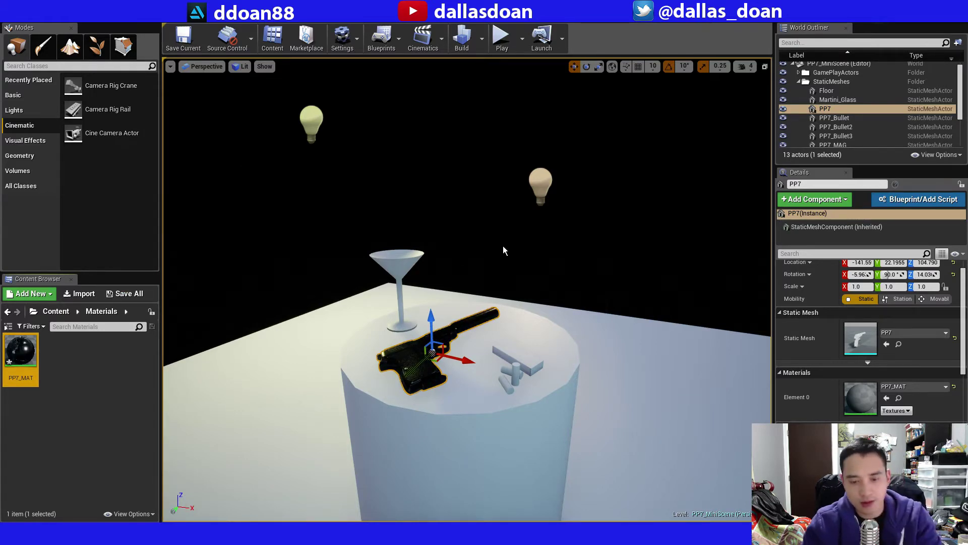
Inspect the PP7_MAT shading on the pistol from a closer view and from the opposite side of the table.
right_click_drag(513, 245, 496, 230)
key("w")
key("w")
key("a")
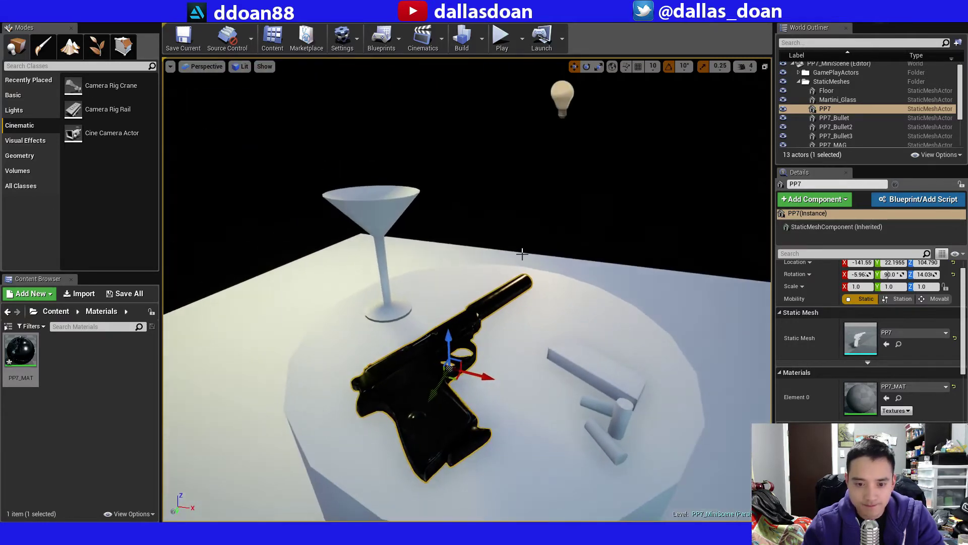
left_click(463, 39)
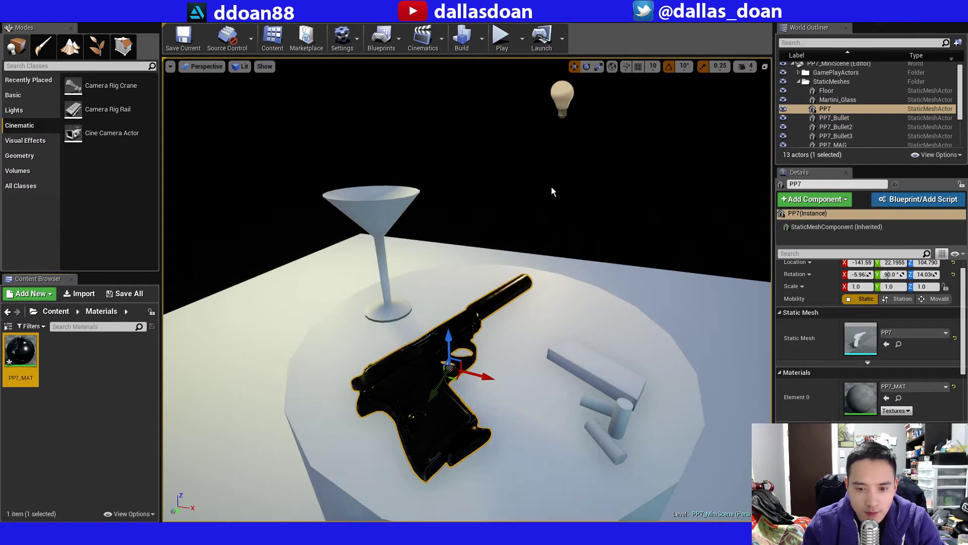
right_click_drag(551, 187, 439, 319)
left_click(527, 180)
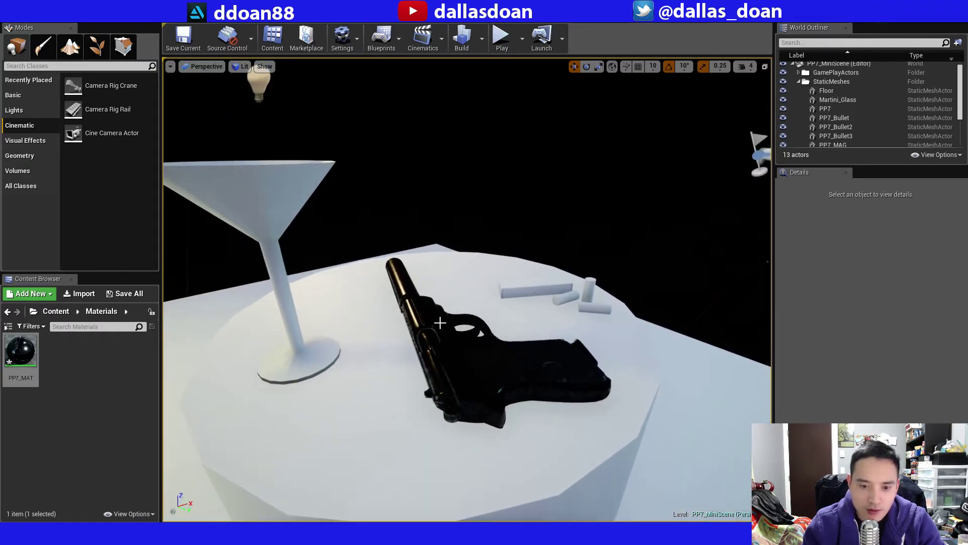
left_click(438, 320)
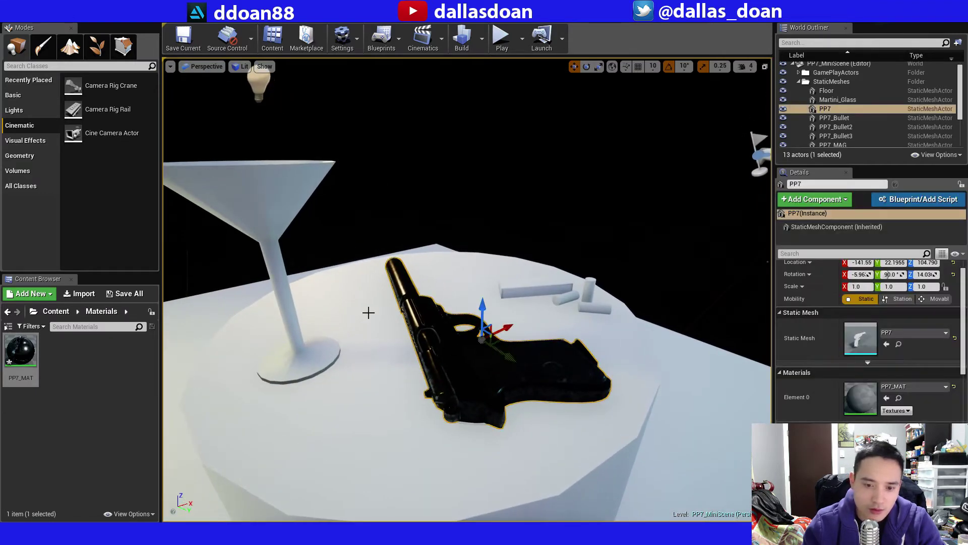
Check the input connections of the PP7_MAT material and the properties of the PP7_C texture.
double_click(5, 354)
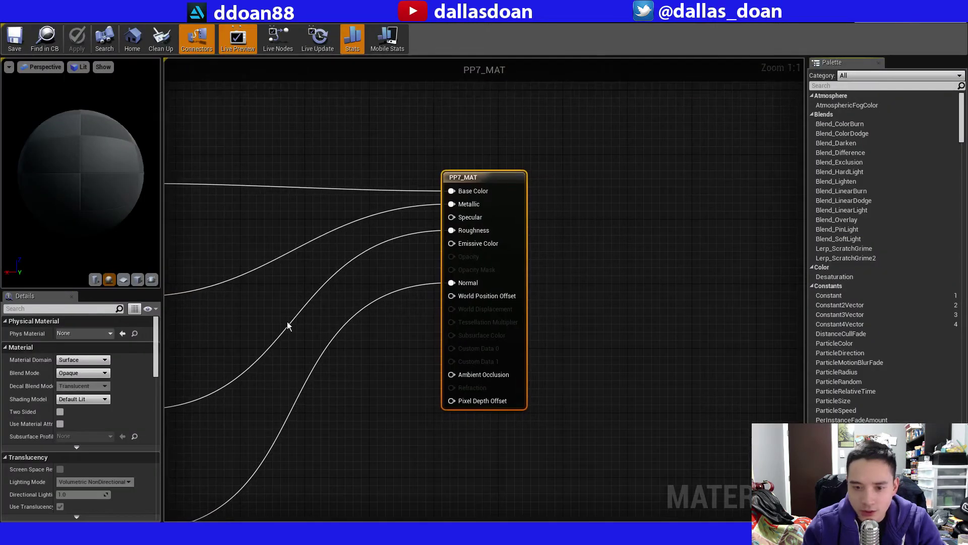
left_click(105, 22)
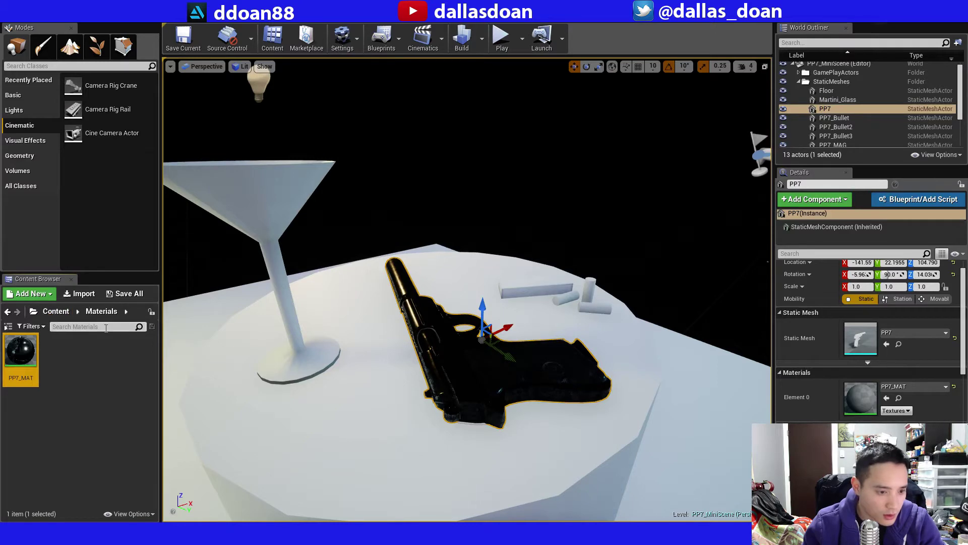
left_click(56, 311)
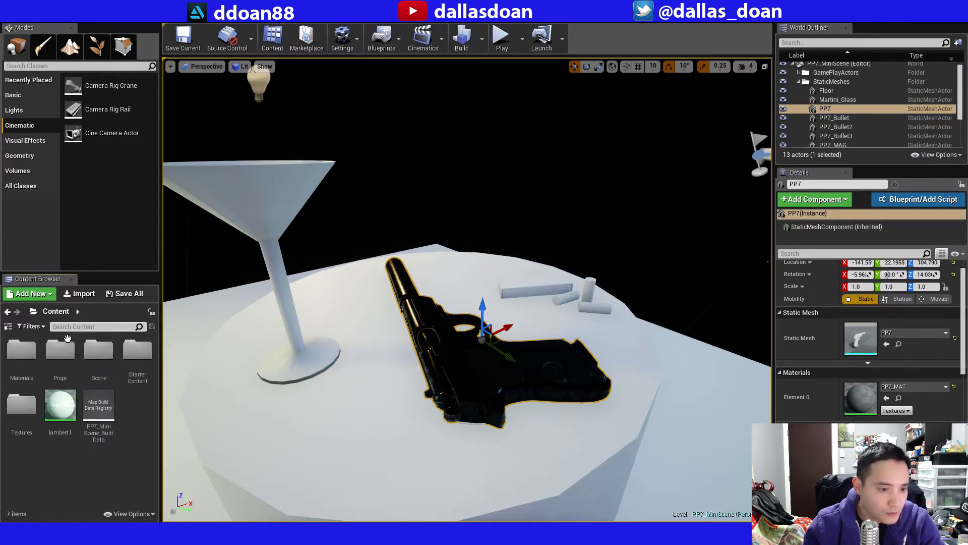
double_click(31, 423)
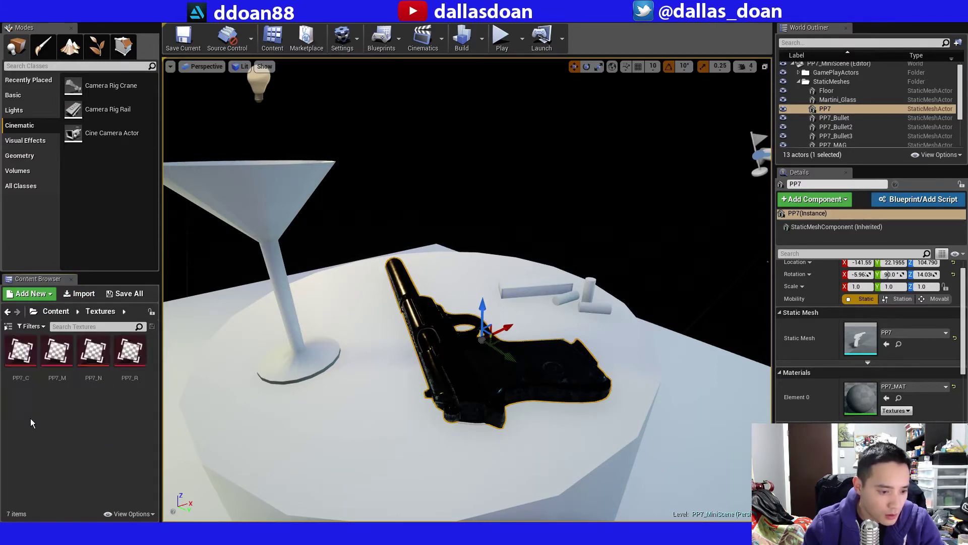
double_click(22, 351)
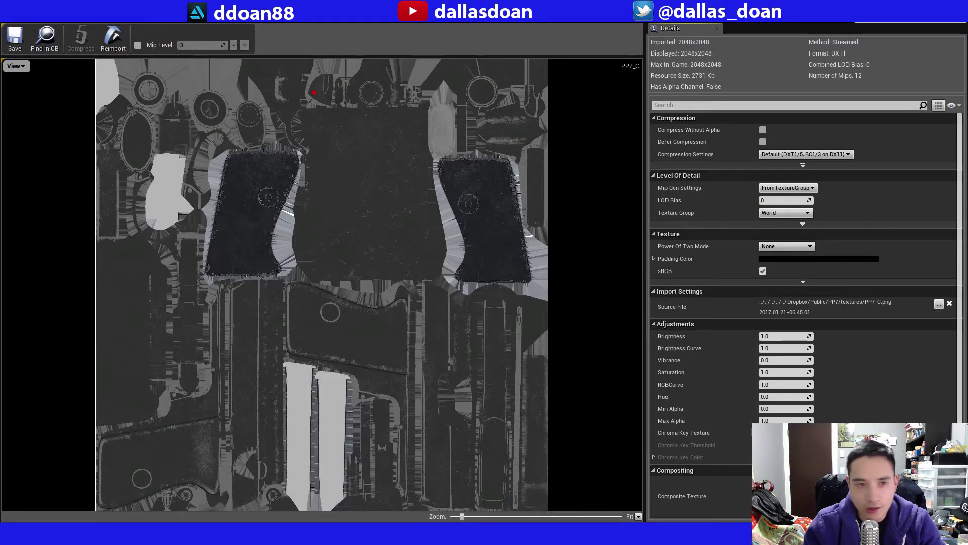
left_click(112, 9)
Open the PP7_M texture, save it, and disable its sRGB option.
double_click(55, 352)
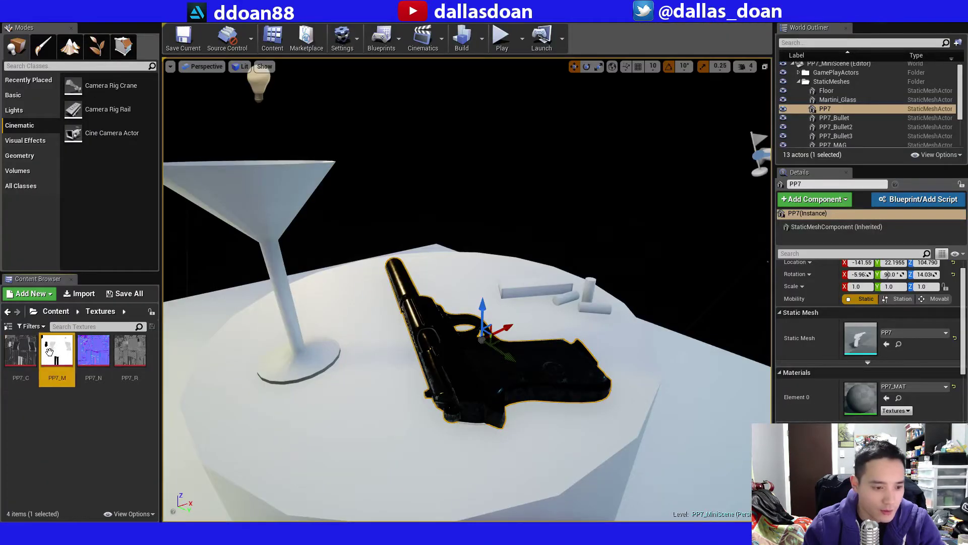
left_click(764, 272)
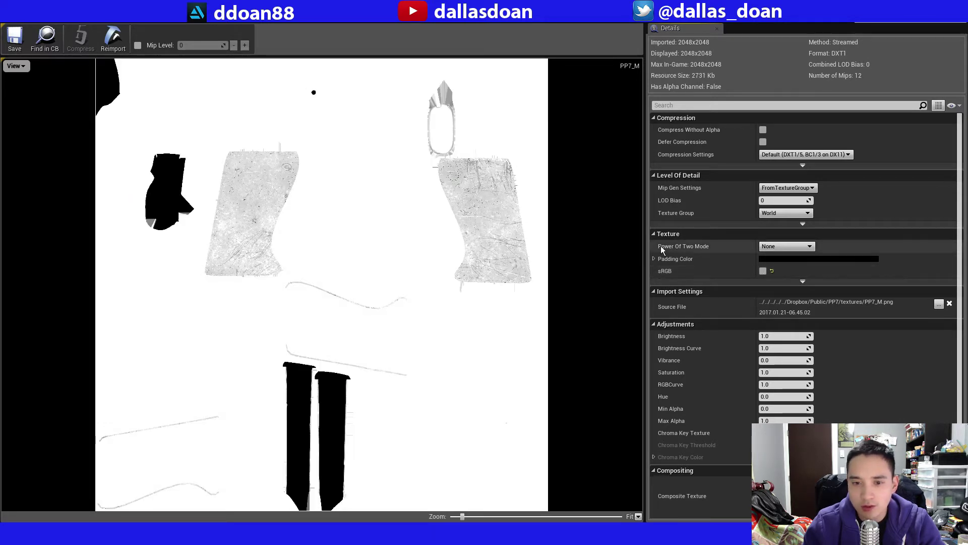
left_click(763, 273)
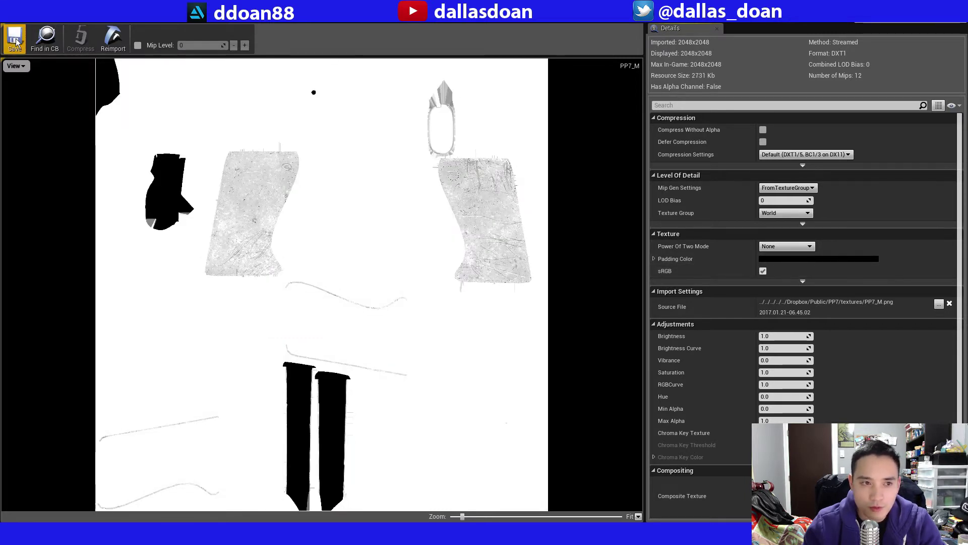
left_click(15, 43)
left_click(762, 273)
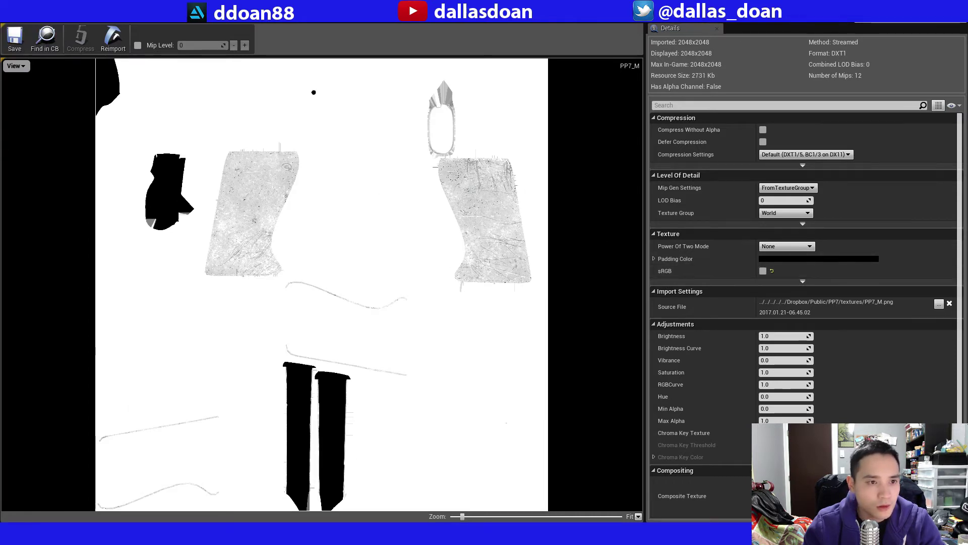
left_click(40, 15)
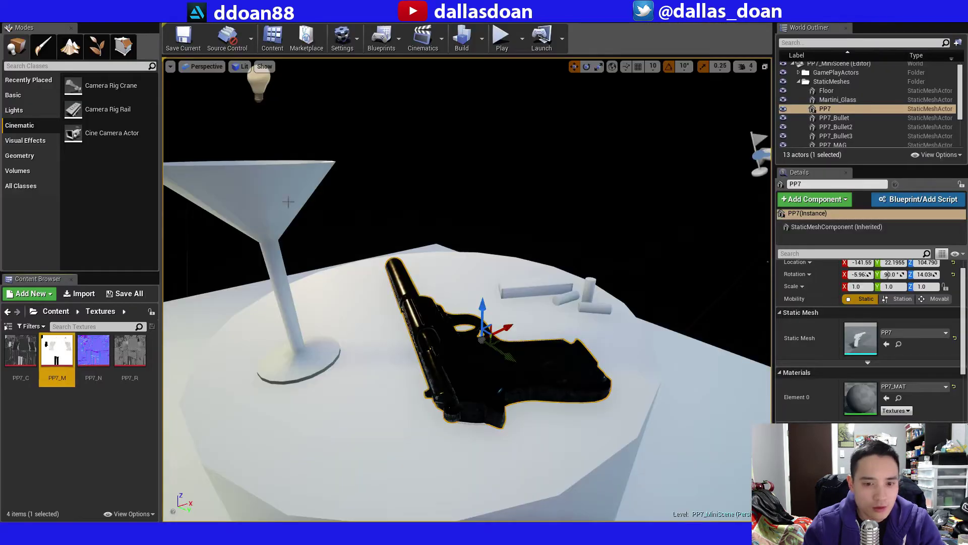
Disable sRGB on the PP7_R texture and save it.
double_click(129, 351)
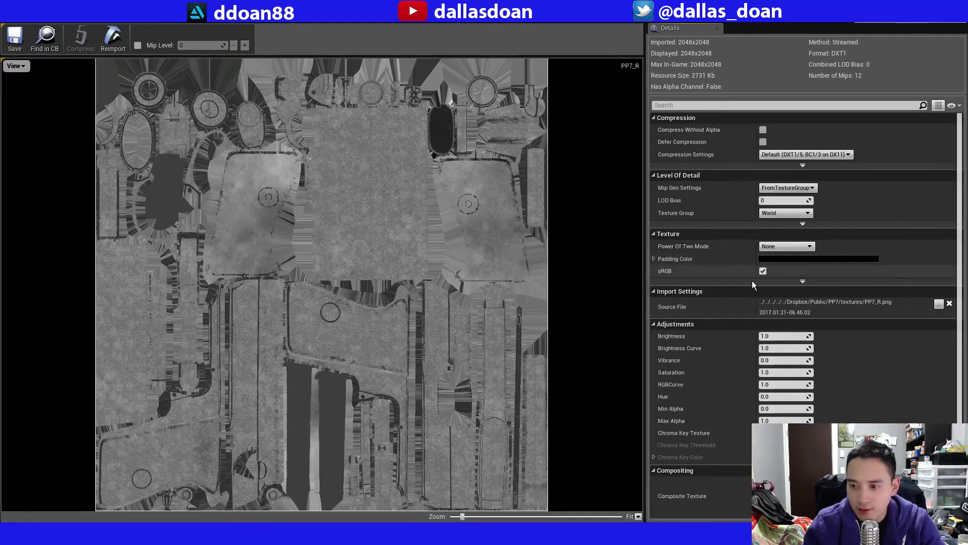
left_click(763, 271)
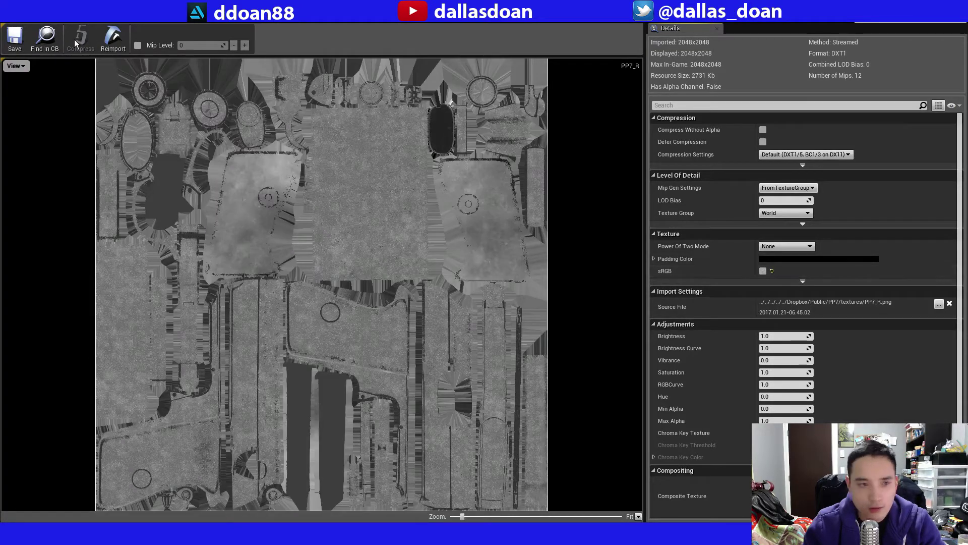
left_click(15, 38)
left_click(100, 9)
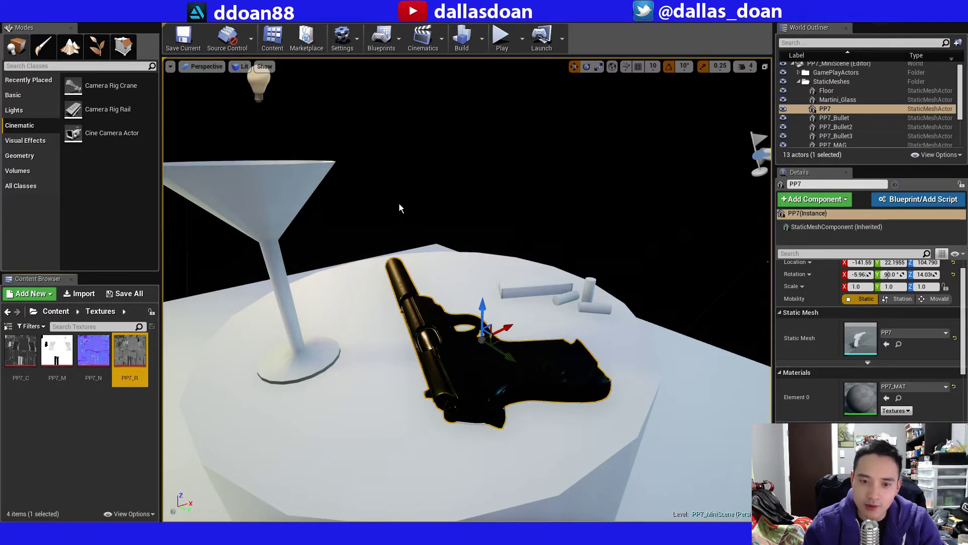
Examine the pistol's surface up close and check the sRGB settings of the PP7_N and PP7_C textures.
right_click_drag(398, 204, 363, 235)
right_click_drag(433, 242, 490, 255)
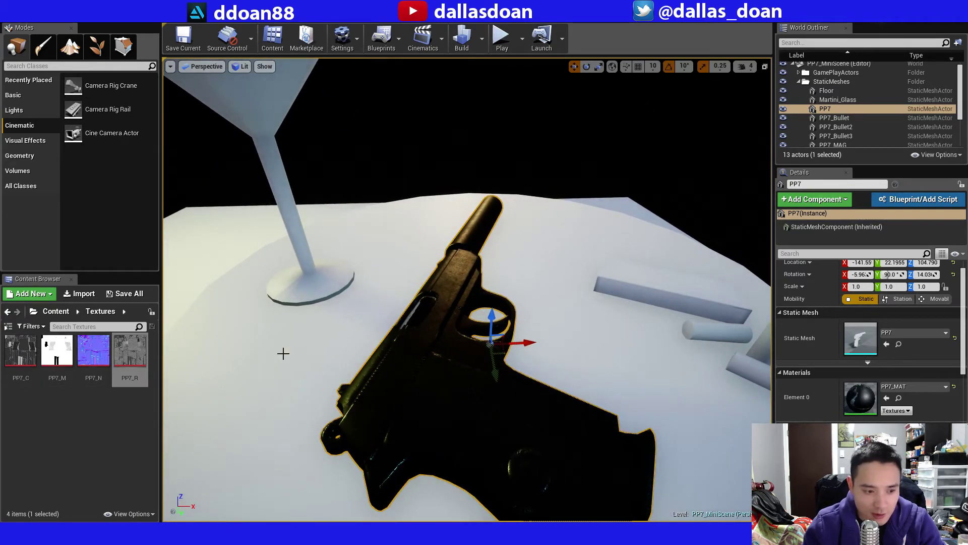
double_click(91, 347)
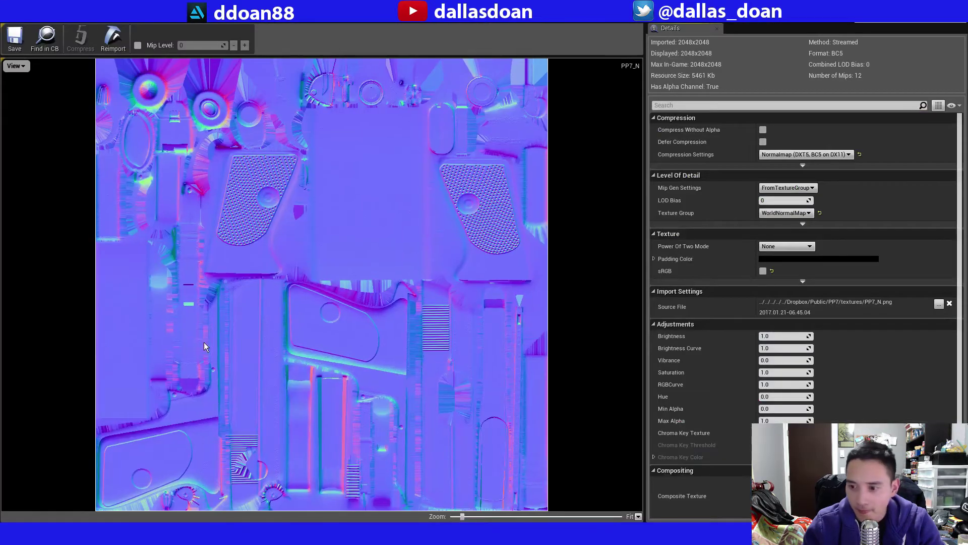
left_click(113, 21)
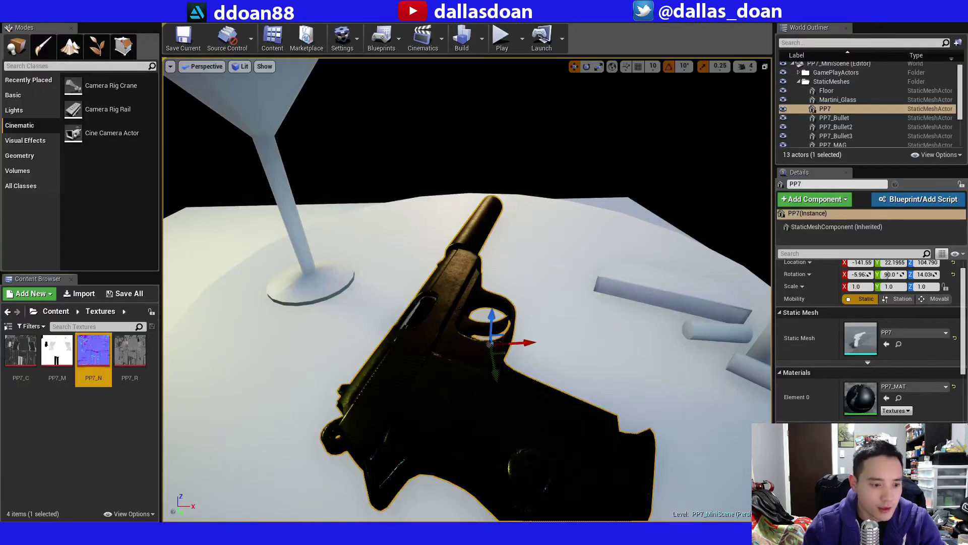
double_click(28, 351)
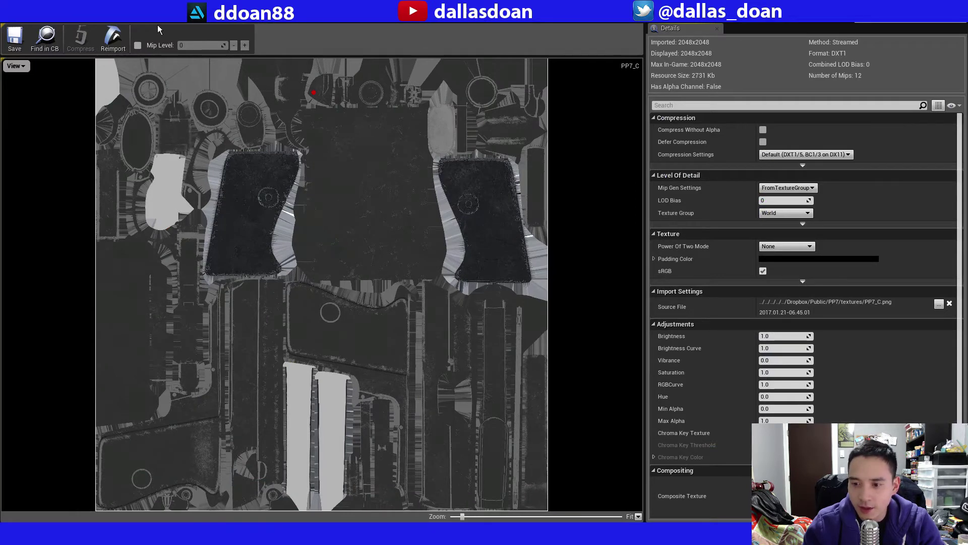
left_click(113, 22)
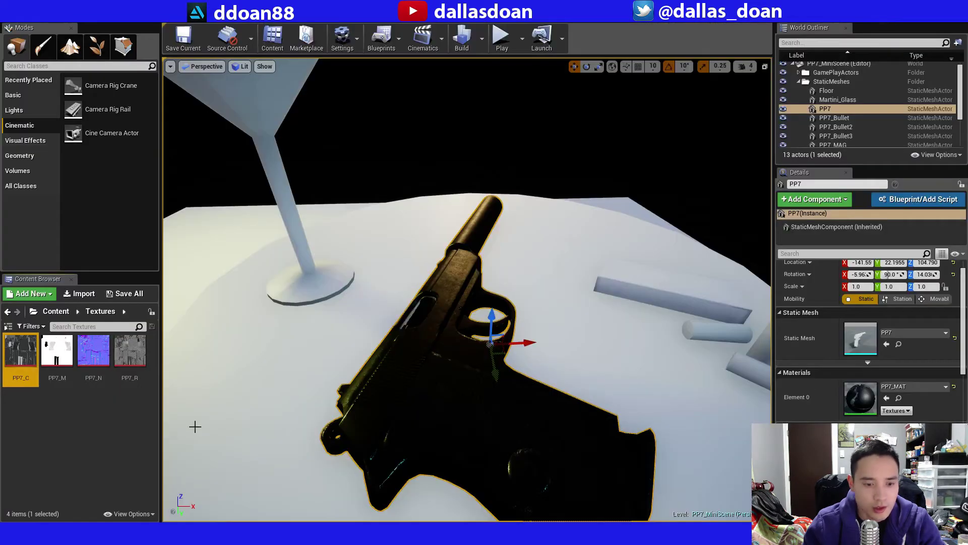
Deselect the pistol and save all changes in the project.
left_click(69, 351)
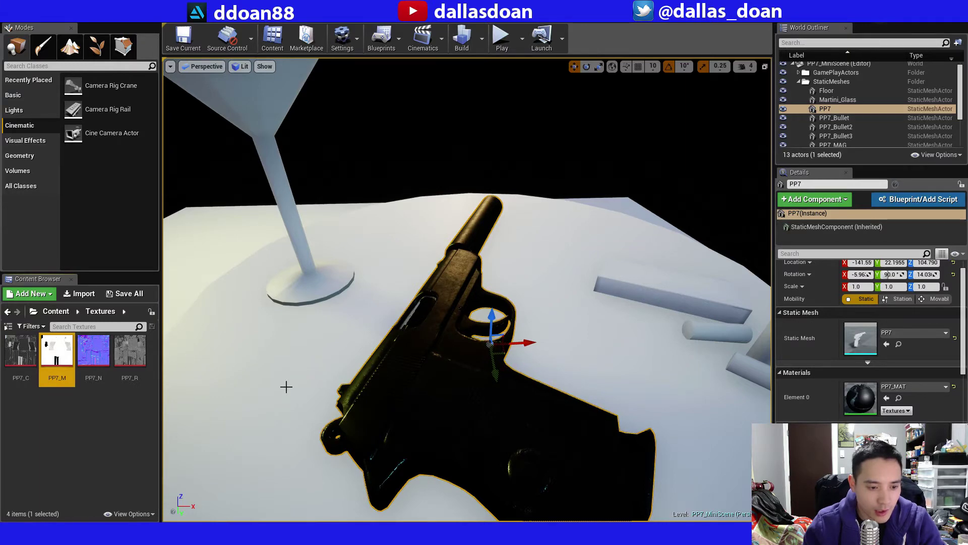
left_click_drag(389, 371, 313, 368, "alt")
right_click_drag(394, 374, 343, 374, "alt")
key("Escape")
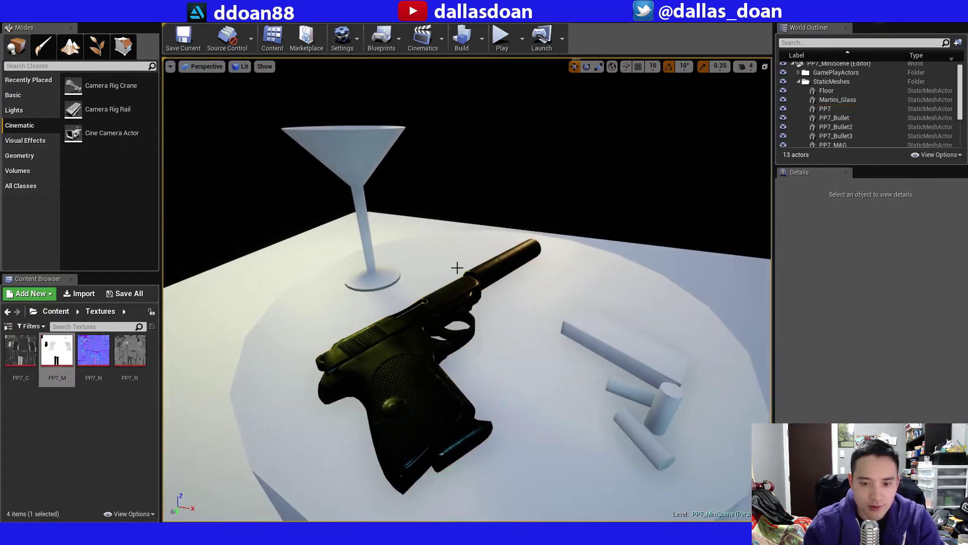
mouse_move(497, 198)
right_mouse_down()
mouse_move(498, 244)
mouse_move(502, 206)
right_mouse_up()
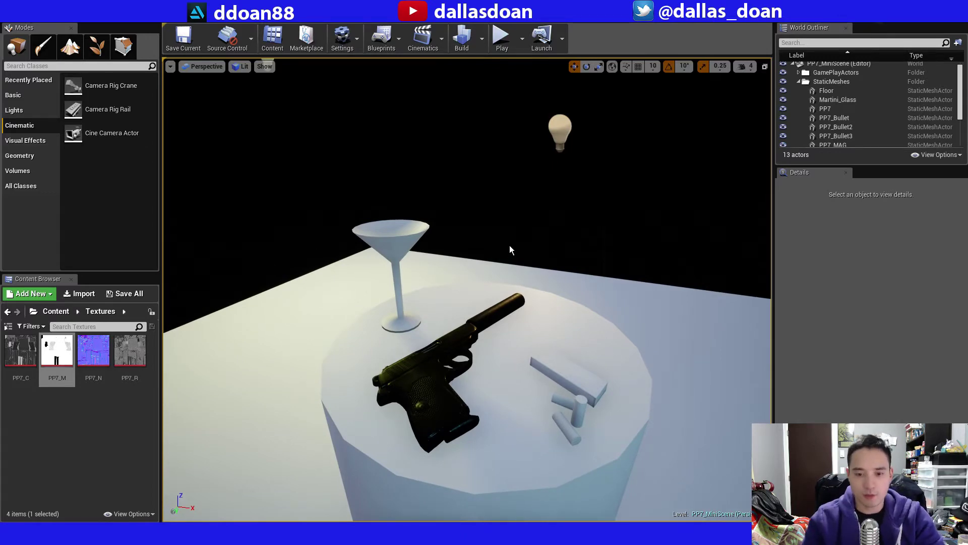
mouse_move(512, 248)
right_mouse_down()
mouse_move(512, 212)
mouse_move(511, 243)
right_mouse_up()
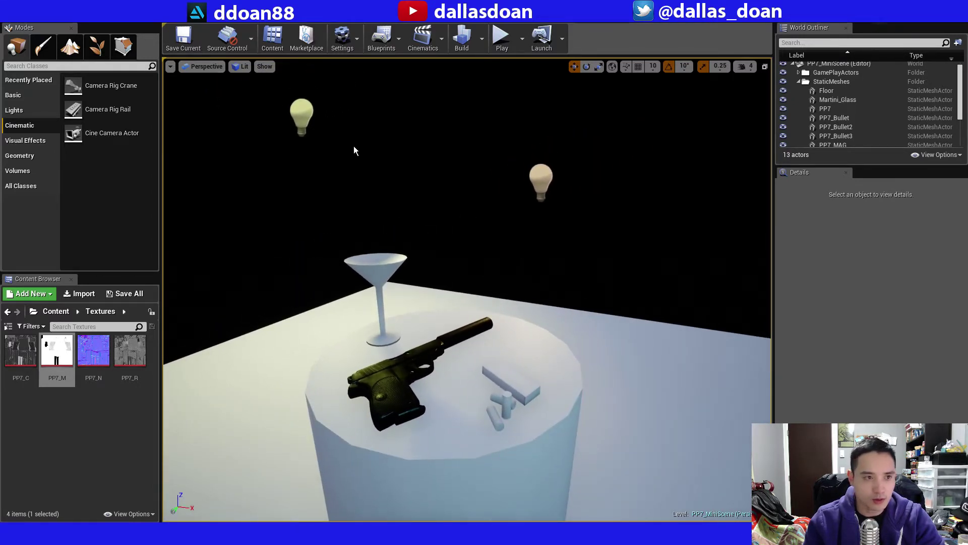
left_click(14, 24)
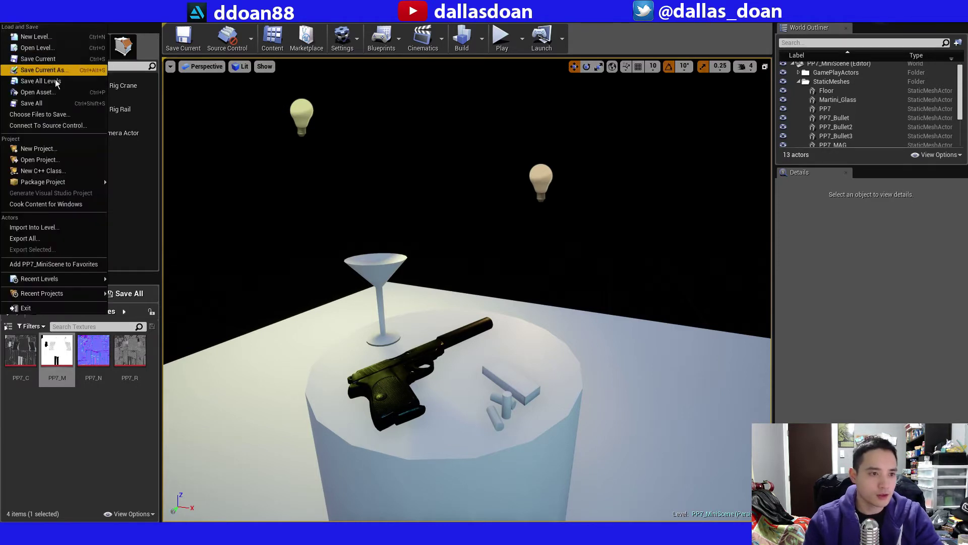
left_click(66, 104)
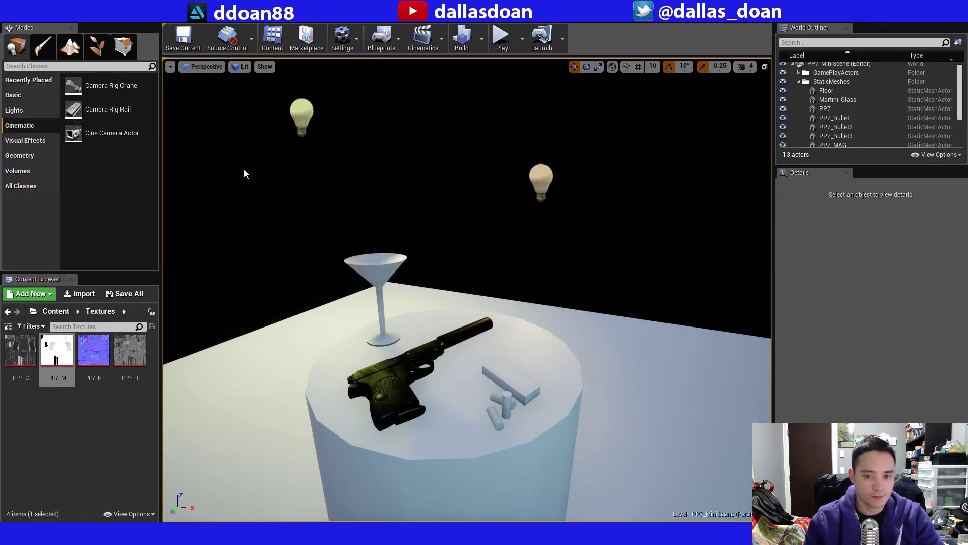
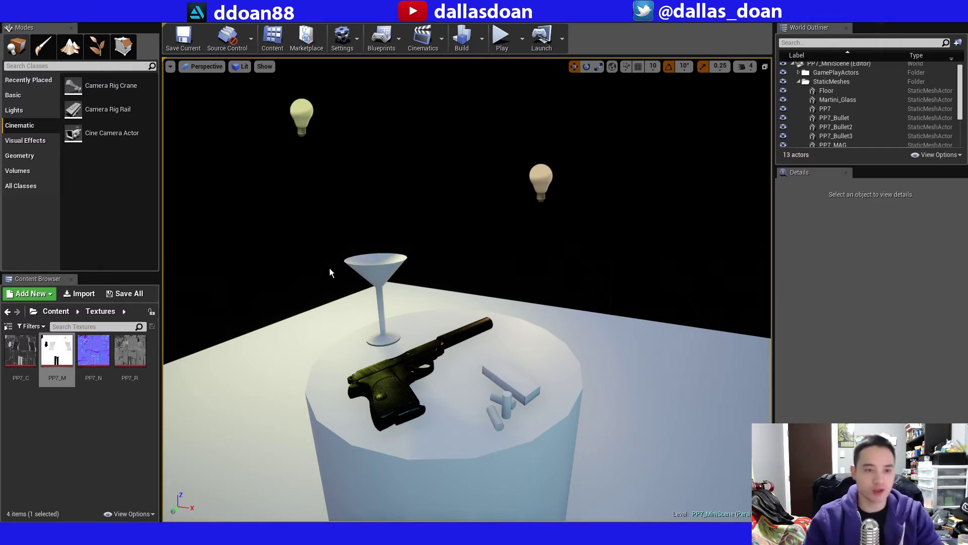
Examine the side table and the arrangement of the props and lights around it.
key("s")
mouse_move(379, 273)
right_mouse_down()
mouse_move(410, 323)
mouse_move(388, 288)
right_mouse_up()
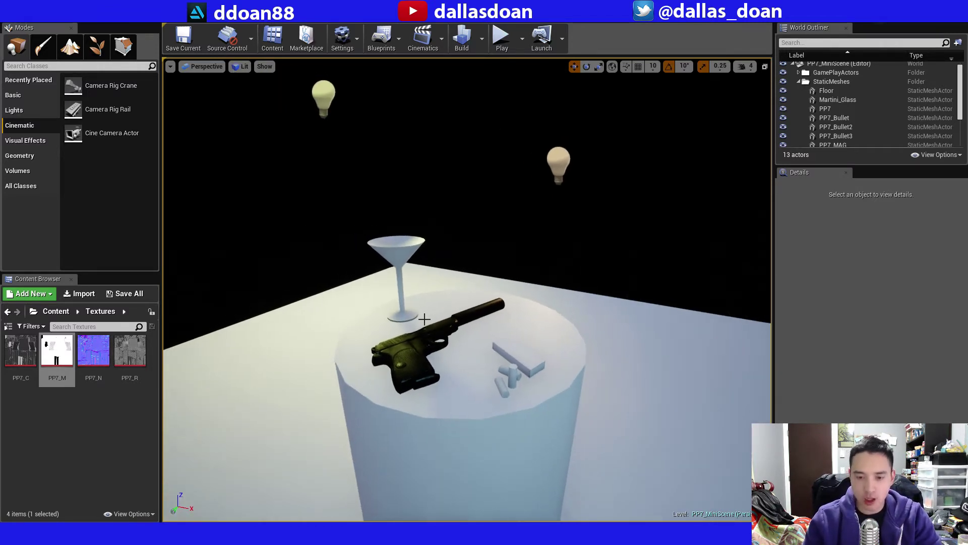
left_click(448, 322)
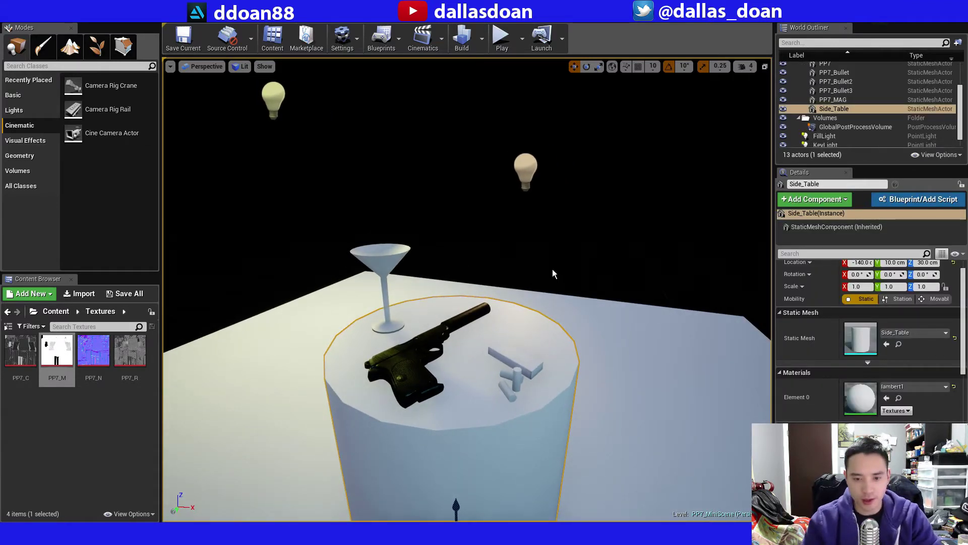
key("w")
right_click_drag(552, 269, 523, 302)
key("s")
key("w")
left_click_drag(555, 267, 543, 263)
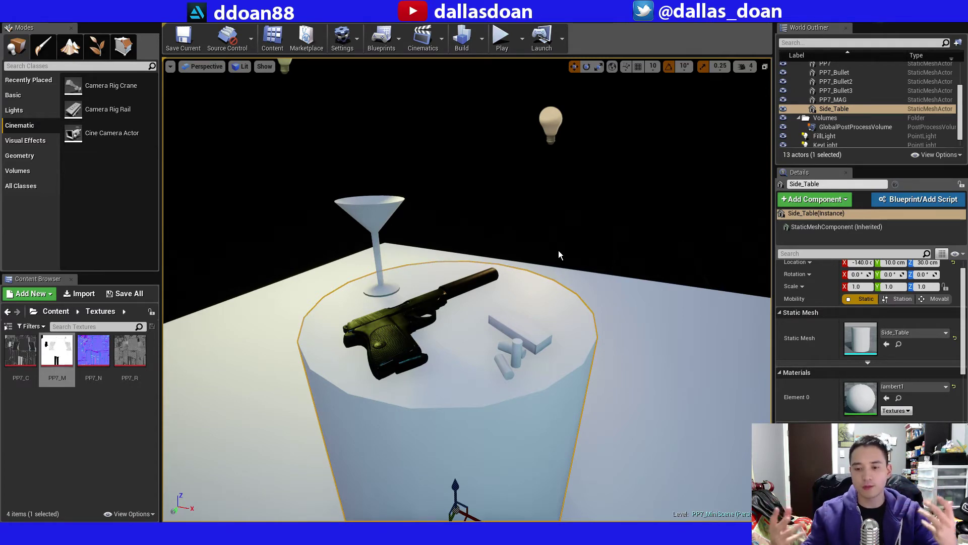
right_click_drag(567, 257, 537, 284)
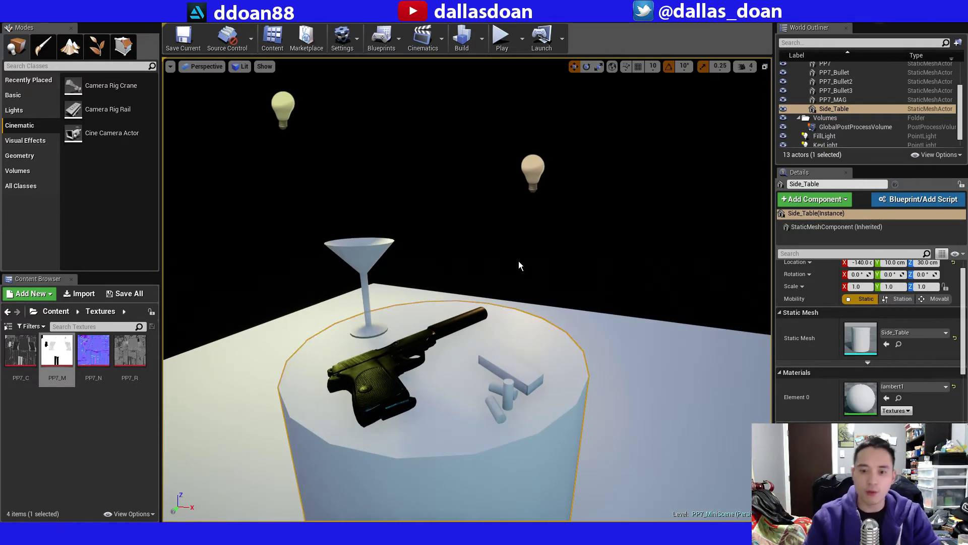
right_click_drag(521, 256, 511, 261)
scroll(511, 261, "down", 1)
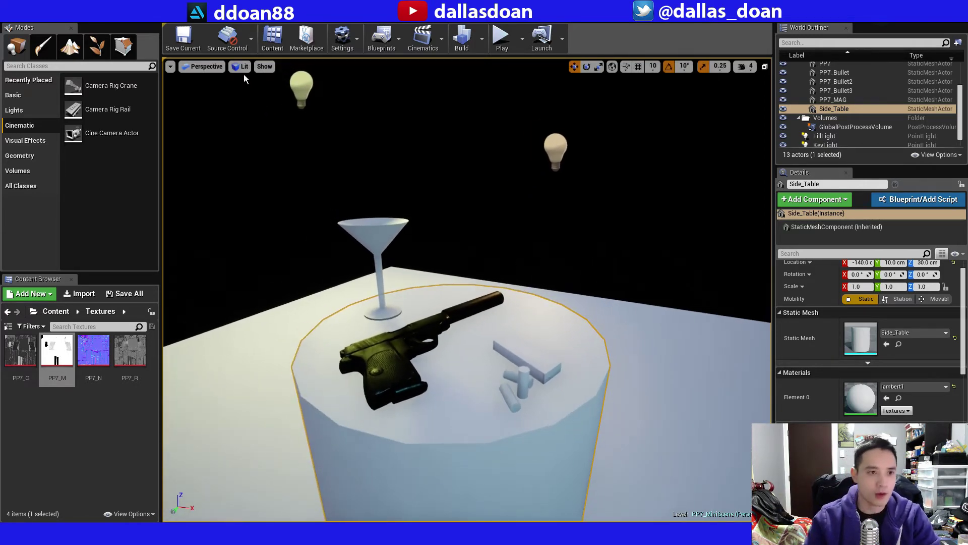
Launch Maya 2017 and save the current Unreal level.
key("super")
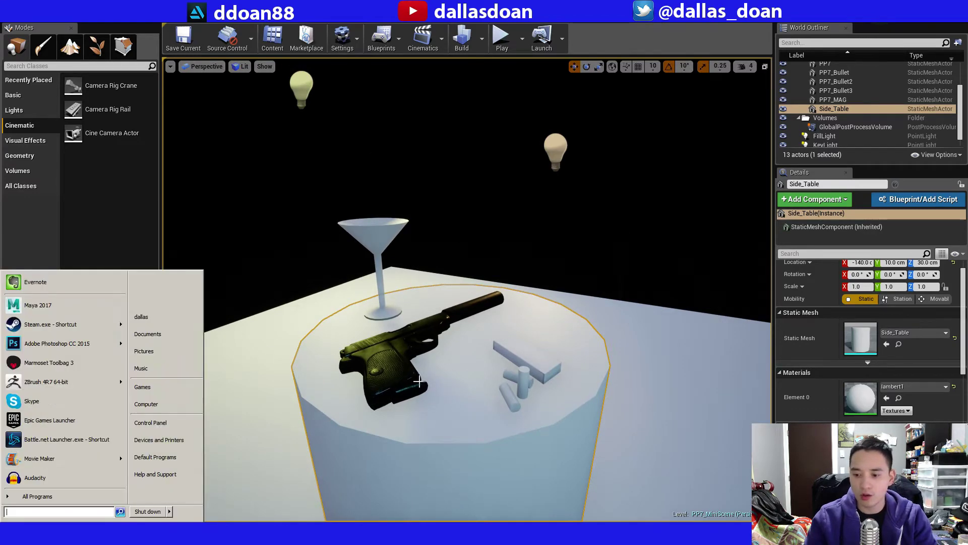
left_click(54, 308)
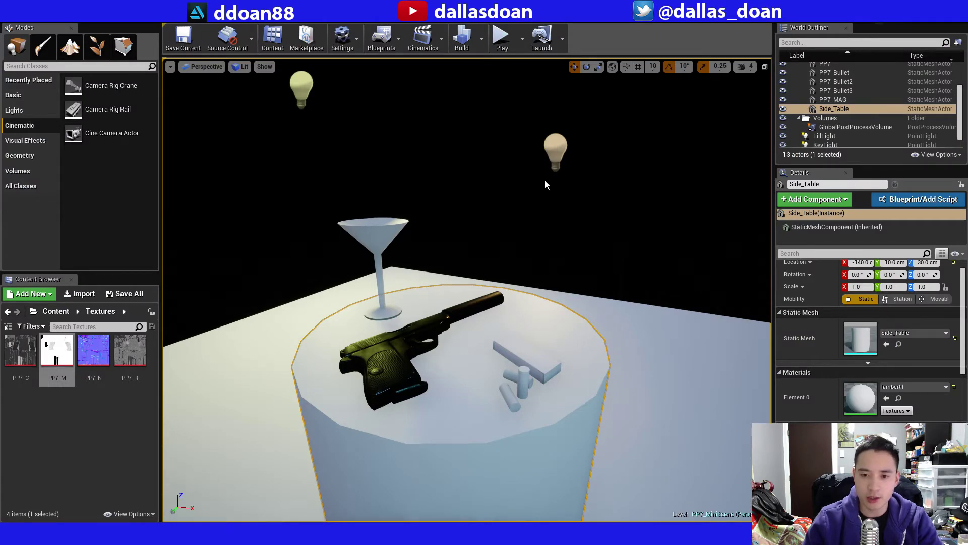
mouse_move(536, 177)
right_mouse_down()
mouse_move(530, 156)
mouse_move(524, 177)
right_mouse_up()
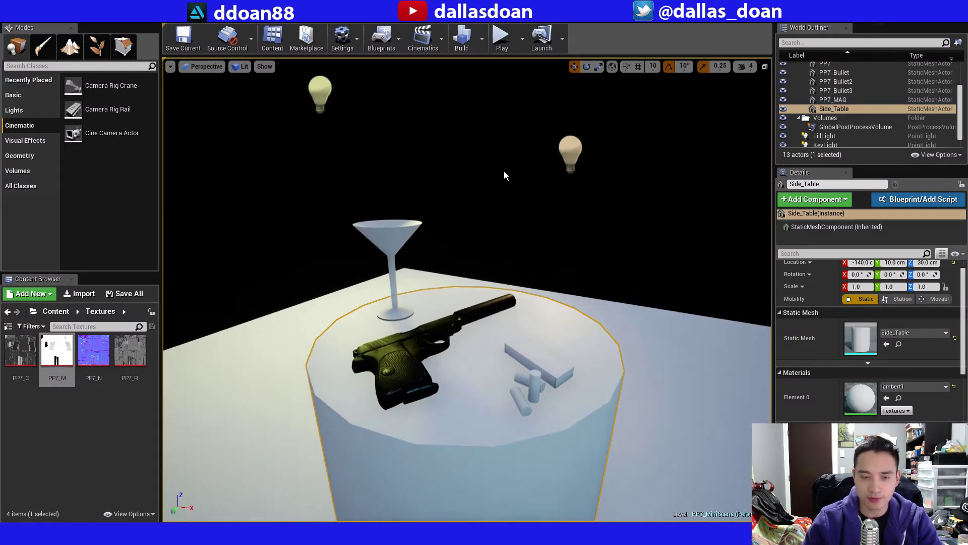
left_click(183, 38)
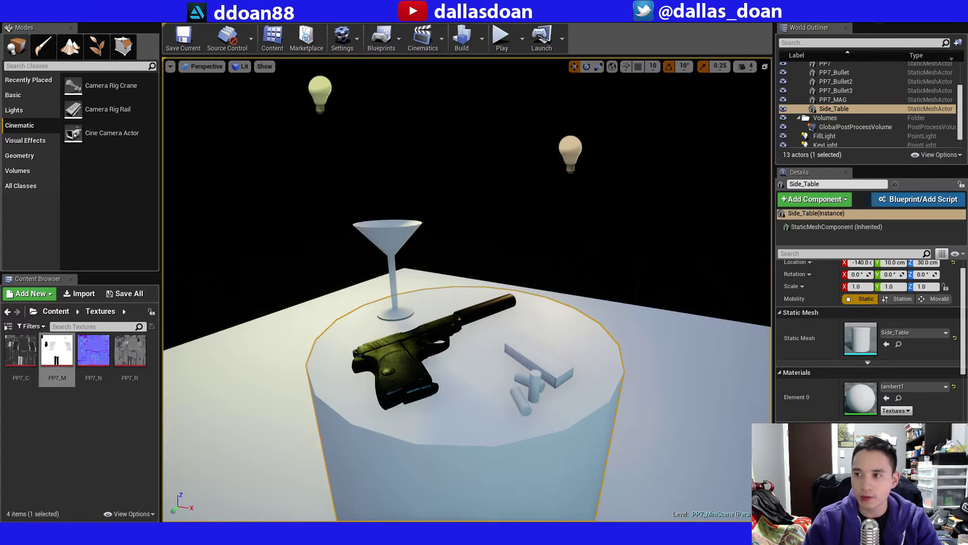
Switch to Maya and minimise the Epic Games Launcher window covering it.
key("alt+Tab")
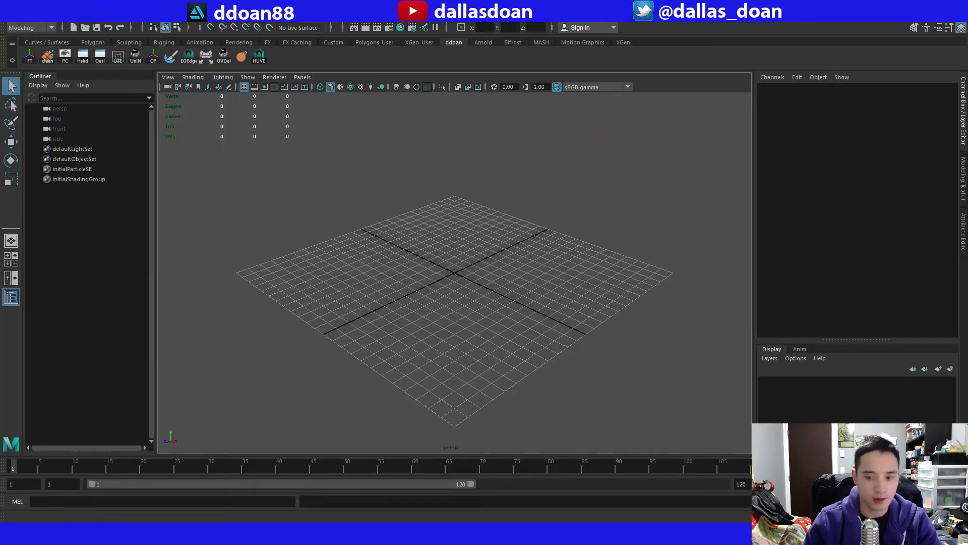
key("alt+Tab")
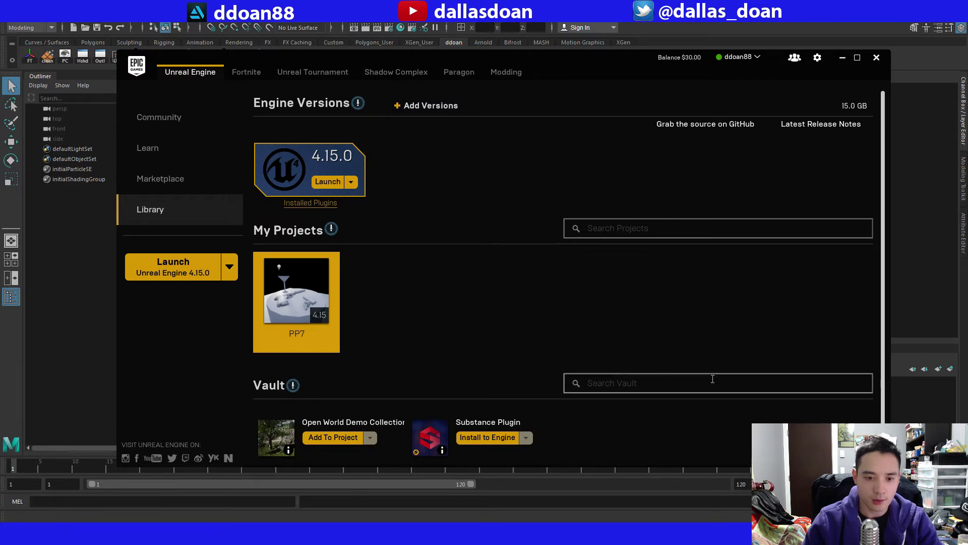
left_click(842, 58)
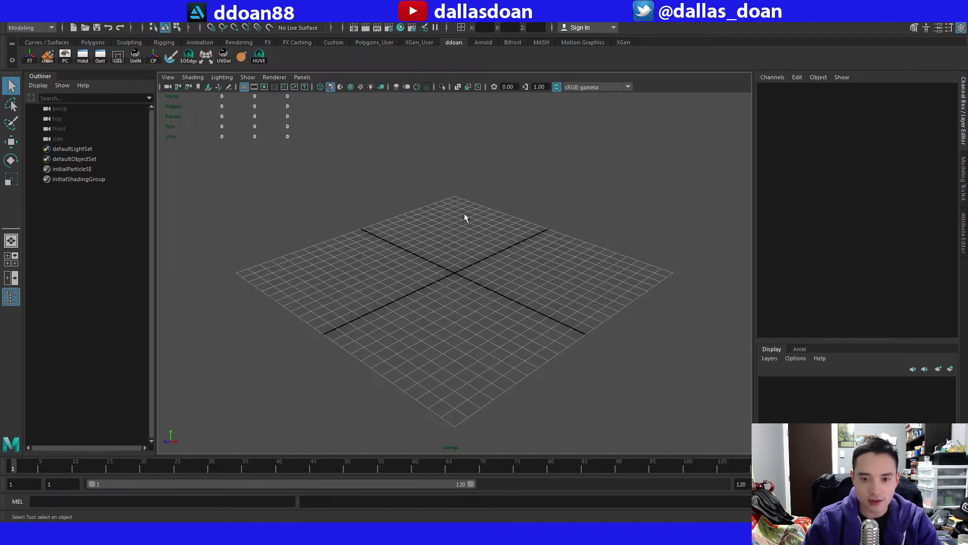
Open the recent scene pp7_01.ma without saving the untitled scene.
left_click(11, 297)
mouse_move(415, 259)
middle_mouse_down("alt")
mouse_move(404, 264)
mouse_move(412, 255)
middle_mouse_up("alt")
left_click_drag(413, 256, 419, 276, "alt")
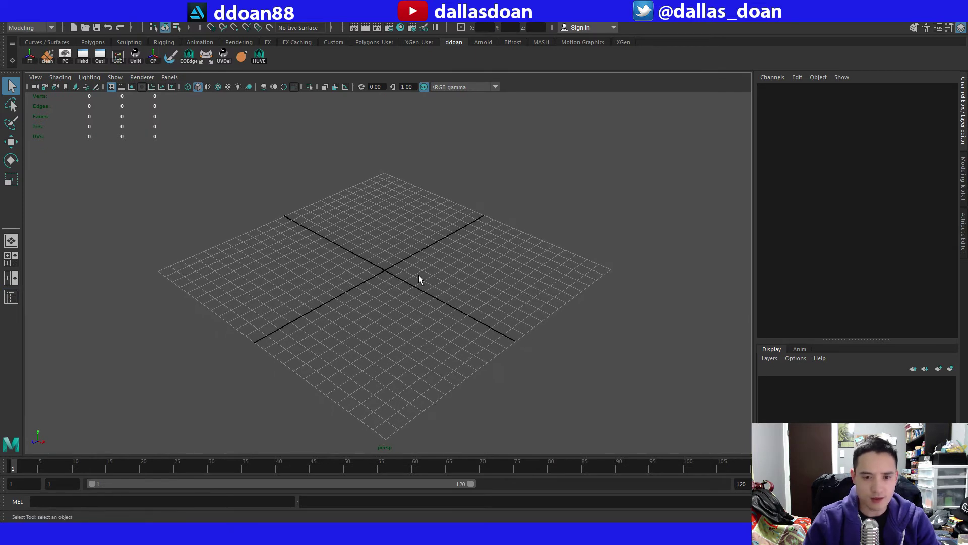
left_click(10, 19)
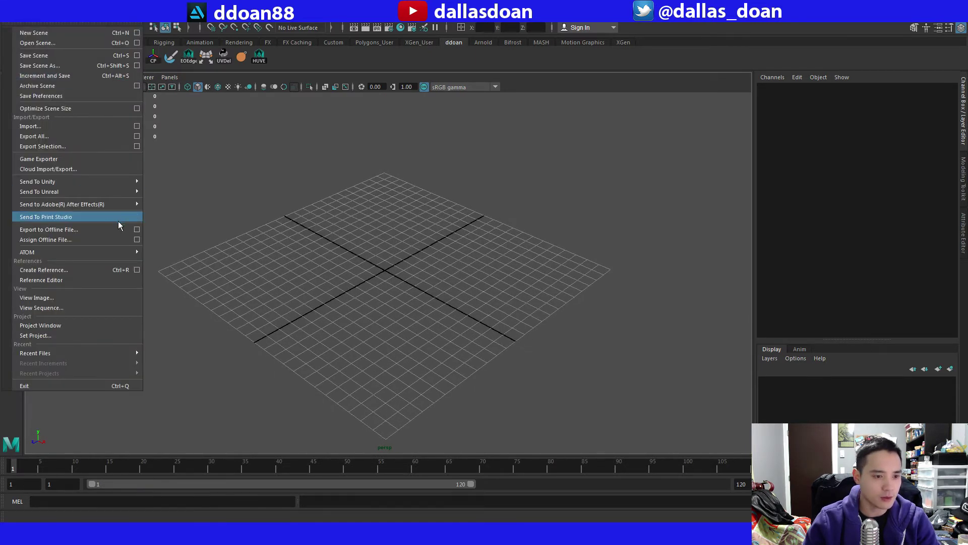
mouse_move(114, 356)
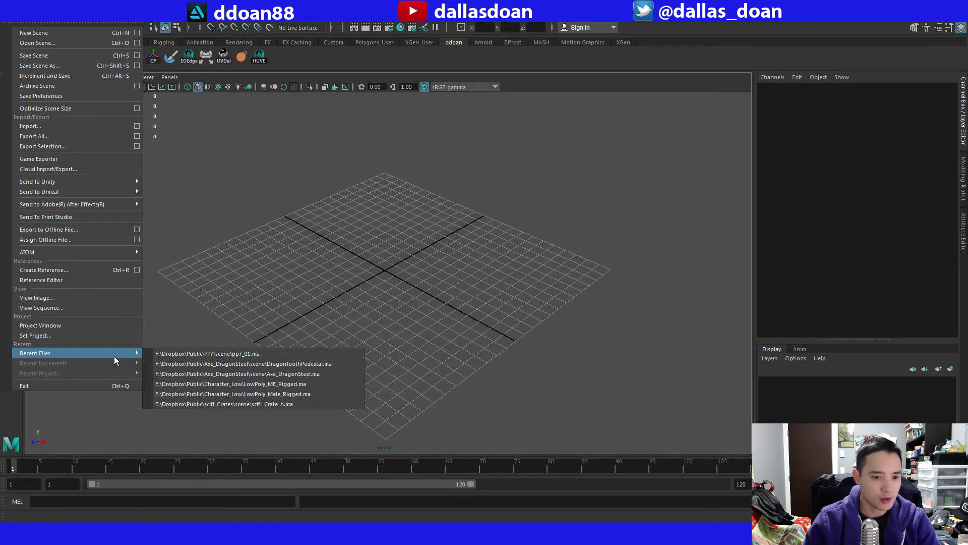
left_click(230, 353)
left_click(497, 268)
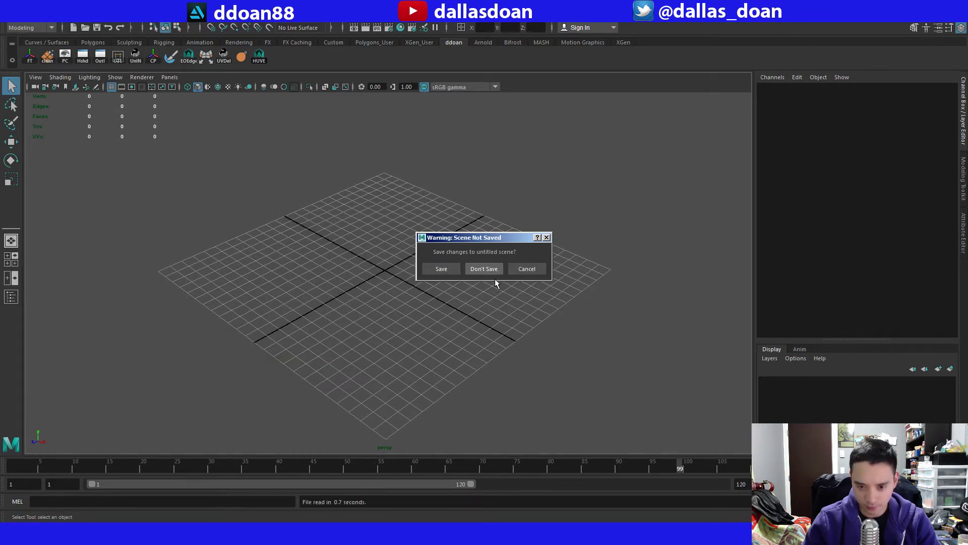
Display the Outliner and select the MiniScene group.
mouse_move(398, 285)
right_mouse_down("alt")
mouse_move(341, 258)
mouse_move(290, 269)
mouse_move(383, 278)
right_mouse_up("alt")
left_click(345, 270)
left_click_drag(383, 278, 413, 280, "alt")
mouse_move(414, 279)
right_mouse_down("alt")
mouse_move(391, 280)
mouse_move(402, 279)
right_mouse_up("alt")
left_click(11, 297)
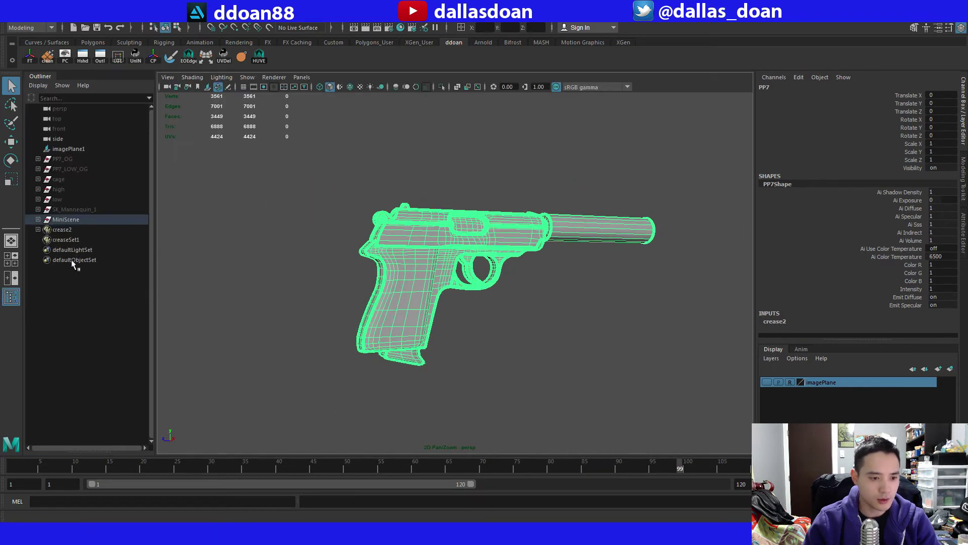
left_click(71, 221)
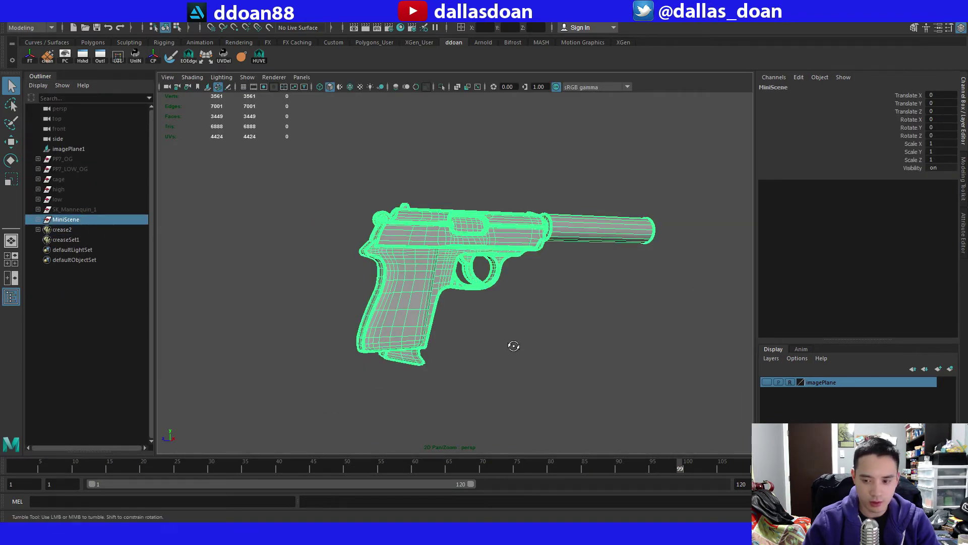
left_click_drag(511, 341, 463, 359, "alt")
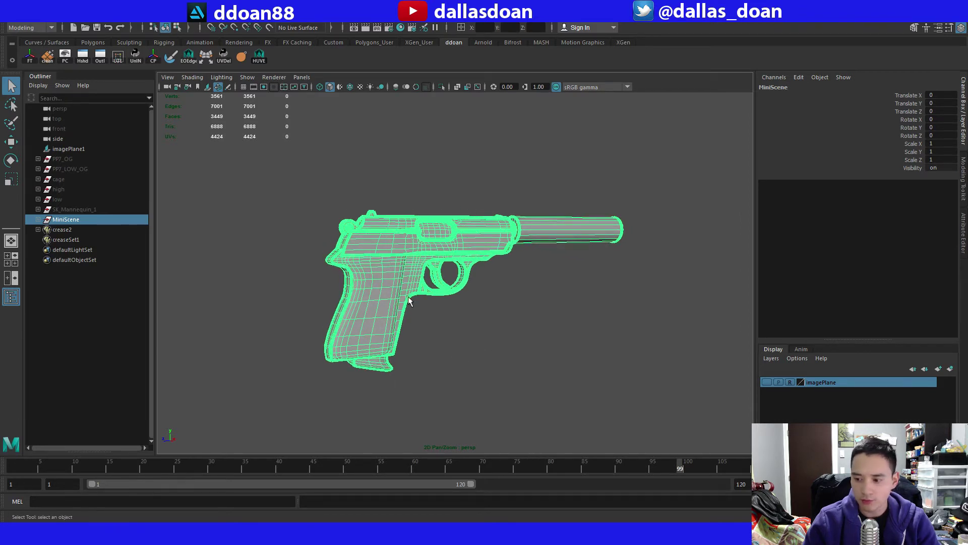
left_click_drag(403, 296, 346, 276, "alt")
Expand the MiniScene group and unhide its objects from low_GB_Placement through Floor.
left_click(66, 212)
left_click(67, 217)
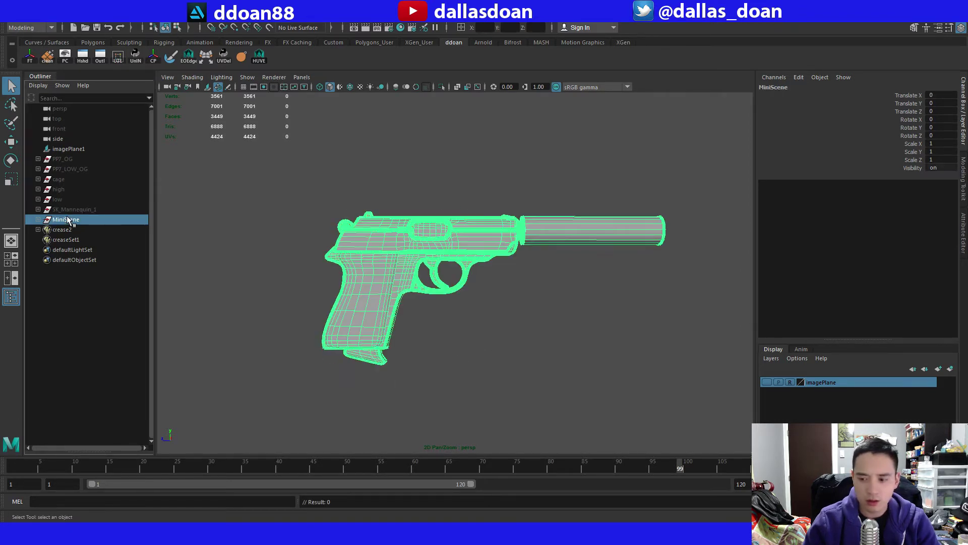
left_click(104, 210)
double_click(107, 218)
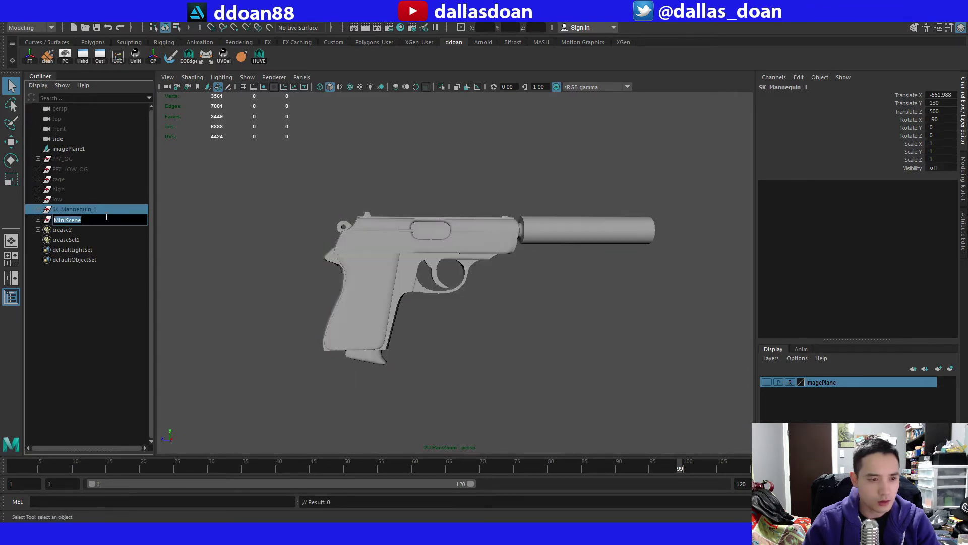
left_click(39, 219)
left_click(61, 231)
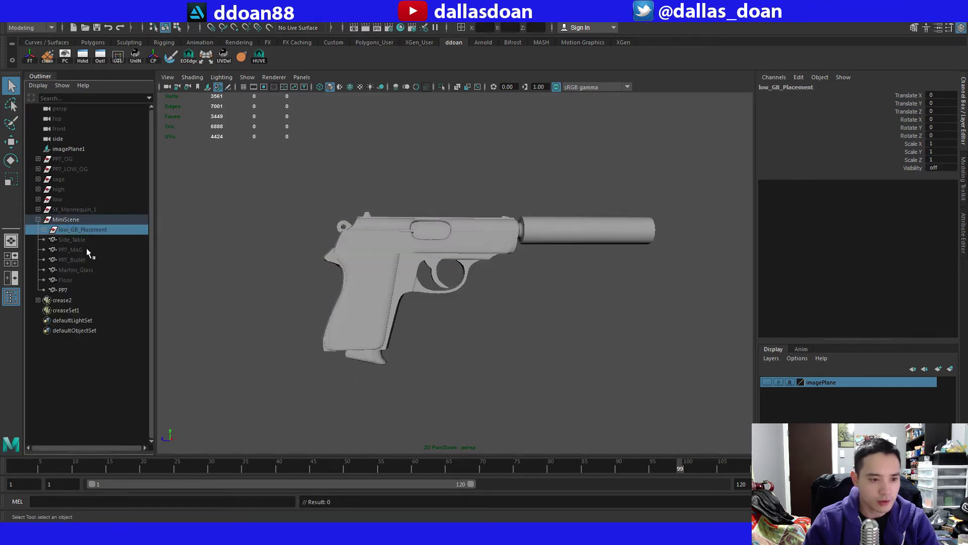
left_click(71, 278, "shift")
key("shift+h")
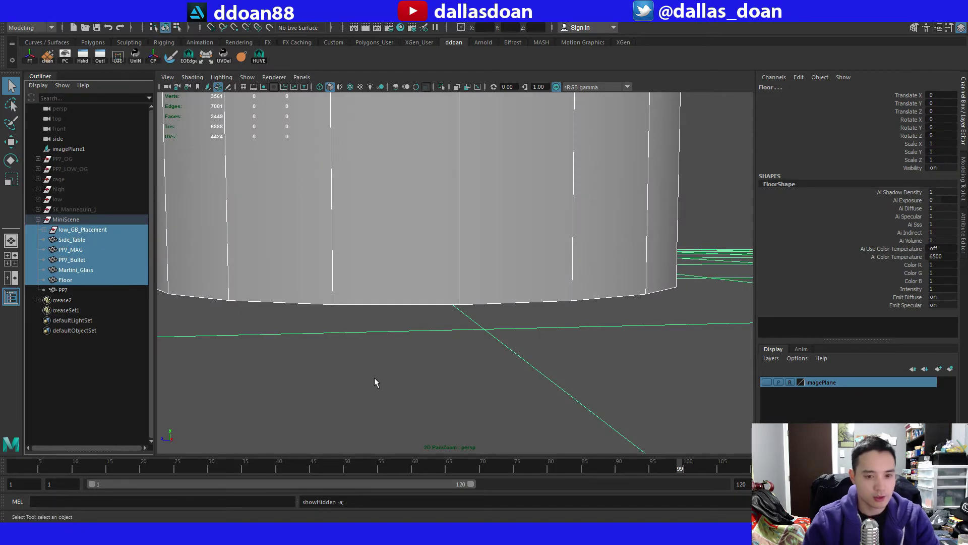
scroll(374, 377, "down", 10)
left_click_drag(359, 310, 389, 344, "alt")
left_click(387, 317)
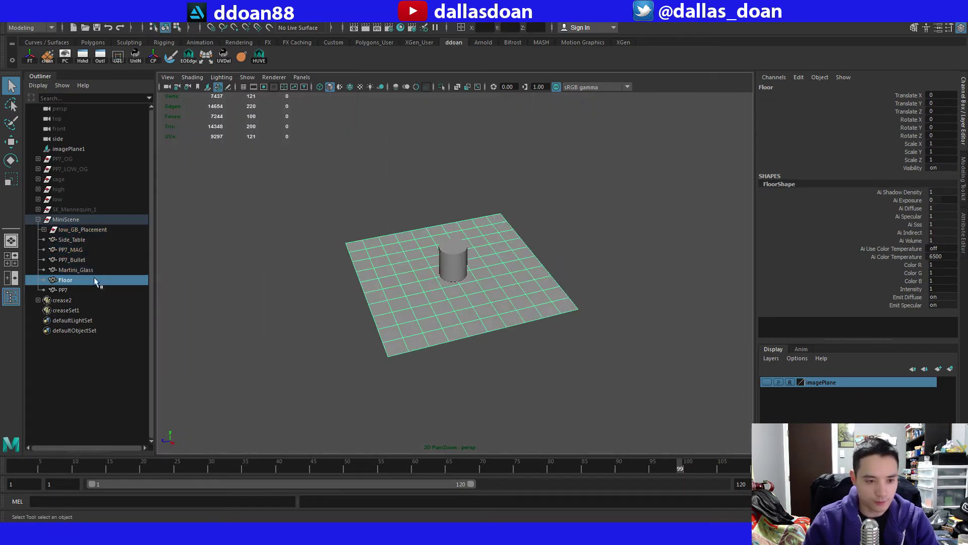
Hide every object in the MiniScene group except Side_Table.
left_click(87, 273)
left_click(77, 283)
left_click_drag(75, 289, 82, 272)
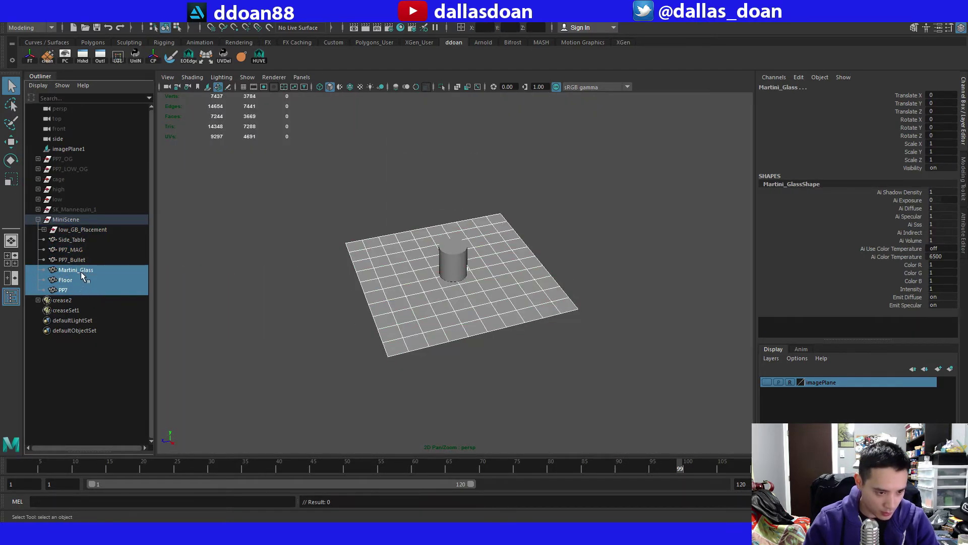
left_click(71, 249, "shift")
key("ctrl+h")
left_click(85, 229)
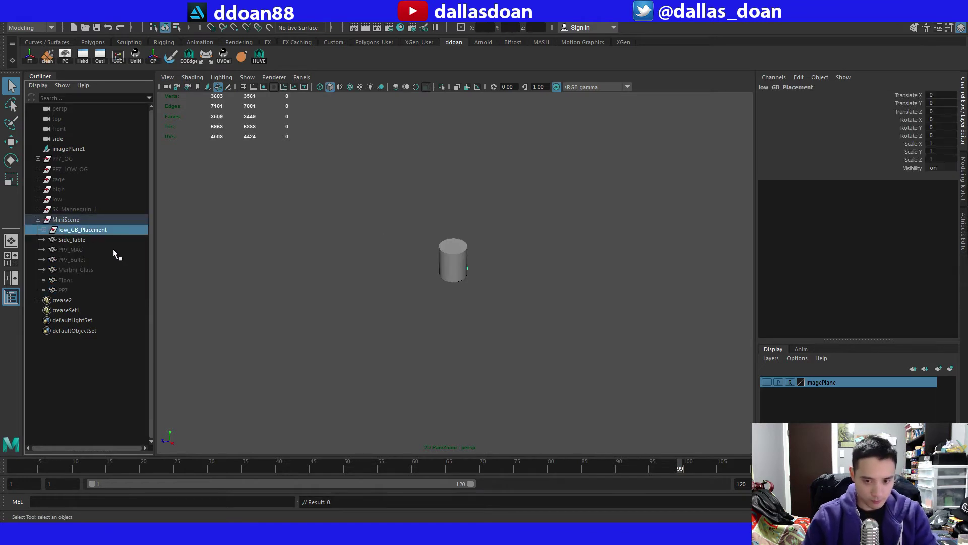
Select the Side_Table mesh, frame it in the view and activate the Move tool.
left_click(101, 240)
key("f")
key("w")
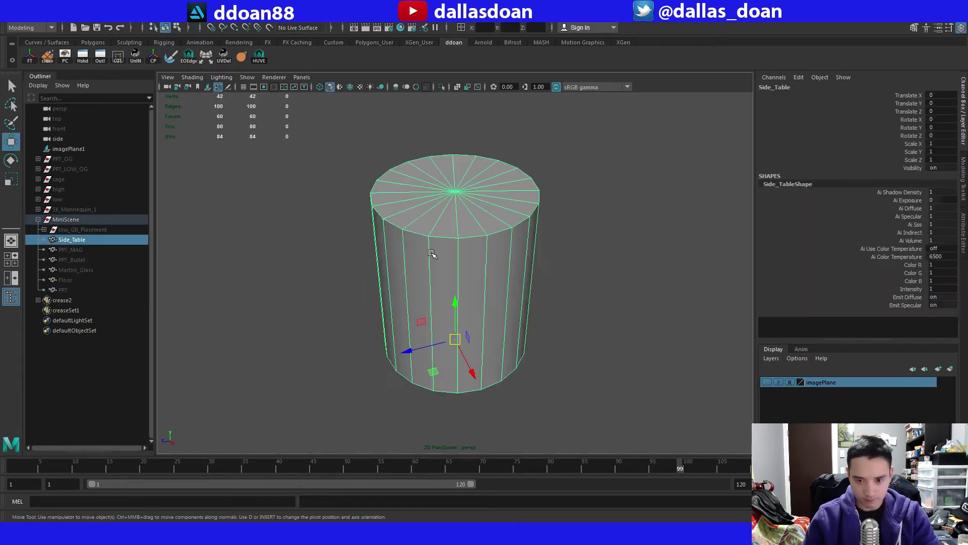
left_click(547, 289)
left_click_drag(471, 318, 472, 260, "alt")
left_click(481, 384)
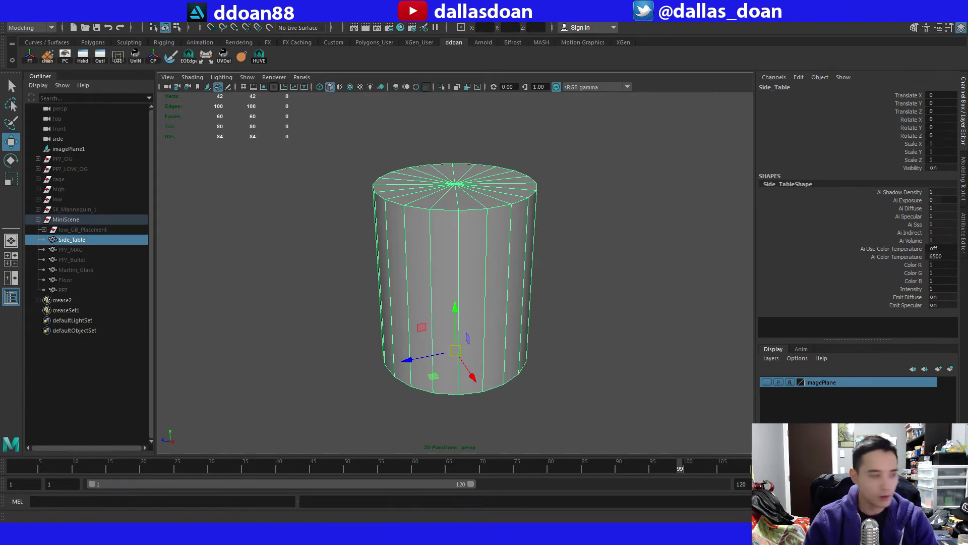
Bring up the round side table reference photo, examine its shape and move the photo clear of the modelling view.
left_click_drag(0, 111, 824, 83)
left_click(534, 203)
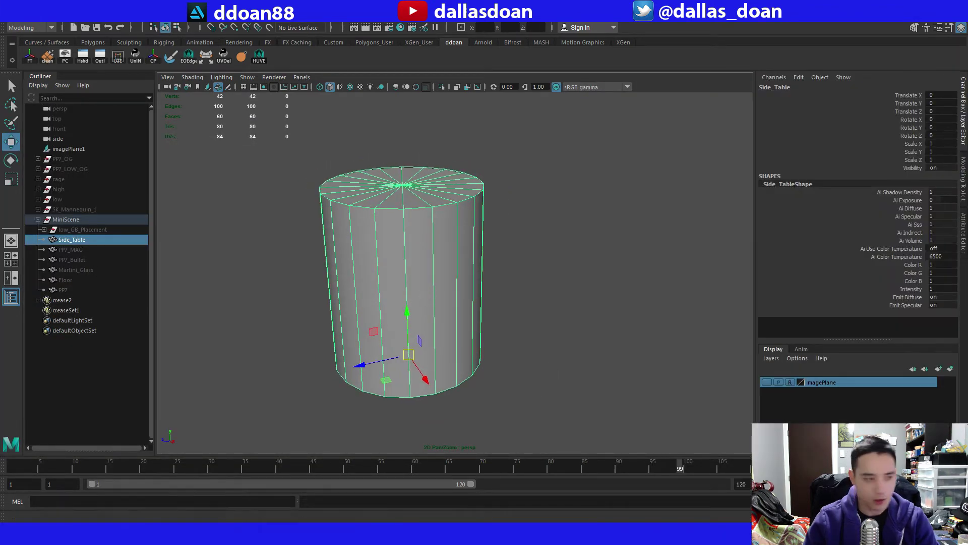
middle_click_drag(456, 339, 511, 337, "alt")
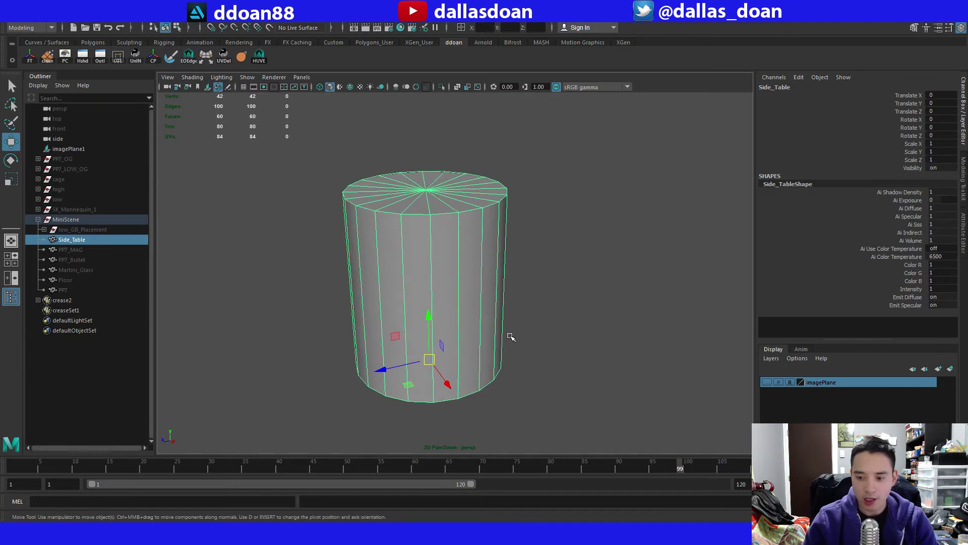
left_click_drag(511, 337, 514, 339, "alt")
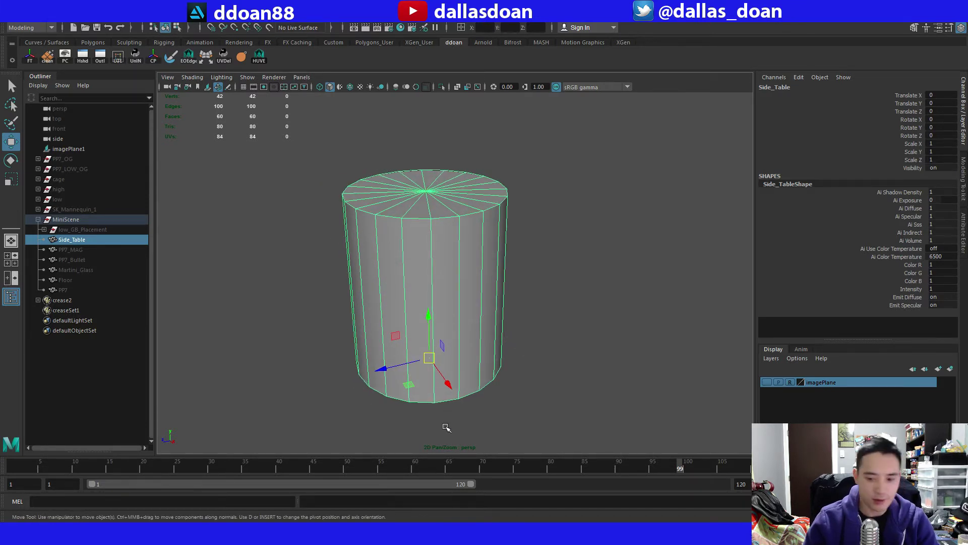
left_click(525, 533)
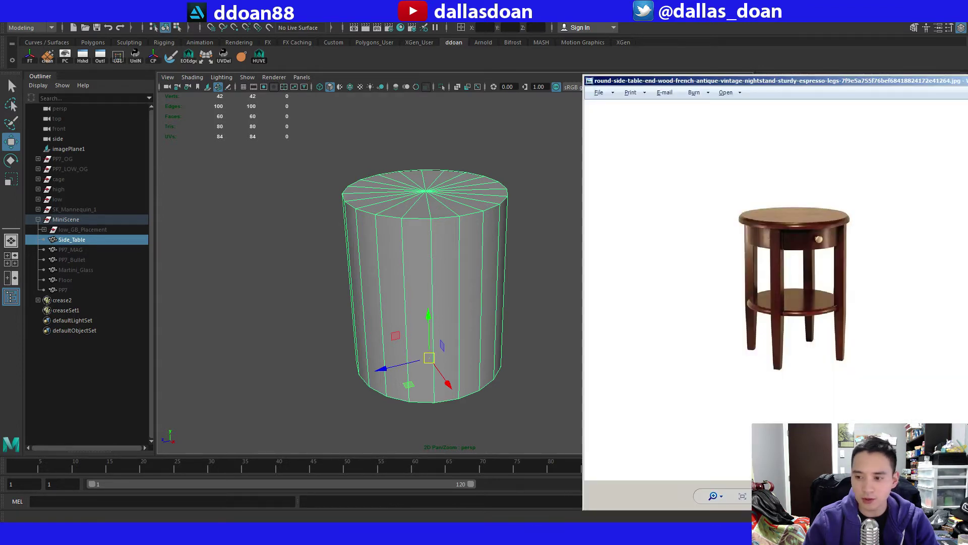
left_click(359, 445)
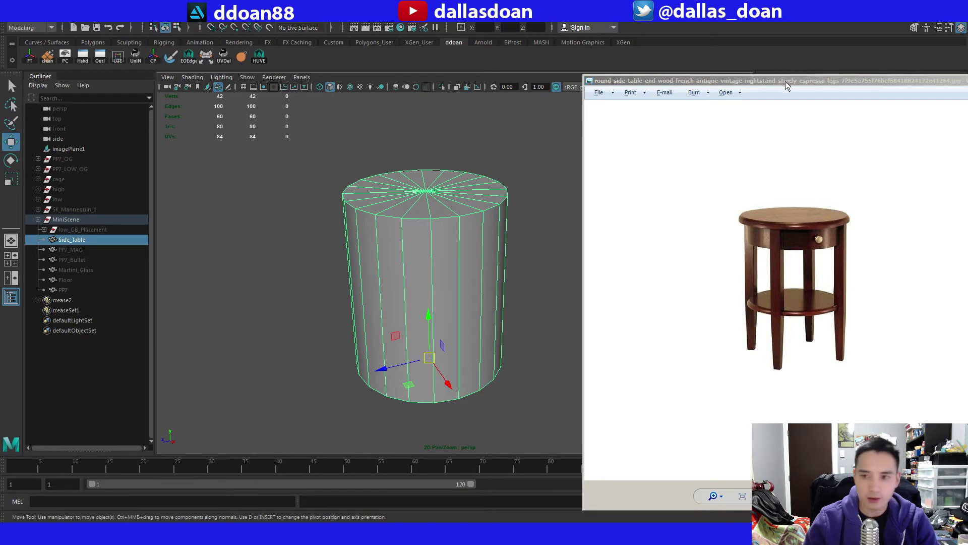
left_click_drag(786, 81, 0, 82)
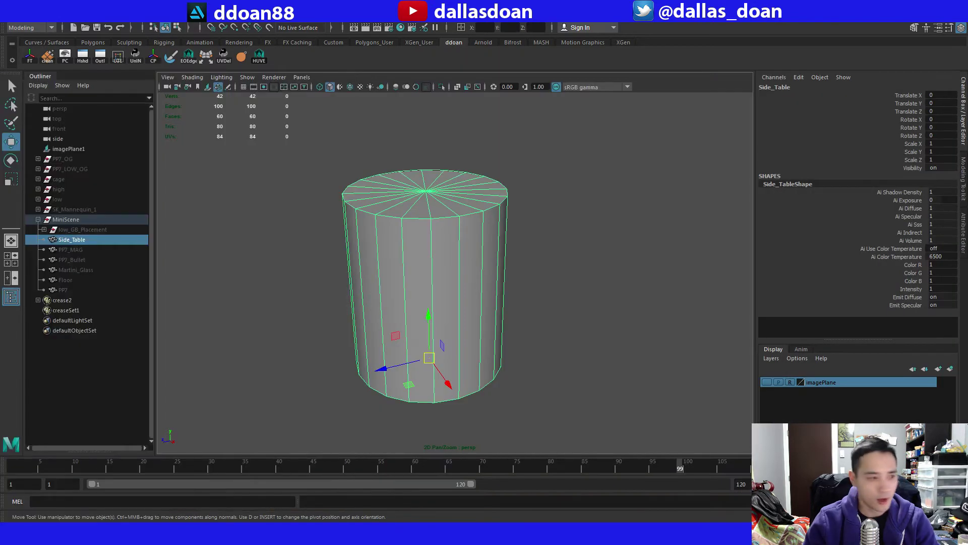
Unhide the SK_Mannequin_1 group as a scale reference and select the Side_Table mesh beside it.
left_click_drag(538, 248, 465, 226, "alt")
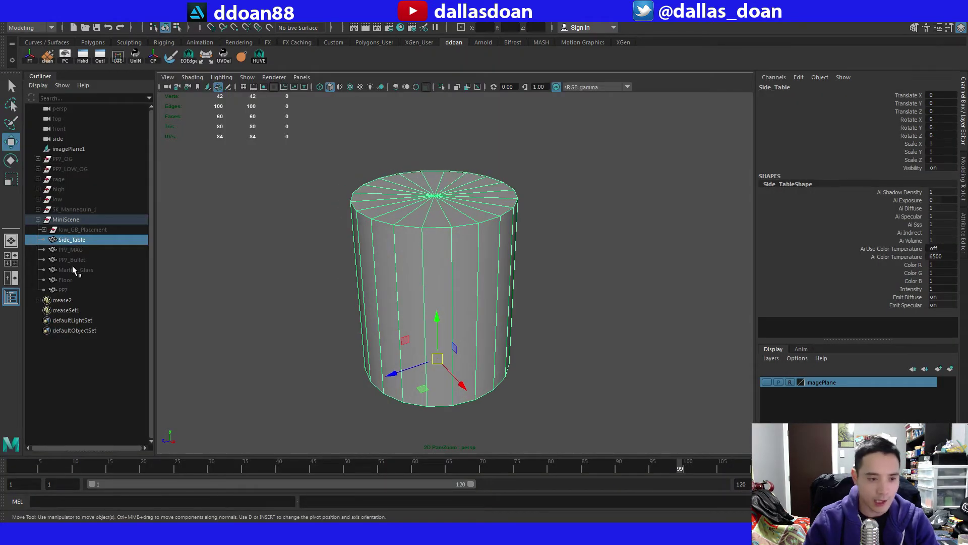
left_click(85, 209)
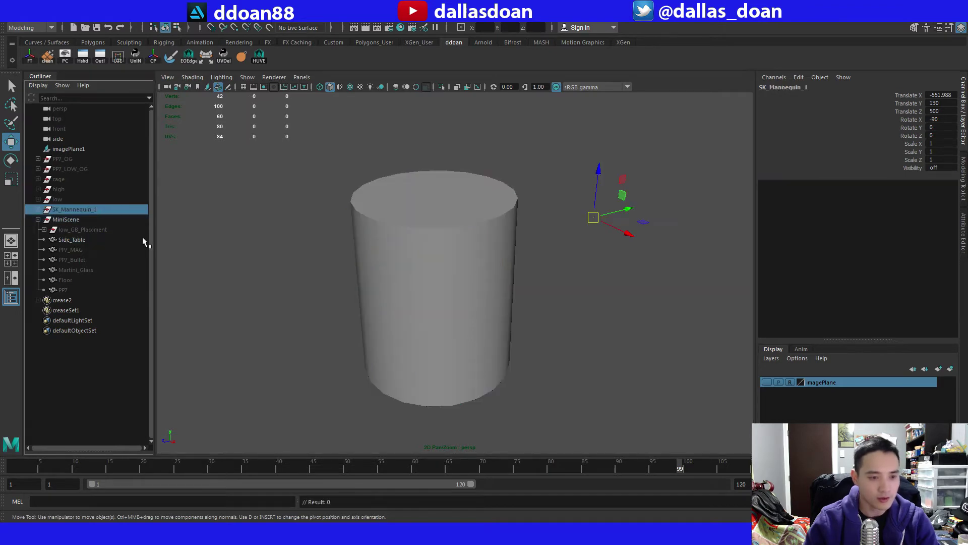
key("shift+h")
scroll(361, 250, "down", 3)
left_click_drag(368, 251, 391, 249, "alt")
left_click(383, 256)
scroll(387, 257, "down", 2)
scroll(383, 244, "up", 2)
scroll(392, 249, "down", 1)
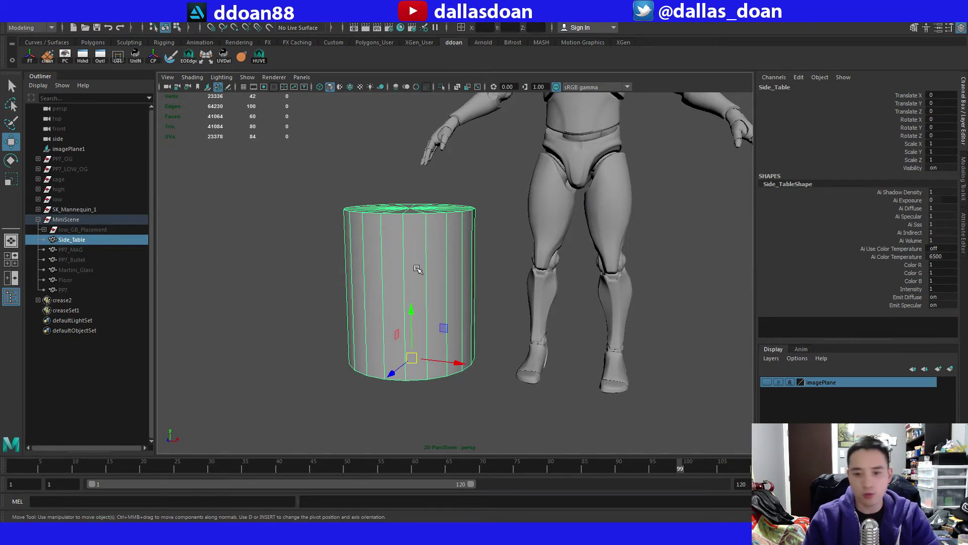
Scale the Side_Table cylinder down in height to about 0.803 in Y.
key("r")
left_click_drag(412, 313, 411, 323)
left_click_drag(511, 314, 515, 302, "alt")
left_click(425, 319)
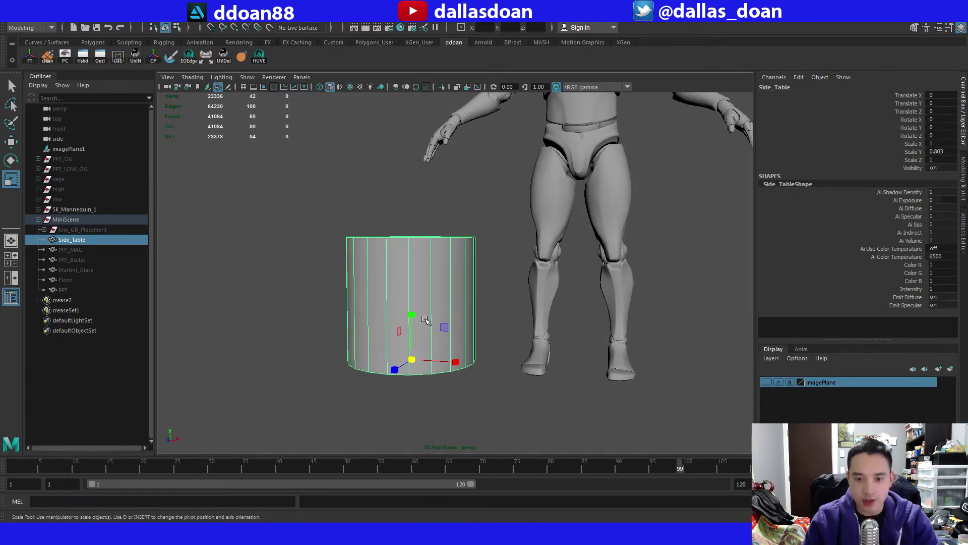
Narrow the Side_Table cylinder evenly to about 0.719 in X and Z, switch to the Move tool and frame it.
left_click_drag(413, 315, 404, 333, "ctrl")
mouse_move(459, 288)
left_mouse_down("alt")
mouse_move(454, 323)
mouse_move(467, 283)
left_mouse_up("alt")
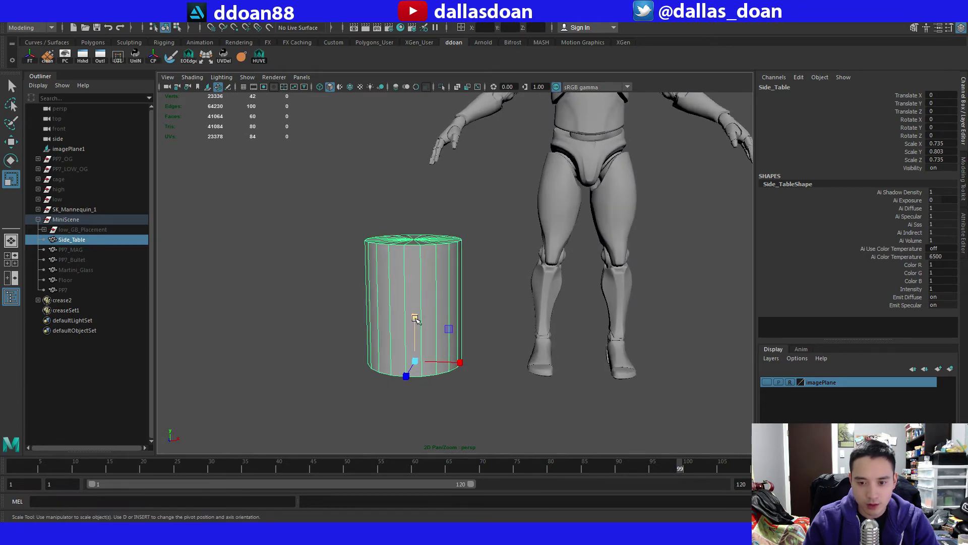
left_click_drag(415, 318, 414, 321, "ctrl")
left_click_drag(454, 277, 457, 300, "alt")
left_click(468, 297)
left_click(450, 279)
key("w")
key("f")
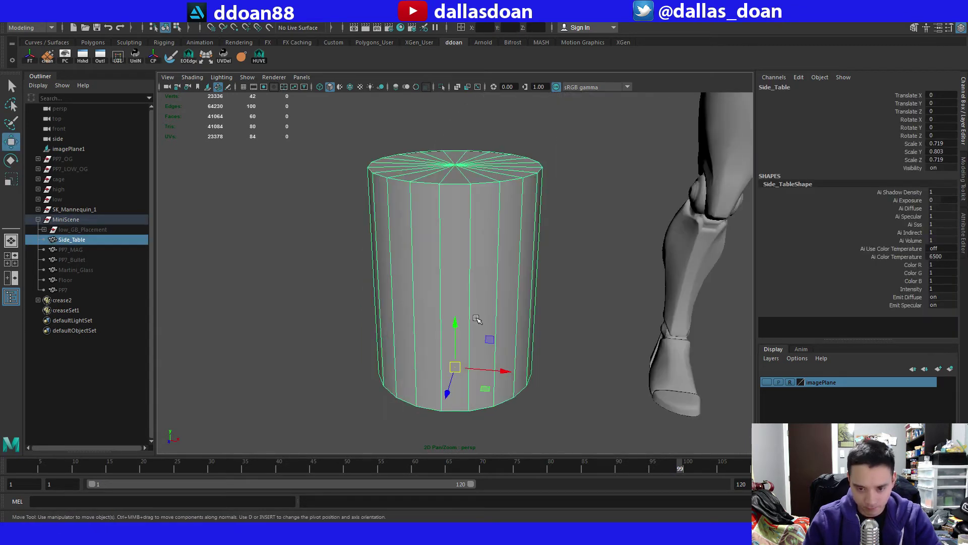
Unhide the MiniScene objects from PP7_MAG through PP7, keeping low_GB_Placement hidden.
scroll(477, 319, "down", 5)
left_click(77, 250)
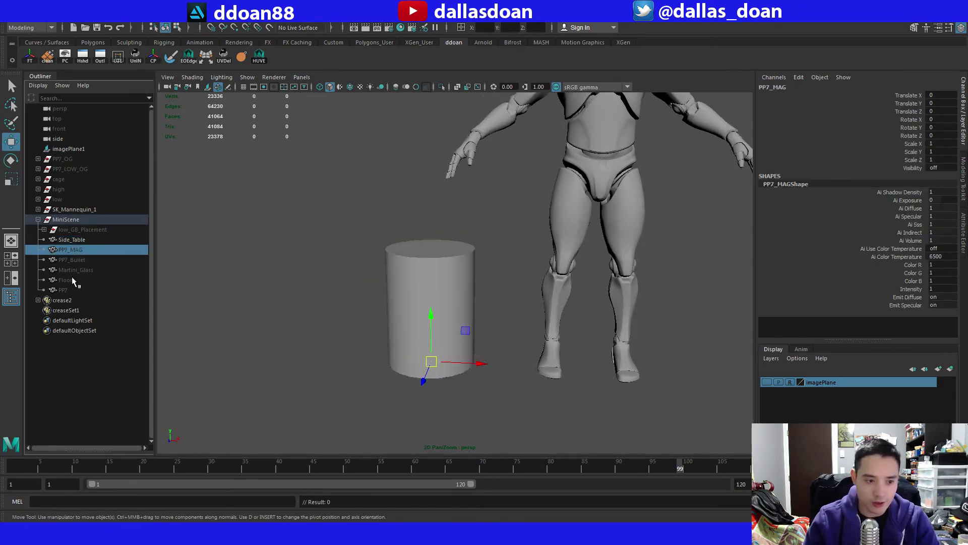
left_click(76, 289, "shift")
key("shift+h")
left_click(102, 229)
key("ctrl+h")
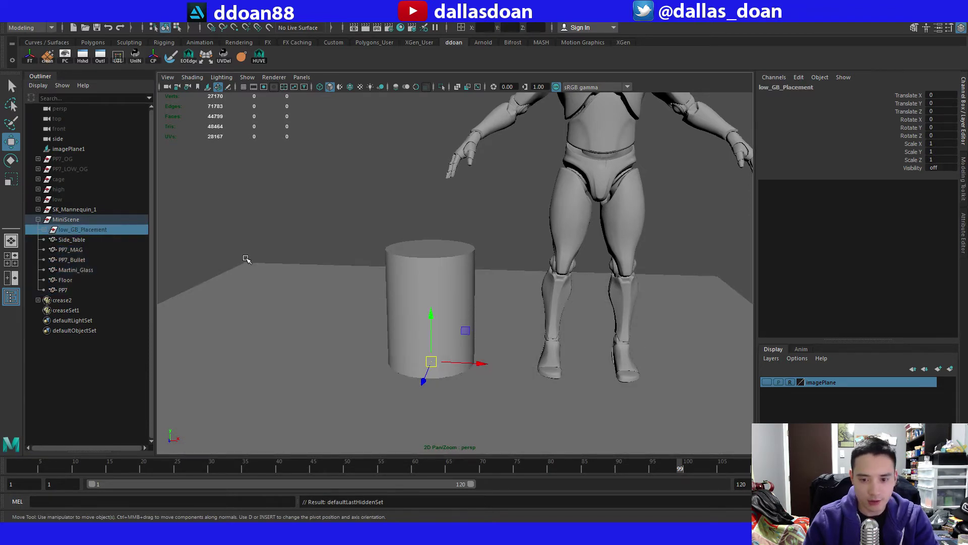
left_click(95, 240)
key("ctrl+z")
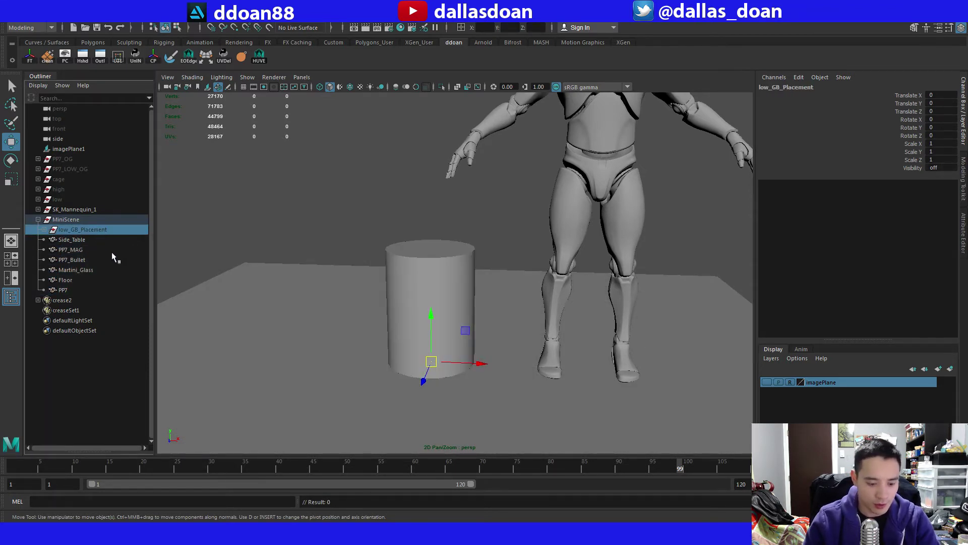
Hide the MiniScene objects from PP7_MAG through PP7 again.
left_click(86, 250)
left_click(80, 288, "shift")
key("ctrl+h")
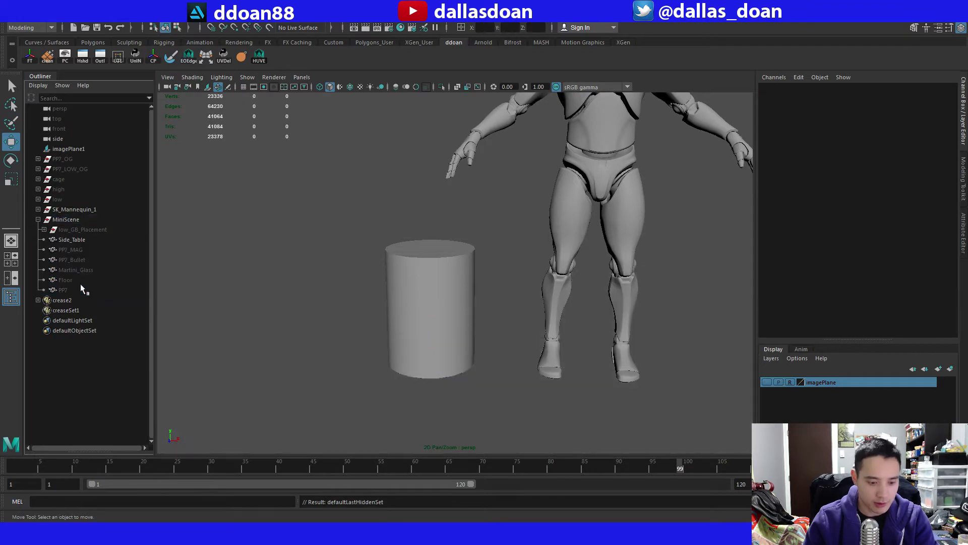
Select the Side_Table mesh and compare its proportions with the mannequin's legs.
left_click(396, 277)
key("f")
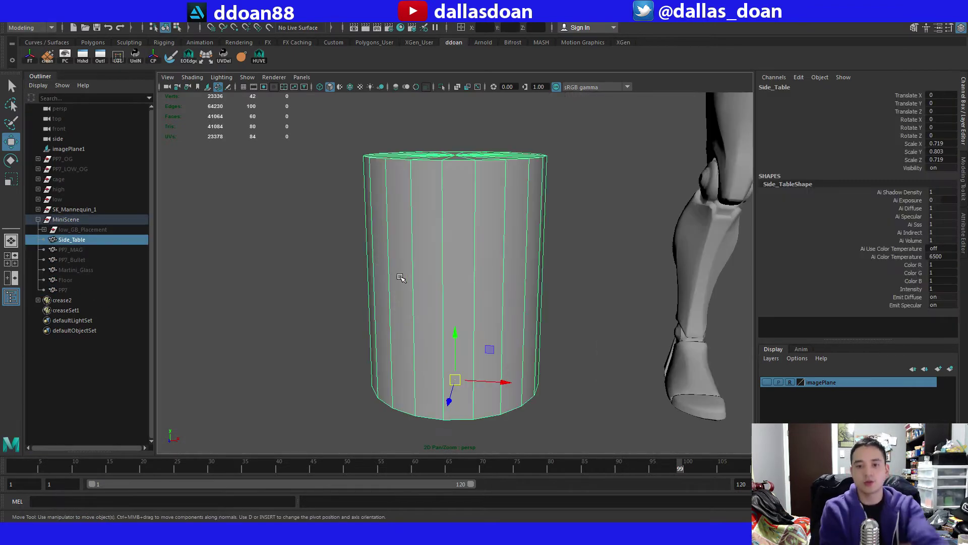
scroll(441, 288, "down", 4)
left_click_drag(447, 292, 462, 278, "alt")
scroll(435, 283, "up", 3)
key("ctrl+shift+f")
scroll(457, 272, "down", 2)
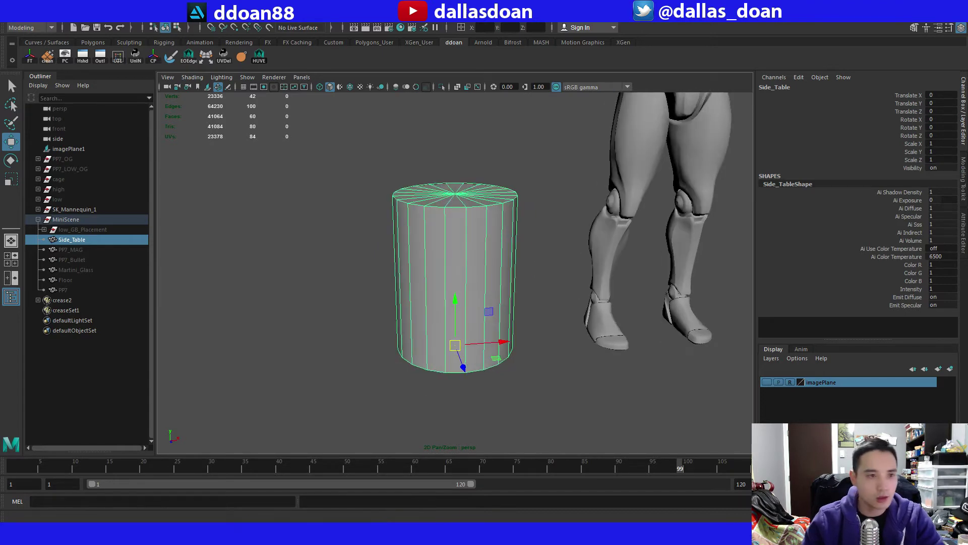
Start an FBX export of the selected Side_Table, switch to the Epic Games Launcher and launch the PP7 project.
left_click(12, 18)
left_click(45, 146)
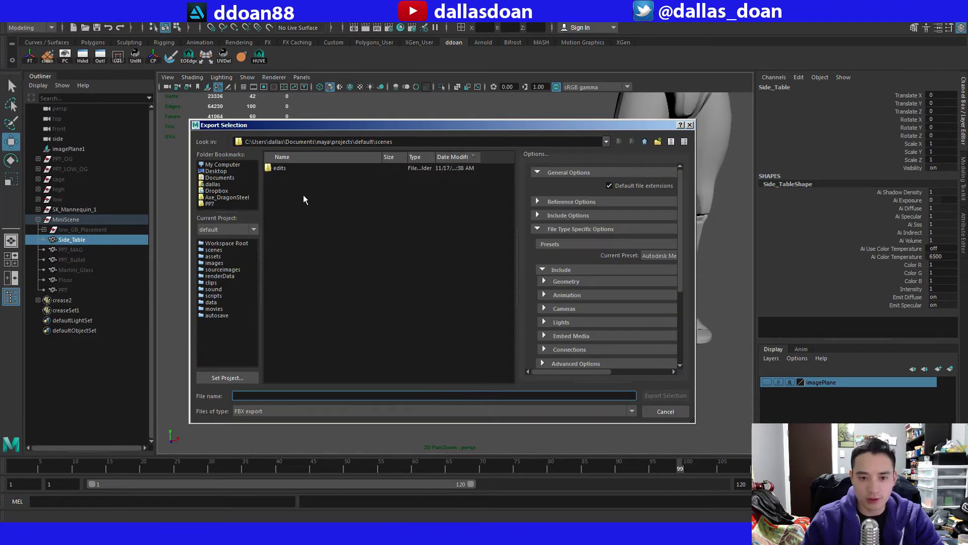
key("alt+Tab")
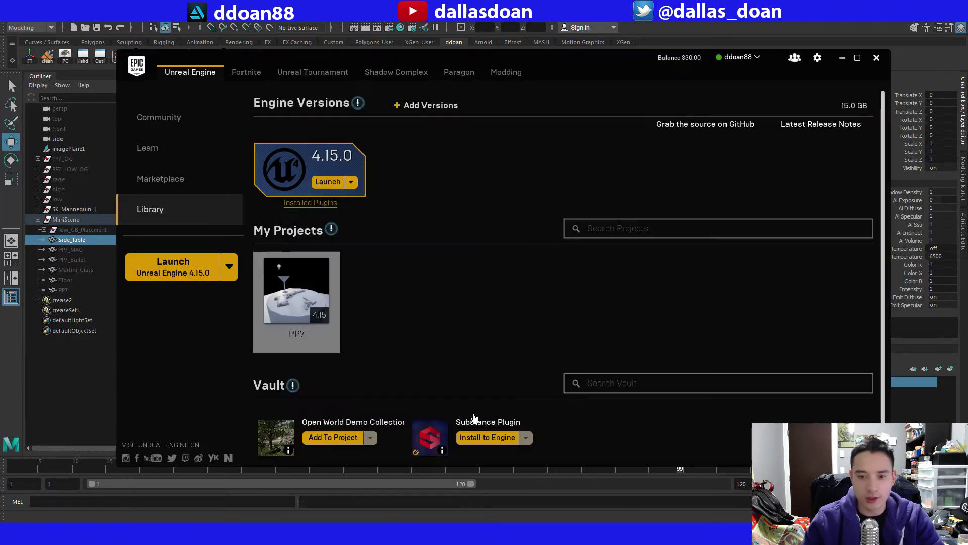
double_click(316, 282)
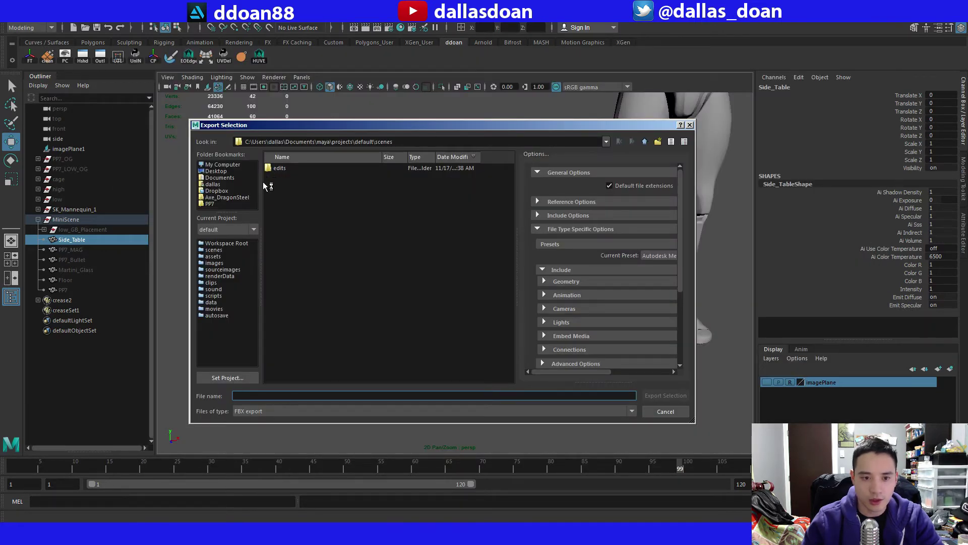
Export the selected table to the PP7 Meshes folder, replacing the existing Side_Table.fbx.
left_click(210, 204)
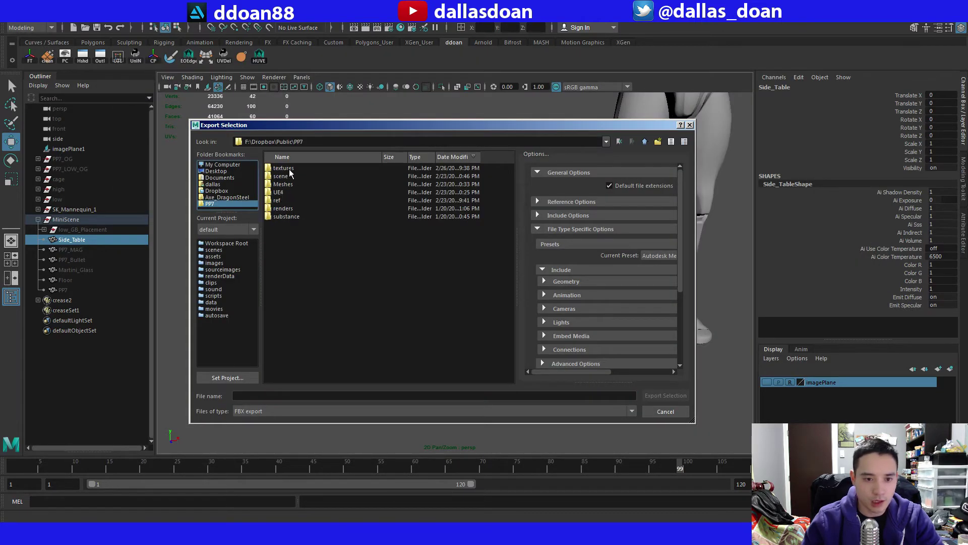
double_click(290, 184)
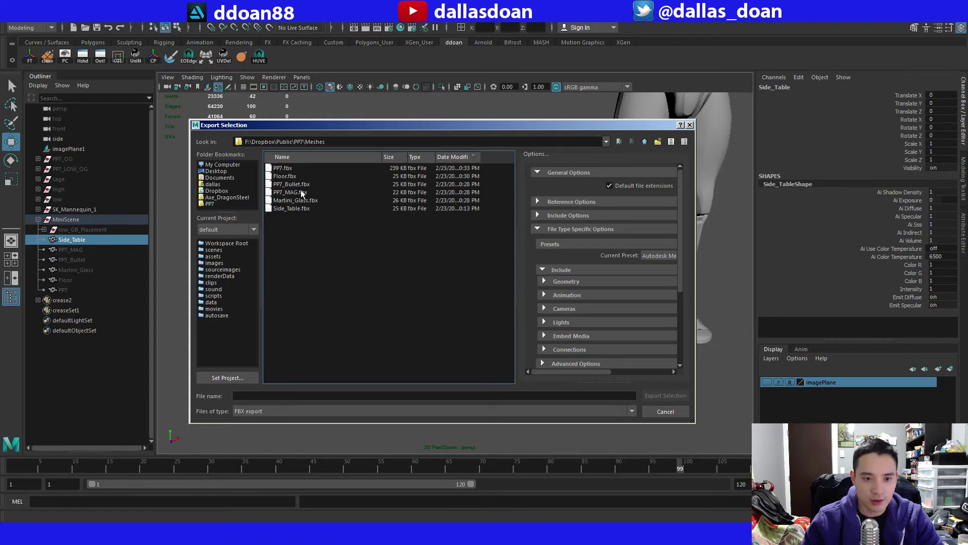
left_click(291, 208)
left_click(658, 395)
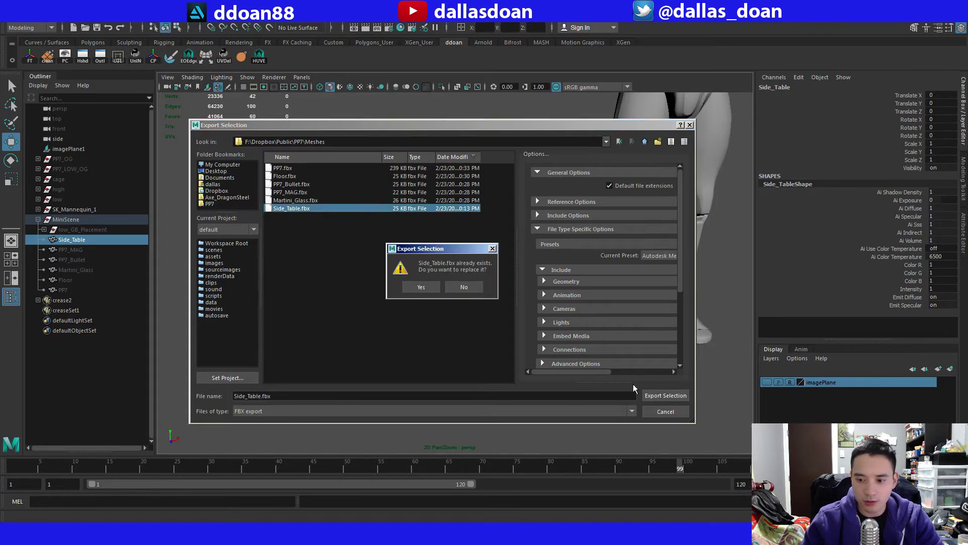
left_click(428, 288)
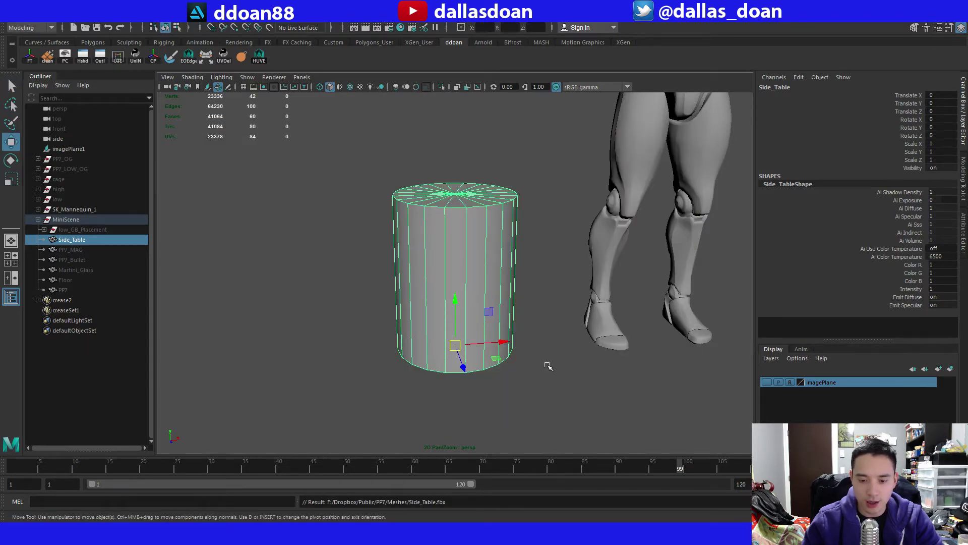
Launch the PP7 project from the Epic Games Launcher, show the root Content folder and open the editor's file commands.
left_click(520, 532)
double_click(300, 302)
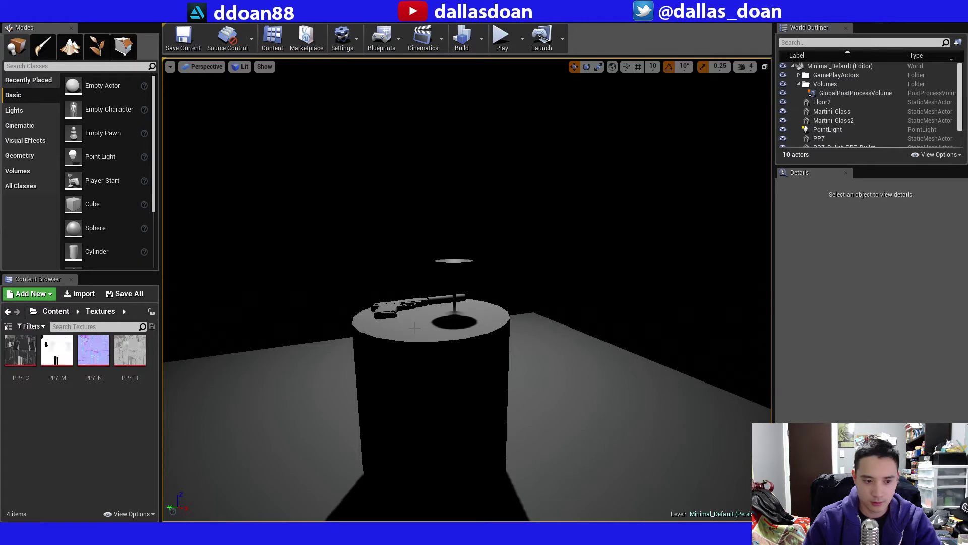
left_click(50, 312)
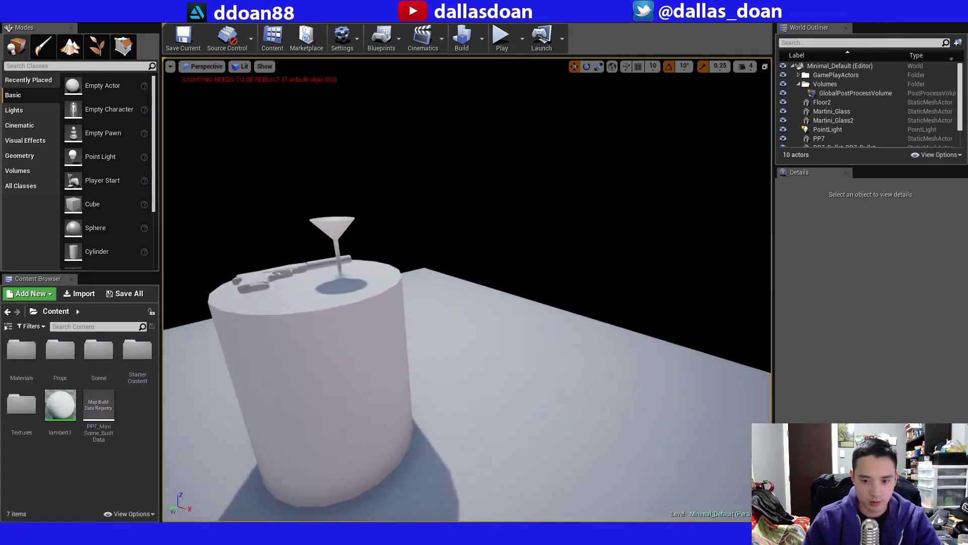
mouse_move(483, 365)
right_mouse_down()
mouse_move(383, 361)
mouse_move(444, 343)
mouse_move(504, 358)
mouse_move(483, 365)
right_mouse_up()
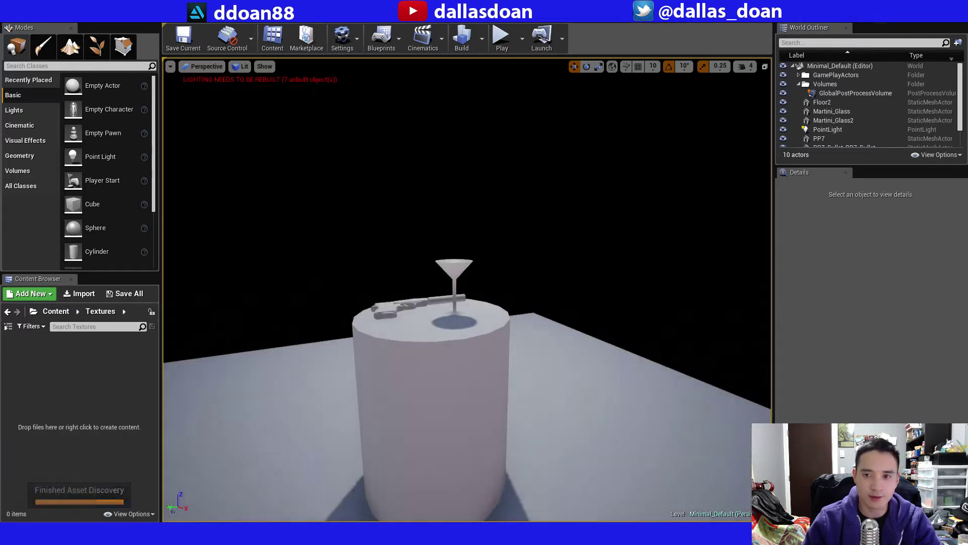
left_click(16, 23)
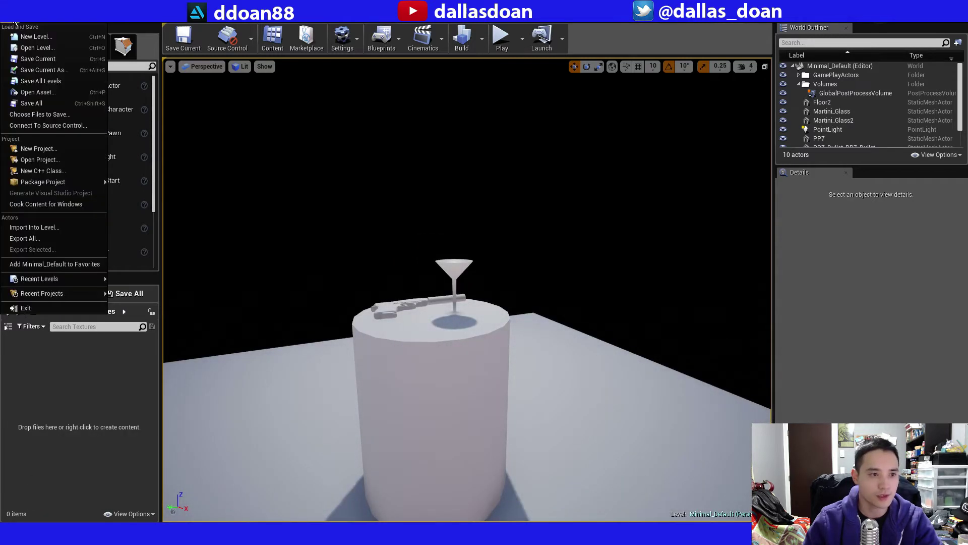
Open the PP7_MiniScene level from the Scene content folder.
left_click(47, 48)
double_click(417, 129)
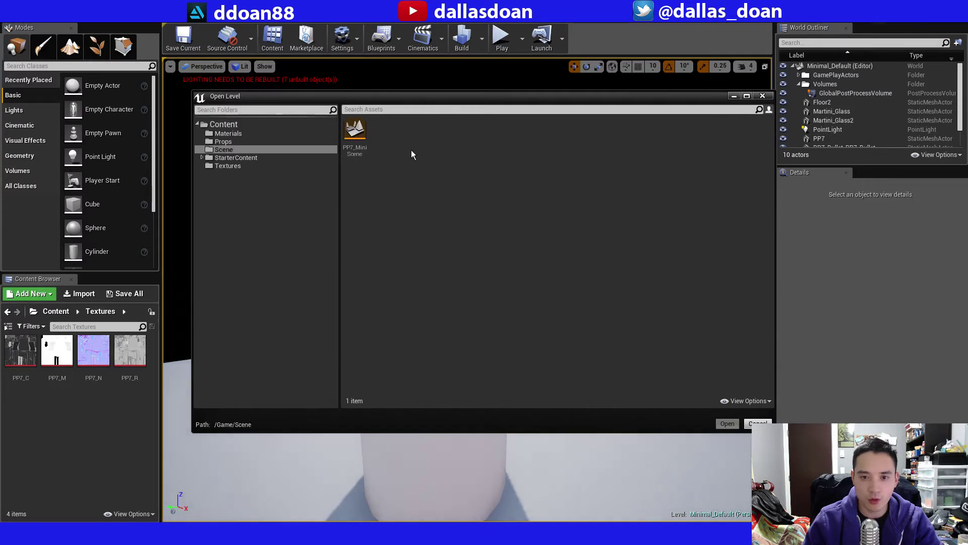
left_click(364, 156)
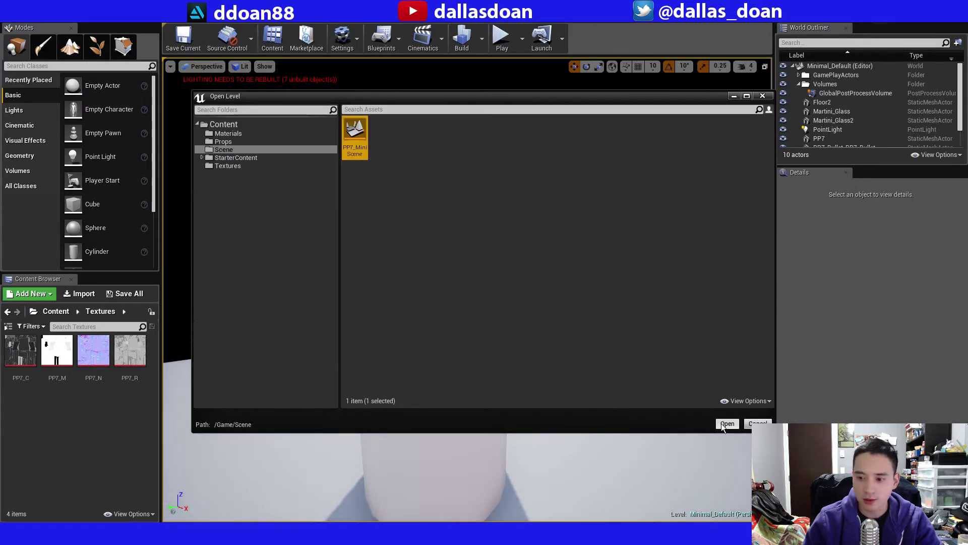
left_click(740, 401)
left_click(741, 401)
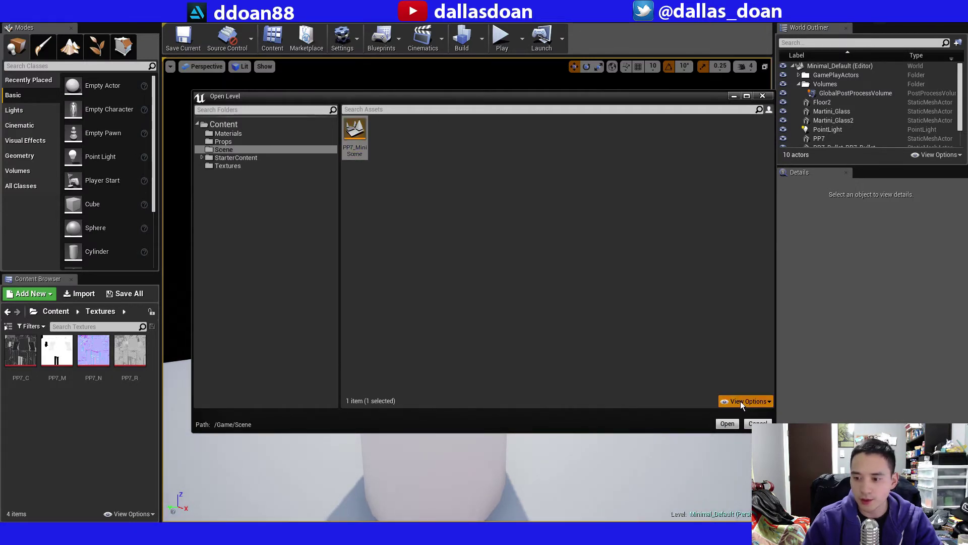
left_click(727, 423)
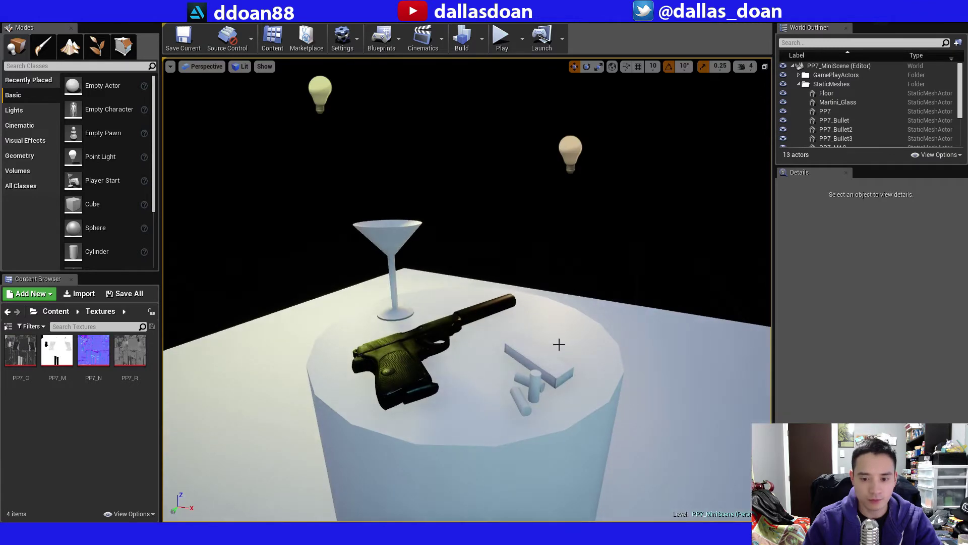
Select the side table in the scene and browse to the Props folder of the project content.
right_click_drag(560, 344, 559, 310)
left_click(449, 336)
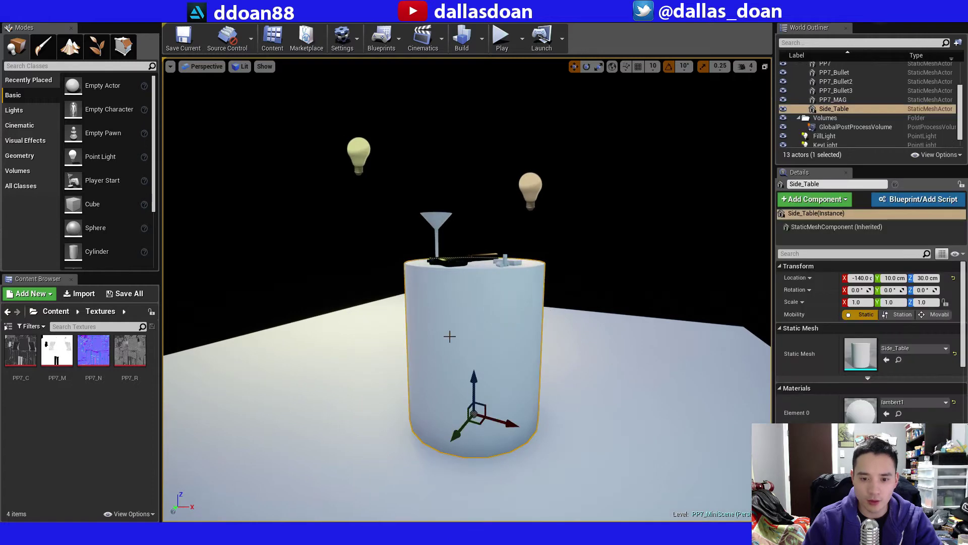
left_click(51, 311)
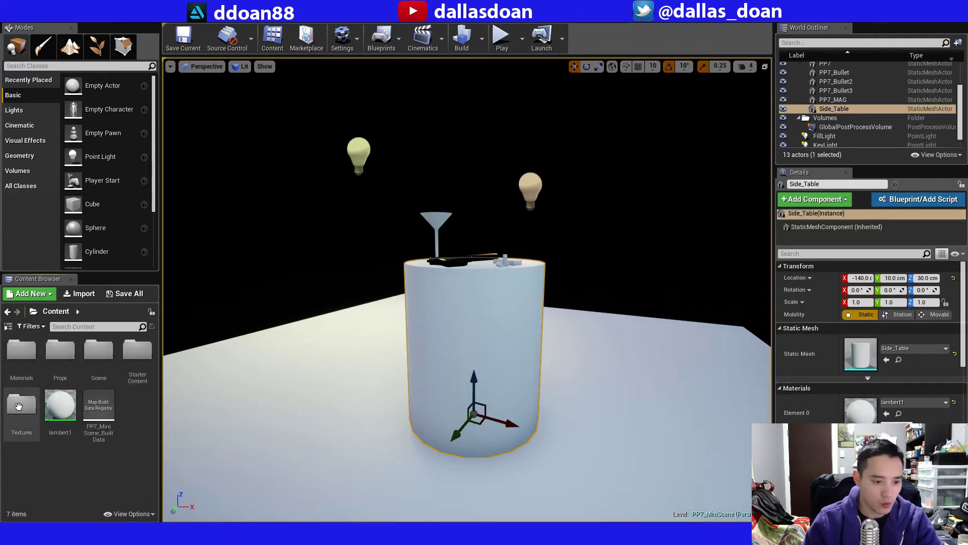
double_click(60, 350)
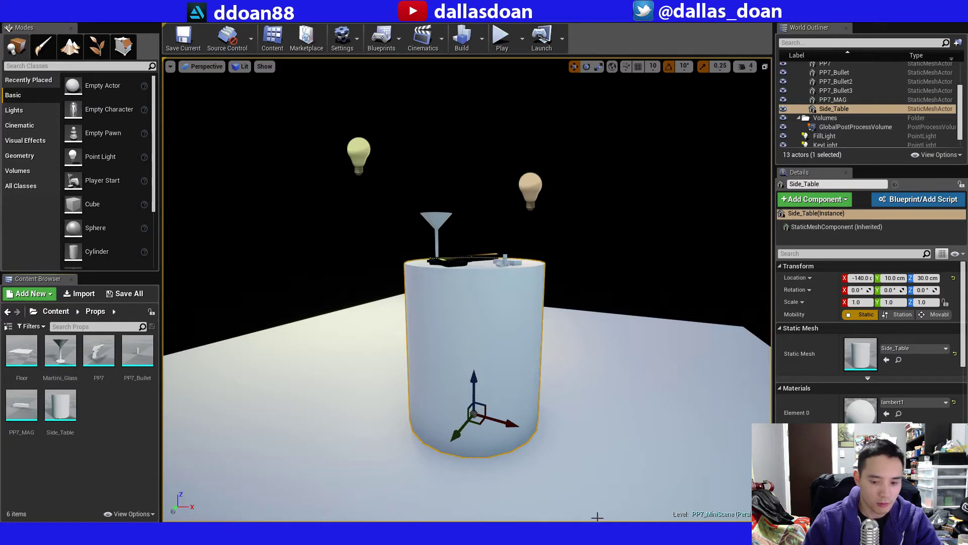
key("alt+Tab")
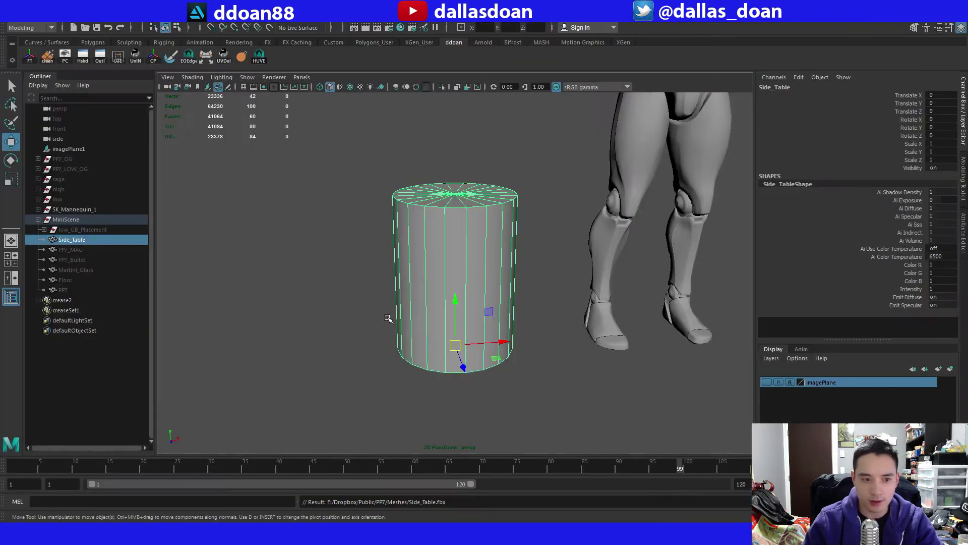
left_click(83, 248)
left_click(83, 240)
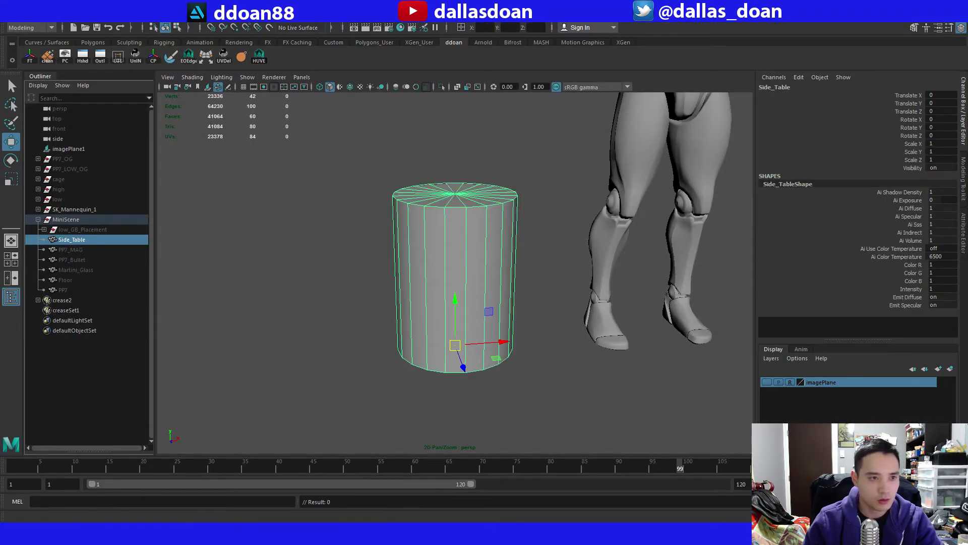
left_click(10, 18)
left_click(90, 146)
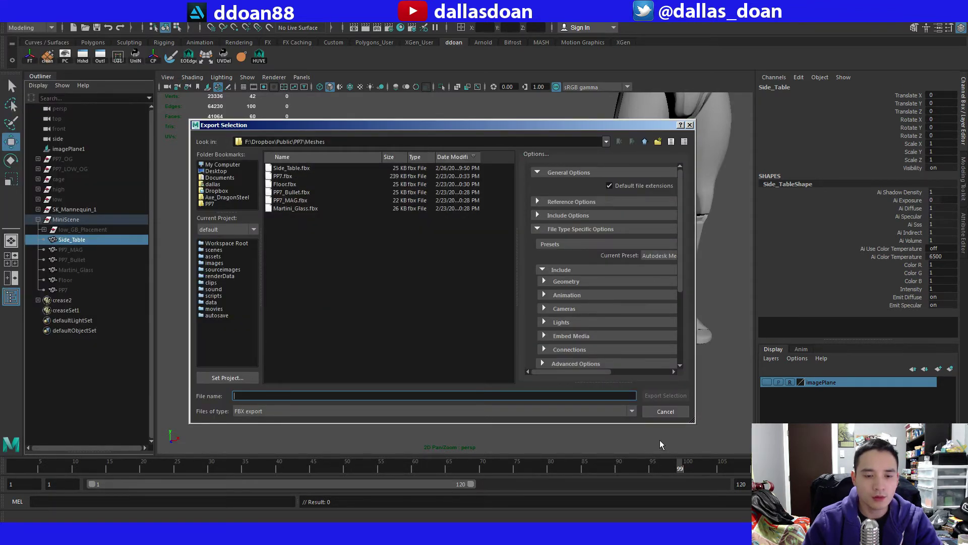
left_click(665, 411)
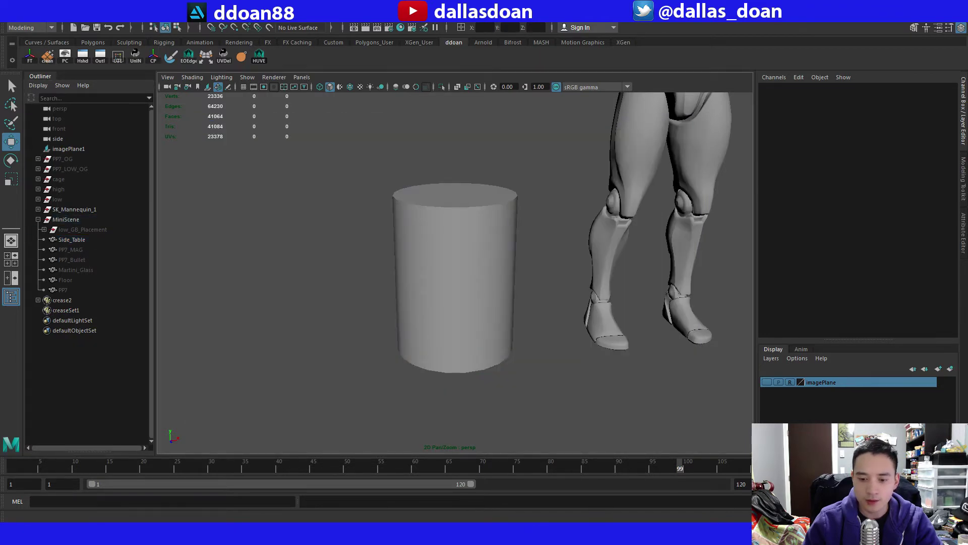
key("alt+Tab")
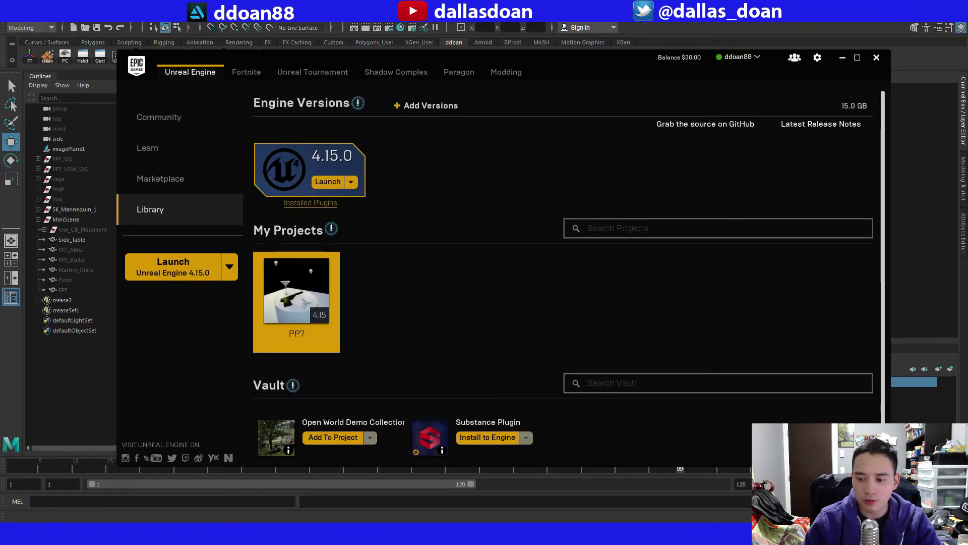
key("alt+Tab")
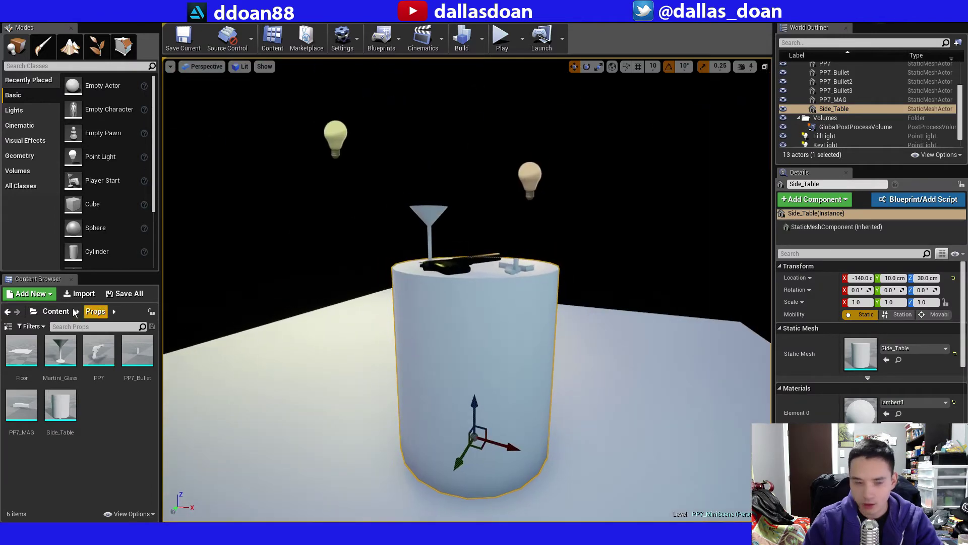
Reimport the Side_Table static mesh from its source file.
left_click(61, 412)
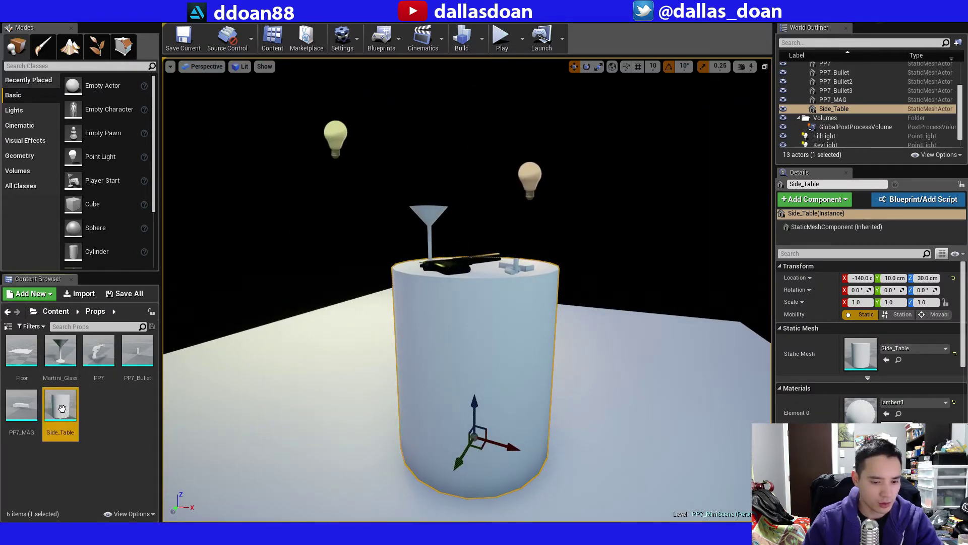
right_click(61, 408)
left_click(127, 184)
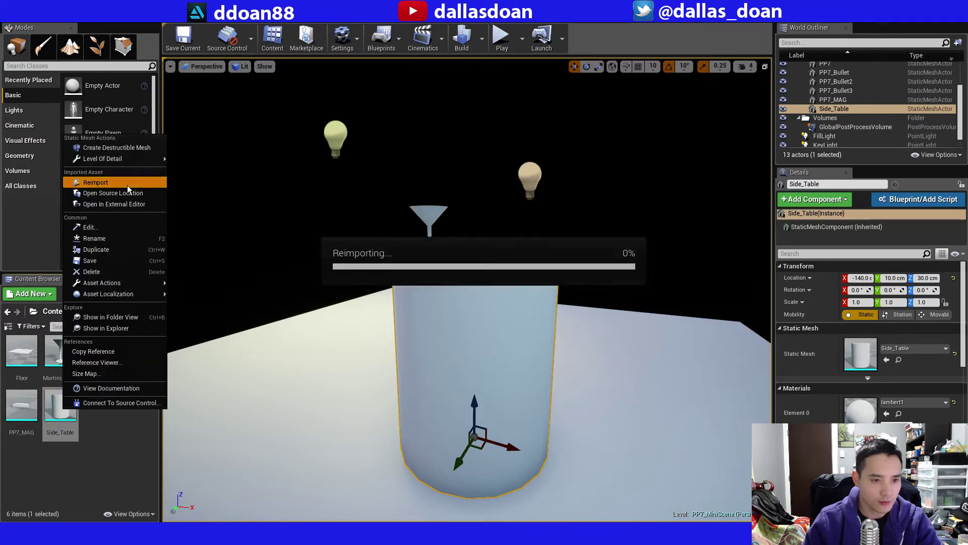
Lower the PP7 pistol onto the side table's top, to a Z location of about 90.2.
key("s")
right_click_drag(467, 290, 467, 265)
key("w")
key("s")
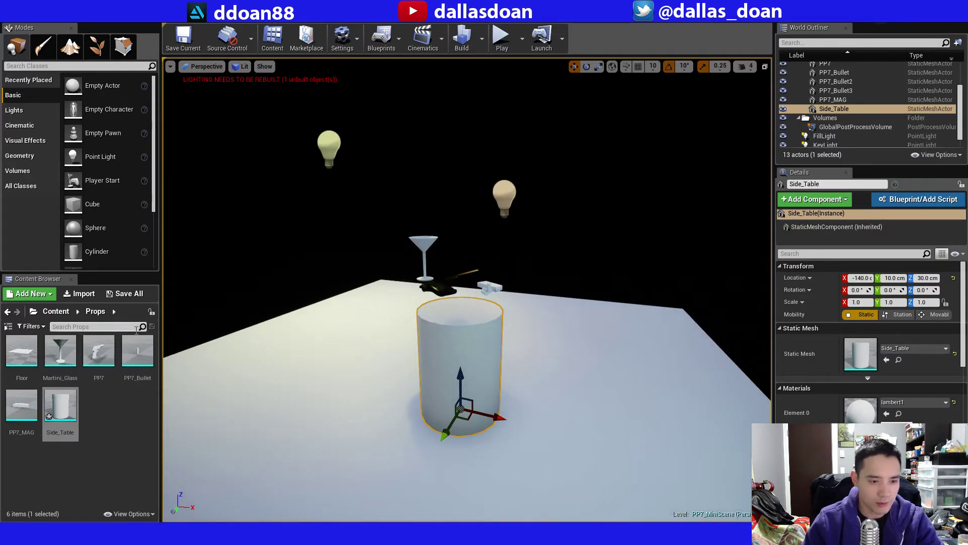
key("w")
mouse_move(434, 337)
right_mouse_down()
mouse_move(434, 303)
mouse_move(434, 337)
right_mouse_up()
key("s")
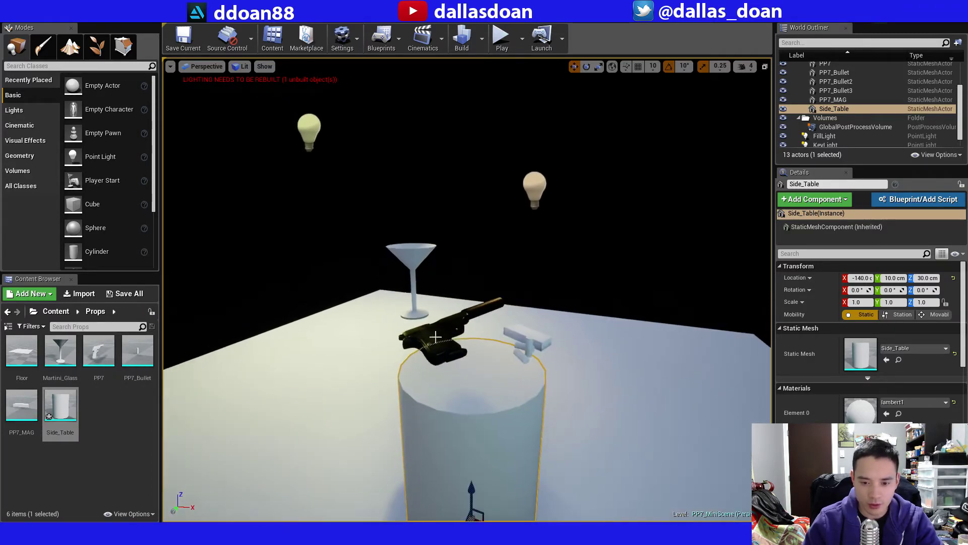
left_click(435, 339)
left_click_drag(450, 299, 443, 351)
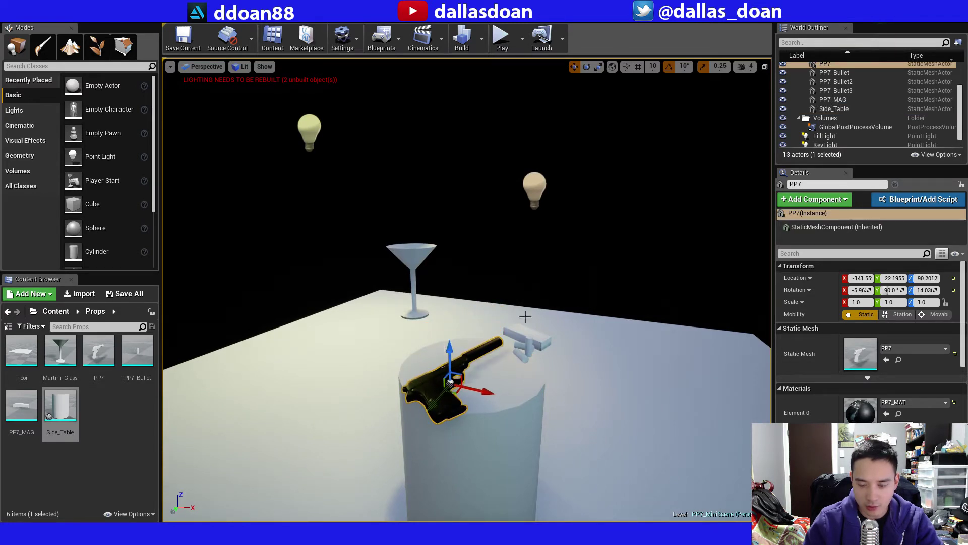
Lower the martini glass onto the tabletop at about Z 89.5 and shift it along X to about -156.3.
key("w")
mouse_move(525, 316)
right_mouse_down()
mouse_move(528, 344)
mouse_move(527, 306)
right_mouse_up()
key("s")
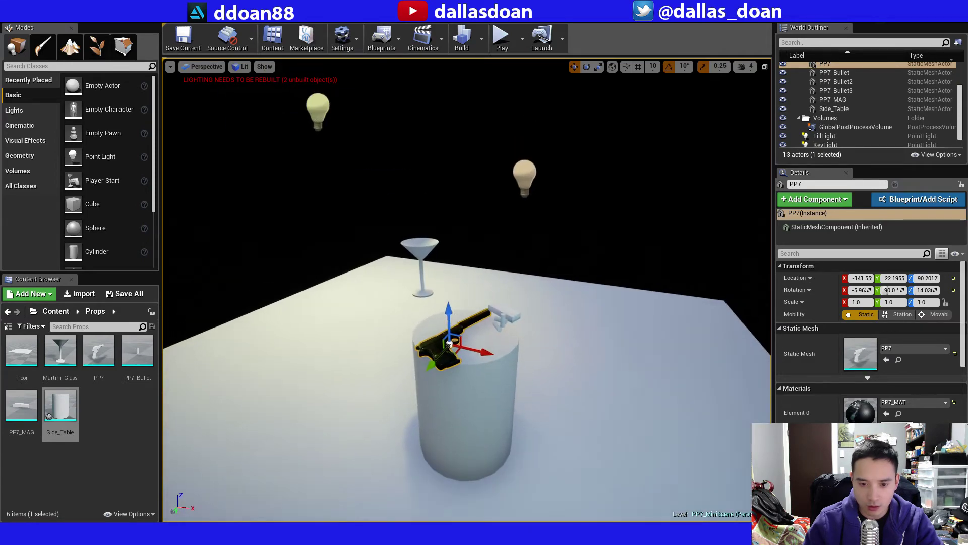
left_click(425, 290)
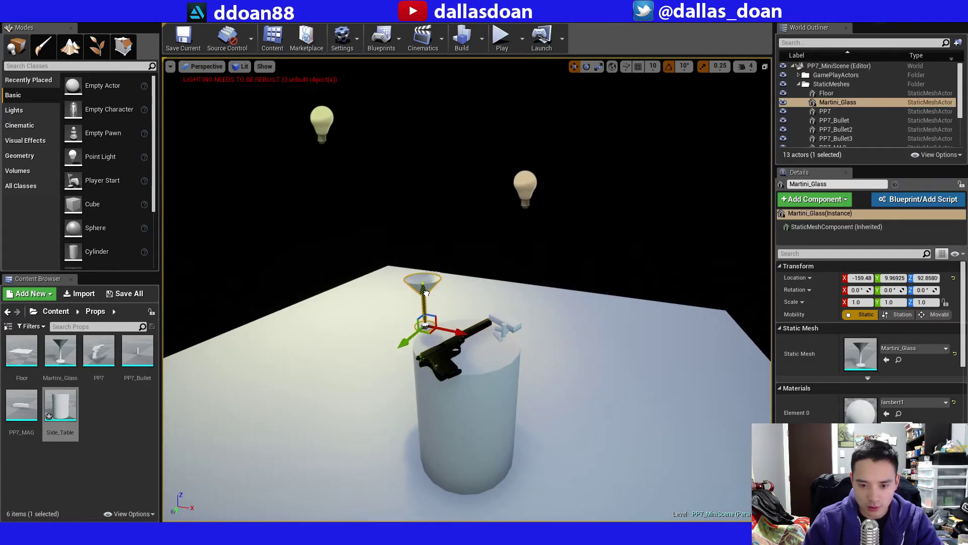
left_click_drag(426, 293, 426, 296)
key("f")
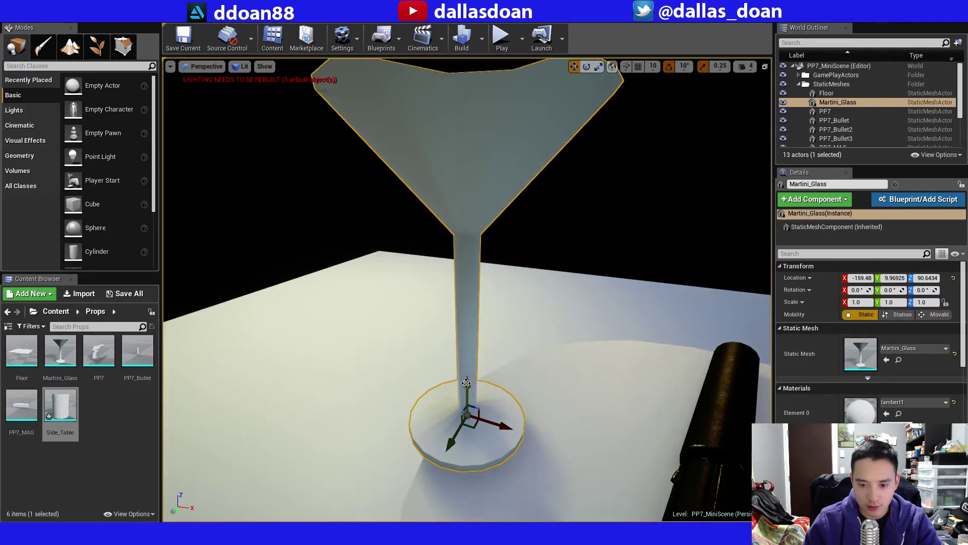
left_click_drag(466, 384, 464, 395)
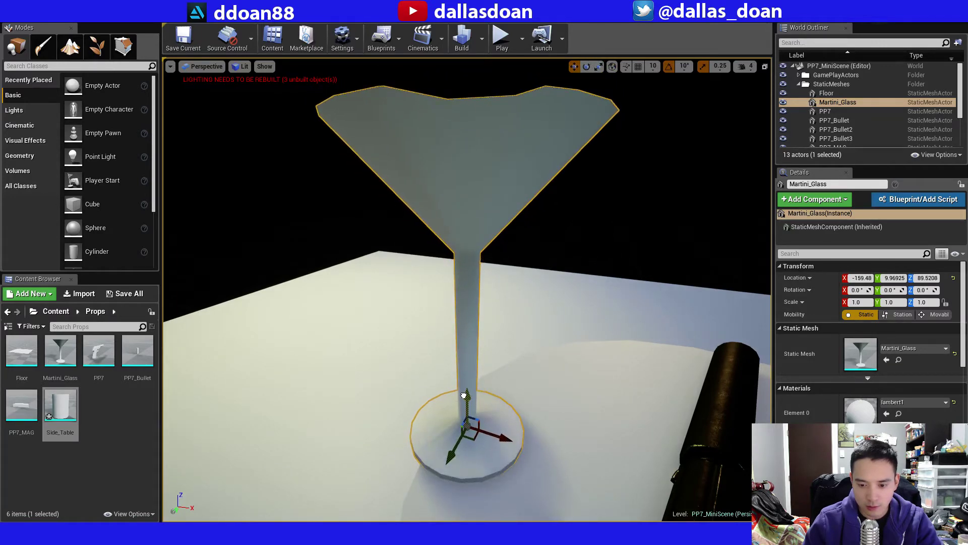
left_click_drag(503, 438, 545, 452)
Select the magazine together with all three bullets and move the group down onto the tabletop beside the pistol.
key("s")
right_click_drag(545, 452, 525, 454)
key("w")
key("w")
left_click(482, 308)
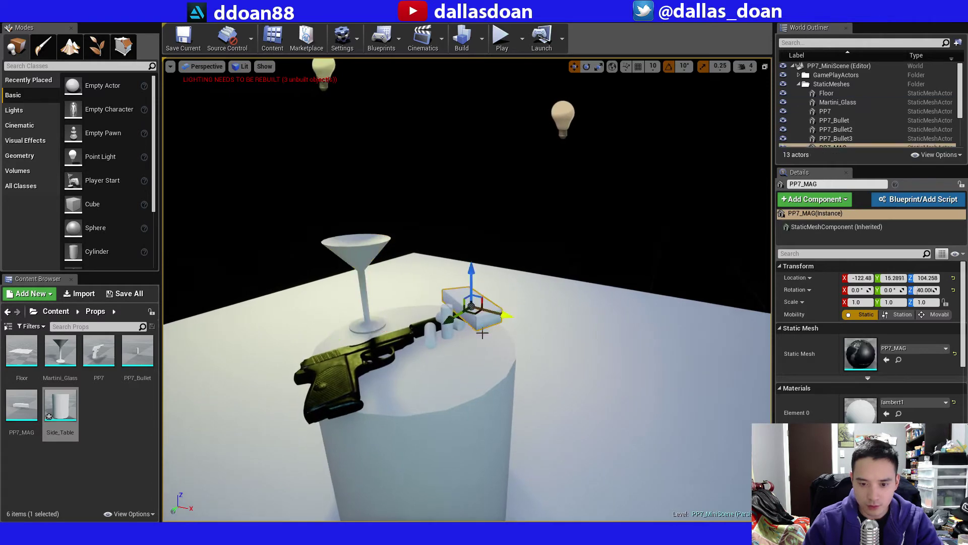
left_click(449, 325, "ctrl")
left_click(459, 323, "ctrl")
left_click(460, 333, "ctrl")
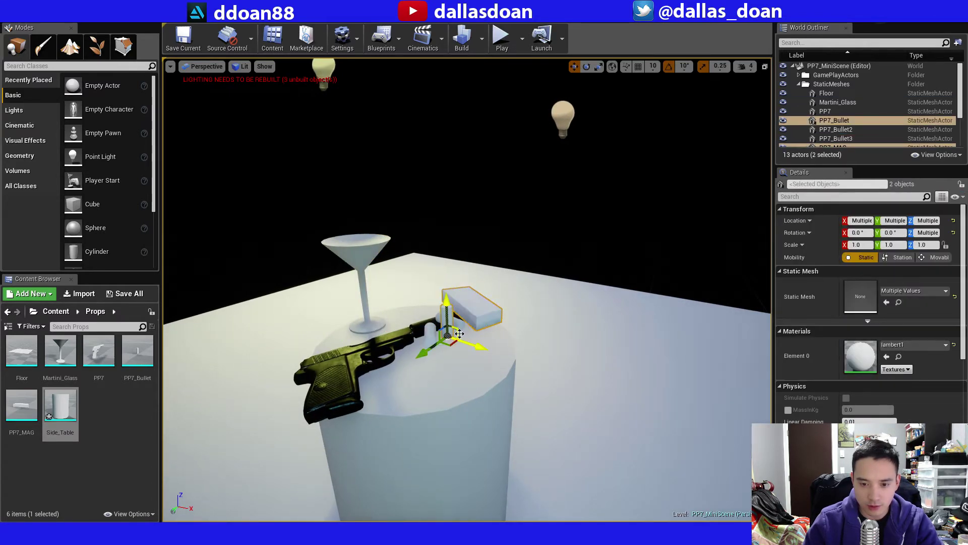
key("w")
mouse_move(460, 333)
right_mouse_down()
mouse_move(449, 322)
mouse_move(464, 328)
right_mouse_up()
key("s")
key("a")
key("d")
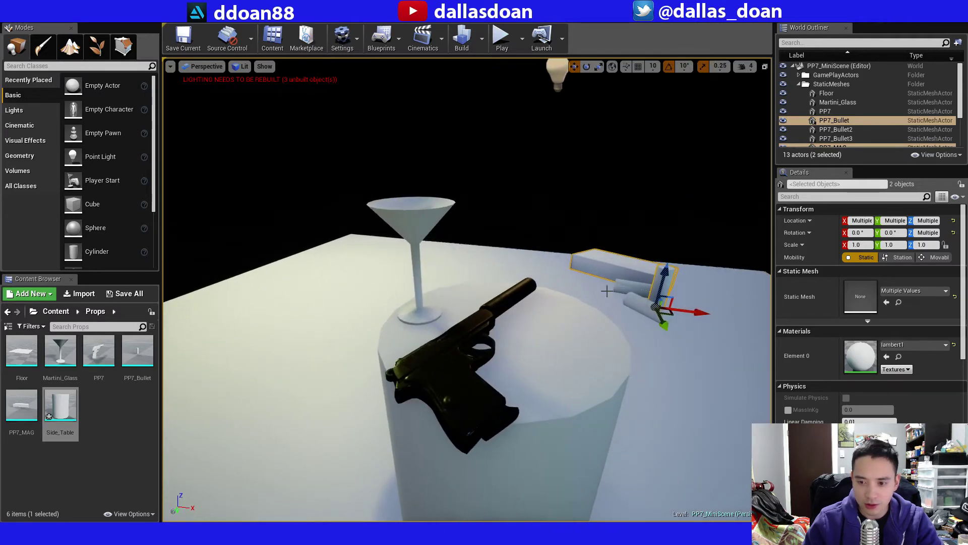
left_click(619, 286, "ctrl")
left_click(643, 314, "ctrl")
left_click_drag(635, 270, 565, 405)
left_click_drag(610, 382, 617, 383)
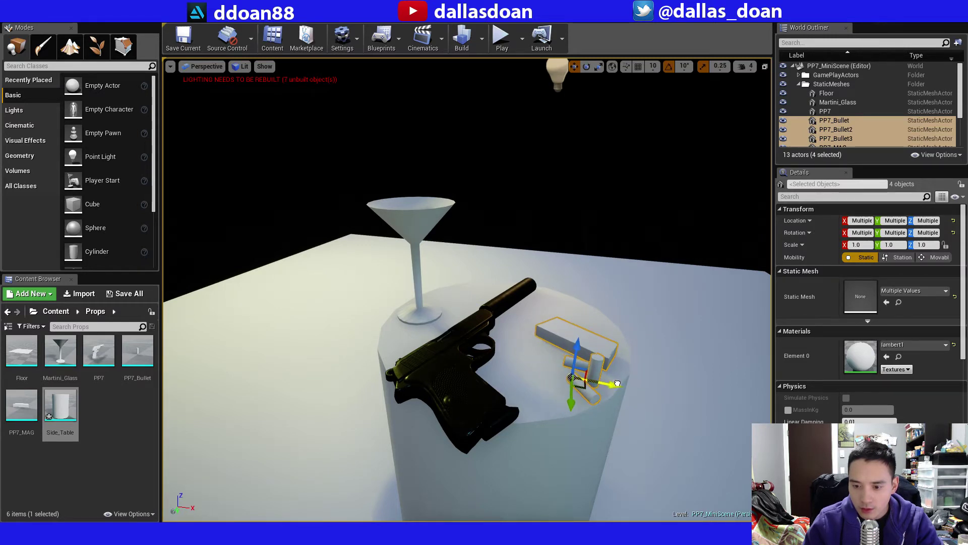
left_click_drag(567, 406, 565, 399)
Shift the PP7 pistol along Y to about 19.7 and raise it slightly to about Z 90.6.
key("f")
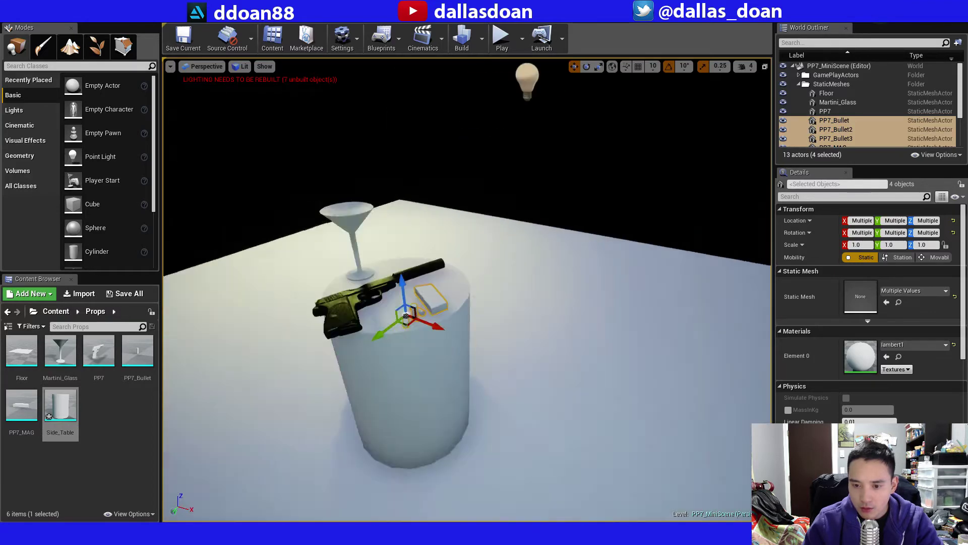
left_click(465, 285)
key("f")
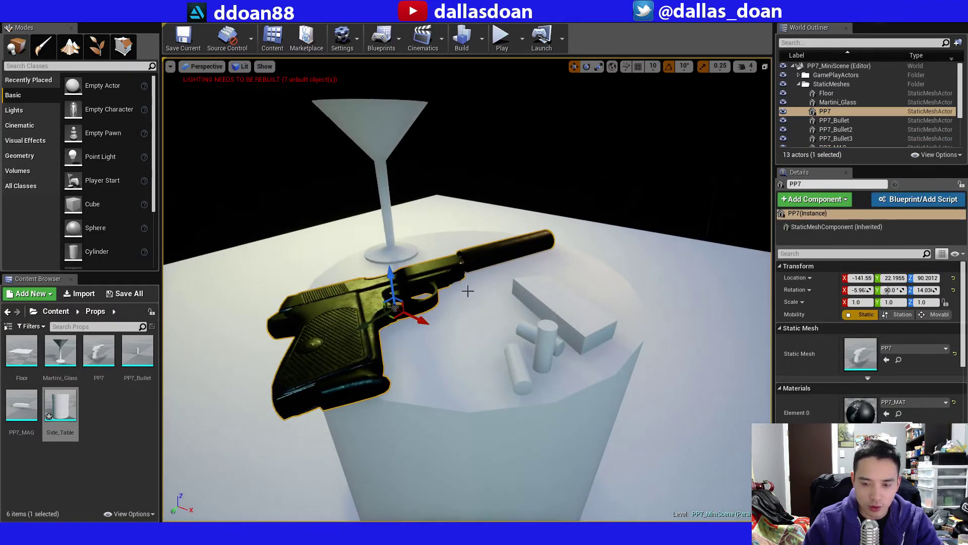
left_click_drag(368, 322, 386, 312)
left_click_drag(407, 269, 407, 264)
Examine from several angles how the pistol, glass, magazine and bullets sit on the table.
right_click_drag(477, 279, 442, 279, "alt")
left_click(518, 169)
right_click_drag(518, 169, 524, 212)
key("d")
key("s")
key("w")
key("d")
key("s")
key("w")
key("s")
key("d")
key("w")
scroll(523, 199, "down", 6)
Move the martini glass inward on the tabletop, to about Y 7.4, and clear the selection.
left_click(384, 337)
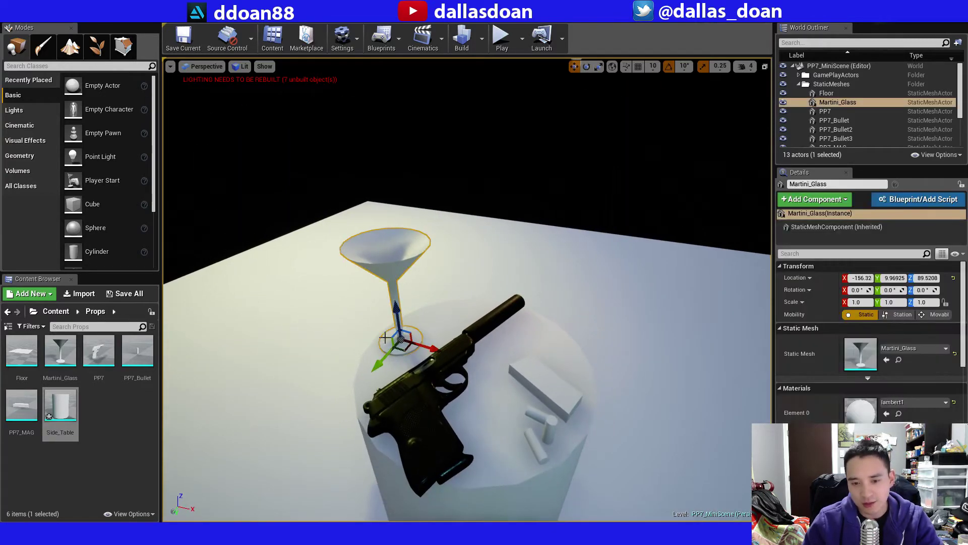
left_click_drag(380, 366, 426, 343)
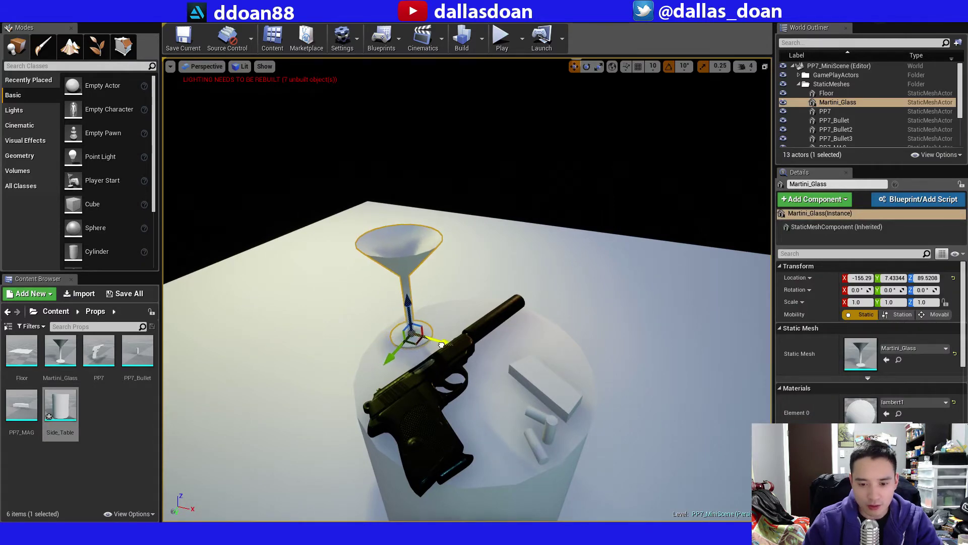
mouse_move(502, 218)
right_mouse_down()
mouse_move(503, 237)
mouse_move(501, 205)
right_mouse_up()
key("Escape")
Move the PP7 pistol further onto the tabletop along Y to about 16.8 and deselect it.
key("w")
key("s")
key("w")
key("s")
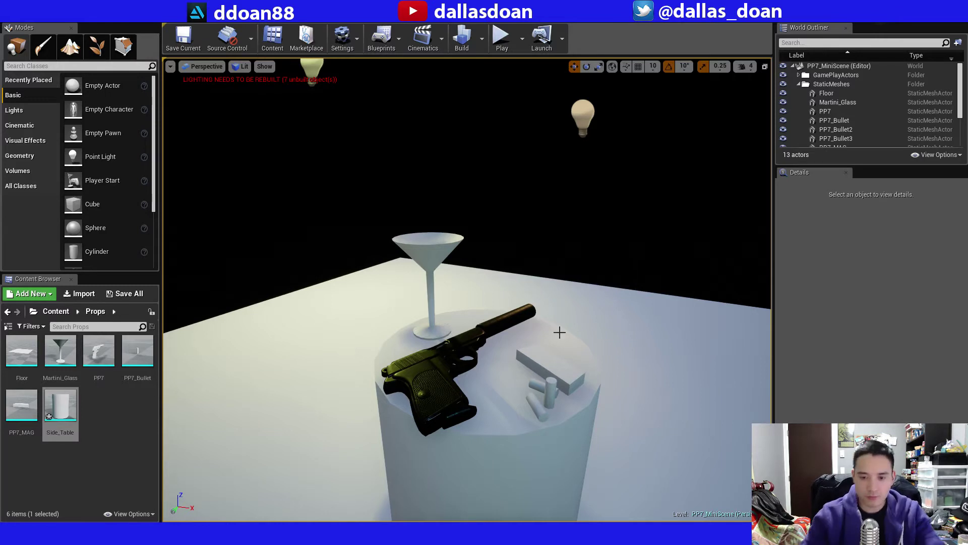
left_click(436, 393)
left_click_drag(434, 388, 449, 370)
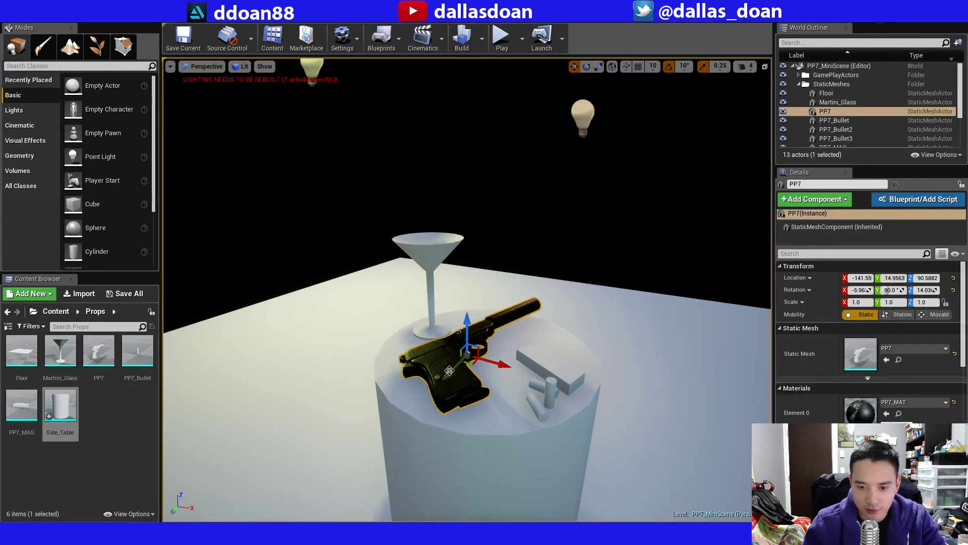
key("ctrl+z")
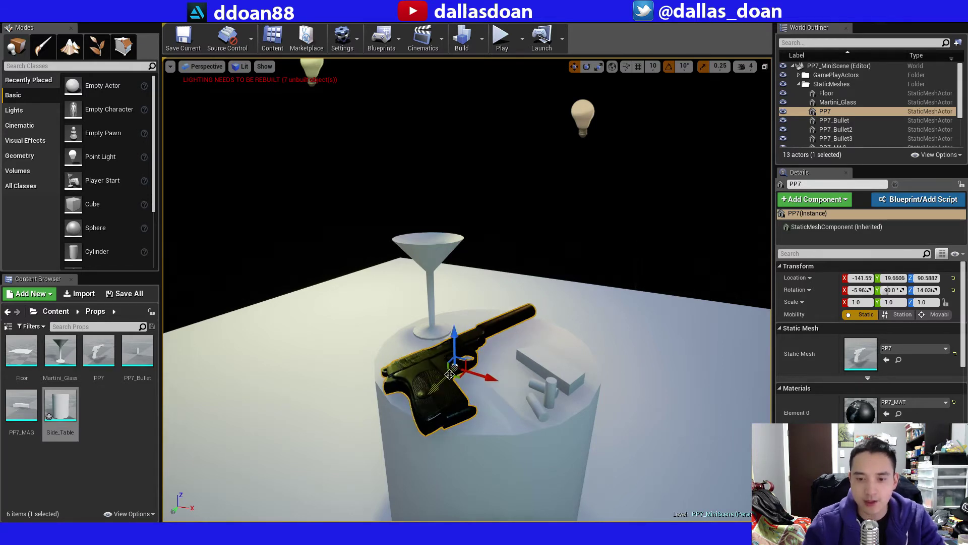
left_click_drag(439, 389, 445, 371)
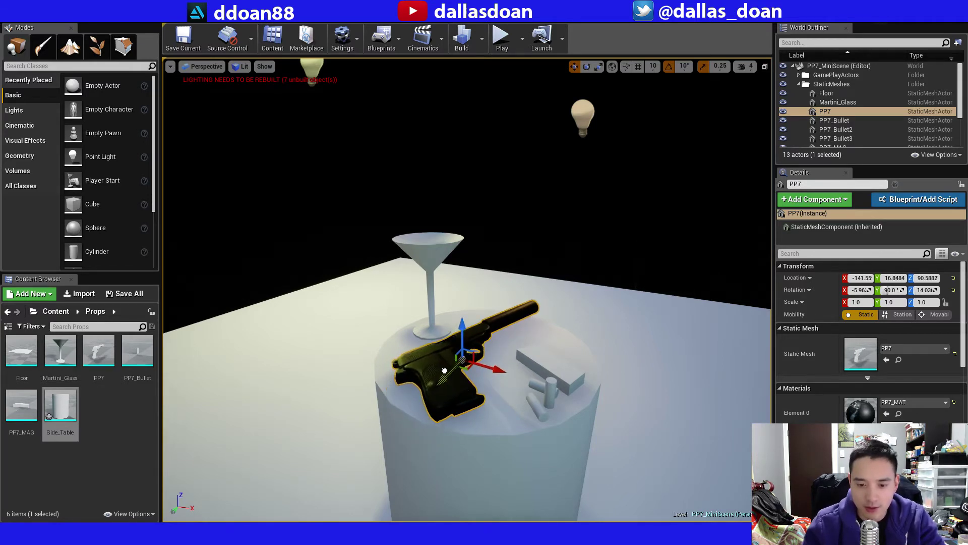
left_click(559, 241)
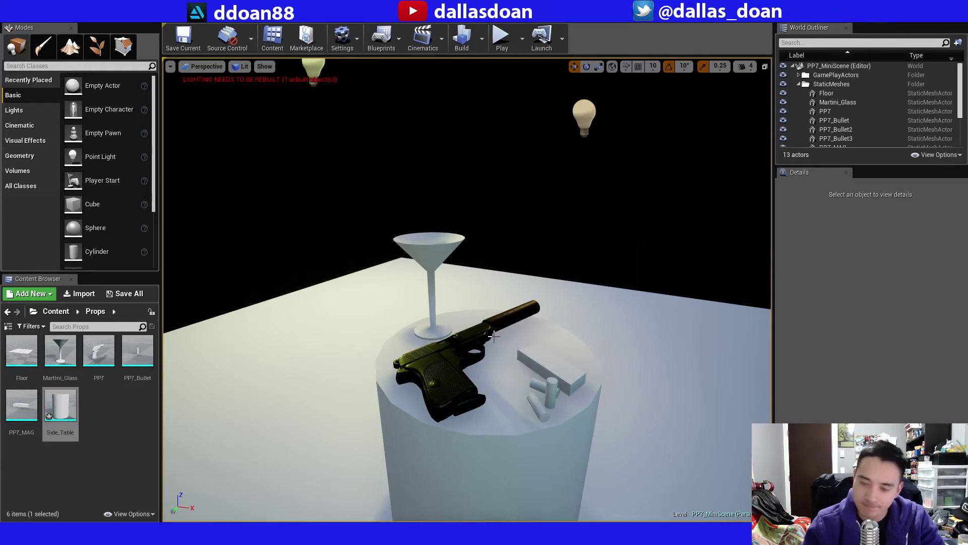
Switch to Maya and select the side table cylinder next to the mannequin.
right_click_drag(494, 337, 518, 337)
left_click(637, 533)
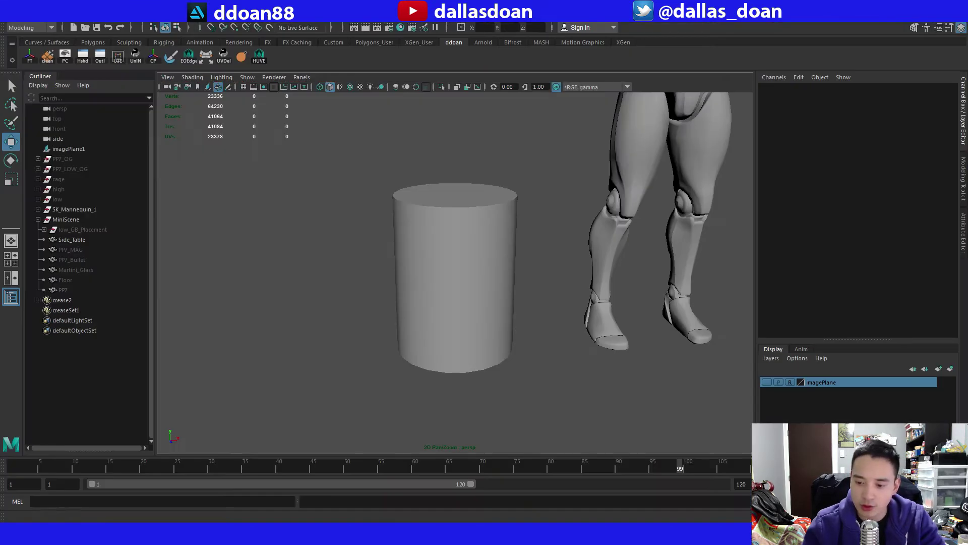
left_click_drag(418, 246, 449, 315, "alt")
scroll(432, 305, "down", 4)
left_click(445, 331)
scroll(448, 315, "down", 2)
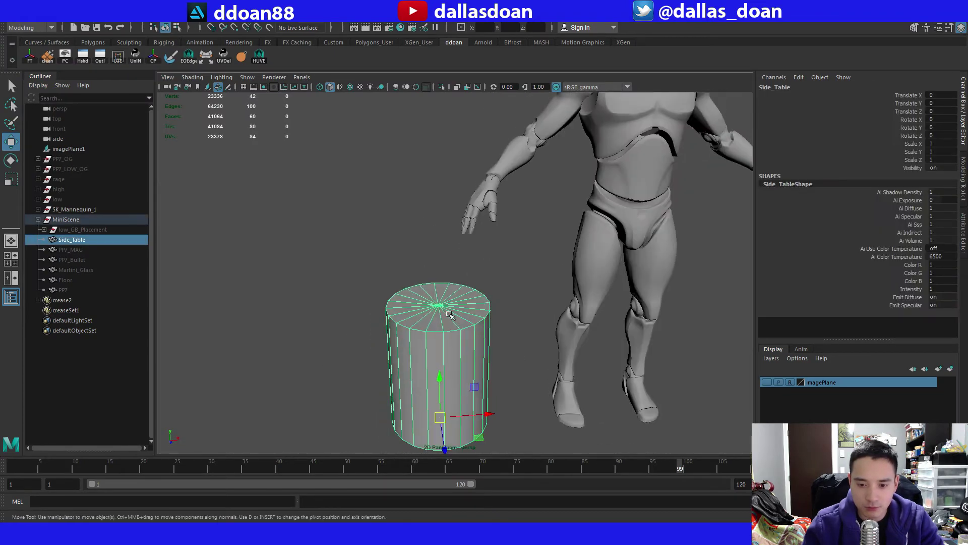
key("r")
left_click_drag(492, 363, 466, 378, "alt")
scroll(464, 335, "down", 2)
scroll(469, 324, "up", 2)
key("ctrl+z")
left_click(516, 308)
key("w")
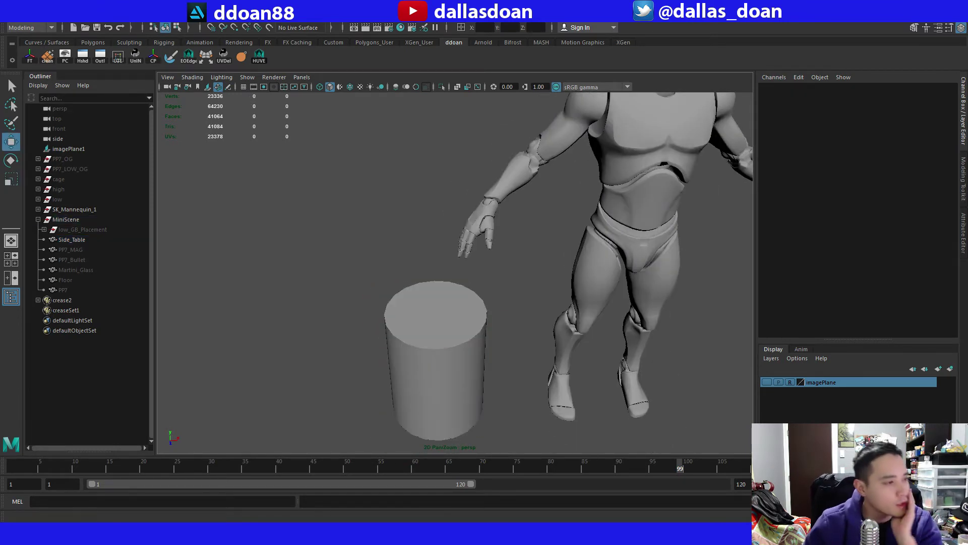
Compare the round side table reference photo with the Unreal scene and the proportions of the table in Maya.
left_click_drag(0, 107, 367, 107)
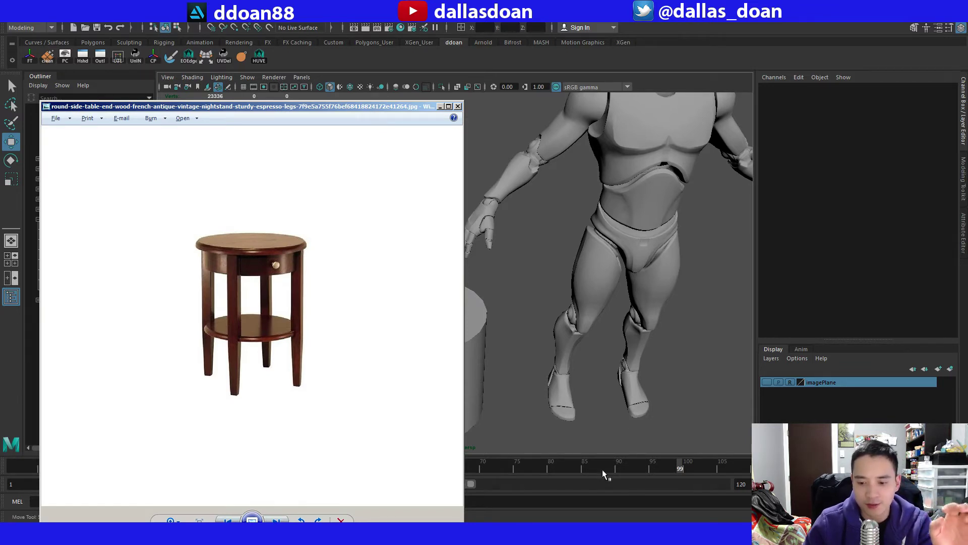
key("alt+Tab")
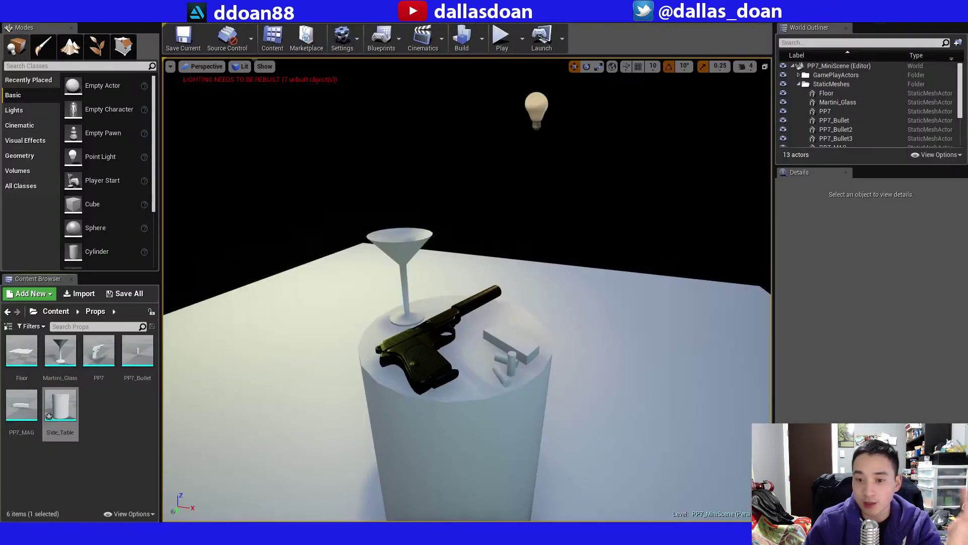
mouse_move(395, 230)
right_mouse_down()
mouse_move(371, 253)
mouse_move(391, 297)
mouse_move(393, 282)
mouse_move(393, 322)
mouse_move(390, 237)
right_mouse_up()
mouse_move(683, 498)
right_mouse_down()
mouse_move(675, 492)
mouse_move(683, 498)
right_mouse_up()
key("alt+Tab")
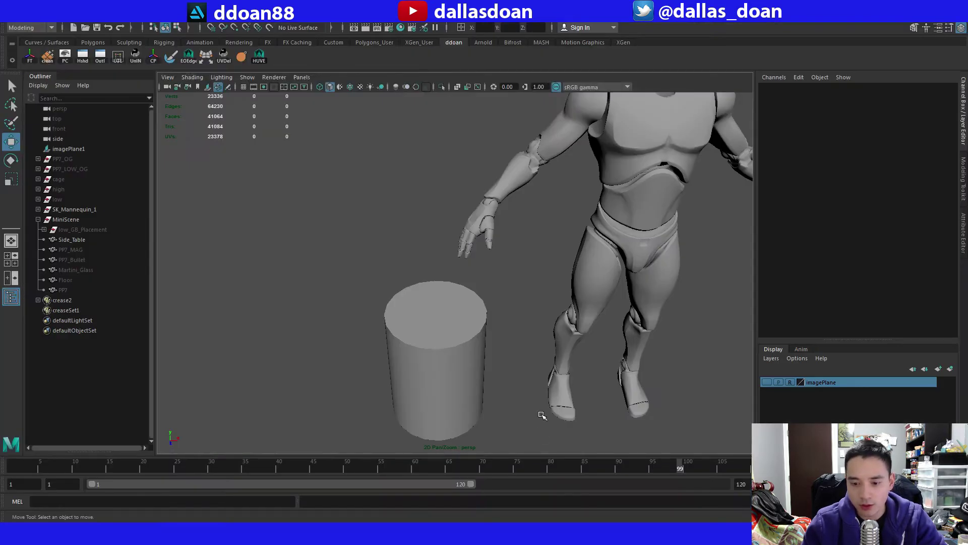
left_click(480, 337)
left_click_drag(501, 344, 505, 293, "alt")
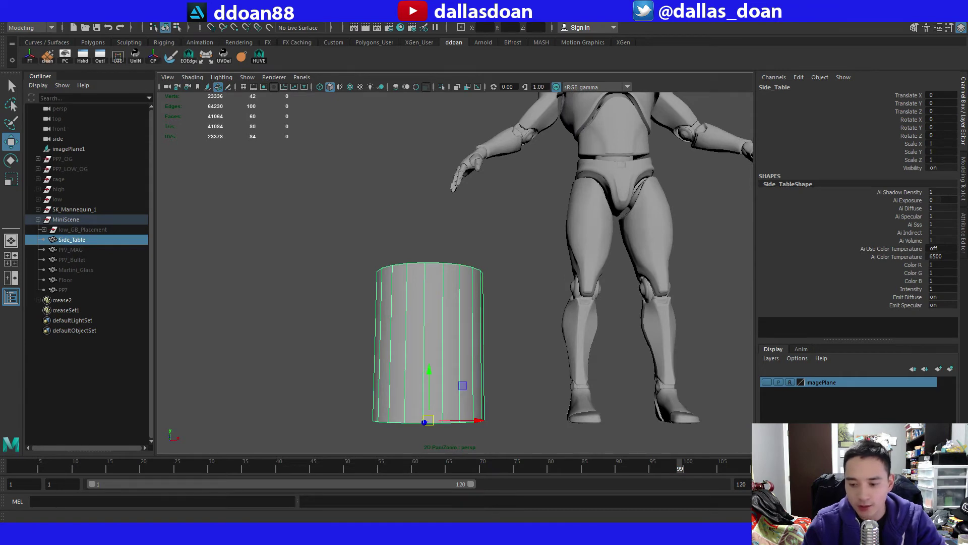
key("alt+Tab")
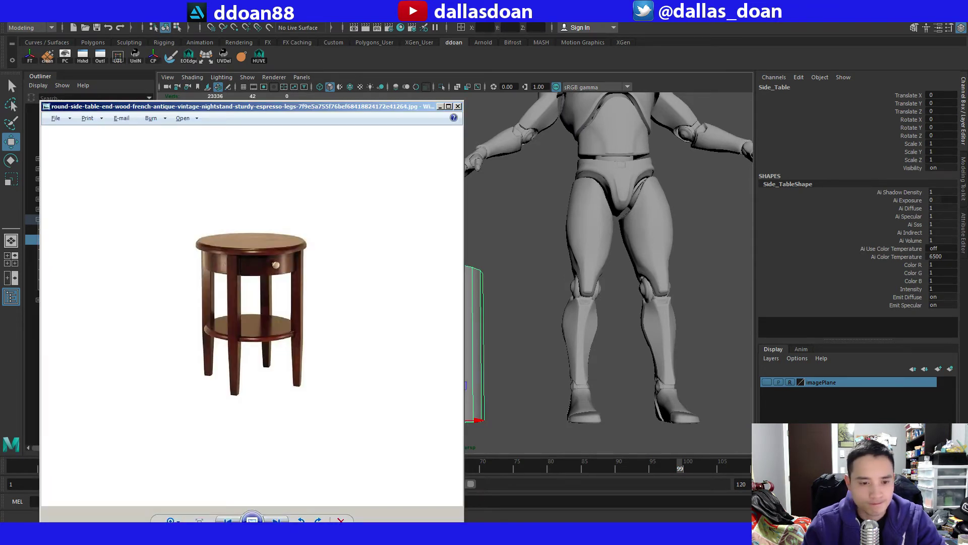
key("alt+Tab")
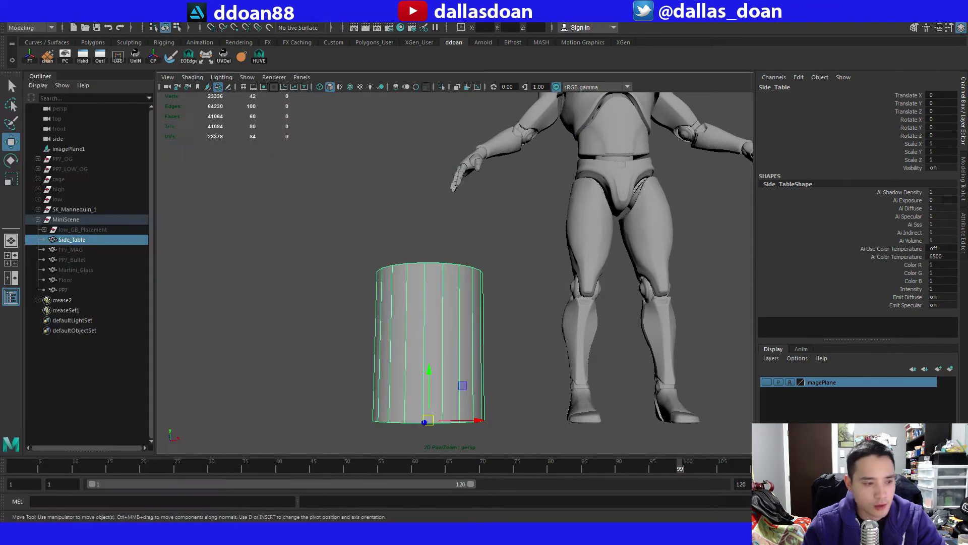
Widen the side table by scaling it to about 1.232 in X and Z while keeping its height.
left_click_drag(375, 251, 482, 291, "alt")
key("r")
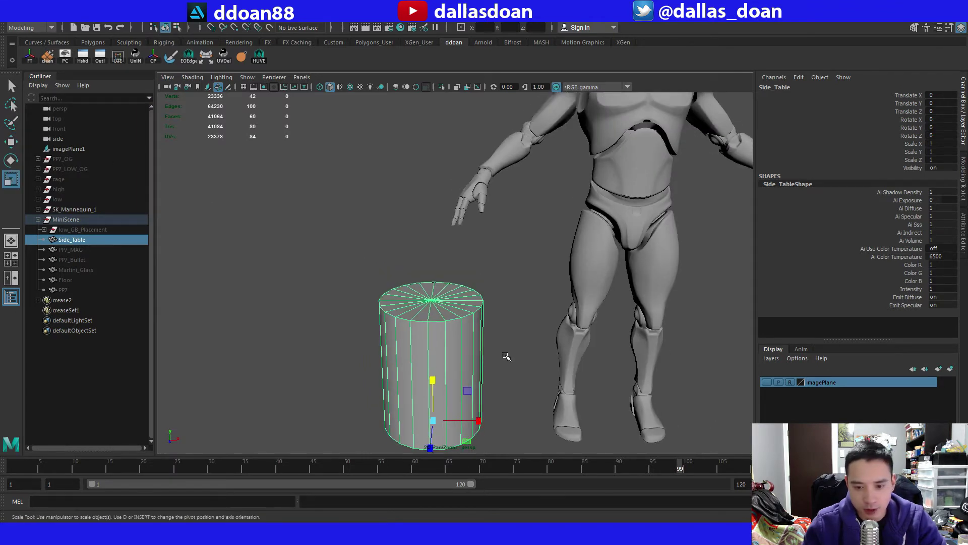
left_click_drag(499, 342, 437, 371, "alt")
left_click(504, 336)
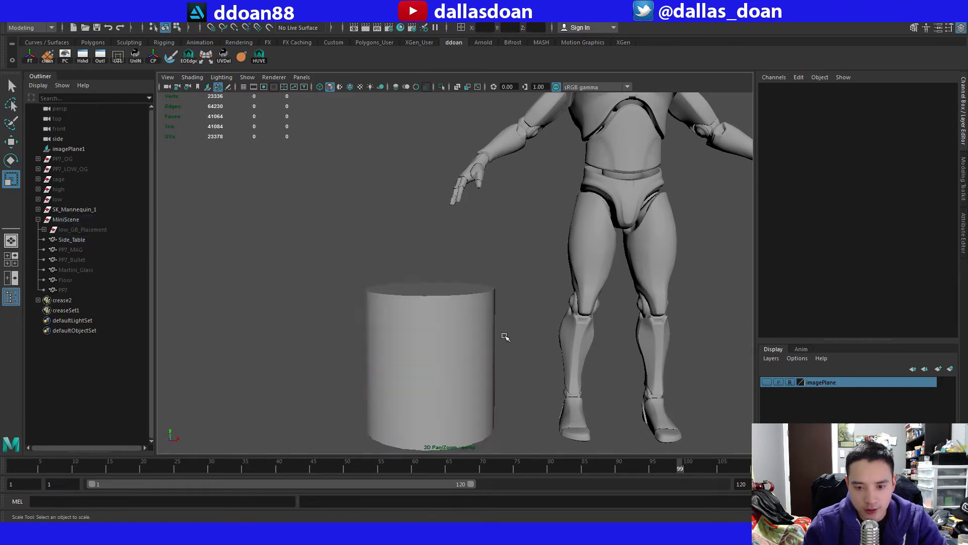
Freeze the side table's transformations.
left_click(473, 331)
key("w")
key("f")
scroll(481, 346, "down", 5)
left_click_drag(481, 335, 491, 352, "alt")
scroll(491, 352, "up", 2)
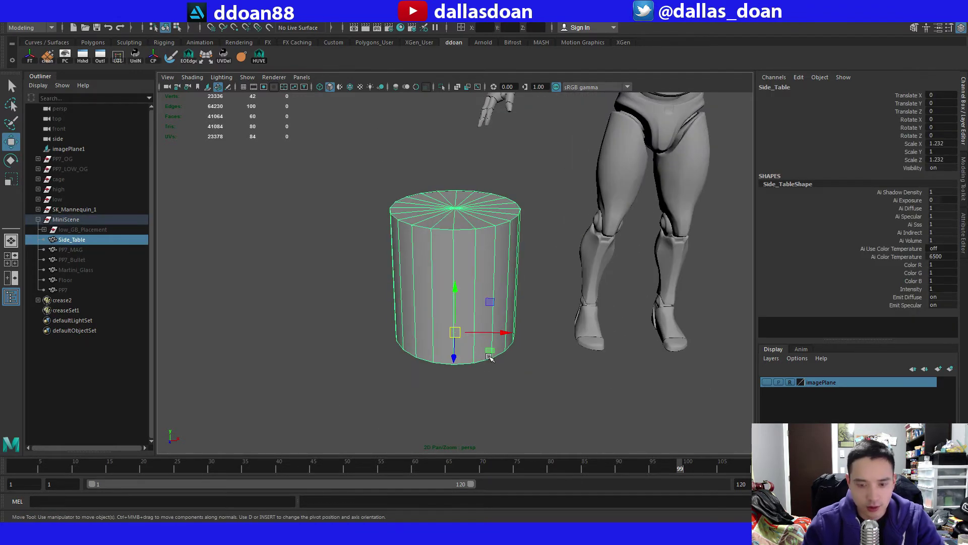
left_click(491, 356)
left_click(493, 331)
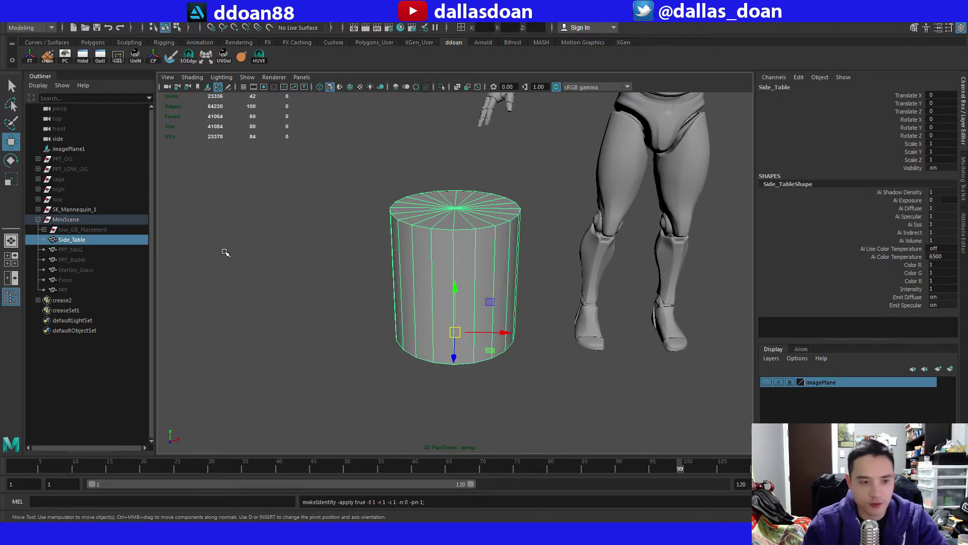
Export the selected side table as FBX, overwriting Side_Table.fbx in the PP7 Meshes folder.
left_click(103, 236)
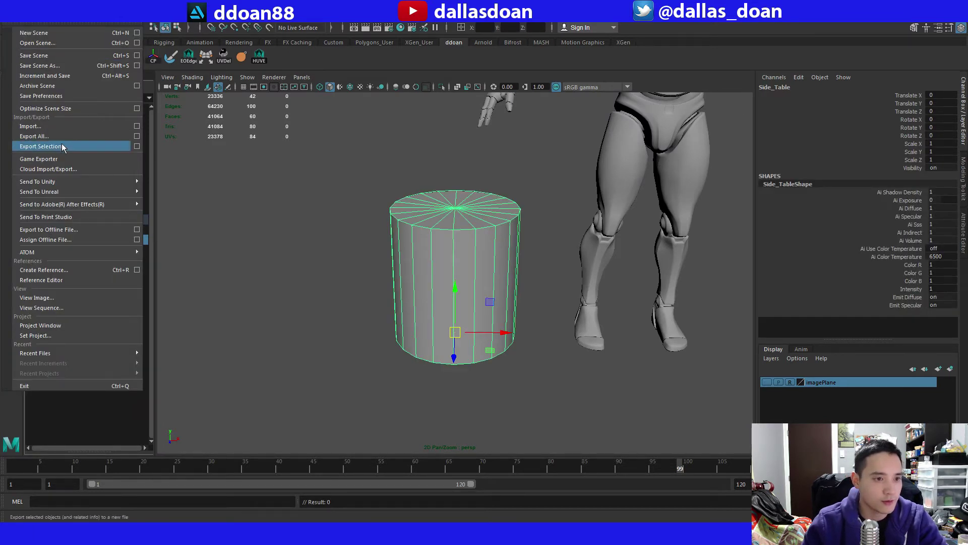
left_click(43, 146)
left_click(295, 168)
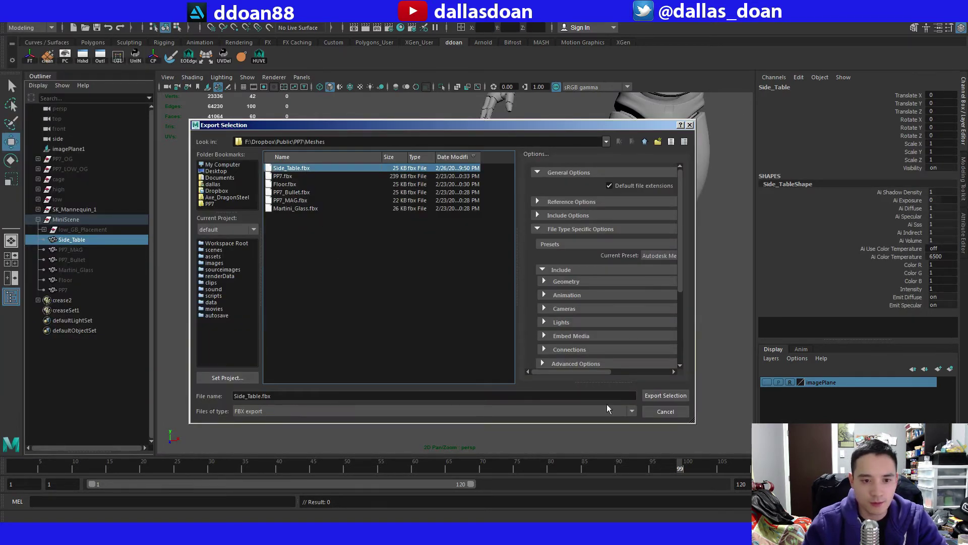
left_click(667, 395)
left_click(421, 290)
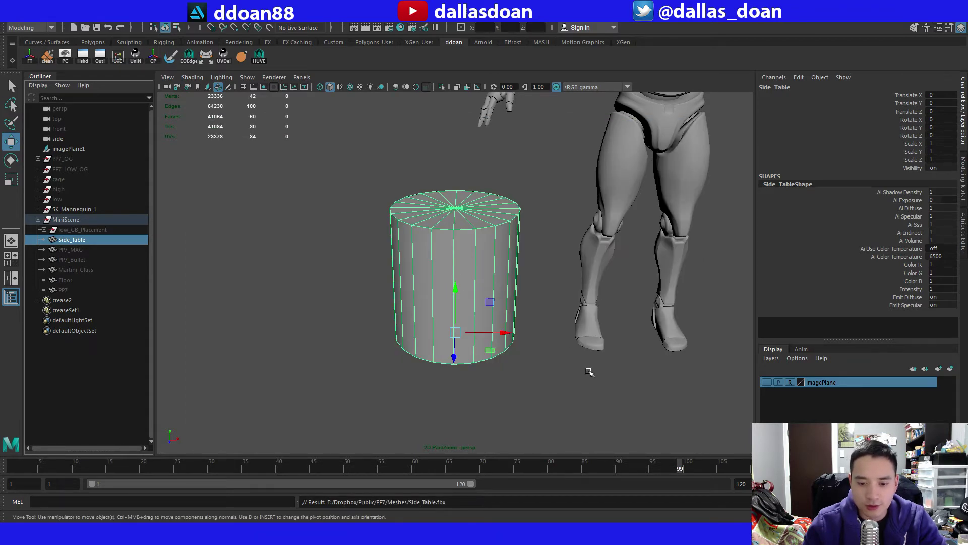
Switch to Unreal and reimport the Side_Table mesh.
key("alt+Tab")
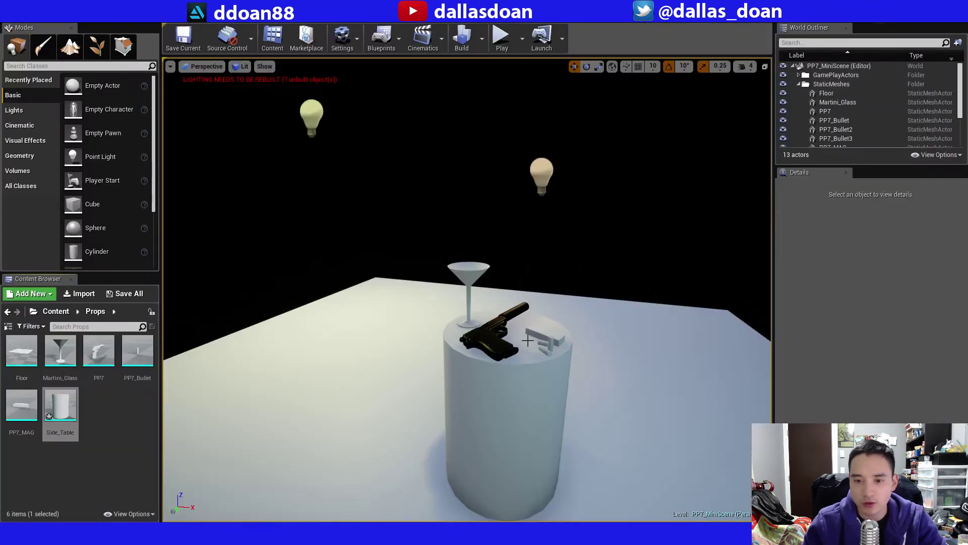
right_click(58, 406)
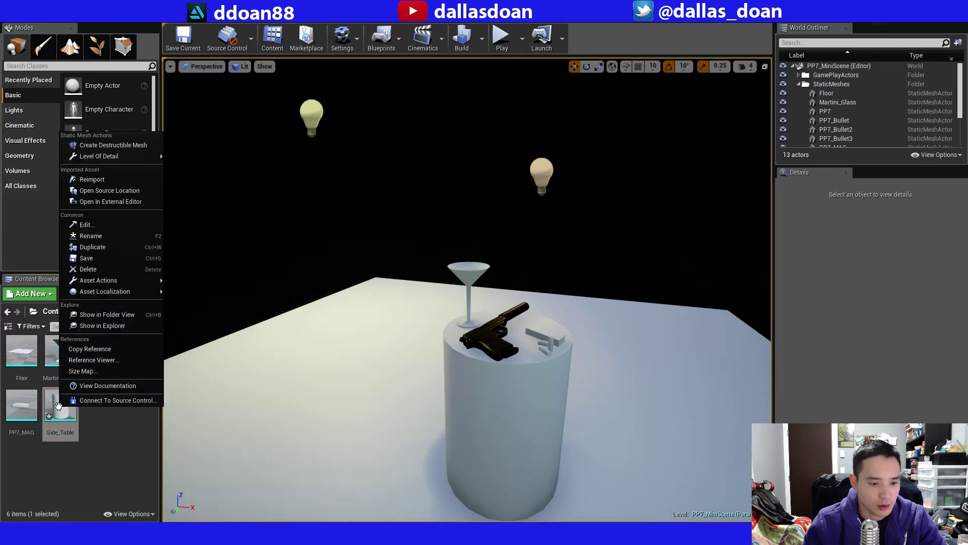
left_click(121, 179)
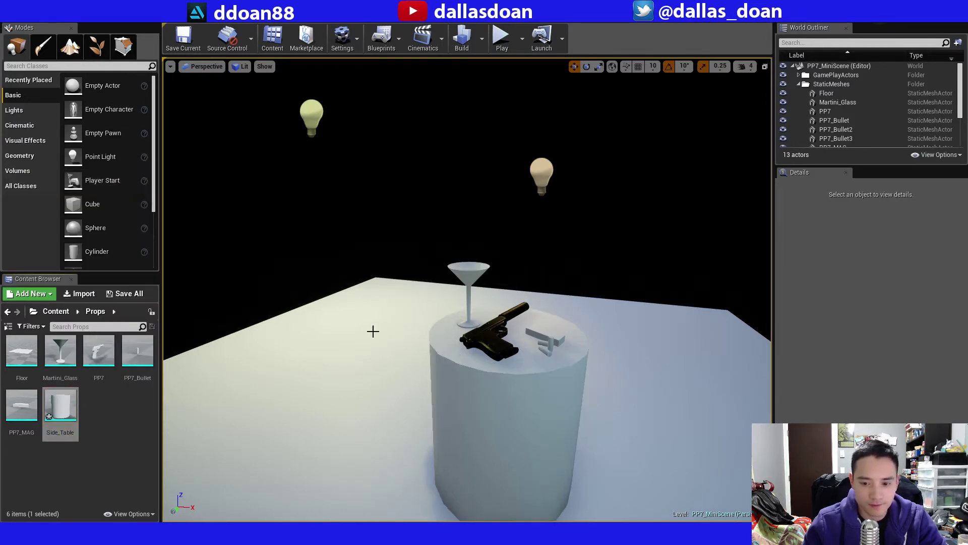
Move the PP7 pistol to about X -142.9, Y 21.5 and nudge the martini glass along X to about -155.3.
right_click_drag(372, 331, 399, 390)
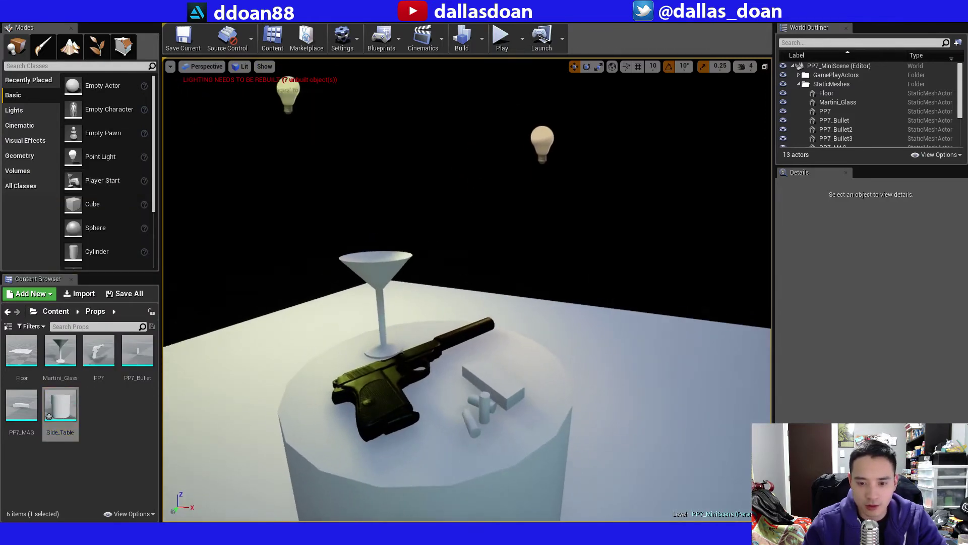
left_click(399, 390)
left_click_drag(399, 390, 362, 411)
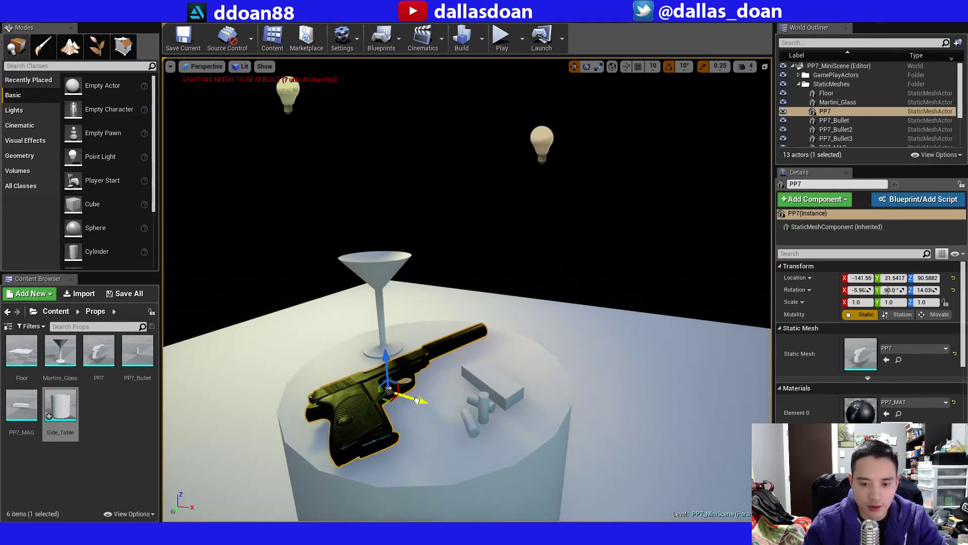
left_click_drag(418, 399, 411, 397)
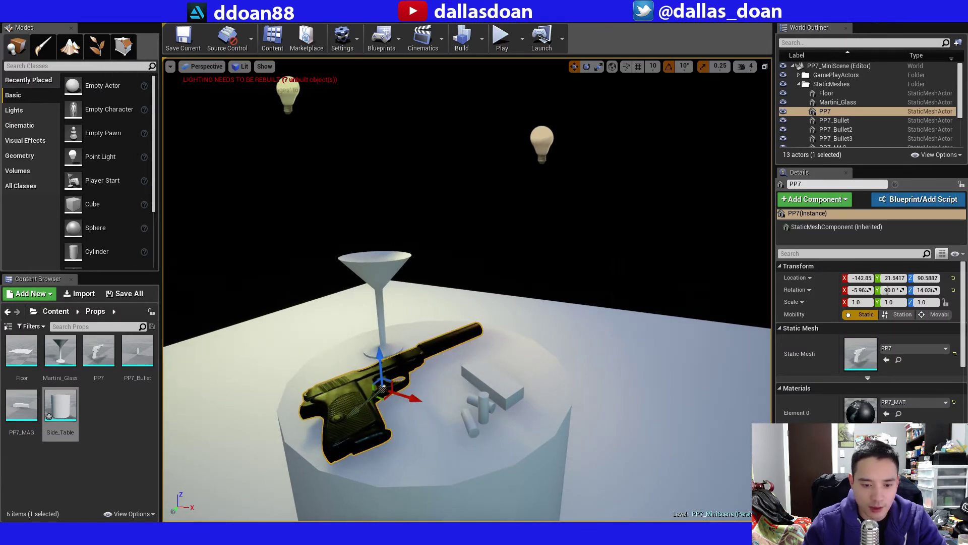
left_click(378, 319)
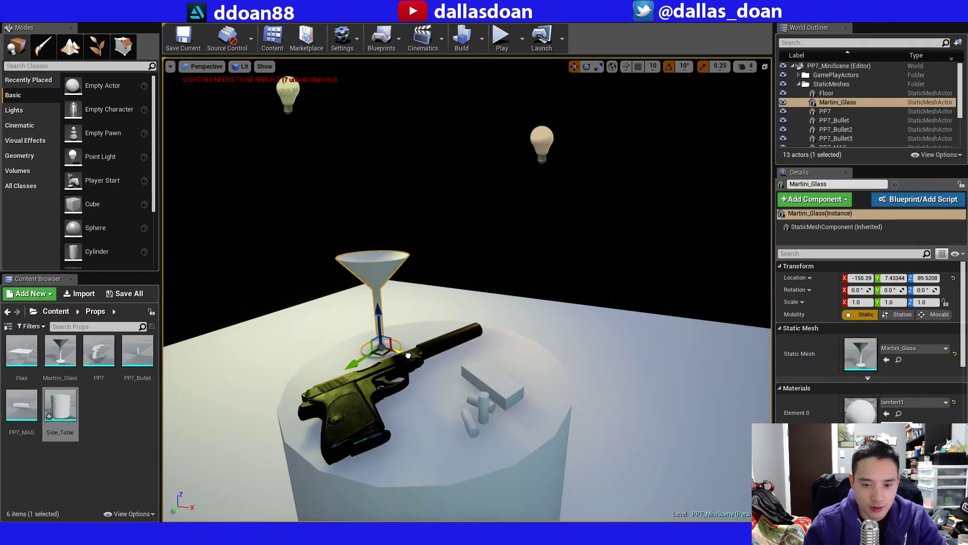
left_click(565, 259)
Lower the RimLight above the table and bring the KeyLight down to about Z 177.3.
left_click(541, 143)
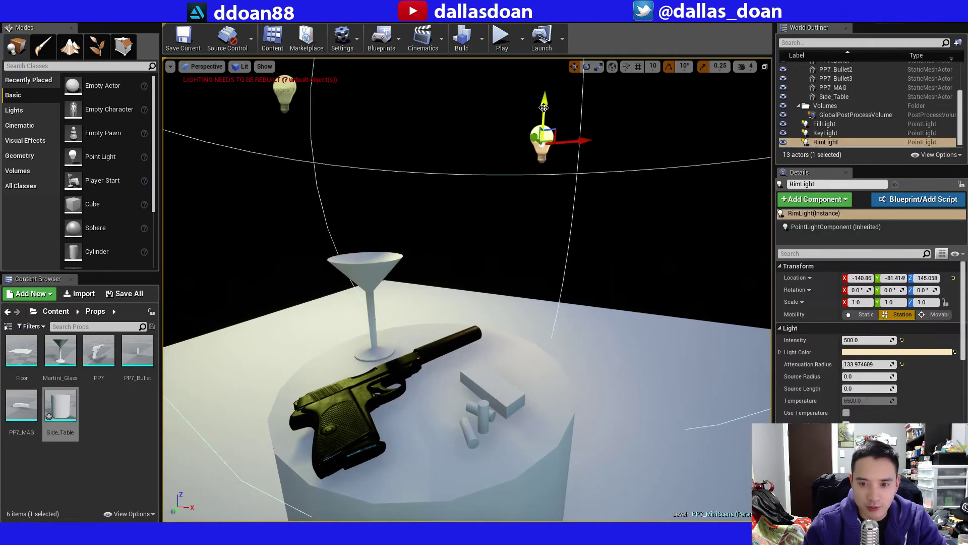
left_click_drag(548, 111, 547, 149)
left_click(285, 90)
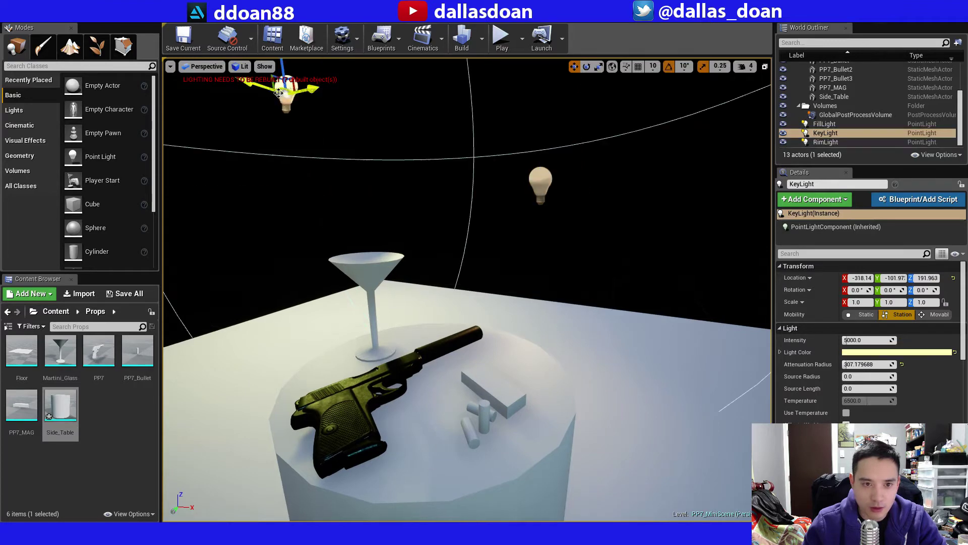
left_click_drag(284, 81, 283, 90)
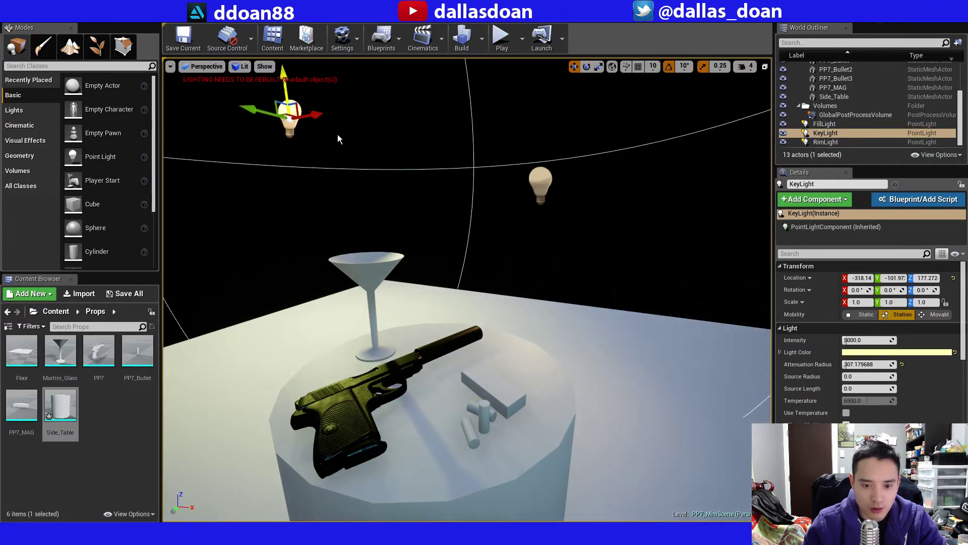
Toggle the FillLight's visibility off and on to check its effect on the scene.
key("s")
right_click_drag(338, 138, 513, 153)
key("w")
left_click(783, 123)
left_click(784, 124)
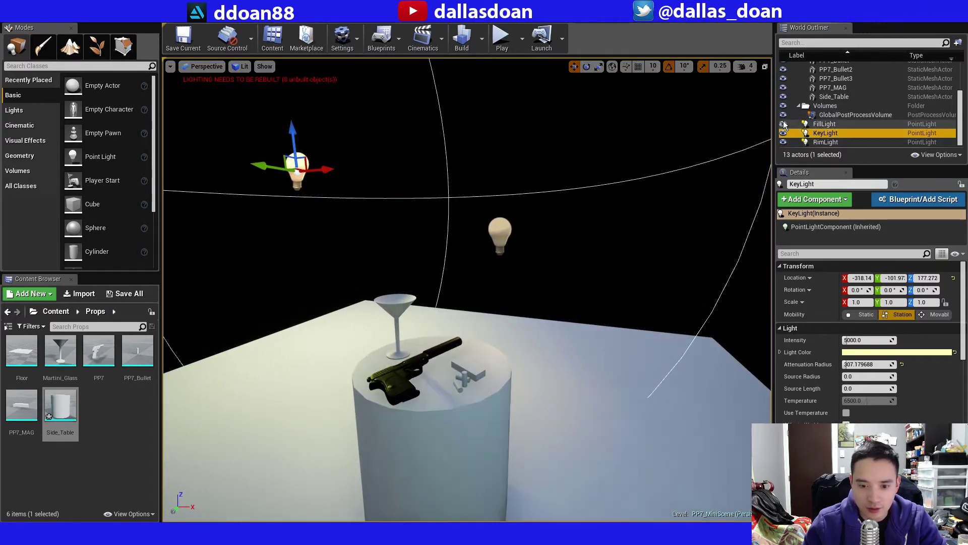
left_click(784, 123)
left_click(783, 123)
left_click(783, 124)
left_click(783, 124)
Build the level's lighting and close the message log.
right_click_drag(555, 202, 504, 216)
key("w")
left_click_drag(509, 273, 509, 293)
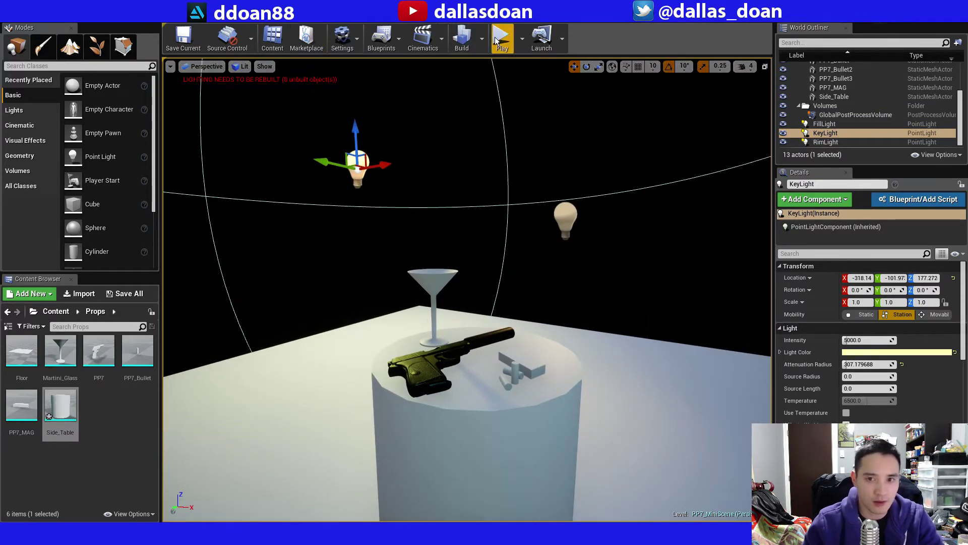
left_click(462, 38)
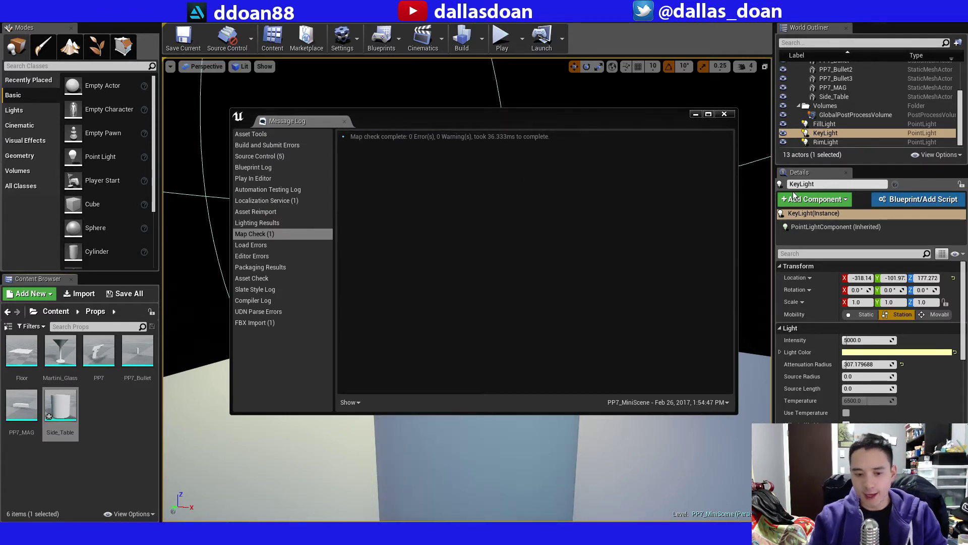
left_click(726, 114)
Examine the built lighting on the pistol, glass and tabletop from near and far, and clear the selection.
right_click_drag(614, 239, 596, 278)
key("w")
key("s")
key("w")
key("s")
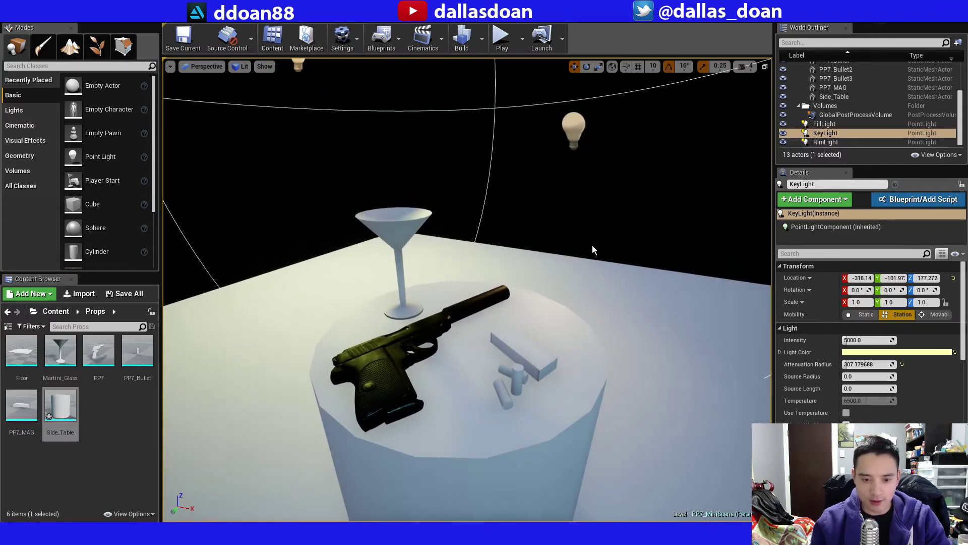
left_click_drag(592, 245, 597, 211)
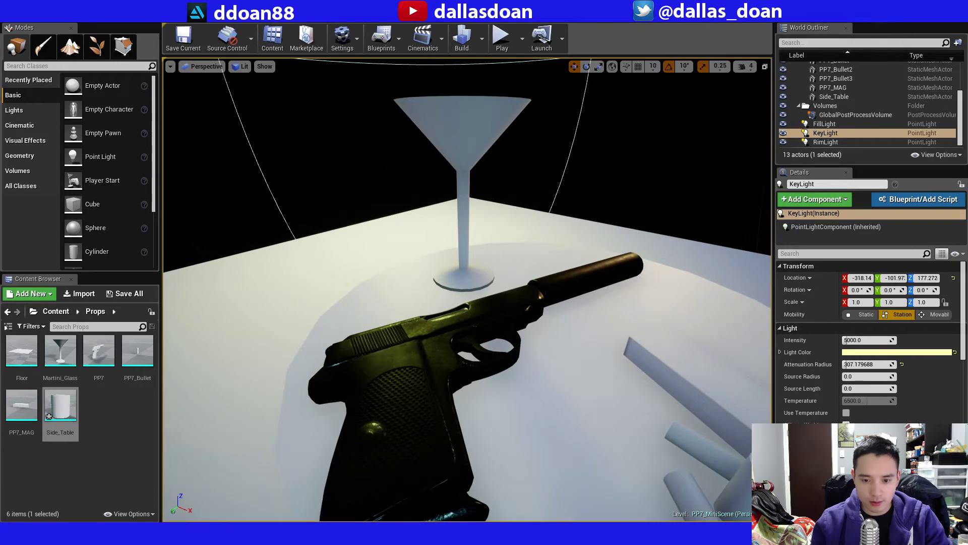
right_click_drag(597, 211, 618, 180)
key("s")
key("w")
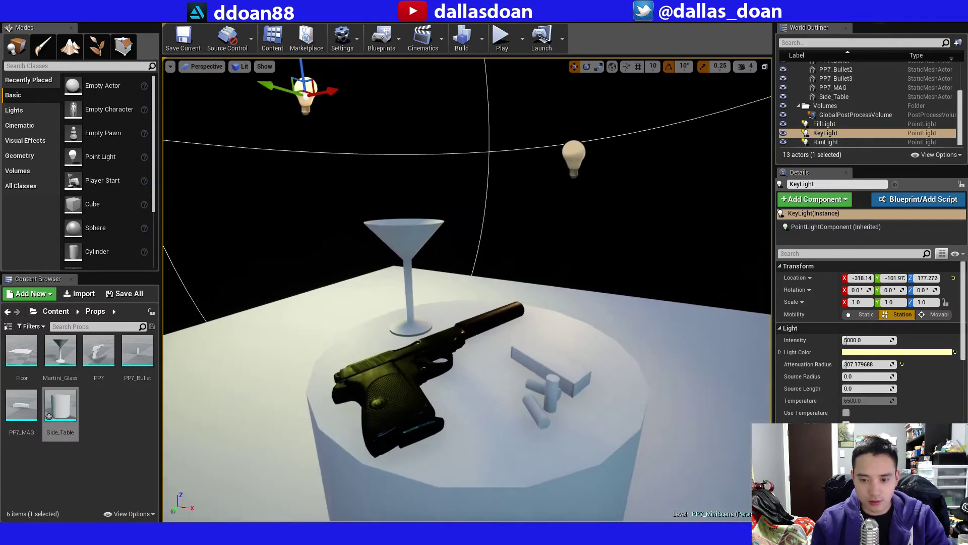
mouse_move(536, 254)
right_mouse_down()
mouse_move(530, 283)
mouse_move(534, 262)
mouse_move(527, 278)
mouse_move(486, 276)
mouse_move(519, 267)
mouse_move(536, 242)
right_mouse_up()
key("d")
left_click(614, 246)
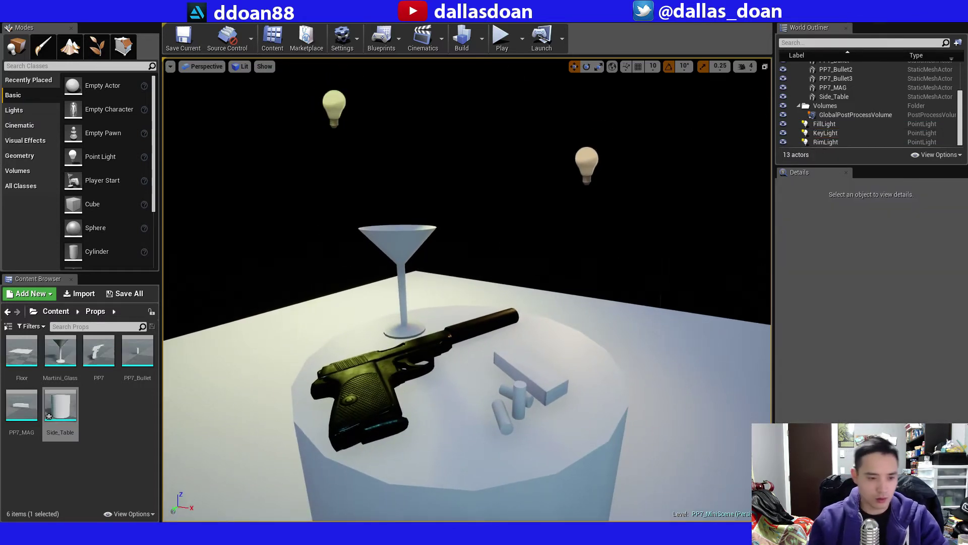
Save all modified assets, including the Side_Table mesh.
left_click(54, 407)
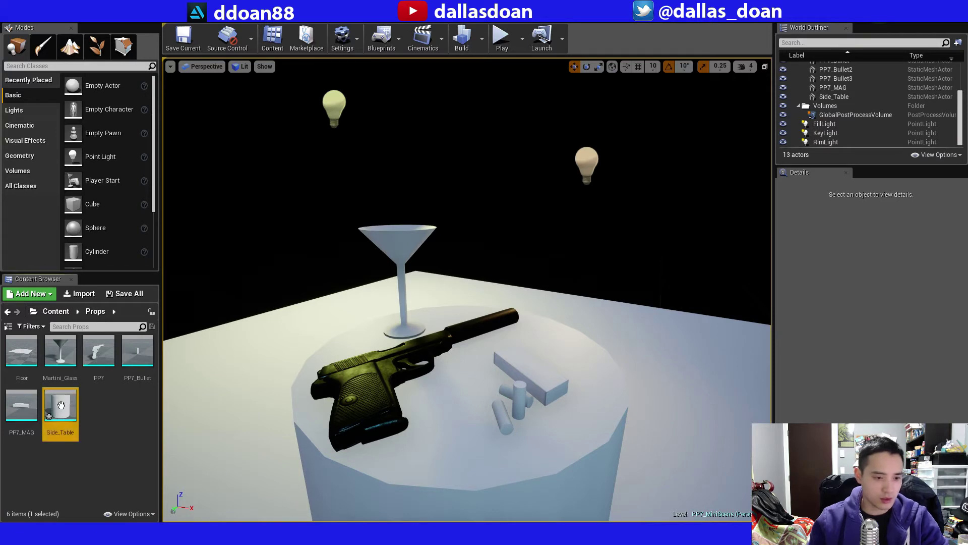
left_click(127, 296)
left_click(561, 359)
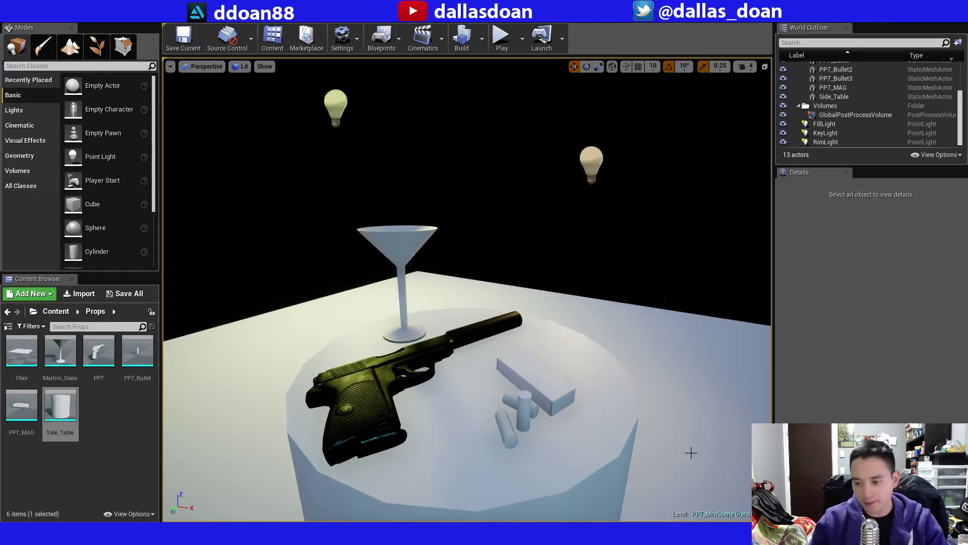
Switch to Maya and hide the SK_Mannequin_1 group beside the side table.
key("alt+Tab")
key("f")
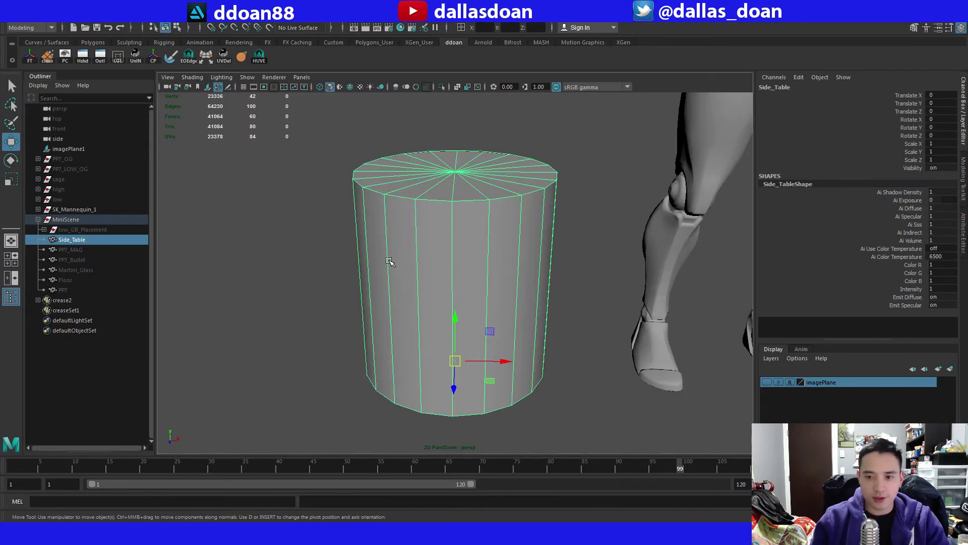
scroll(392, 264, "down", 5)
left_click_drag(391, 263, 399, 222, "alt")
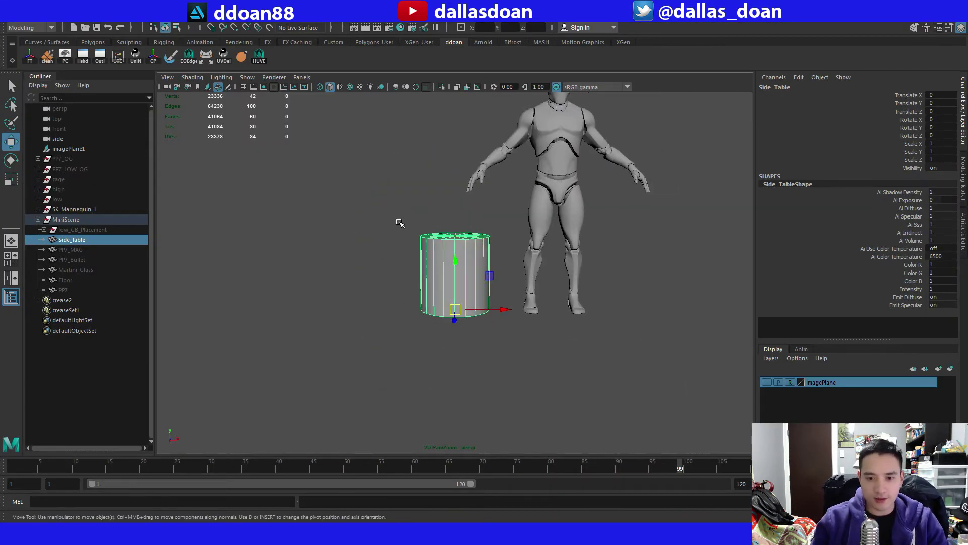
left_click(95, 210)
key("ctrl+h")
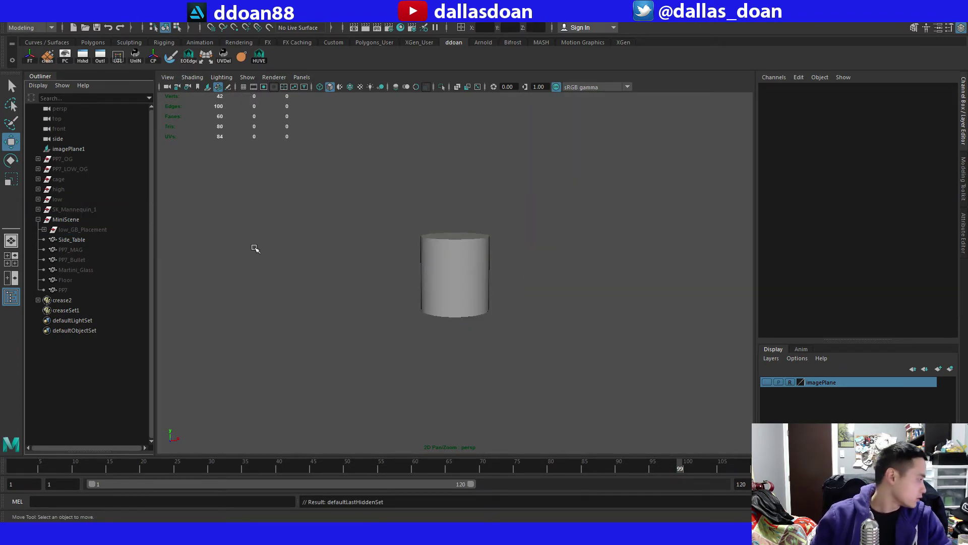
Examine the Side_Table cylinder's shape and top edge from the side and from above.
left_click_drag(409, 312, 534, 325)
key("f")
scroll(518, 343, "down", 3)
scroll(521, 355, "up", 2)
left_click(603, 277)
left_click(478, 242)
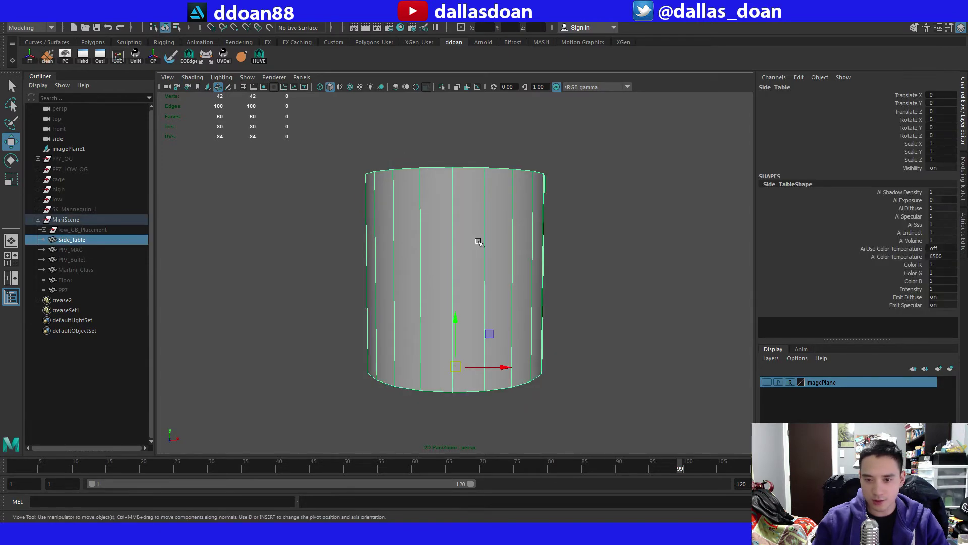
left_click_drag(580, 233, 580, 257, "alt")
left_click(645, 253)
left_click_drag(641, 254, 625, 267, "alt")
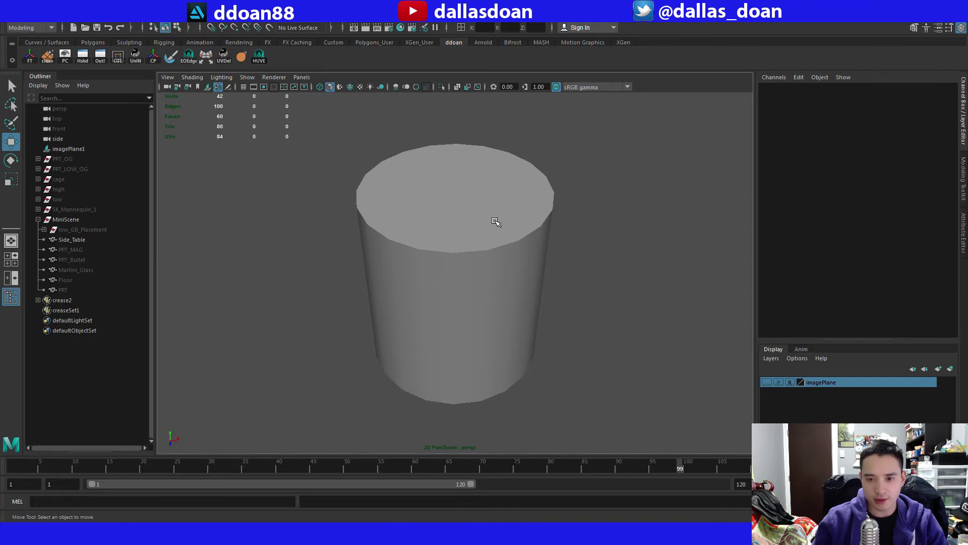
left_click_drag(437, 221, 446, 199, "alt")
left_click(445, 199)
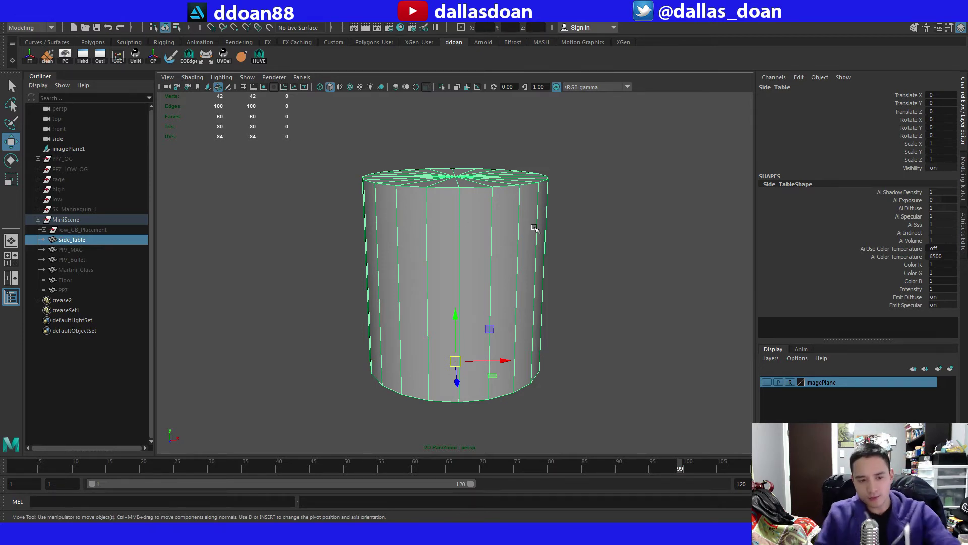
left_click_drag(534, 228, 566, 226, "alt")
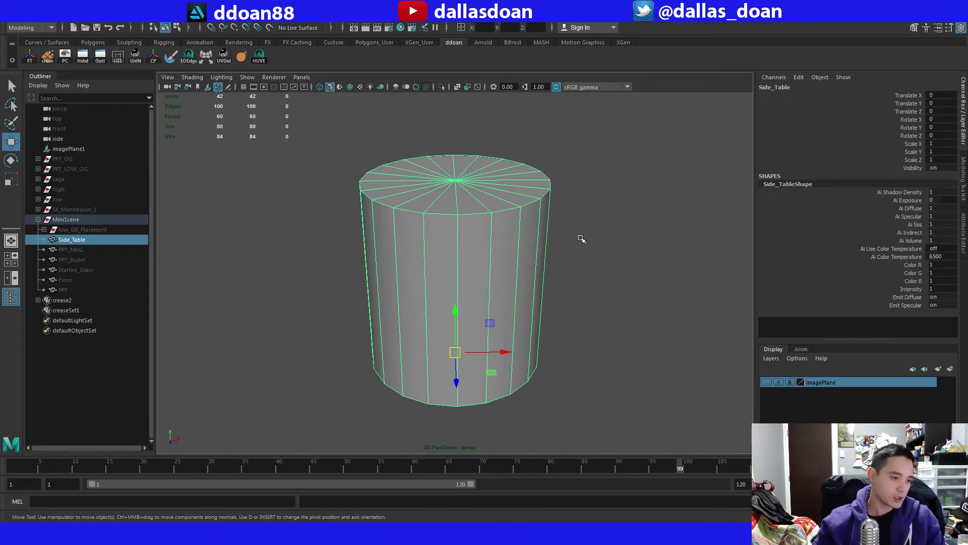
left_click_drag(644, 240, 620, 246, "alt")
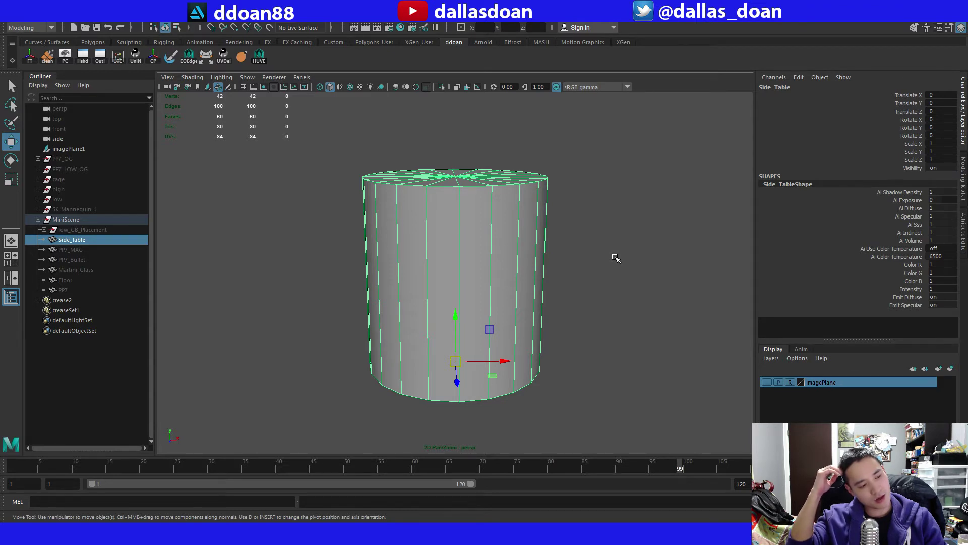
scroll(484, 205, "up", 2)
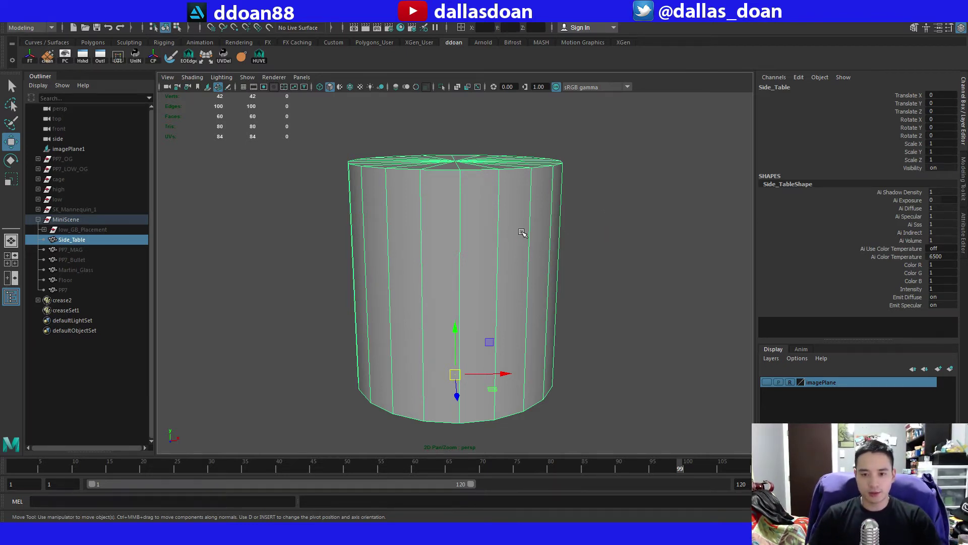
left_click_drag(523, 231, 538, 252, "alt")
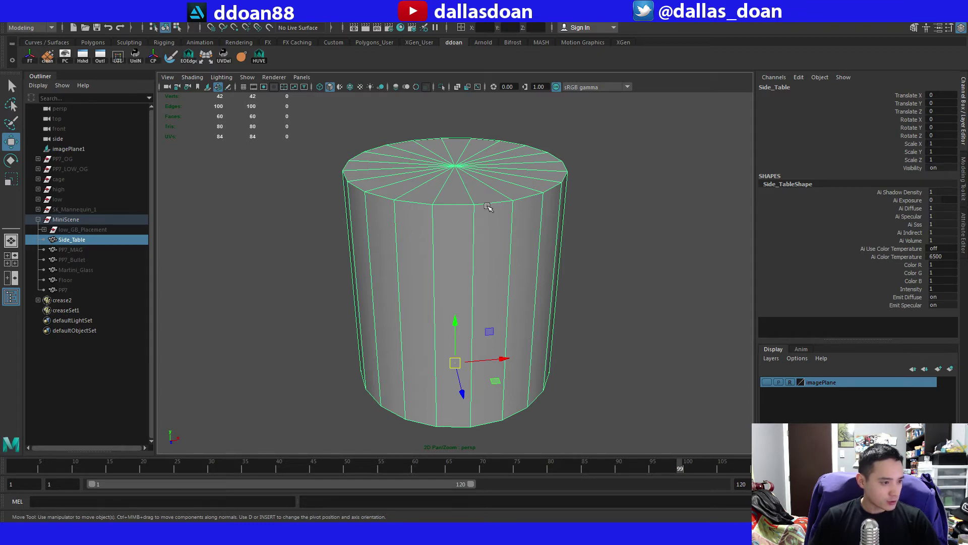
scroll(494, 212, "down", 3)
Create a polygon cylinder raised to Translate Y 68.012 over the table and scale it uniformly to 26.915 to match the table's width.
left_click(573, 222)
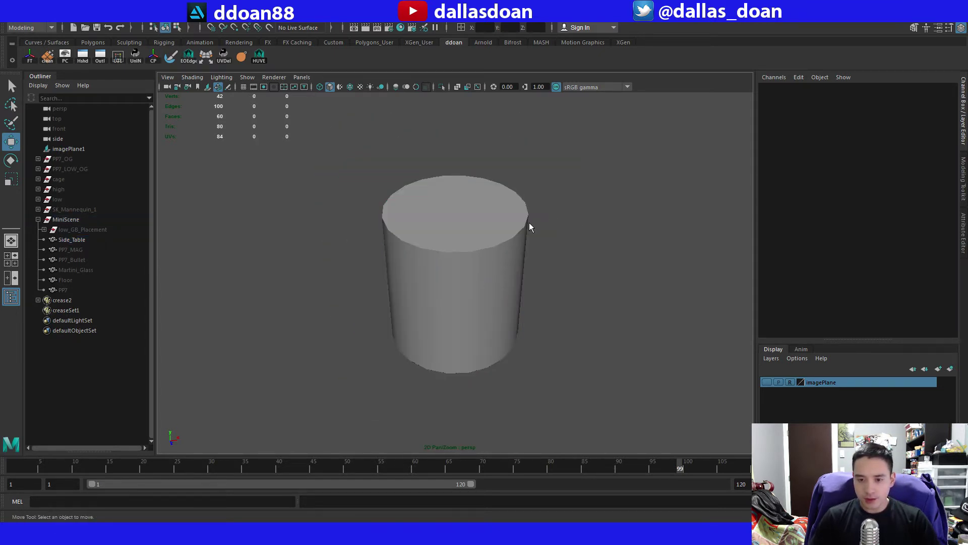
right_click_drag(529, 223, 579, 250, "shift")
scroll(579, 250, "down", 2)
left_click_drag(457, 269, 468, 155)
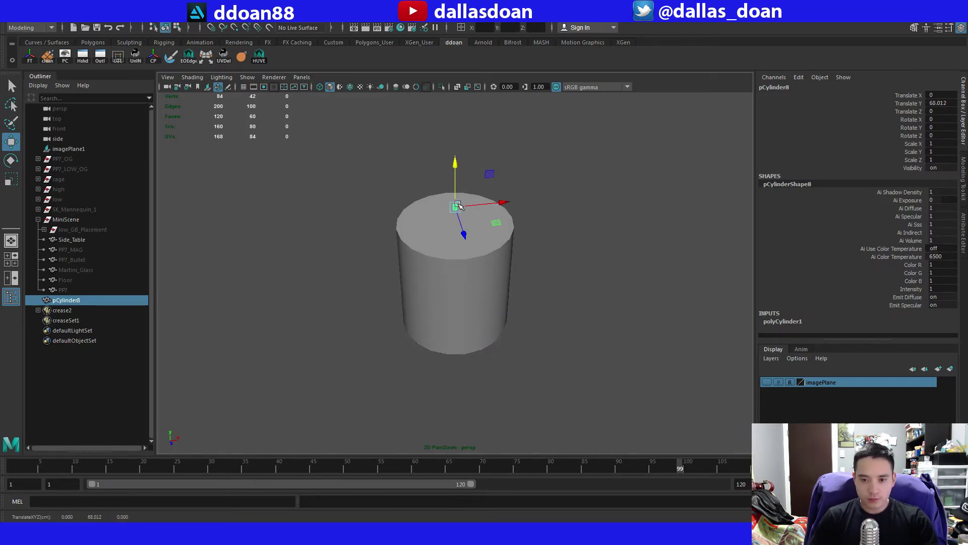
key("r")
left_click_drag(456, 206, 538, 201)
scroll(538, 206, "up", 3)
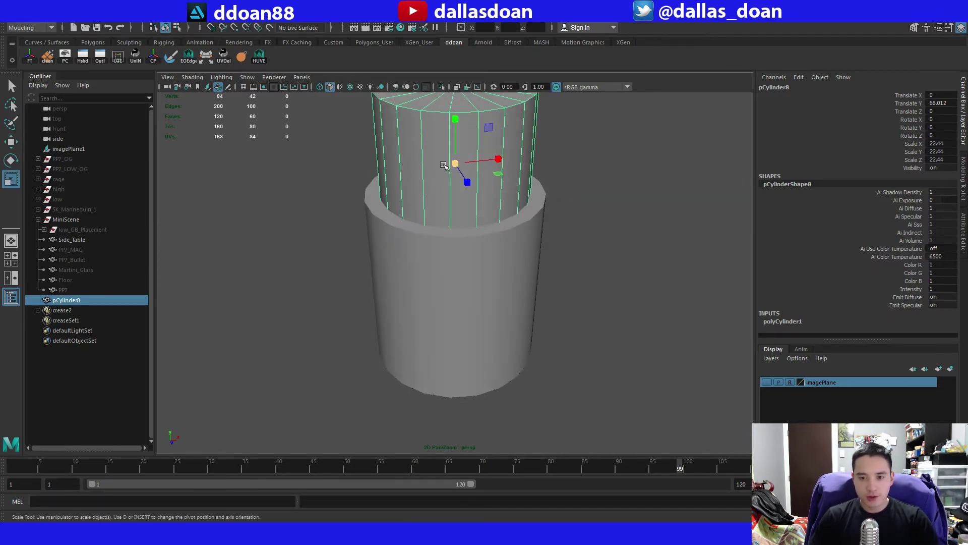
left_click_drag(444, 165, 514, 181)
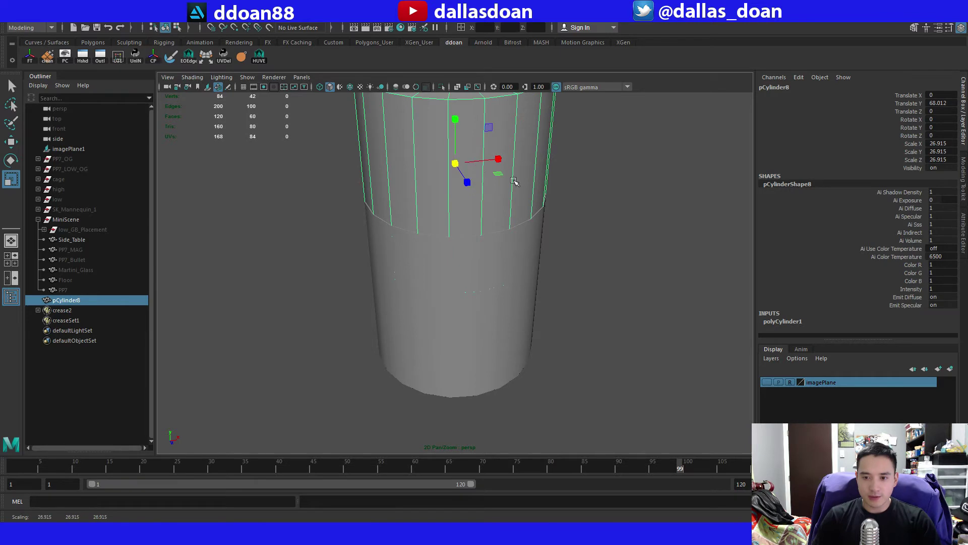
Lower the new cylinder to Translate Y 67.324 and flatten it into a disc with Scale Y 2.562.
key("w")
scroll(514, 182, "down", 3)
mouse_move(456, 144)
left_mouse_down()
mouse_move(453, 235)
mouse_move(455, 113)
mouse_move(467, 123)
mouse_move(455, 153)
left_mouse_up()
scroll(456, 230, "up", 2)
key("r")
key("w")
key("r")
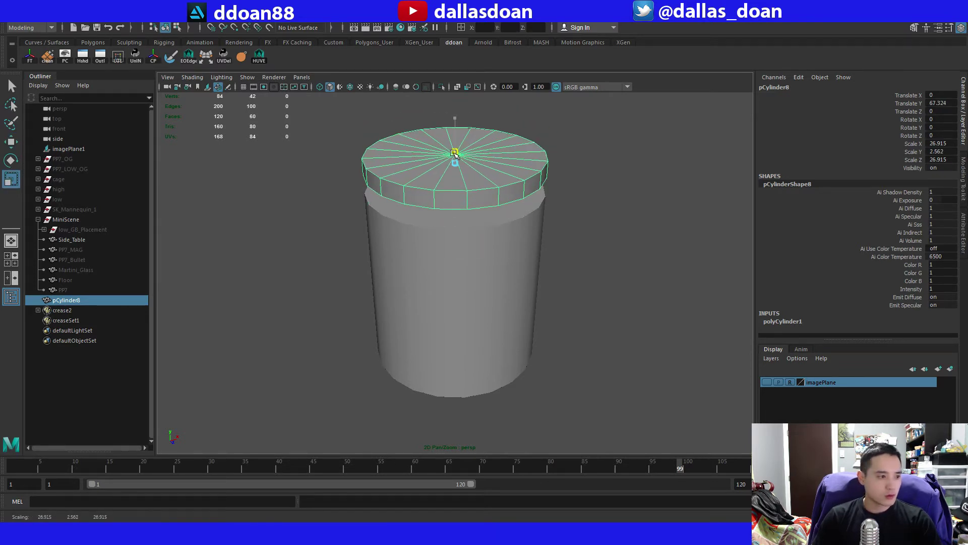
Lower the disc into the top of the side table until it is flush, at Translate Y 56.499.
key("w")
key("f")
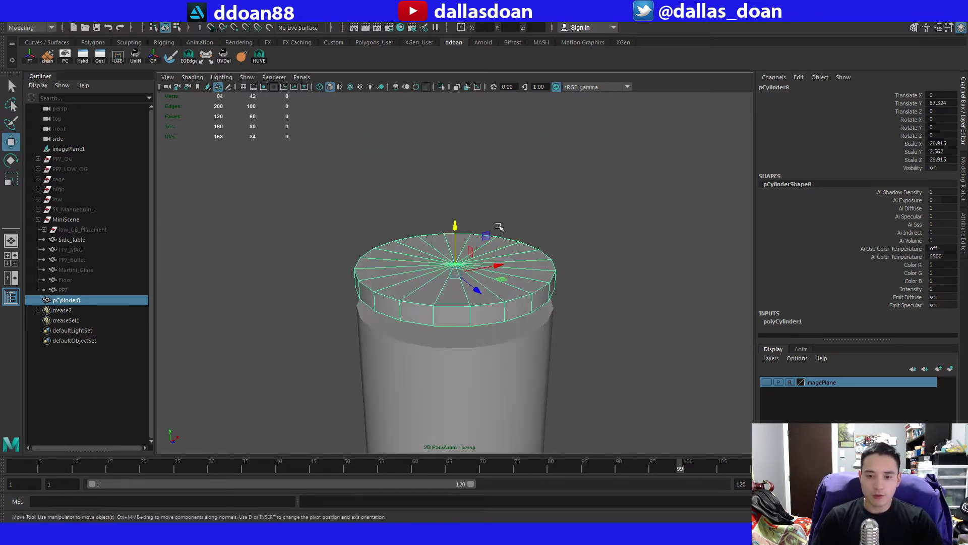
left_click_drag(455, 225, 459, 269)
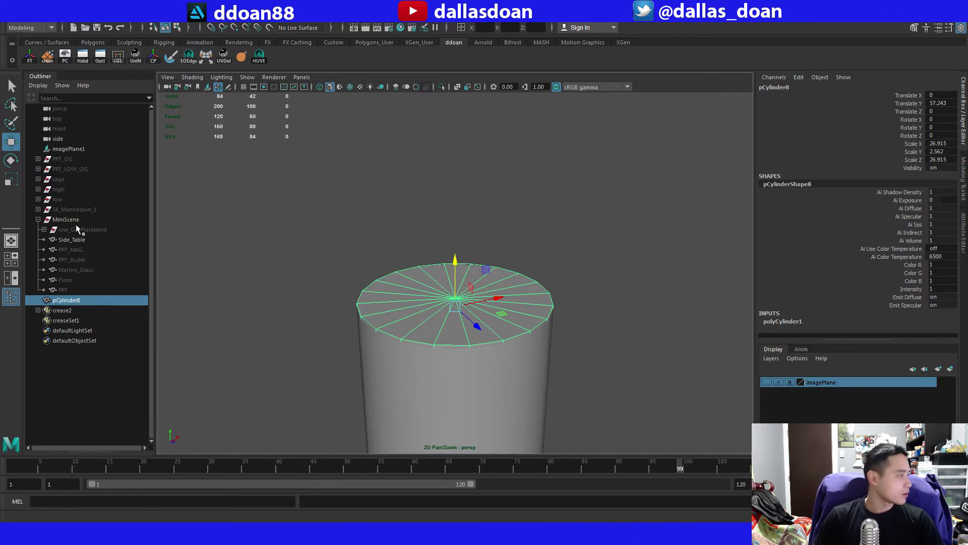
left_click_drag(609, 229, 587, 232, "alt")
scroll(580, 236, "up", 4)
key("f")
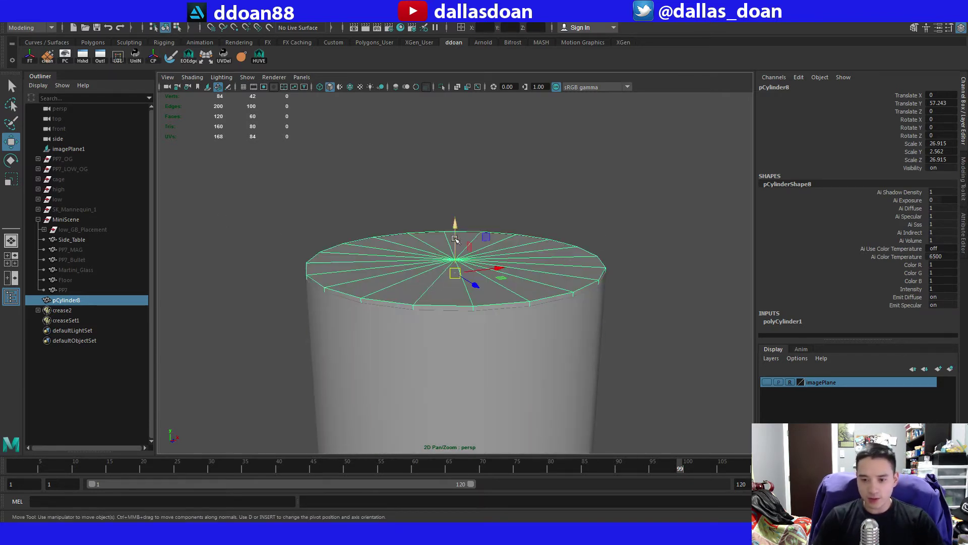
left_click_drag(455, 227, 456, 233)
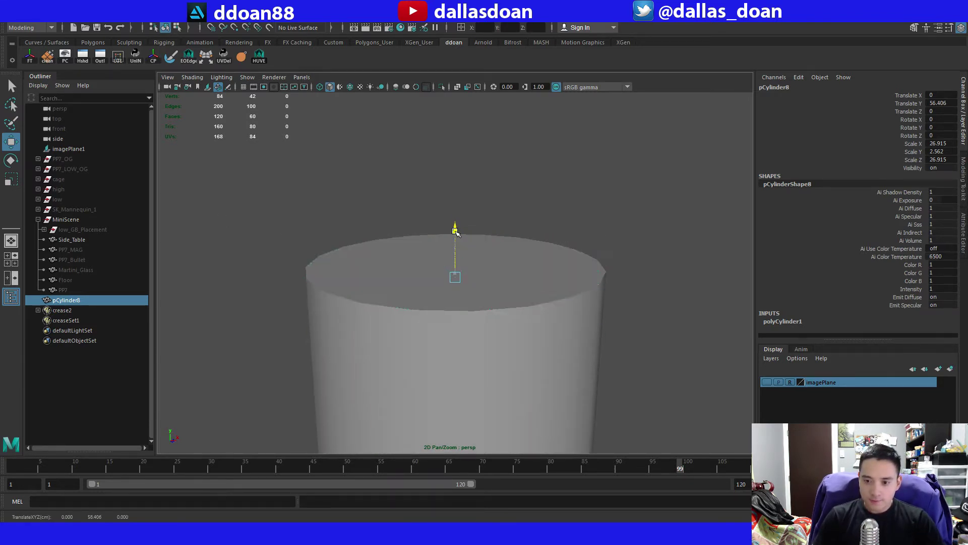
left_click_drag(625, 253, 618, 286, "alt")
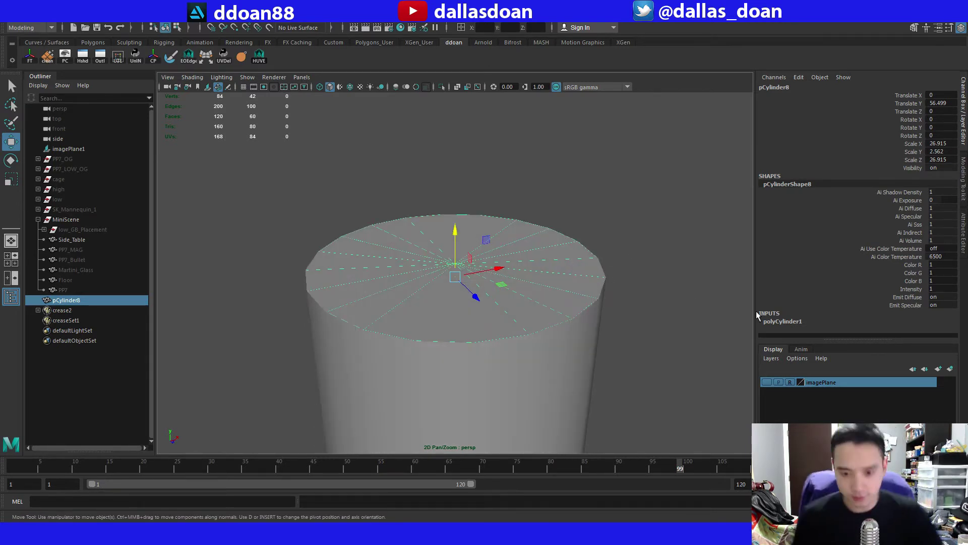
Try 32 for the disc's Subdivisions Axis.
left_click(790, 321)
scroll(876, 289, "down", 3)
left_click(950, 294)
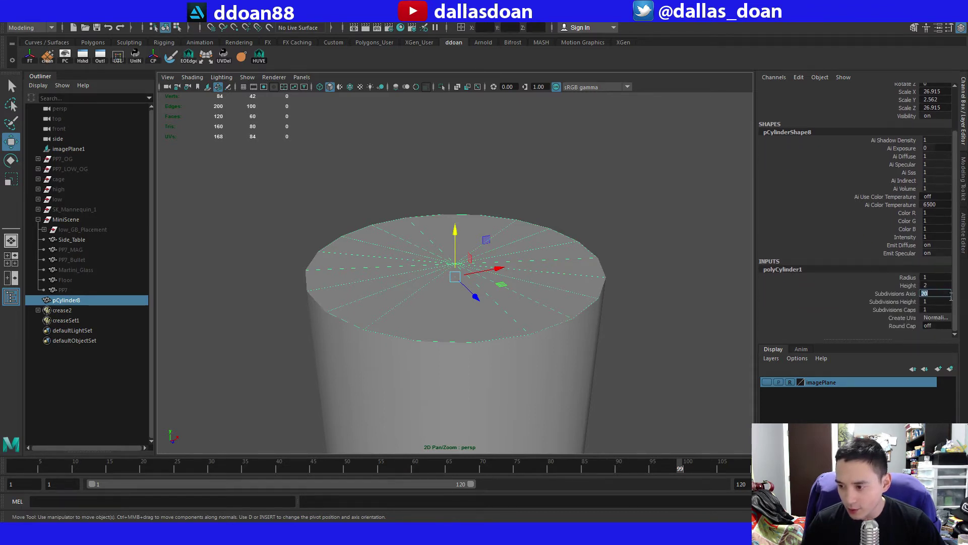
type("32")
key("Return")
left_click_drag(645, 303, 627, 318, "alt")
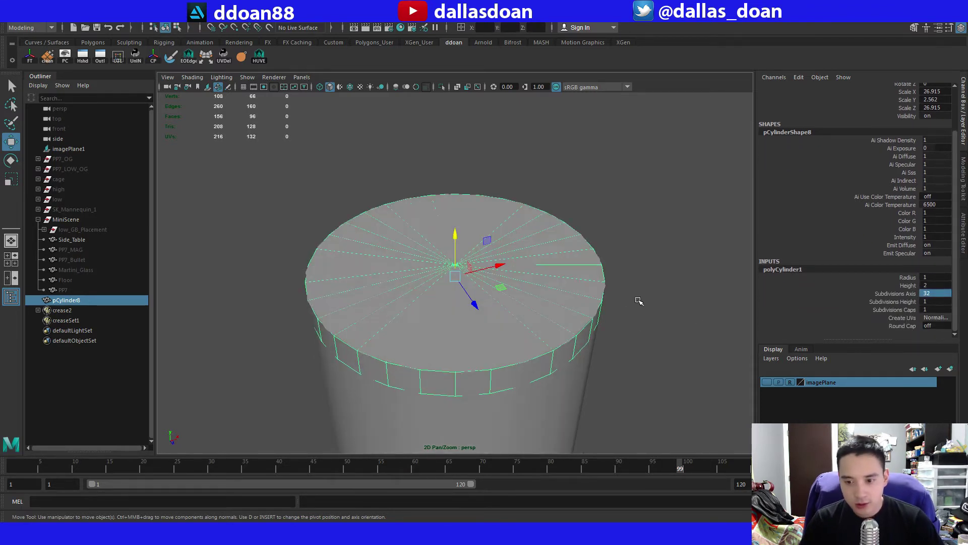
Hide the side table and select the disc on its own.
left_click(658, 270)
left_click(68, 300)
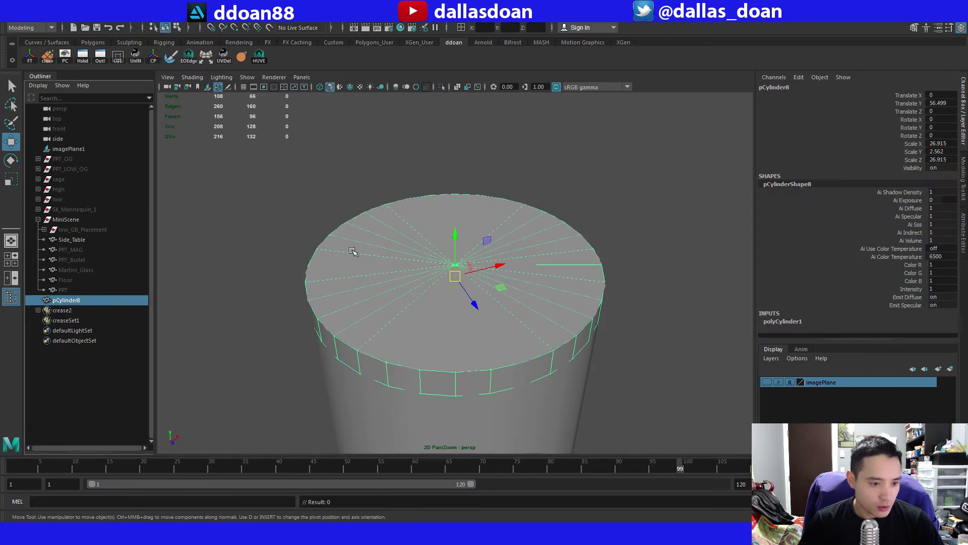
left_click_drag(389, 356, 428, 290, "alt")
scroll(455, 302, "down", 3)
left_click(503, 358)
key("ctrl+h")
left_click_drag(489, 300, 482, 320, "alt")
left_click(482, 320)
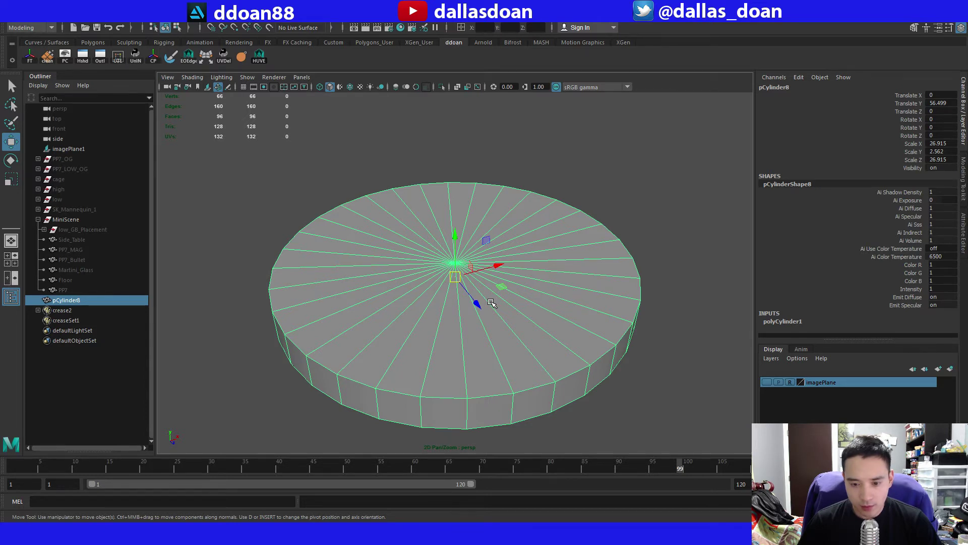
Set the disc's Subdivisions Axis to 20 and check the resulting outline.
left_click(596, 189)
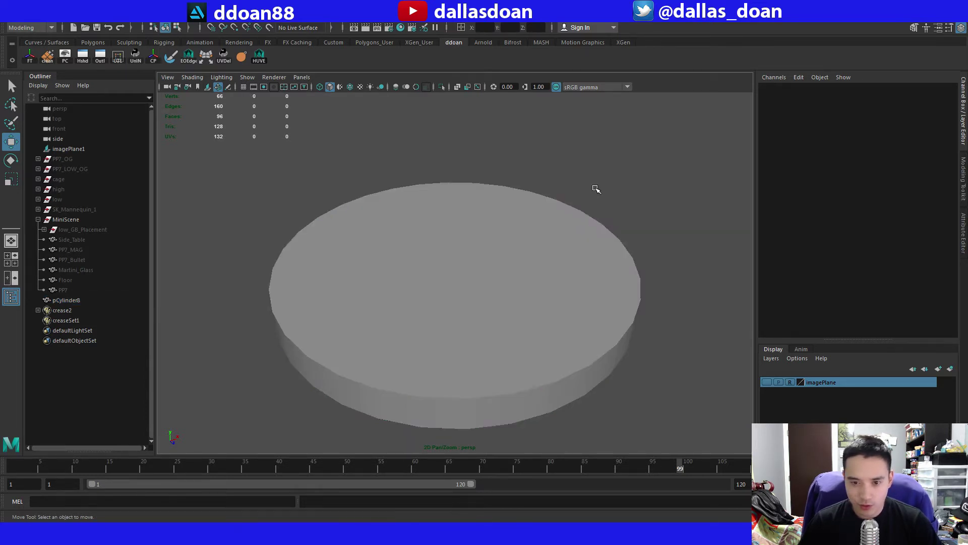
left_click(553, 243)
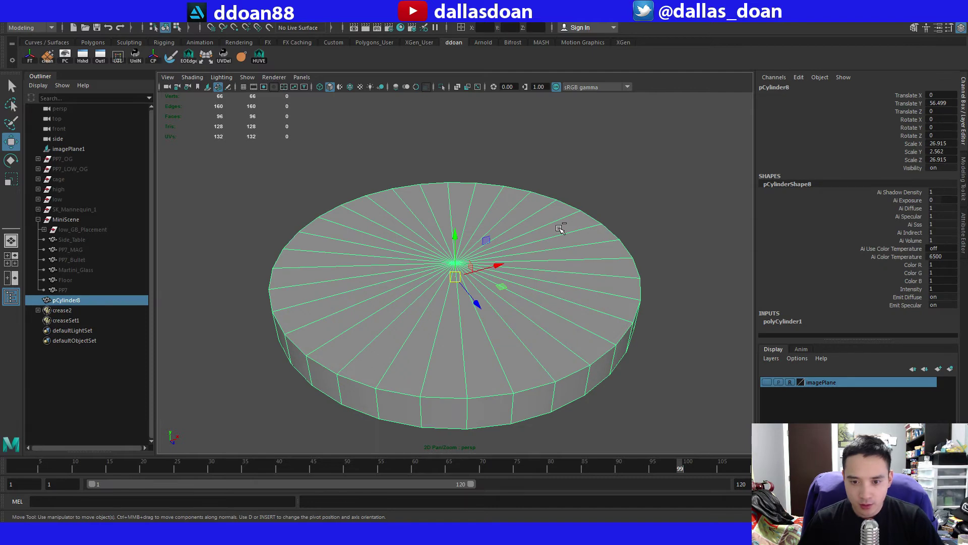
key("ctrl+z")
left_click(527, 239)
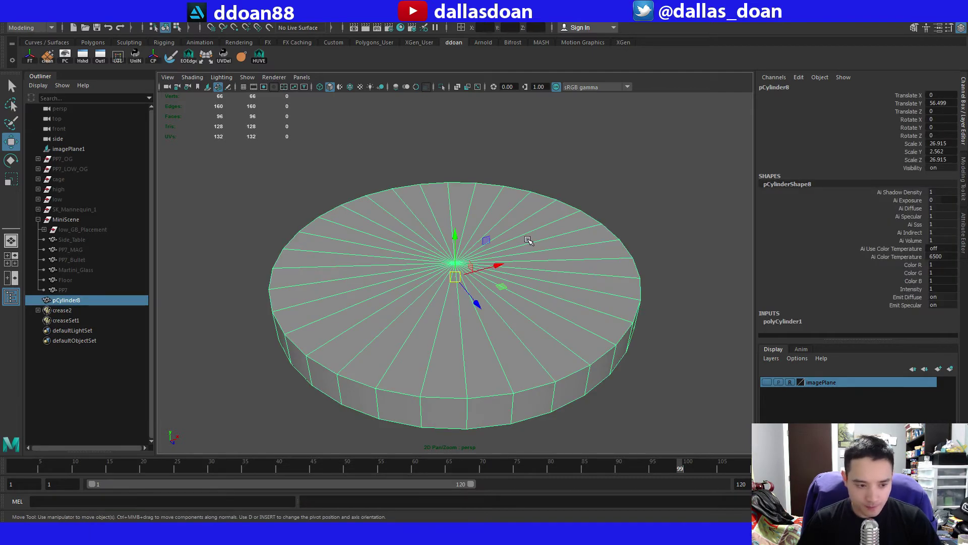
left_click(840, 320)
scroll(840, 319, "down", 1)
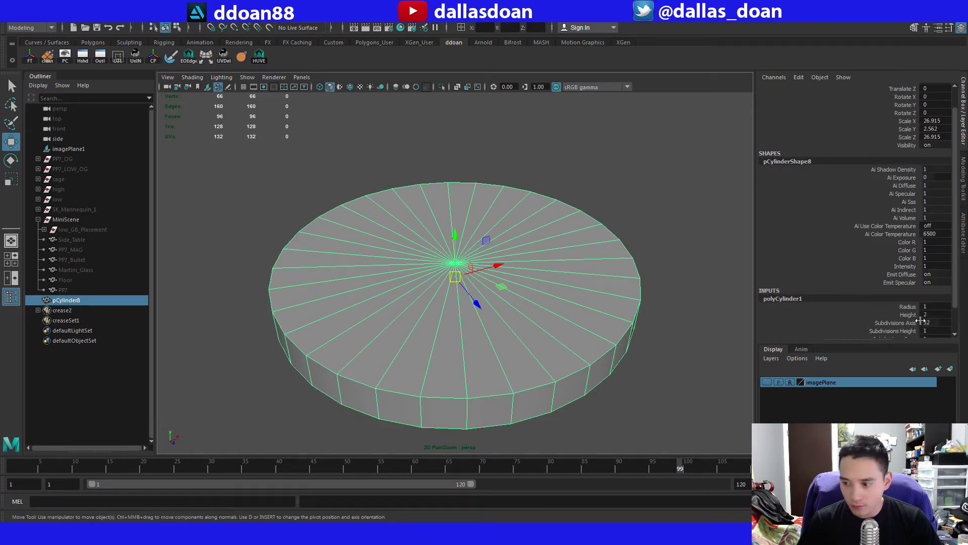
left_click(922, 322)
type("20")
key("Return")
left_click_drag(477, 151, 502, 242, "alt")
left_click(612, 176)
left_click(560, 207)
left_click_drag(561, 222, 530, 230, "alt")
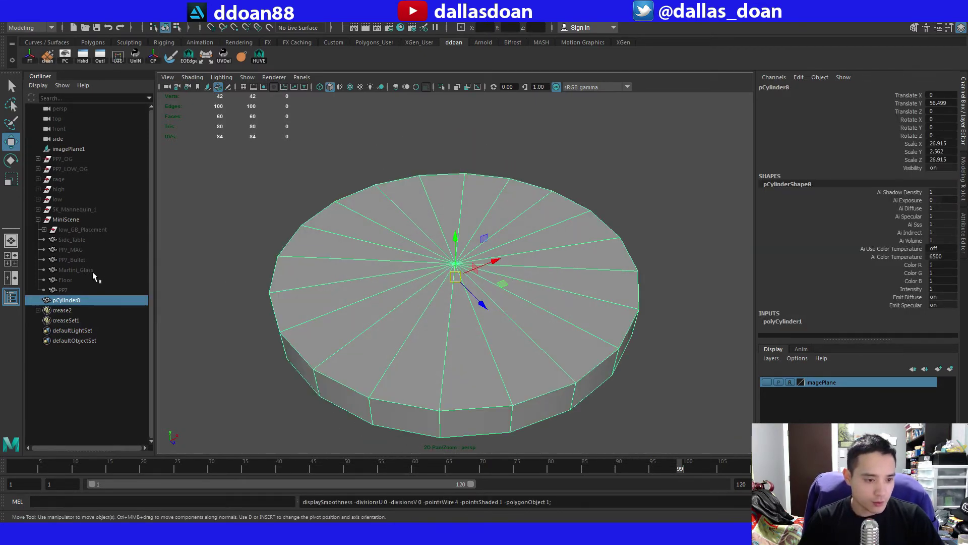
Show the side table again and preview the disc's smoothing against it, returning the disc to unsmoothed display.
left_click(100, 248)
left_click(101, 243)
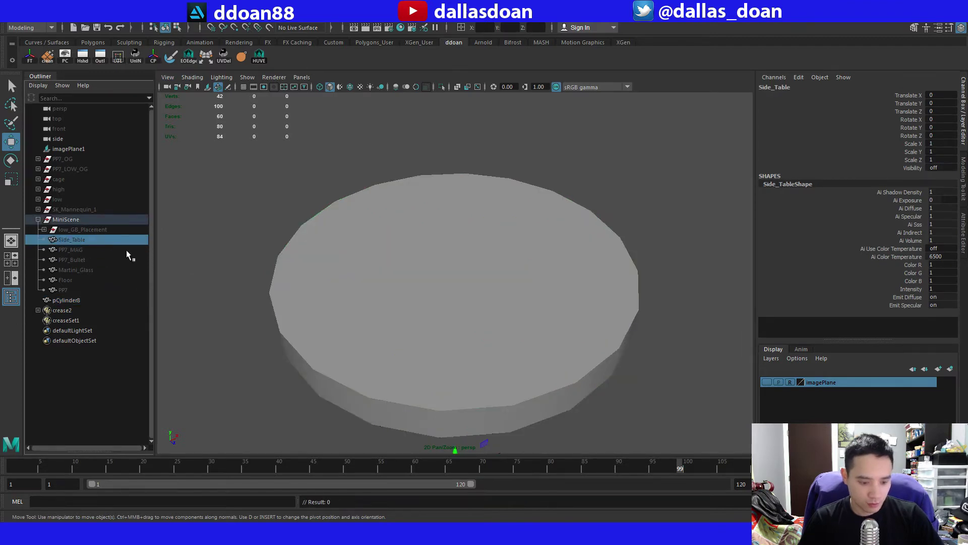
key("shift+h")
left_click(67, 300)
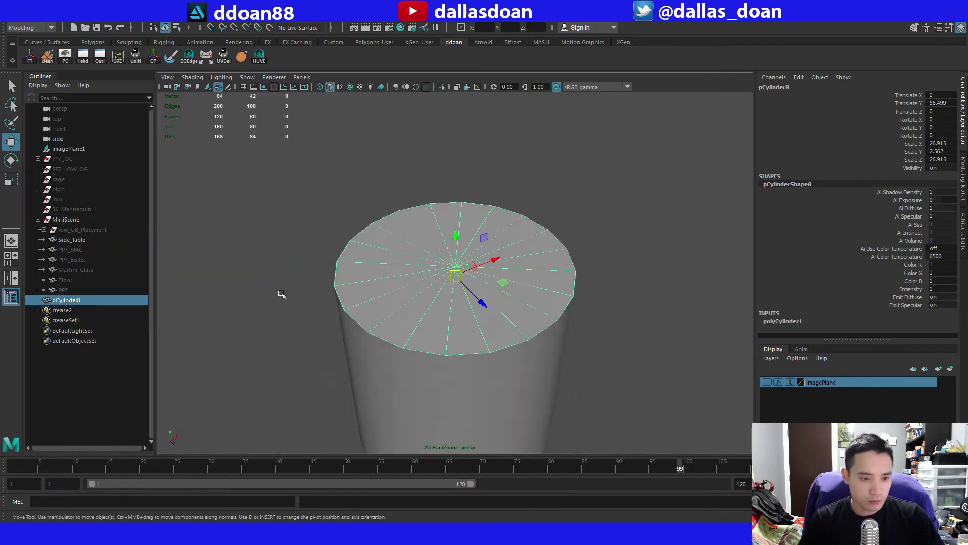
left_click_drag(281, 297, 303, 300, "alt")
key("1")
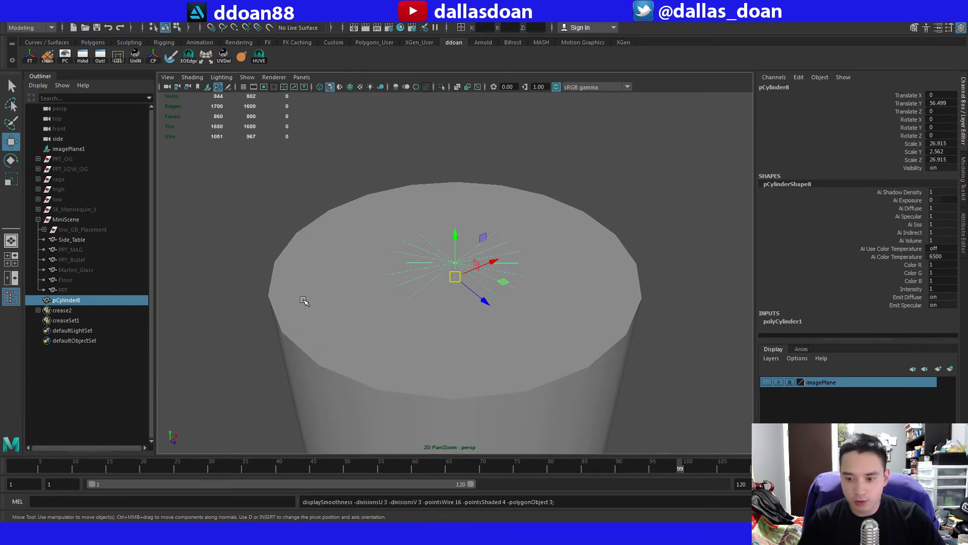
Isolate the disc by hiding Side_Table, and switch the disc to edge selection.
left_click(87, 240)
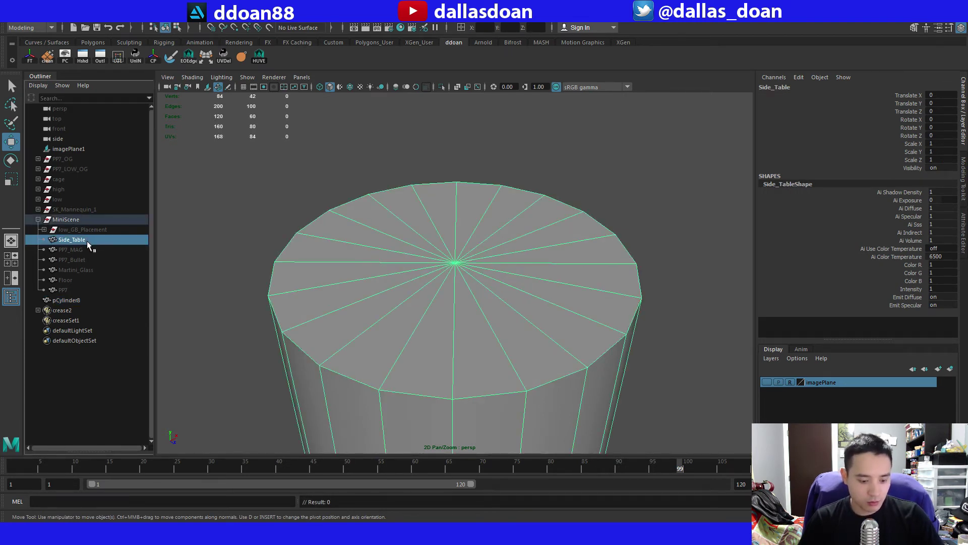
key("ctrl+h")
left_click(391, 315)
key("f")
scroll(366, 261, "up", 5)
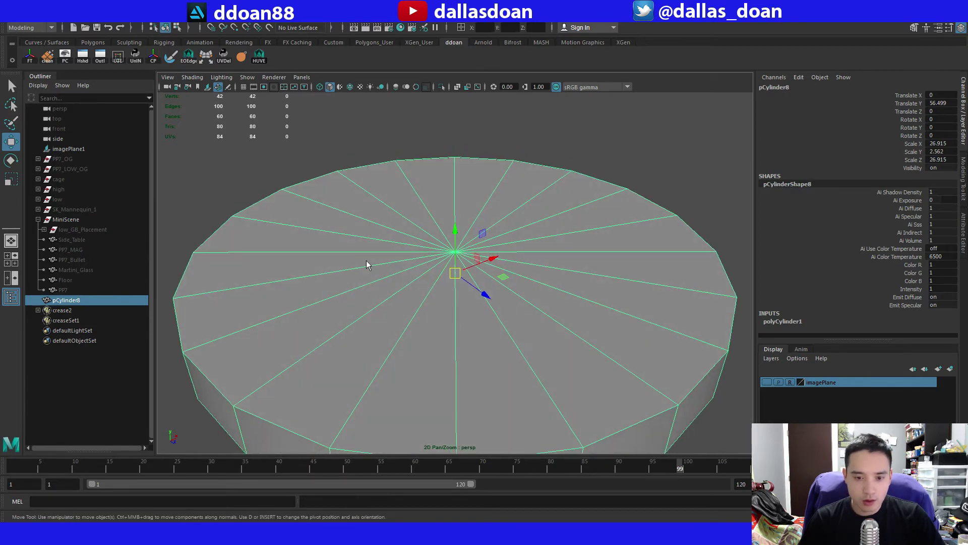
right_click_drag(367, 265, 367, 244)
scroll(348, 283, "down", 3)
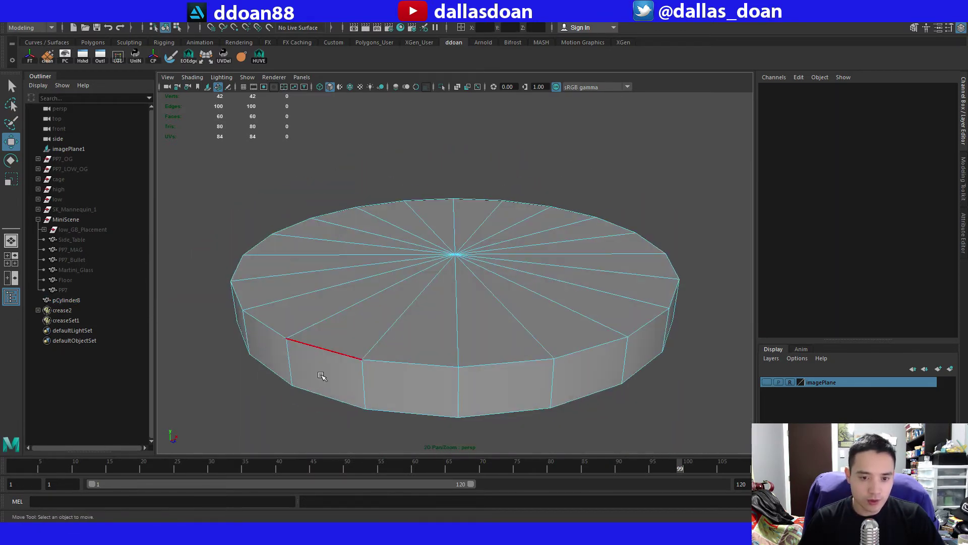
Inspect the top rim, select the disc's entire bottom rim edge loop, and open the Crease Set Editor.
double_click(325, 364)
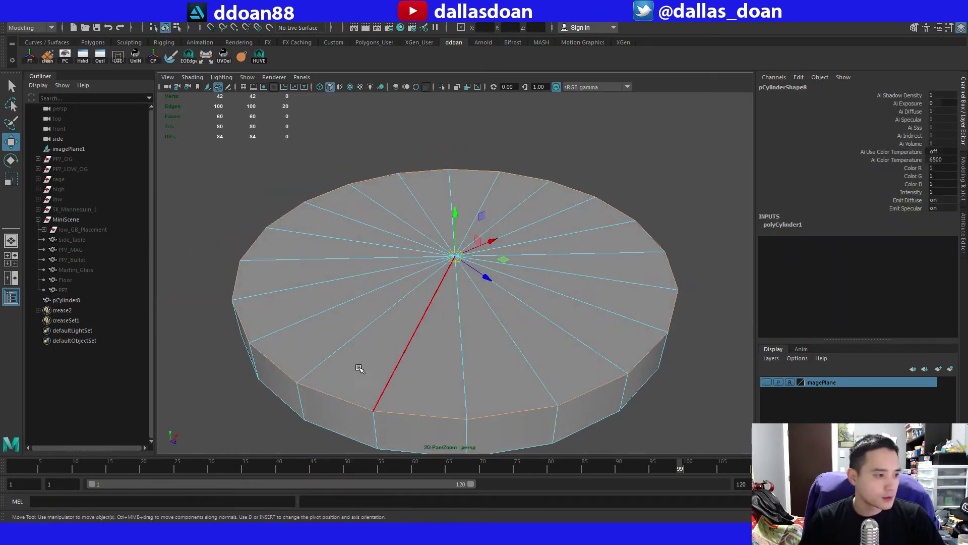
left_click_drag(341, 328, 353, 275, "alt")
scroll(347, 317, "down", 2)
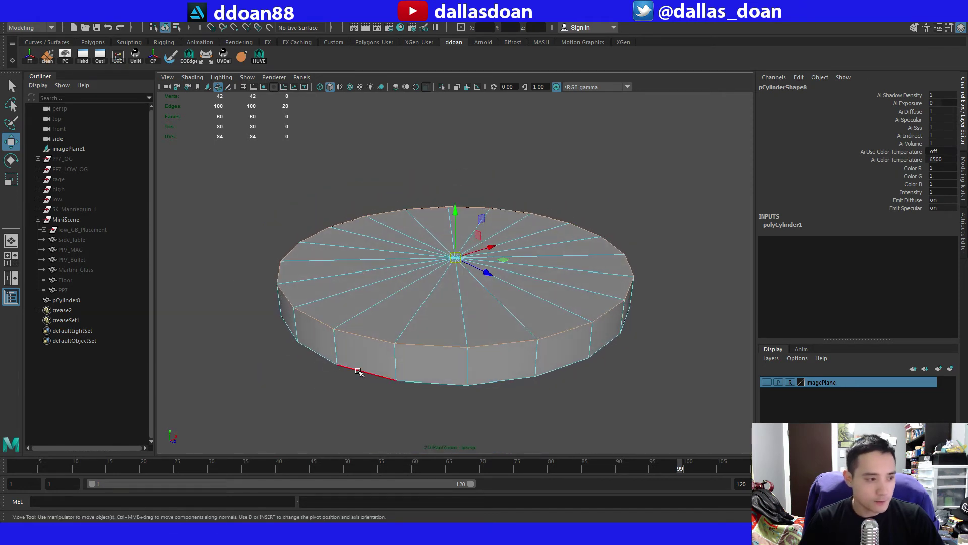
double_click(369, 368)
left_click_drag(409, 356, 411, 334, "alt")
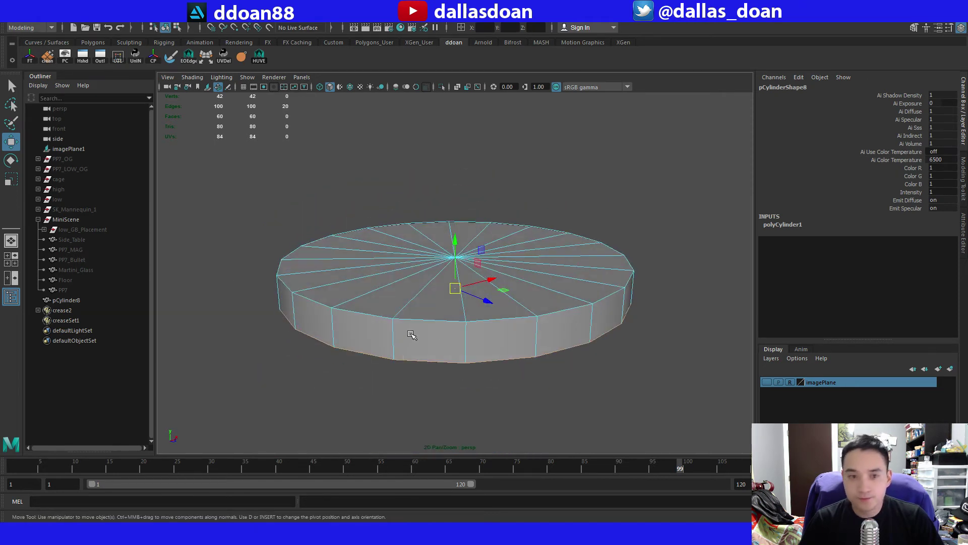
left_click(241, 56)
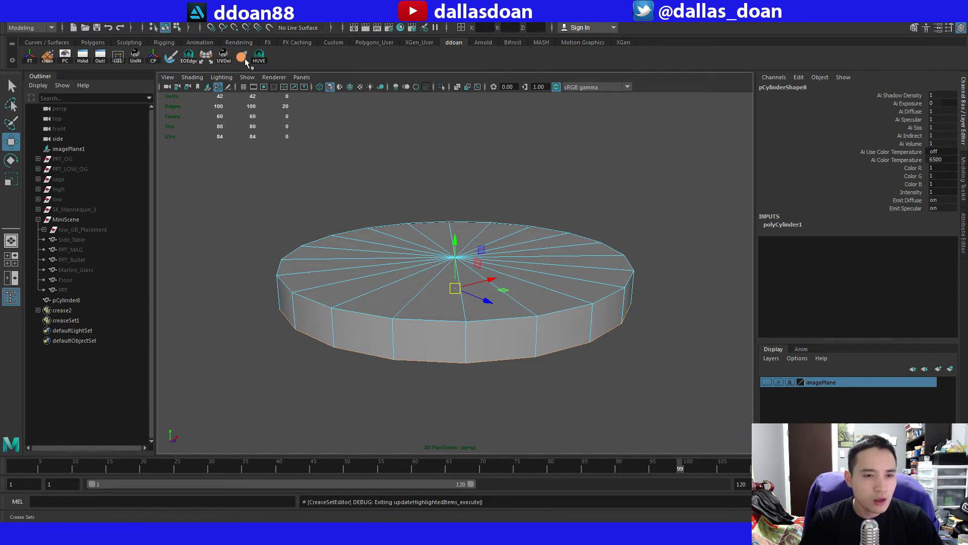
Look for the Crease Set Editor behind the main window, hide the Outliner, and call up the editor again.
left_click_drag(414, 2, 487, 36)
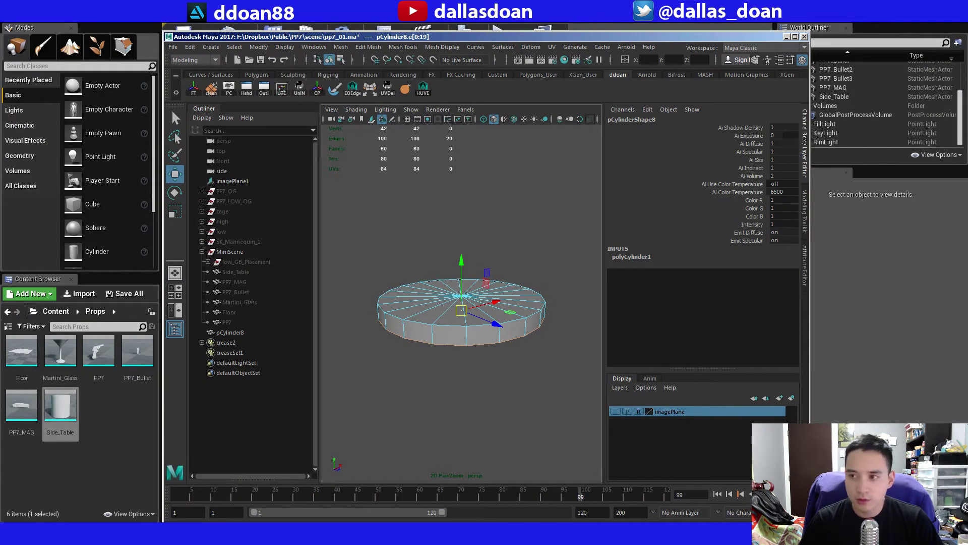
left_click_drag(662, 38, 647, 36)
double_click(647, 36)
scroll(459, 228, "up", 4)
left_click_drag(464, 240, 462, 220, "alt")
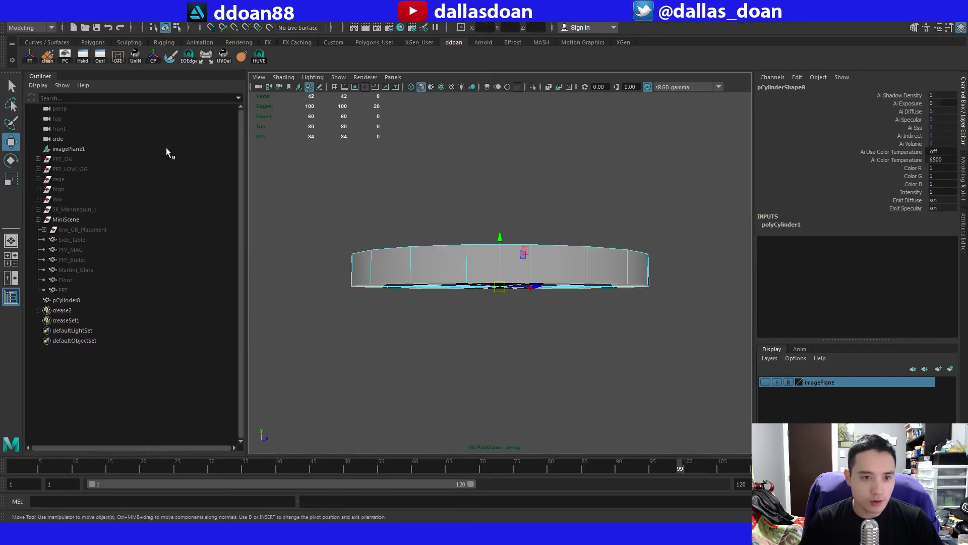
left_click(11, 296)
left_click_drag(197, 126, 244, 58, "alt")
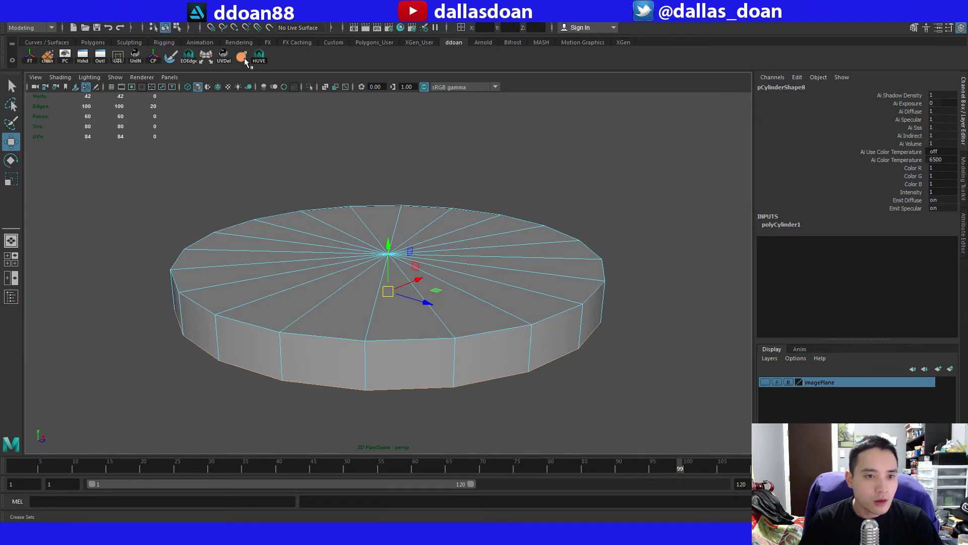
left_click(244, 57)
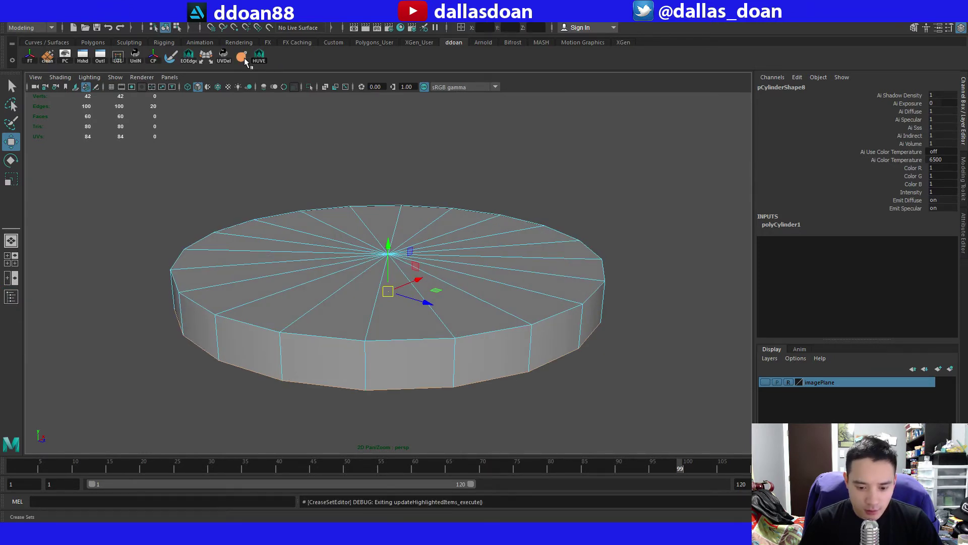
Minimize the Unreal Editor, Epic Games Launcher and Content folder windows to look for the hidden Crease Set Editor.
left_click_drag(384, 5, 468, 133)
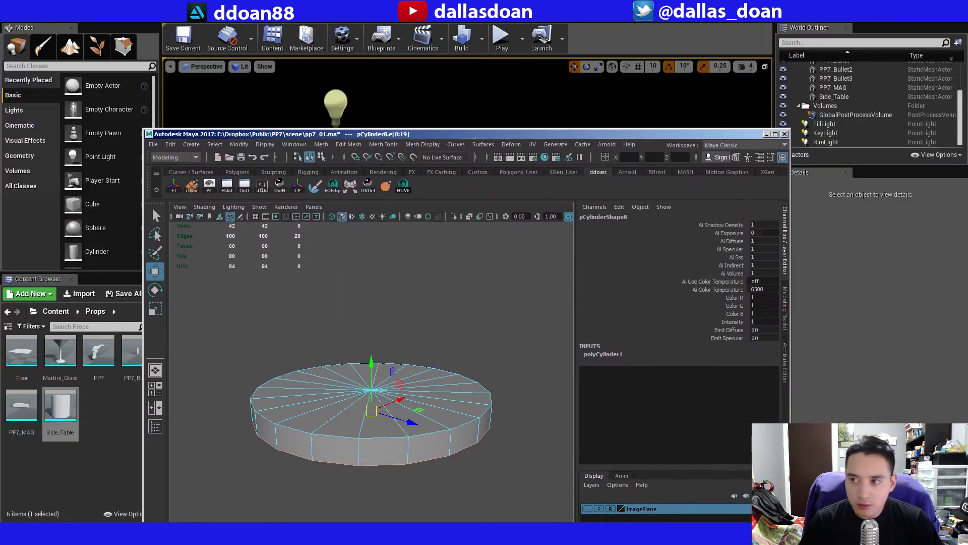
left_click(923, 7)
left_click_drag(581, 136, 657, 166)
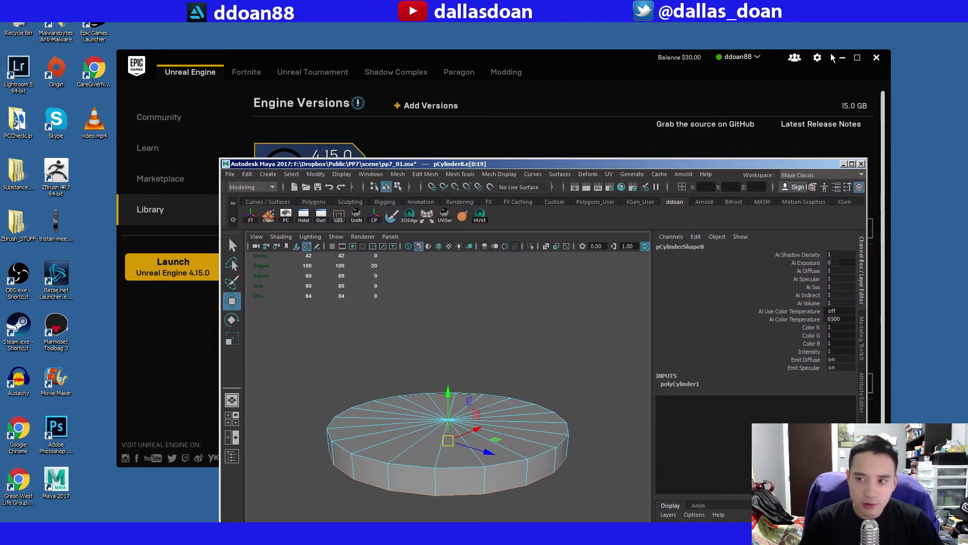
left_click(841, 58)
left_click_drag(510, 166, 601, 140)
left_click(297, 190)
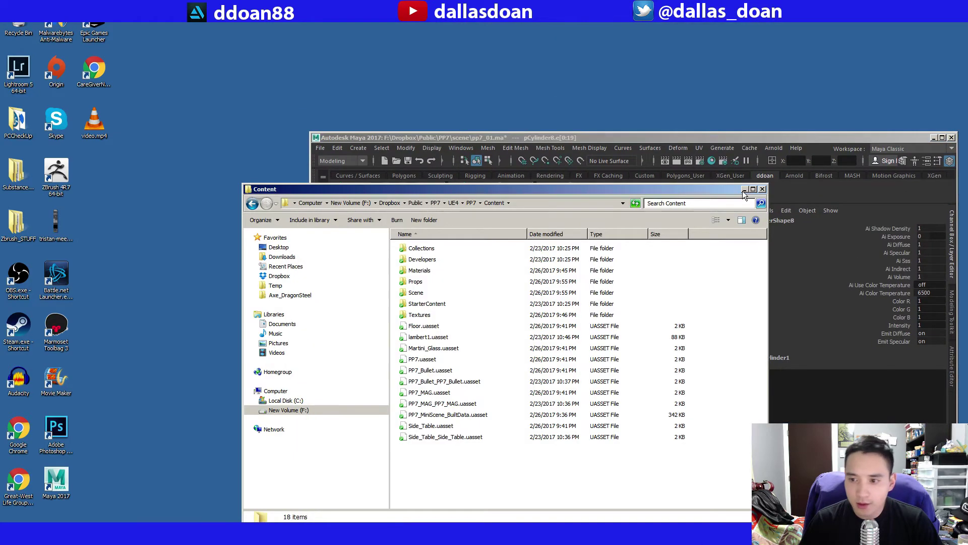
left_click(744, 189)
left_click_drag(727, 138, 545, 50)
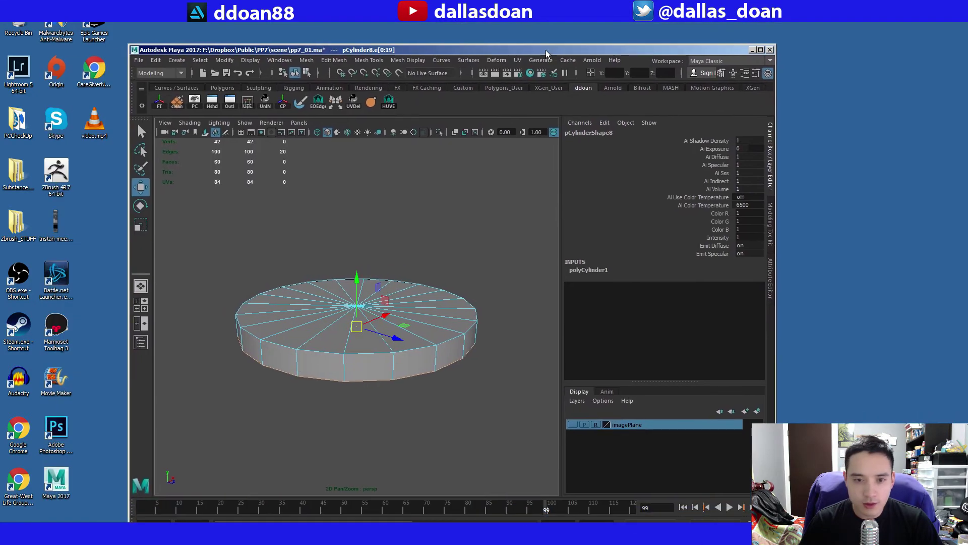
Try to open the Crease Set Editor again, and open the Crease tool's options.
left_click(371, 101)
left_click(346, 61)
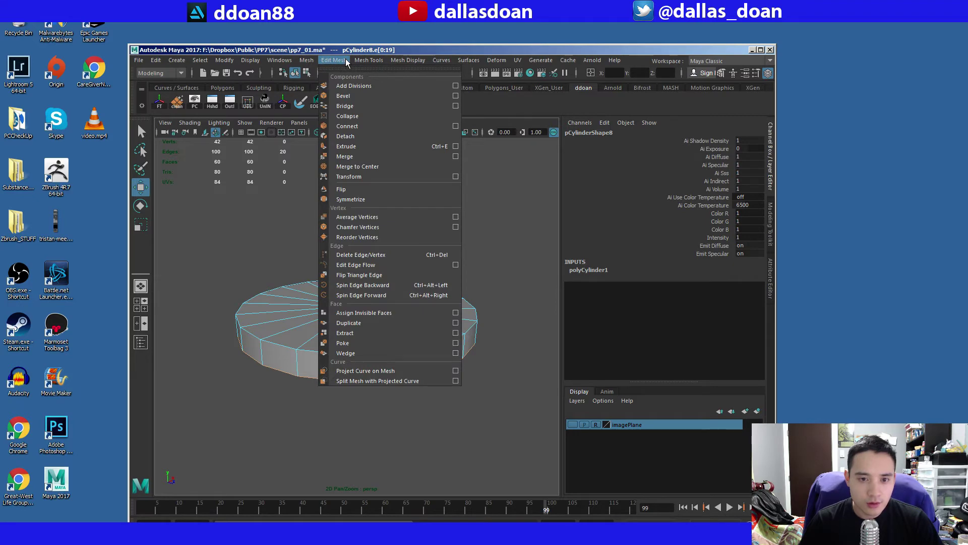
mouse_move(309, 61)
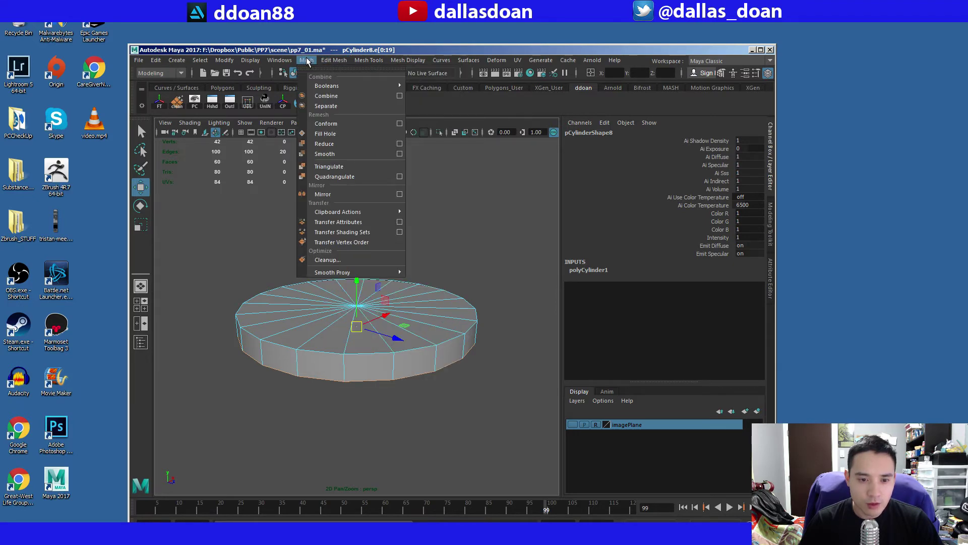
mouse_move(368, 60)
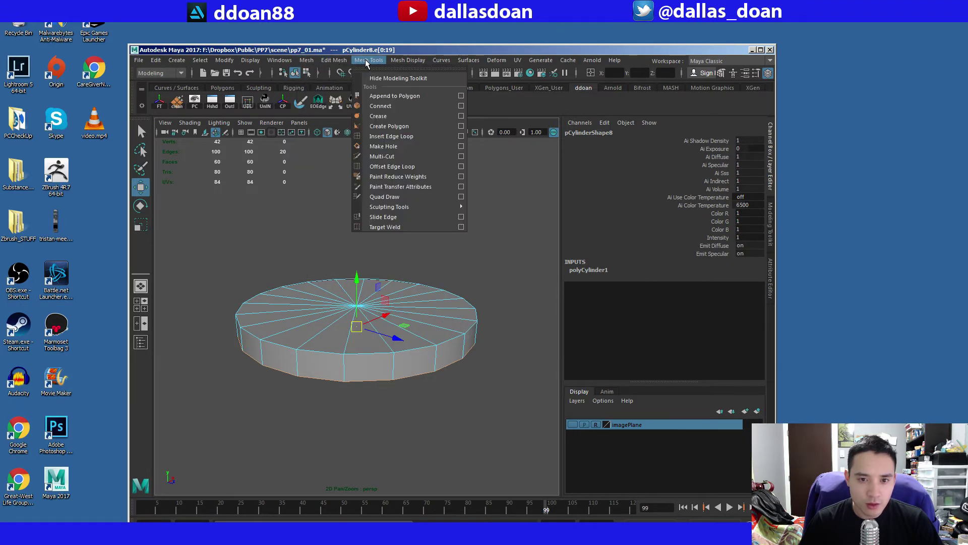
left_click(461, 116)
left_click(355, 107)
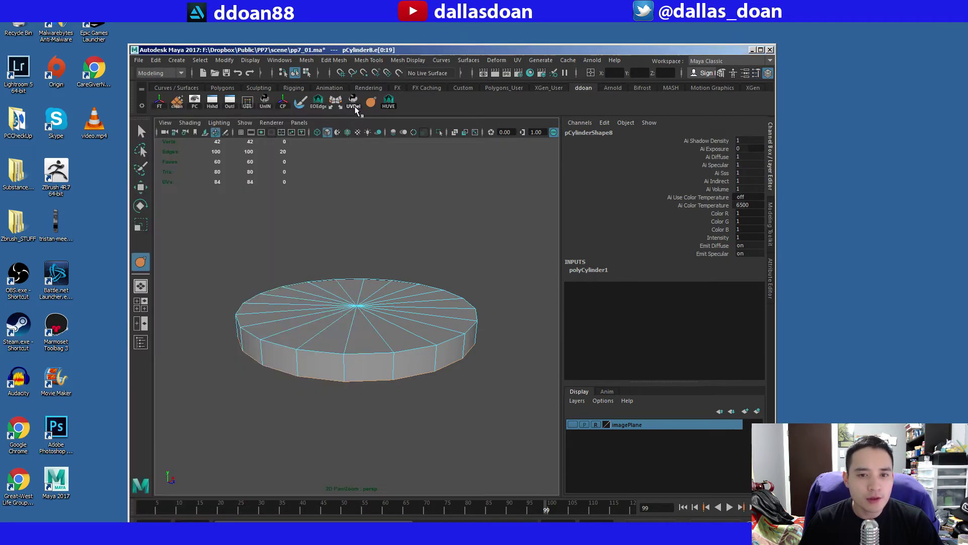
Activate the Crease tool and crease the disc's bottom rim edge loop.
left_click(369, 61)
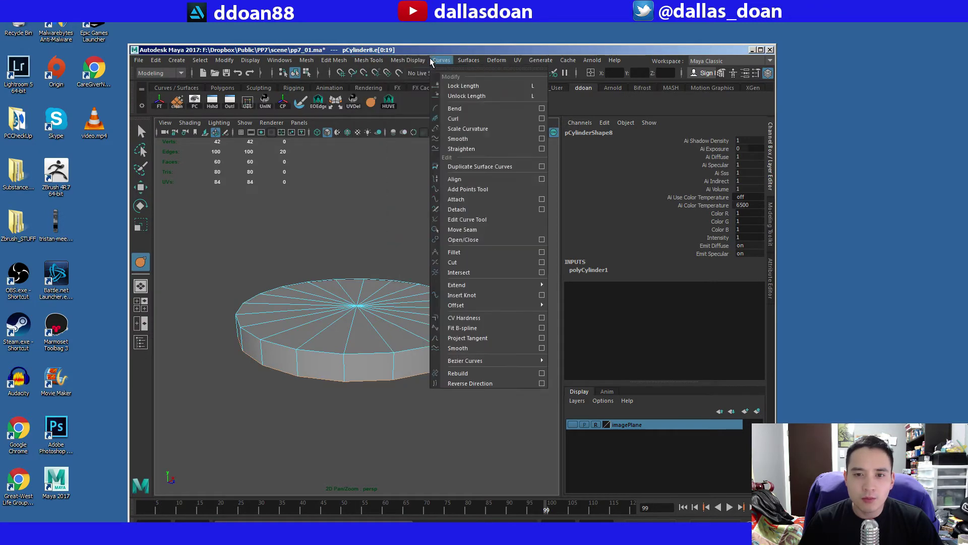
mouse_move(418, 62)
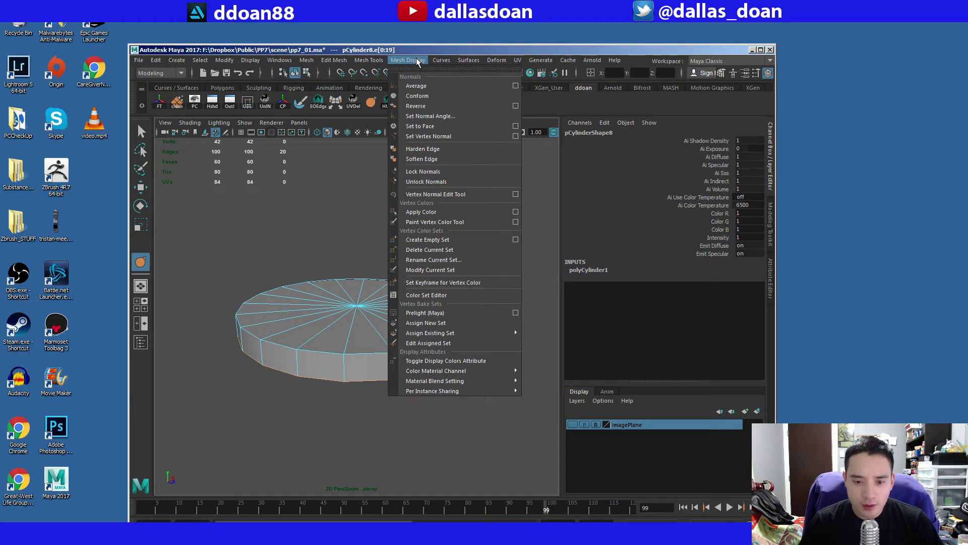
mouse_move(278, 61)
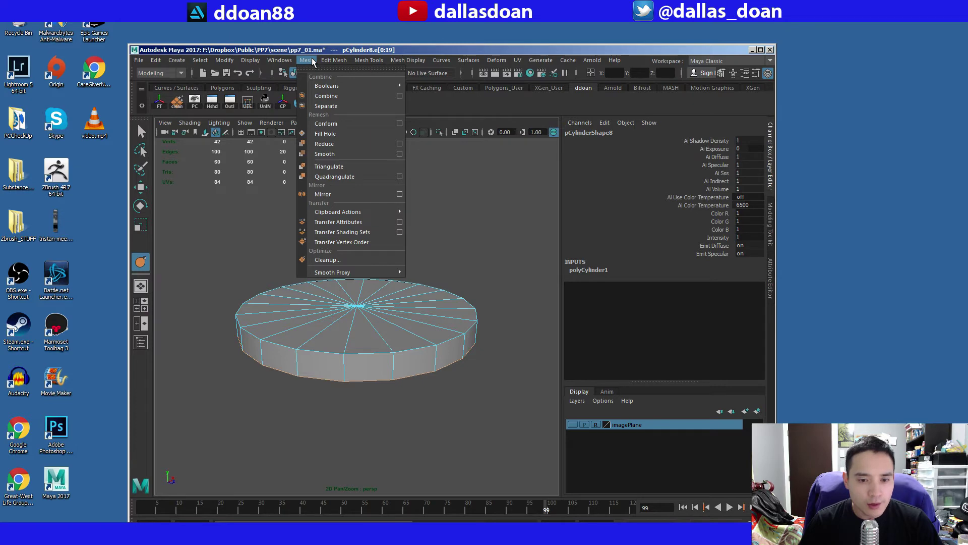
mouse_move(345, 61)
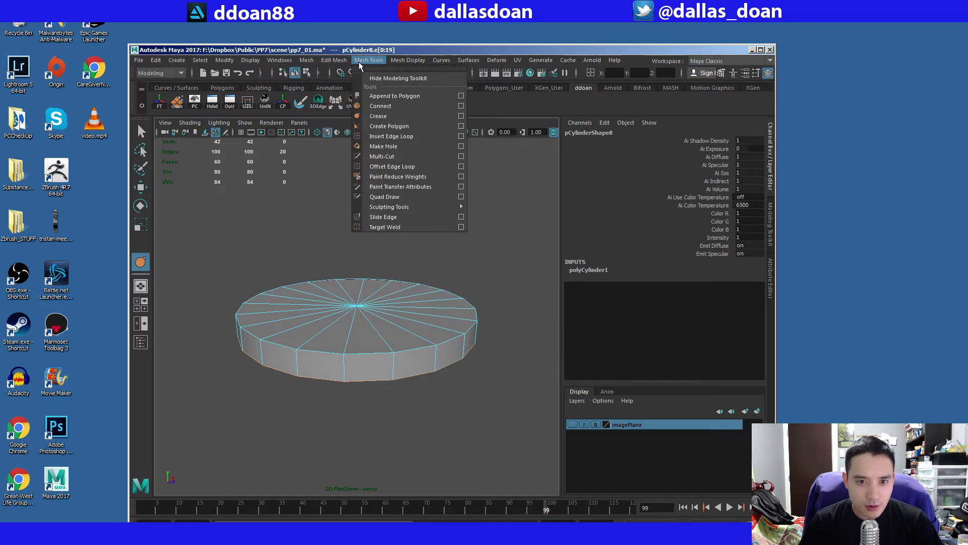
left_click(419, 118)
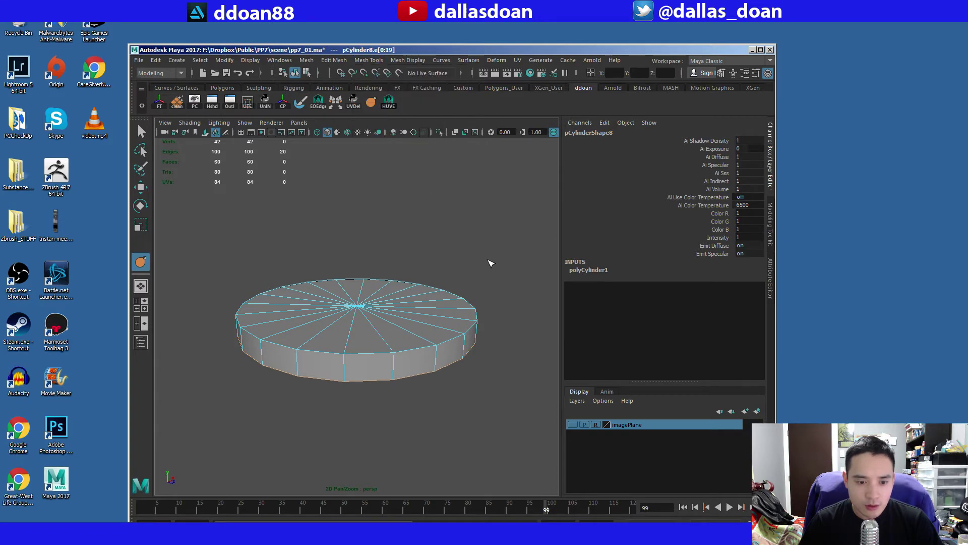
double_click(381, 381)
middle_click_drag(383, 383, 468, 389)
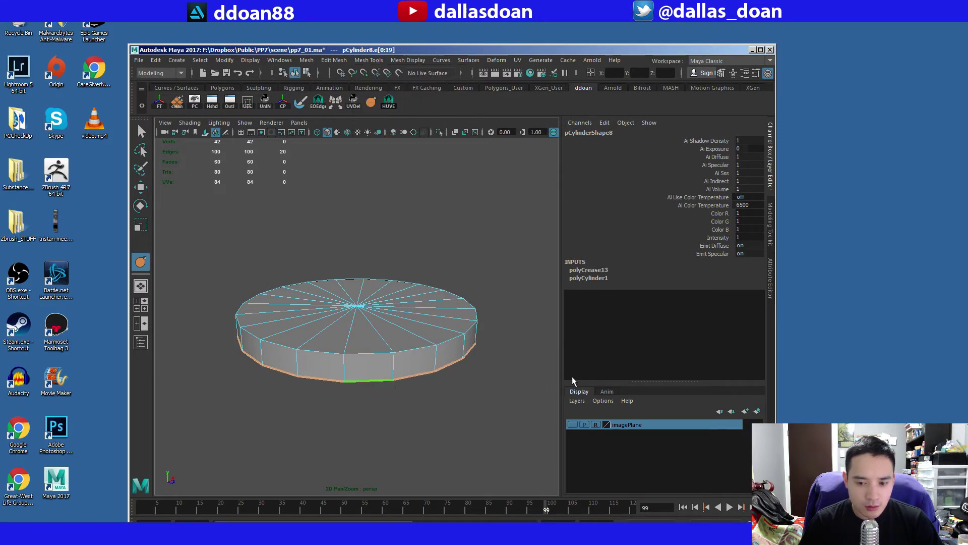
Return to the Move tool, call up the Crease Set Editor once more, and maximize the main window.
left_click(480, 361)
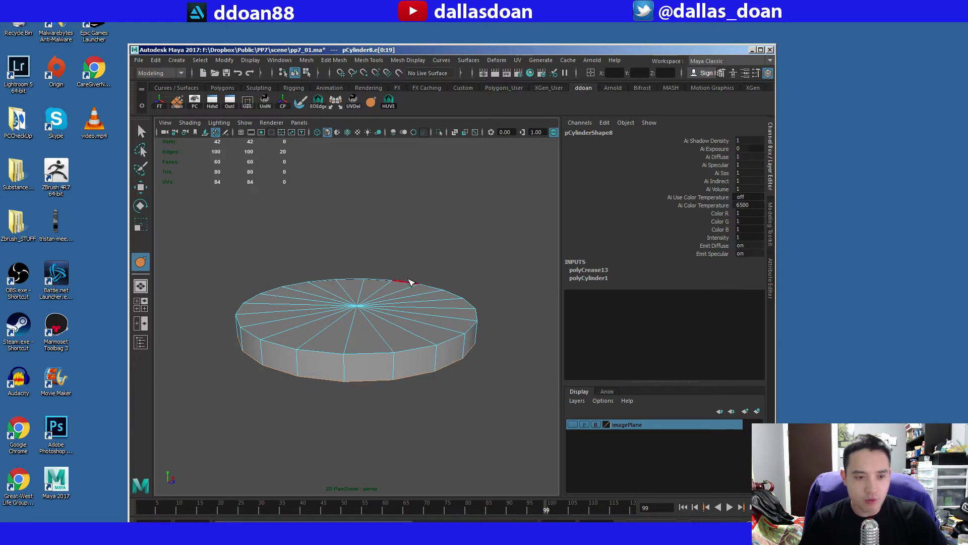
key("w")
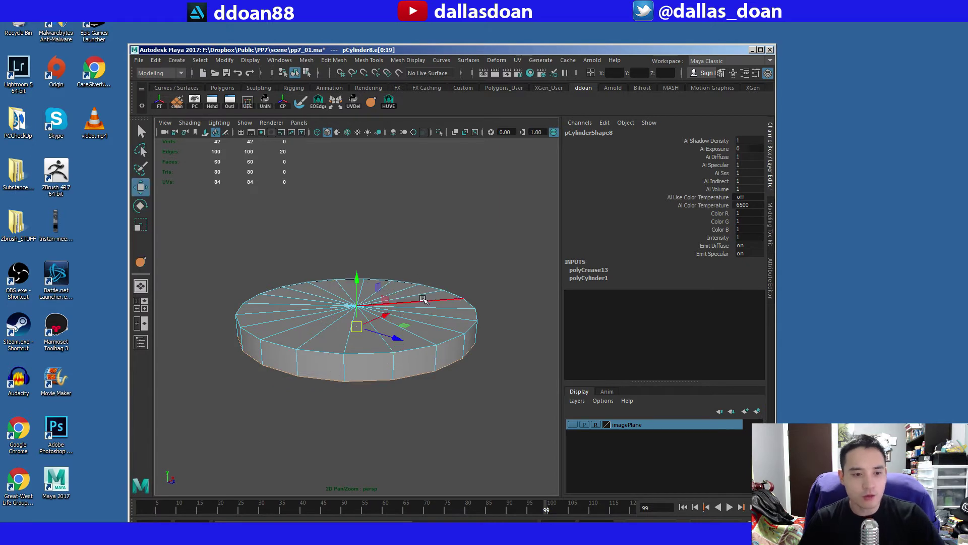
left_click(372, 104)
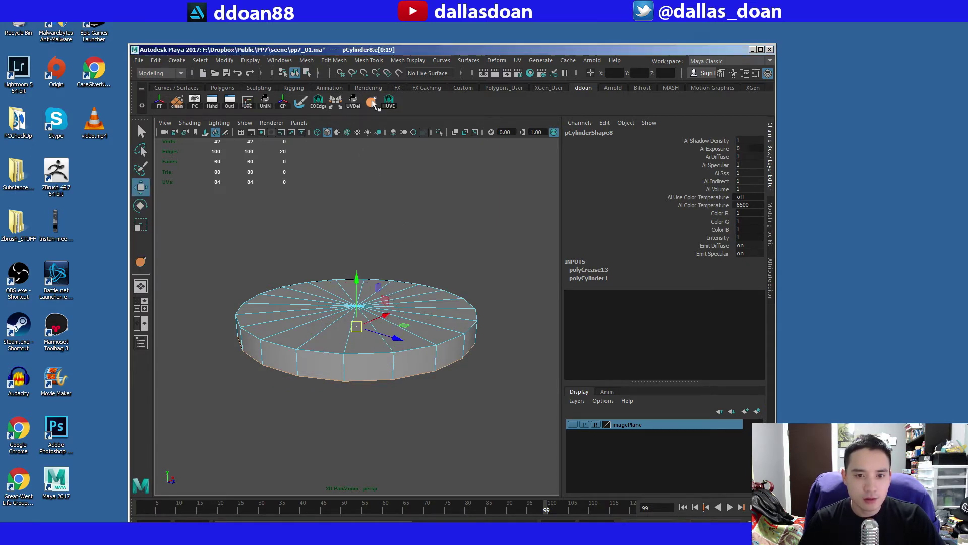
left_click_drag(454, 50, 469, 51)
double_click(468, 51)
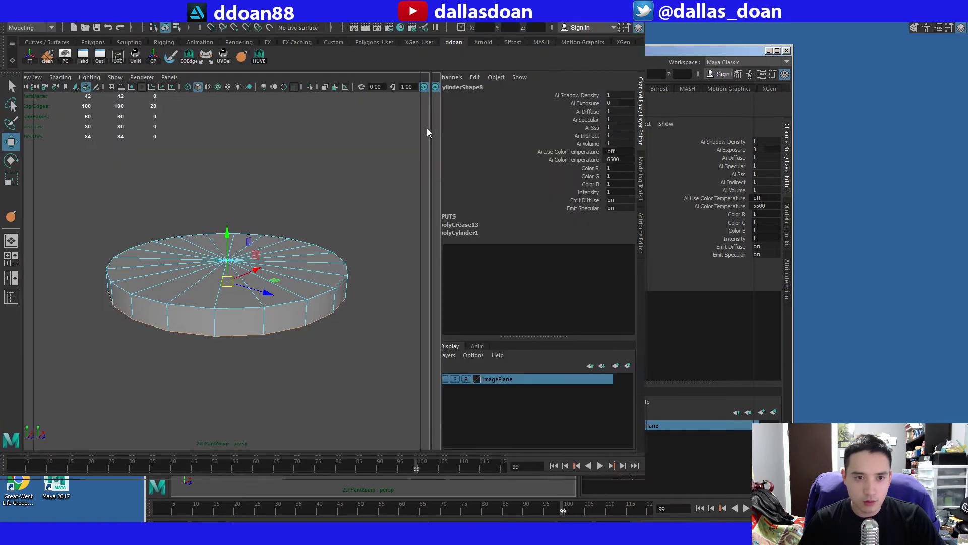
Save the scene pp7_01.ma and close Maya, keeping the changes.
scroll(396, 241, "down", 2)
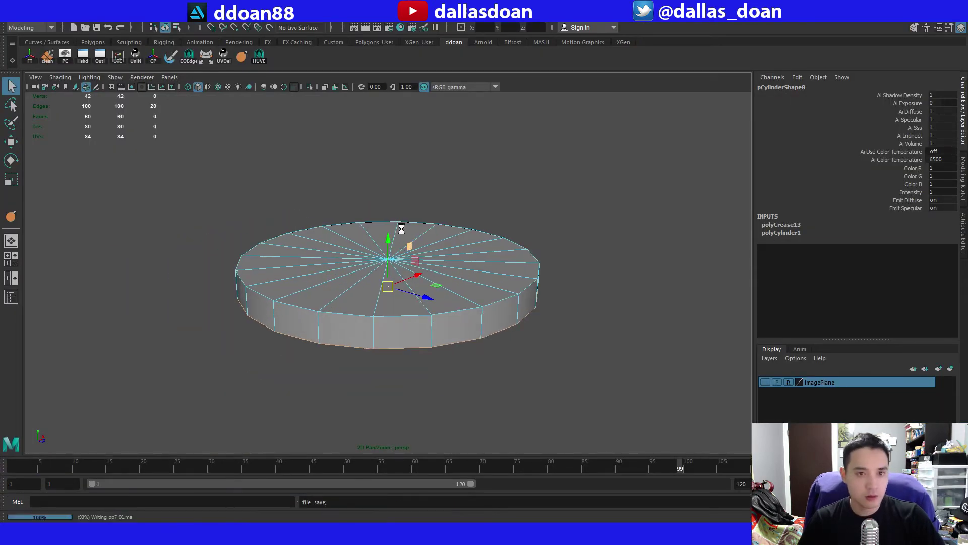
key("ctrl+s")
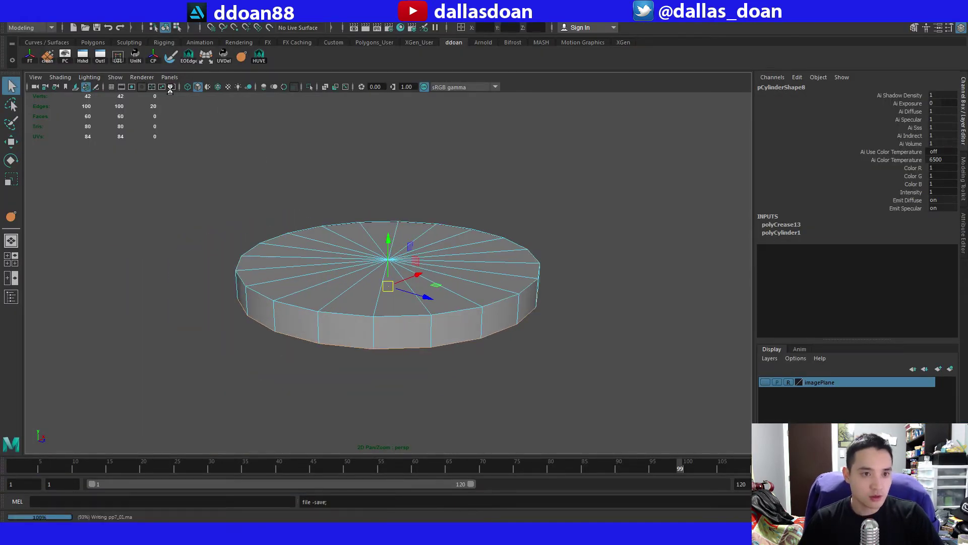
left_click(17, 20)
left_click(42, 55)
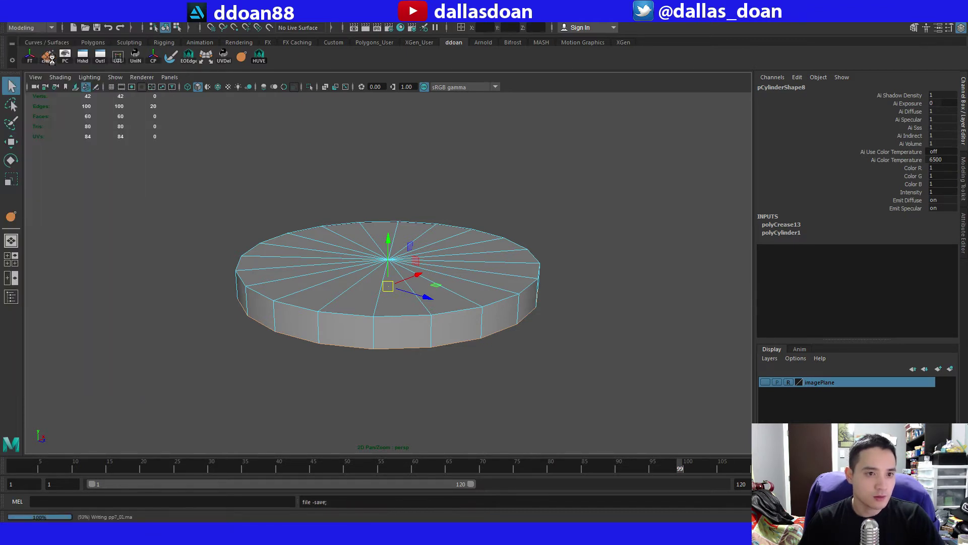
key("w")
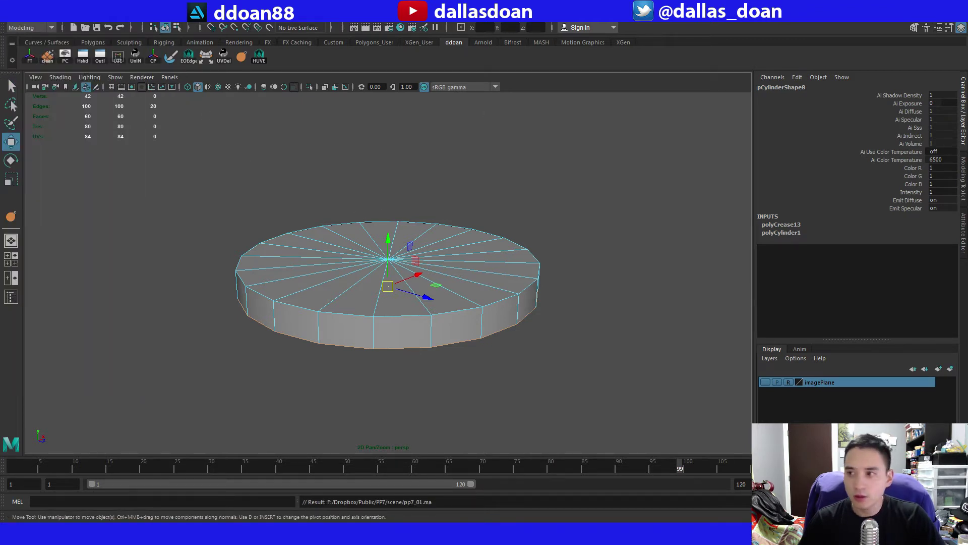
key("ctrl+n")
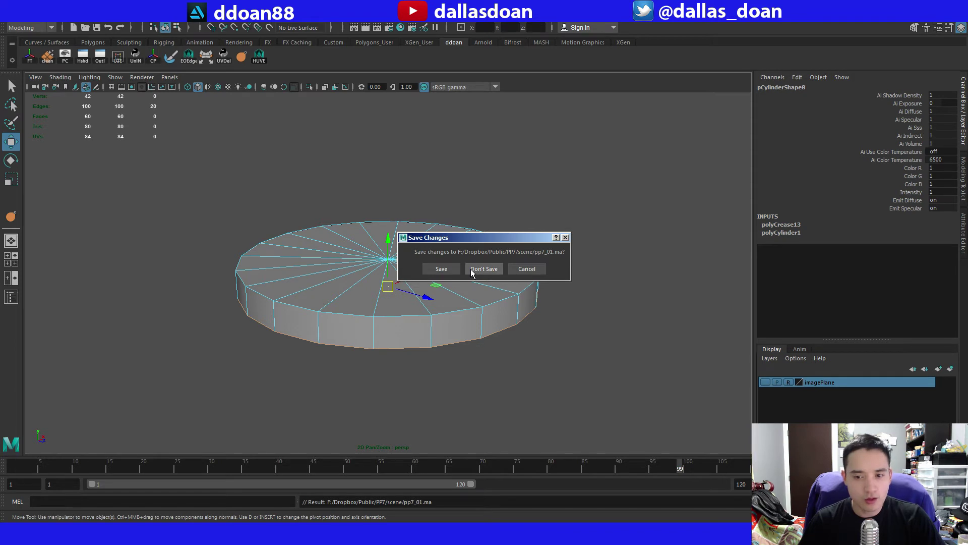
left_click(434, 270)
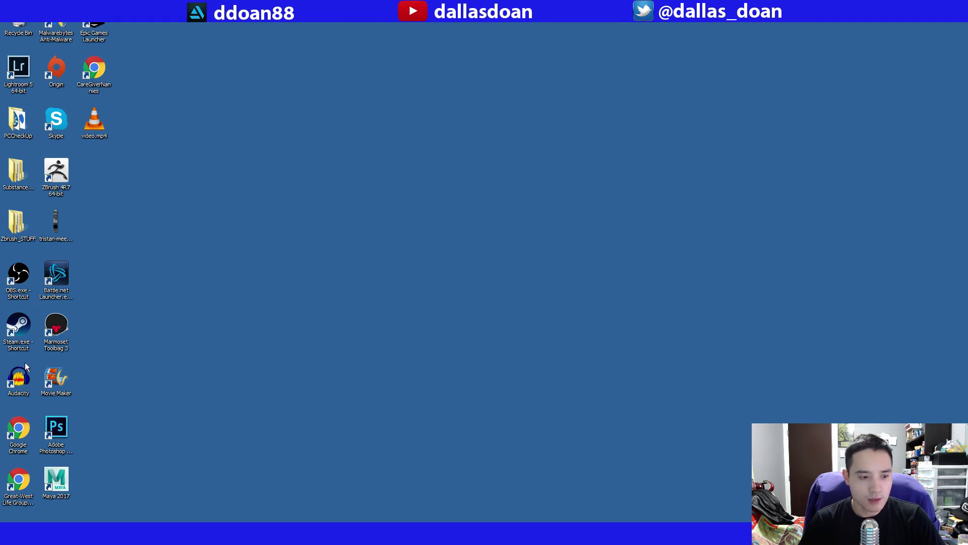
Relaunch Maya 2017 and reopen the recent scene pp7_01.ma.
double_click(57, 497)
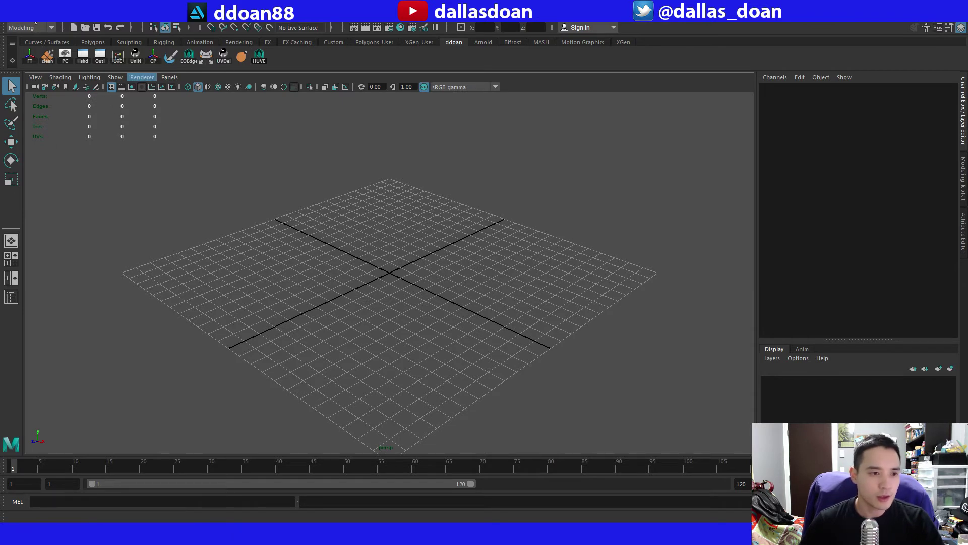
left_click(7, 24)
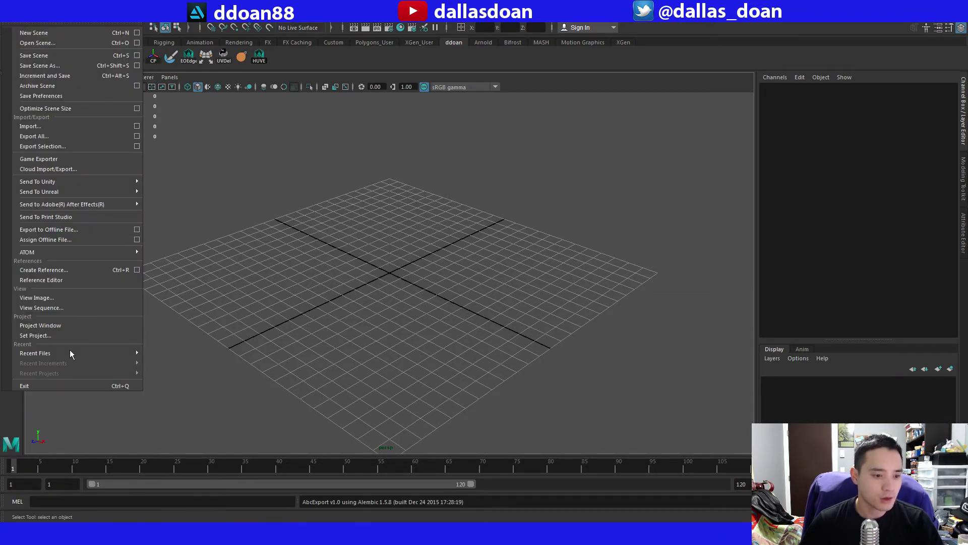
mouse_move(71, 353)
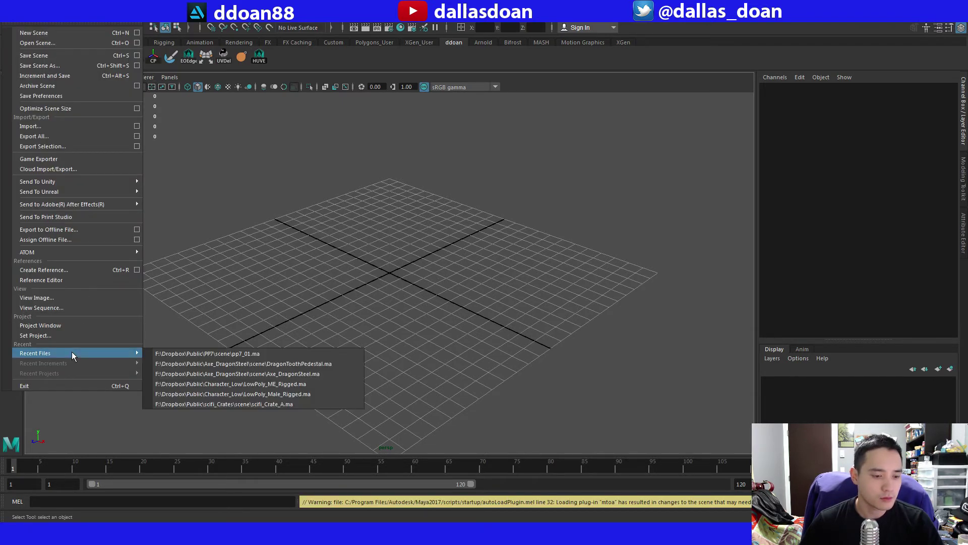
left_click(206, 355)
left_click(489, 270)
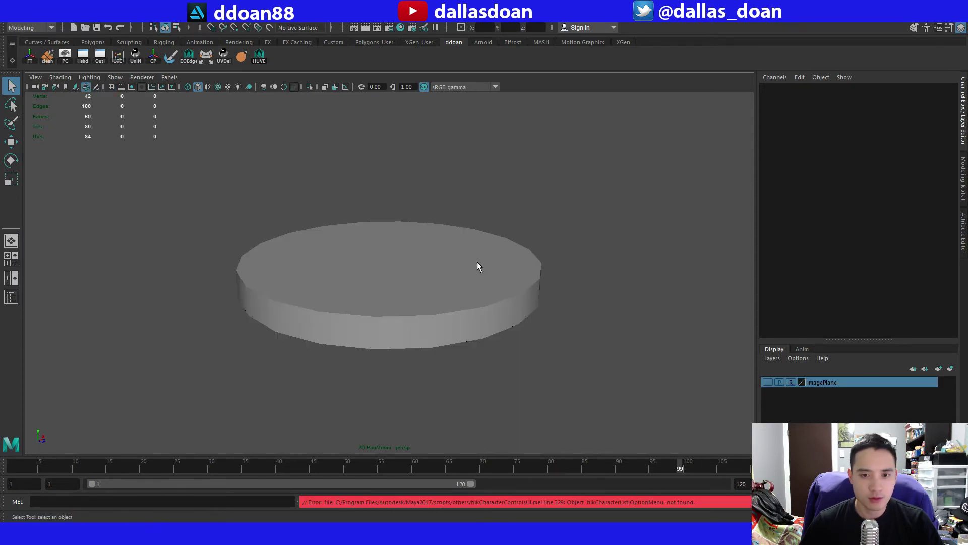
Show the Outliner beside the viewport and select the disc tabletop with the Move tool active.
left_click(344, 226)
key("w")
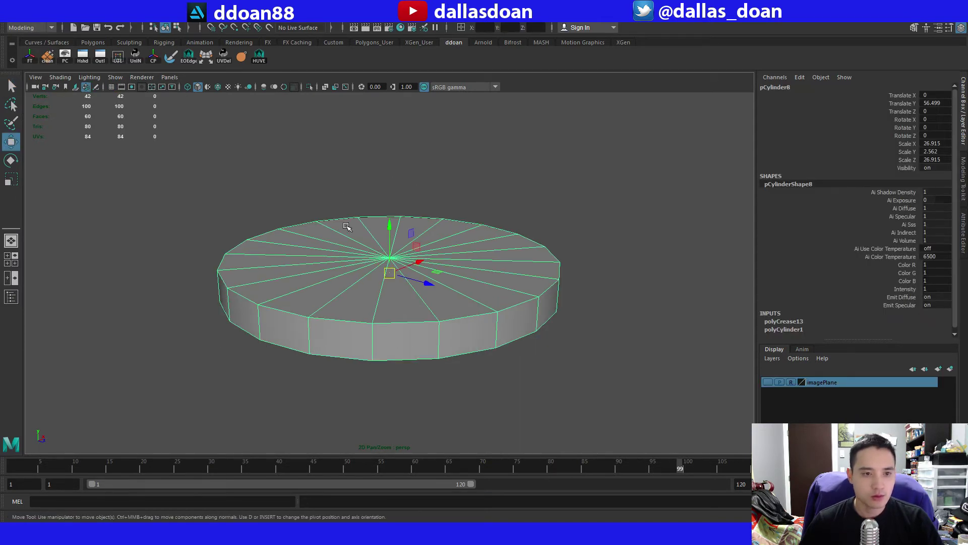
left_click(11, 297)
left_click(83, 241)
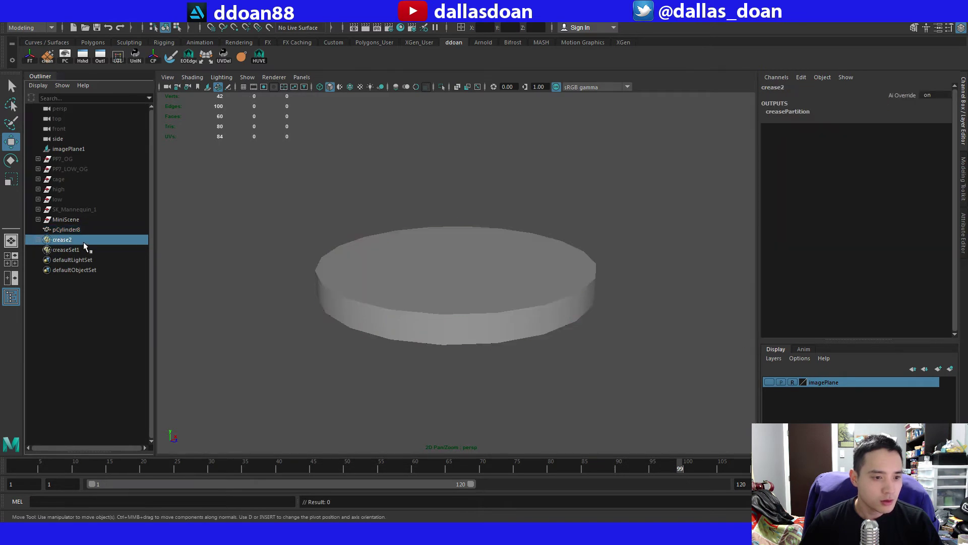
left_click(262, 249)
left_click(379, 253)
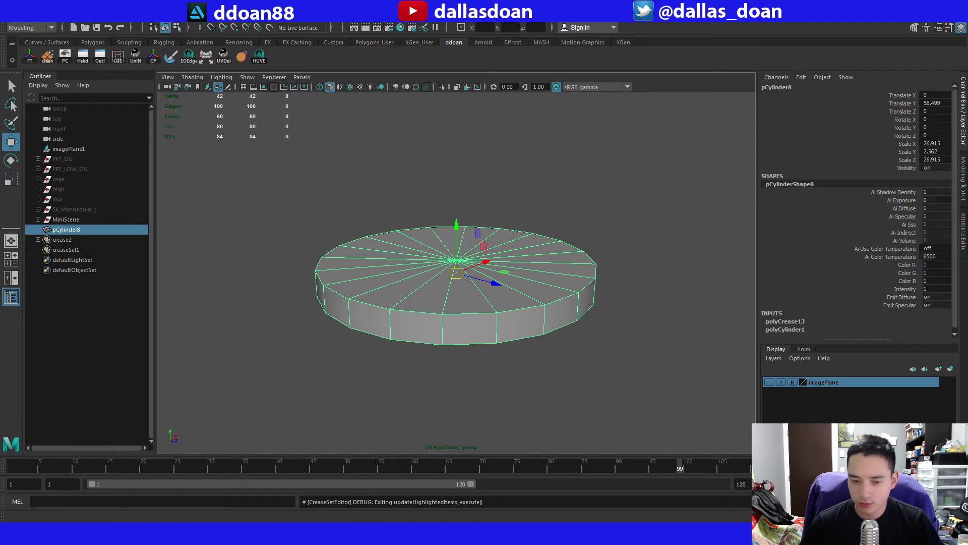
Expand the crease2 set in the Outliner to check its members, and collapse it again.
left_click(37, 240)
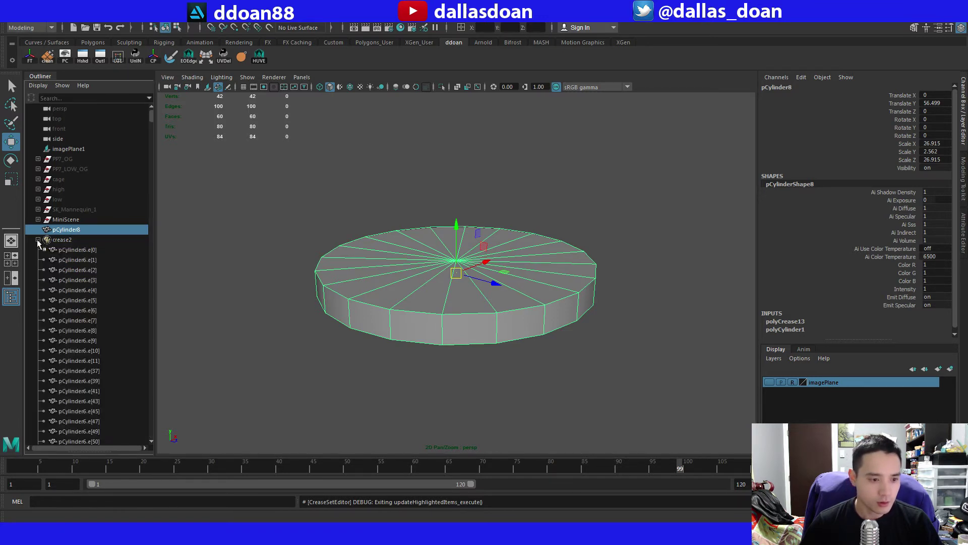
left_click(38, 240)
left_click_drag(244, 222, 250, 212, "alt")
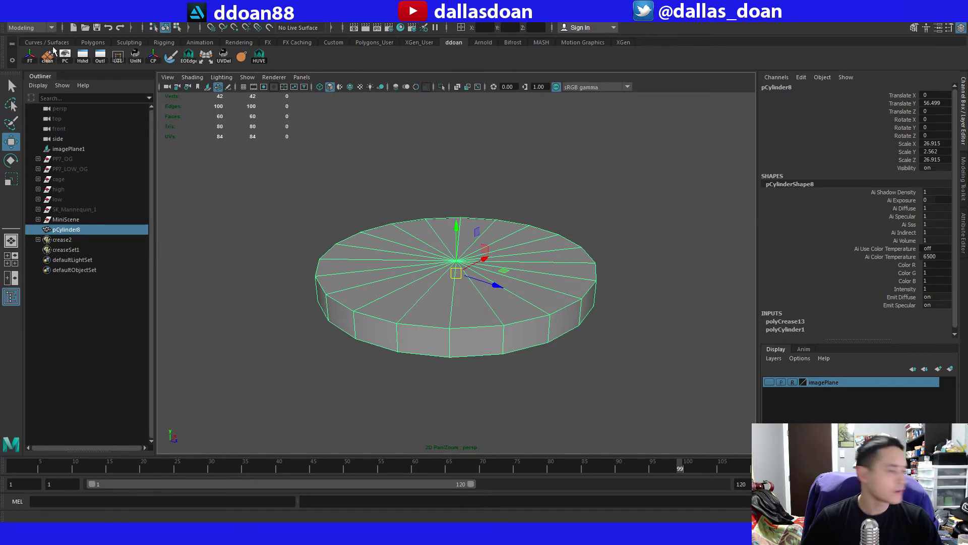
Open the Relationship Editor for sets, examine the crease2 and creaseSet1 entries, and close it.
left_click(152, 16)
mouse_move(205, 90)
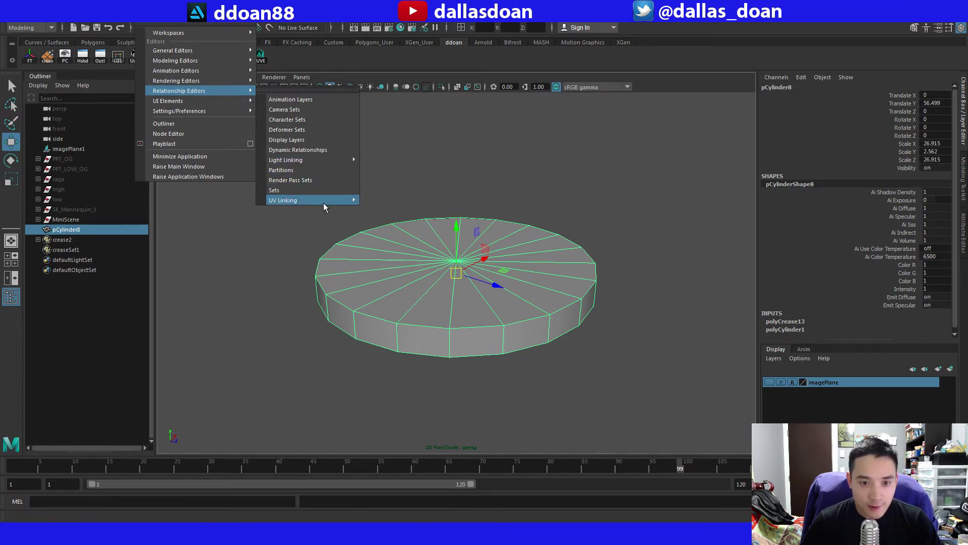
mouse_move(324, 201)
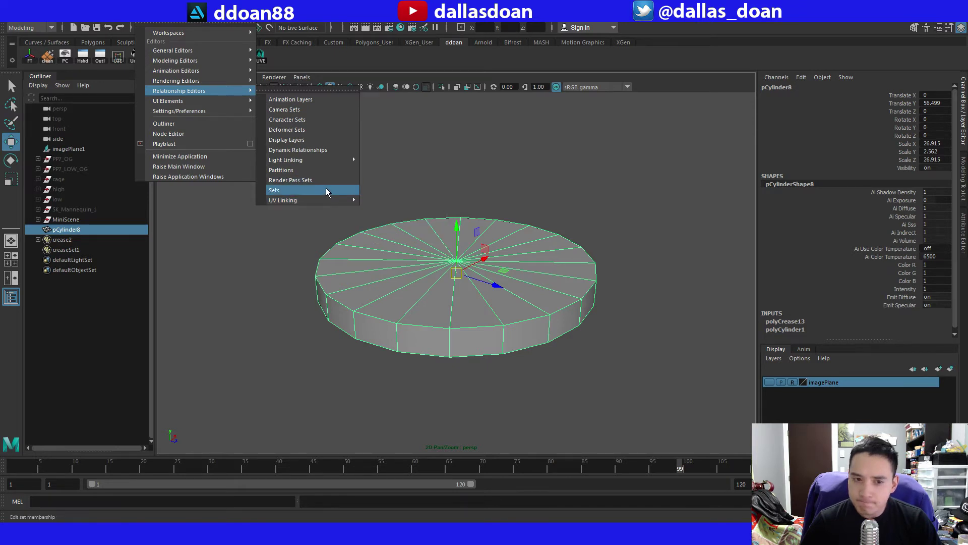
left_click(326, 189)
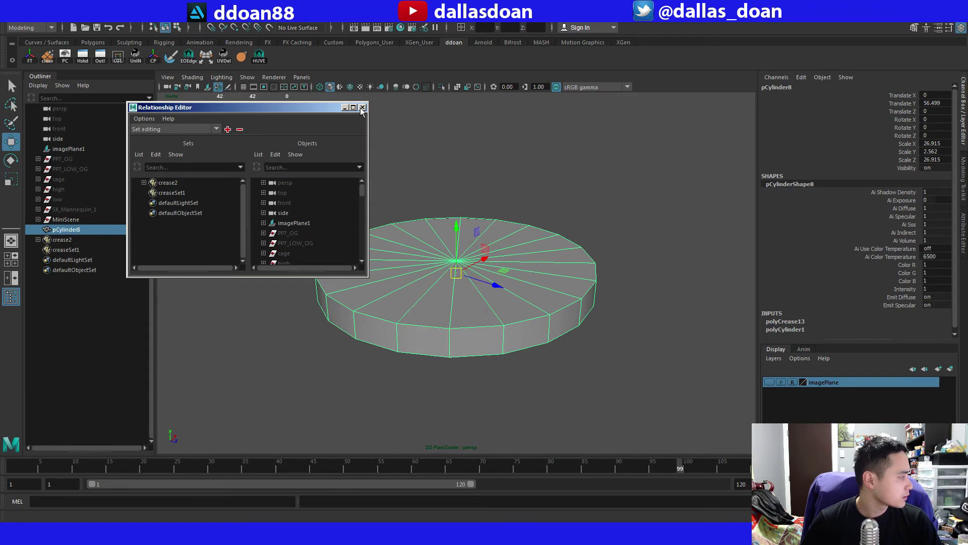
left_click(185, 190)
double_click(186, 186)
left_click(185, 183)
double_click(186, 192)
double_click(185, 184)
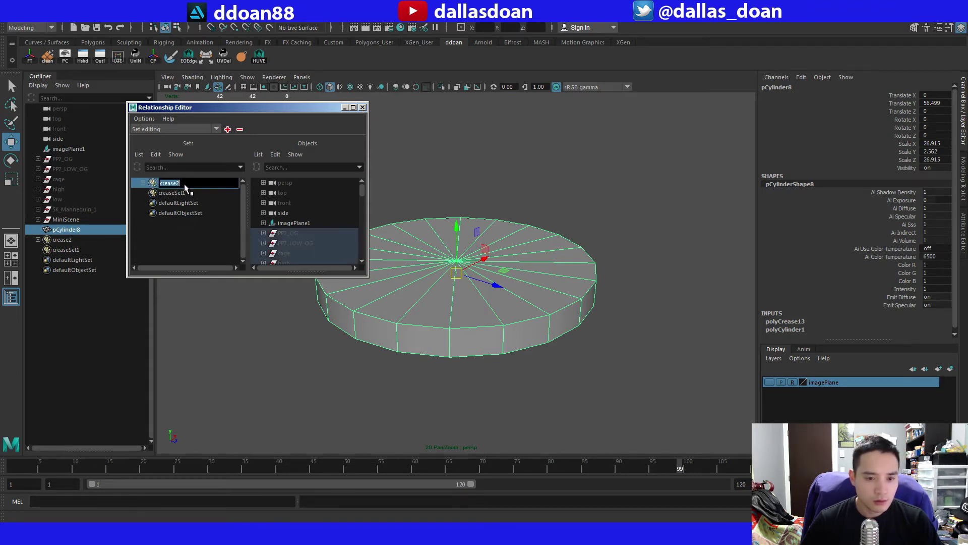
left_click(362, 108)
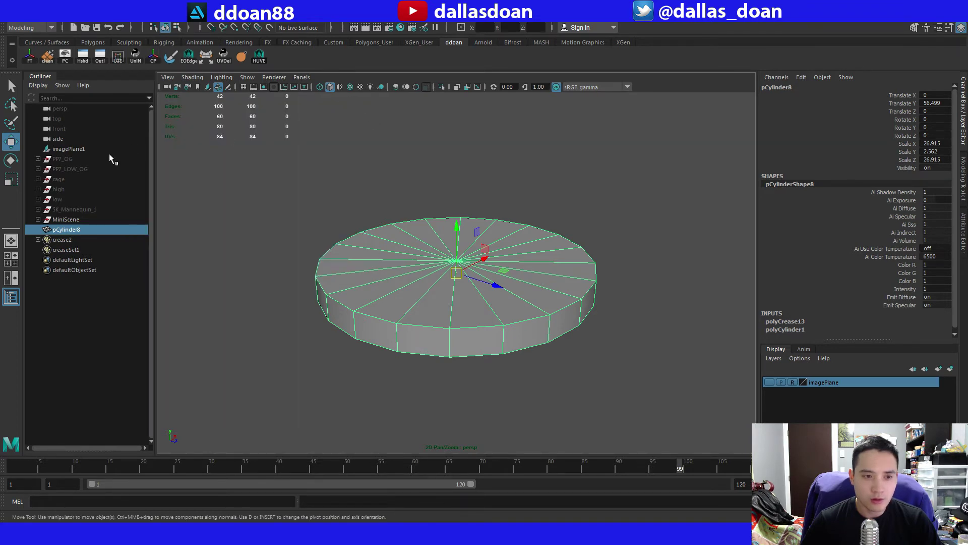
Unhide the groups from PP7_OG through SK_Mannequin_1.
left_click(85, 211)
left_click(95, 155, "shift")
key("shift+h")
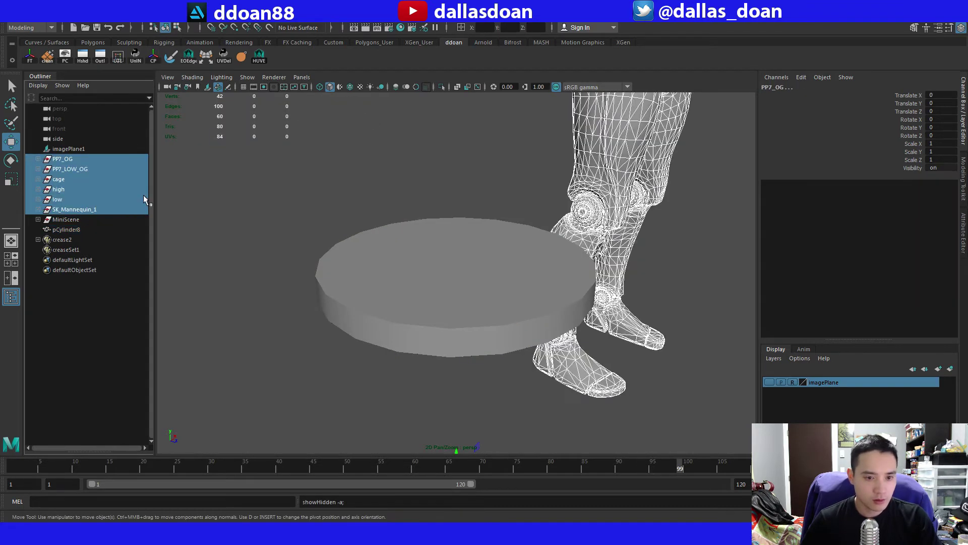
scroll(393, 229, "down", 3)
left_click_drag(347, 182, 422, 245, "alt")
Reselect the disc and set the viewport to the perspective camera.
left_click(421, 242)
scroll(404, 247, "up", 2)
scroll(395, 253, "down", 2)
left_click(301, 77)
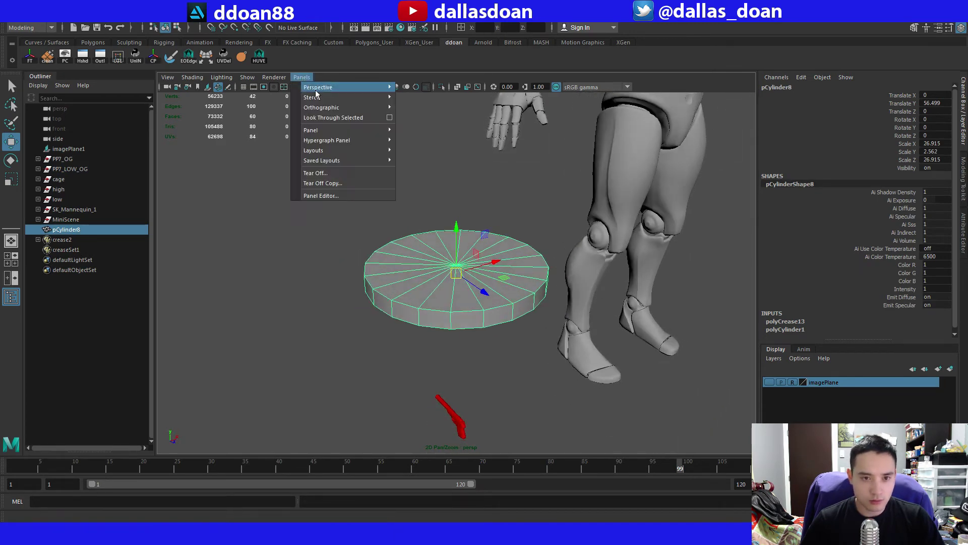
mouse_move(326, 88)
left_click(408, 89)
mouse_move(452, 243)
left_mouse_down("alt")
mouse_move(460, 265)
mouse_move(464, 248)
left_mouse_up("alt")
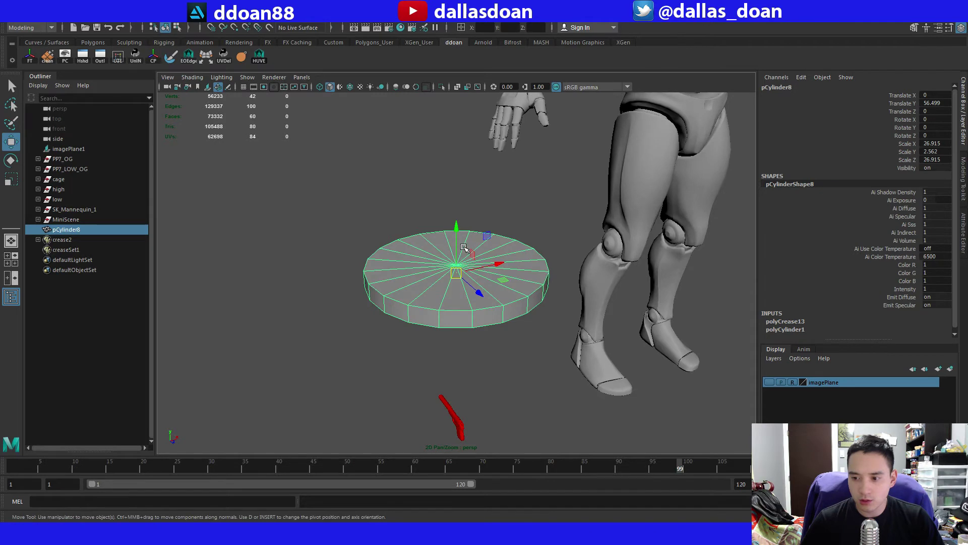
Try to open the Crease Set Editor, look through the modelling commands, and clear the selection.
left_click(243, 57)
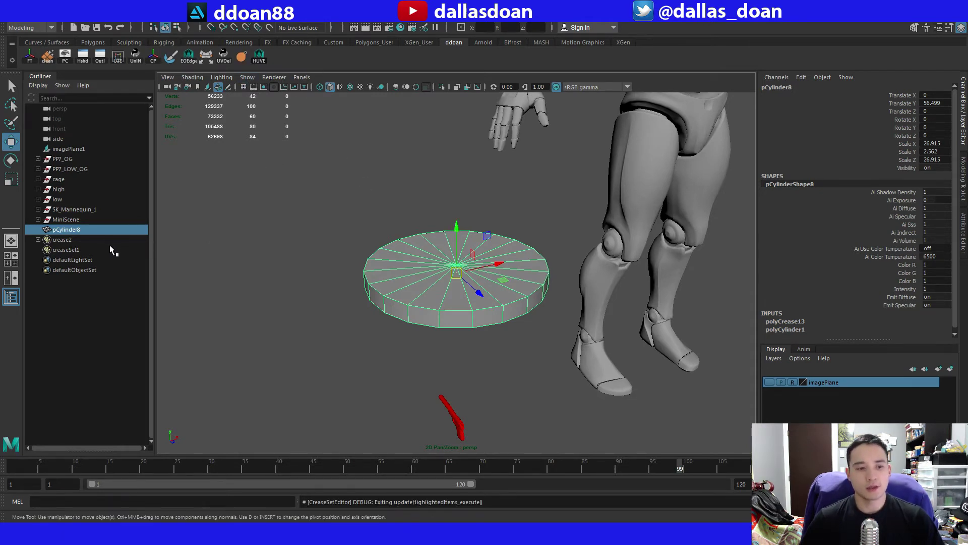
left_click_drag(313, 243, 368, 212, "alt")
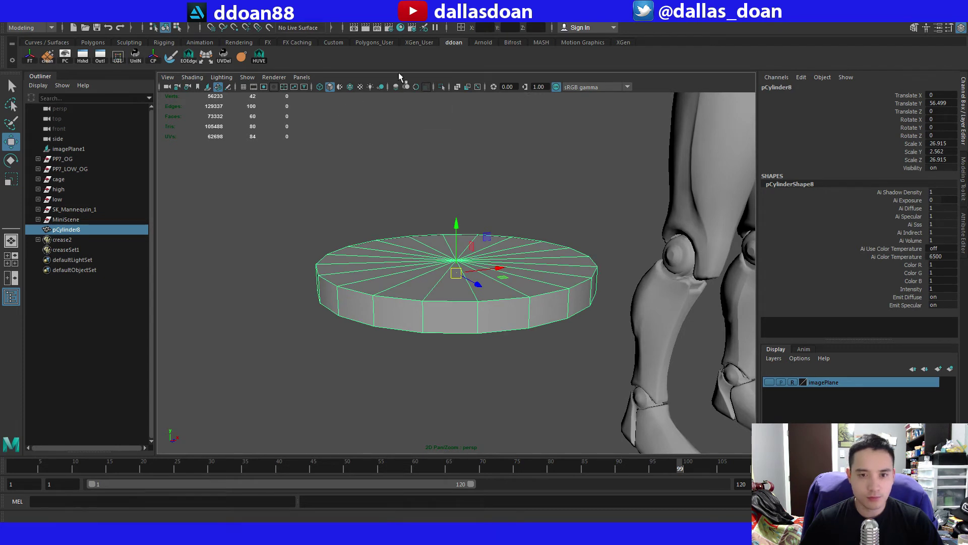
left_click(305, 20)
mouse_move(277, 19)
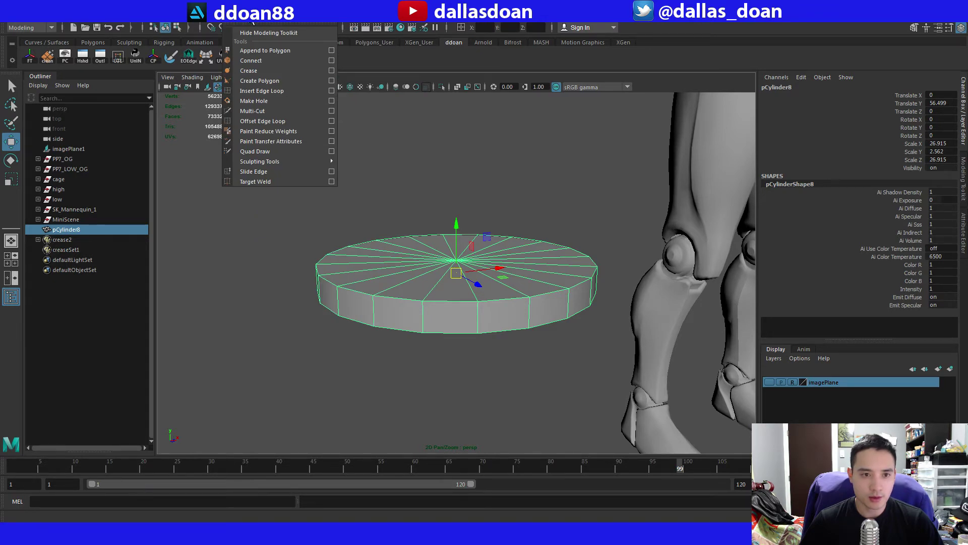
mouse_move(217, 22)
left_click(532, 195)
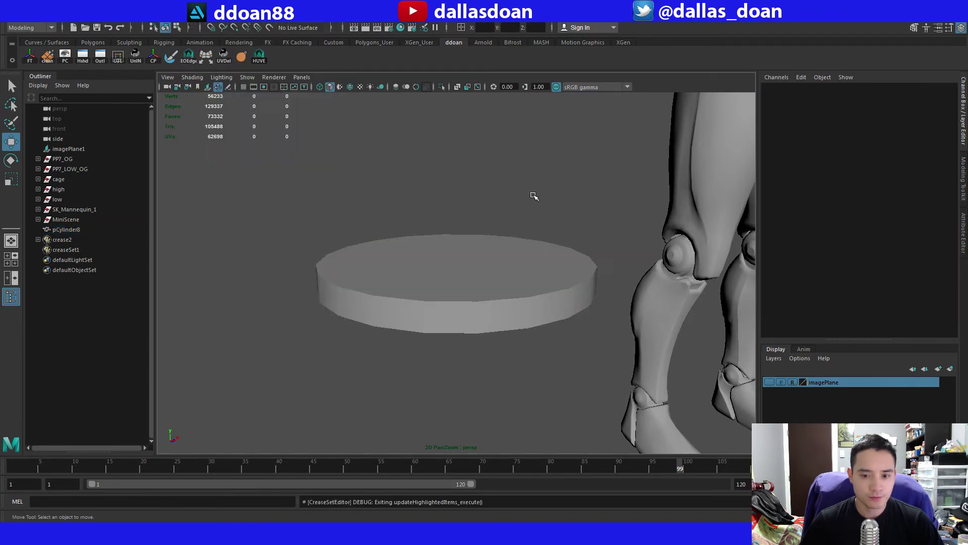
Select and frame the disc, and try once more to open the Crease Set Editor.
left_click(519, 262)
key("f")
left_click_drag(517, 260, 517, 298, "alt")
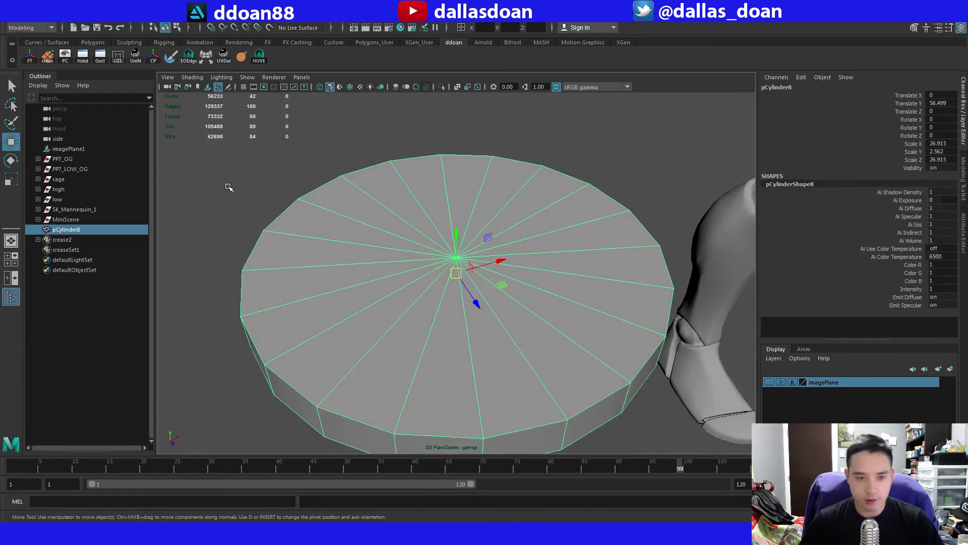
left_click_drag(402, 229, 398, 197, "alt")
scroll(398, 197, "down", 4)
scroll(398, 197, "up", 2)
left_click(820, 184)
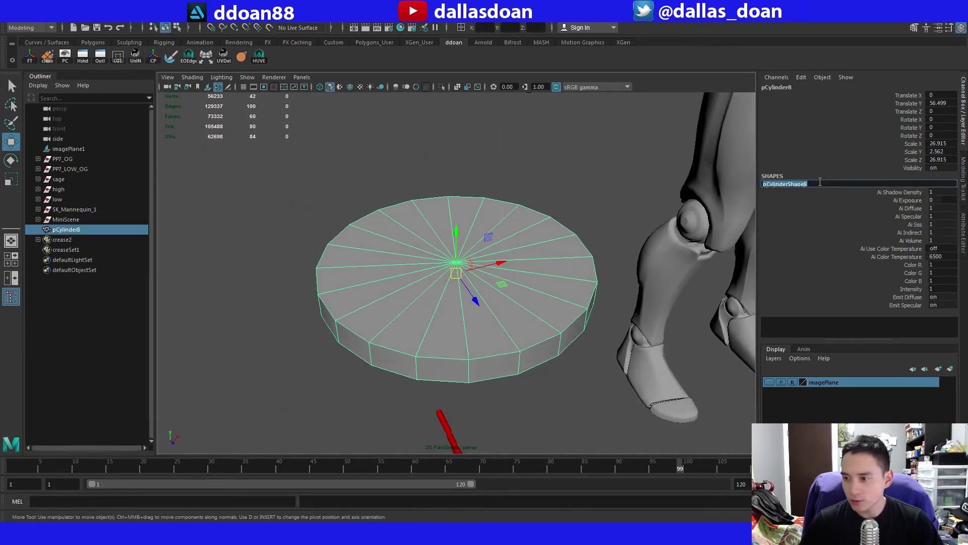
left_click_drag(425, 251, 406, 217, "alt")
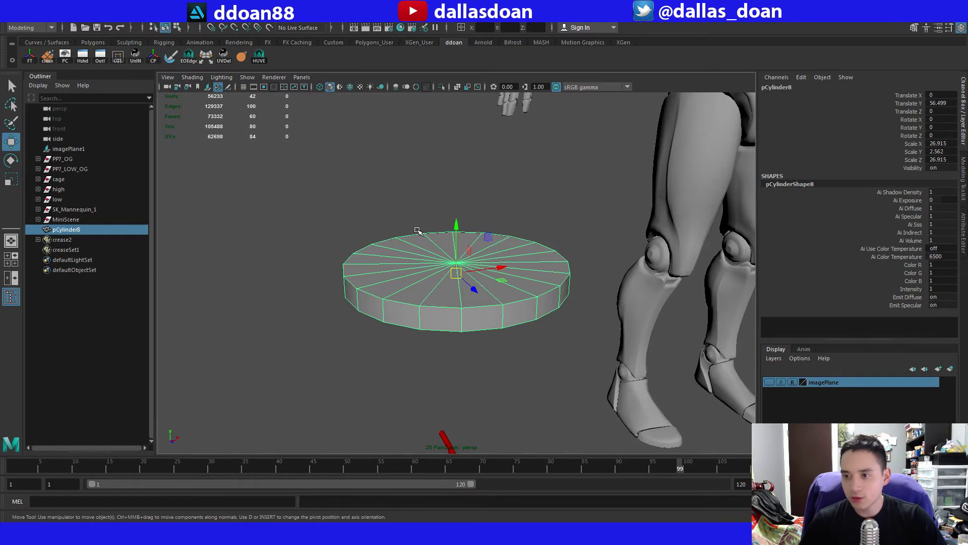
scroll(423, 255, "up", 2)
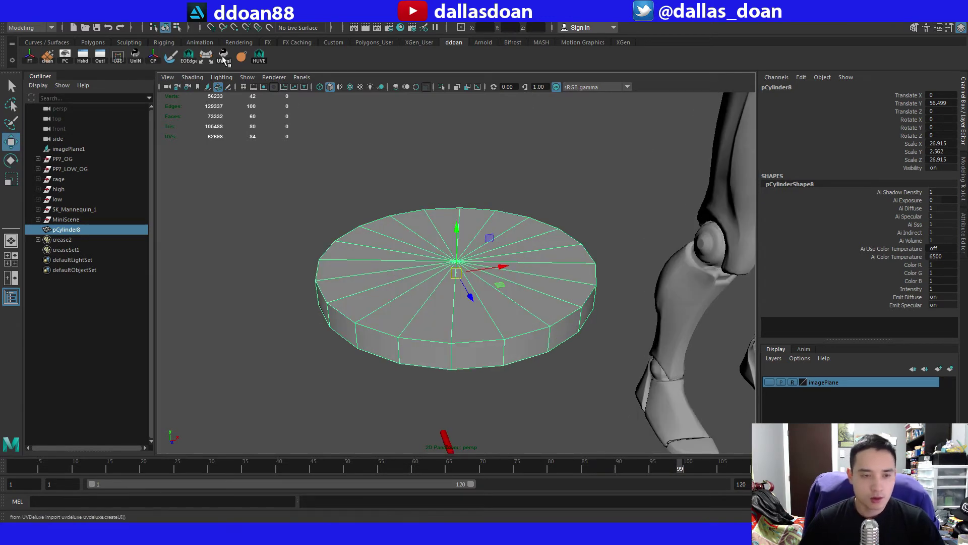
left_click(241, 57)
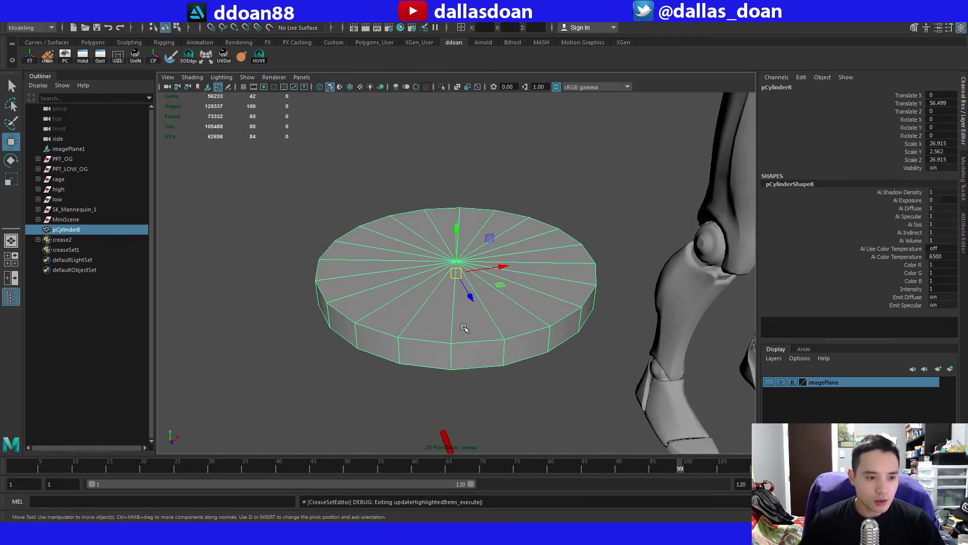
Crease the disc's bottom rim edge loop with the Crease tool and check it briefly in smooth preview.
left_click_drag(399, 304, 395, 284, "alt")
right_click_drag(399, 226, 399, 207)
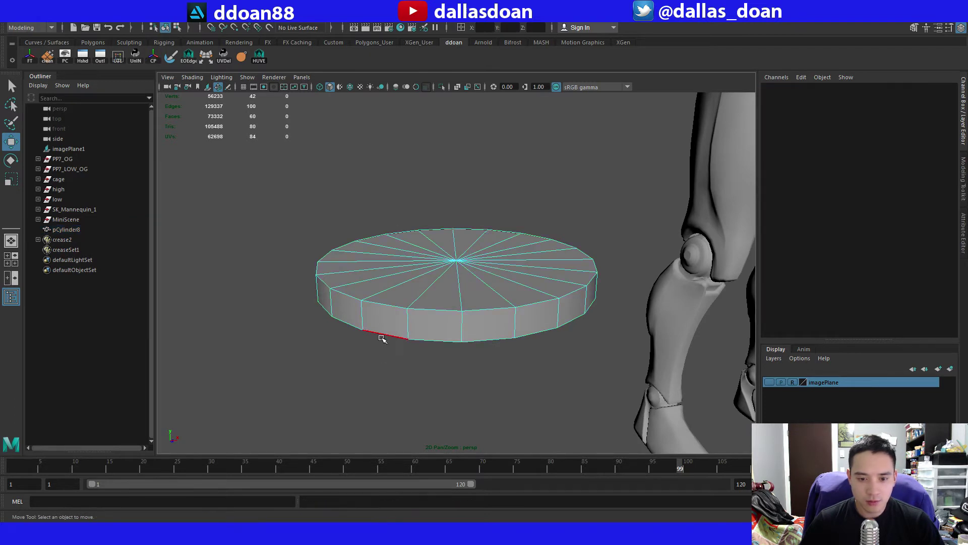
double_click(382, 335)
left_click_drag(411, 341, 424, 312, "alt")
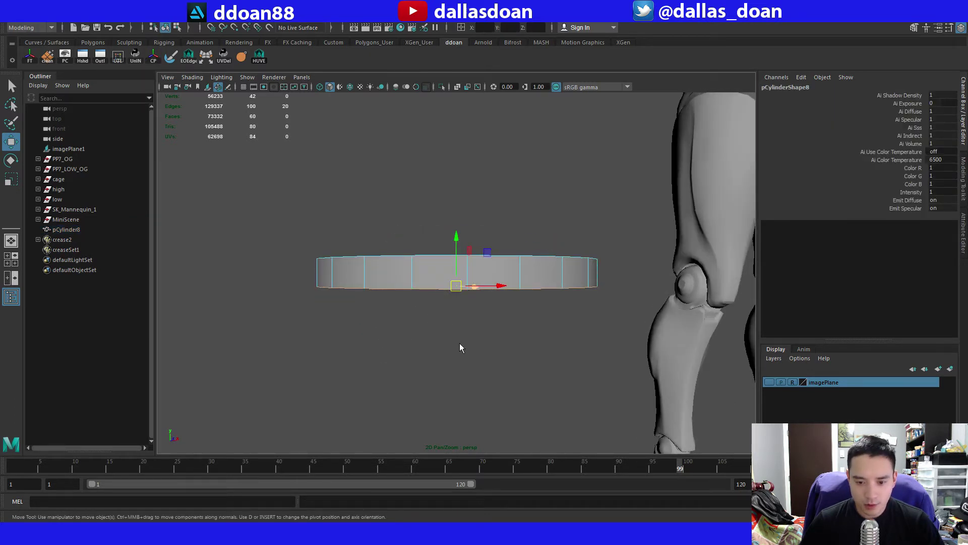
key("y")
left_click_drag(463, 342, 447, 344, "alt")
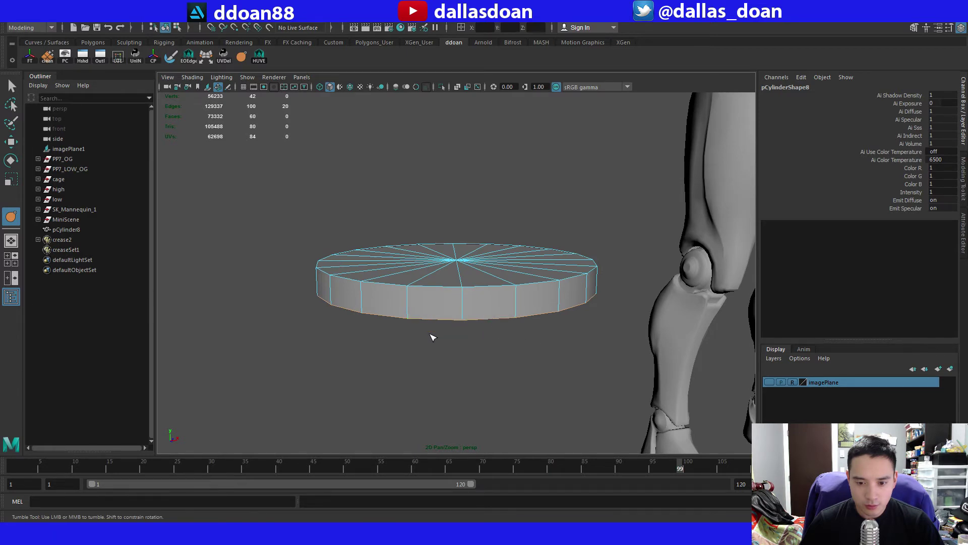
middle_click_drag(431, 335, 535, 348)
left_click_drag(499, 344, 509, 352, "alt")
key("3")
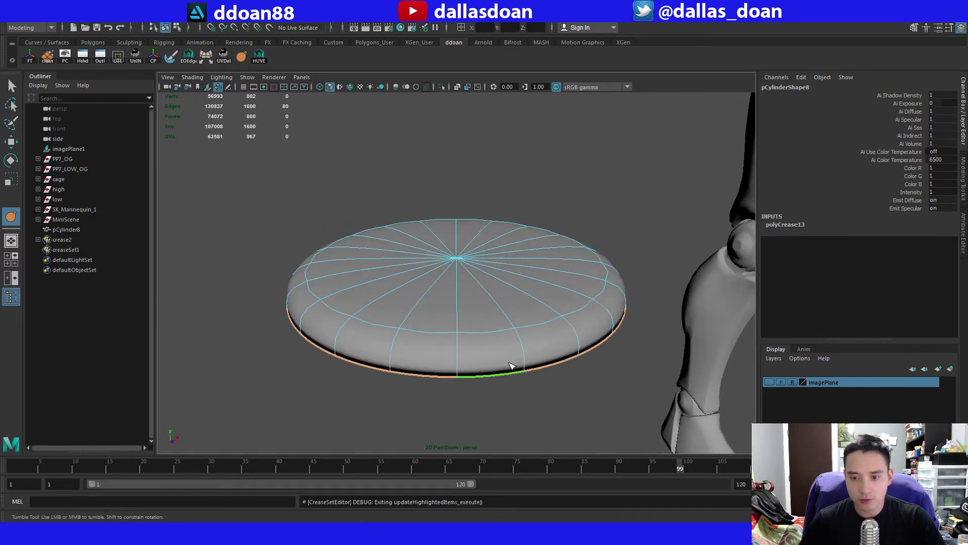
key("1")
Crease the disc's top rim edge loop and turn on smooth preview.
double_click(494, 340)
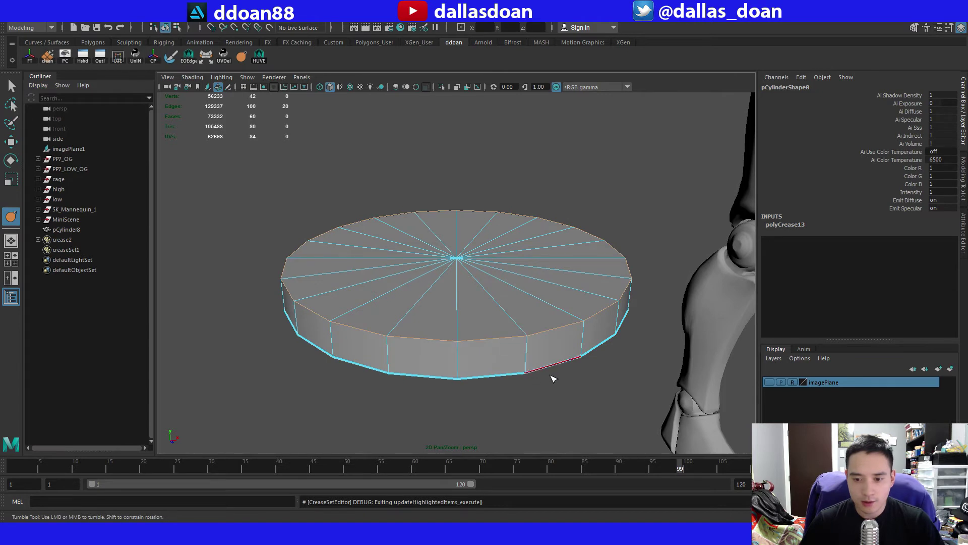
middle_click_drag(520, 376, 721, 385)
key("3")
mouse_move(501, 355)
left_mouse_down("alt")
mouse_move(494, 337)
mouse_move(499, 352)
left_mouse_up("alt")
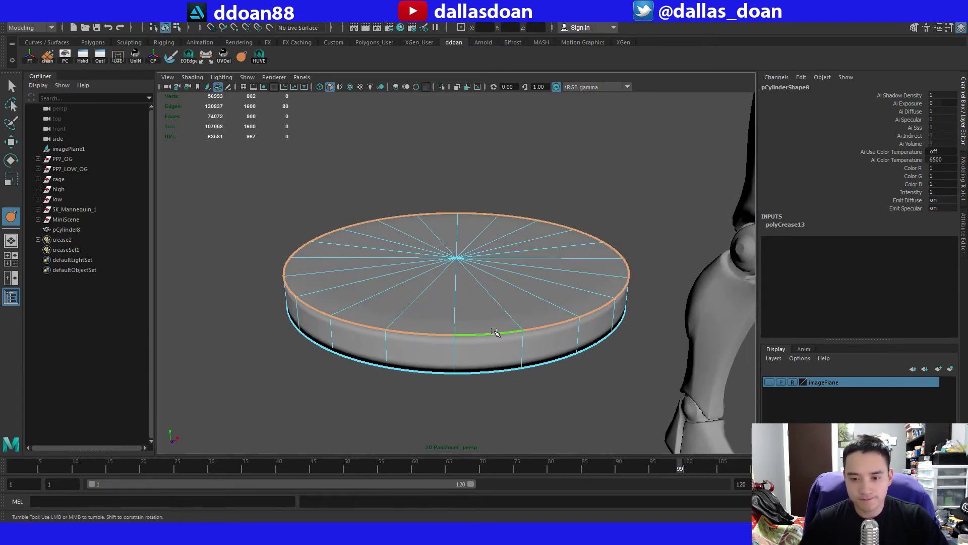
Return to the Move tool and split the edge ring on the disc's side to add an edge loop midway between the rims.
key("w")
key("r")
key("w")
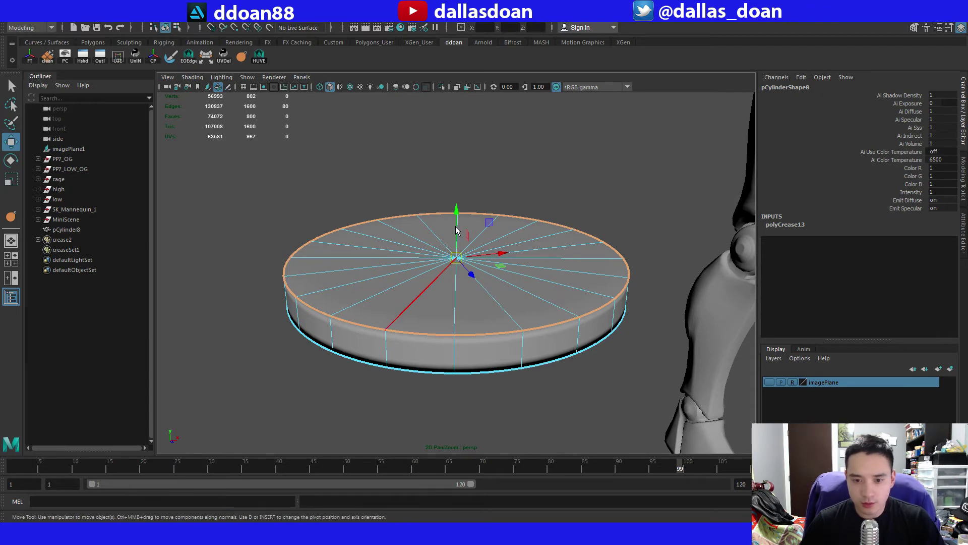
left_click(456, 352, "shift")
left_click(455, 352)
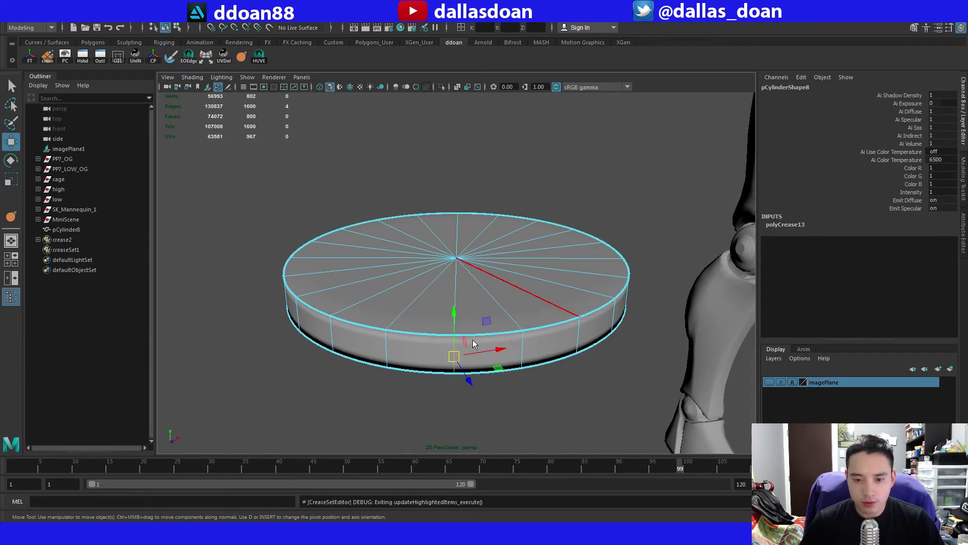
right_click_drag(473, 343, 492, 350, "ctrl")
Scale the disc's top rim edge loop inward to taper the upper half of its side.
left_click_drag(492, 350, 499, 334, "alt")
double_click(428, 293)
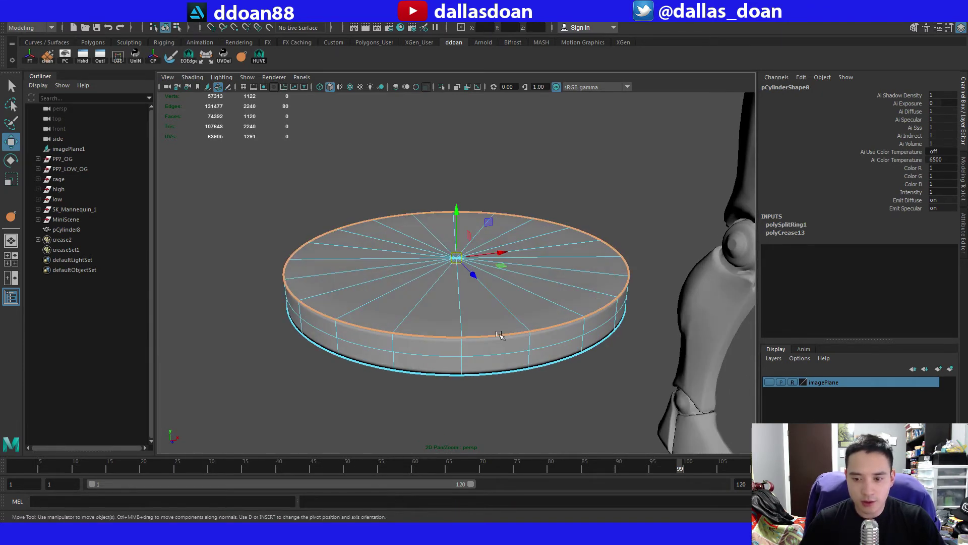
key("r")
left_click_drag(455, 258, 424, 267)
key("w")
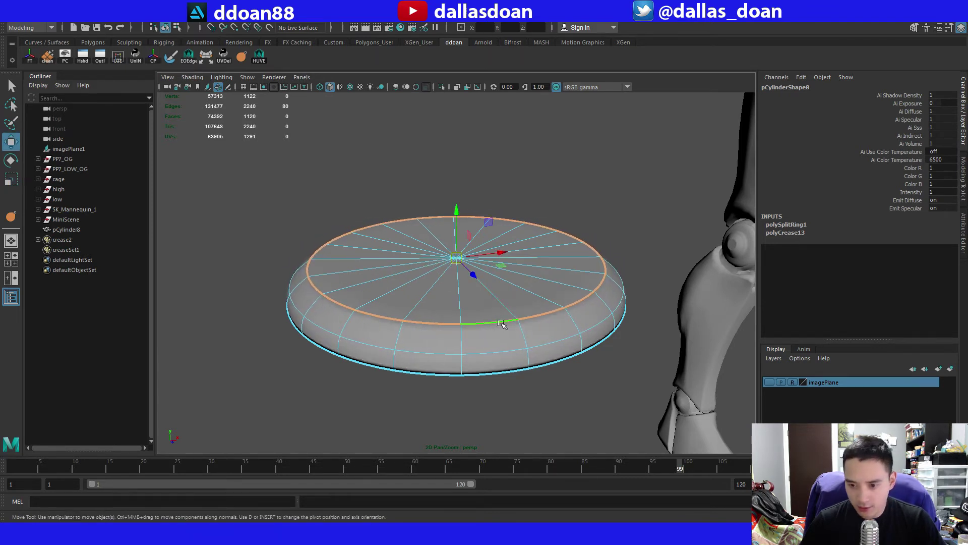
Return to object mode, compare the tapered disc with the mannequin's size, and save the scene.
left_click_drag(503, 324, 554, 383, "alt")
key("F8")
left_click(558, 370)
scroll(558, 370, "down", 2)
left_click(499, 298)
left_click_drag(500, 298, 504, 285, "alt")
scroll(503, 285, "down", 6)
left_click(505, 315)
key("ctrl+s")
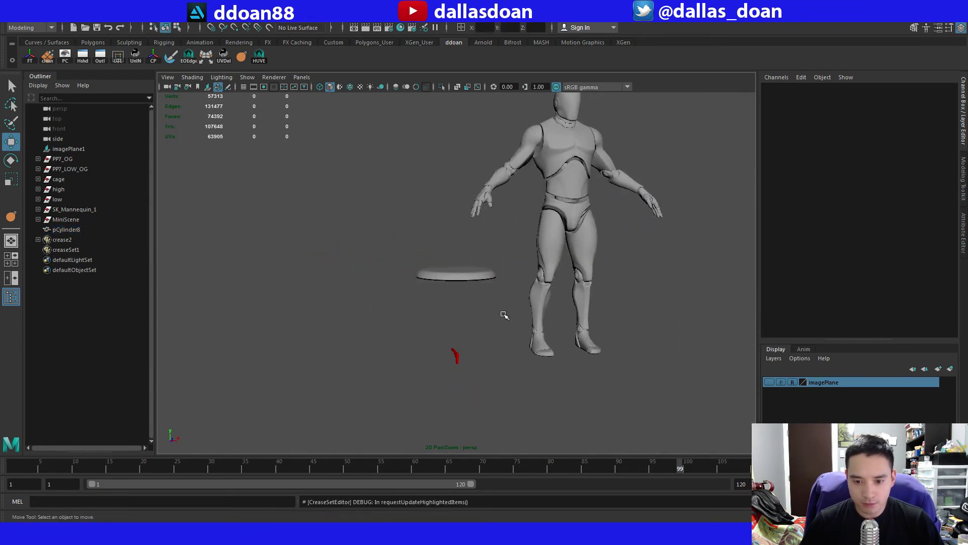
Scale the disc's top rim edge loop slightly outward to soften the taper.
scroll(449, 306, "up", 4)
left_click_drag(451, 298, 481, 299, "alt")
left_click(479, 303)
scroll(479, 306, "down", 2)
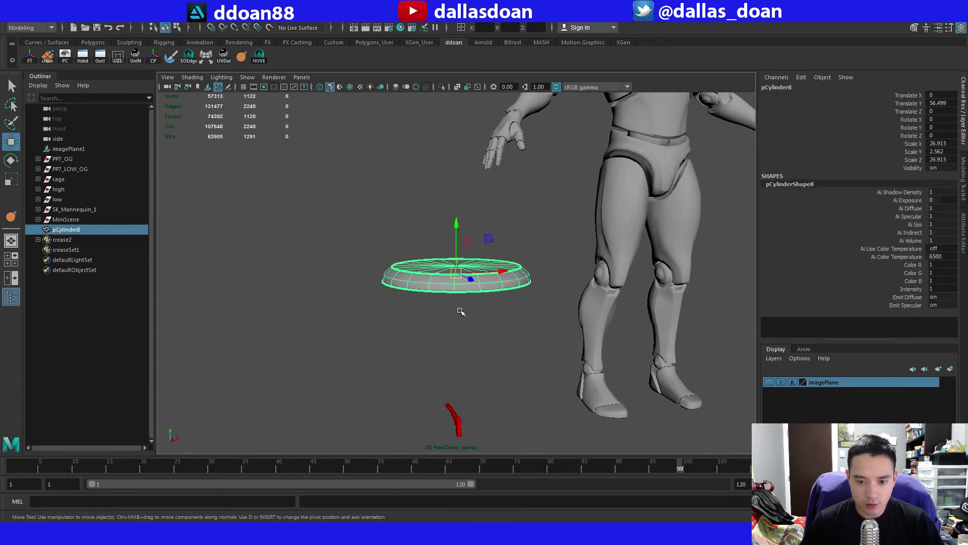
scroll(373, 309, "up", 3)
left_click_drag(373, 309, 374, 320, "alt")
left_click(387, 241)
key("F10")
double_click(387, 241)
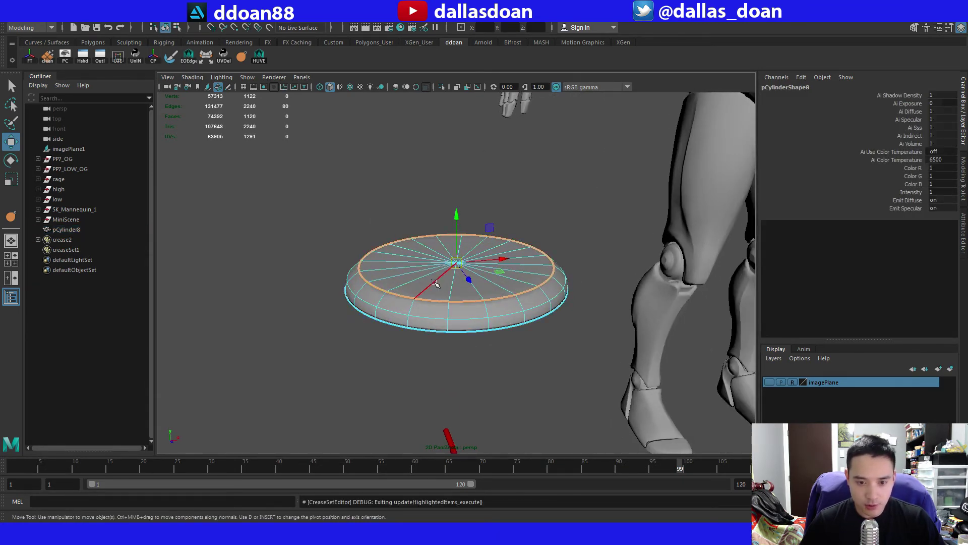
key("r")
left_click_drag(457, 264, 391, 294)
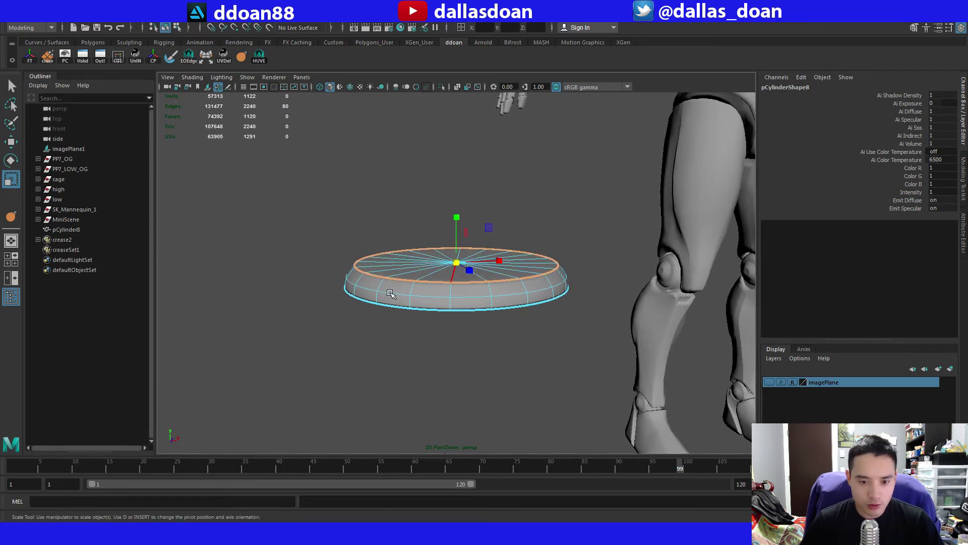
Return to object mode and hide the PP7_OG, PP7_LOW_OG, cage, high, low and SK_Mannequin_1 groups.
key("F8")
left_click_drag(437, 331, 436, 348, "alt")
scroll(437, 338, "down", 2)
left_click(81, 221)
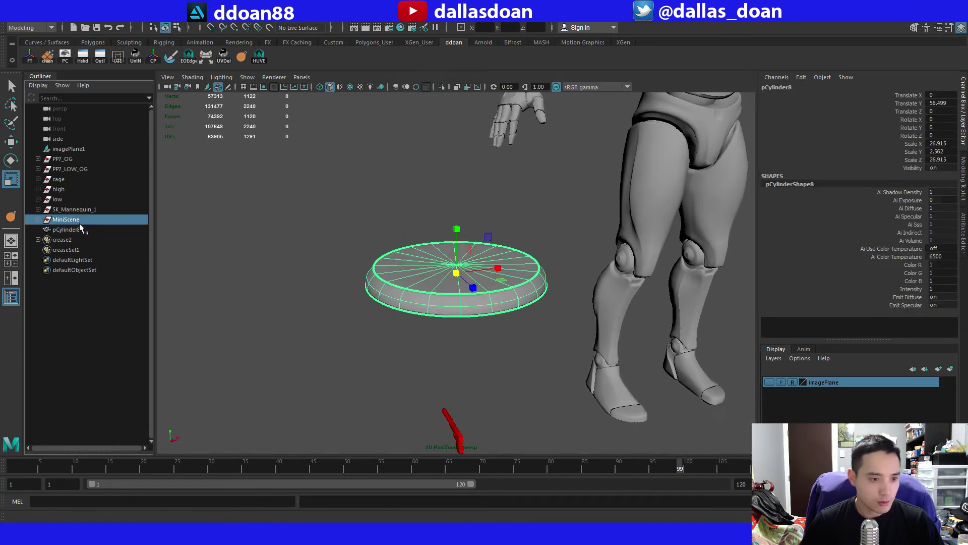
left_click(80, 209)
left_click(79, 159, "shift")
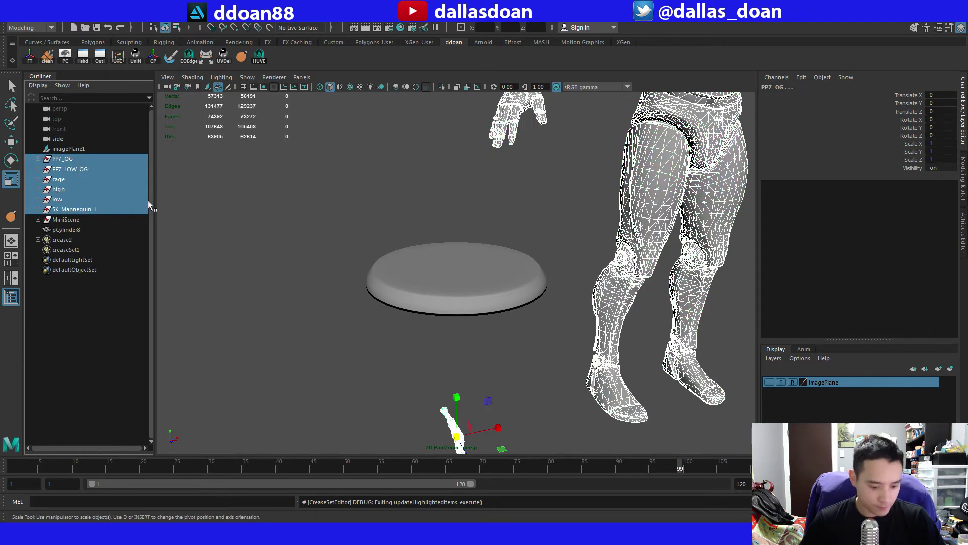
key("ctrl+h")
Insert an edge loop around the disc's side just below the top rim and check it in smooth preview.
left_click(428, 283)
key("w")
scroll(537, 319, "up", 3)
left_click_drag(543, 320, 543, 328, "alt")
scroll(543, 329, "up", 3)
left_click_drag(543, 329, 519, 313, "alt")
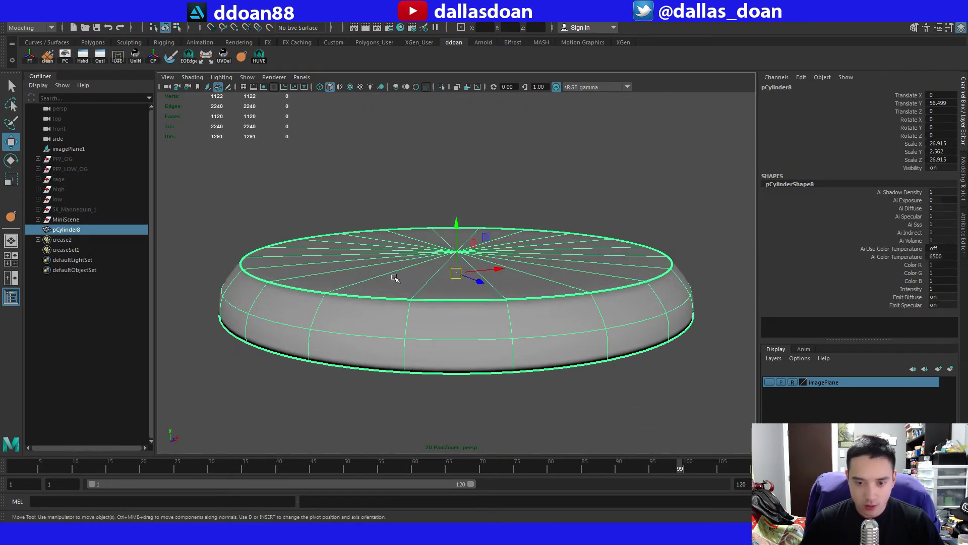
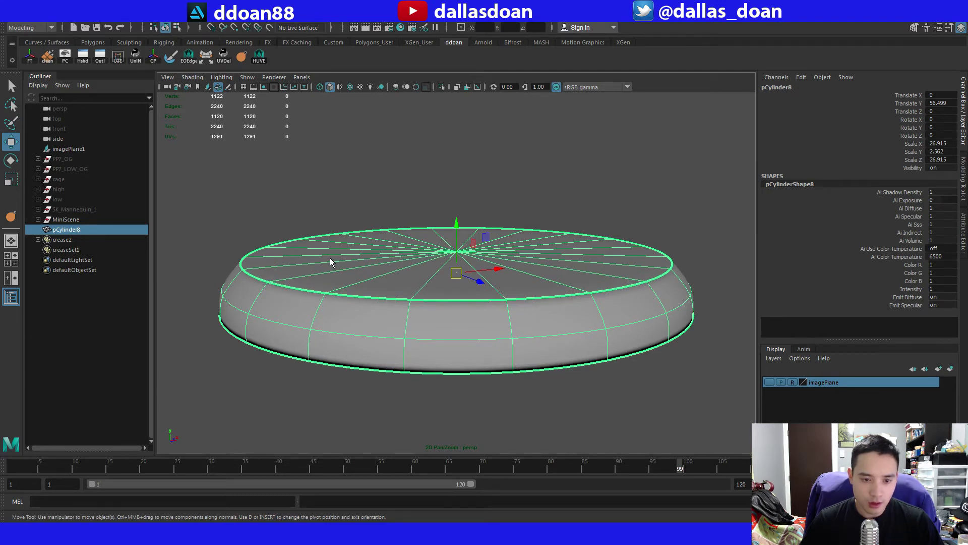
right_click_drag(330, 259, 392, 305, "shift")
left_click(319, 311)
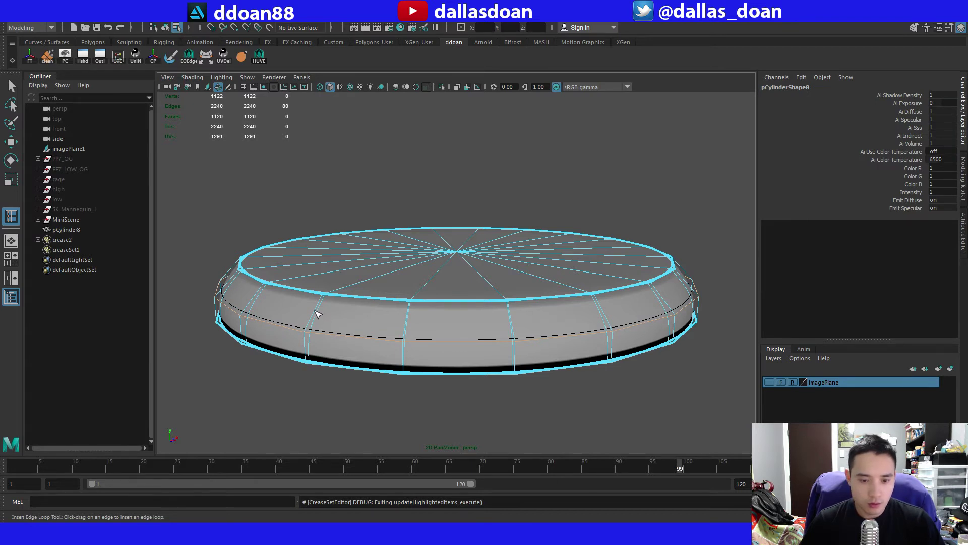
key("ctrl+z")
left_click_drag(318, 315, 327, 300)
key("1")
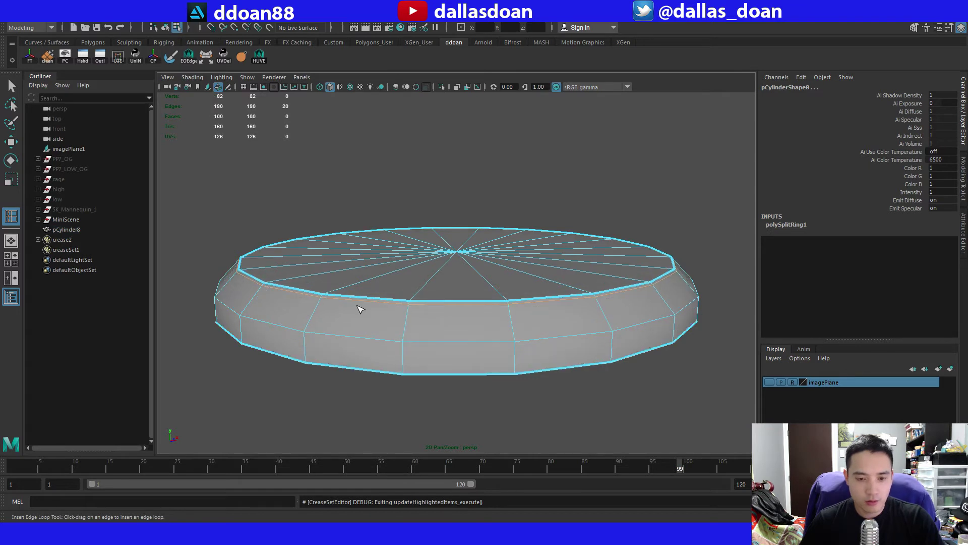
key("3")
key("w")
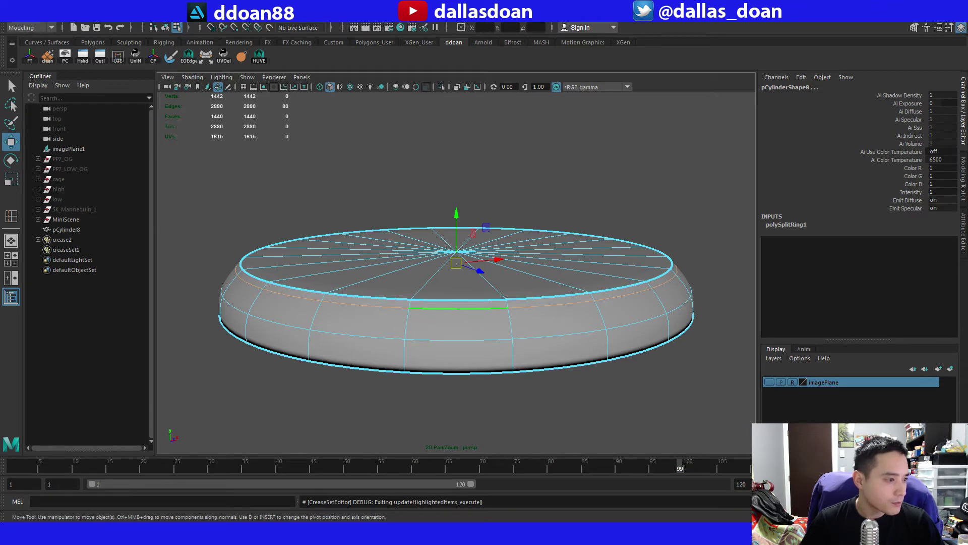
Consult the round side table reference image, and crease the edge loop just below the disc's top rim to about 1.41.
key("alt+Tab")
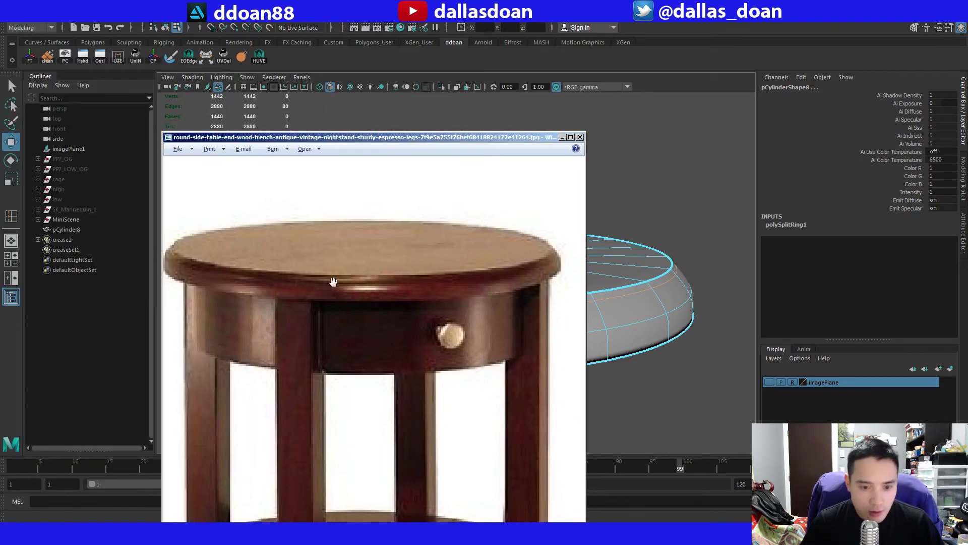
key("alt+Tab")
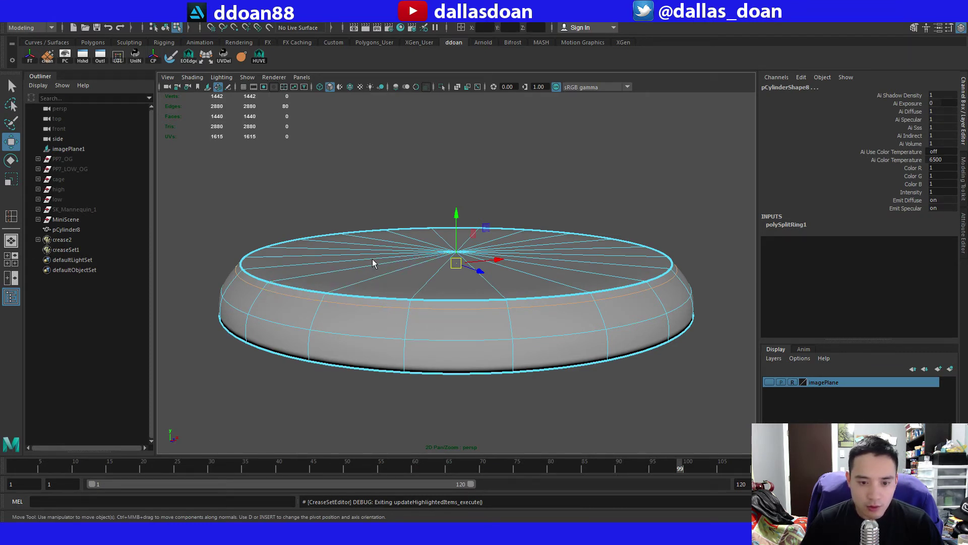
key("y")
middle_click_drag(372, 306, 554, 308)
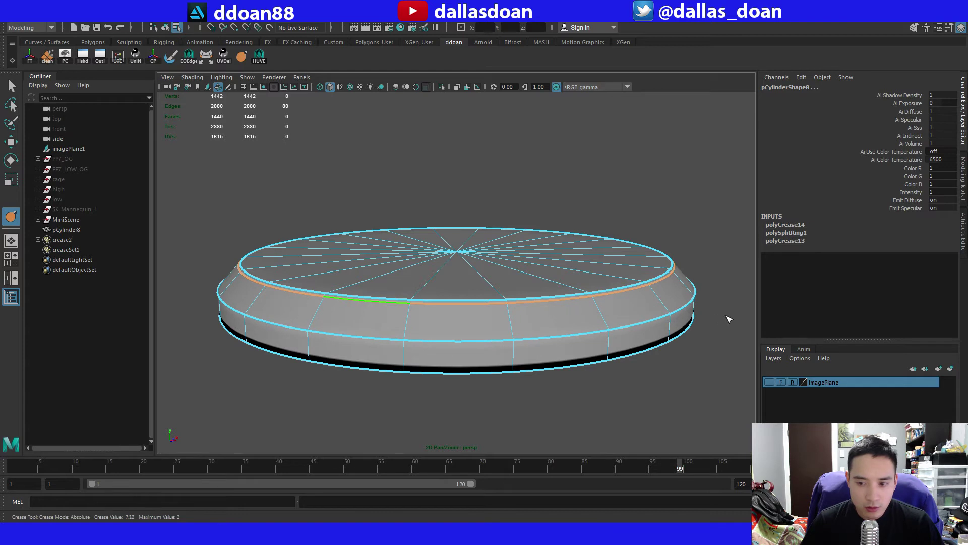
key("ctrl+z")
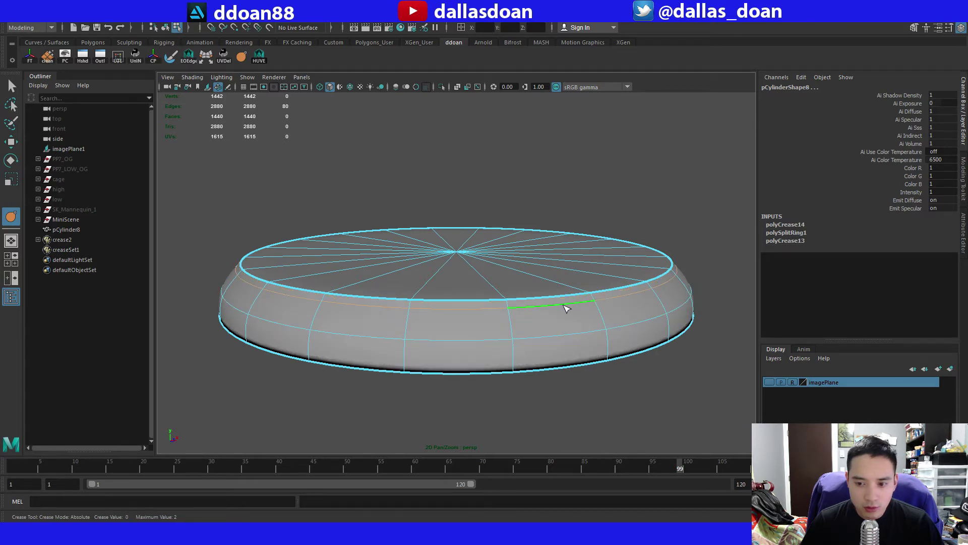
middle_click_drag(484, 298, 554, 302)
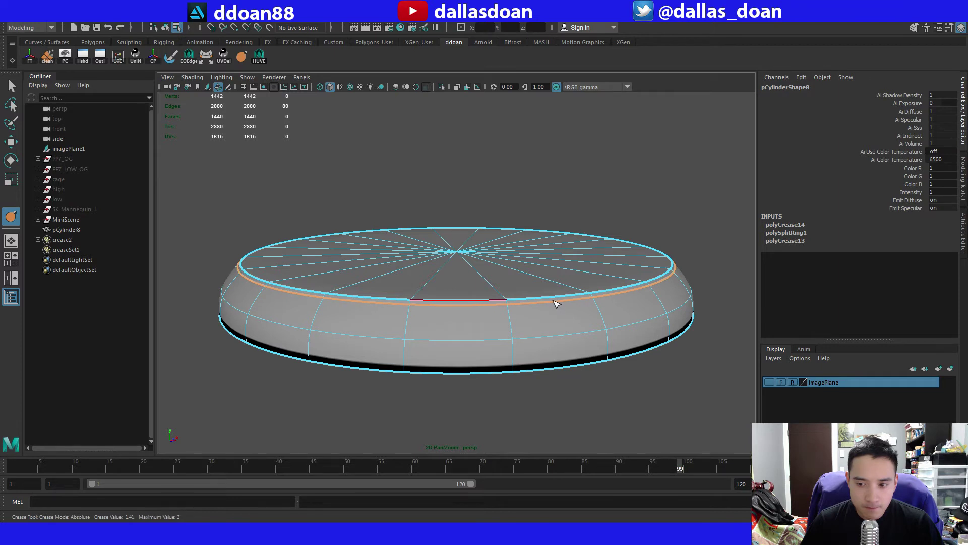
key("w")
left_click(575, 203)
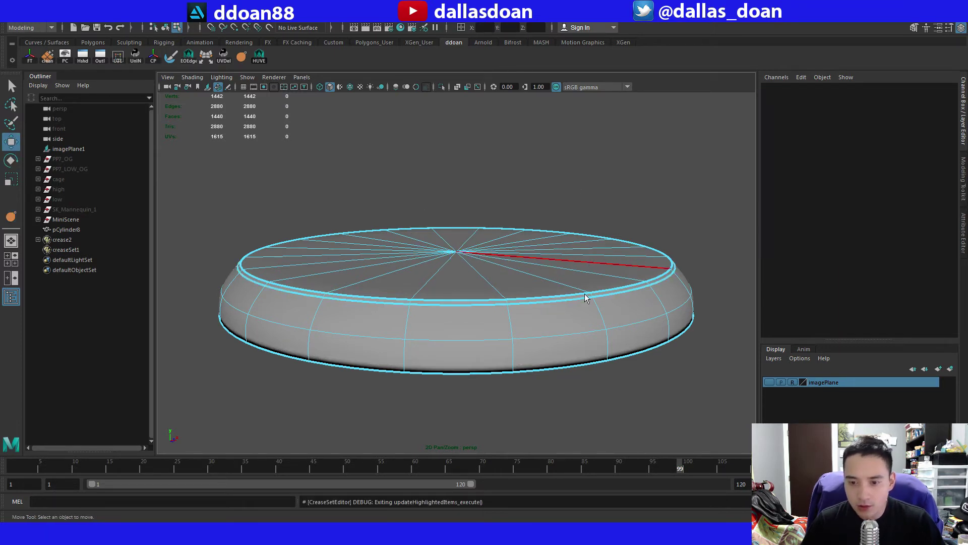
Reselect the creased edge loop below the top rim, scale it slightly outward, and inspect the smoothed disc.
right_click_drag(585, 294, 629, 180)
left_click(630, 181)
left_click_drag(635, 285, 504, 282, "alt")
key("ctrl+z")
key("ctrl+z")
key("ctrl+z")
key("r")
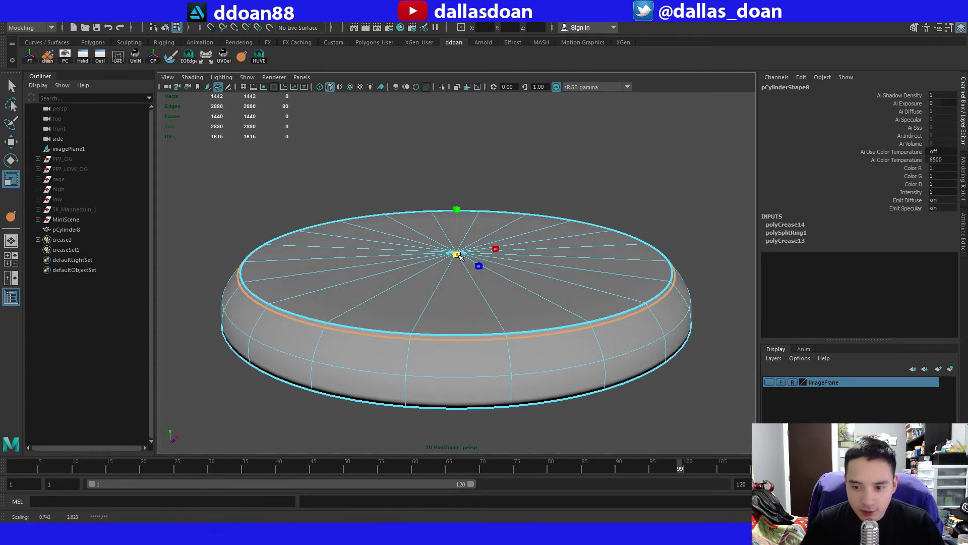
left_click_drag(457, 255, 464, 256)
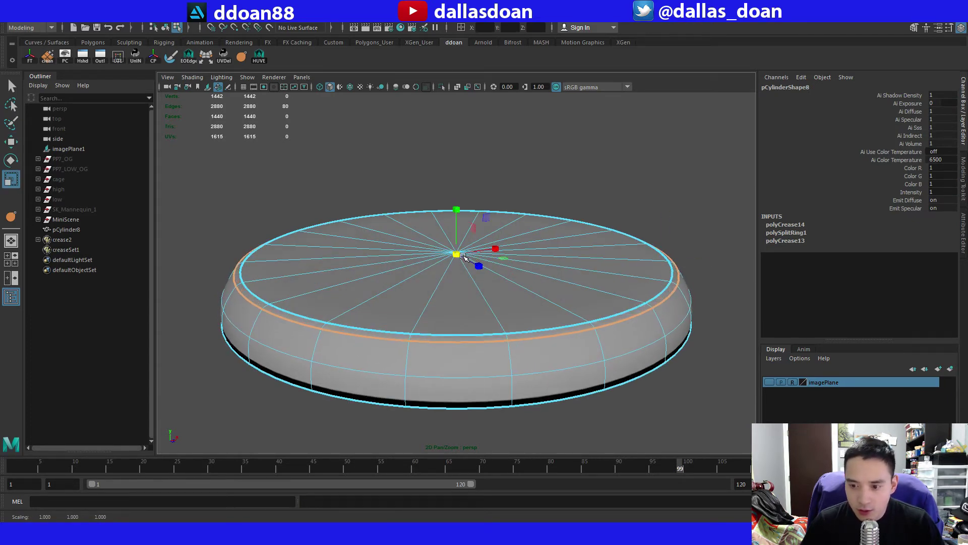
left_click(636, 198)
left_click_drag(636, 199, 638, 263, "alt")
left_click(640, 212)
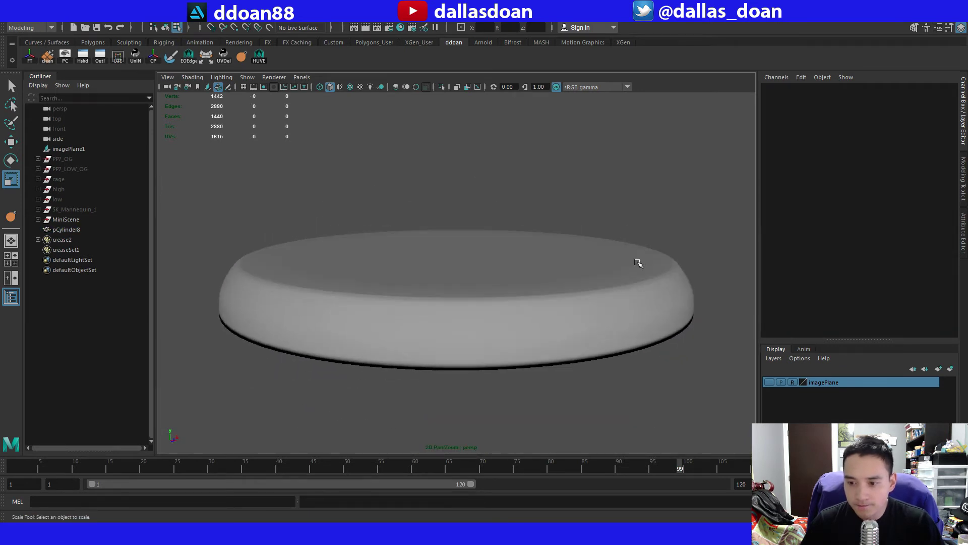
Move the creased edge loop slightly down from the disc's top rim and inspect the profile.
double_click(577, 280)
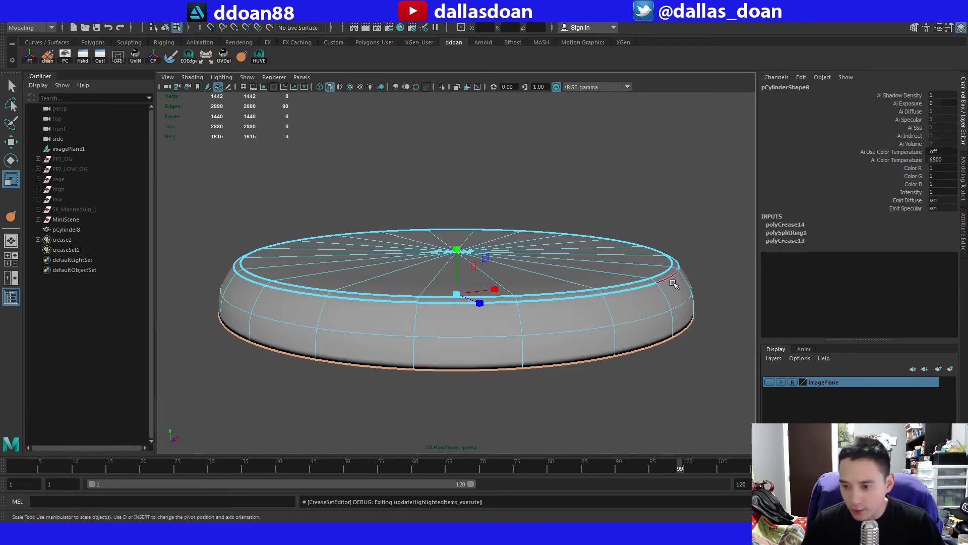
key("w")
left_click_drag(460, 208, 460, 211)
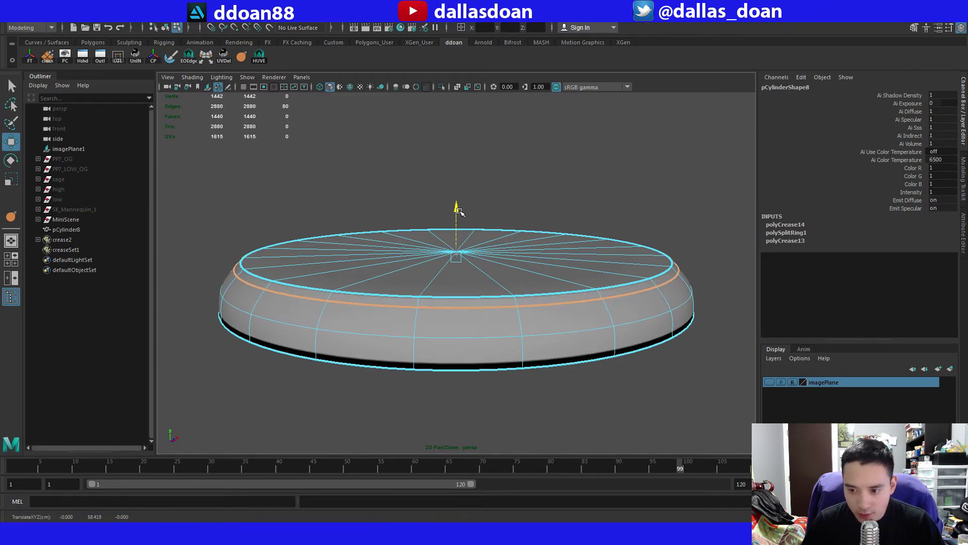
left_click(618, 198)
left_click(676, 221)
left_click_drag(676, 220, 634, 271, "alt")
left_click(634, 271)
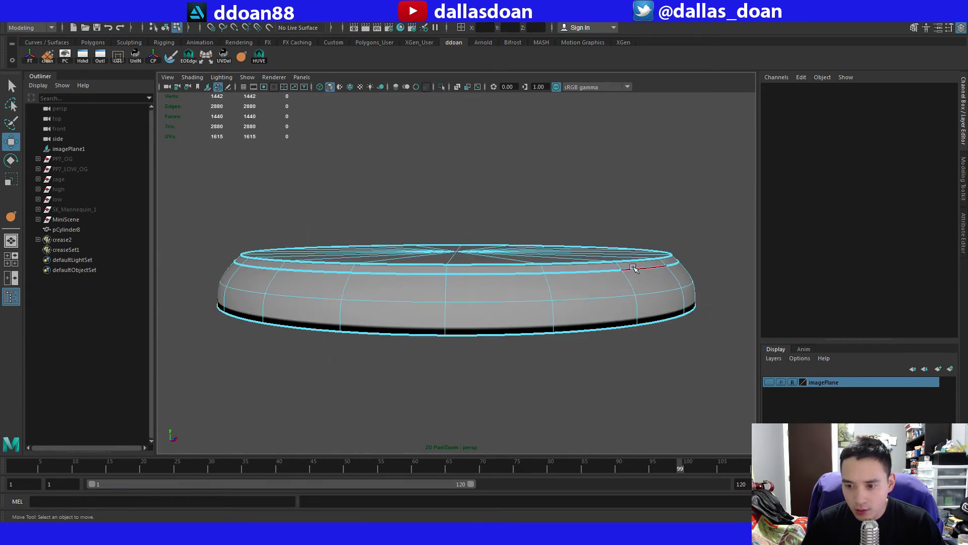
Raise the crease on the edge loop below the top rim to about 7.68 and compare unsmoothed and smooth previews.
double_click(633, 268)
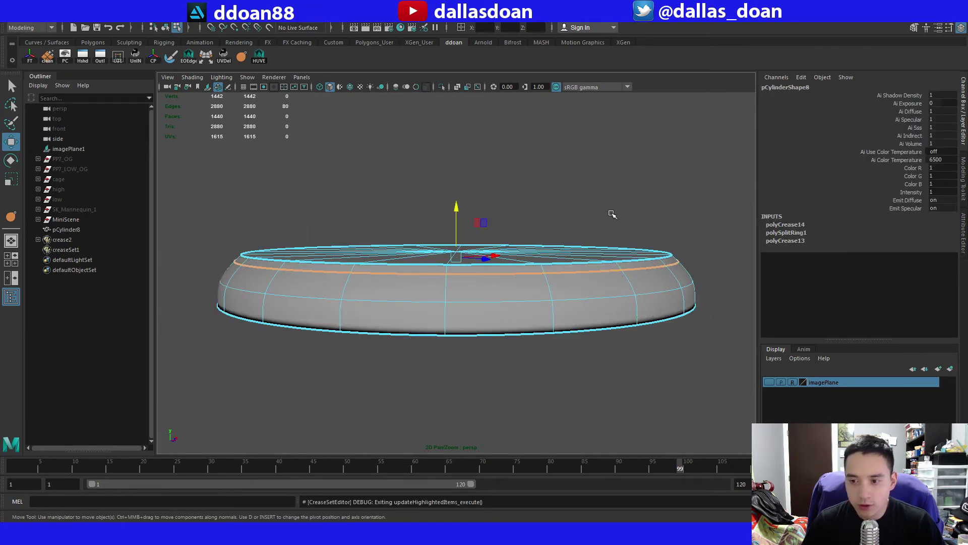
key("y")
middle_click_drag(549, 284, 694, 276)
key("Page_Up")
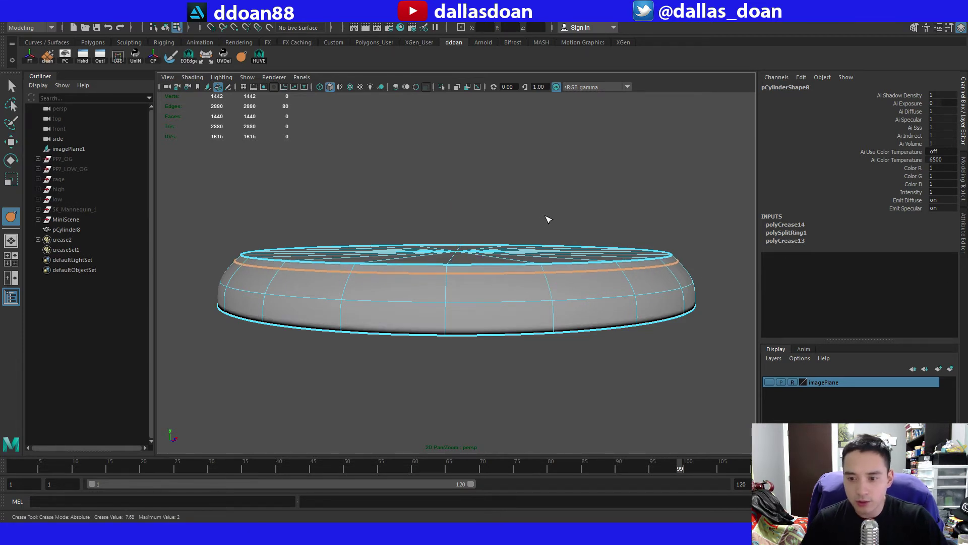
key("1")
key("F8")
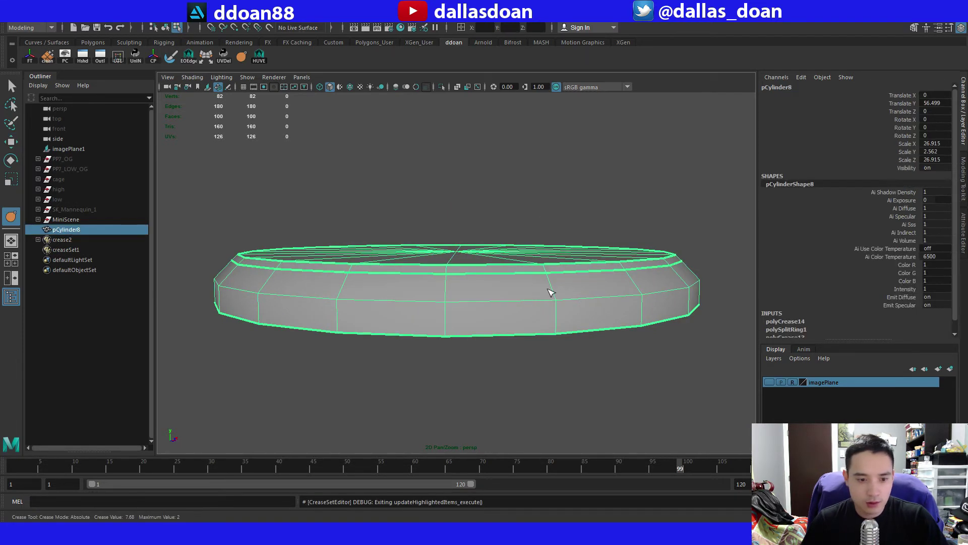
key("3")
left_click(583, 132)
left_click_drag(583, 132, 582, 241, "alt")
left_click(583, 244)
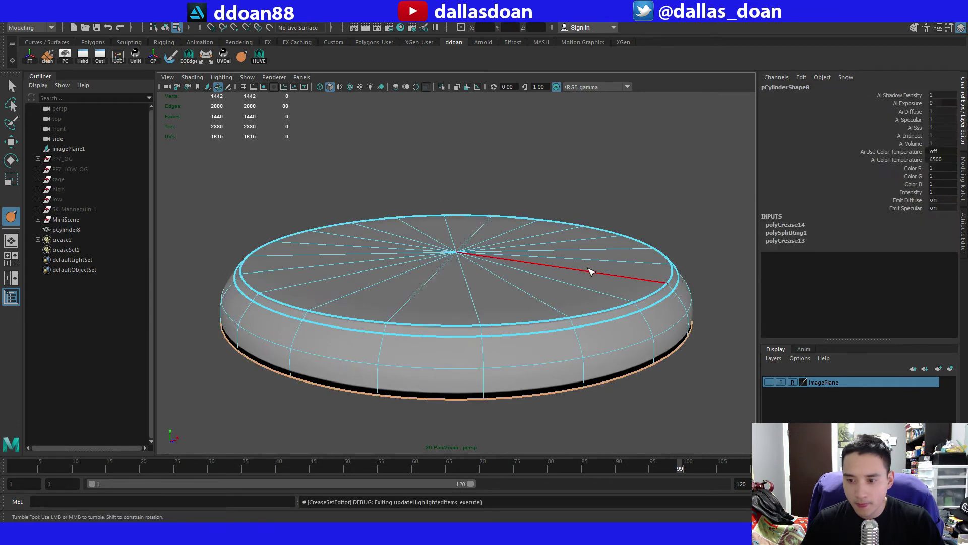
Move the edge loop below the disc's top rim slightly up and check the rounding in smooth preview.
key("w")
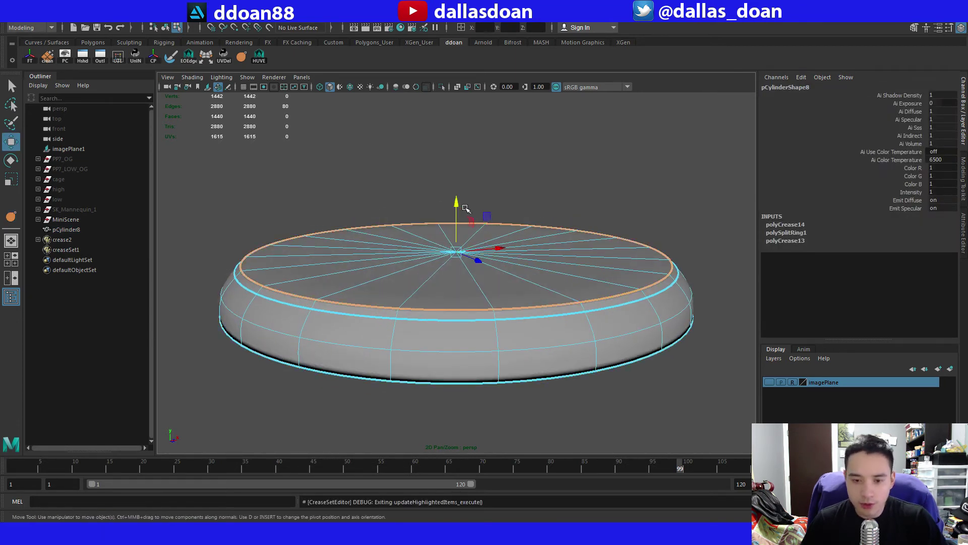
double_click(542, 317)
left_click_drag(456, 213, 456, 205)
key("1")
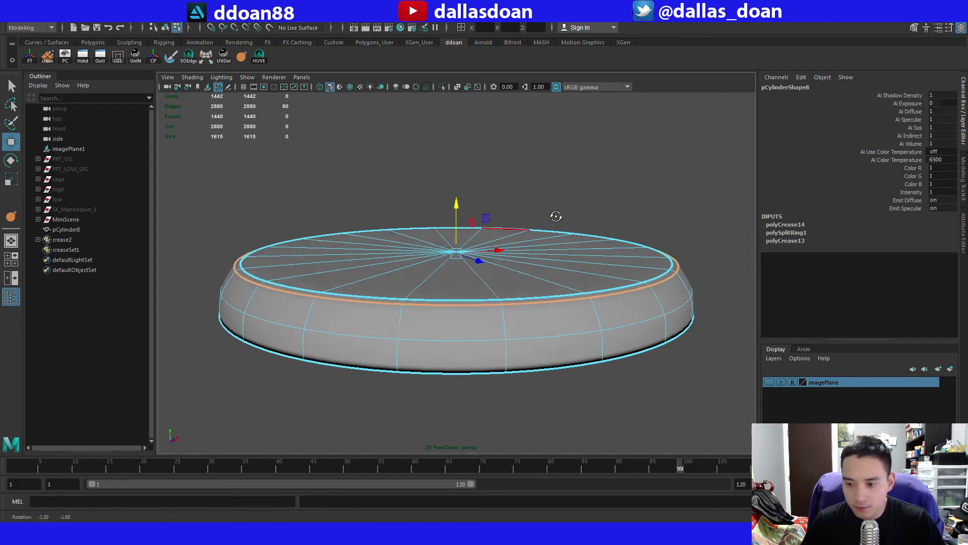
left_click_drag(561, 216, 555, 212, "alt")
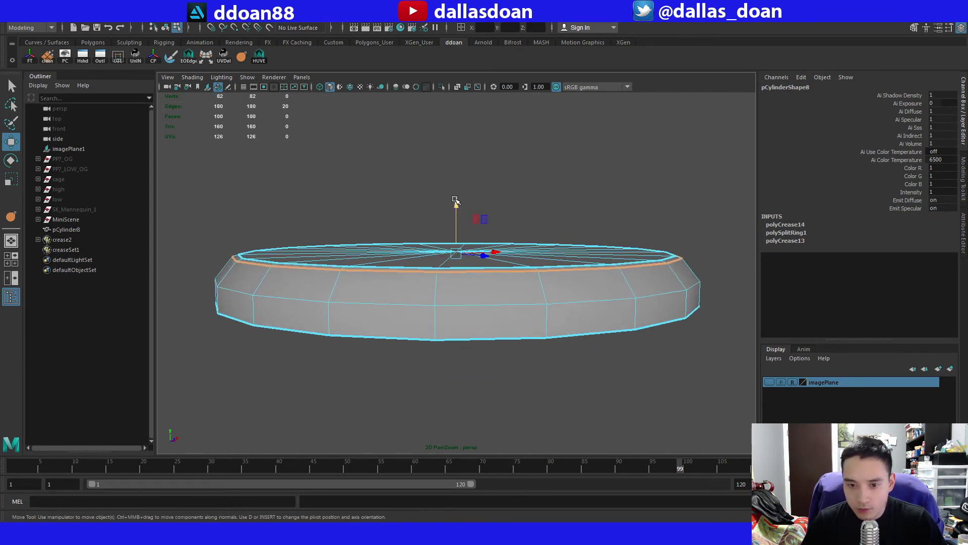
left_click_drag(457, 202, 457, 201)
key("3")
left_click(585, 221)
left_click_drag(554, 205, 589, 220, "alt")
left_click(598, 196)
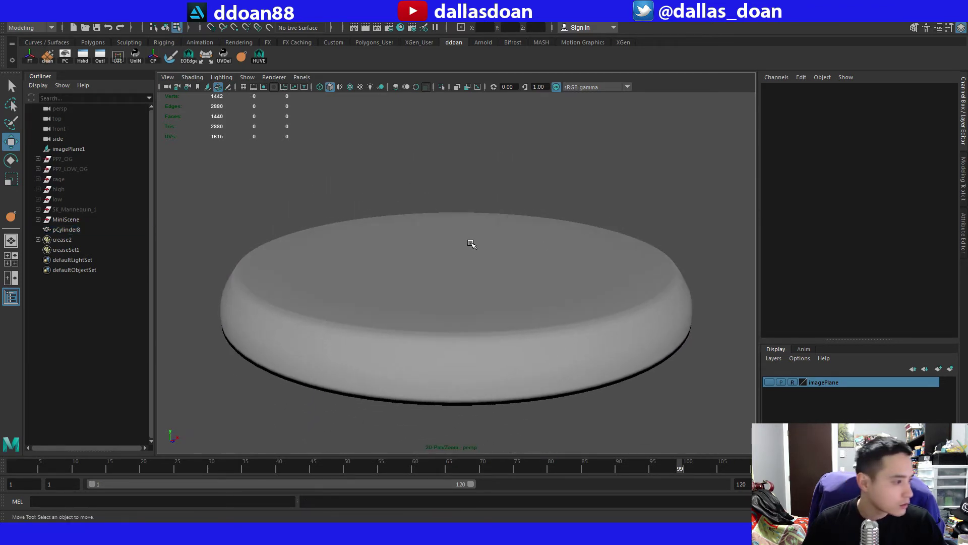
Reselect the edge loop below the disc's top rim and move it slightly down.
left_click_drag(471, 244, 340, 281, "alt")
left_click(267, 275)
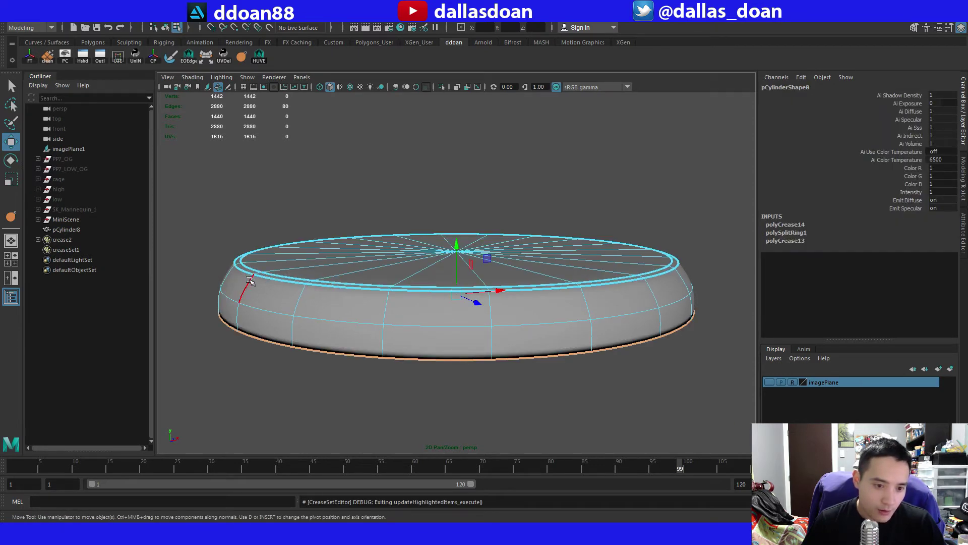
double_click(249, 280)
left_click_drag(456, 204, 457, 210)
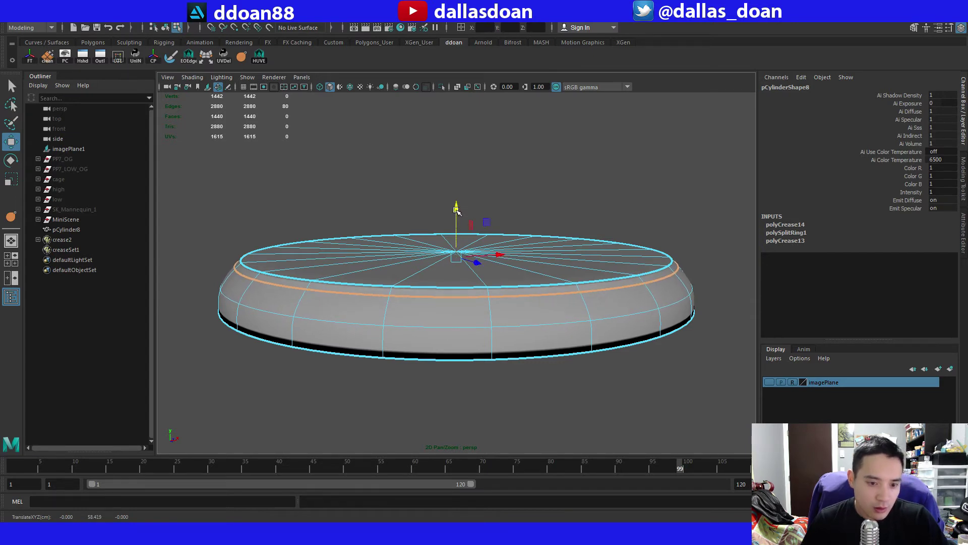
Scale the creased edge loop below the disc's top rim slightly inward and check the smooth preview.
key("r")
left_click_drag(458, 256, 454, 256)
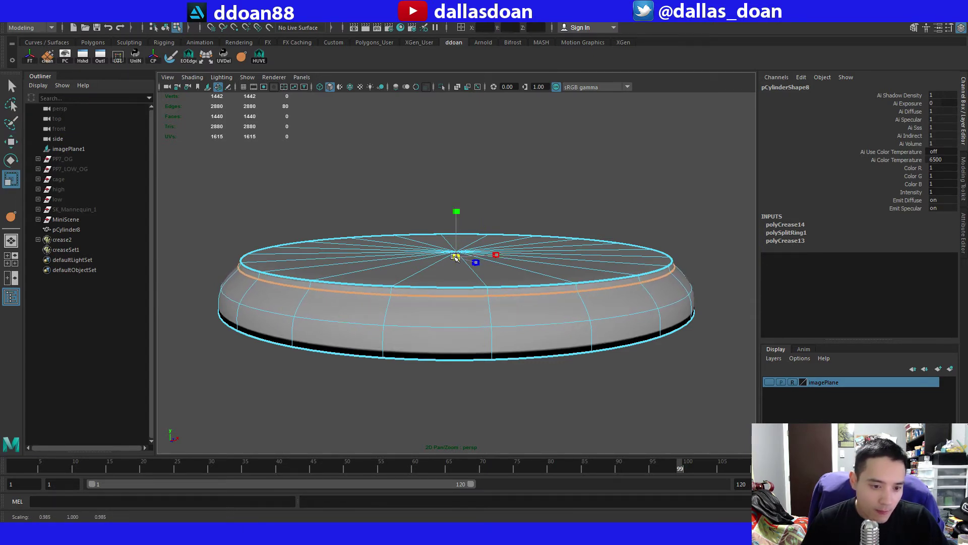
key("w")
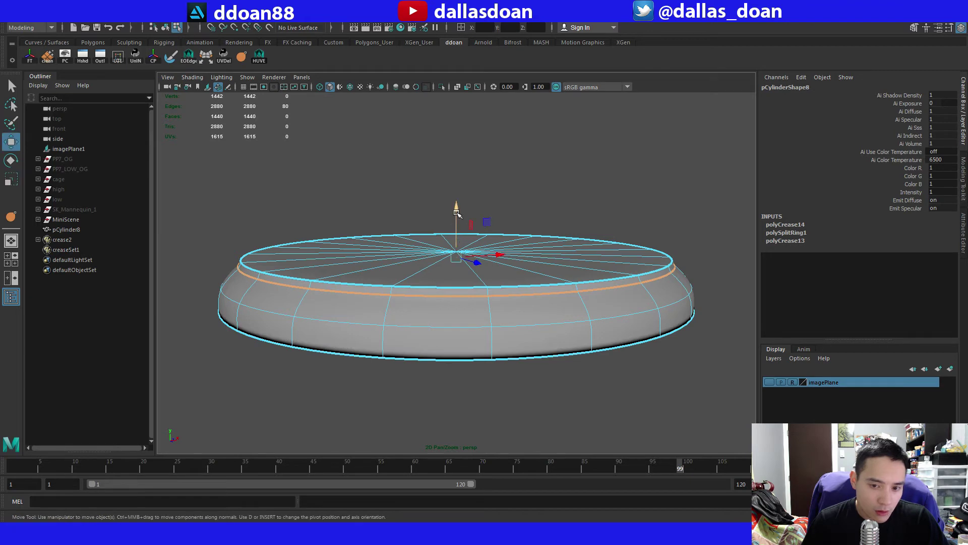
left_click(408, 165)
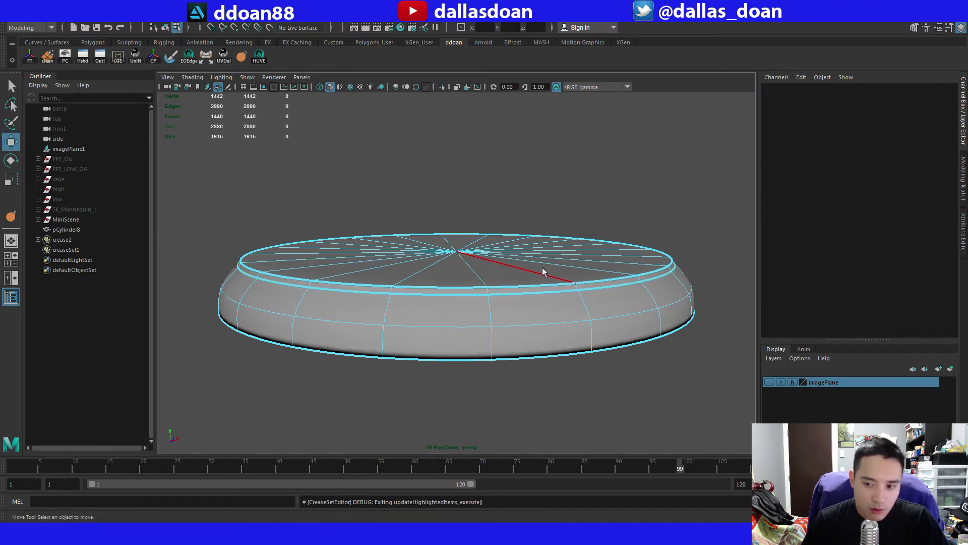
mouse_move(573, 250)
left_mouse_down("alt")
mouse_move(553, 242)
mouse_move(558, 259)
left_mouse_up("alt")
right_click_drag(557, 259, 582, 270, "alt")
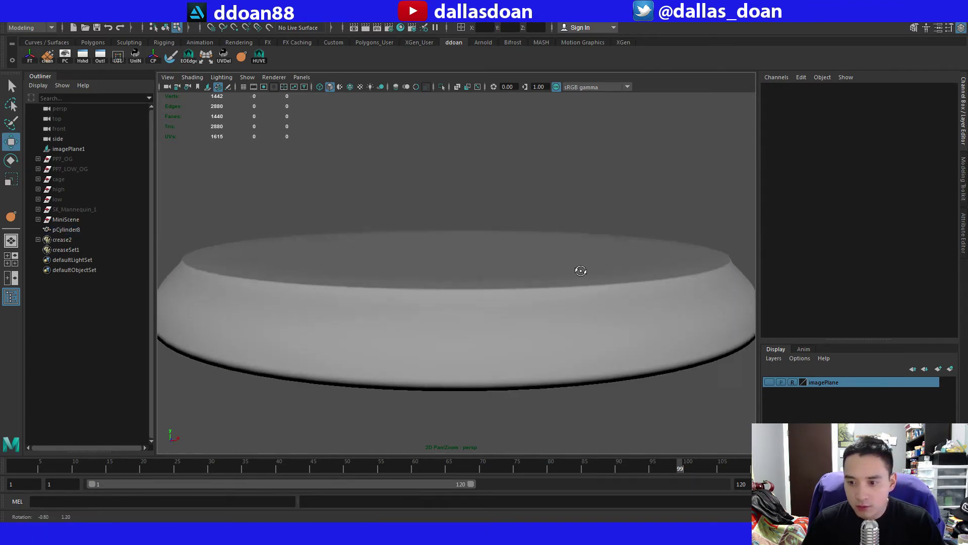
left_click_drag(582, 270, 610, 285, "alt")
Restore the edge loop selection, set its crease to about 8.61 and show the unsmoothed mesh.
key("ctrl+z")
key("ctrl+z")
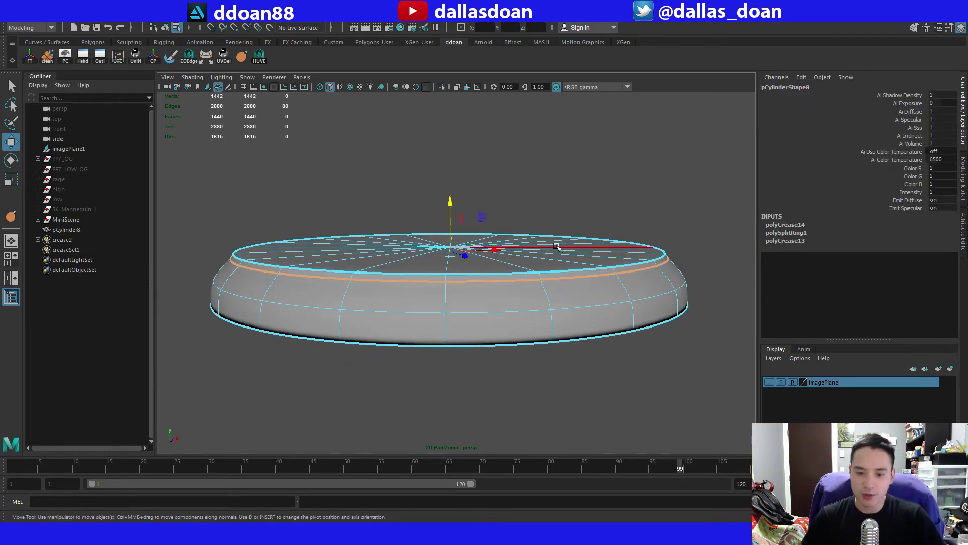
key("y")
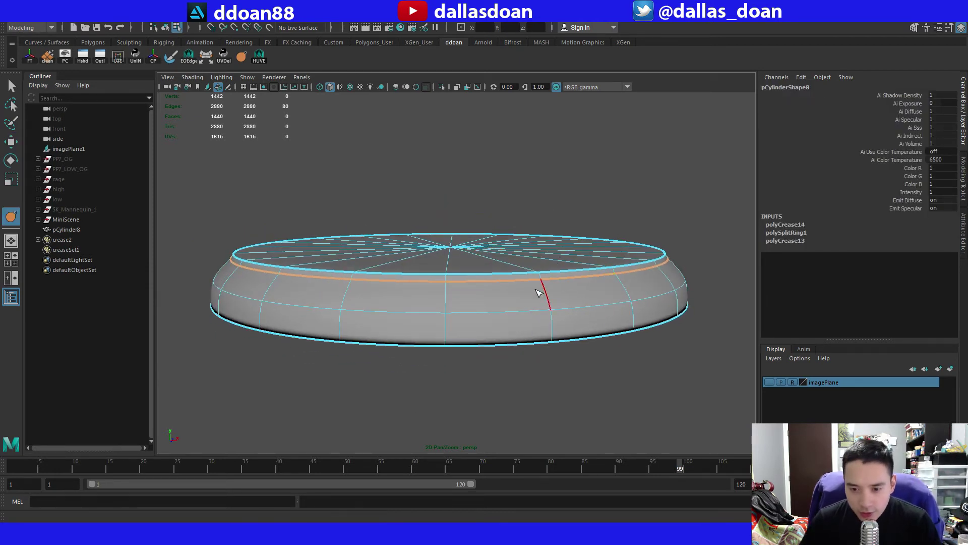
middle_click_drag(510, 292, 945, 295)
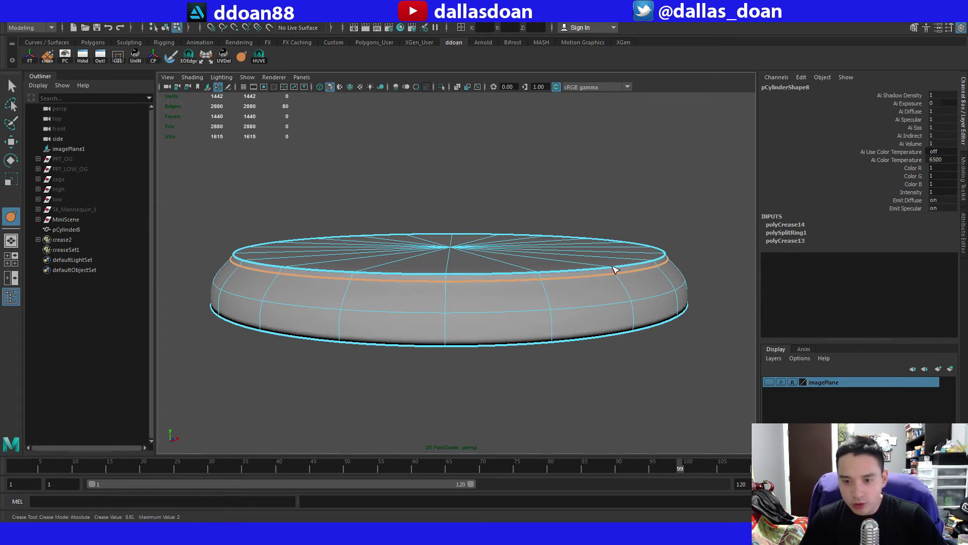
key("1")
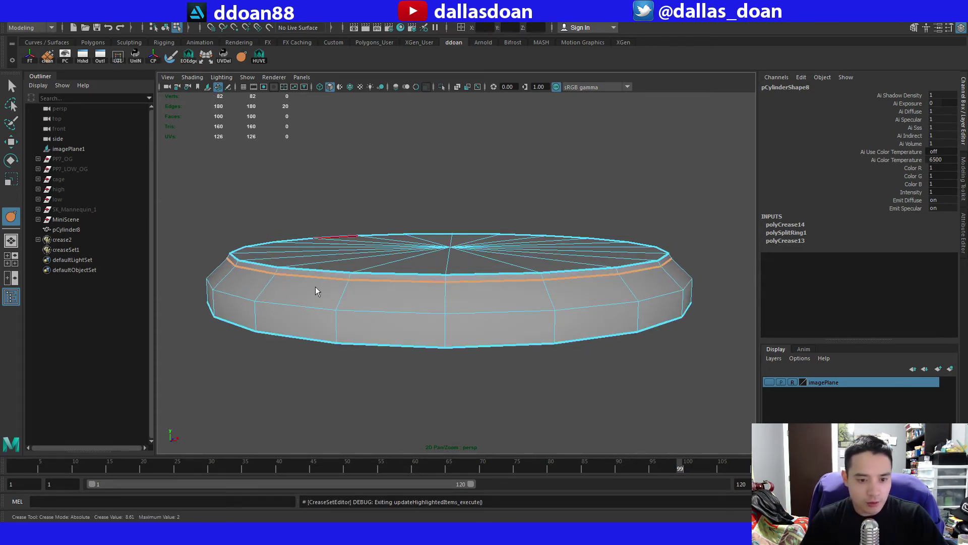
Try scaling the creased edge loop below the disc's top rim in smooth preview.
key("F8")
key("w")
left_click(305, 208)
left_click_drag(306, 212, 320, 250, "alt")
scroll(288, 282, "up", 2)
left_click_drag(288, 281, 248, 268, "alt")
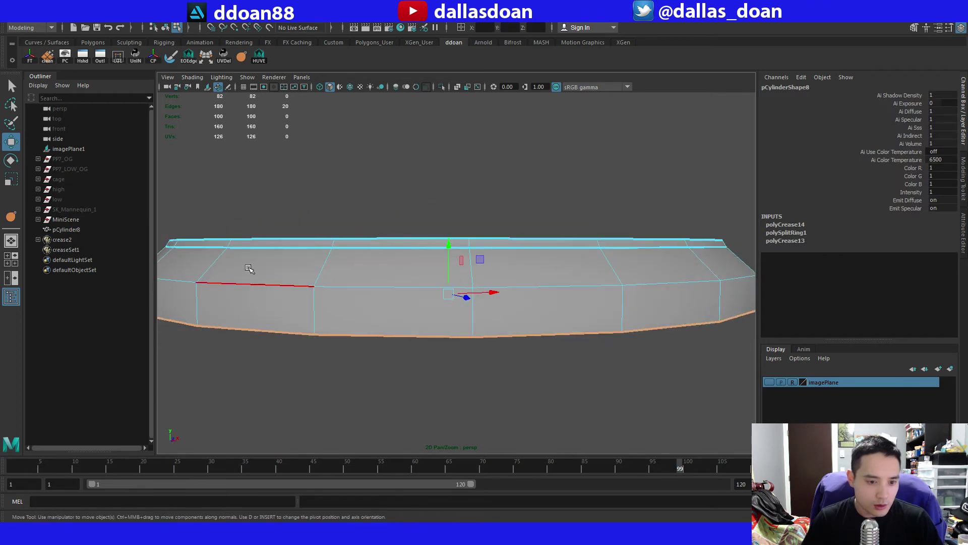
double_click(298, 249)
left_click_drag(298, 249, 309, 259, "alt")
key("3")
key("r")
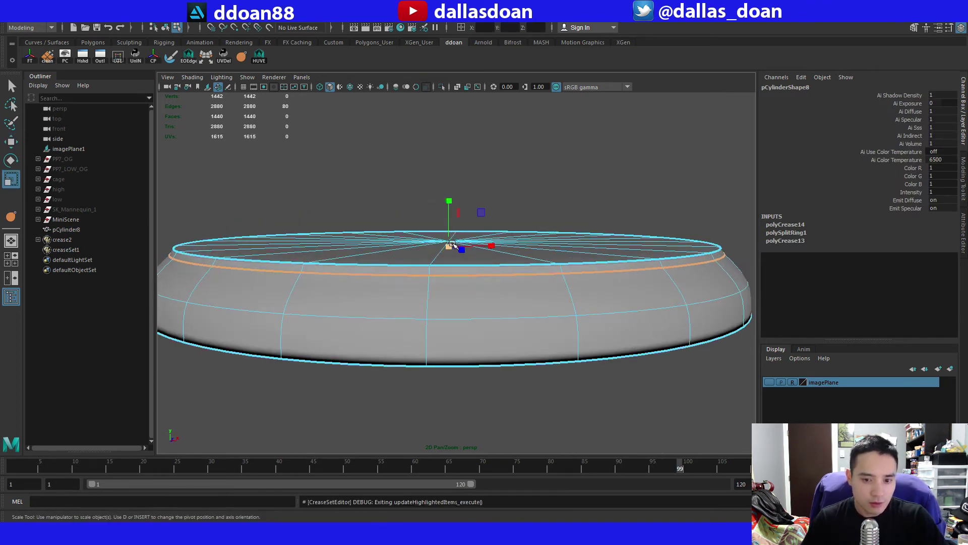
left_click_drag(448, 246, 393, 257)
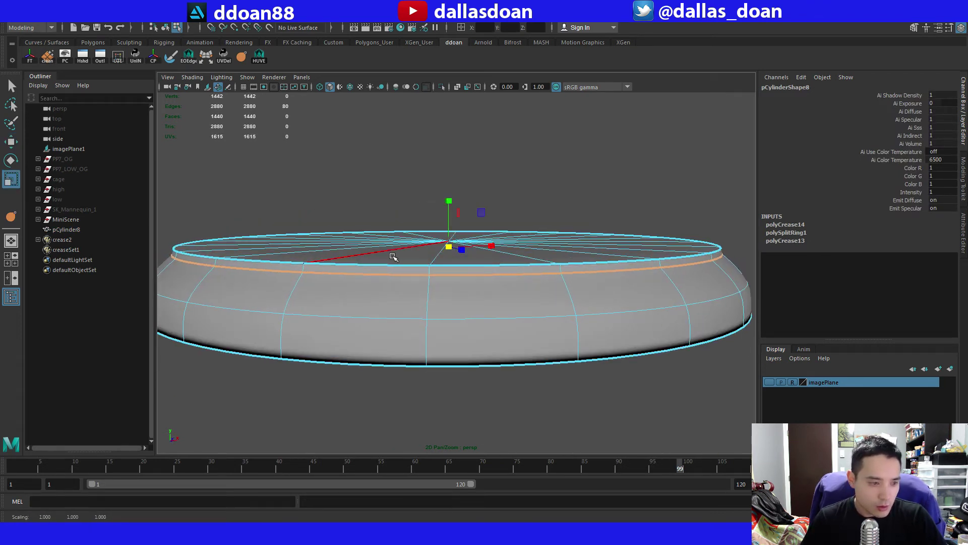
key("1")
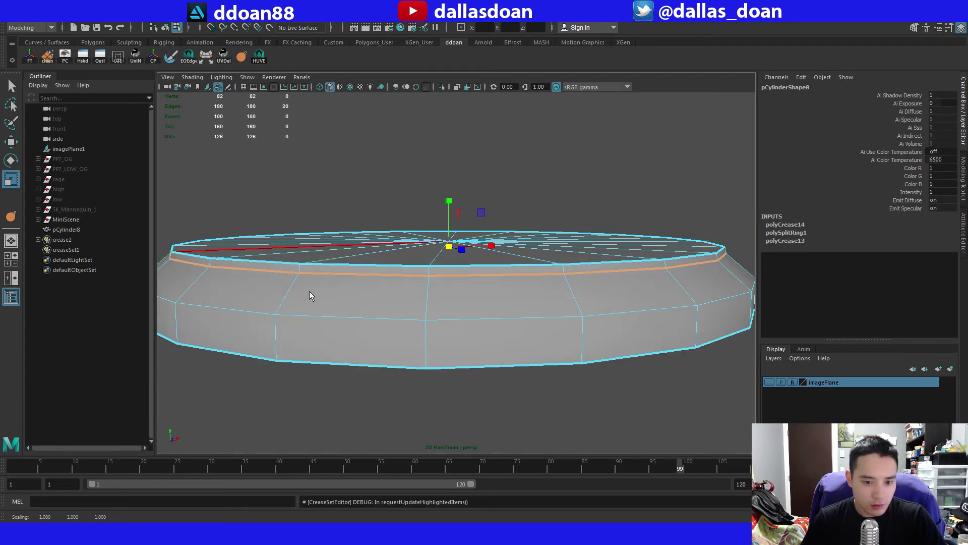
Examine the rounding of the disc's top edge in smooth preview from several angles and distances.
key("F8")
key("3")
left_click(391, 237)
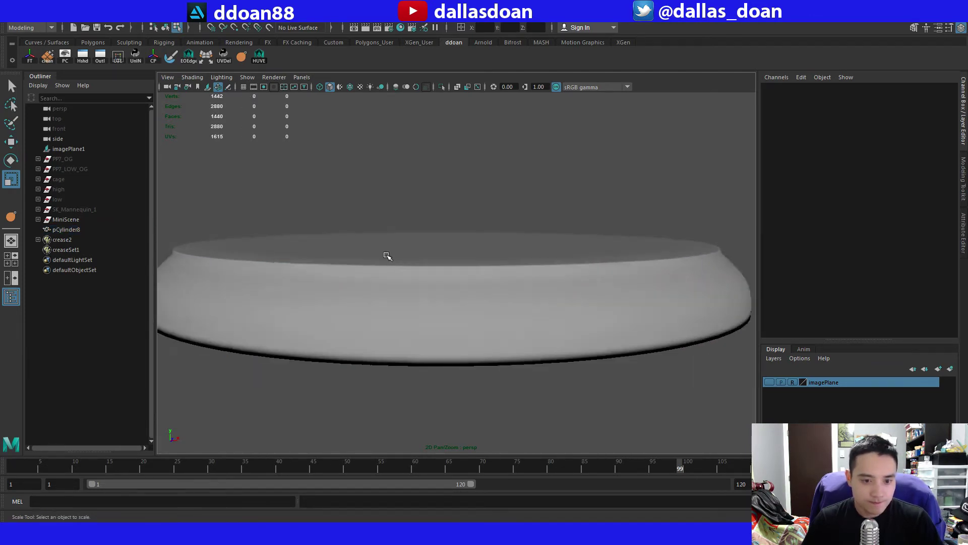
left_click_drag(387, 255, 452, 247, "alt")
left_click(385, 268)
key("F8")
left_click(329, 191)
scroll(327, 201, "down", 3)
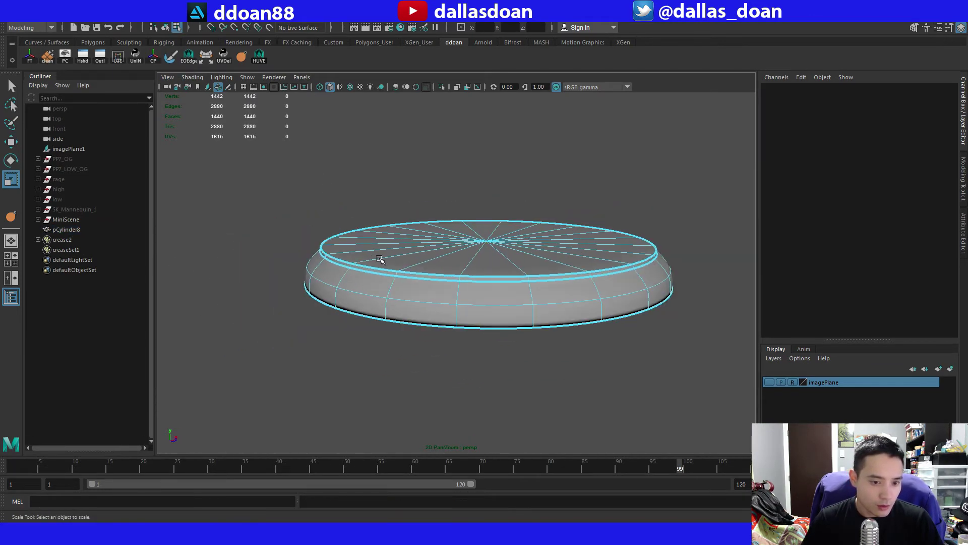
key("F8")
left_click(331, 335)
left_click_drag(331, 335, 447, 300, "alt")
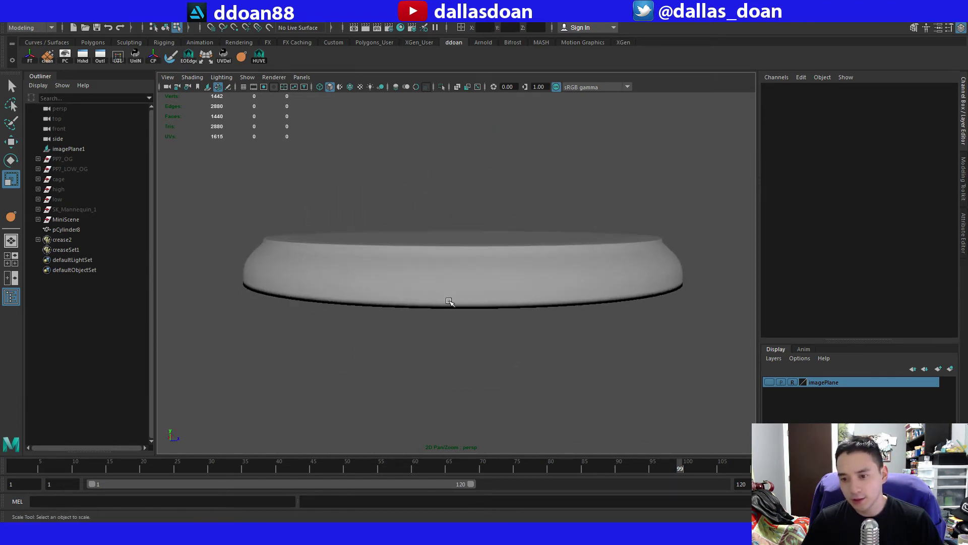
scroll(483, 288, "up", 5)
scroll(483, 287, "down", 3)
Insert a new edge loop with Multi-Cut around the disc's side, just below the creased loop.
left_click(459, 281)
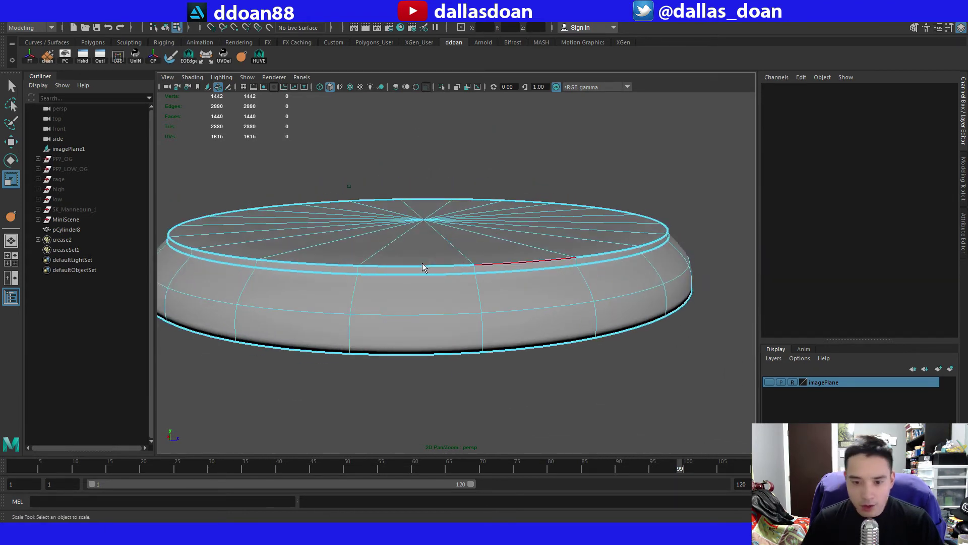
key("ctrl+shift+x")
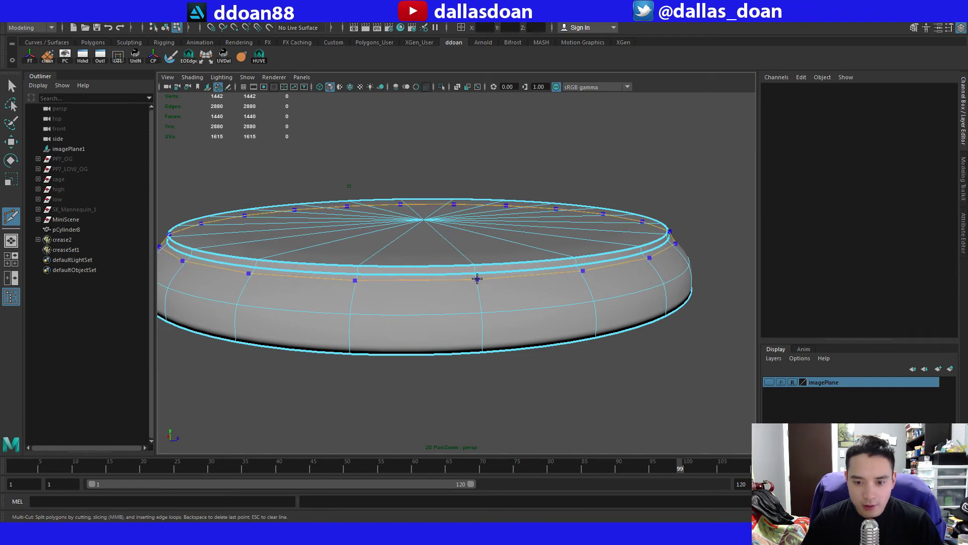
left_click(477, 277, "ctrl")
left_click_drag(561, 288, 570, 300, "alt")
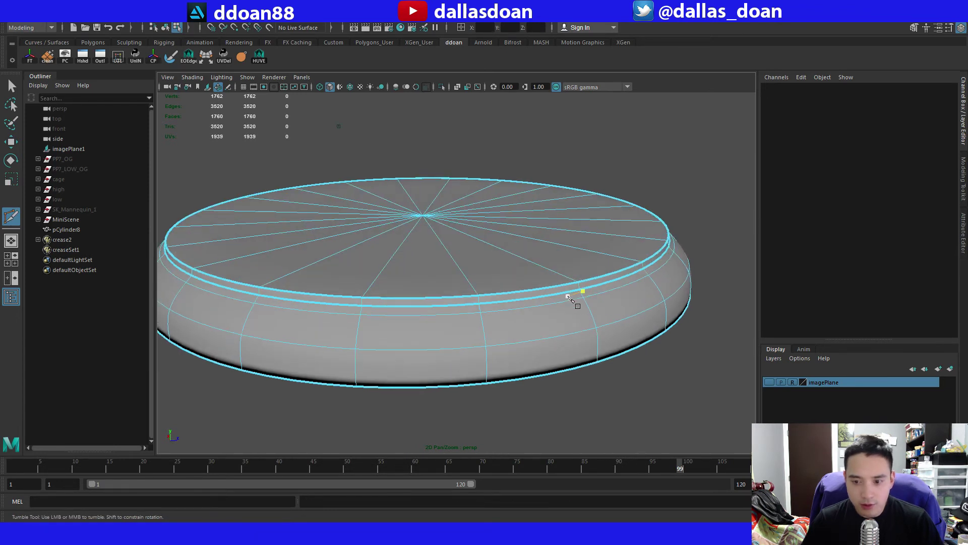
left_click(589, 281)
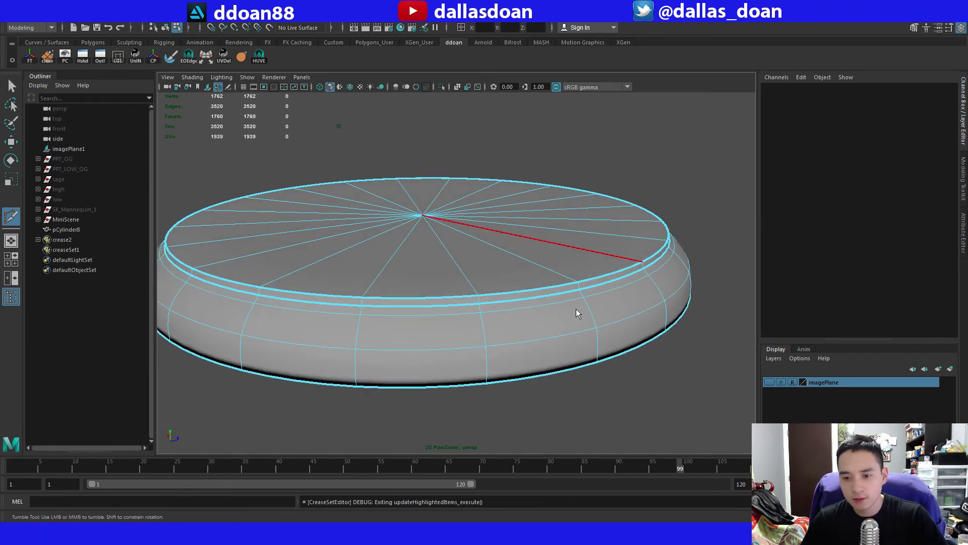
Move the new edge loop below the creased loop slightly up and compare the unsmoothed and smooth previews.
key("w")
left_click(687, 346)
mouse_move(656, 341)
left_mouse_down("alt")
mouse_move(646, 330)
mouse_move(659, 337)
left_mouse_up("alt")
right_click_drag(618, 303, 616, 276)
mouse_move(616, 276)
left_mouse_down("alt")
mouse_move(634, 253)
mouse_move(629, 262)
left_mouse_up("alt")
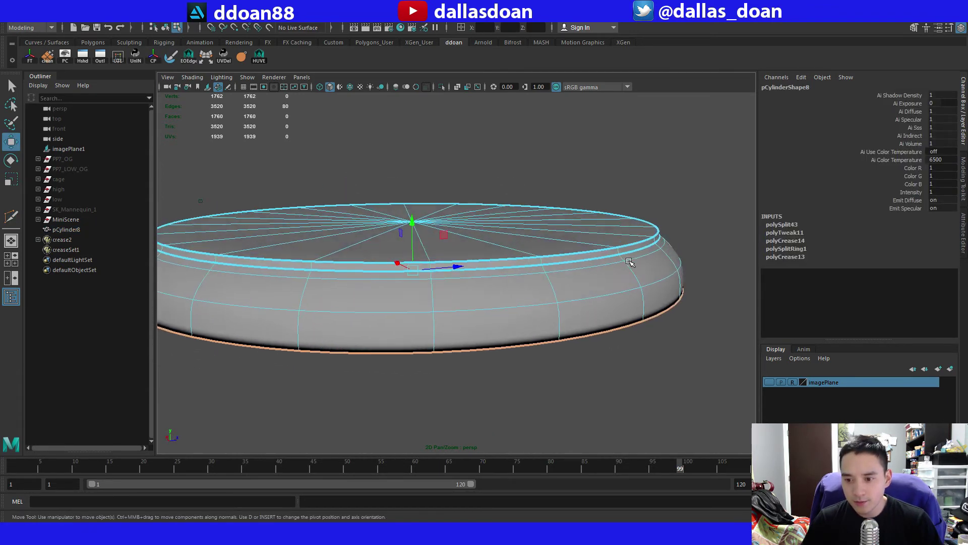
double_click(638, 225)
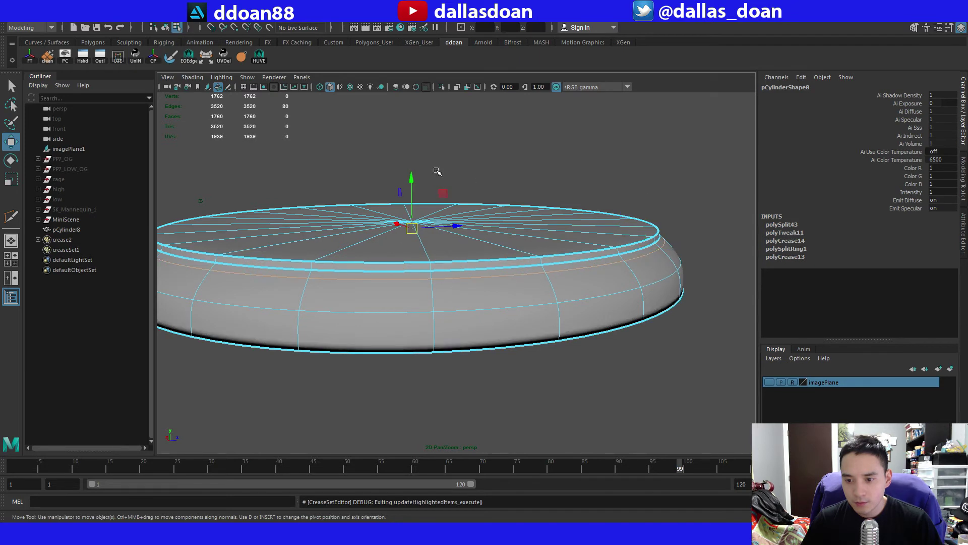
left_click_drag(417, 180, 418, 179)
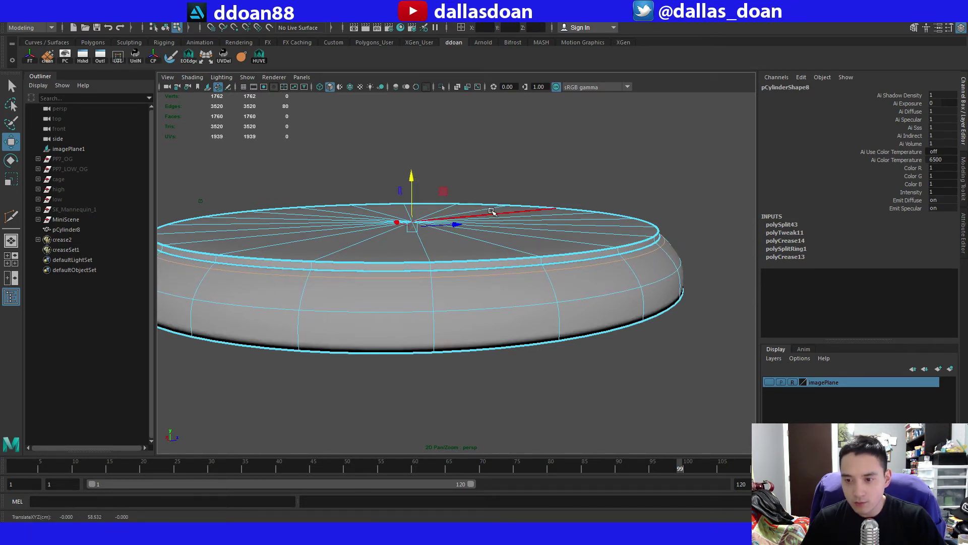
key("1")
left_click(619, 194)
key("3")
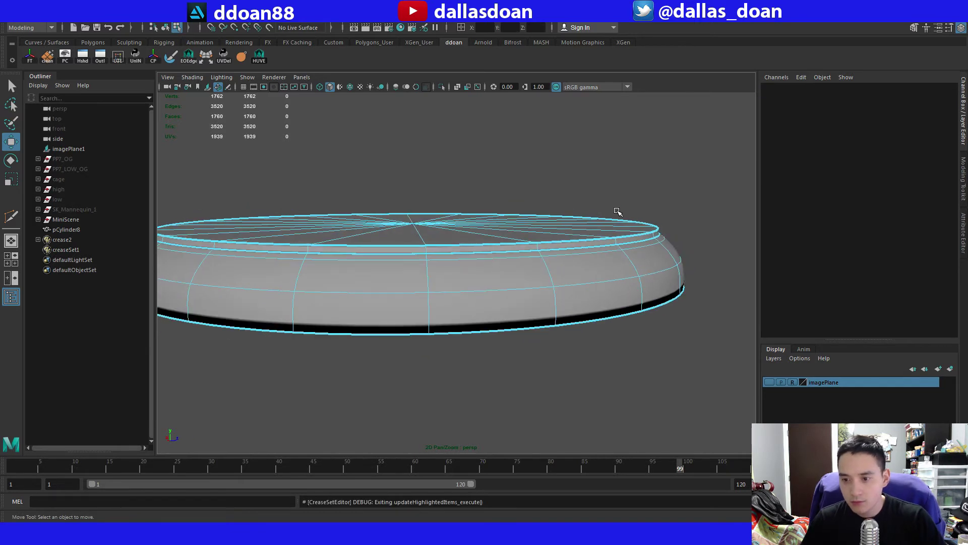
Move the uncreased edge loop near the disc's top rim slightly down and check the smoothed profile.
right_click_drag(651, 297, 687, 255)
left_click(694, 211)
mouse_move(694, 211)
left_mouse_down("alt")
mouse_move(688, 237)
mouse_move(682, 232)
mouse_move(697, 224)
left_mouse_up("alt")
scroll(681, 232, "up", 1)
right_click_drag(696, 270, 696, 244)
double_click(681, 256)
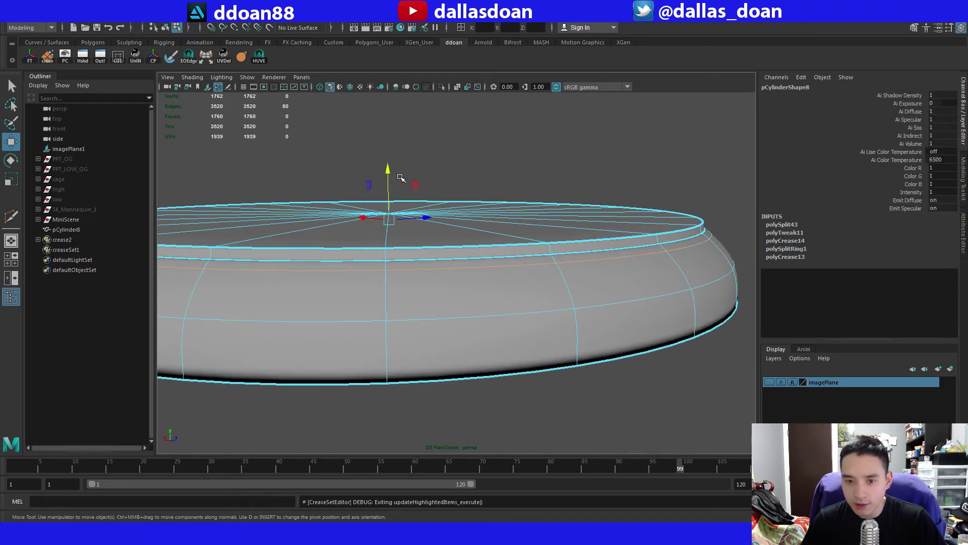
left_click_drag(388, 174, 388, 177)
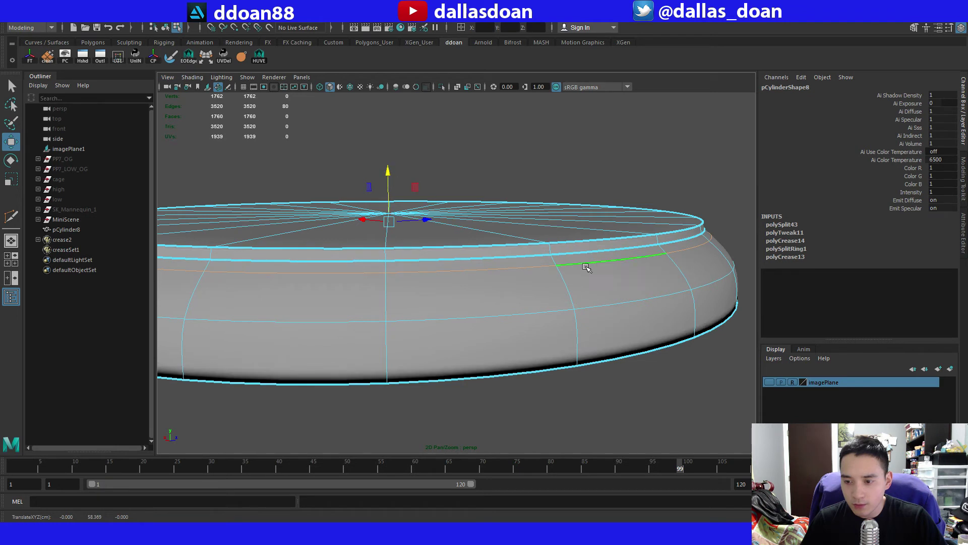
right_click_drag(629, 296, 655, 263)
left_click(619, 147)
left_click_drag(597, 186, 508, 228, "alt")
scroll(558, 203, "down", 5)
scroll(558, 211, "down", 2)
scroll(536, 186, "up", 2)
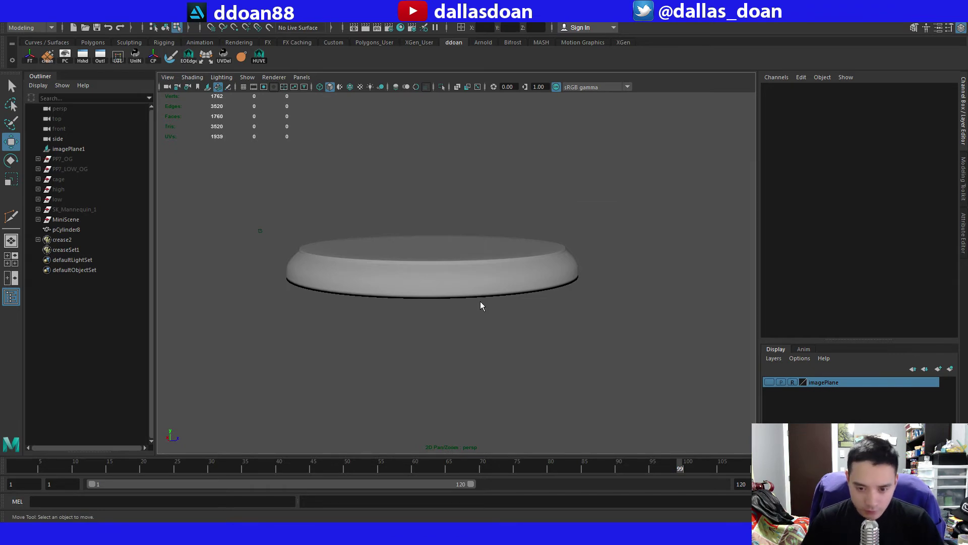
Insert an edge loop with Multi-Cut around the disc's side, just above the bottom rim.
left_click(444, 287)
left_click_drag(422, 298, 411, 282, "alt")
scroll(411, 283, "up", 4)
middle_click_drag(411, 283, 508, 279, "alt")
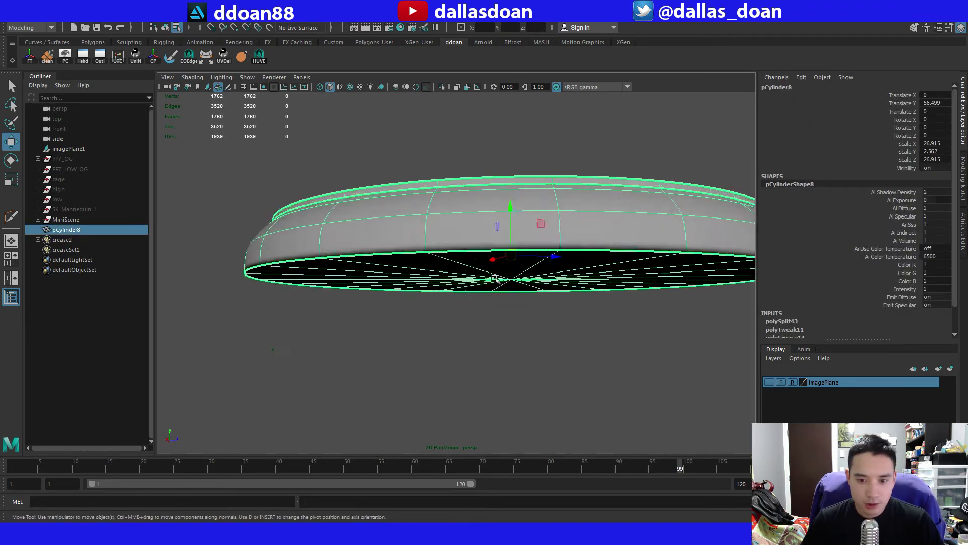
left_click_drag(499, 286, 455, 261, "alt")
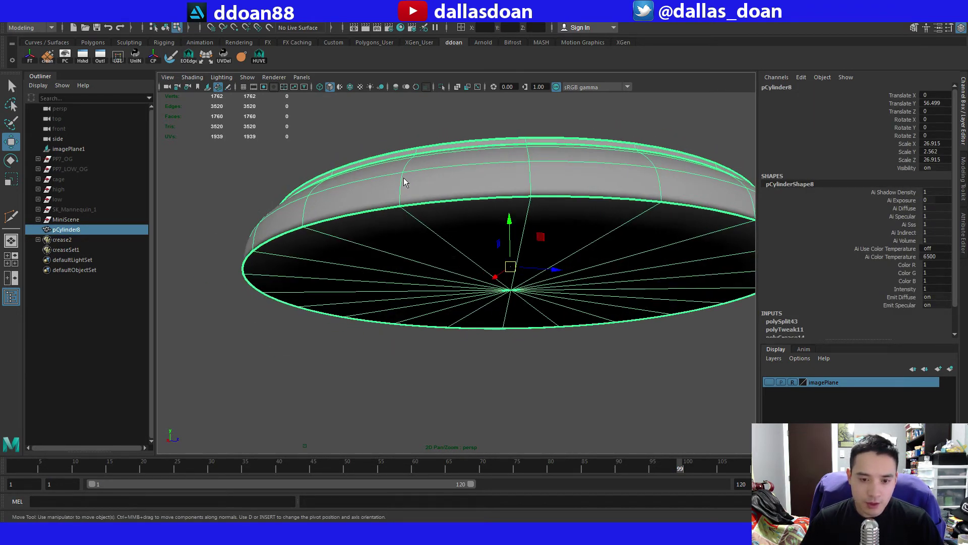
key("y")
left_click_drag(344, 182, 345, 201, "alt")
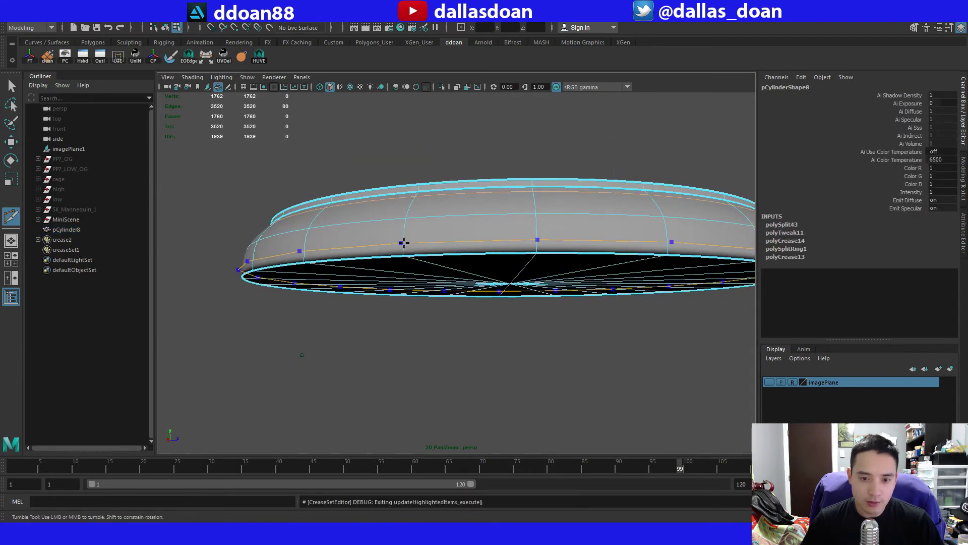
left_click(405, 250)
left_click_drag(459, 268, 505, 274, "alt")
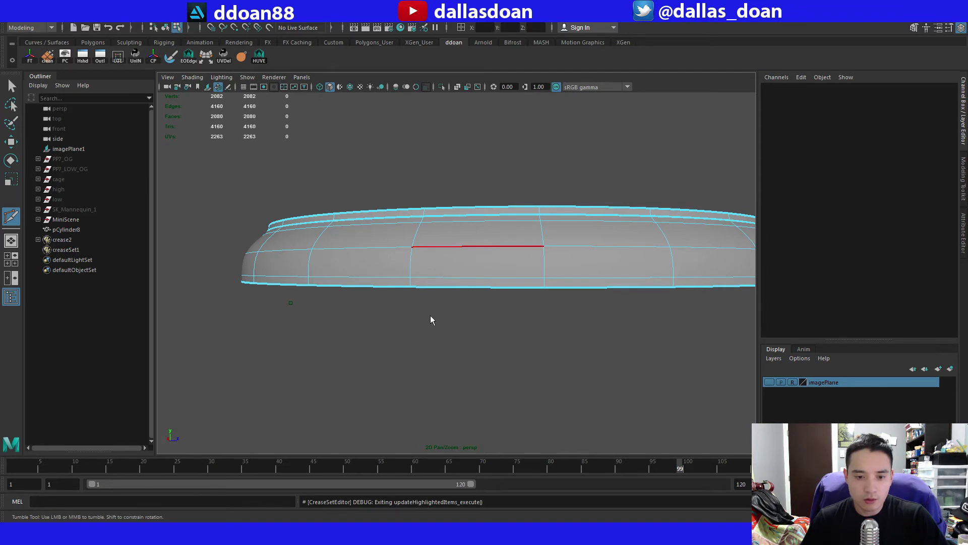
key("w")
left_click_drag(478, 322, 488, 350, "alt")
scroll(530, 348, "down", 3)
left_click(519, 376)
left_click(493, 317)
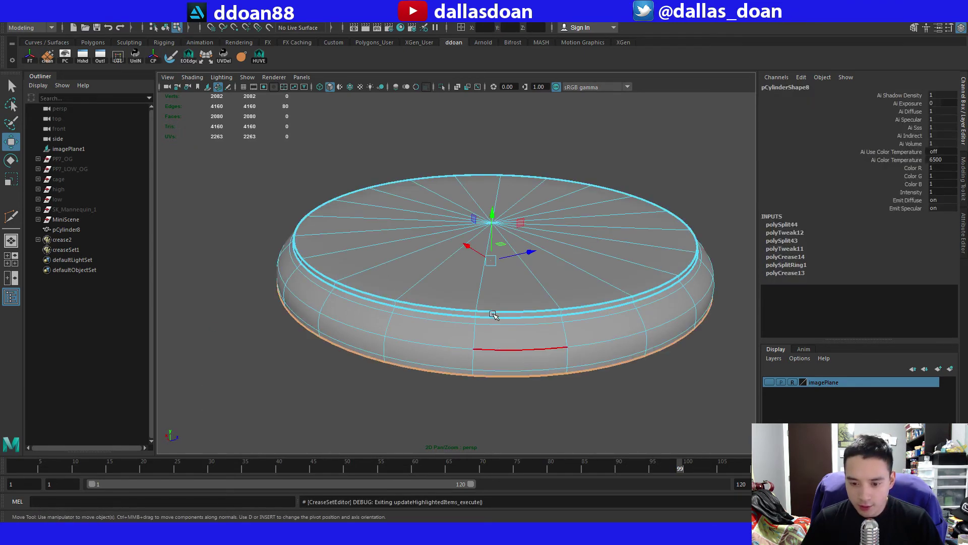
Extrude the centre vertex of the disc's underside with a width of 0.5 and a length of 1.
left_click_drag(499, 318, 472, 196, "alt")
key("F9")
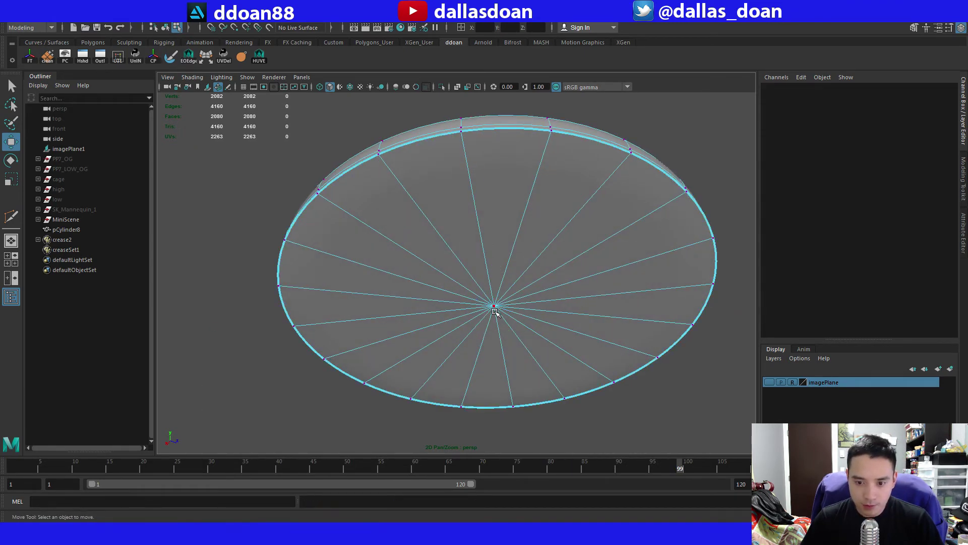
left_click(495, 308)
key("ctrl+e")
left_click_drag(594, 273, 559, 303, "alt")
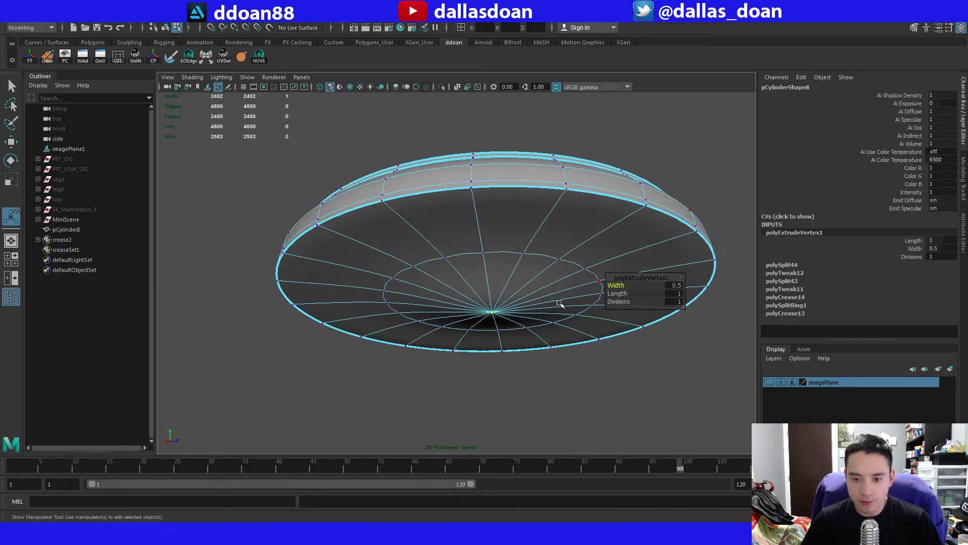
Move the extruded centre vertex of the disc's underside vertically, snapping it level with the bottom rim's vertices.
key("q")
key("F10")
double_click(496, 252)
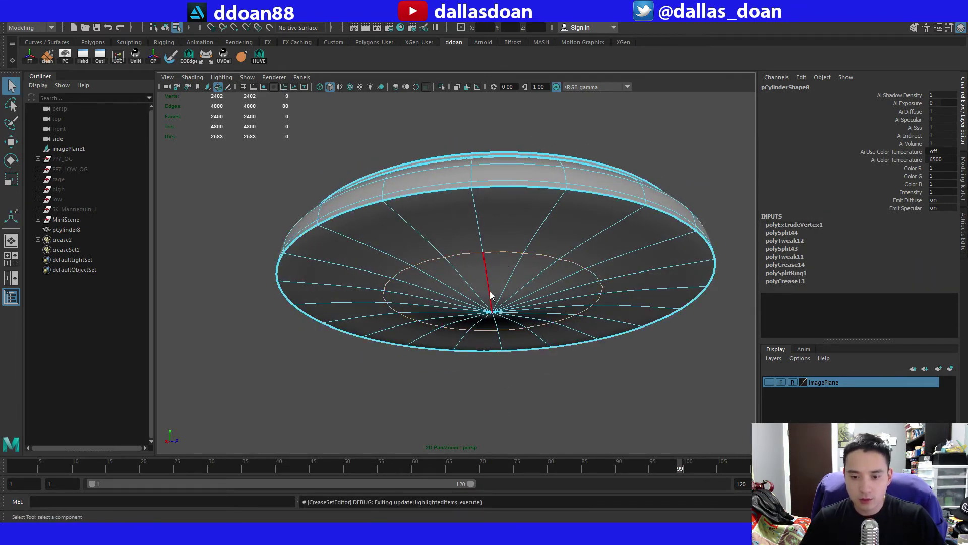
key("F9")
left_click(503, 313)
key("w")
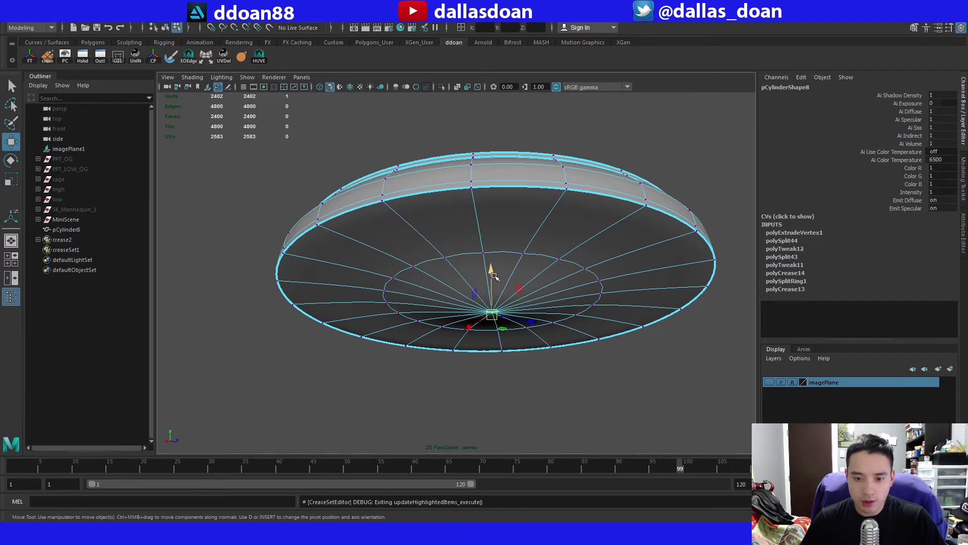
key("v")
left_click_drag(491, 271, 509, 183)
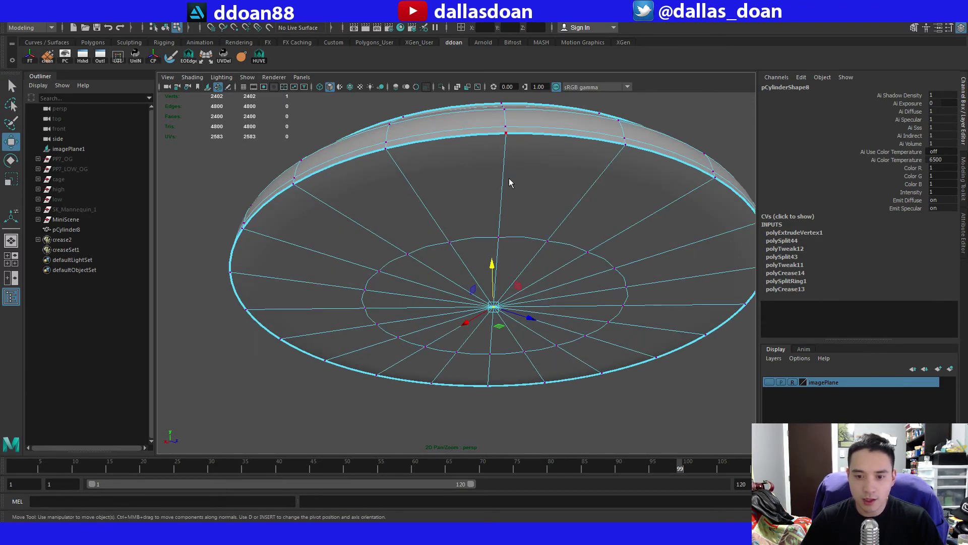
Scale the underside's inner edge loop outward to just inside the bottom rim and nudge its height slightly.
key("r")
left_click_drag(494, 306, 603, 317, "ctrl")
key("w")
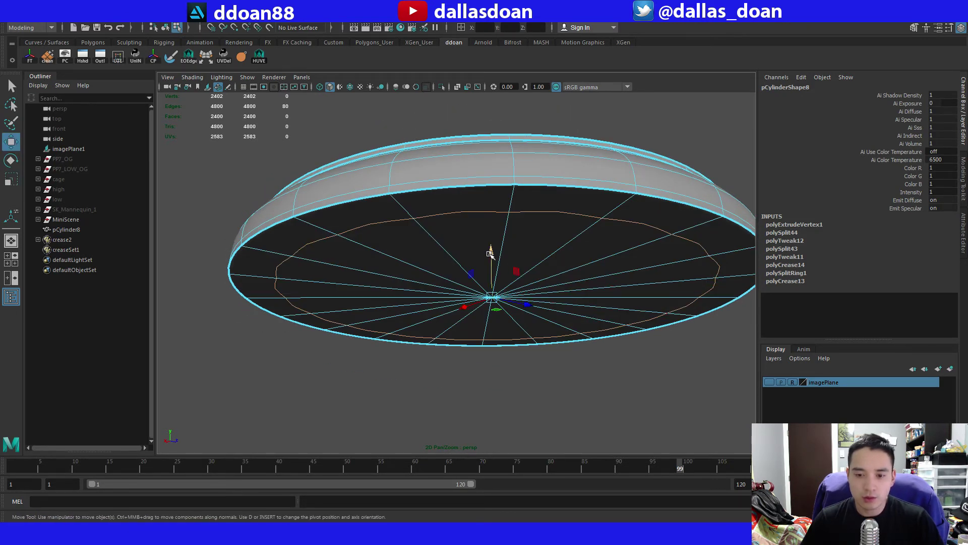
left_click_drag(491, 252, 484, 258)
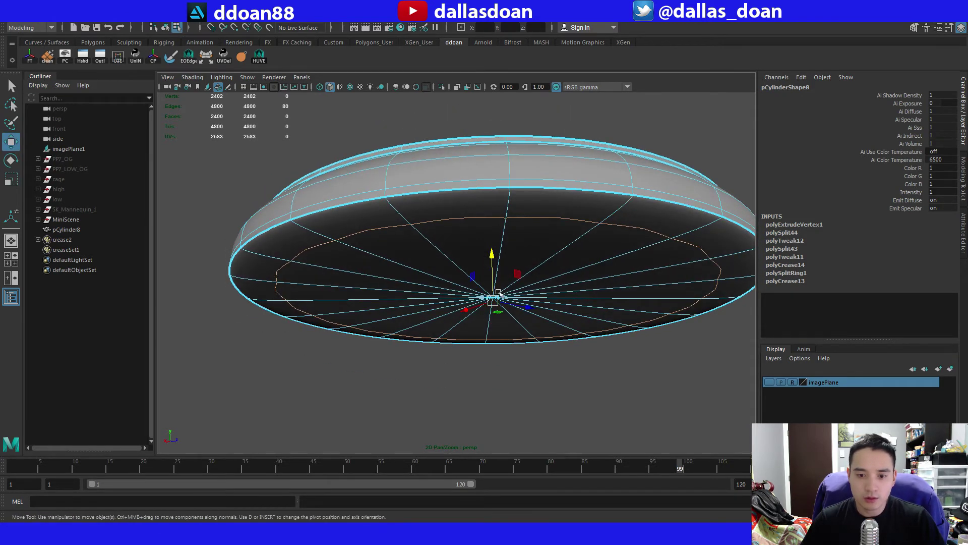
key("r")
mouse_move(498, 298)
left_mouse_down("ctrl")
mouse_move(533, 296)
mouse_move(515, 297)
left_mouse_up("ctrl")
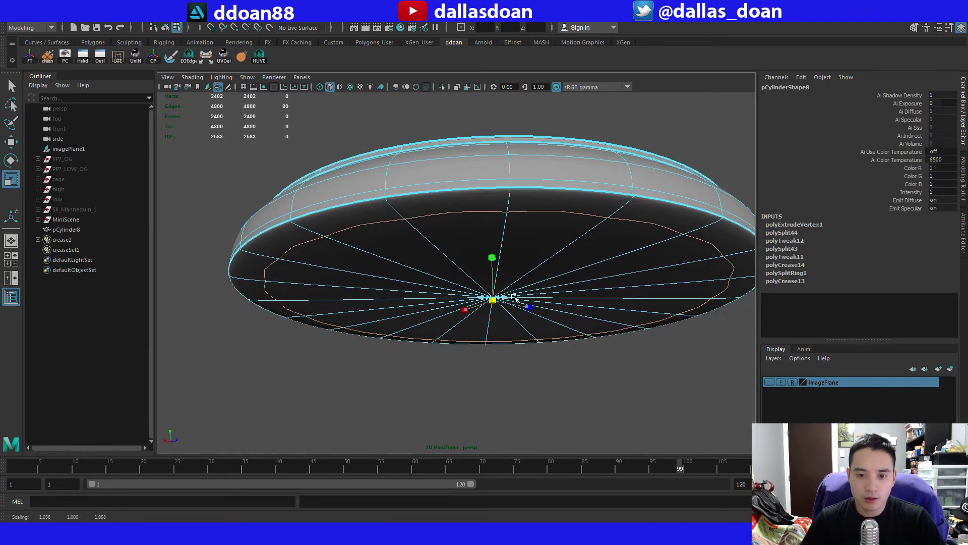
Compare the disc's unsmoothed and smooth previews and examine the bottom rim's profile from a low angle.
scroll(457, 285, "down", 2)
mouse_move(457, 286)
left_mouse_down("alt")
mouse_move(470, 306)
mouse_move(461, 282)
mouse_move(471, 281)
mouse_move(444, 275)
left_mouse_up("alt")
scroll(471, 305, "up", 2)
key("1")
key("3")
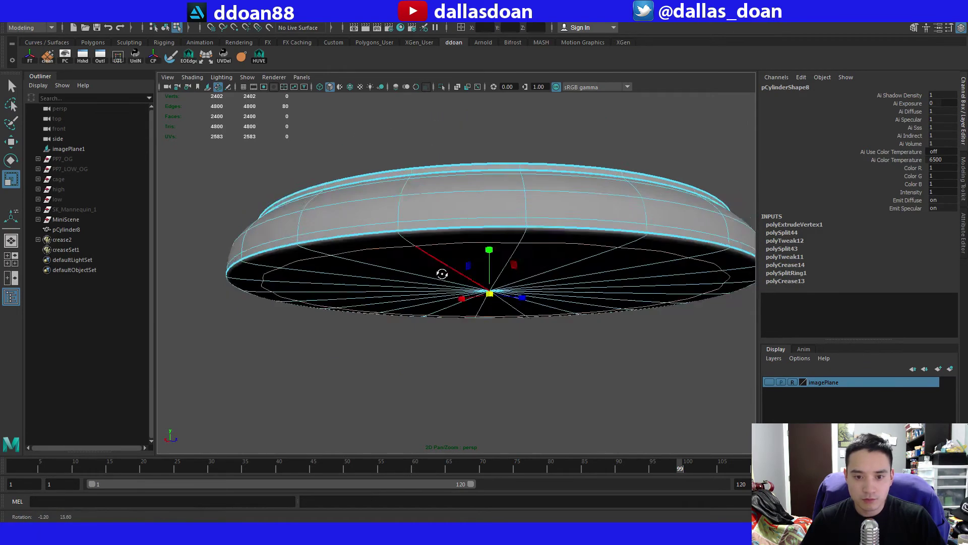
key("w")
key("F8")
left_click(348, 332)
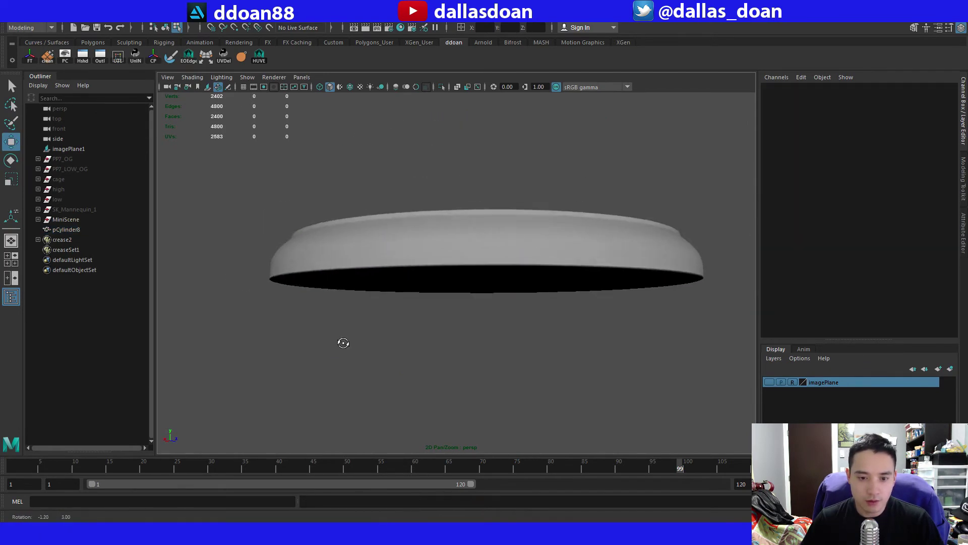
scroll(353, 356, "up", 3)
left_click_drag(357, 350, 361, 336, "alt")
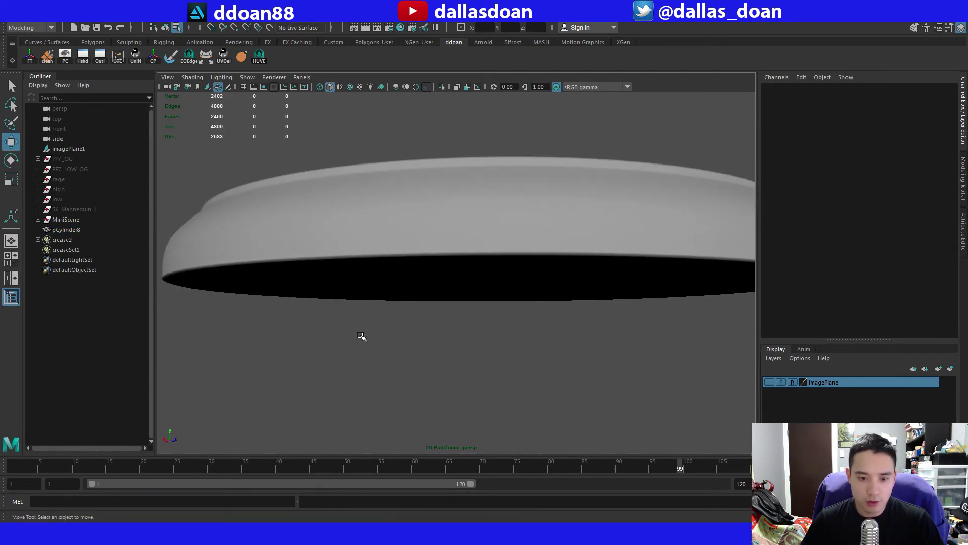
scroll(362, 341, "down", 3)
scroll(353, 335, "up", 3)
key("ctrl+z")
Examine the smoothed disc's top surface and rounded edge from above and from the side.
left_click_drag(370, 294, 519, 328, "alt")
scroll(415, 217, "down", 4)
left_click(598, 368)
left_click(526, 301)
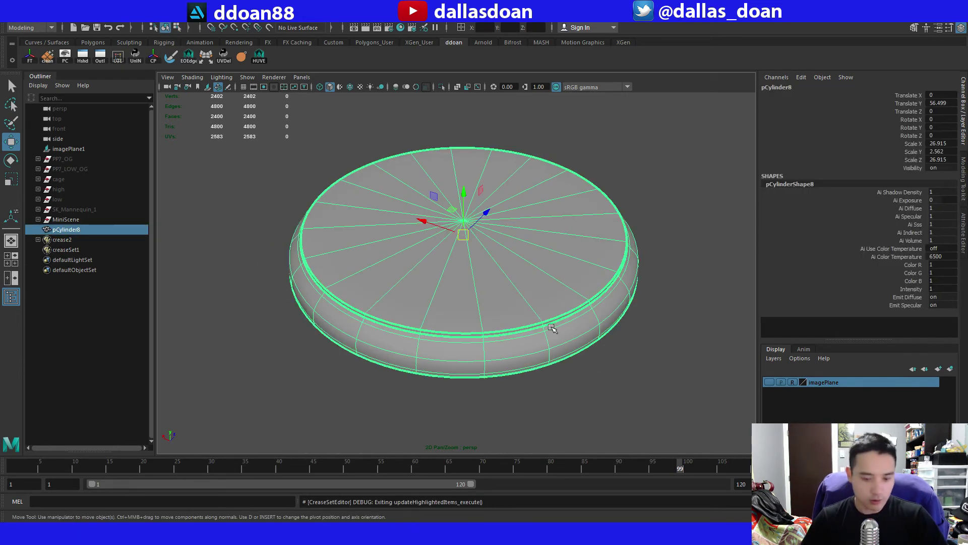
scroll(554, 329, "down", 4)
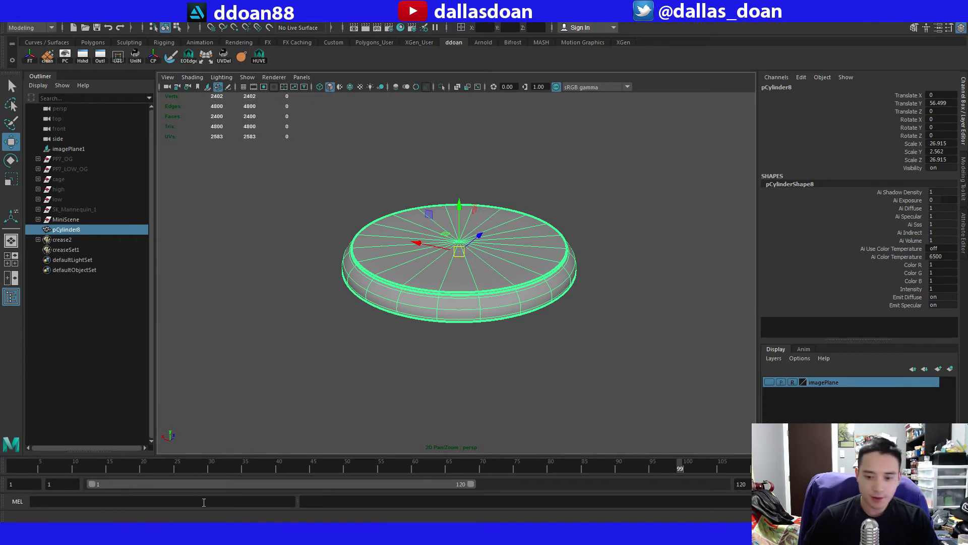
left_click(521, 337)
left_click_drag(521, 337, 550, 316, "alt")
scroll(592, 292, "up", 3)
scroll(551, 335, "down", 2)
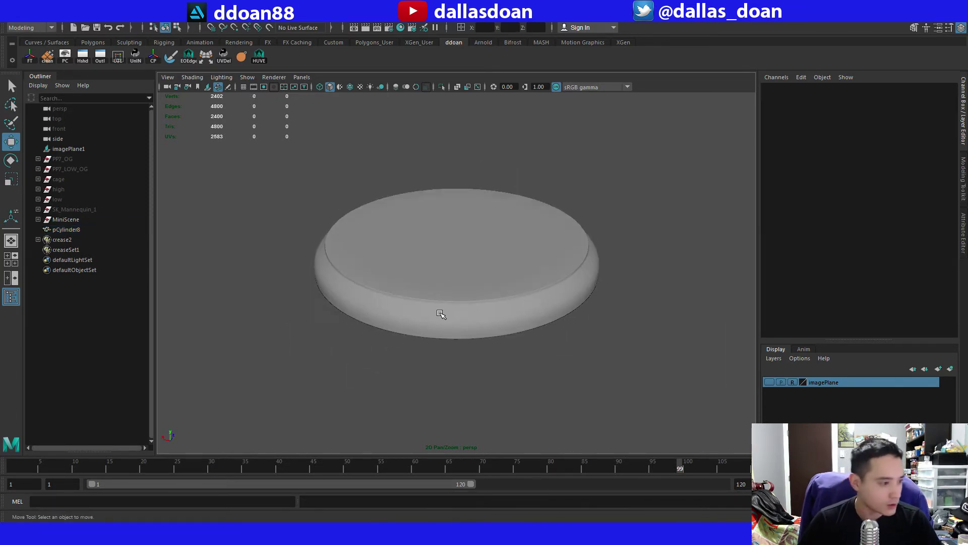
left_click(398, 309)
left_click_drag(398, 309, 431, 244, "alt")
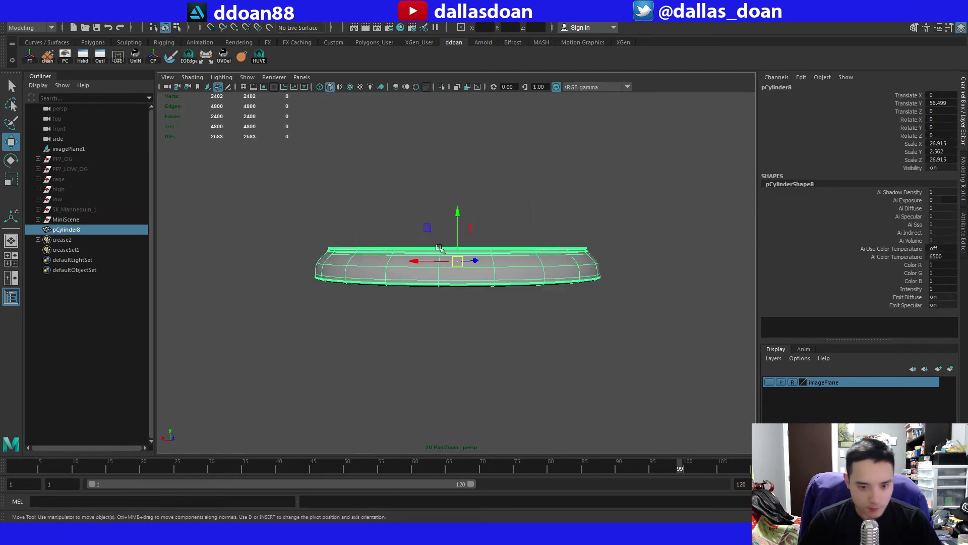
scroll(408, 257, "down", 1)
scroll(418, 272, "up", 1)
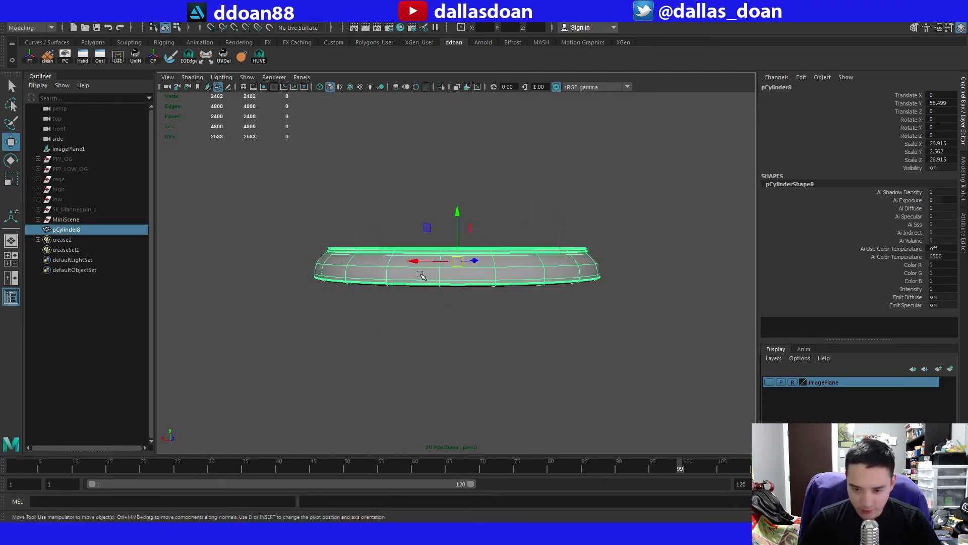
Expand the MiniScene group and unhide its Side_Table cylinder for size reference.
scroll(456, 285, "down", 4)
left_click(50, 218)
left_click(38, 219)
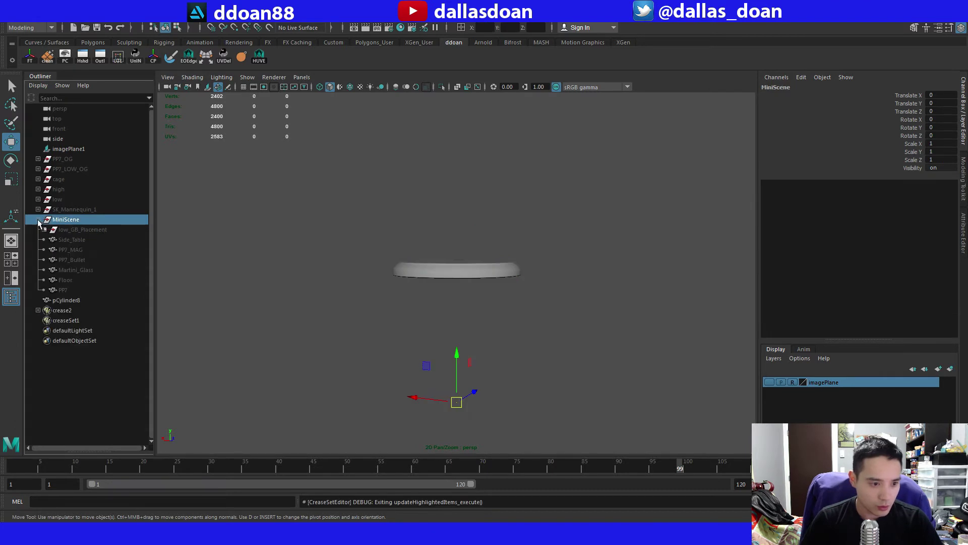
left_click(83, 240)
key("shift+h")
left_click_drag(281, 302, 351, 318, "alt")
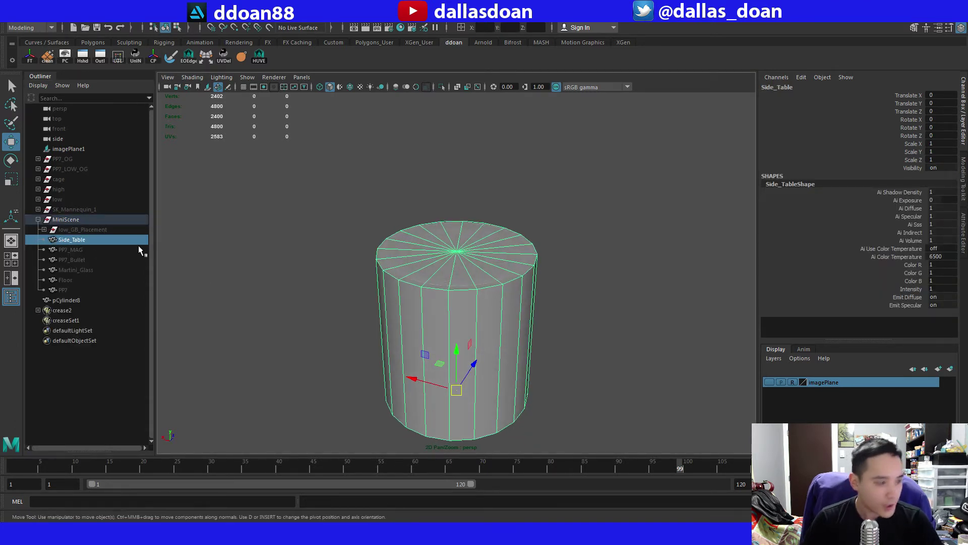
left_click(107, 249)
key("ctrl+z")
left_click_drag(316, 277, 316, 255, "alt")
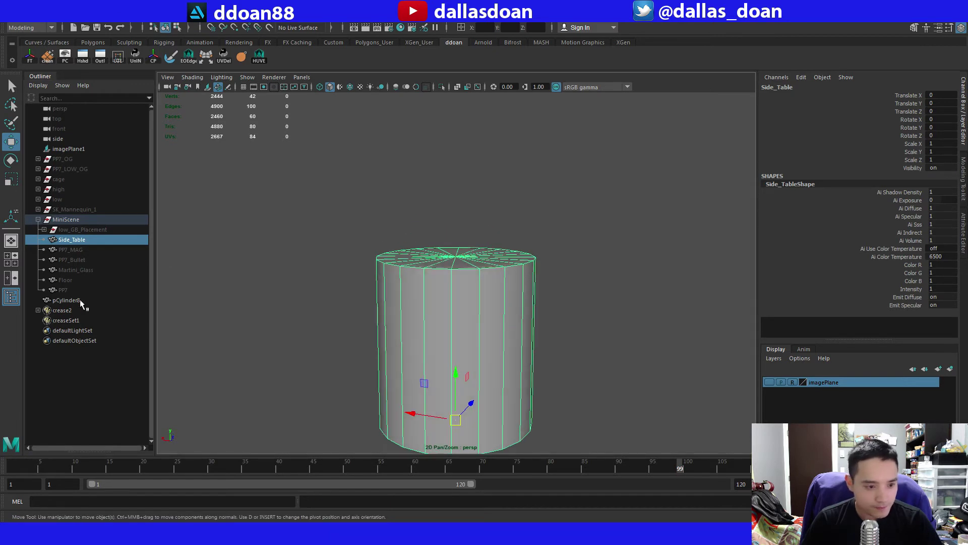
Move Side_Table about 67.6 units in the negative X direction so it stands beside the disc.
left_click(67, 300)
left_click(80, 241)
left_click(86, 230)
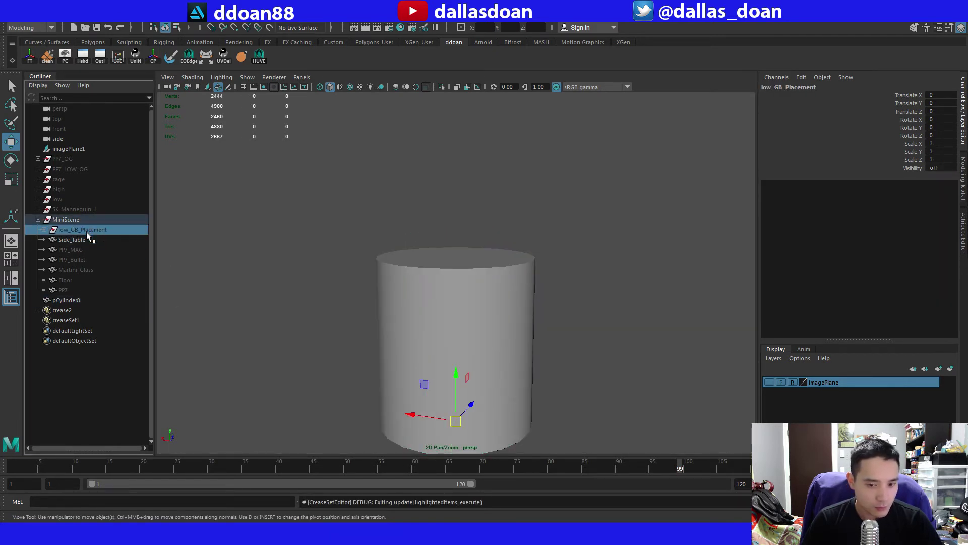
left_click(84, 240)
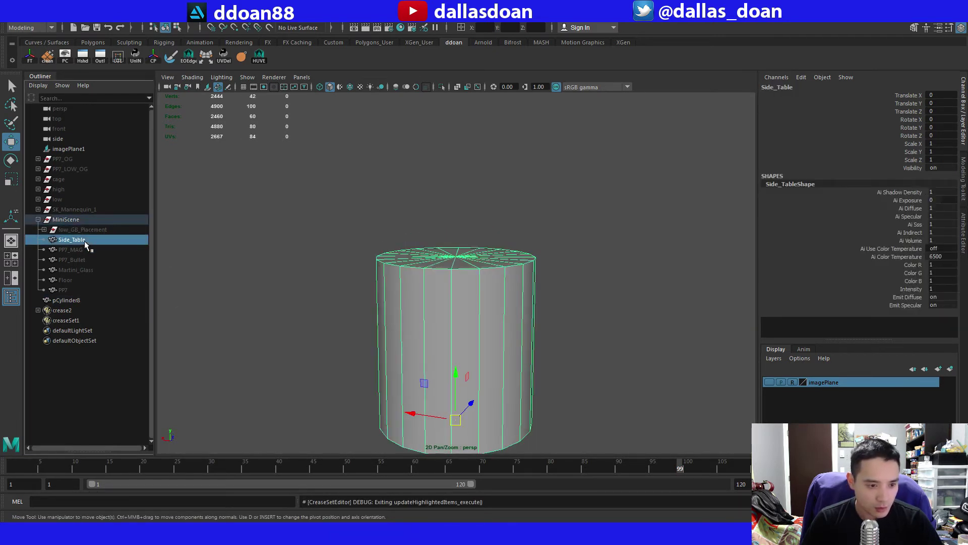
left_click(83, 298)
left_click(519, 376)
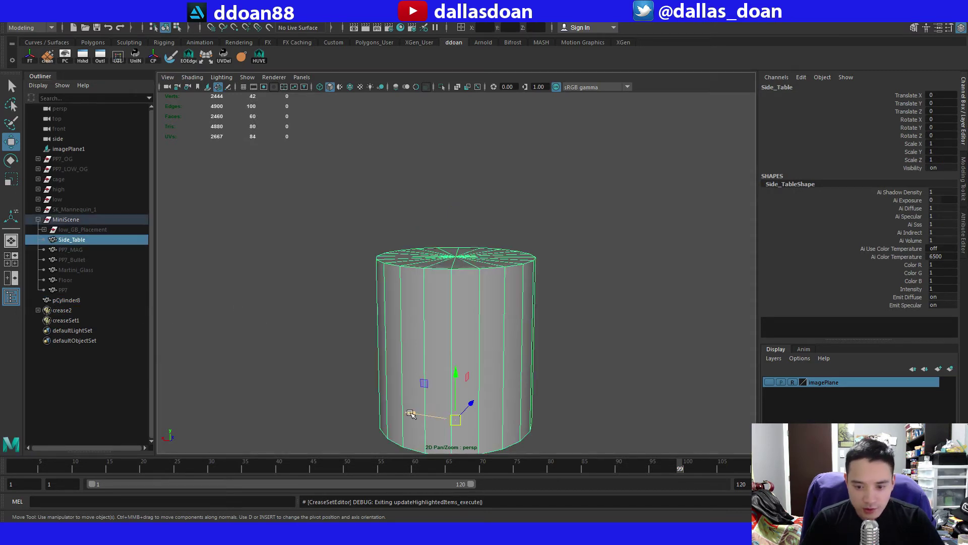
right_click_drag(432, 411, 353, 353, "alt")
left_click_drag(353, 353, 521, 356, "alt")
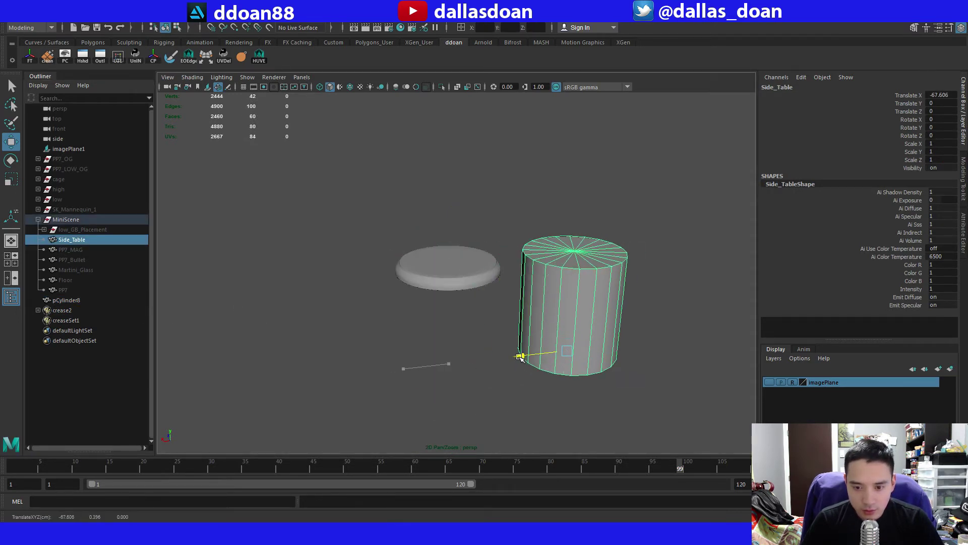
left_click(461, 368)
Compare the disc's proportions with the Side_Table cylinder from the side and from above.
left_click_drag(460, 368, 456, 330, "alt")
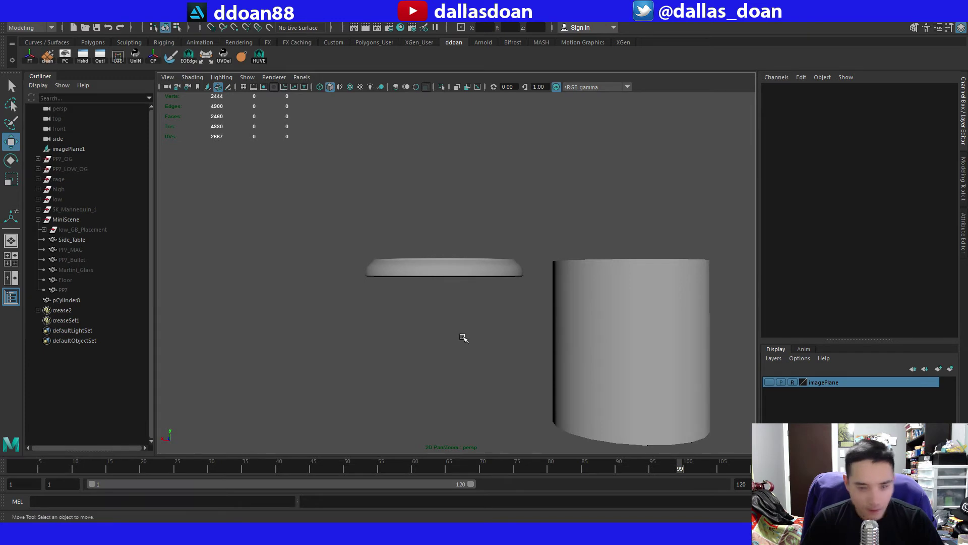
left_click(438, 273)
left_click_drag(438, 270, 439, 301, "alt")
scroll(340, 312, "up", 2)
left_click(339, 311)
left_click_drag(337, 318, 469, 257, "alt")
scroll(328, 292, "down", 3)
left_click(469, 259)
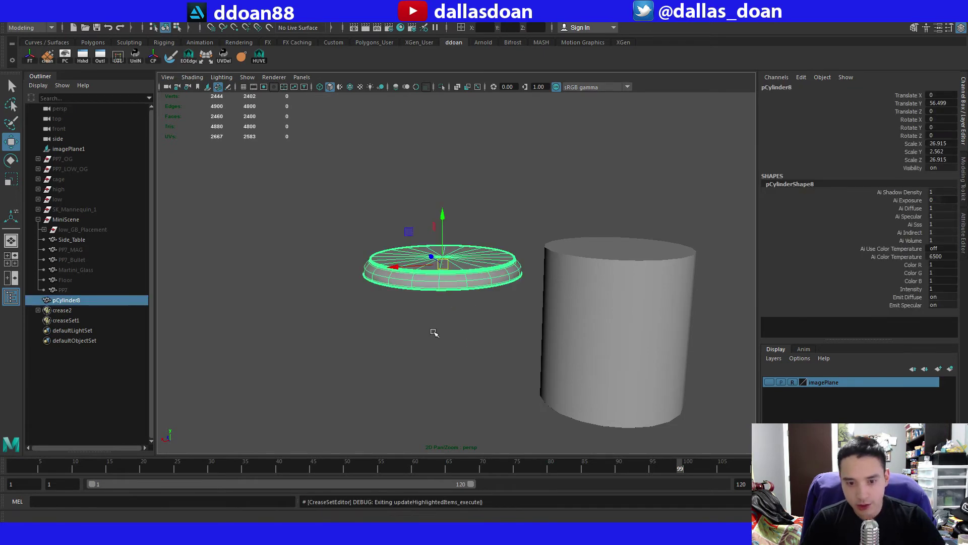
Switch the disc tabletop back to its unsmoothed display and clear the selection.
left_click_drag(434, 332, 436, 375, "alt")
key("1")
scroll(420, 338, "up", 2)
left_click(437, 375)
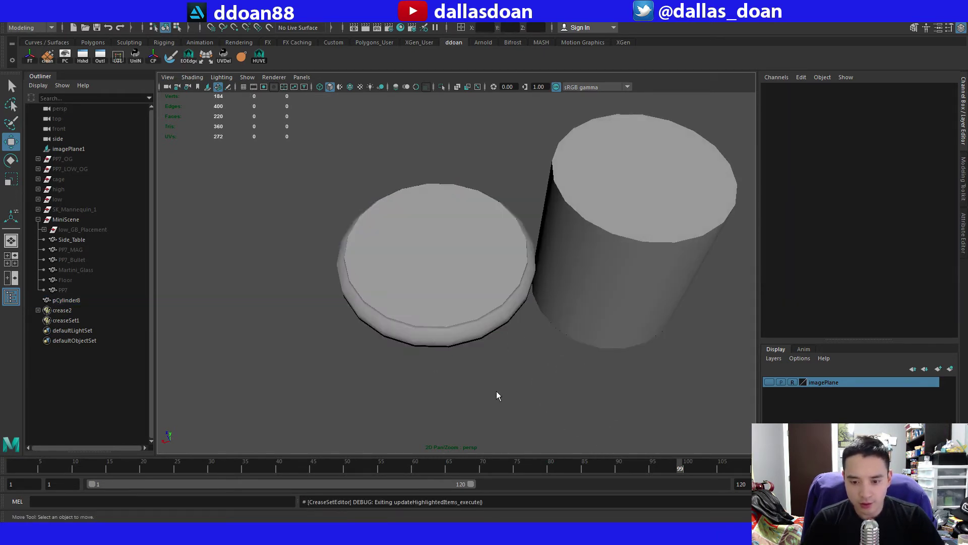
Create a new polygon cylinder, scale it uniformly to about 26 and raise it under the disc to about Y 26.75.
key("g")
left_click_drag(476, 349, 466, 318, "alt")
key("r")
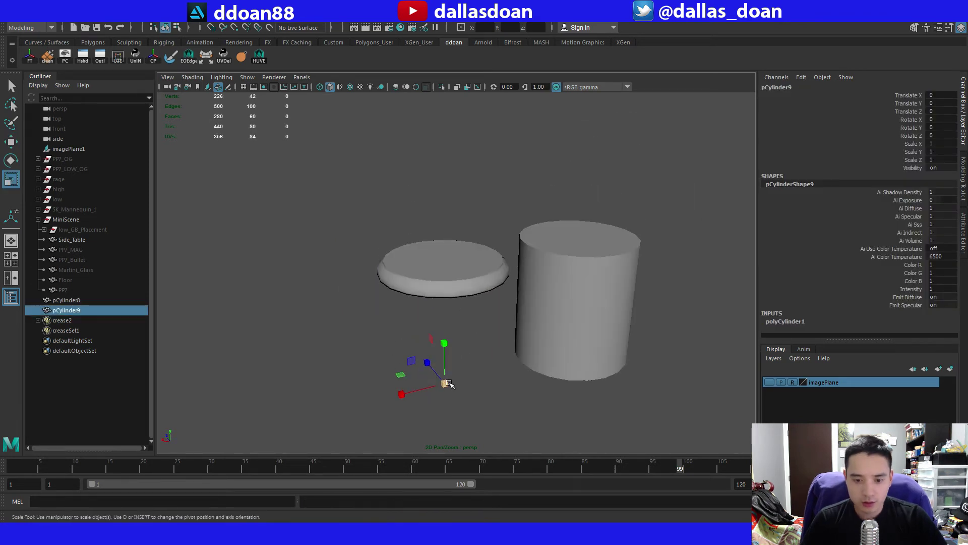
left_click_drag(449, 385, 510, 353)
key("w")
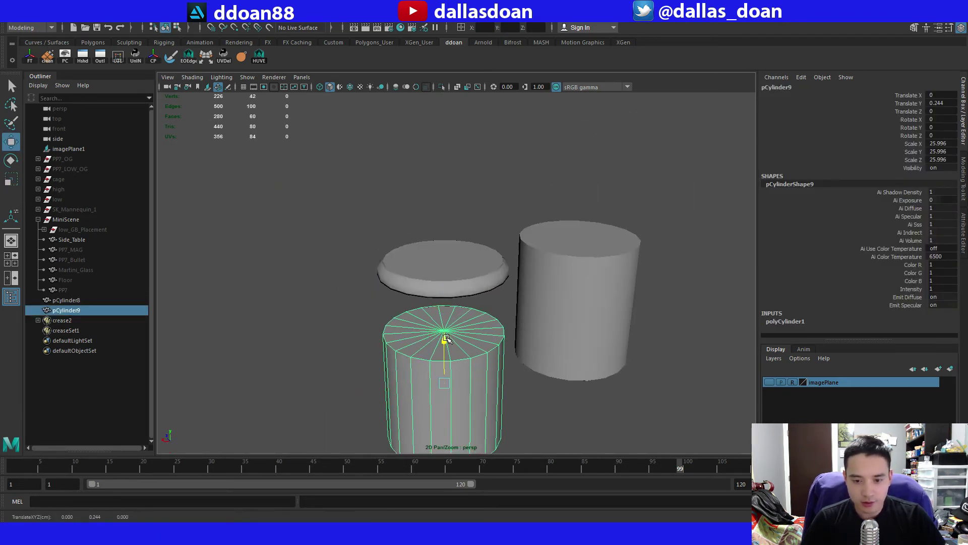
left_click_drag(443, 335, 446, 271)
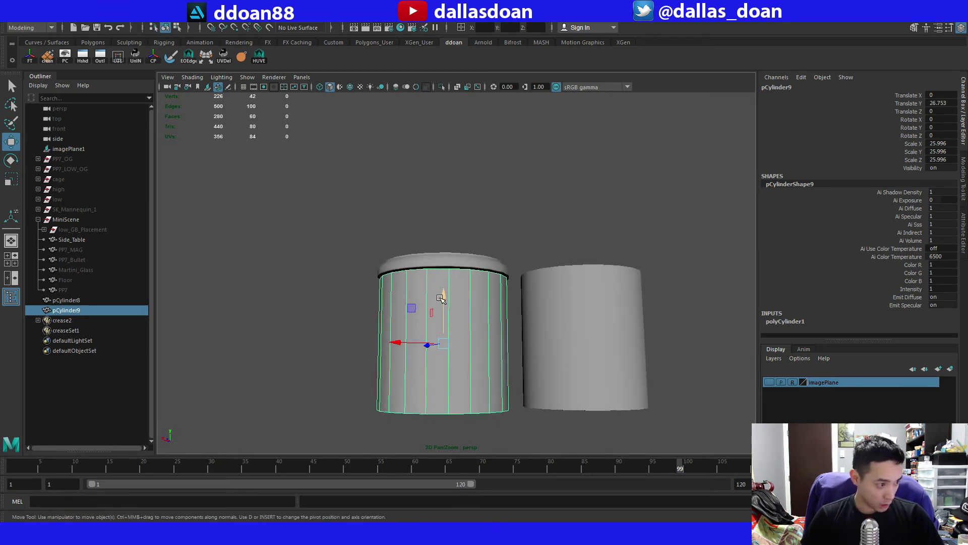
Shrink the new cylinder uniformly to about 21.64 and raise it to about Y 33.47 so it meets the disc's underside.
scroll(444, 299, "up", 4)
scroll(449, 308, "down", 3)
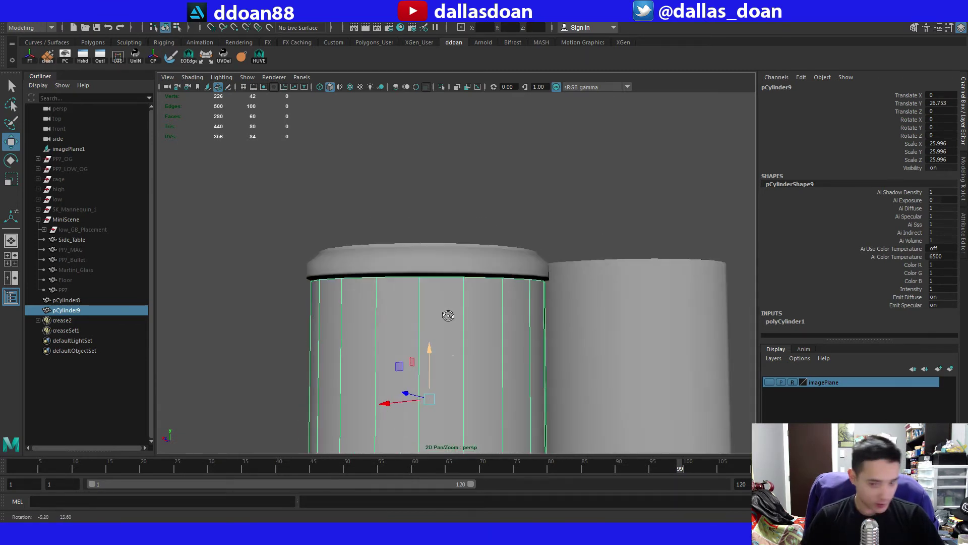
mouse_move(460, 346)
left_mouse_down("alt")
mouse_move(458, 359)
mouse_move(460, 335)
left_mouse_up("alt")
key("r")
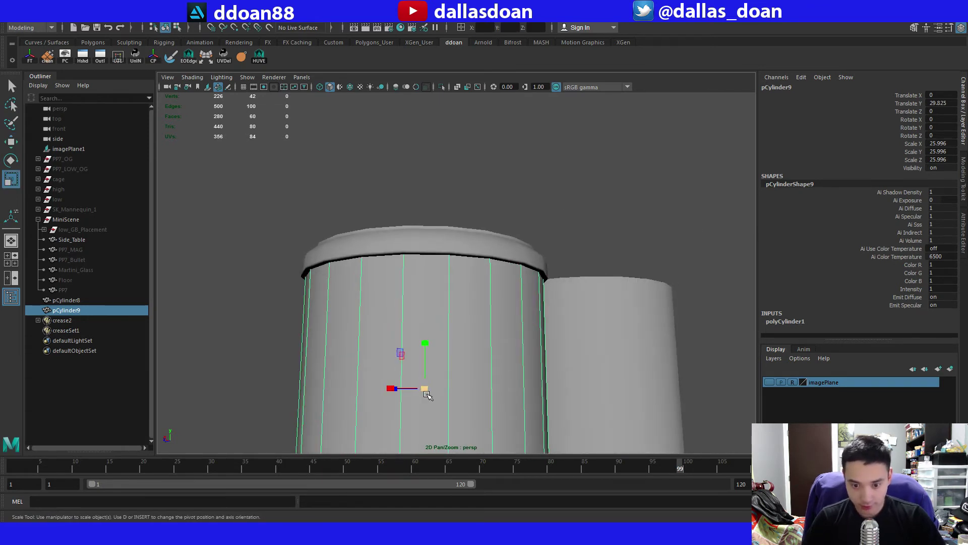
left_click_drag(427, 394, 399, 392)
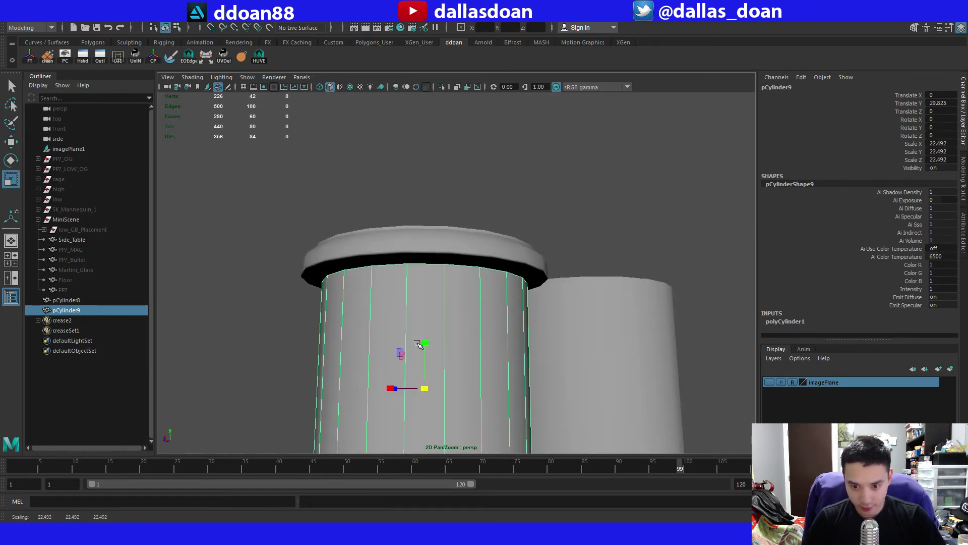
key("w")
left_click_drag(425, 340, 419, 394)
key("r")
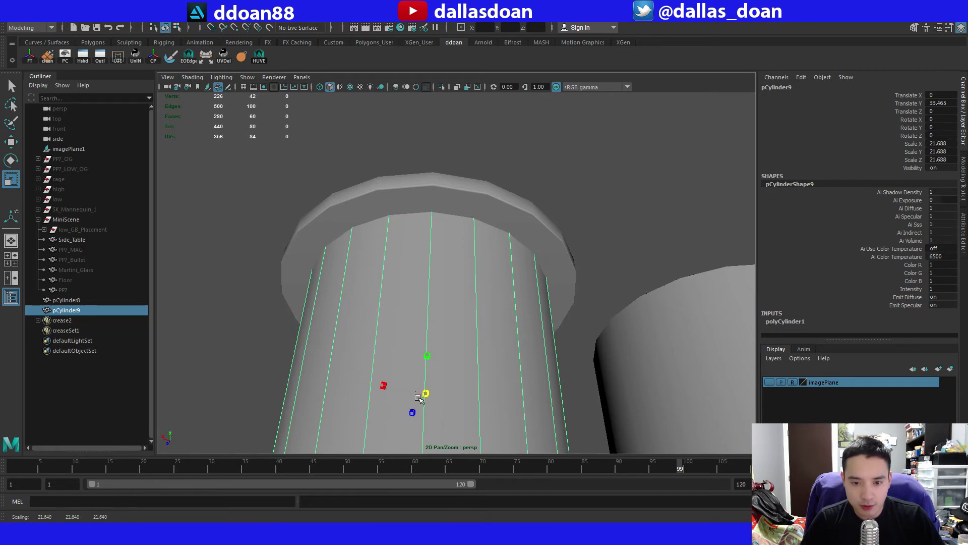
Check the fit of the cylinder under the disc and preview it smoothed before returning to the unsmoothed display.
left_click_drag(502, 384, 503, 361, "alt")
key("w")
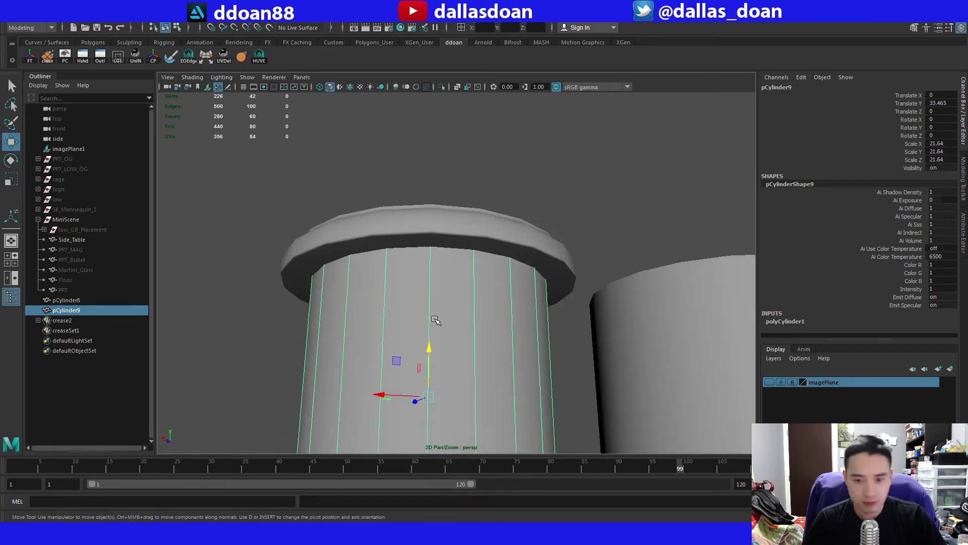
scroll(434, 320, "down", 5)
left_click_drag(435, 319, 458, 298, "alt")
key("3")
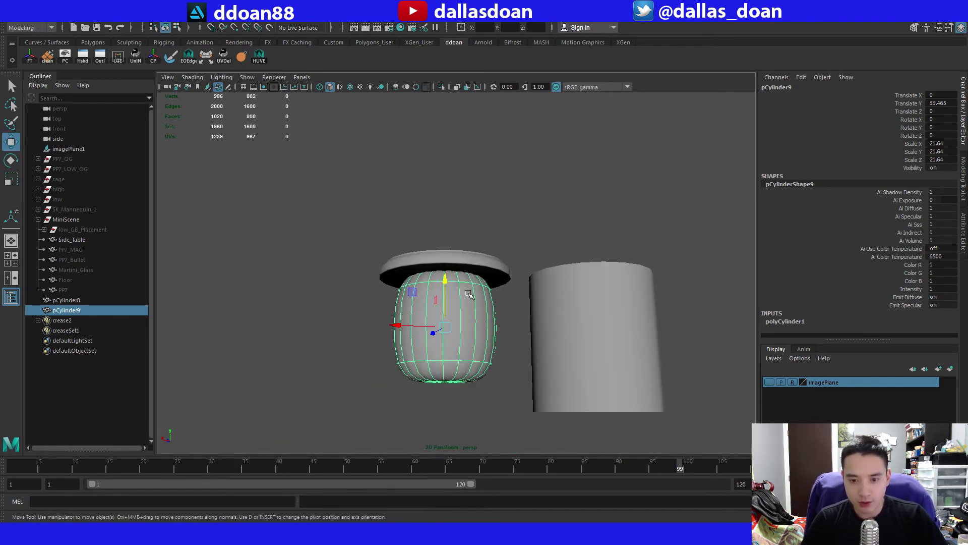
key("1")
Isolate the new cylinder in the viewport and delete its top cap faces.
scroll(472, 306, "up", 3)
key("ctrl+1")
mouse_move(468, 301)
left_mouse_down("alt")
mouse_move(450, 240)
mouse_move(441, 253)
mouse_move(409, 248)
mouse_move(520, 185)
mouse_move(362, 197)
mouse_move(523, 277)
mouse_move(525, 228)
mouse_move(495, 274)
mouse_move(499, 182)
mouse_move(491, 283)
mouse_move(484, 270)
mouse_move(491, 298)
mouse_move(484, 292)
mouse_move(498, 259)
left_mouse_up("alt")
key("F11")
key("Delete")
Extrude the centre vertex of the cylinder's bottom cap with a width of 0.5 and a length of 1.
left_click(472, 326)
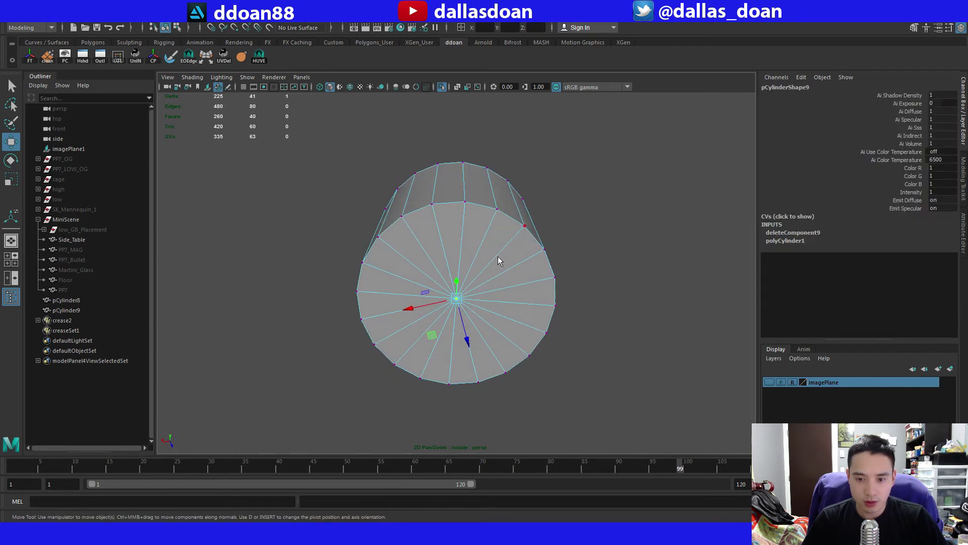
key("ctrl+e")
left_click_drag(506, 294, 517, 348, "alt")
left_click_drag(459, 419, 512, 446, "alt")
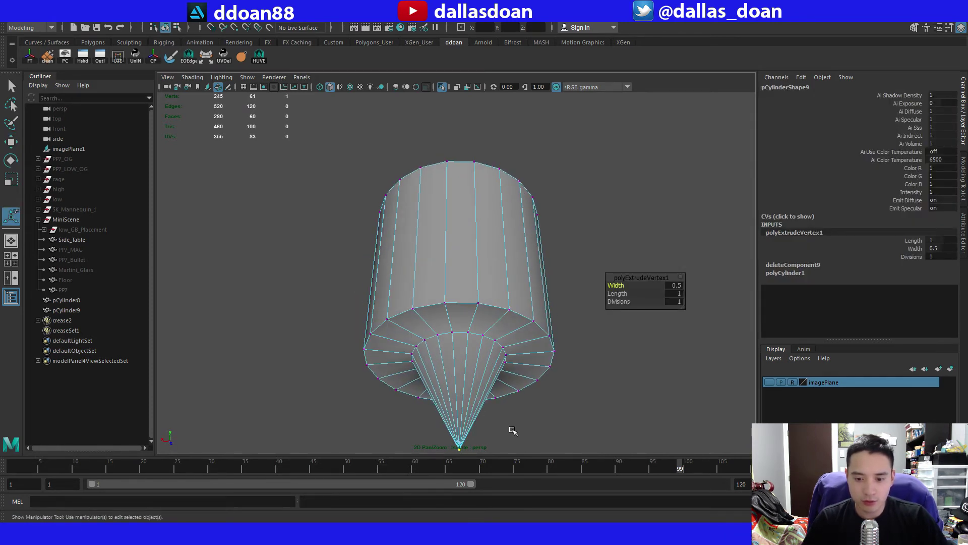
Snap the extruded tip vertex beneath the cylinder's bottom cap up level with the cap to flatten it.
left_click(512, 430)
scroll(527, 359, "down", 2)
left_click_drag(529, 361, 527, 374, "alt")
left_click(463, 381)
key("w")
key("v")
left_click_drag(463, 341, 488, 313)
scroll(479, 303, "up", 2)
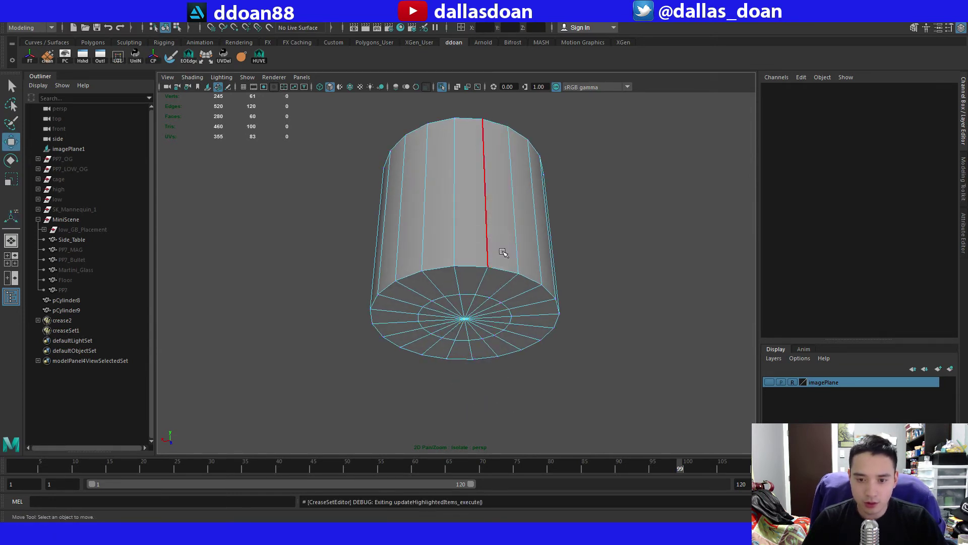
Scale the bottom cap's inner edge ring outward in X and Z to about 1.74, close to the outer rim.
double_click(476, 295)
scroll(476, 295, "up", 2)
left_click_drag(479, 308, 527, 294, "alt")
key("r")
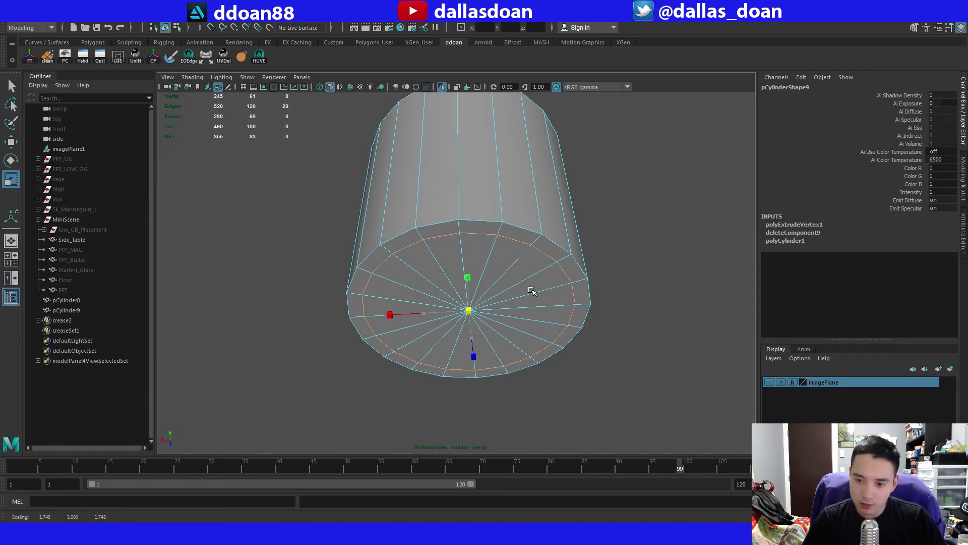
left_click_drag(533, 288, 527, 262, "alt")
key("w")
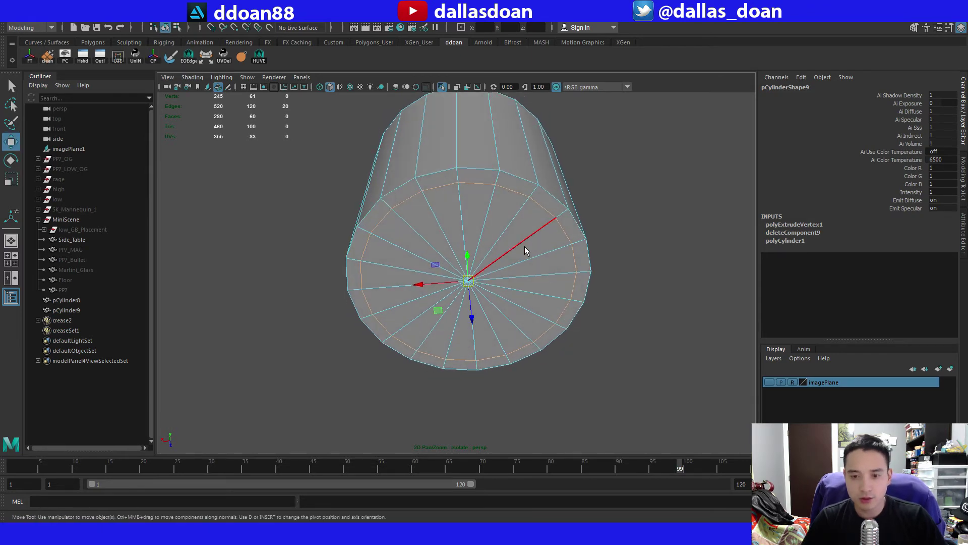
Delete the bottom cap faces inside the inner ring, leaving only the thin rim.
right_click_drag(527, 257, 527, 283)
mouse_move(509, 272)
left_mouse_down("alt")
mouse_move(490, 286)
mouse_move(505, 317)
mouse_move(432, 295)
left_mouse_up("alt")
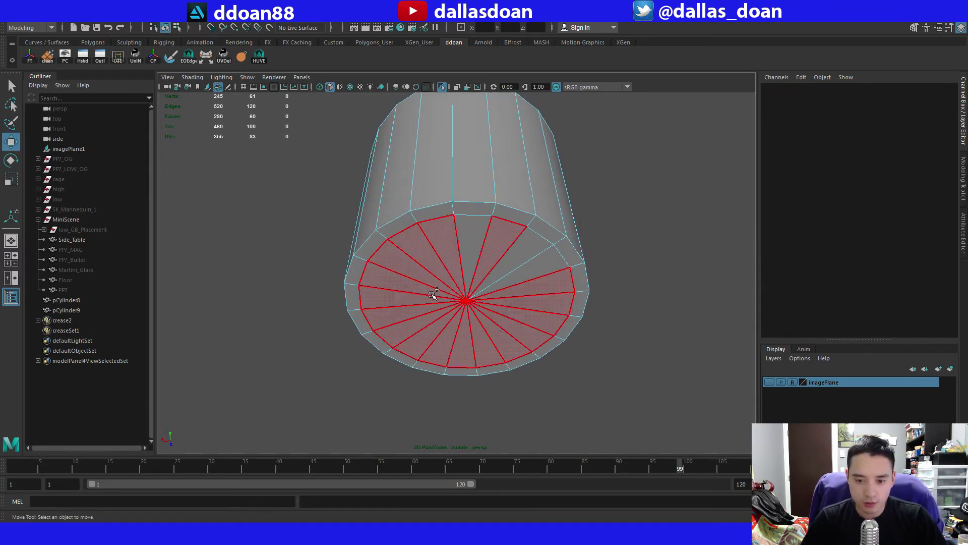
left_click_drag(510, 265, 512, 270)
key("Delete")
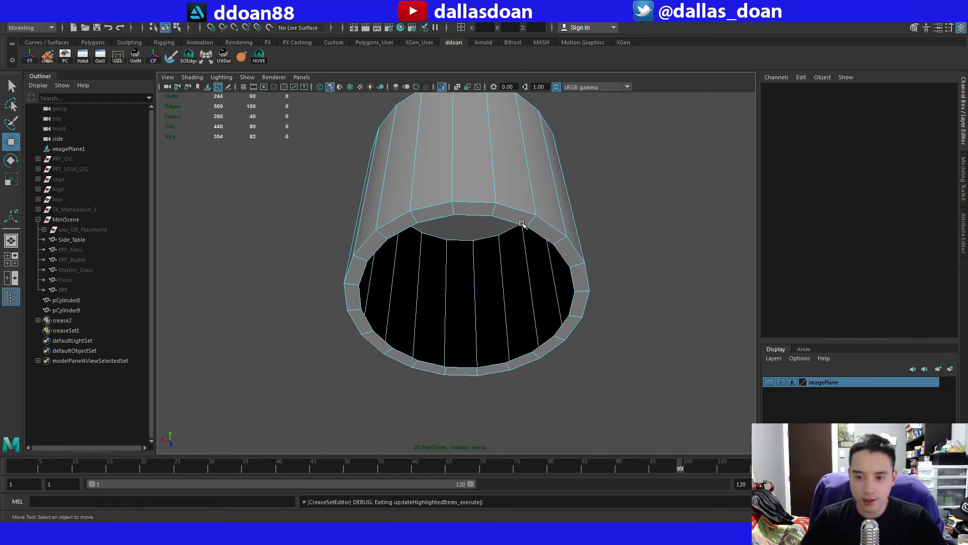
Extrude the inner bottom edge loop upward and snap it level with the cylinder's top rim to form an inner wall.
left_click_drag(522, 223, 444, 235, "alt")
double_click(499, 135)
key("ctrl+e")
left_click(431, 283)
left_click_drag(482, 252, 484, 229, "alt")
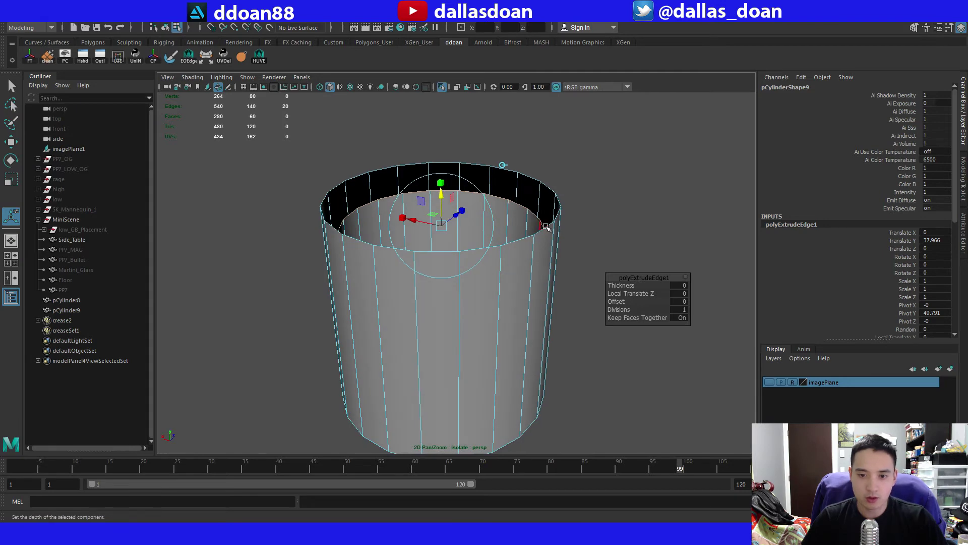
key("v")
middle_click_drag(546, 224, 551, 227)
key("w")
Finish editing the hollow cylinder and turn off isolation to show it with the disc and the reference cylinder.
left_click_drag(538, 304, 607, 229, "alt")
key("F8")
scroll(517, 266, "down", 5)
scroll(514, 227, "up", 4)
left_click(607, 229)
scroll(555, 237, "down", 2)
mouse_move(504, 267)
left_mouse_down("alt")
mouse_move(484, 238)
mouse_move(474, 251)
mouse_move(484, 280)
mouse_move(498, 249)
left_mouse_up("alt")
scroll(477, 251, "down", 5)
key("F8")
key("ctrl+1")
scroll(486, 272, "up", 6)
scroll(497, 250, "down", 2)
scroll(498, 240, "down", 4)
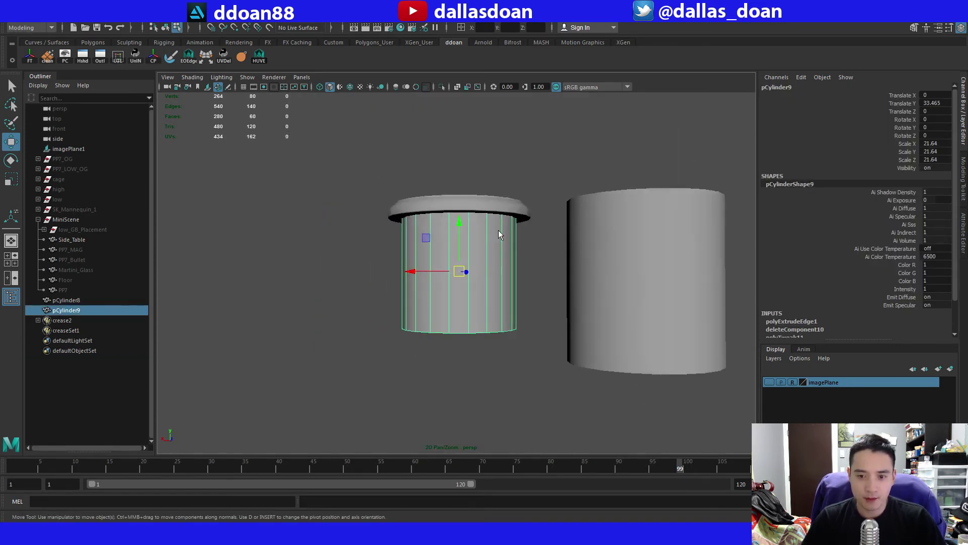
Raise the cylinder's bottom vertices to about Y 39.65 to shorten the base under the disc.
right_click_drag(460, 222, 403, 221)
left_click_drag(328, 303, 672, 406)
left_click_drag(463, 274, 483, 229)
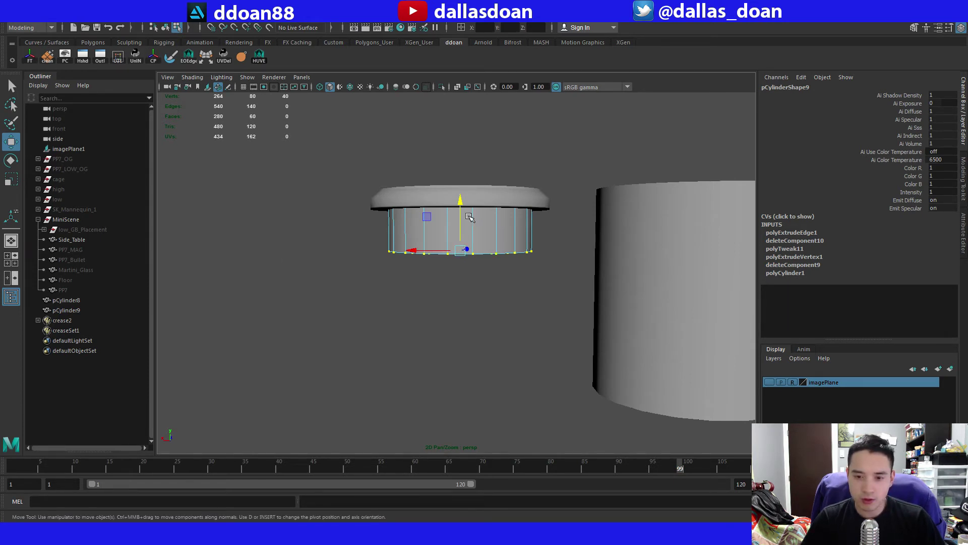
left_click_drag(453, 213, 459, 205)
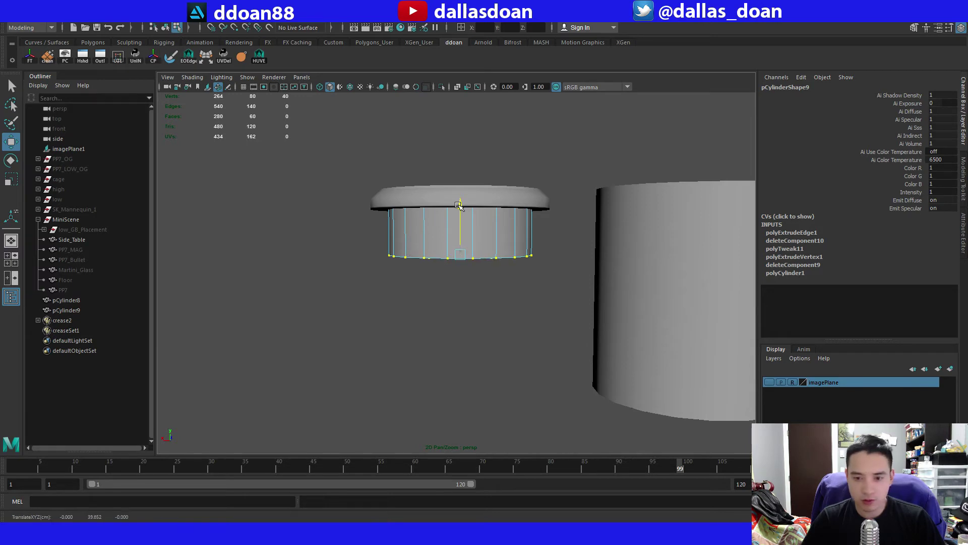
key("F8")
Crease the outer and inner edge loops of the cylinder's bottom rim to a value of about 7.72.
scroll(490, 273, "up", 4)
left_click_drag(488, 282, 527, 286, "alt")
scroll(494, 270, "down", 3)
scroll(498, 303, "up", 3)
scroll(499, 303, "down", 2)
scroll(532, 318, "down", 3)
scroll(530, 305, "up", 2)
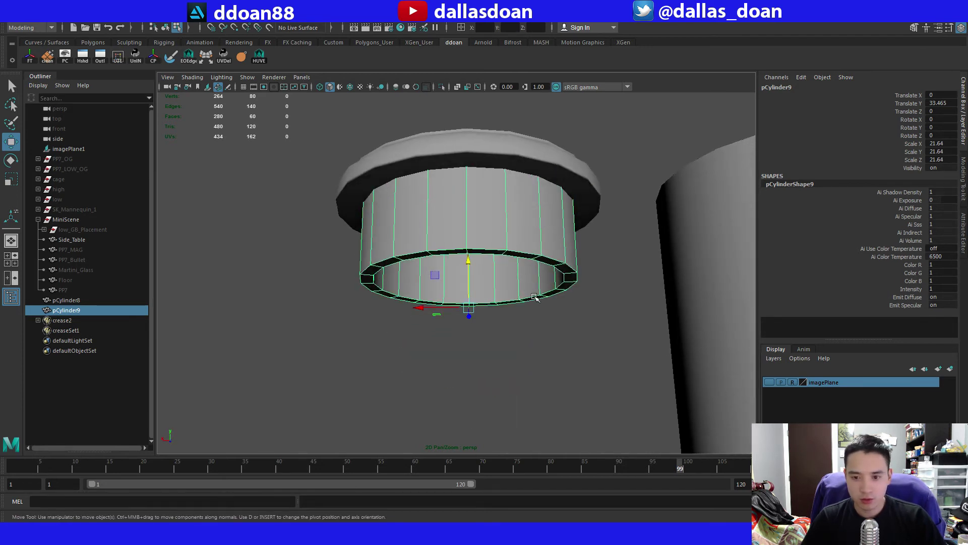
right_click_drag(481, 224, 482, 200)
double_click(478, 251)
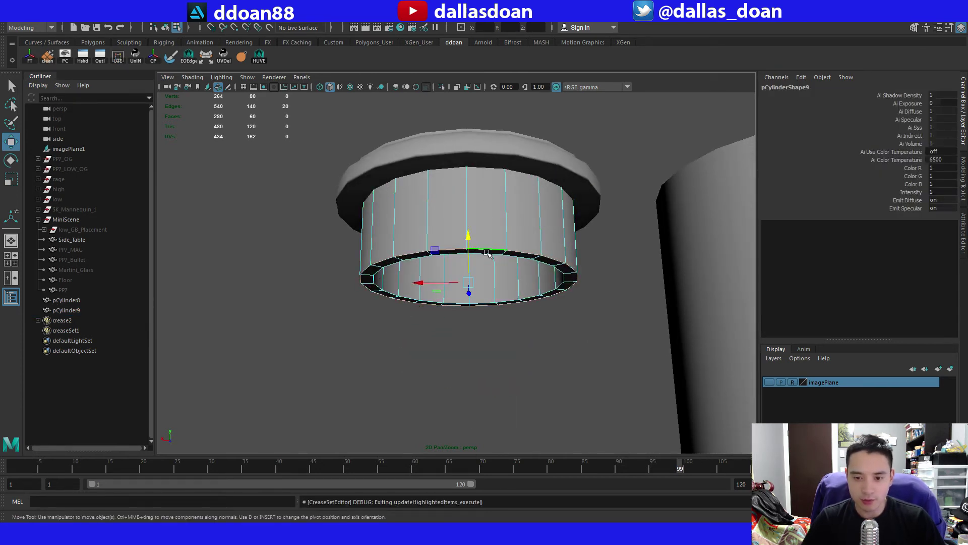
scroll(514, 270, "up", 2)
left_click_drag(523, 276, 524, 258, "alt")
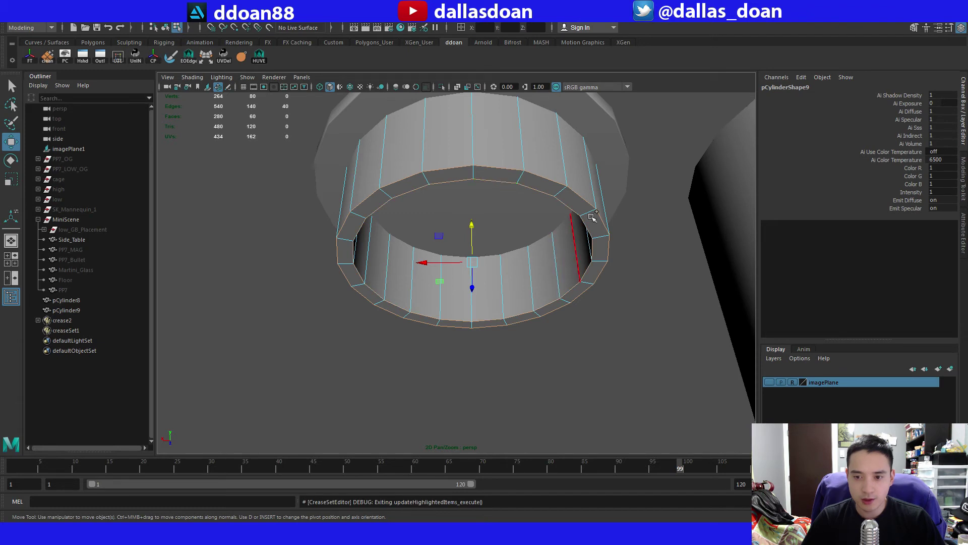
key("g")
middle_click_drag(542, 308, 545, 308)
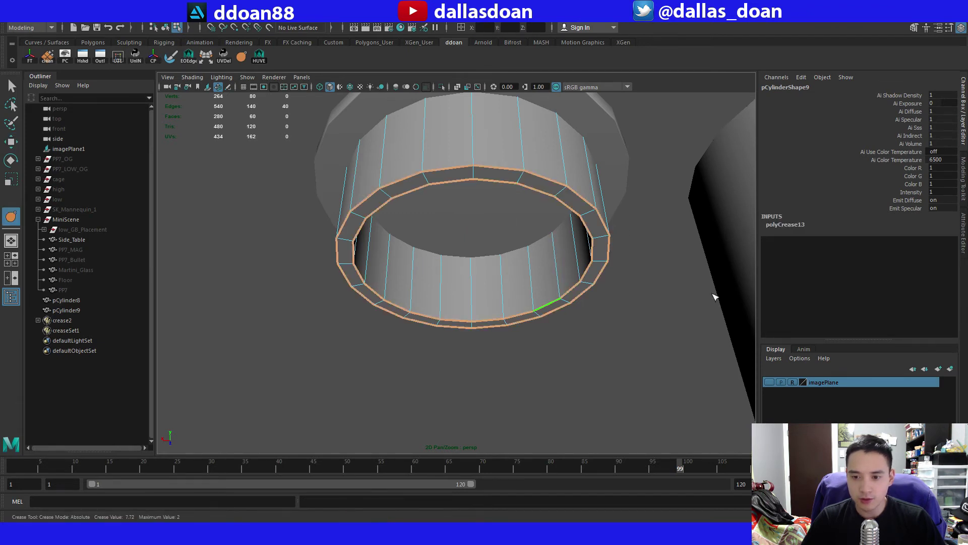
Preview the cylinder smoothed and examine the creased bottom rim from below.
key("3")
left_click_drag(511, 238, 499, 320, "alt")
key("w")
key("r")
key("F8")
right_click_drag(499, 320, 519, 346, "alt")
left_click(519, 346)
left_click_drag(519, 346, 523, 313, "alt")
left_click(483, 254)
scroll(485, 255, "up", 5)
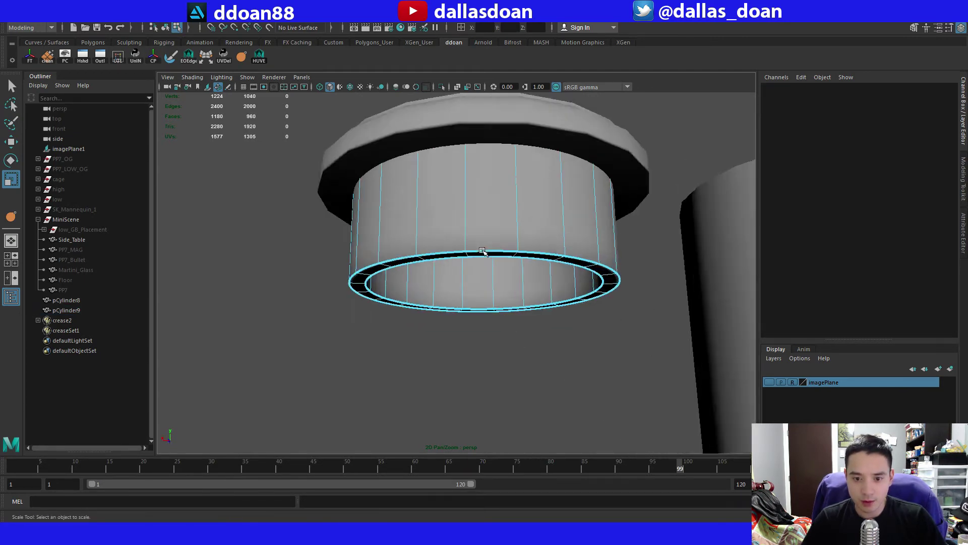
scroll(514, 331, "up", 3)
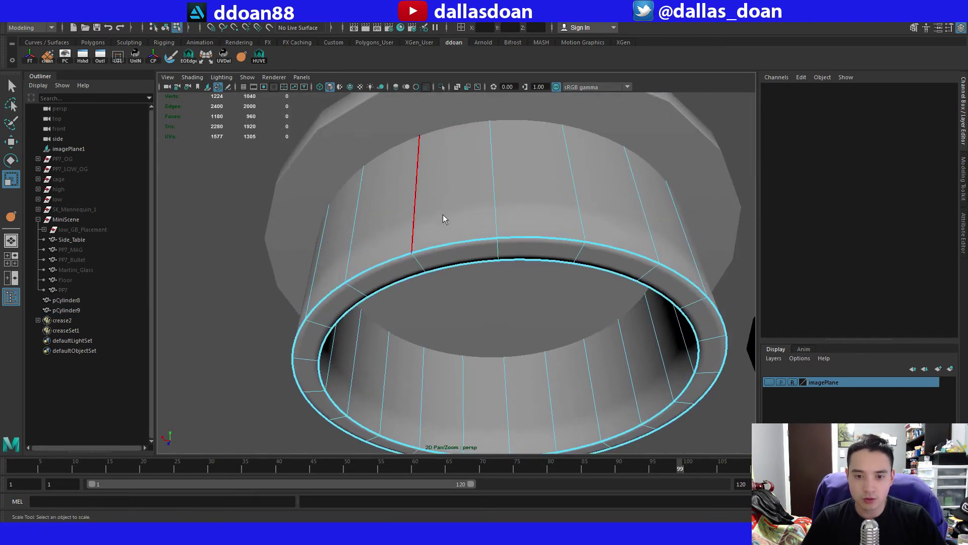
Insert a support edge loop near the bottom rim on both the outer and inner walls of the cylinder.
key("ctrl+shift+x")
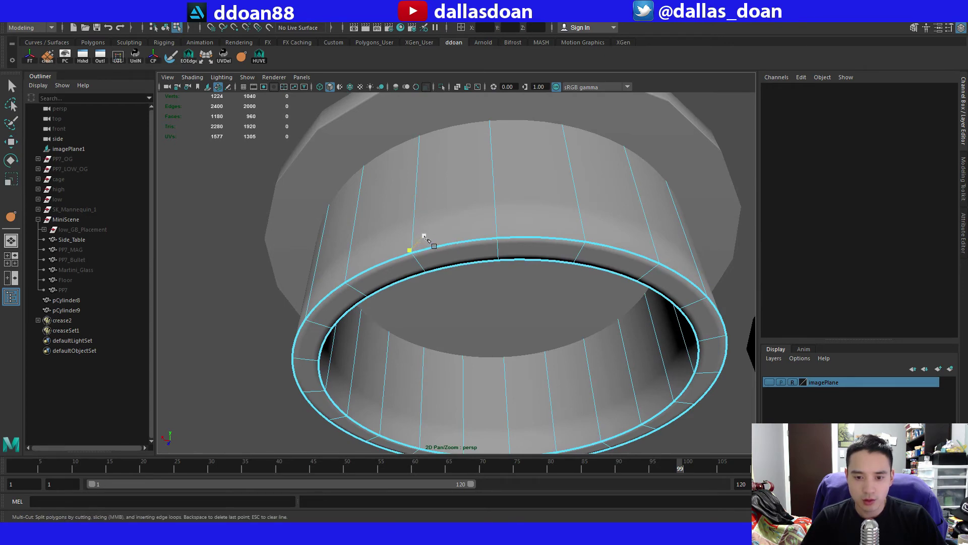
left_click(413, 248, "ctrl")
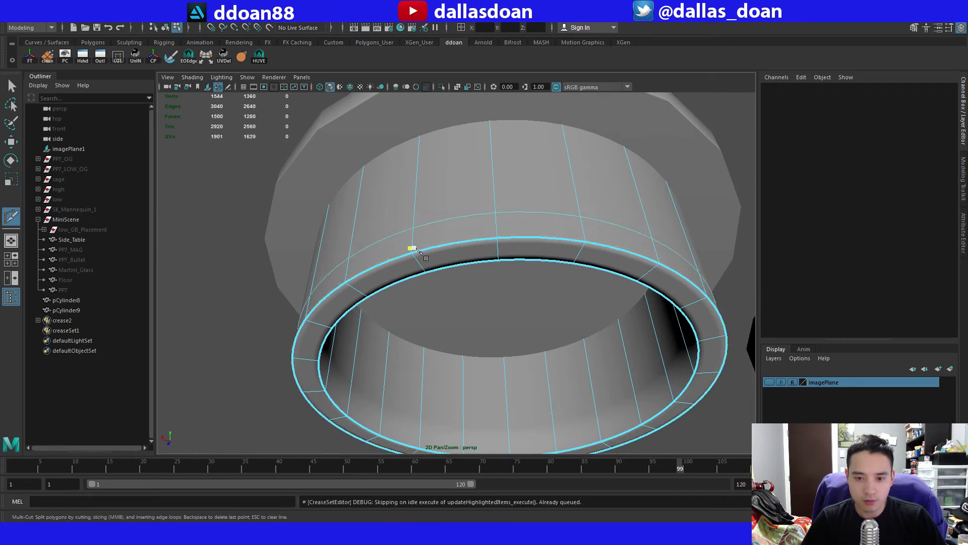
left_click_drag(514, 281, 463, 302, "alt")
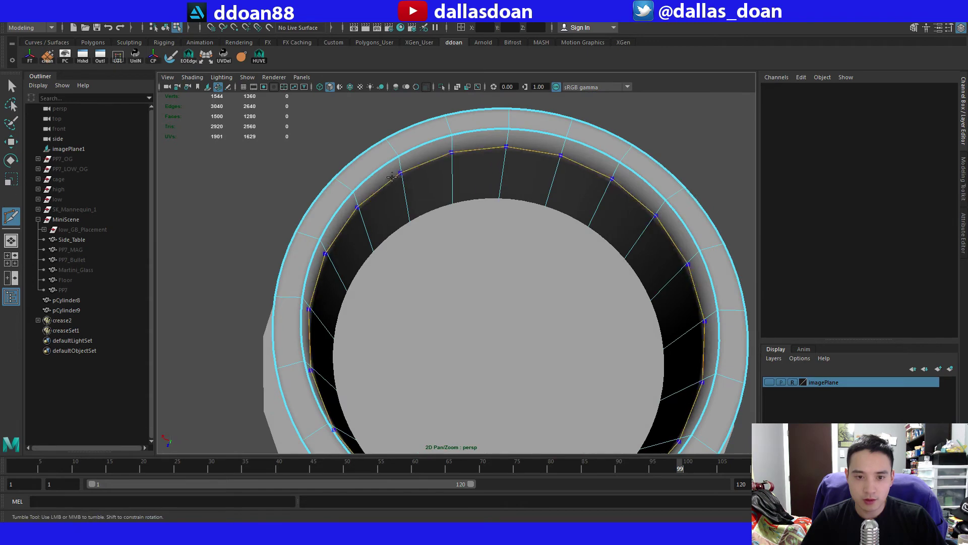
left_click(446, 199, "ctrl")
left_click_drag(446, 200, 539, 343, "alt")
scroll(521, 337, "up", 3)
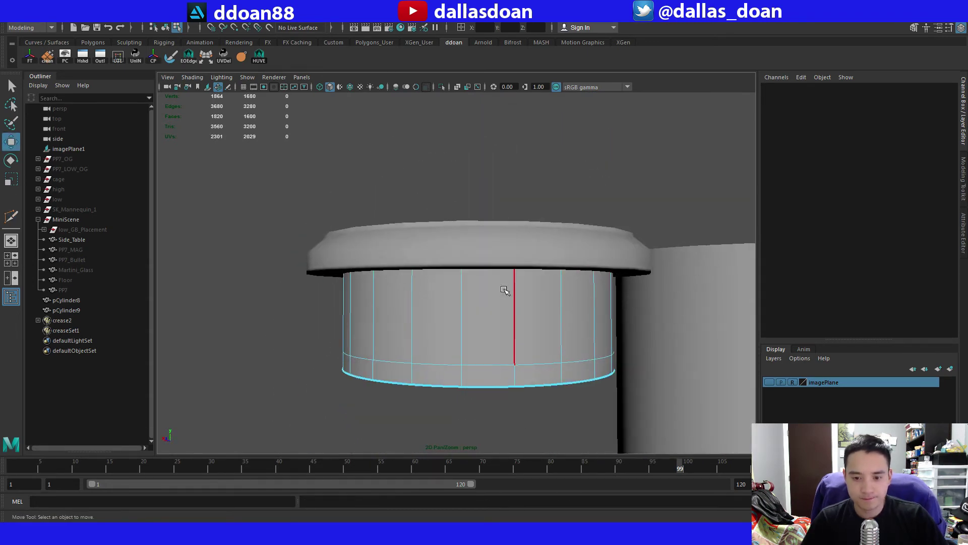
Examine the smoothed cylinder under the disc from the side and from below.
key("F8")
scroll(506, 318, "down", 2)
middle_click_drag(505, 318, 501, 289, "alt")
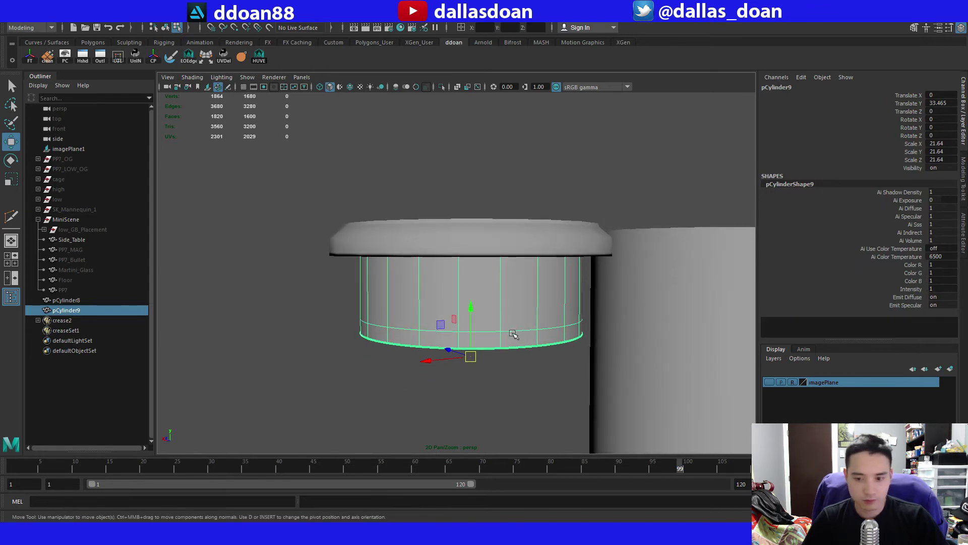
left_click(531, 395)
scroll(531, 395, "down", 2)
mouse_move(512, 335)
left_mouse_down("alt")
mouse_move(531, 395)
mouse_move(515, 355)
mouse_move(522, 368)
mouse_move(521, 325)
left_mouse_up("alt")
scroll(517, 354, "up", 3)
left_click(507, 326)
scroll(523, 336, "down", 2)
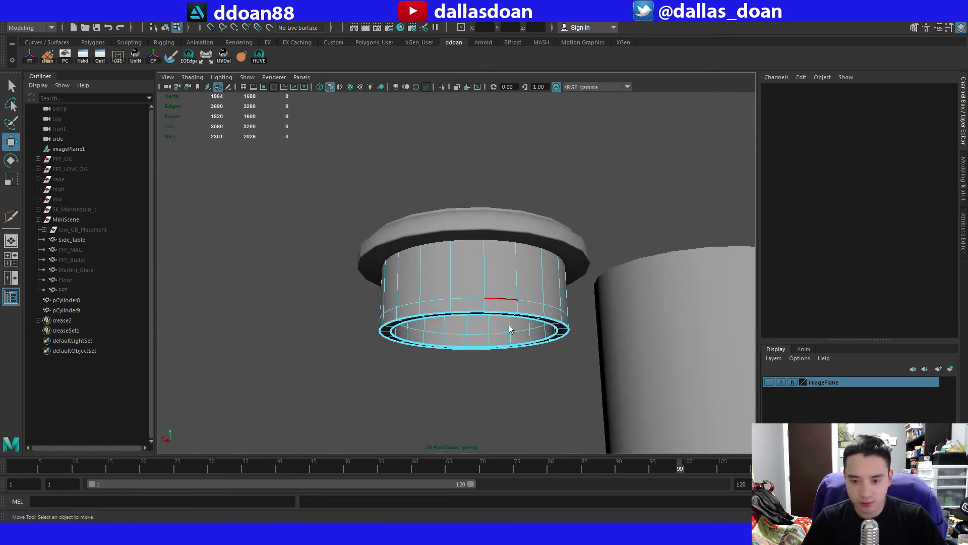
Save the scene and inspect the smoothed bottom rim up close.
key("ctrl+s")
left_click(538, 381)
scroll(538, 380, "up", 3)
left_click_drag(539, 380, 536, 364, "alt")
scroll(540, 361, "up", 2)
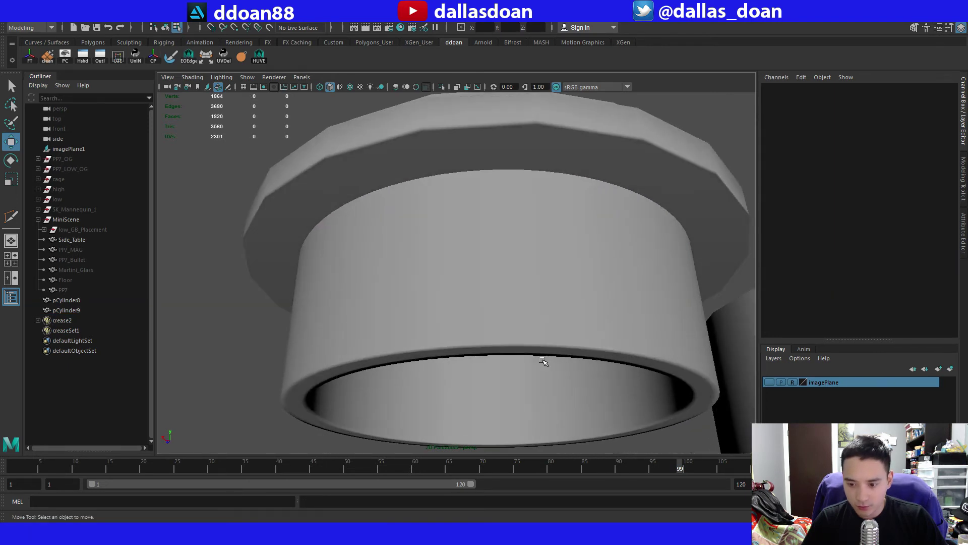
left_click(537, 349)
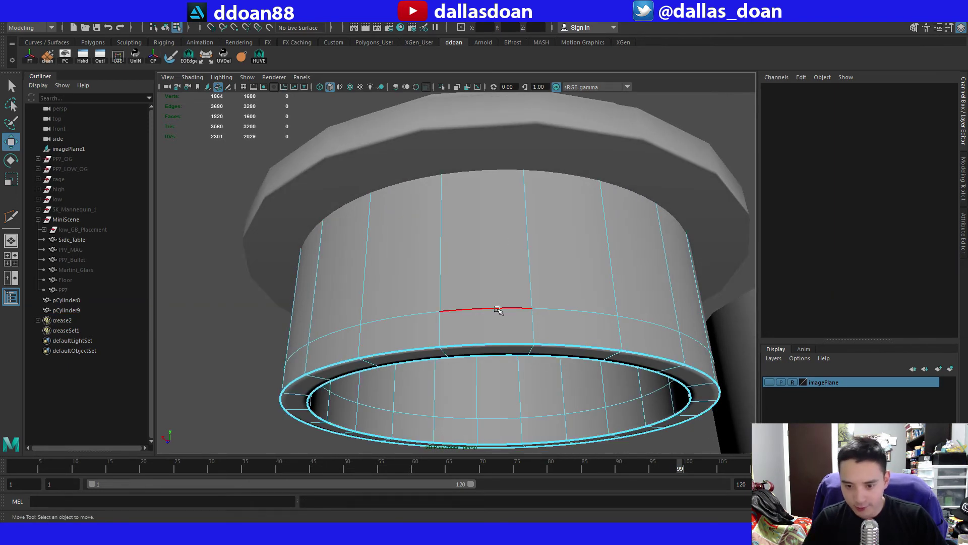
key("1")
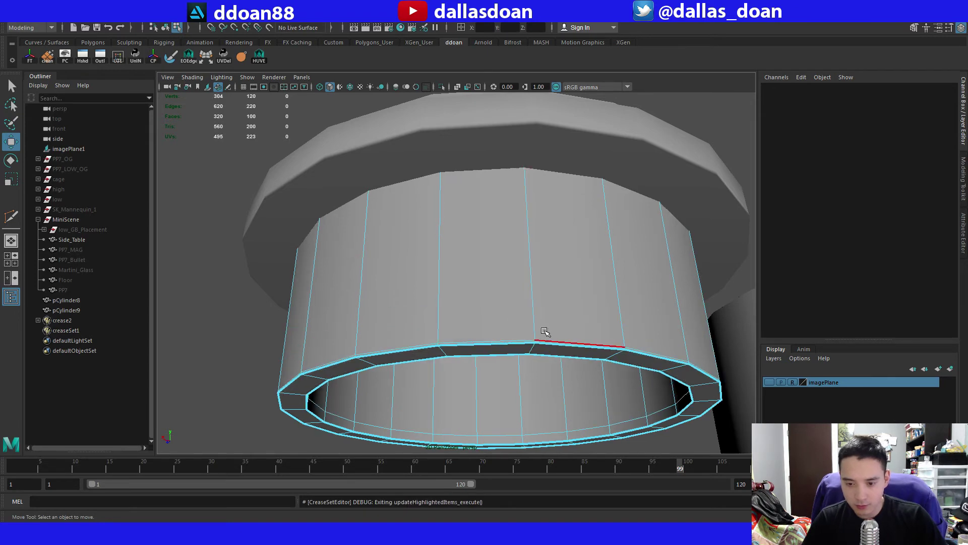
left_click_drag(545, 333, 520, 319, "alt")
double_click(469, 295)
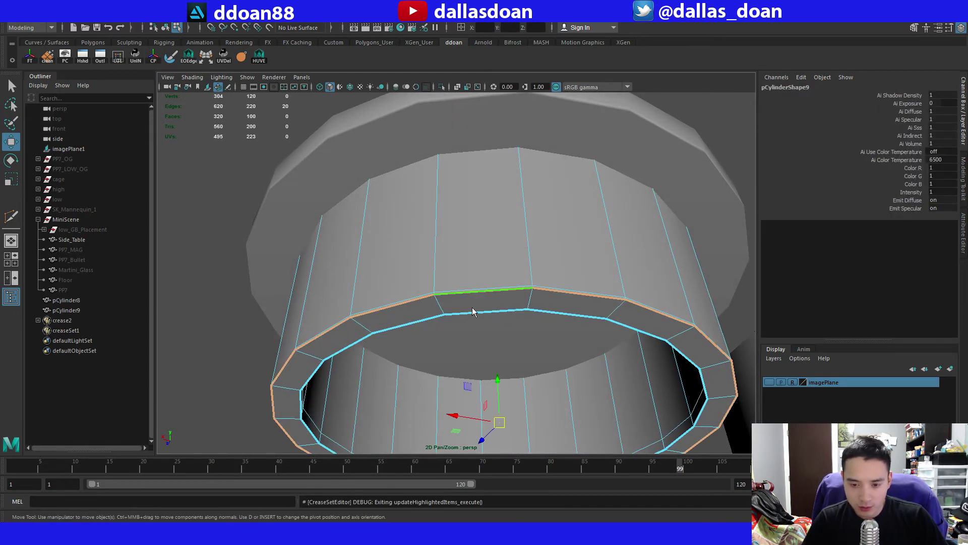
right_click_drag(476, 277, 480, 307)
left_click(479, 305)
double_click(421, 313, "shift")
left_click_drag(449, 312, 449, 304, "alt")
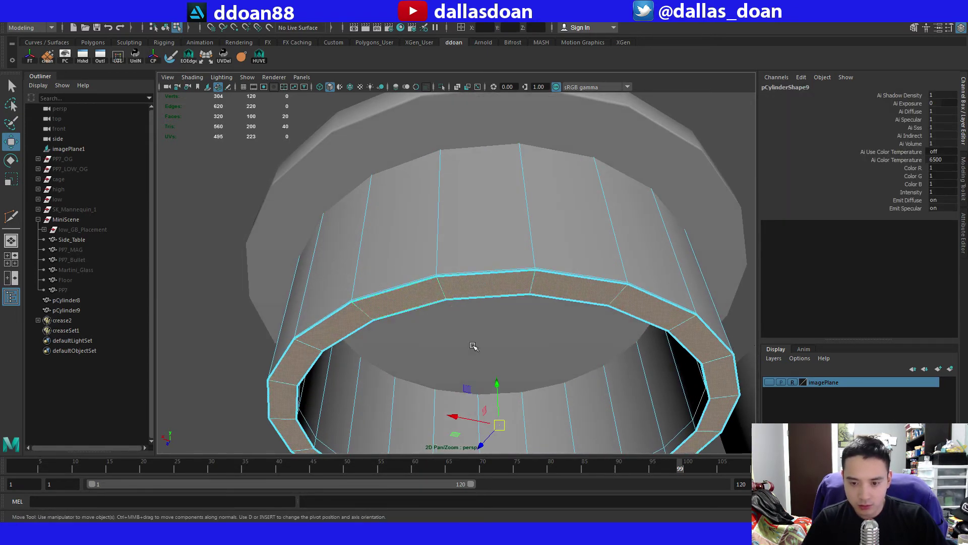
key("r")
left_click_drag(493, 368, 511, 311, "alt")
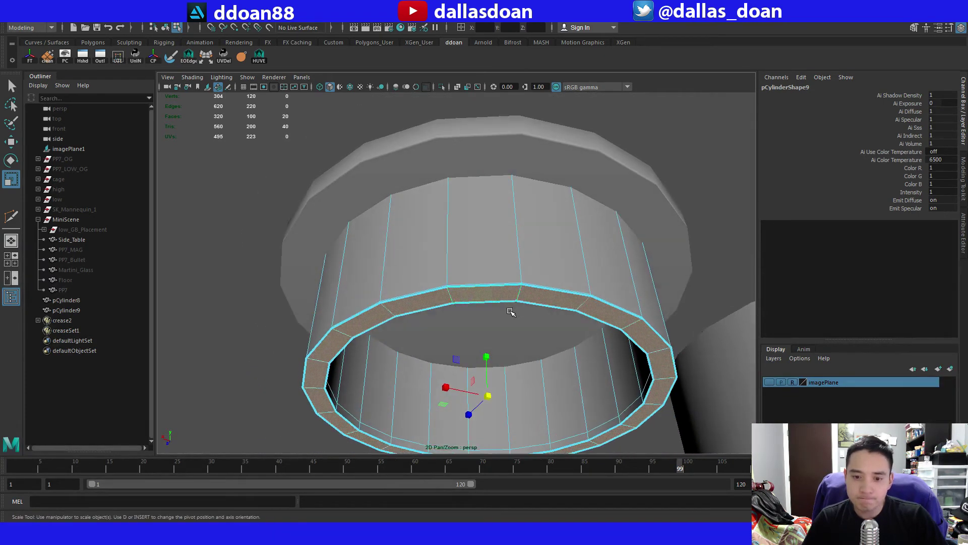
key("3")
right_click_drag(510, 311, 514, 325, "alt")
mouse_move(515, 324)
left_mouse_down("alt")
mouse_move(523, 257)
mouse_move(511, 310)
left_mouse_up("alt")
key("ctrl+z")
scroll(523, 258, "down", 5)
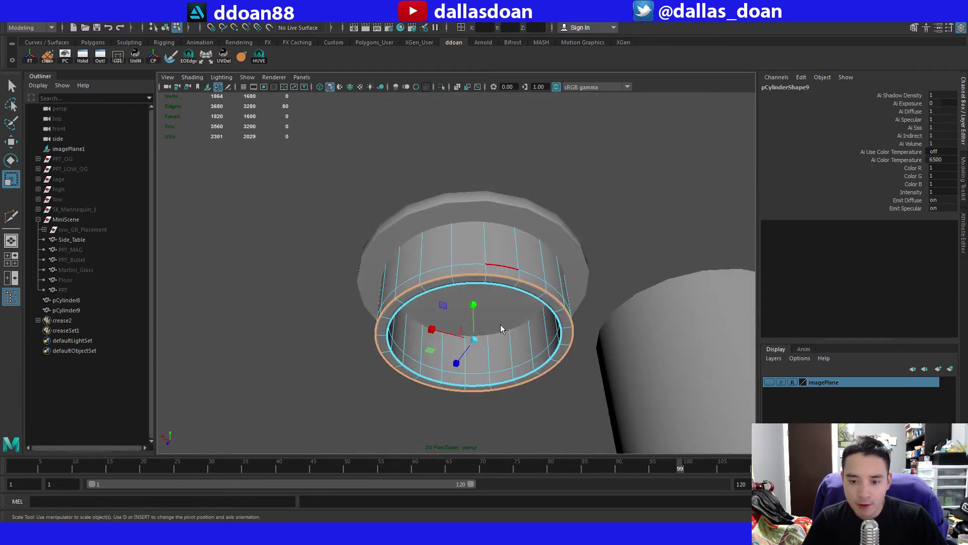
Review the smoothed bottom rim and delete the support edge loops on the cylinder's outer and inner walls.
key("F8")
left_click(594, 410)
left_click_drag(550, 386, 525, 360, "alt")
scroll(544, 412, "up", 5)
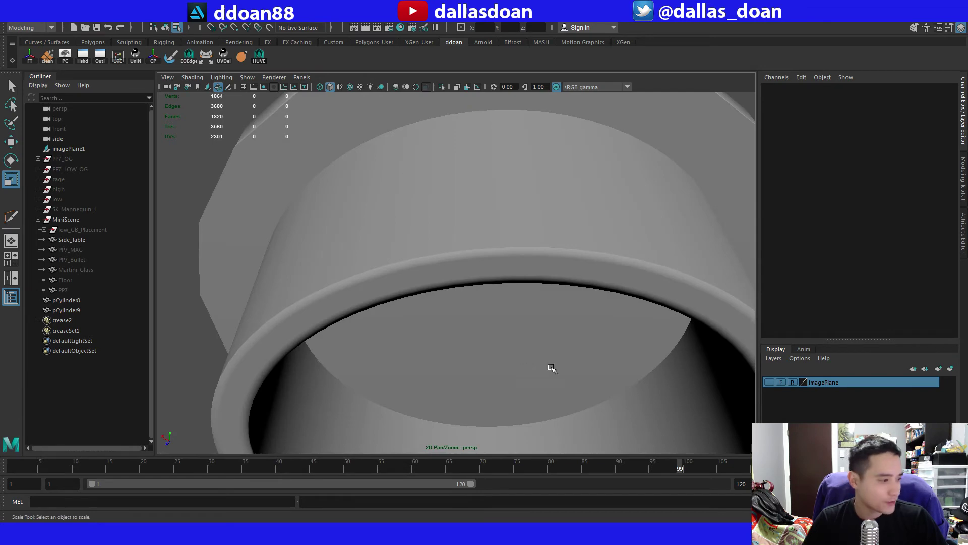
scroll(505, 343, "down", 4)
left_click(479, 256)
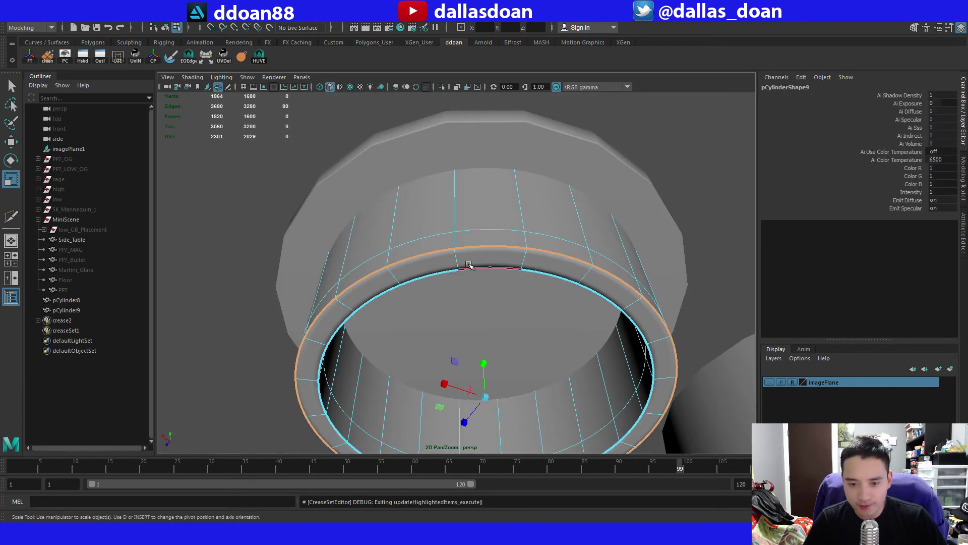
double_click(487, 243, "shift")
left_click_drag(504, 273, 512, 350, "alt")
key("ctrl+Delete")
key("w")
scroll(504, 308, "up", 4)
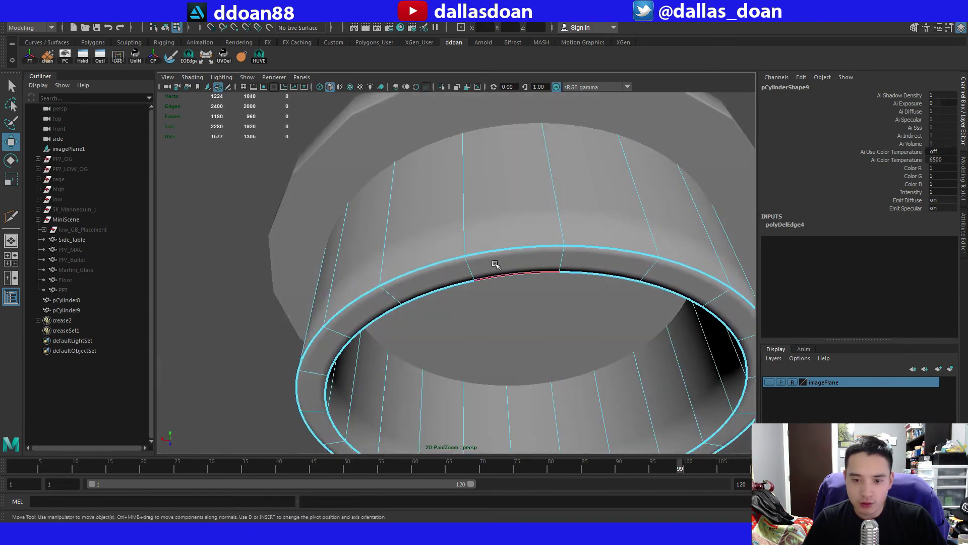
Bevel the outer and inner bottom rim edge loops with a fraction of 0.2 and one segment.
double_click(500, 251)
double_click(505, 274, "shift")
left_click_drag(504, 274, 537, 286, "alt")
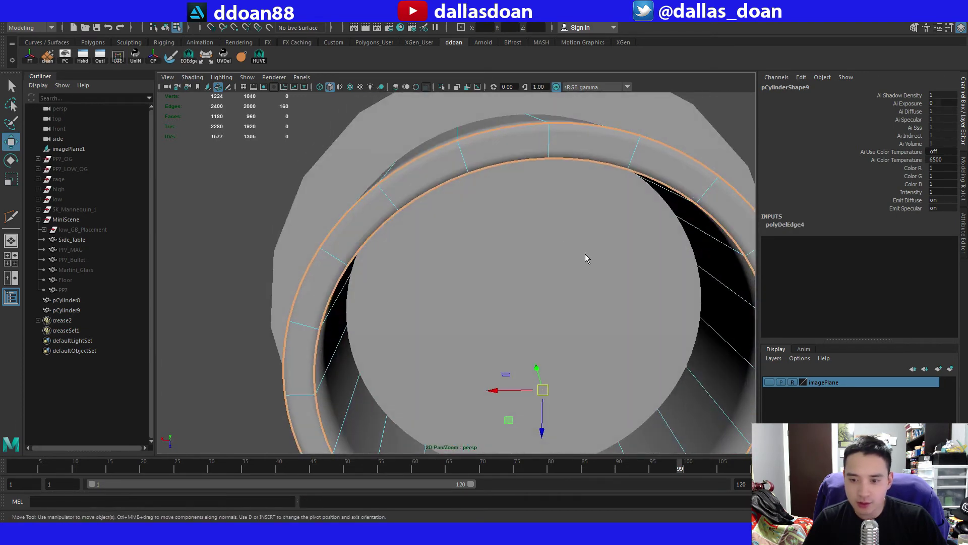
key("ctrl+b")
left_click_drag(610, 247, 555, 262, "alt")
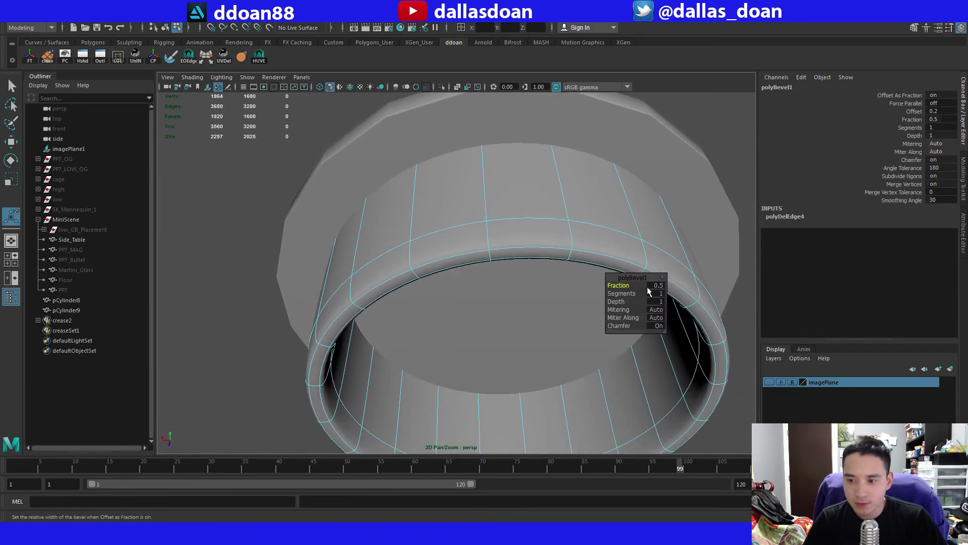
left_click_drag(649, 292, 513, 208, "alt")
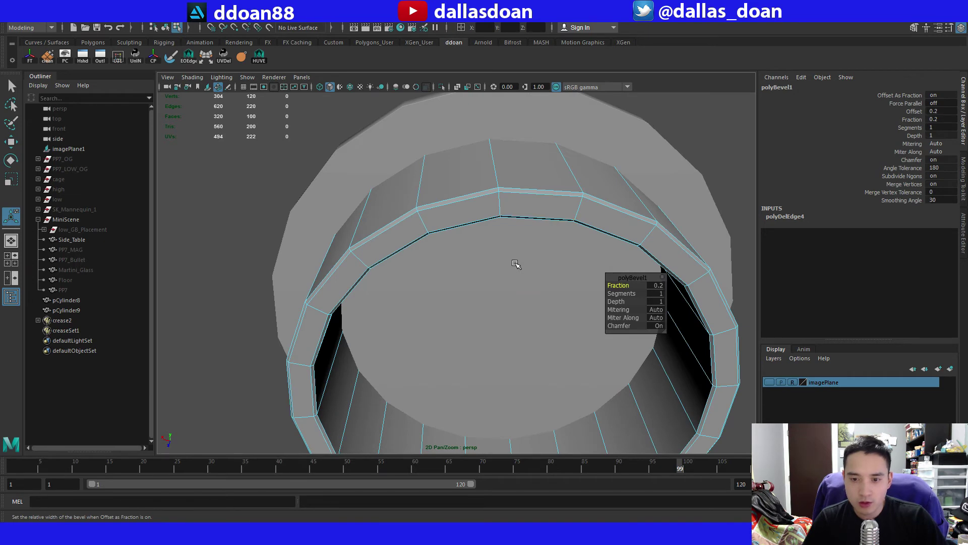
Preview the bevelled cylinder smoothed and select the bottom rim's edge loops for the Crease tool.
key("F8")
key("3")
scroll(528, 272, "down", 4)
left_click(236, 290)
left_click_drag(531, 290, 486, 299, "alt")
scroll(369, 289, "up", 3)
left_click(372, 293)
double_click(517, 303)
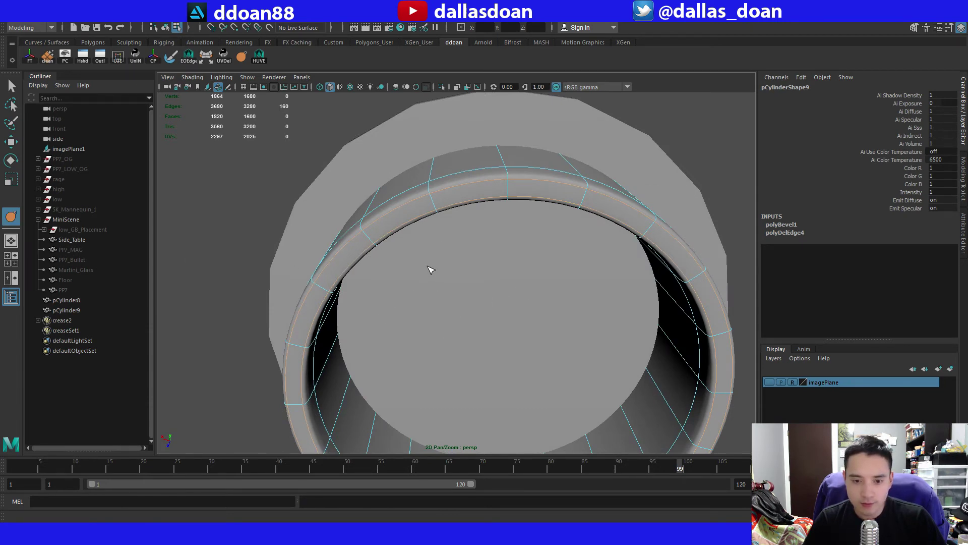
Crease the selected edge loops along the hollow ring's lower rim and return to object mode.
middle_click_drag(430, 269, 836, 309)
left_click_drag(338, 248, 363, 277, "alt")
key("w")
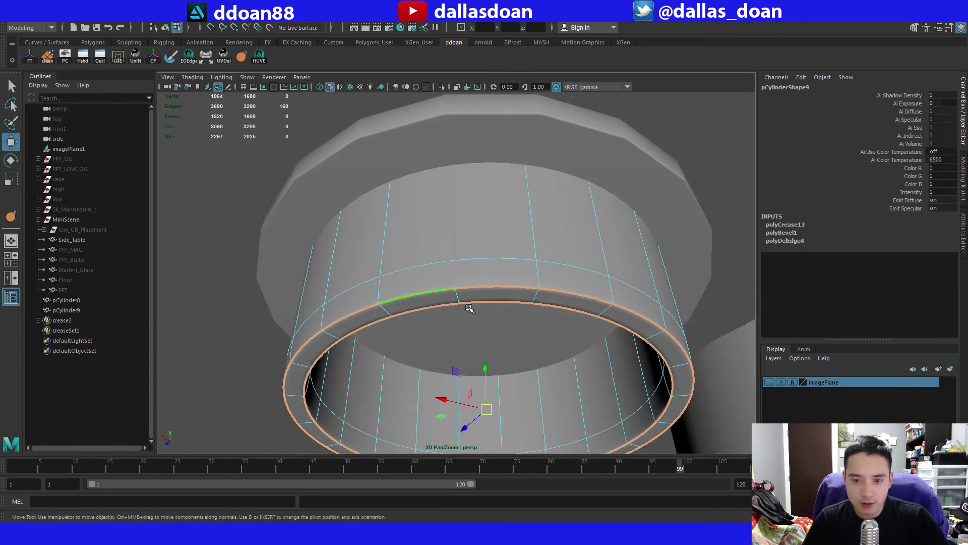
left_click_drag(469, 304, 467, 273, "alt")
key("F8")
scroll(472, 302, "down", 4)
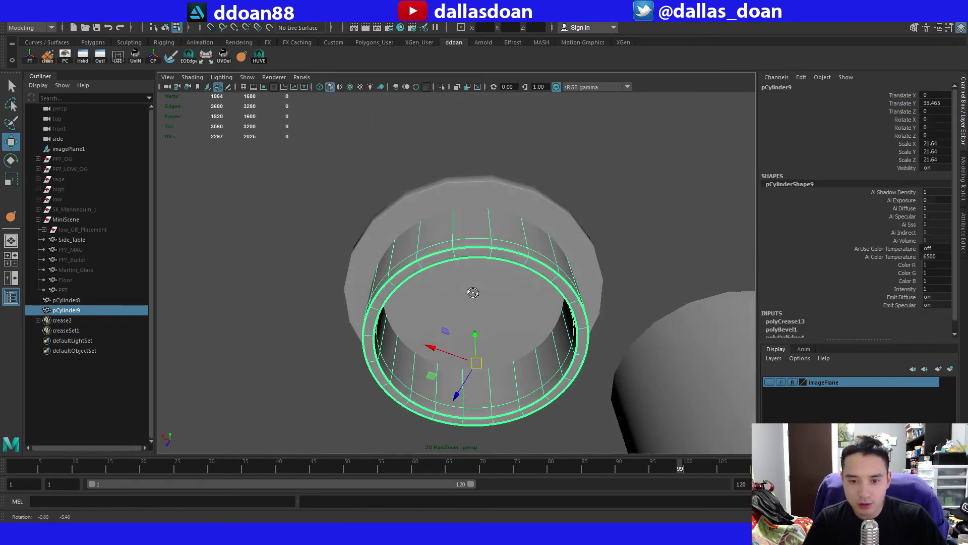
scroll(474, 292, "up", 2)
Crease the outer and inner support edge loops beside the ring's lower rim, comparing the cage with the smooth preview.
left_click(322, 303)
left_click_drag(324, 305, 373, 296, "alt")
scroll(403, 305, "down", 2)
right_click_drag(429, 321, 431, 300)
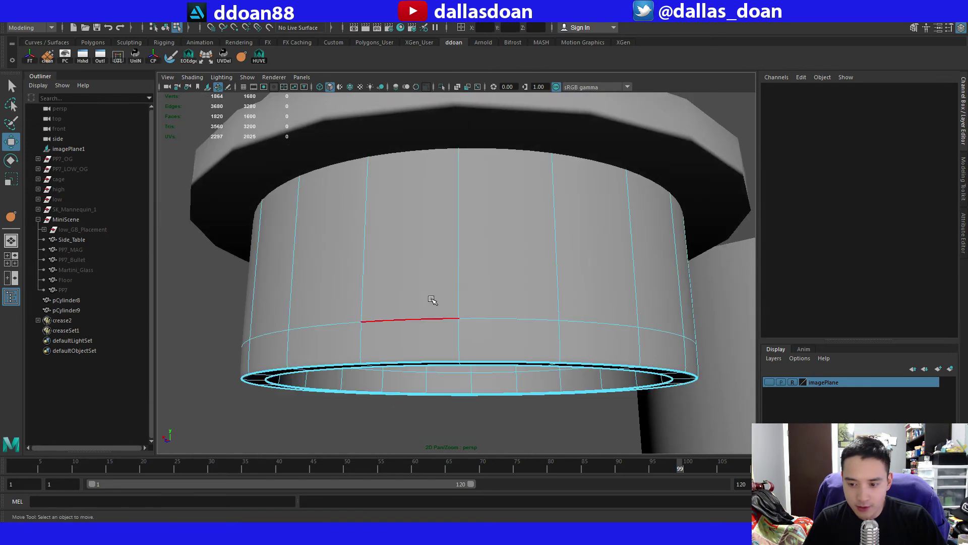
double_click(480, 319)
left_click_drag(484, 319, 446, 298, "alt")
key("1")
scroll(568, 305, "up", 3)
double_click(590, 305, "shift")
scroll(585, 302, "down", 2)
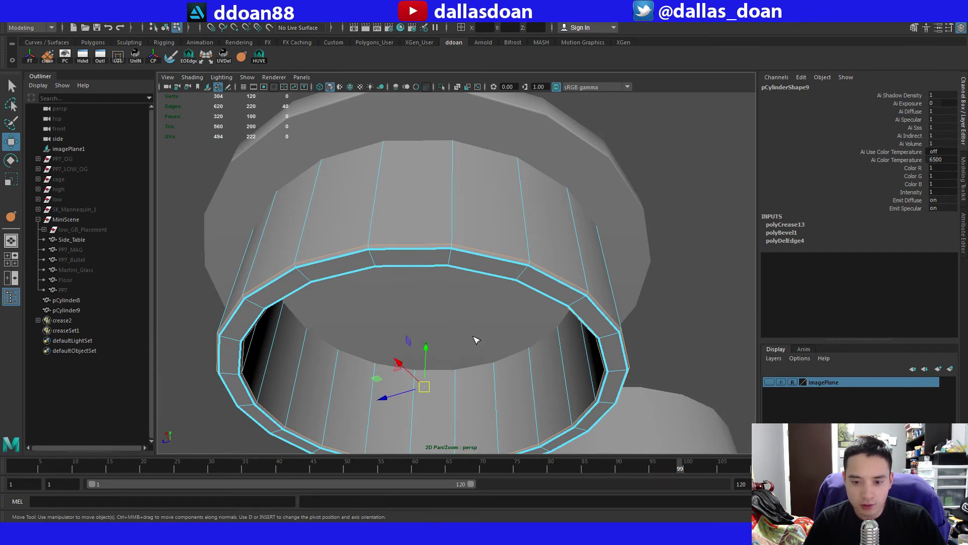
key("3")
left_click_drag(513, 298, 400, 244, "alt")
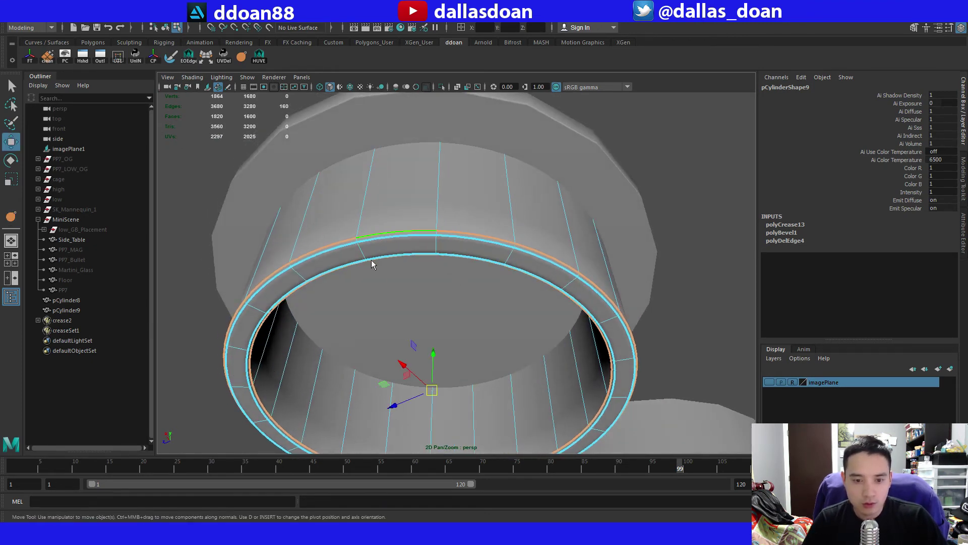
key("F8")
left_click(201, 300)
left_click_drag(202, 300, 359, 250, "alt")
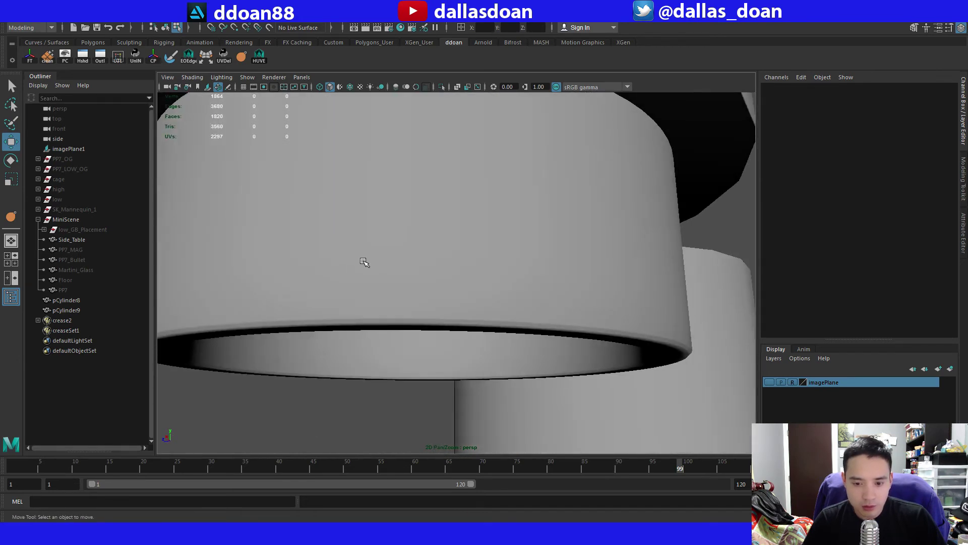
Readjust the crease strength of the ring's outer support loop and inner support loop with the Crease tool.
left_click(410, 272)
left_click_drag(410, 273, 415, 252, "alt")
double_click(412, 247)
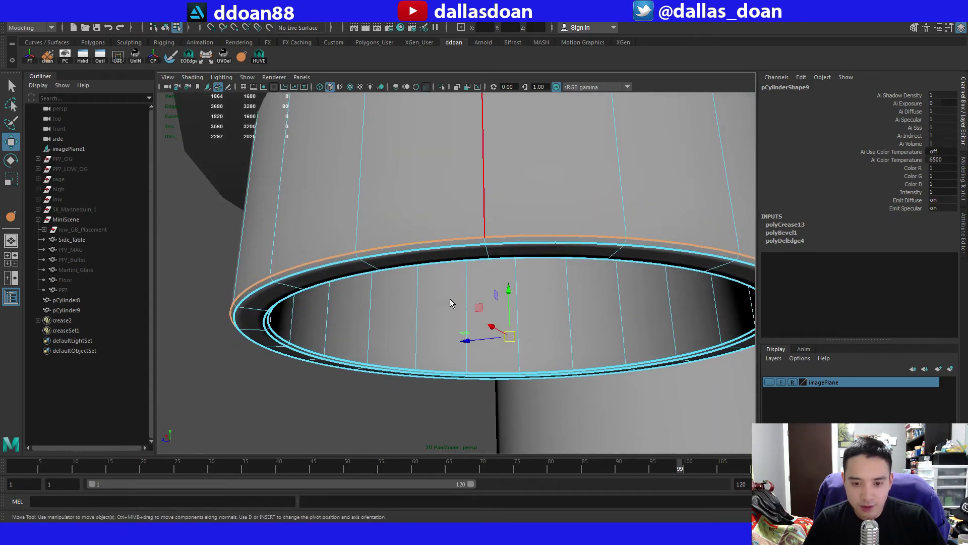
key("y")
middle_click_drag(485, 268, 115, 262)
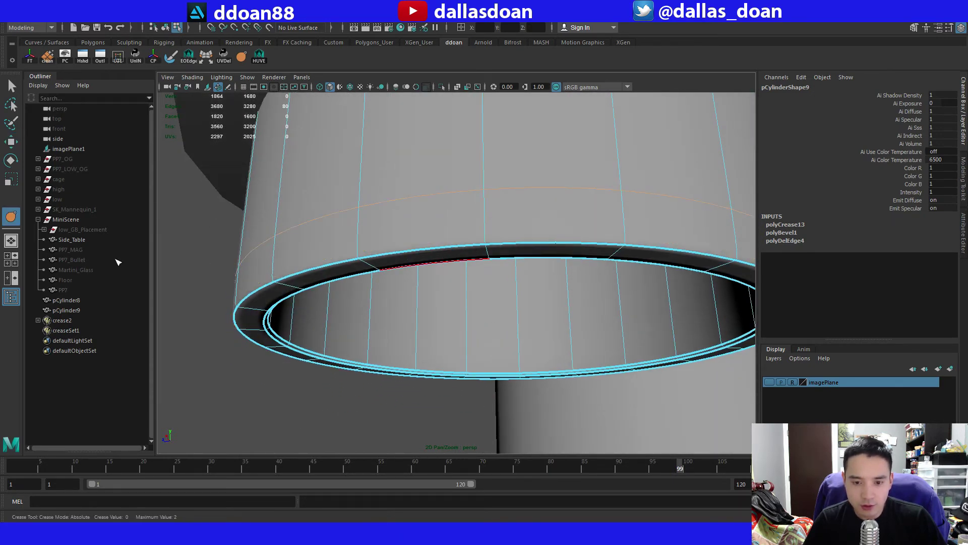
middle_click_drag(418, 271, 462, 284)
left_click_drag(460, 283, 371, 287, "alt")
middle_click_drag(371, 286, 455, 300)
left_click_drag(461, 300, 347, 251, "alt")
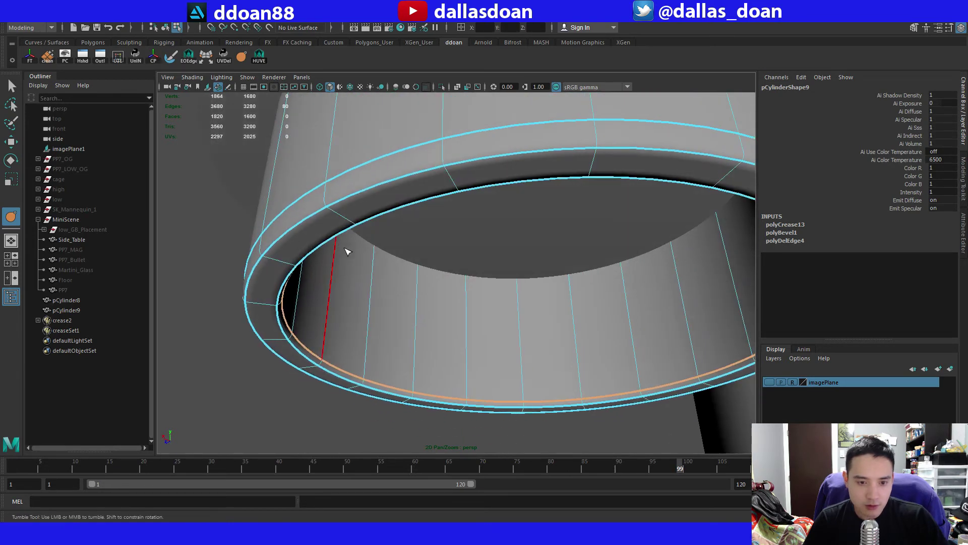
Examine the creased ring in object mode with and without smooth preview.
key("F8")
key("1")
scroll(313, 286, "down", 3)
left_click_drag(314, 286, 362, 343, "alt")
key("3")
left_click(287, 311)
left_click(415, 291)
left_click_drag(417, 318, 428, 285, "alt")
key("F8")
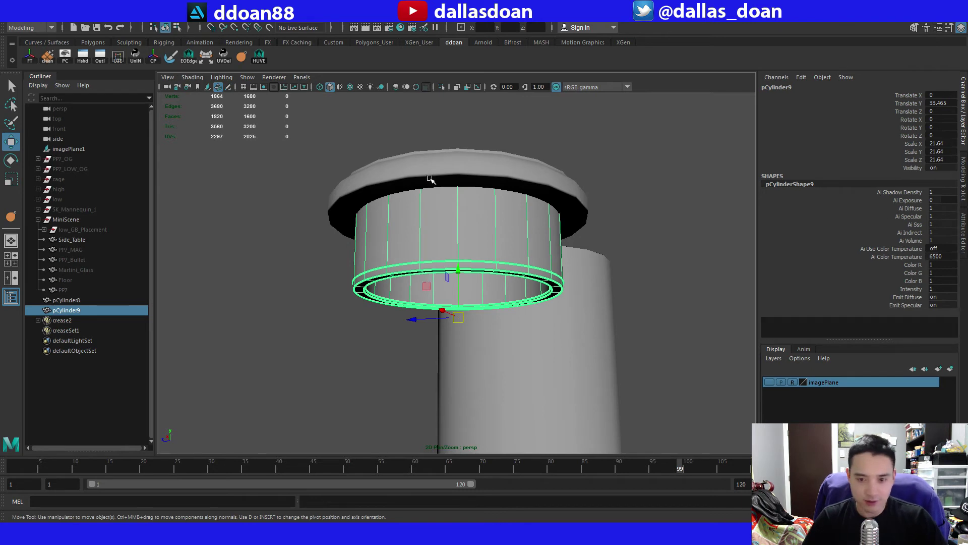
Show the round cap above the ring in smooth preview.
left_click(430, 179)
left_click(584, 234)
left_click_drag(583, 234, 487, 255, "alt")
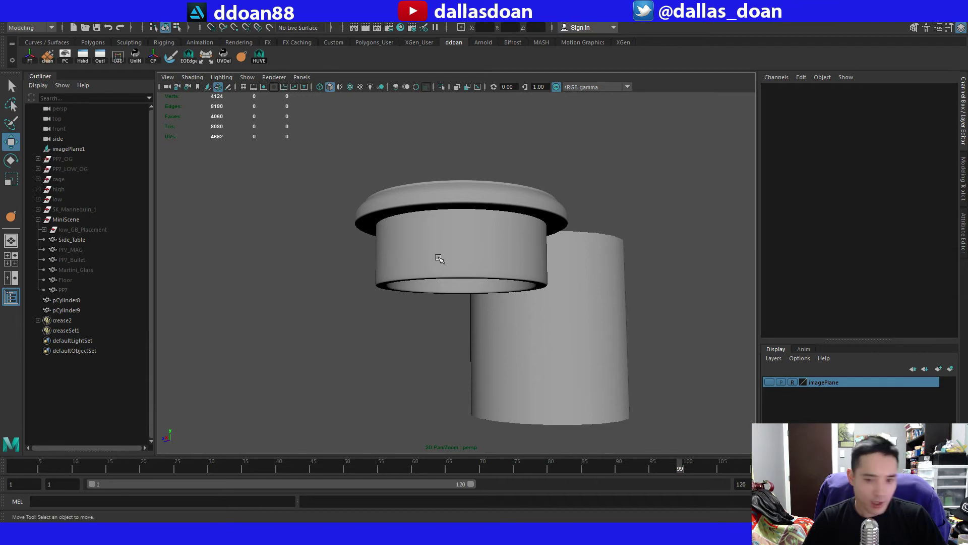
left_click_drag(439, 260, 403, 273, "alt")
Duplicate the round cap and move the copy down to Translate Y 36.822, at the ring's lower rim.
left_click(458, 232)
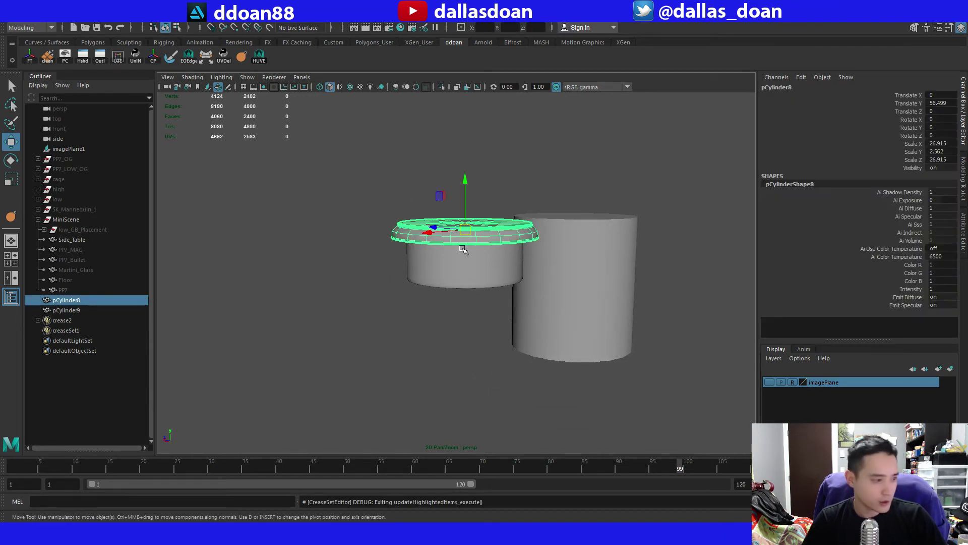
scroll(501, 268, "up", 4)
left_click_drag(494, 277, 485, 314, "alt")
key("ctrl+d")
left_click_drag(470, 171, 493, 260)
scroll(486, 269, "down", 4)
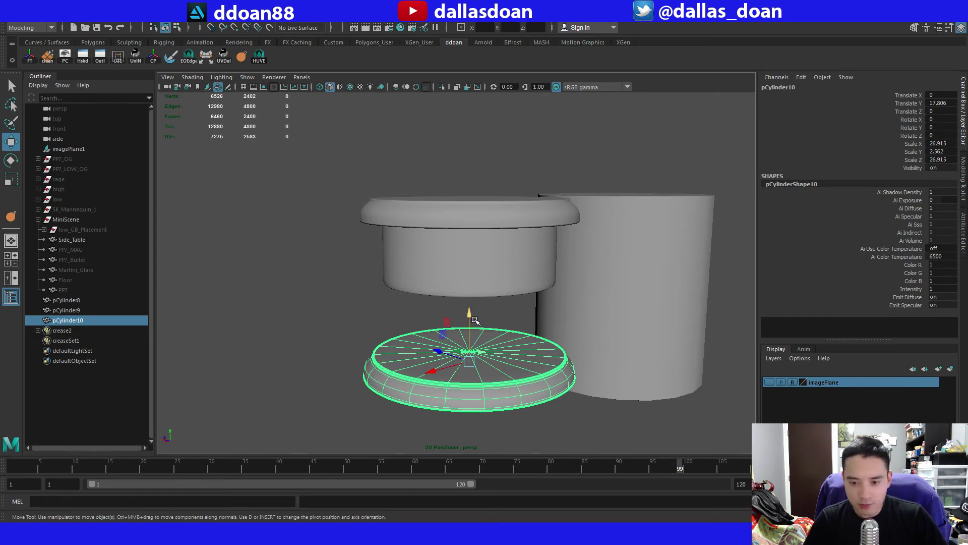
left_click_drag(474, 319, 482, 249)
Scale the copied disc down uniformly to 23.604 in X and Z and 2.246 in Y.
key("r")
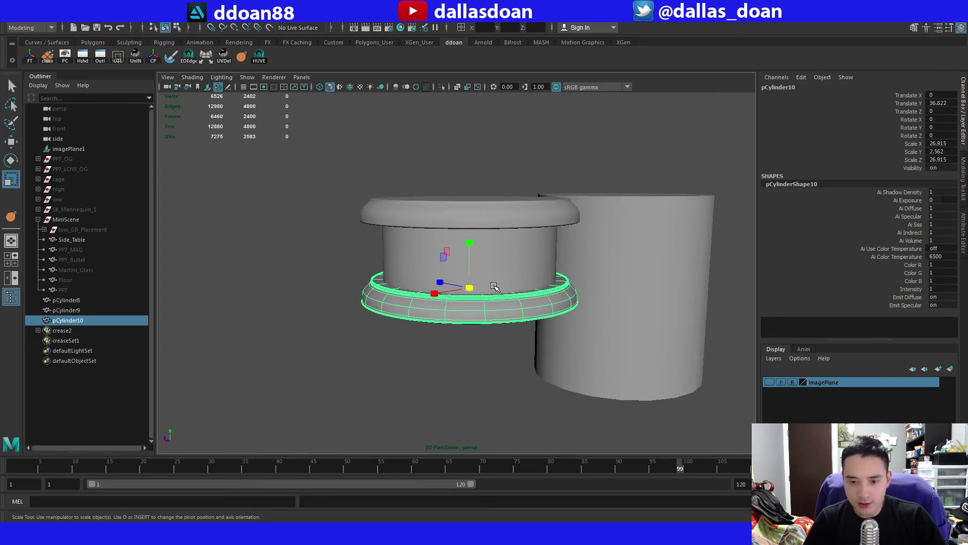
scroll(491, 298, "up", 4)
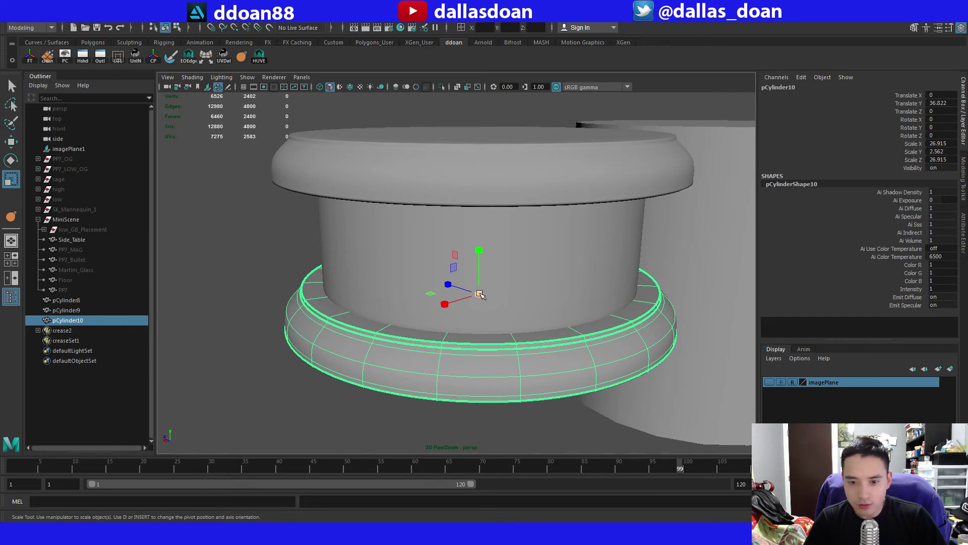
left_click_drag(480, 295, 447, 305)
key("w")
Move the copied disc down clear of the ring so it forms a separate lower shelf.
scroll(449, 293, "down", 5)
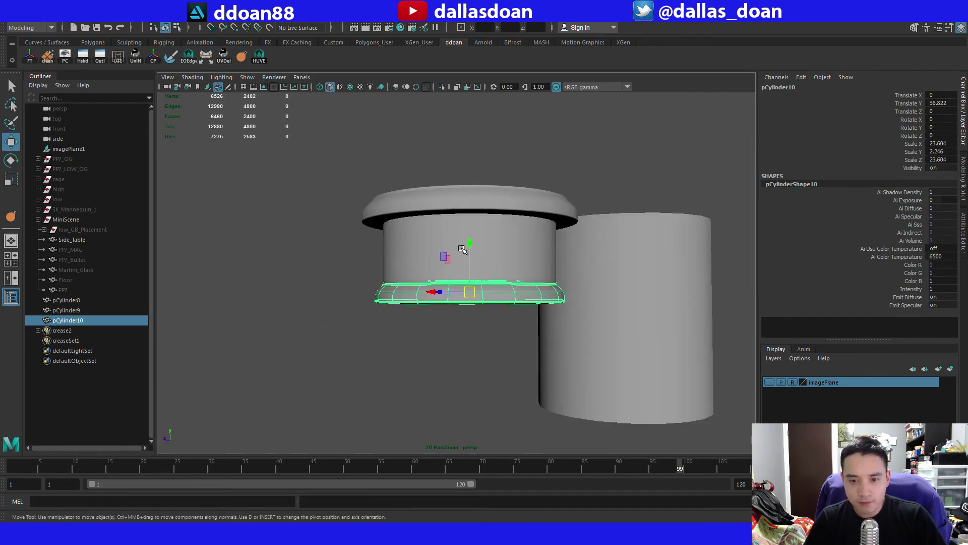
left_click_drag(468, 242, 467, 329)
scroll(464, 297, "down", 4)
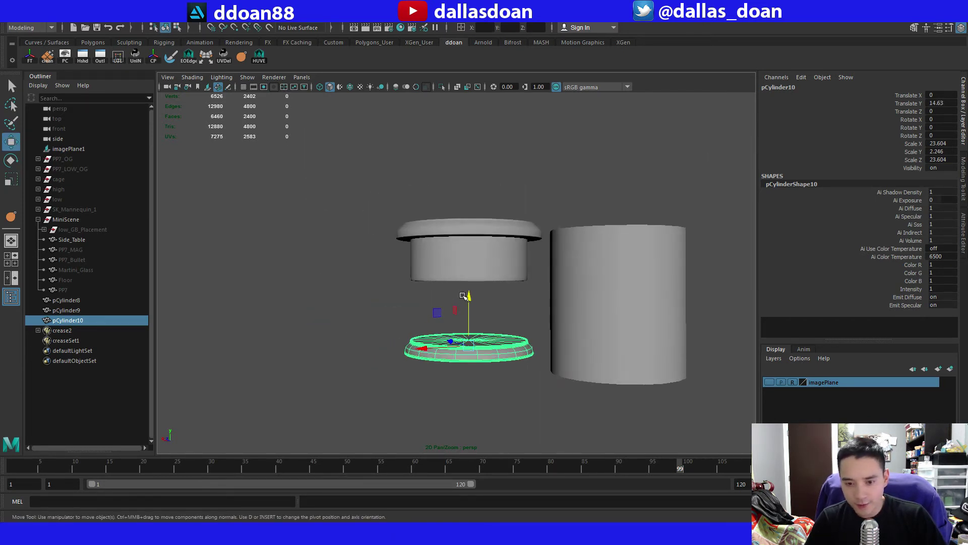
left_click_drag(463, 296, 490, 270)
scroll(467, 281, "up", 3)
Select the ring's bottom vertices and move them vertically to adjust the height of the band.
left_click(489, 281)
right_click_drag(430, 245, 303, 248)
left_click_drag(277, 249, 596, 337)
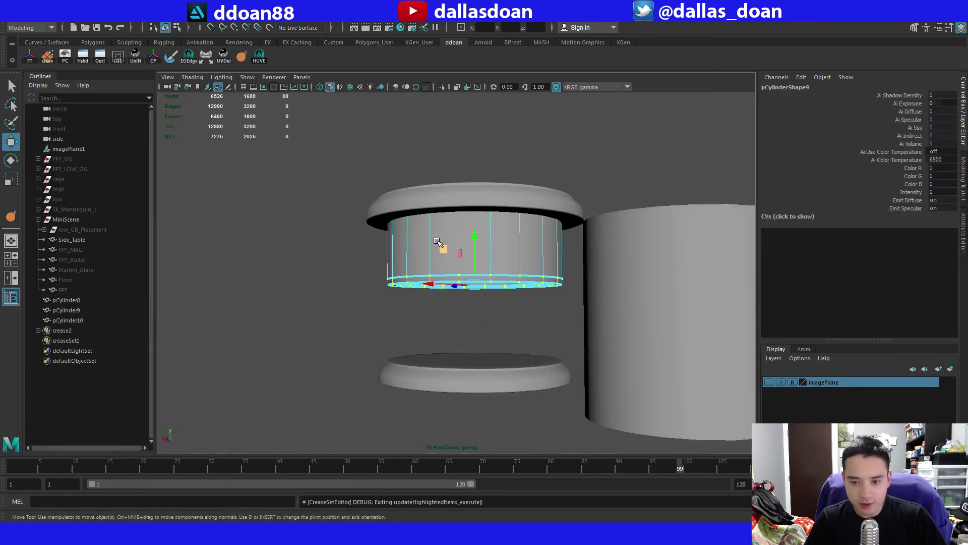
left_click_drag(473, 235, 511, 236)
key("F8")
Examine the proportions of the cap, ring and lower disc against the large cylinder from several angles.
scroll(513, 298, "down", 3)
left_click(519, 306)
left_click_drag(519, 306, 488, 289, "alt")
left_click(513, 337)
left_click(524, 293)
scroll(524, 293, "down", 5)
scroll(486, 300, "up", 5)
left_click(490, 328)
left_click(527, 305)
scroll(488, 290, "down", 3)
left_click_drag(372, 190, 485, 343)
mouse_move(485, 343)
left_mouse_down("alt")
mouse_move(492, 370)
mouse_move(500, 331)
left_mouse_up("alt")
left_click(492, 370)
scroll(493, 370, "up", 2)
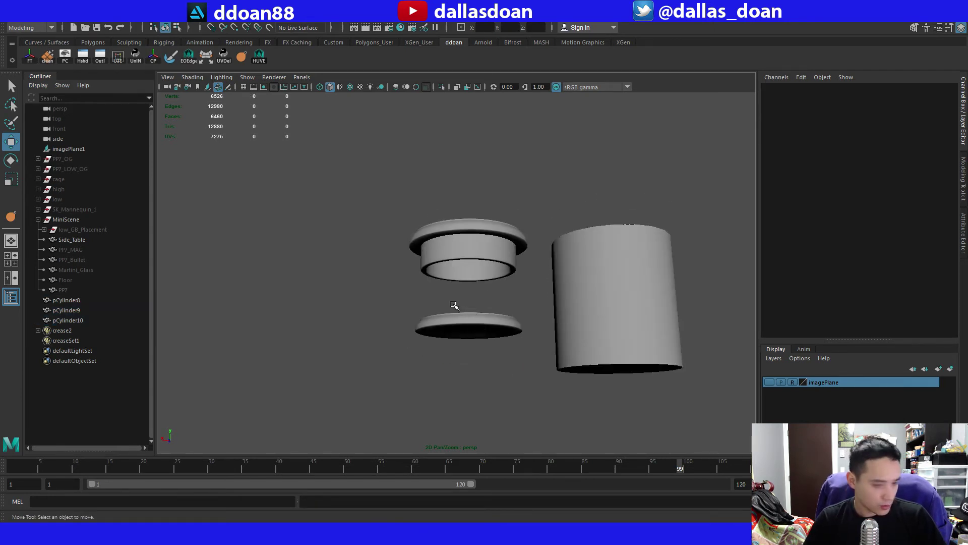
left_click_drag(453, 305, 518, 299, "alt")
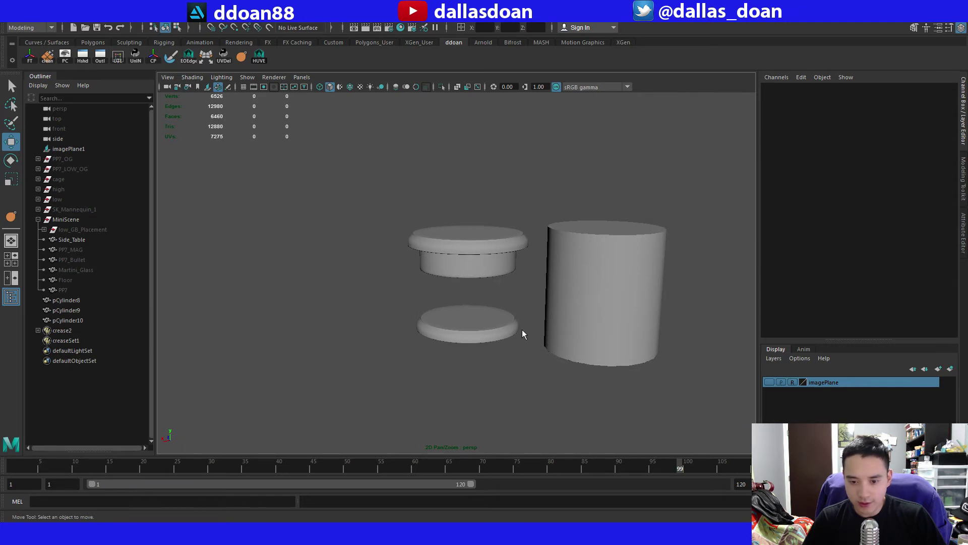
Create a polygon cube, scale it uniformly to 30.429 and raise it to Translate Y 41.641.
right_click_drag(519, 296, 521, 311, "shift")
scroll(514, 305, "down", 3)
left_click_drag(497, 300, 504, 353, "alt")
key("r")
key("w")
scroll(499, 313, "up", 1)
scroll(484, 316, "up", 3)
scroll(482, 308, "up", 2)
scroll(482, 308, "down", 2)
scroll(507, 323, "up", 4)
scroll(504, 354, "down", 2)
left_click_drag(470, 322, 506, 318)
Isolate the cube and delete its top face.
key("ctrl+1")
scroll(493, 270, "up", 2)
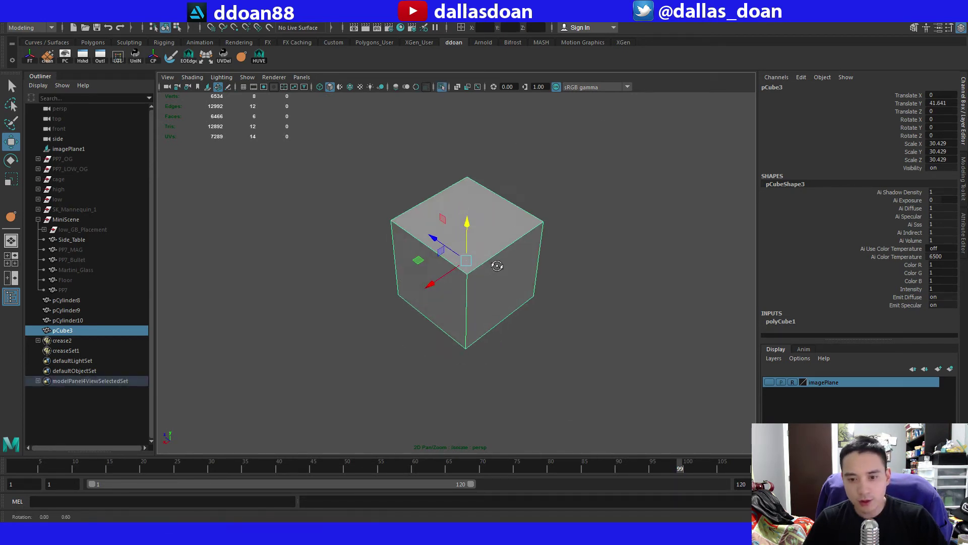
key("F11")
left_click(496, 227)
key("Delete")
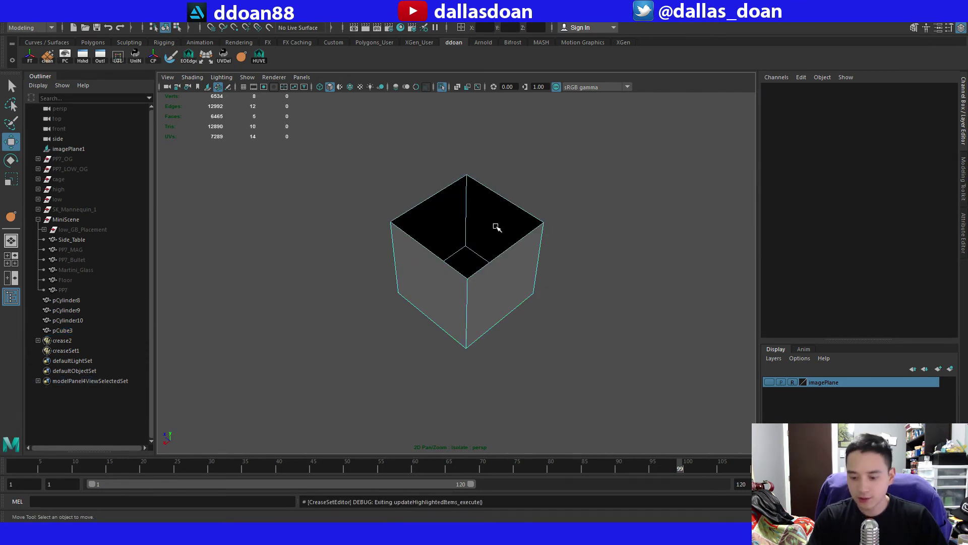
Snap the cube's four bottom vertices down to the base level of the large cylinder.
left_click_drag(500, 266, 482, 249, "alt")
left_click_drag(474, 287, 467, 255, "alt")
key("F9")
left_click_drag(339, 285, 644, 383)
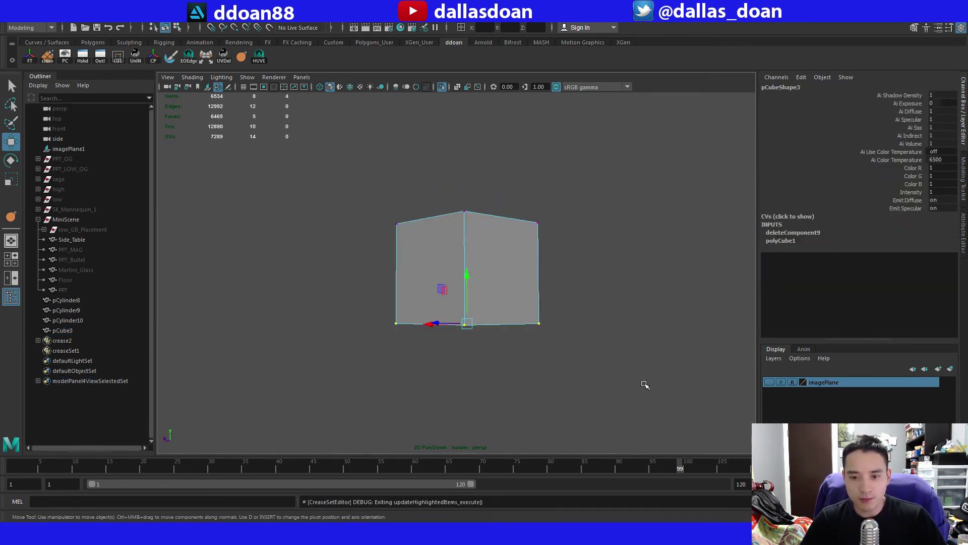
key("ctrl+1")
left_click_drag(521, 312, 472, 294, "alt")
key("v")
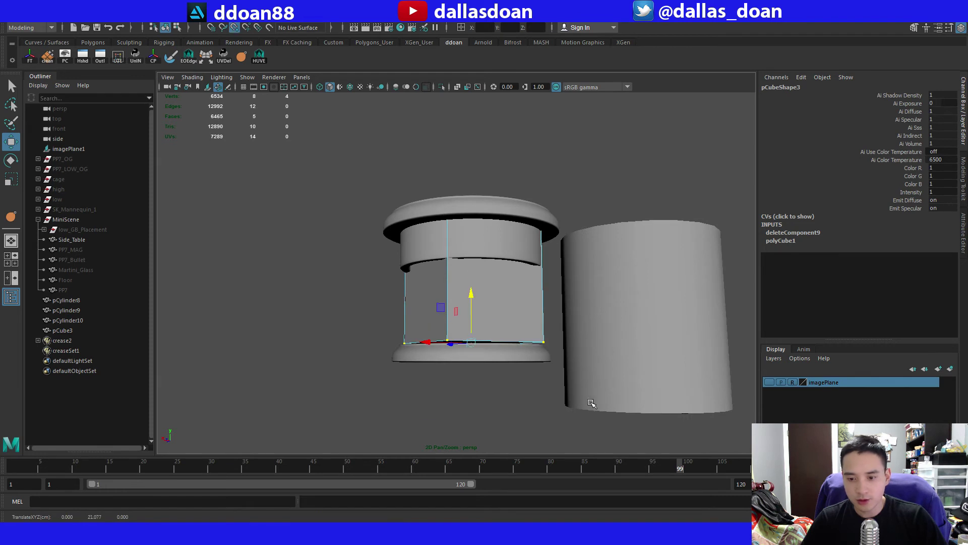
middle_click_drag(588, 402, 570, 401)
scroll(555, 383, "down", 3)
left_click_drag(550, 379, 498, 328, "alt")
scroll(511, 335, "up", 3)
Scale the open box to 5.494 in X and Z, turning it into a thin central post.
key("F8")
key("r")
left_click_drag(476, 266, 467, 272, "alt")
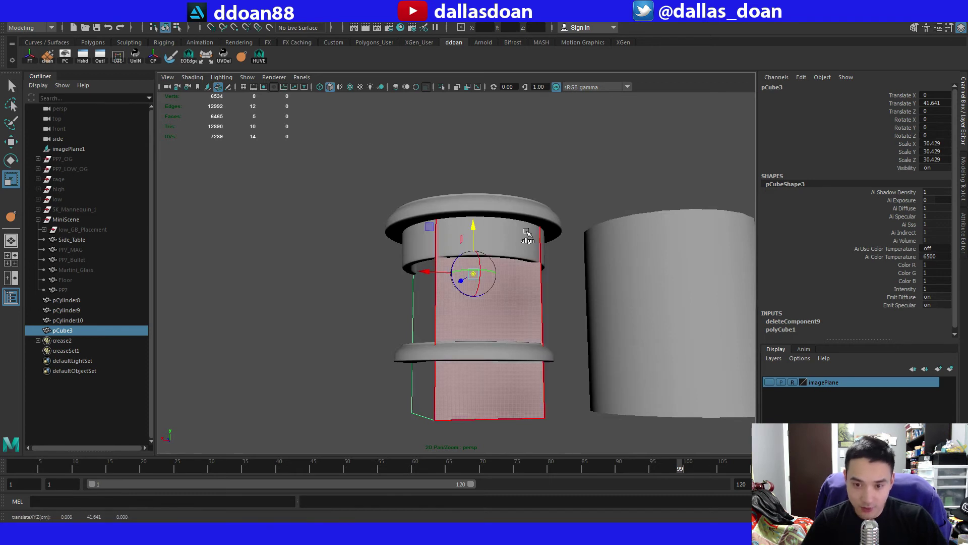
key("ctrl+1")
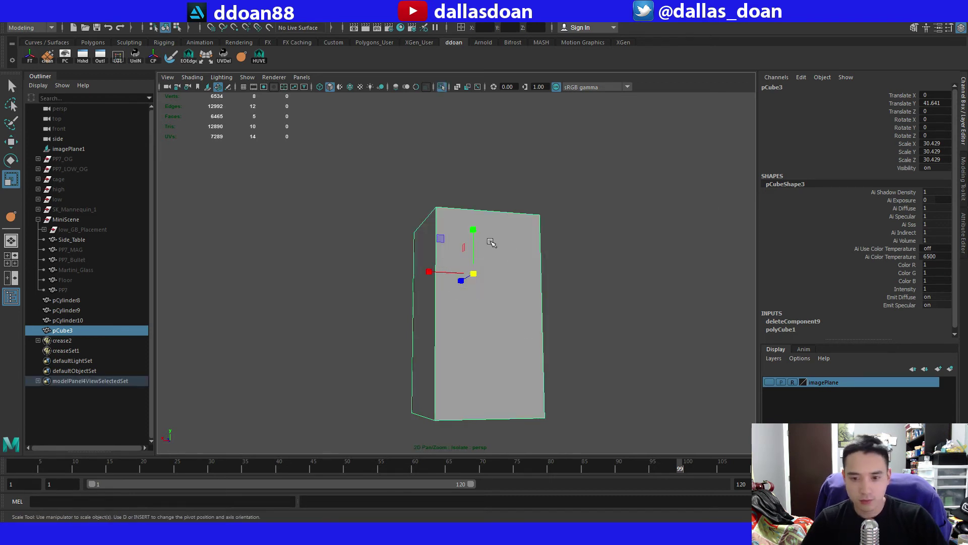
left_click_drag(548, 214, 342, 220, "alt")
key("w")
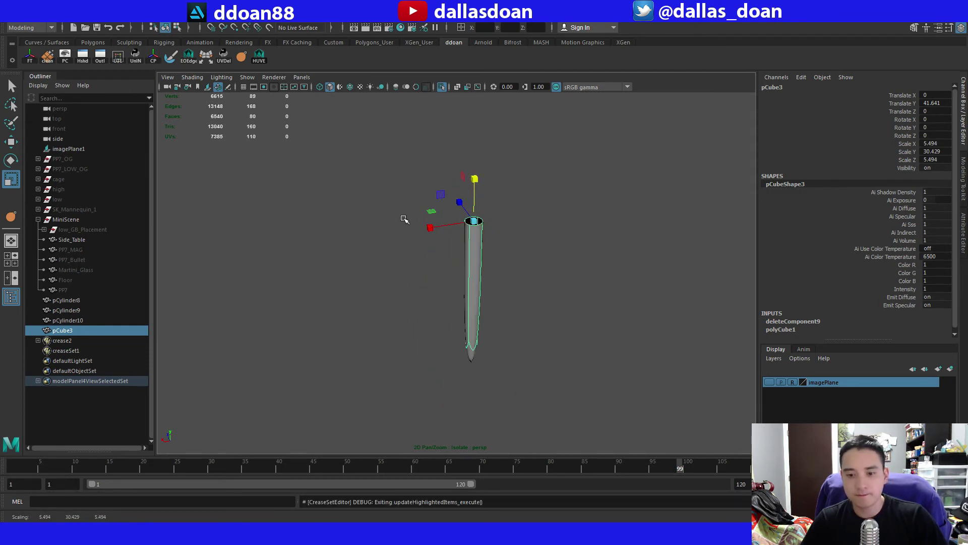
key("ctrl+1")
left_click_drag(419, 208, 462, 284, "alt")
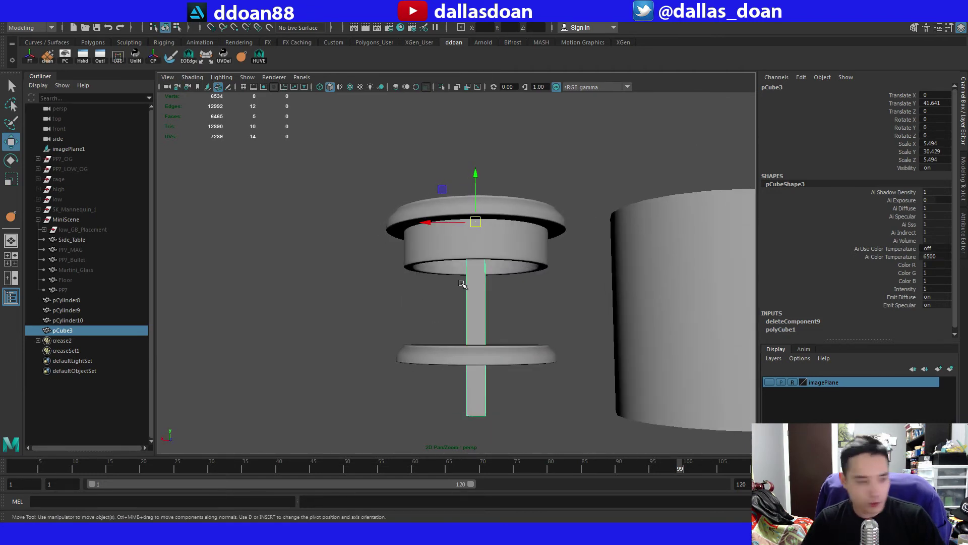
Insert an edge loop around the central post just below the lower disc using Multi-Cut.
middle_click_drag(490, 338, 485, 256, "alt")
scroll(486, 256, "up", 2)
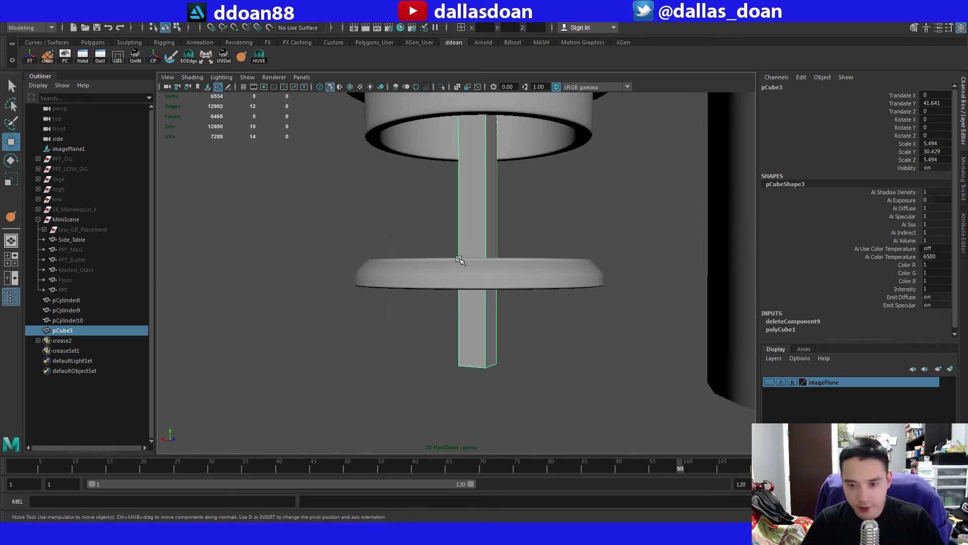
scroll(479, 257, "down", 1)
left_click_drag(514, 227, 480, 216, "alt")
key("F10")
left_click(481, 235)
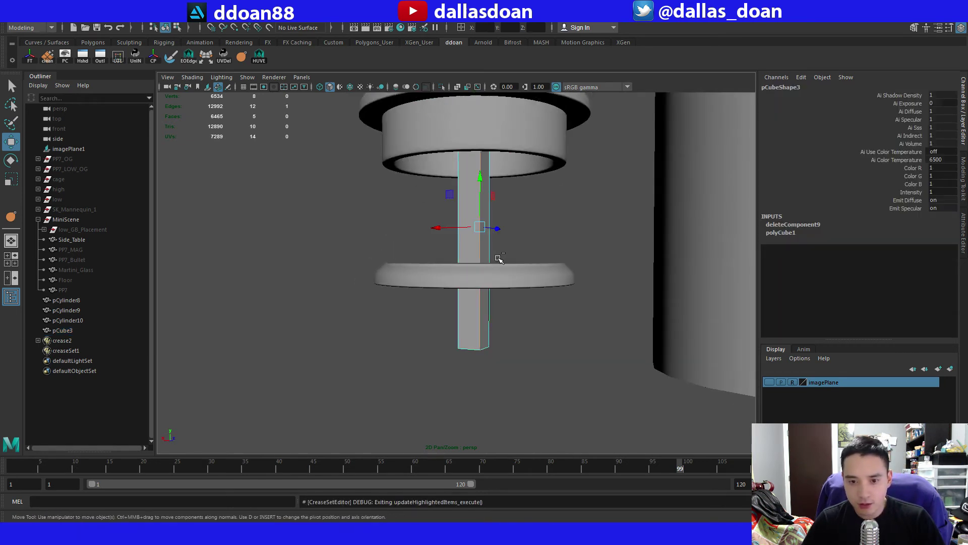
left_click(416, 254)
left_click(468, 254)
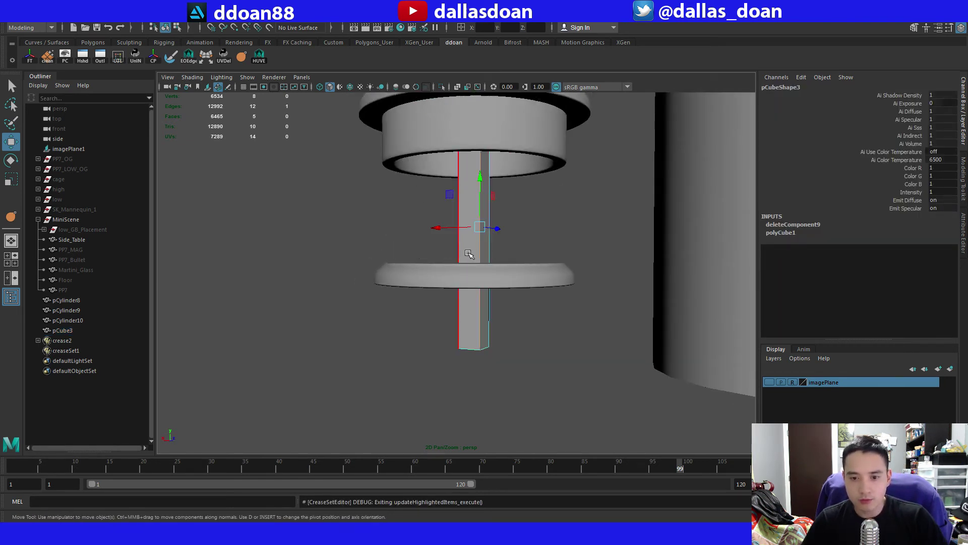
key("ctrl+shift+x")
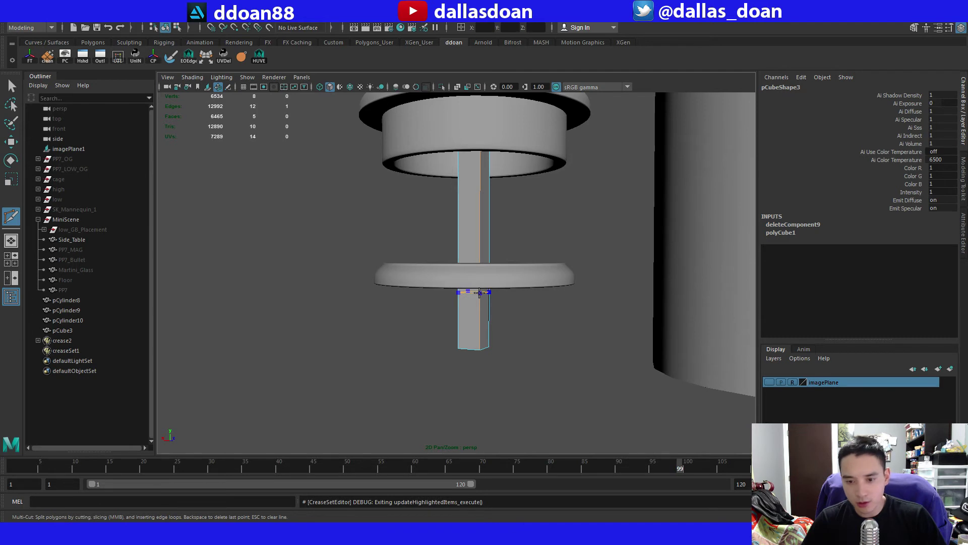
left_click_drag(499, 303, 479, 295, "alt")
key("w")
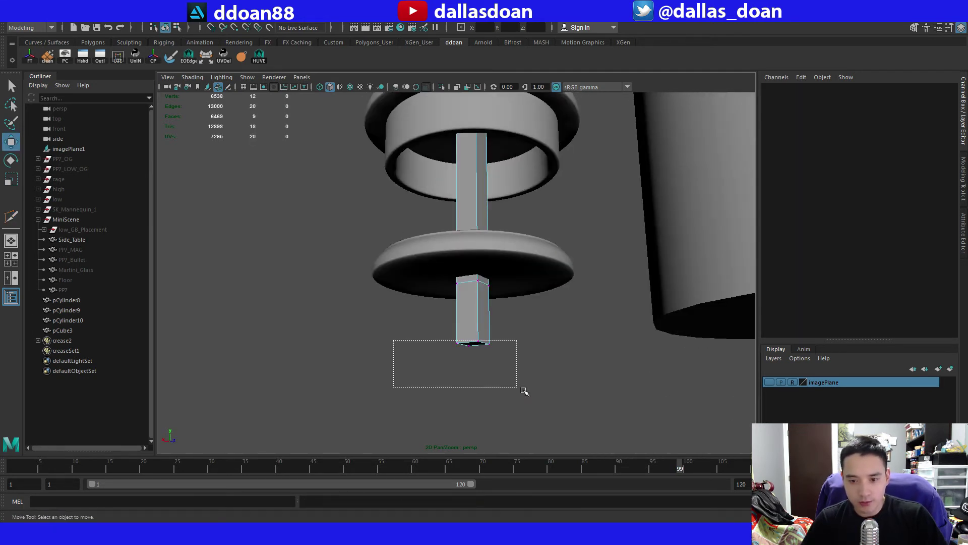
Scale the post's bottom vertices inward to taper its lower end, then return to object mode.
left_click_drag(524, 392, 525, 391)
left_click_drag(509, 378, 499, 285, "alt")
key("r")
key("w")
key("F8")
Move the lower disc slightly upward along the central post.
scroll(483, 308, "down", 5)
scroll(502, 276, "down", 5)
scroll(509, 283, "up", 3)
scroll(520, 288, "down", 4)
scroll(501, 283, "up", 3)
left_click(500, 284)
left_click_drag(470, 228, 470, 224)
left_click(538, 236)
left_click_drag(539, 235, 538, 222, "alt")
Scale the lower disc to 23.604 in X and Z.
left_click(471, 237)
scroll(510, 250, "up", 3)
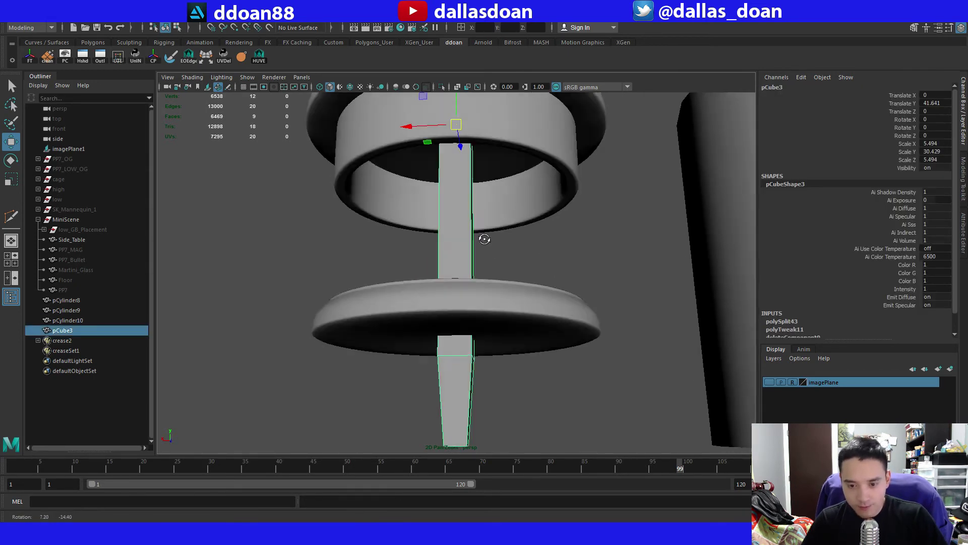
scroll(484, 238, "down", 2)
key("F9")
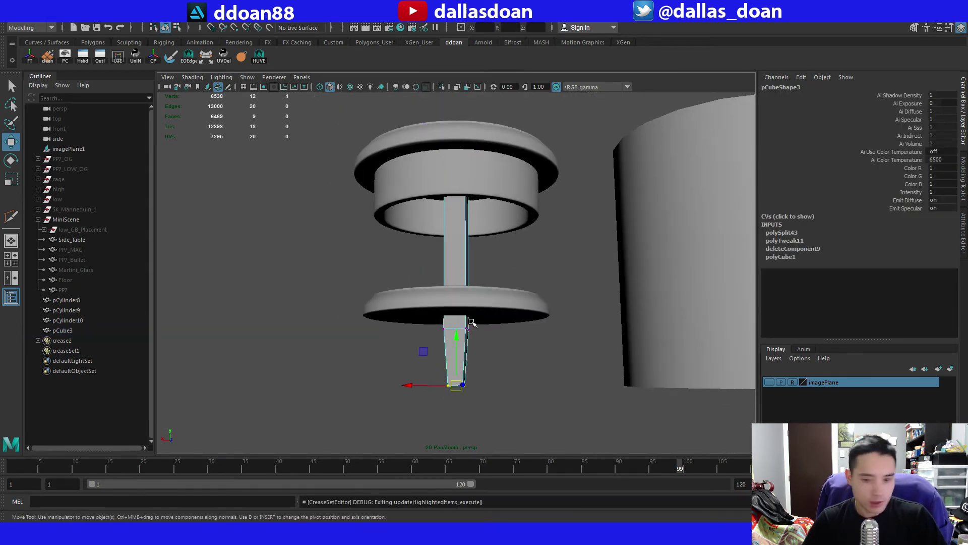
key("F8")
left_click(485, 313)
mouse_move(485, 307)
left_mouse_down("alt")
mouse_move(489, 325)
mouse_move(487, 307)
left_mouse_up("alt")
key("r")
mouse_move(456, 262)
left_mouse_down()
mouse_move(457, 278)
mouse_move(492, 277)
mouse_move(456, 236)
mouse_move(464, 277)
mouse_move(465, 250)
mouse_move(466, 267)
left_mouse_up()
key("w")
scroll(492, 275, "down", 3)
Narrow the lower disc further to a scale of 21.262 in X and Z, keeping its thickness.
left_click(521, 249)
left_click(451, 263)
key("f")
scroll(473, 281, "down", 3)
left_click(466, 280)
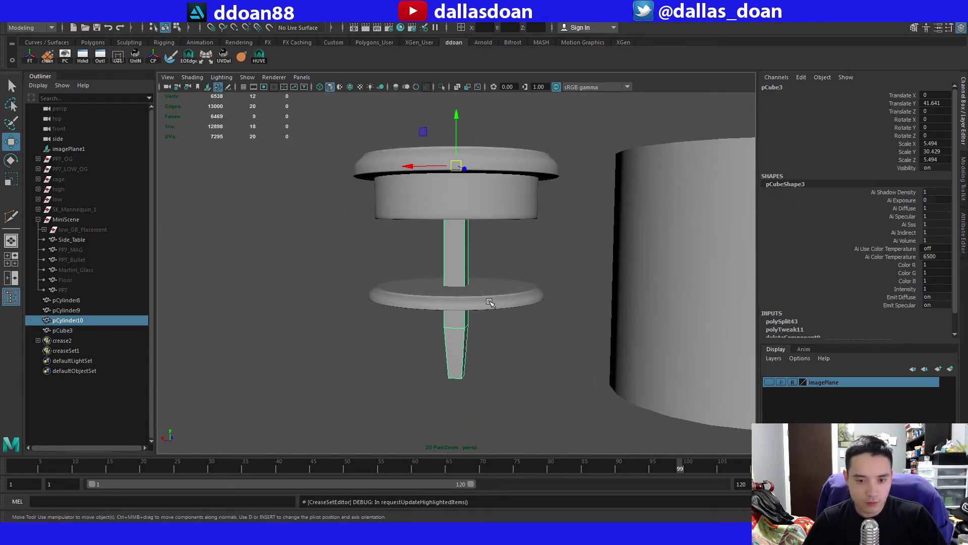
key("r")
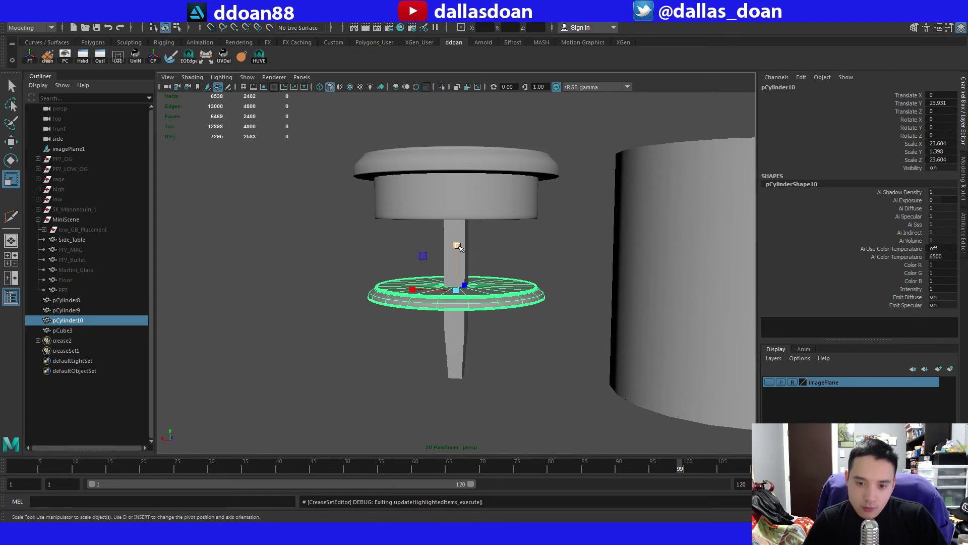
left_click_drag(457, 246, 453, 248, "ctrl")
left_click(525, 256)
key("w")
left_click_drag(514, 264, 509, 277, "alt")
scroll(509, 272, "up", 2)
Move the tapered post out from the table's center to Translate Z -26.067 so it can serve as a leg.
left_click(466, 254)
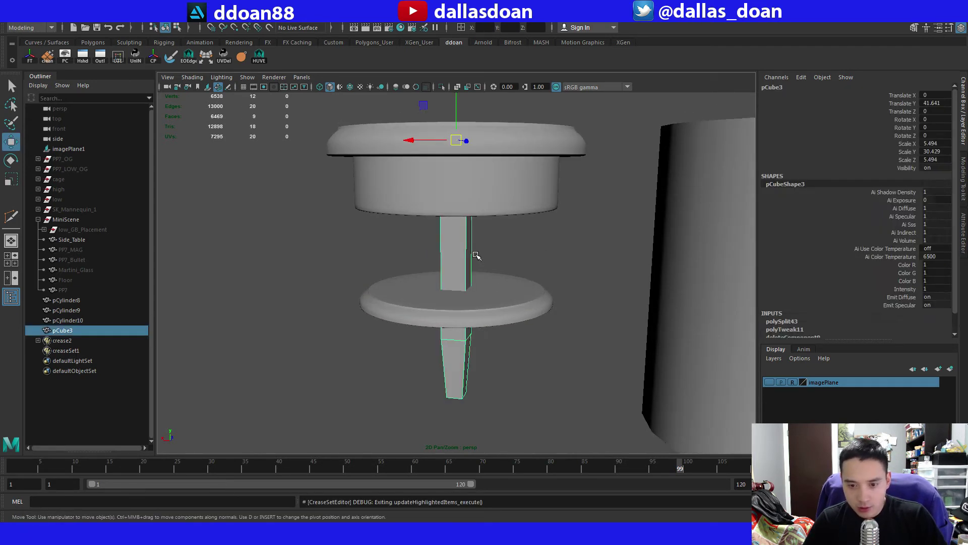
key("4")
key("3")
key("1")
key("5")
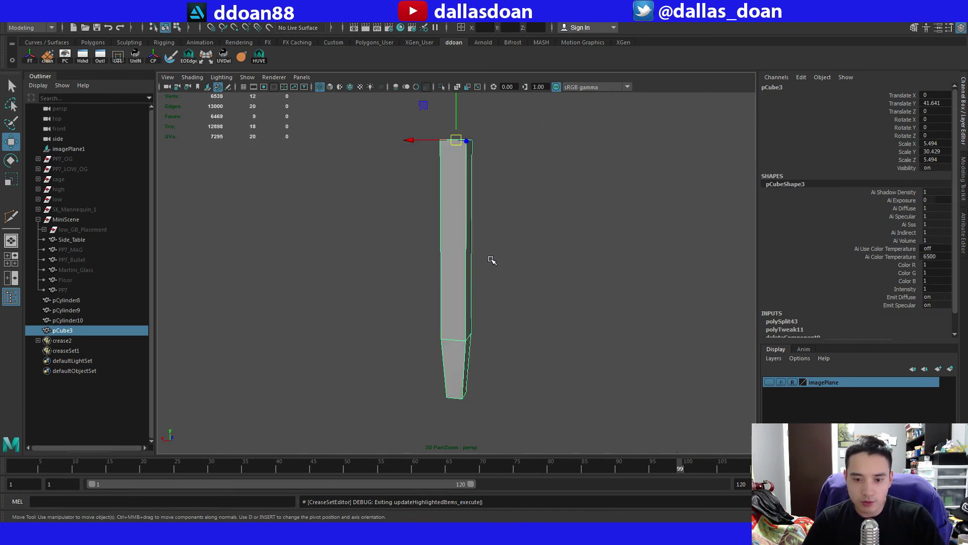
scroll(469, 255, "down", 3)
left_click_drag(500, 256, 480, 226, "alt")
left_click_drag(488, 193, 438, 218)
key("f")
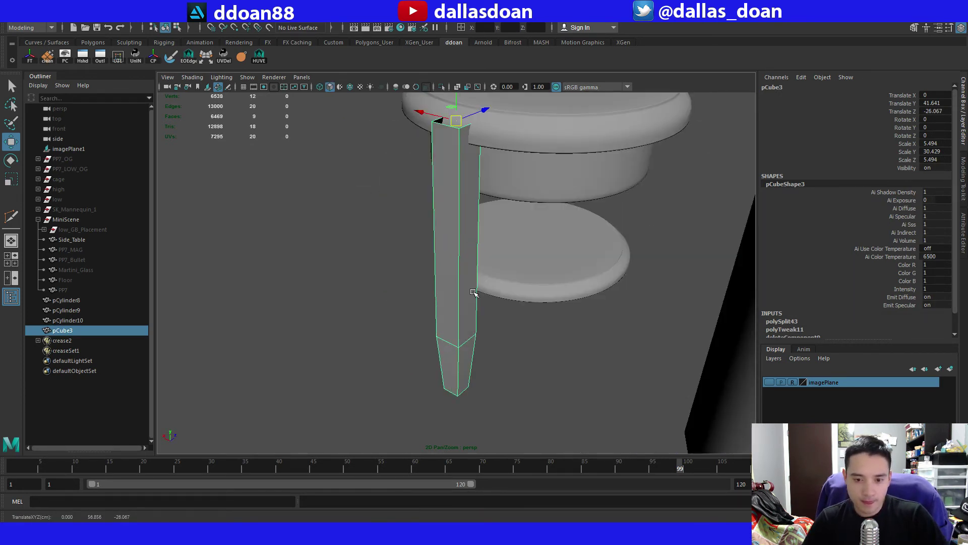
scroll(474, 292, "down", 3)
left_click_drag(473, 292, 444, 286, "alt")
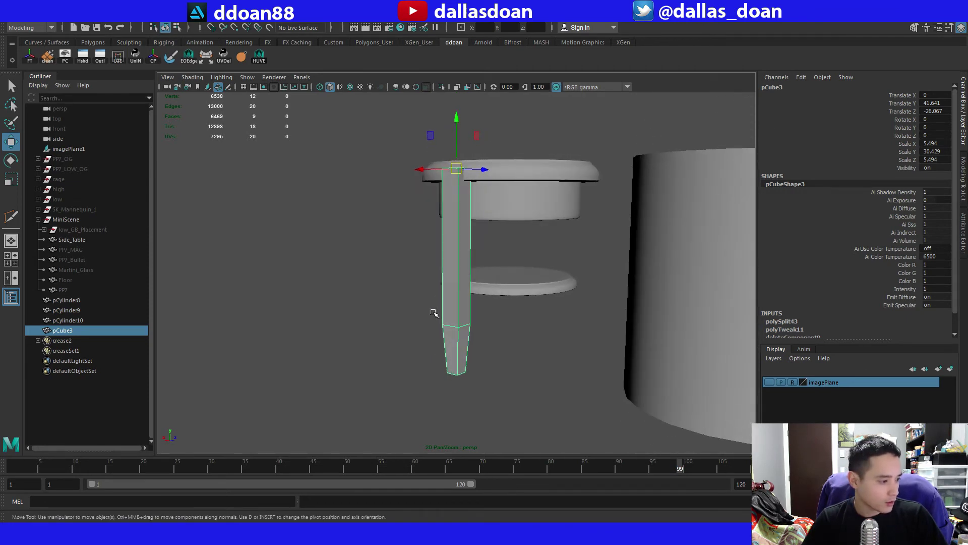
left_click_drag(417, 326, 461, 329, "alt")
Bevel the leg's four vertical corner edges with a fraction of 0.2 and preview the leg smoothed.
key("3")
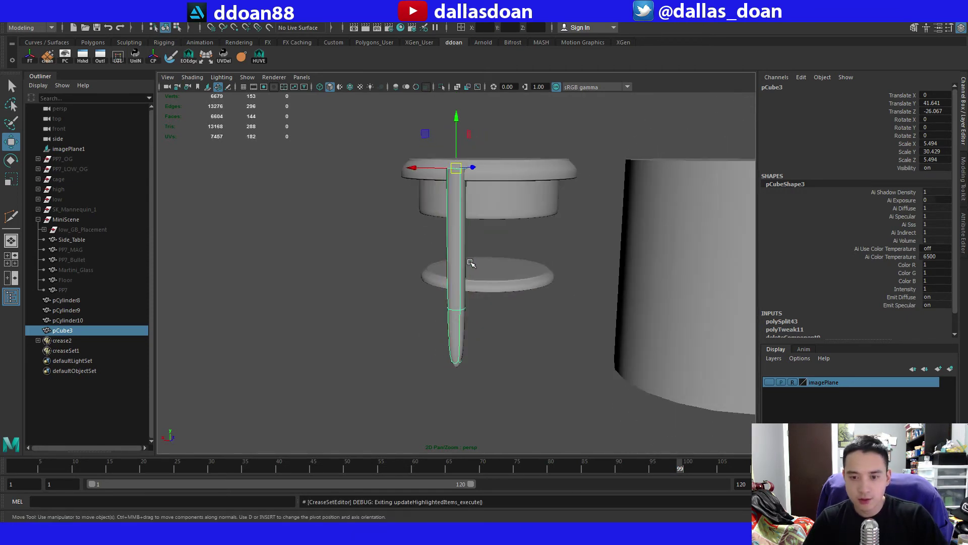
key("1")
left_click_drag(469, 264, 462, 258, "alt")
scroll(462, 257, "up", 3)
key("F10")
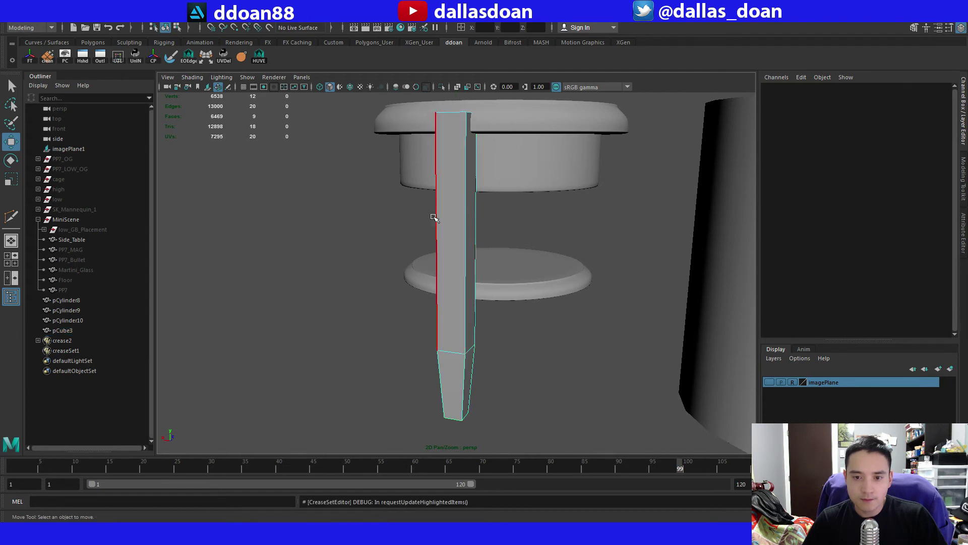
left_click_drag(415, 184, 562, 231)
left_click_drag(495, 308, 451, 298, "alt")
scroll(457, 291, "down", 3)
double_click(445, 283, "shift")
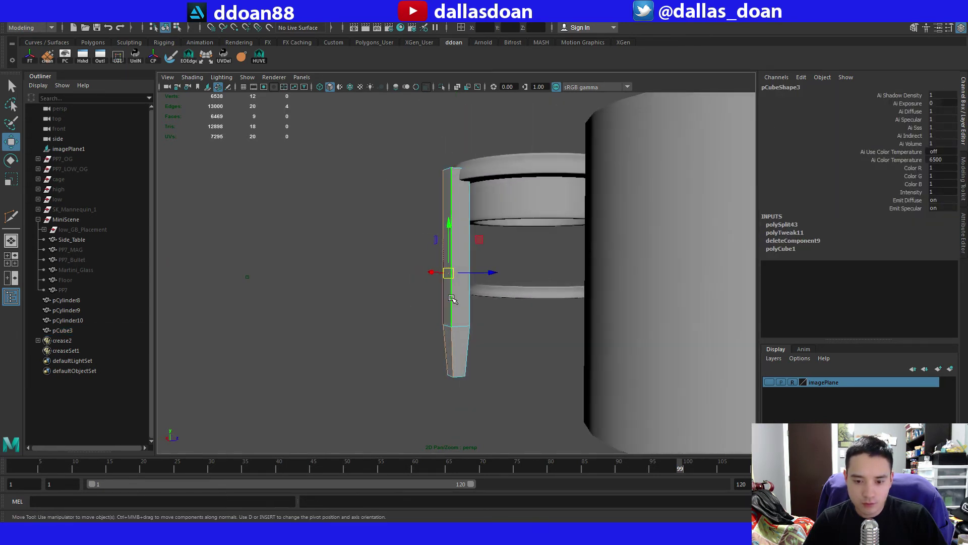
double_click(467, 293, "shift")
left_click_drag(547, 298, 430, 308, "alt")
left_click_drag(489, 334, 426, 340, "alt")
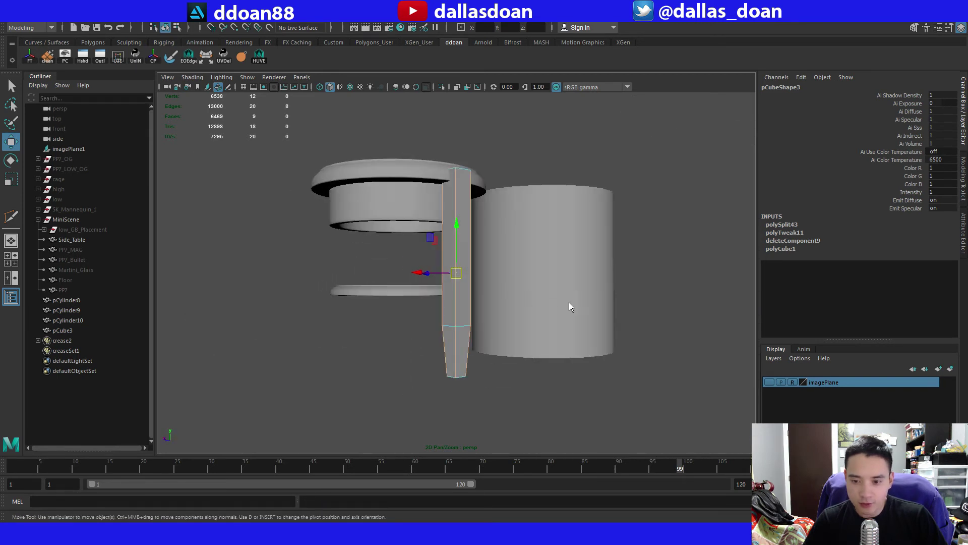
key("ctrl+b")
scroll(525, 302, "up", 5)
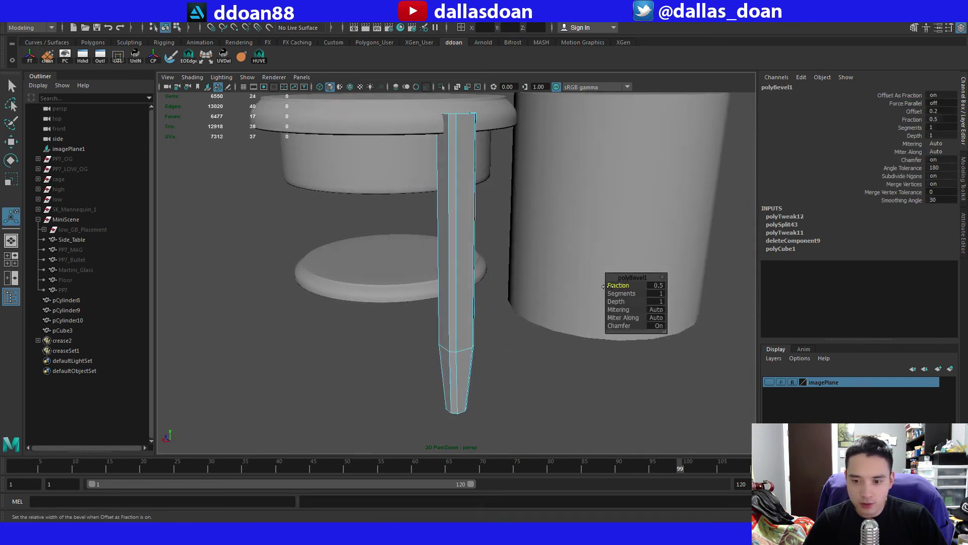
left_click_drag(600, 289, 554, 294)
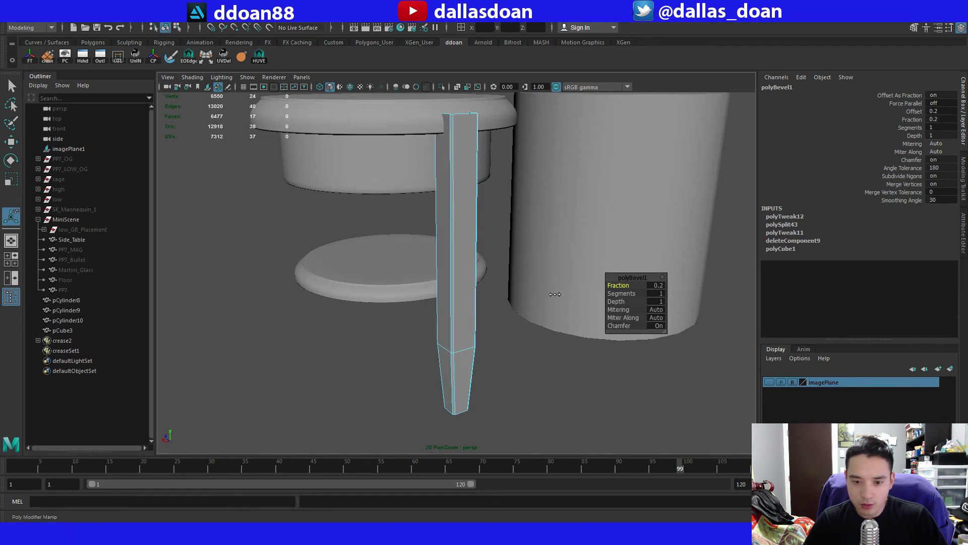
left_click_drag(511, 317, 482, 301, "alt")
key("F8")
key("3")
left_click(521, 320)
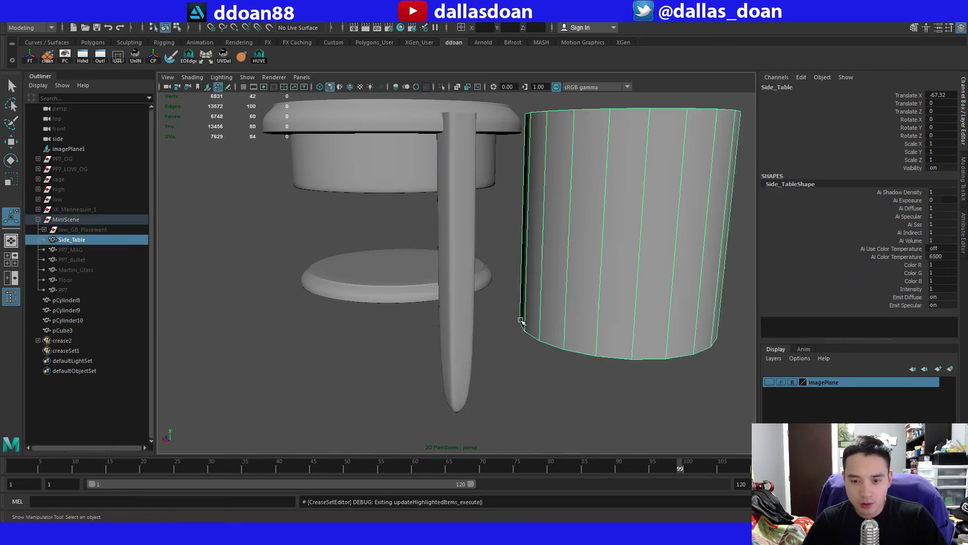
Crease the border edges at the leg's bottom end to about 2.95 and return to object mode with smoothing on.
left_click(472, 316)
scroll(479, 338, "up", 5)
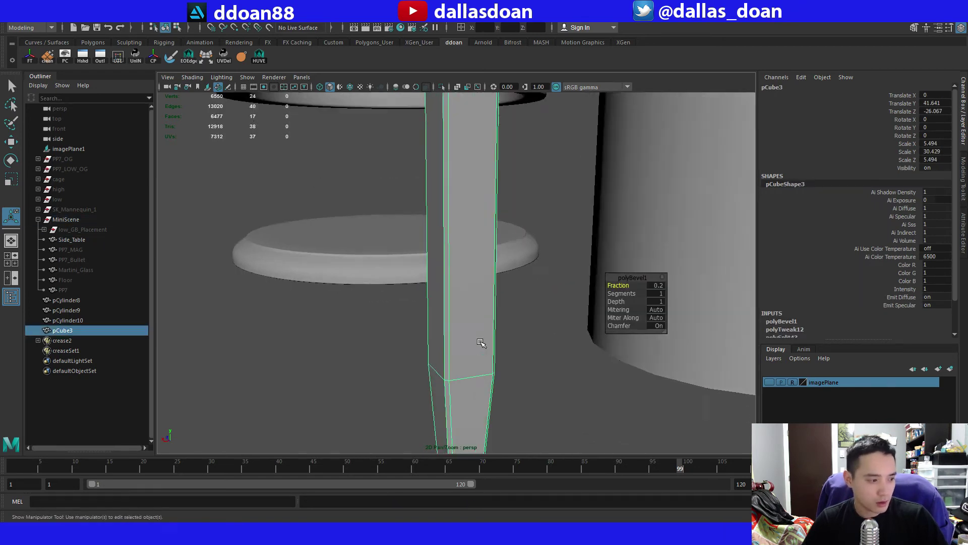
left_click_drag(481, 343, 459, 280, "alt")
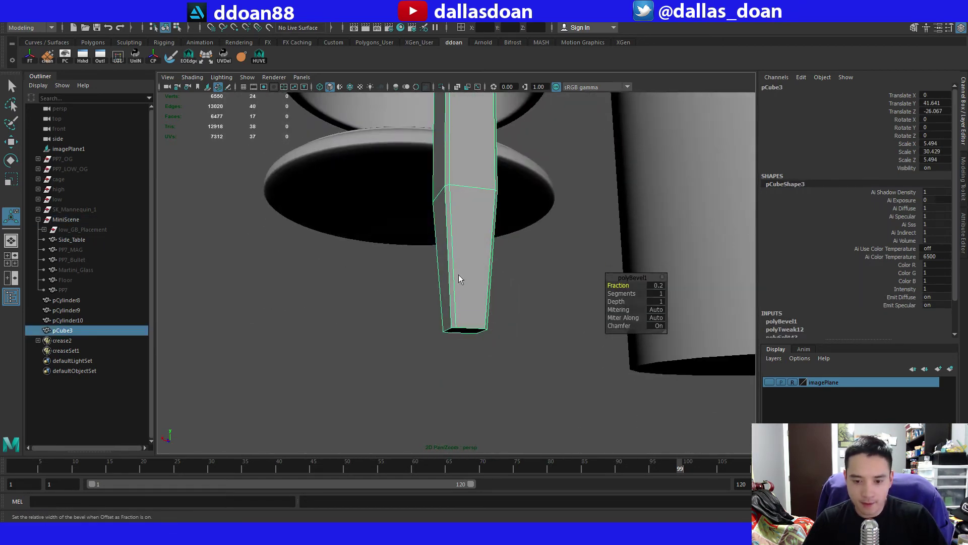
key("F10")
left_click(474, 327)
left_click_drag(474, 326, 483, 351, "alt")
left_click(475, 332, "shift")
left_click(438, 328, "shift")
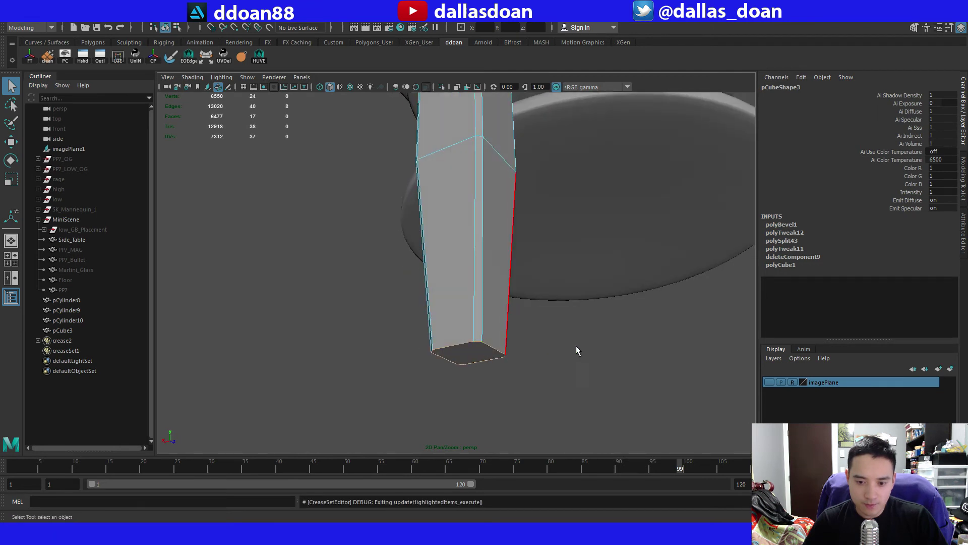
left_click_drag(577, 350, 531, 294, "alt")
key("g")
middle_click_drag(538, 339, 672, 346)
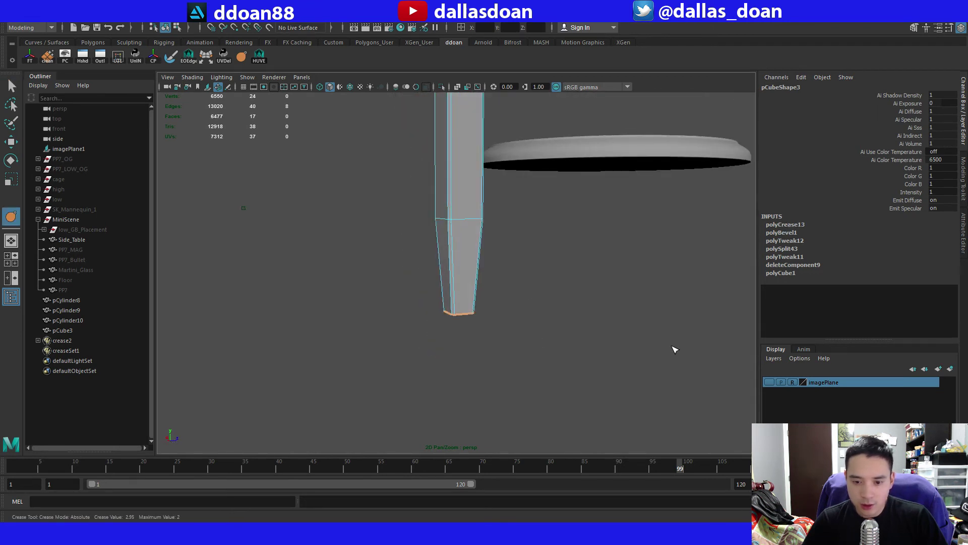
key("3")
right_click_drag(506, 247, 458, 251, "alt")
key("w")
left_click_drag(459, 250, 450, 199, "alt")
key("F8")
Move the edge loop where the leg's taper begins slightly upward, then return to object mode and deselect.
left_click_drag(452, 254, 359, 286, "alt")
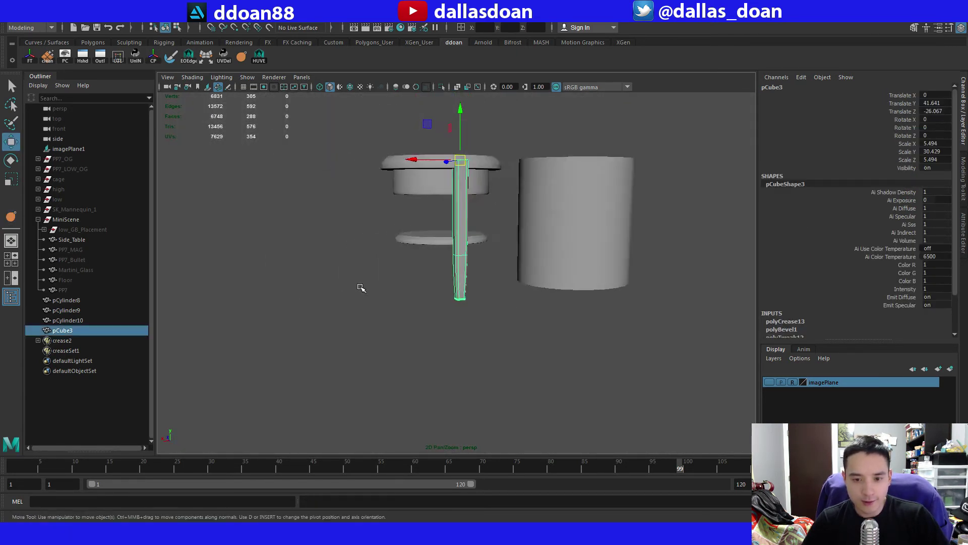
scroll(449, 245, "up", 3)
key("F10")
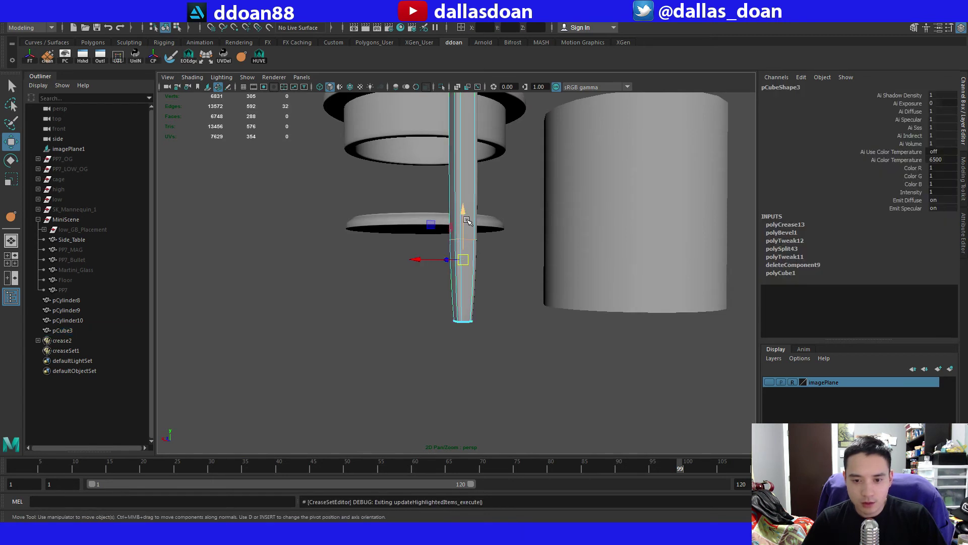
left_click_drag(467, 221, 465, 194)
scroll(494, 241, "down", 4)
scroll(484, 324, "up", 3)
left_click_drag(494, 240, 434, 307, "alt")
key("F8")
left_click(528, 274)
scroll(515, 277, "down", 4)
scroll(431, 292, "up", 3)
Move the leg inward in the top view to Translate Z -22.688 so it sits under the table top's rim.
left_click(453, 284)
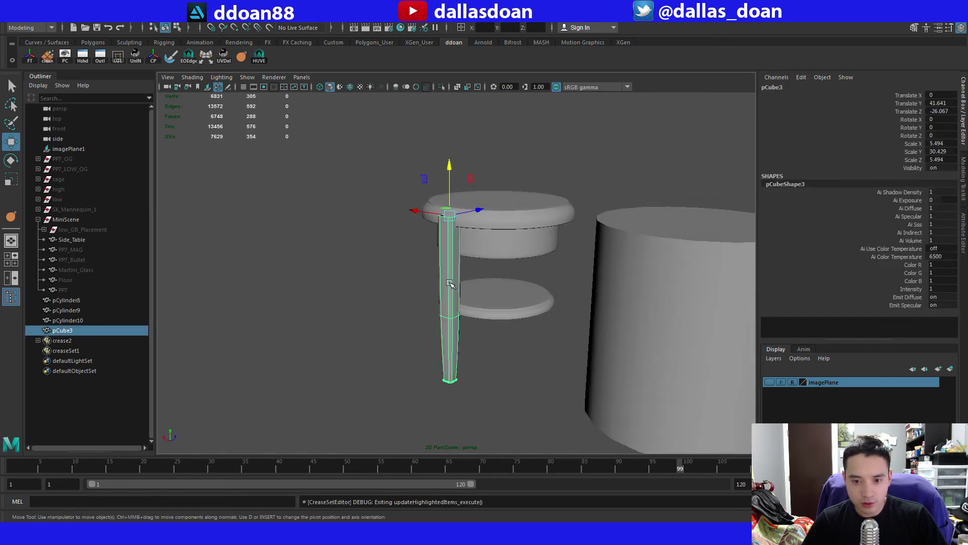
key("f")
scroll(464, 279, "down", 5)
left_click_drag(465, 239, 490, 270, "alt")
key("space")
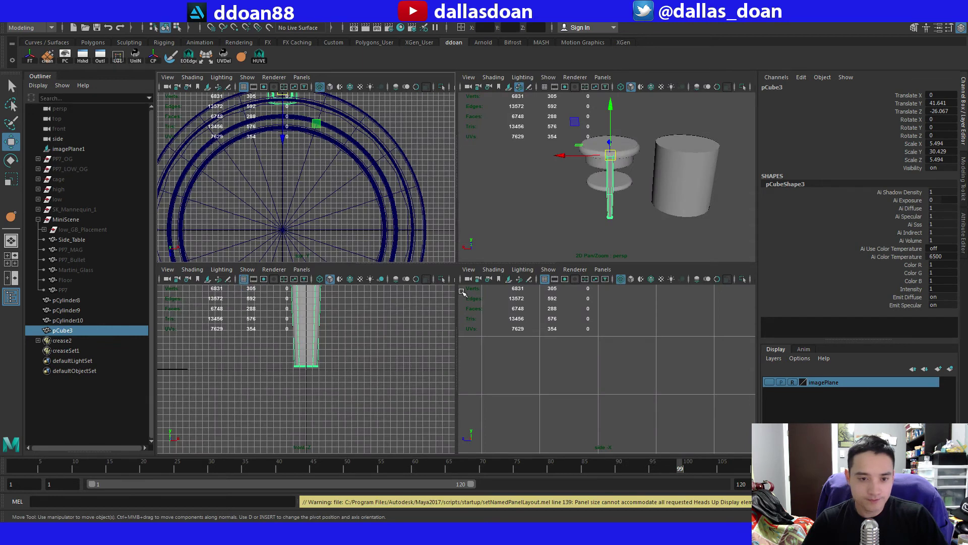
key("space")
key("f")
scroll(467, 298, "down", 6)
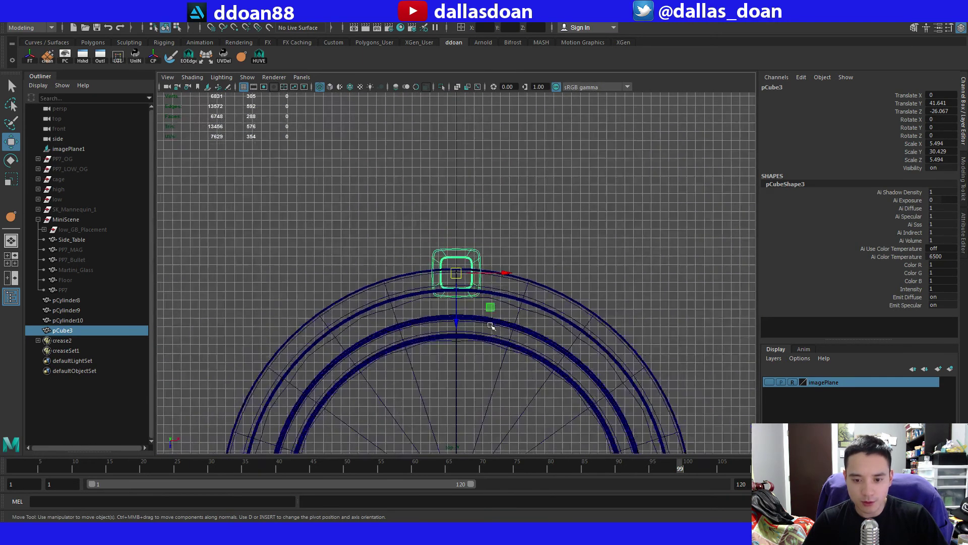
scroll(490, 325, "down", 3)
left_click_drag(454, 247, 457, 265)
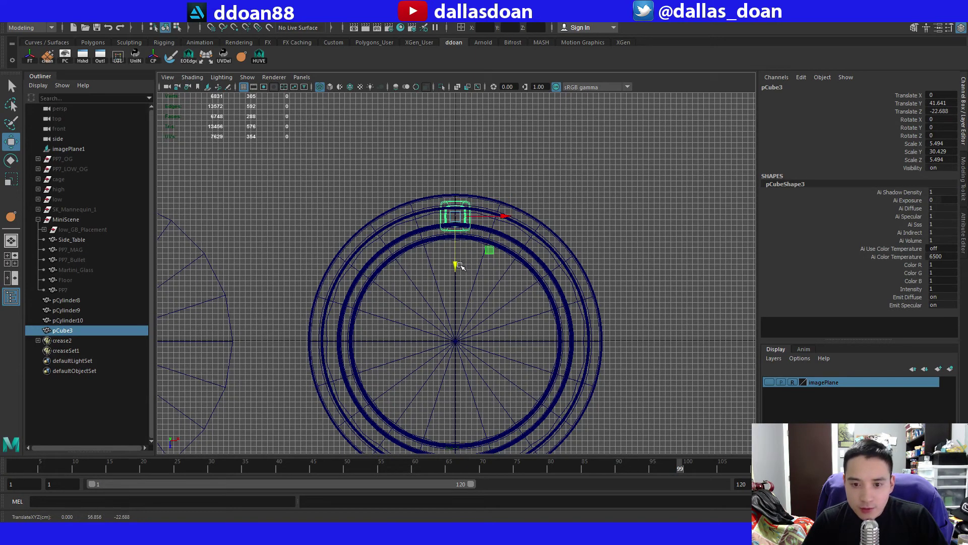
key("space")
left_click_drag(523, 178, 499, 200, "alt")
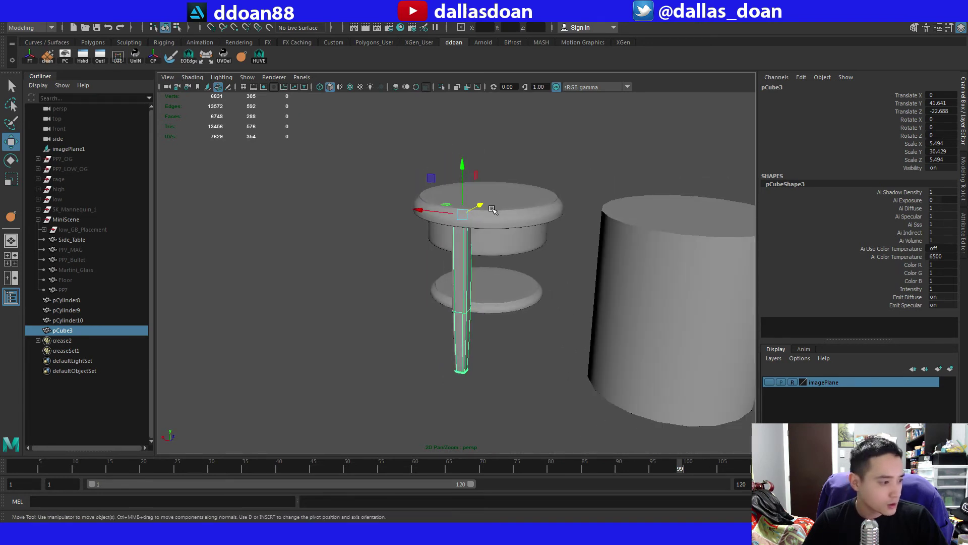
Widen the lower disc evenly in X and Z until its rim reaches the leg.
scroll(493, 209, "up", 3)
left_click(494, 275)
key("f")
key("r")
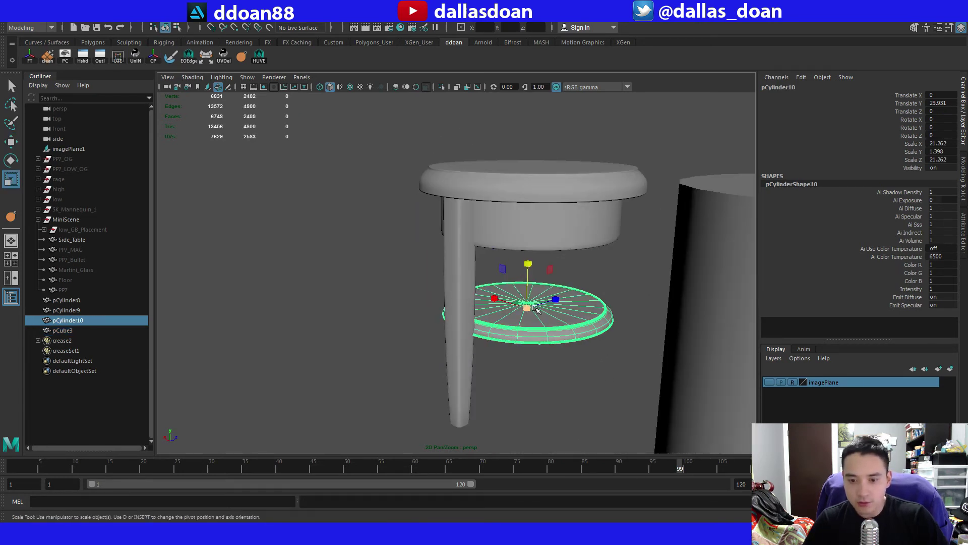
left_click_drag(536, 309, 535, 268, "alt")
left_click(309, 294)
left_click_drag(309, 294, 459, 286, "alt")
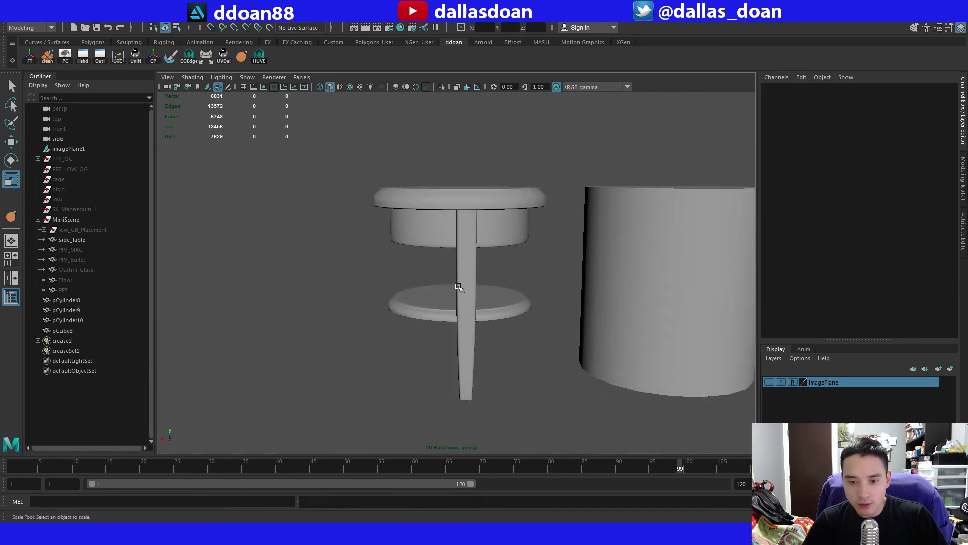
Move the leg's pivot to the center of the table in the top view.
left_click(458, 286)
key("w")
key("space")
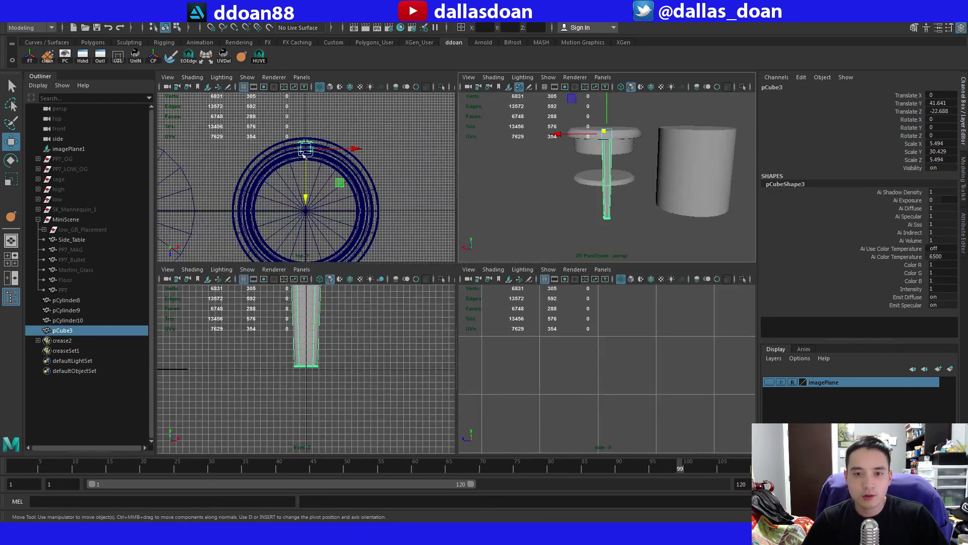
key("space")
scroll(430, 237, "down", 2)
middle_click_drag(430, 237, 426, 176, "alt")
scroll(429, 177, "up", 2)
key("d")
left_click_drag(440, 172, 440, 254)
scroll(481, 297, "down", 1)
middle_click_drag(495, 238, 495, 268, "alt")
Duplicate the leg around the table center with Duplicate Special as 3 instances, each rotated 90 in Y, then deselect.
left_click(29, 21)
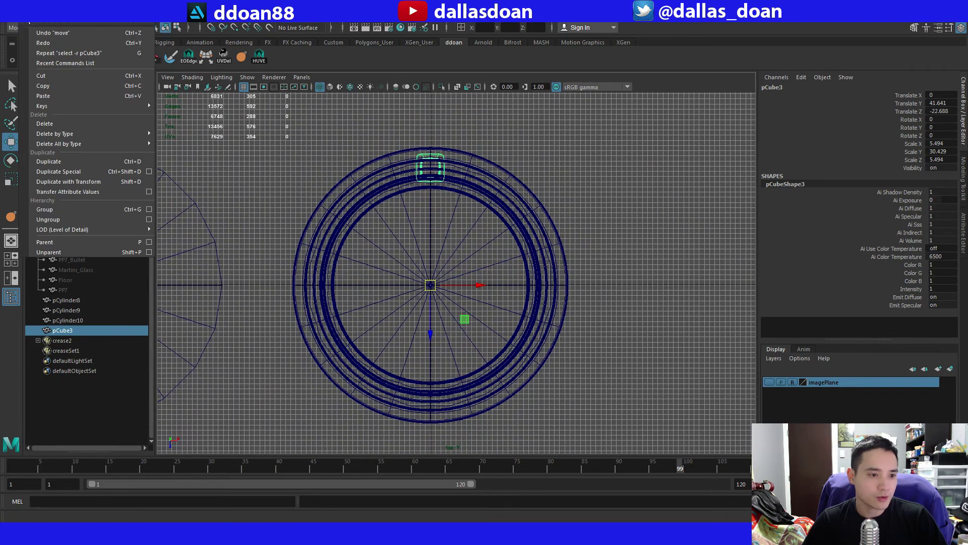
left_click(149, 171)
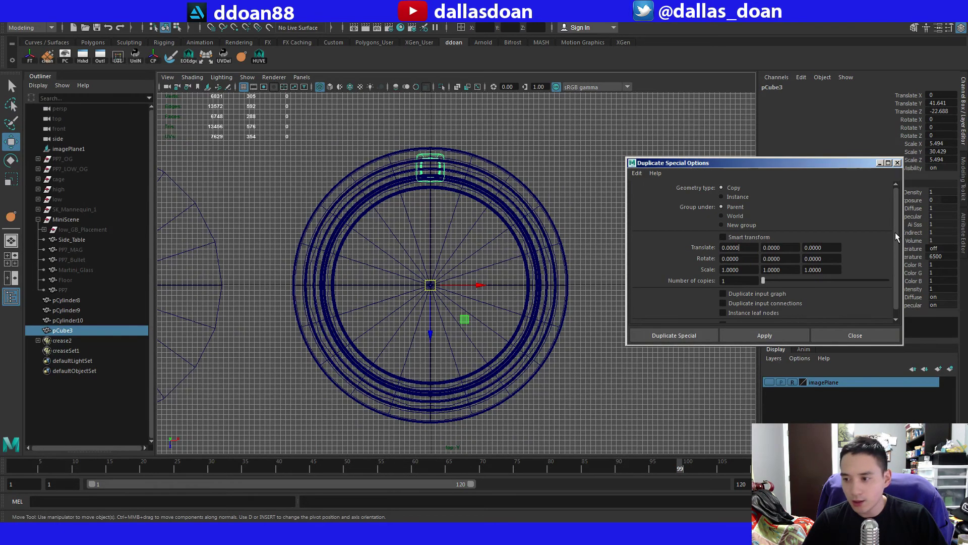
left_click(738, 197)
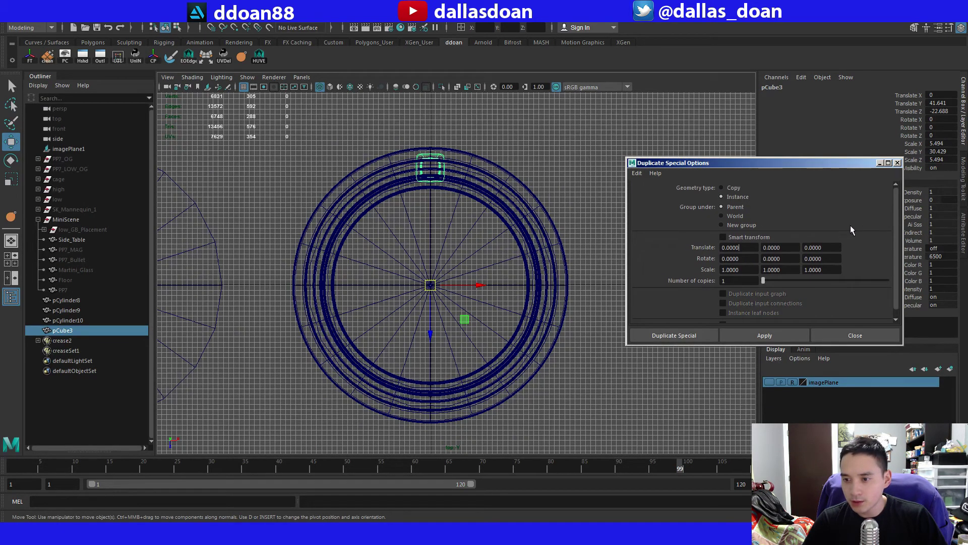
scroll(898, 231, "down", 1)
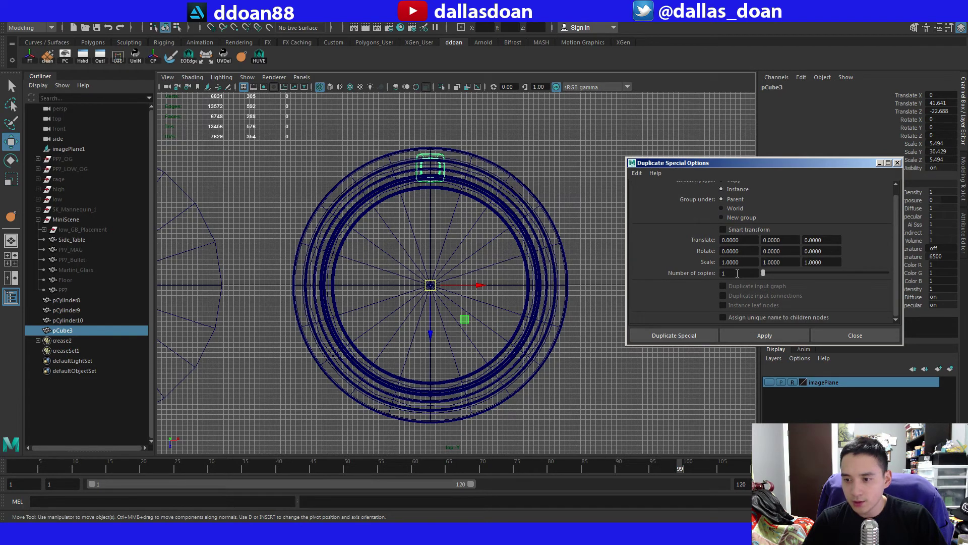
type("3")
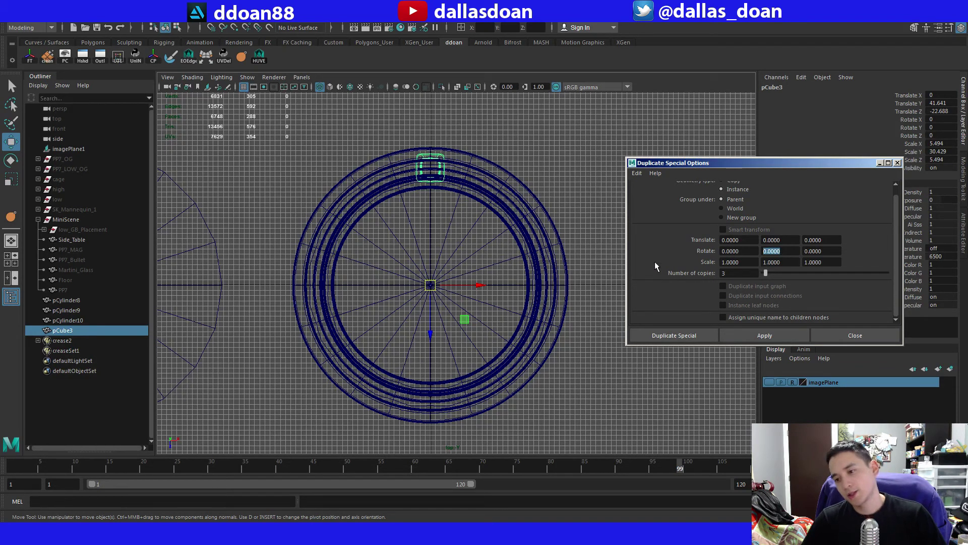
type("90")
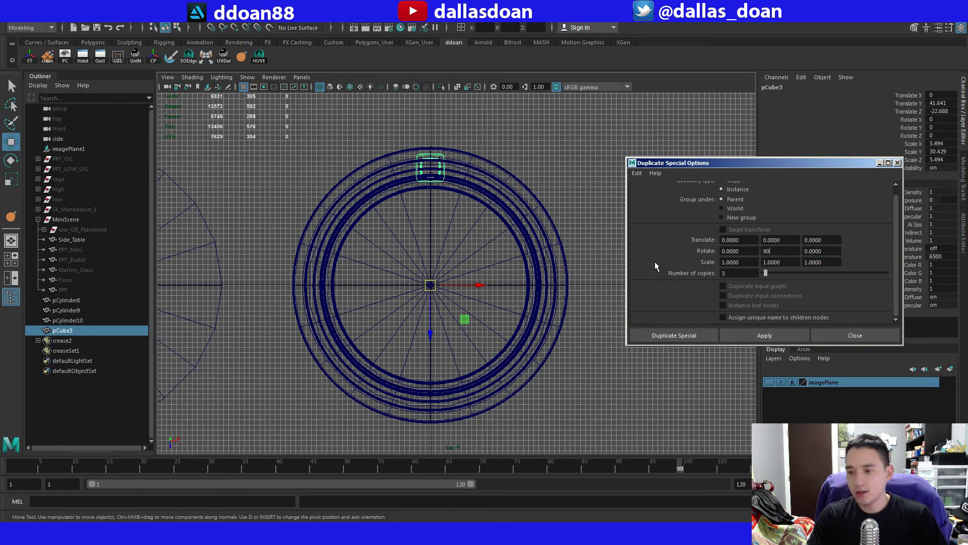
left_click(750, 334)
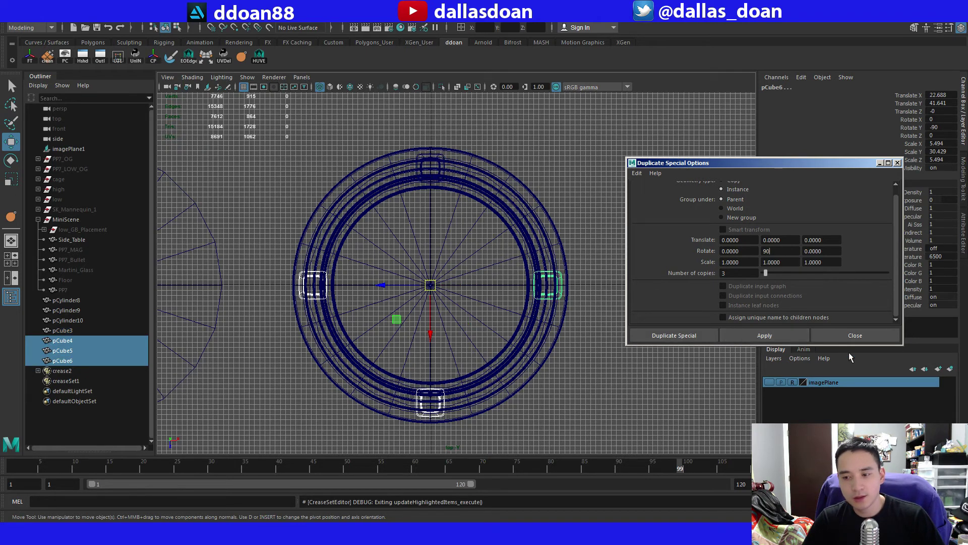
left_click(852, 335)
left_click(621, 217)
key("space")
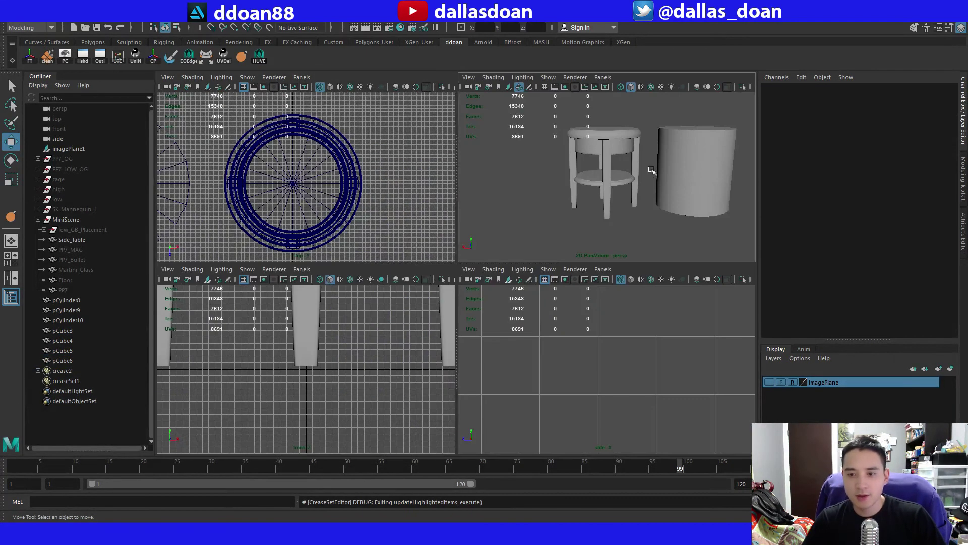
Compare the table's height and proportions with the Side_Table reference cylinder from several angles in the perspective view.
key("space")
left_click_drag(507, 239, 509, 265, "alt")
mouse_move(509, 265)
right_mouse_down("alt")
mouse_move(475, 251)
mouse_move(441, 257)
mouse_move(497, 279)
right_mouse_up("alt")
left_click_drag(497, 279, 510, 262, "alt")
right_click_drag(510, 262, 474, 259, "alt")
left_click_drag(474, 259, 562, 296, "alt")
left_click(559, 237)
scroll(559, 244, "down", 2)
scroll(562, 295, "up", 4)
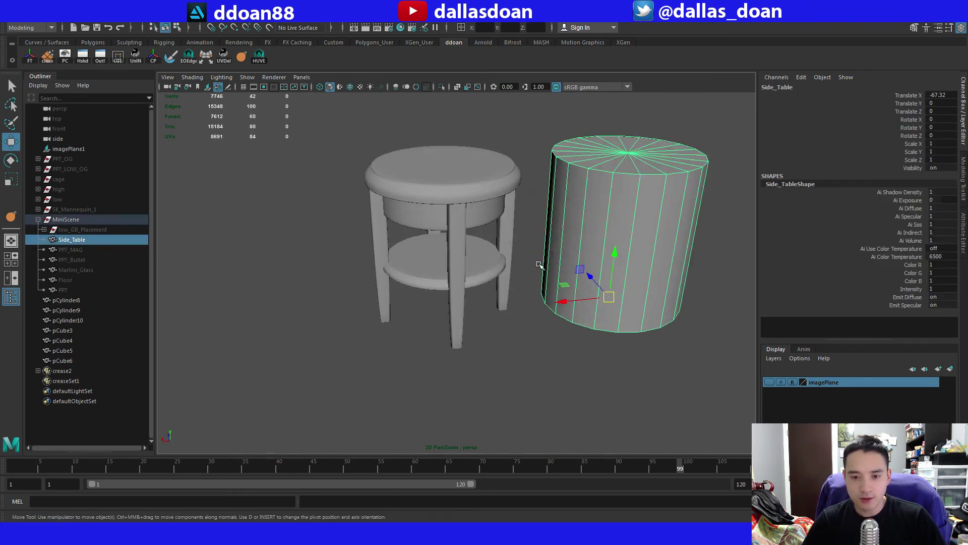
scroll(538, 266, "up", 1)
middle_click_drag(497, 212, 514, 284, "alt")
left_click_drag(514, 283, 504, 262, "alt")
scroll(521, 289, "down", 2)
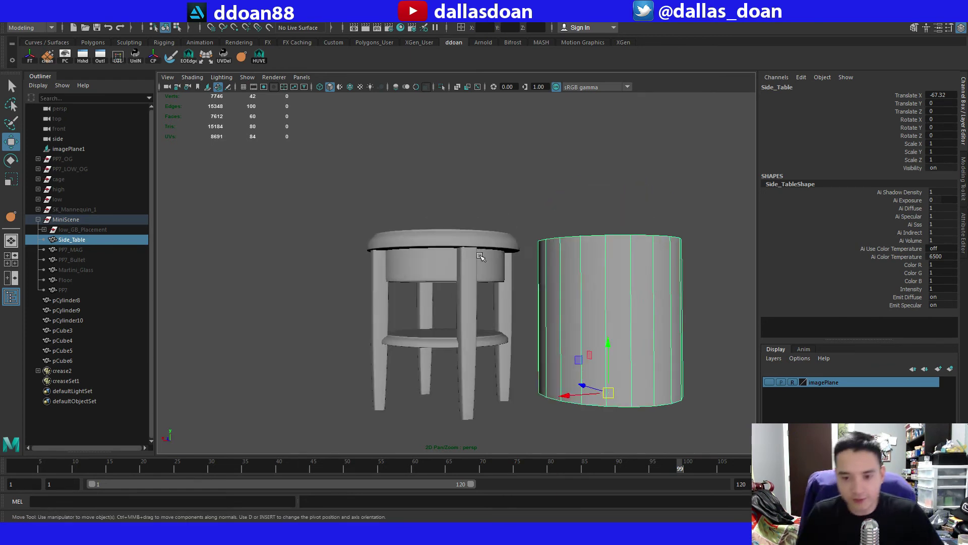
Raise the table top and stretch the top vertices of the instanced legs up to meet it, then return to object mode.
left_click(488, 254)
left_click_drag(450, 202, 459, 124, "alt")
left_click(470, 277)
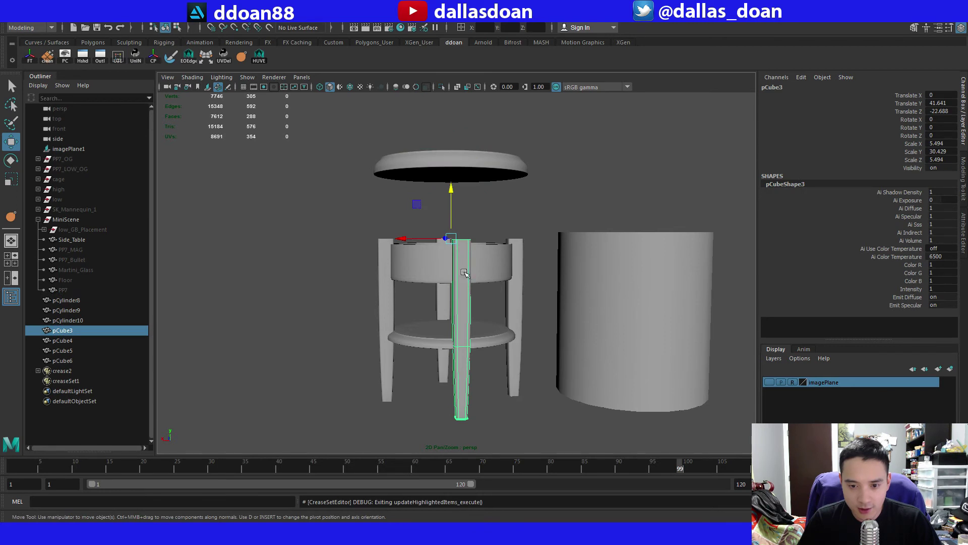
right_click_drag(457, 250, 431, 242)
left_click_drag(411, 219, 492, 243)
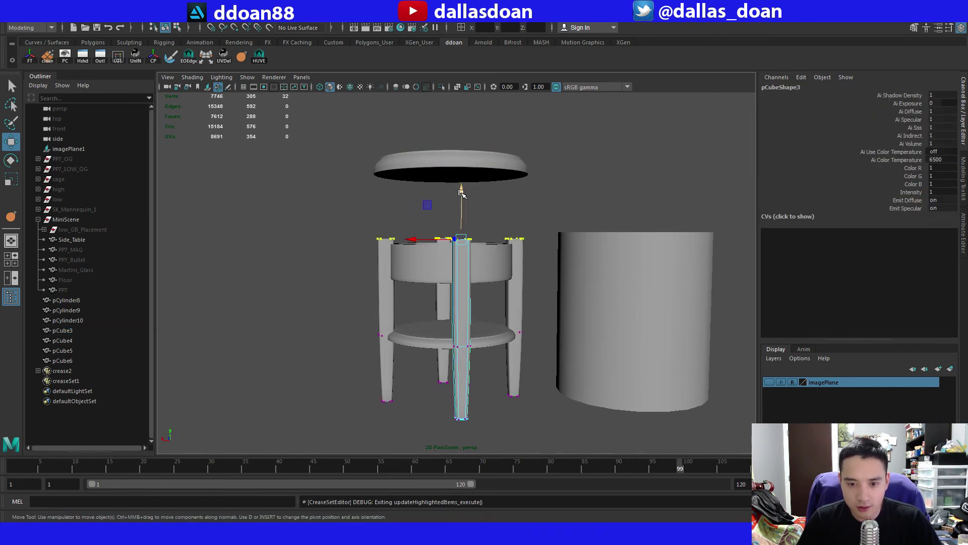
left_click_drag(461, 193, 461, 122)
left_click_drag(492, 234, 499, 249, "alt")
right_click_drag(499, 249, 519, 230)
Move the ring up under the raised table top and raise the lower disc shelf to Translate Y 32.767.
left_click(490, 251)
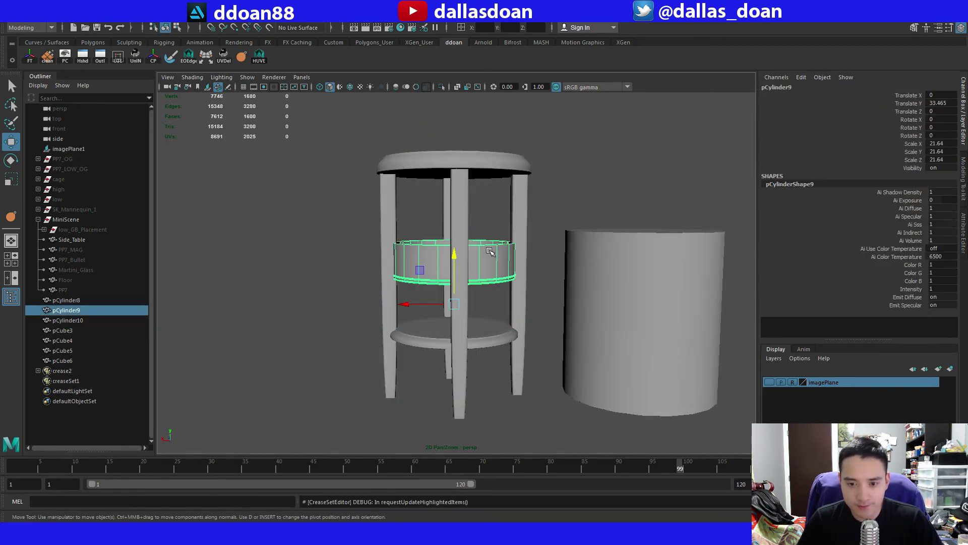
left_click_drag(465, 262, 447, 189)
left_click(479, 337)
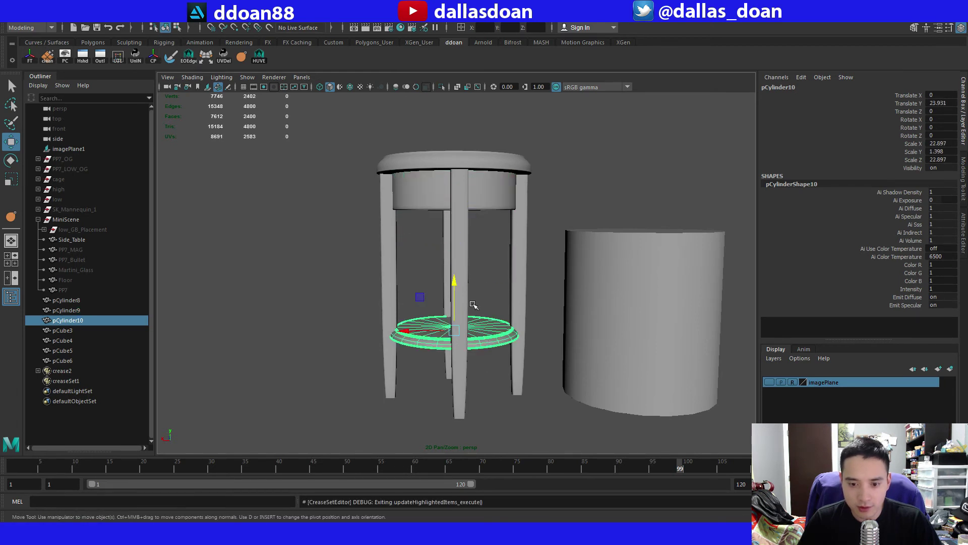
left_click_drag(457, 285, 455, 243)
left_click_drag(494, 287, 524, 293, "alt")
scroll(525, 308, "down", 3)
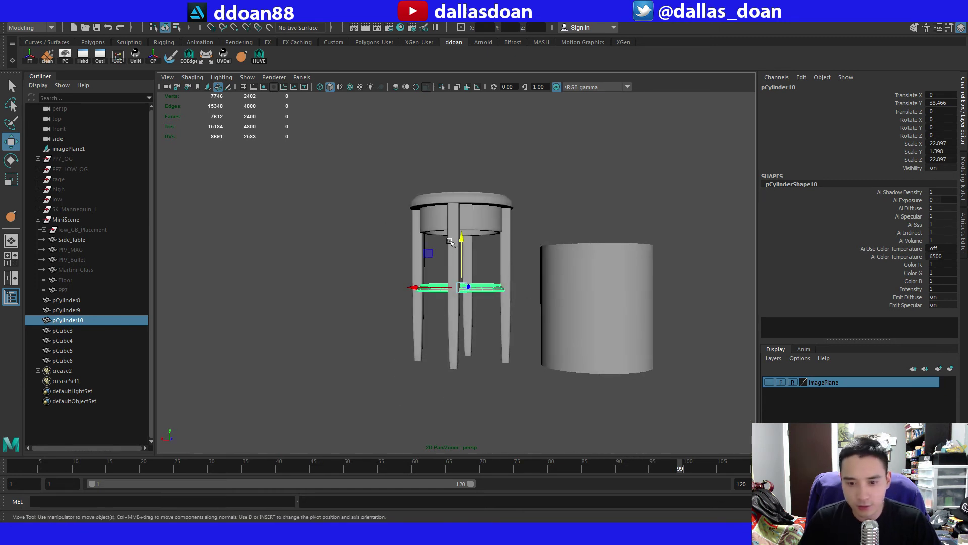
left_click_drag(464, 238, 463, 247)
Examine the legs, shelf and overall proportions of the taller table beside the reference cylinder.
left_click(503, 262)
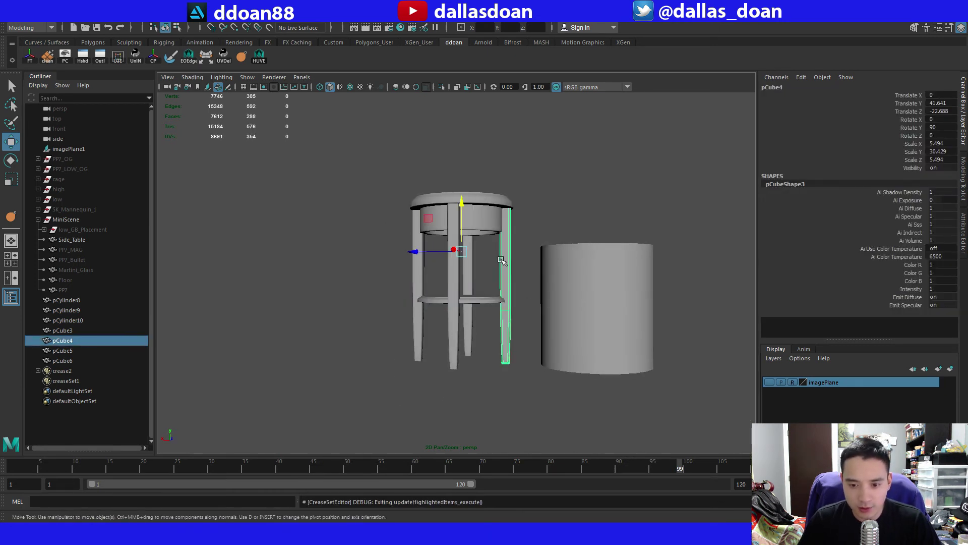
scroll(514, 296, "up", 2)
left_click(452, 285)
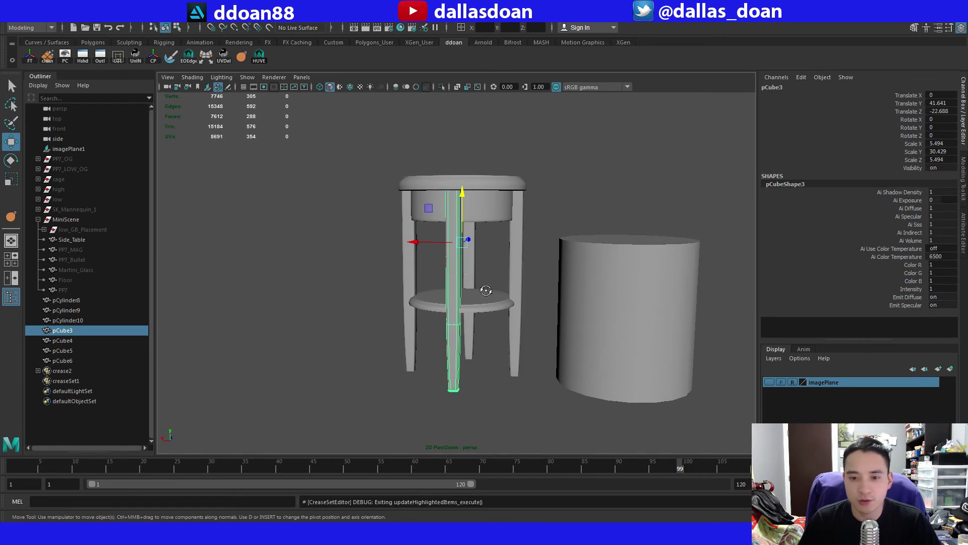
left_click_drag(499, 330, 509, 349, "alt")
left_click(523, 365)
scroll(505, 358, "down", 3)
scroll(483, 352, "up", 5)
scroll(472, 351, "up", 2)
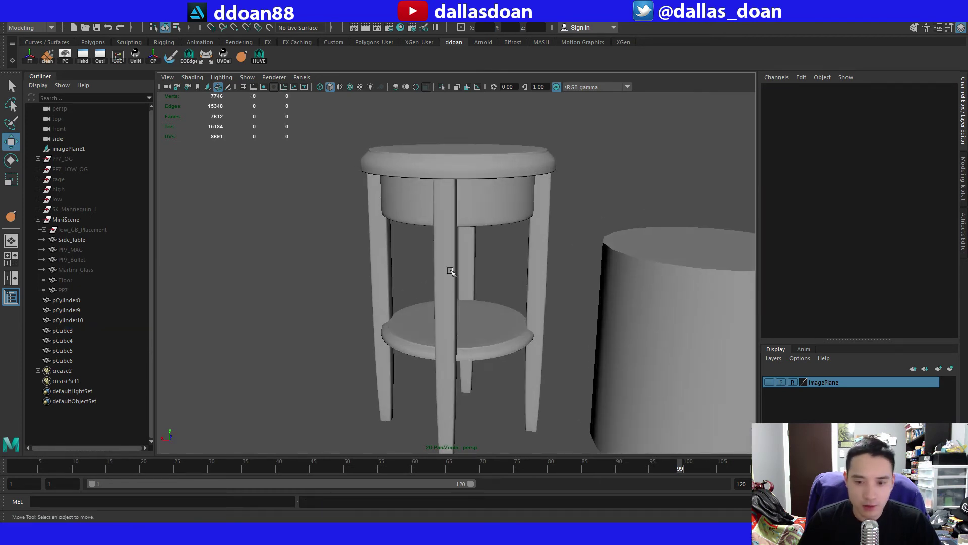
Lower the table top slightly and bring the ring beneath it down to Translate Y 52.046.
left_click(451, 271)
scroll(451, 270, "down", 2)
left_click_drag(453, 269, 462, 248, "alt")
left_click(471, 178)
left_click_drag(460, 135, 461, 151)
left_click(485, 226)
left_click_drag(459, 203, 459, 222)
left_click(426, 307)
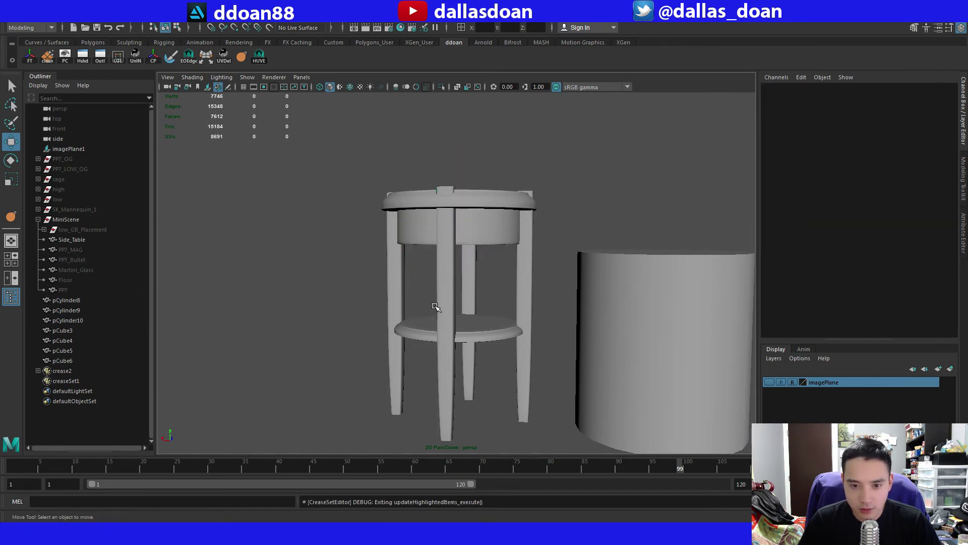
Lower the legs' top vertices to sit beneath the table top, then return to object mode and deselect.
left_click(446, 273)
key("F9")
left_click_drag(445, 138, 447, 156)
left_click_drag(447, 217, 449, 243, "alt")
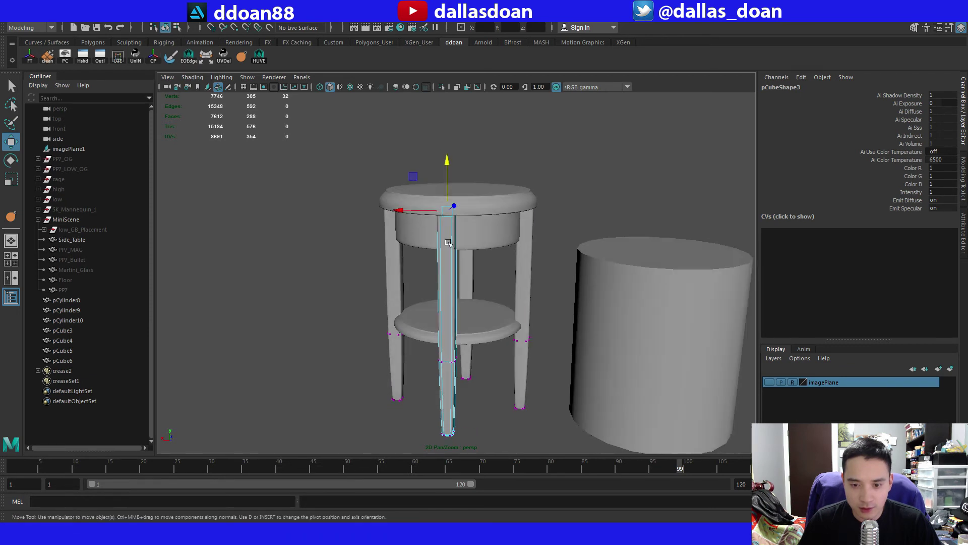
key("F8")
left_click(344, 254)
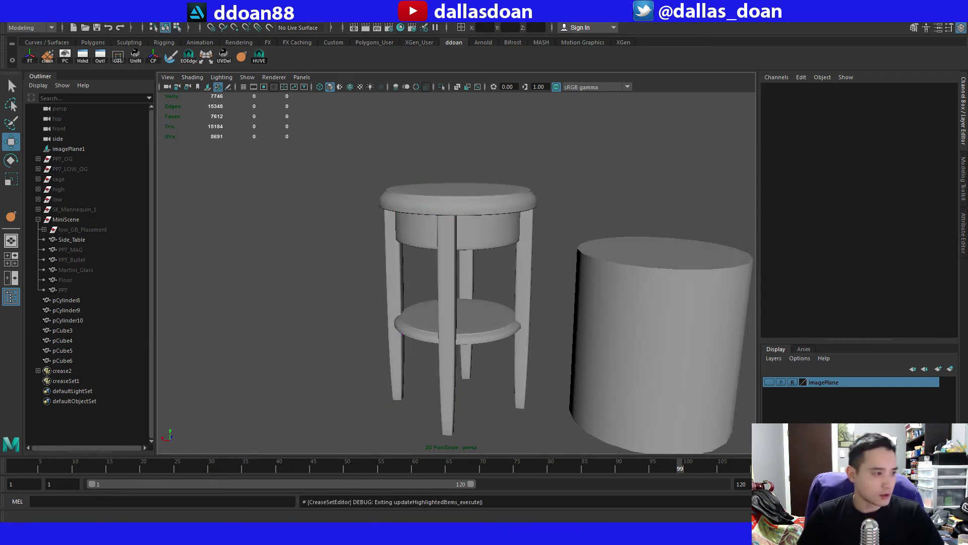
Check the reference photo of the side table and widen the ring under the top to 23.326 in X and Z.
left_click_drag(0, 146, 809, 91)
left_click(367, 255)
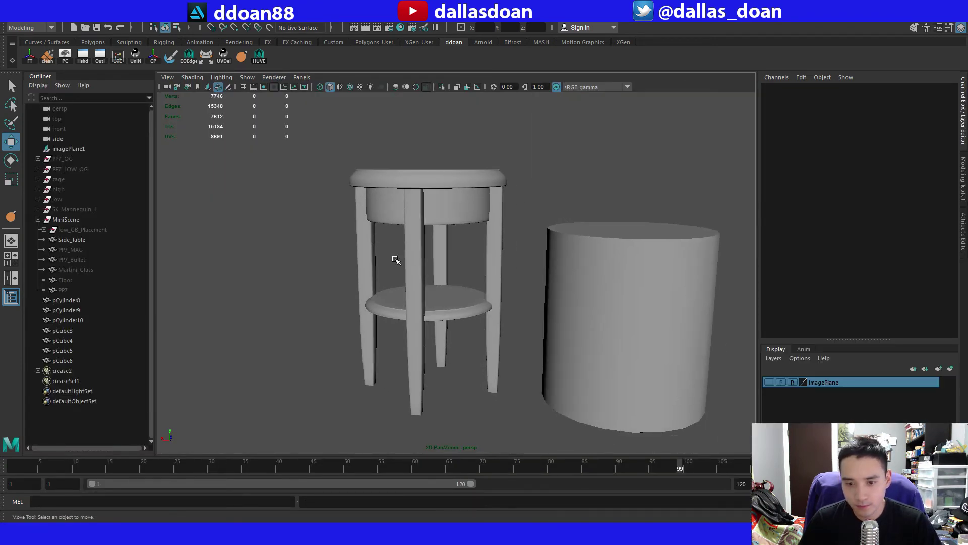
key("alt+Tab")
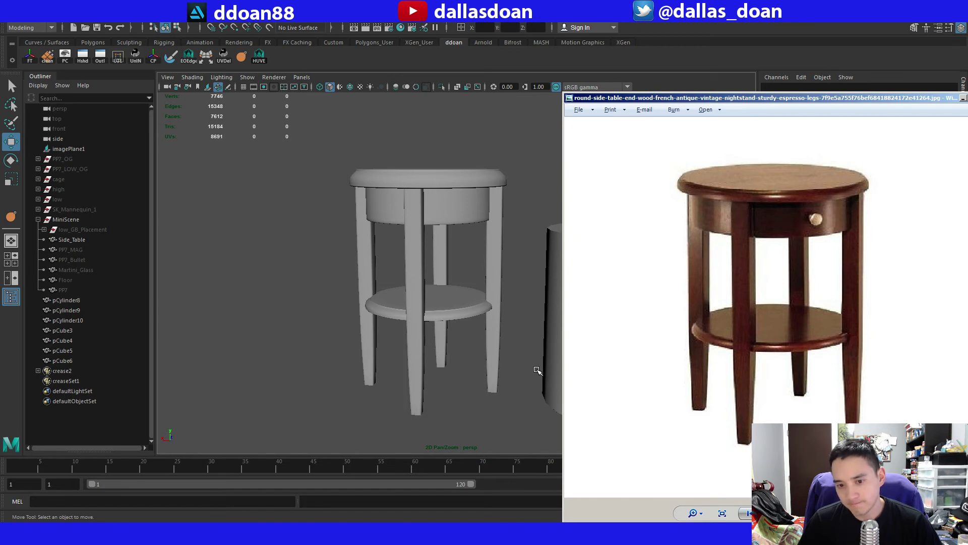
left_click(493, 340)
left_click(457, 225)
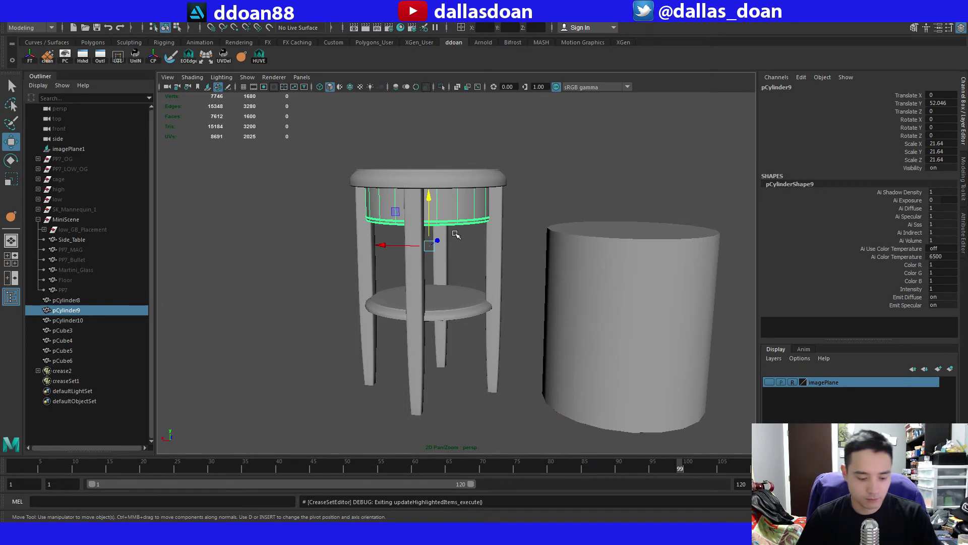
key("r")
left_click_drag(432, 154, 432, 152, "ctrl")
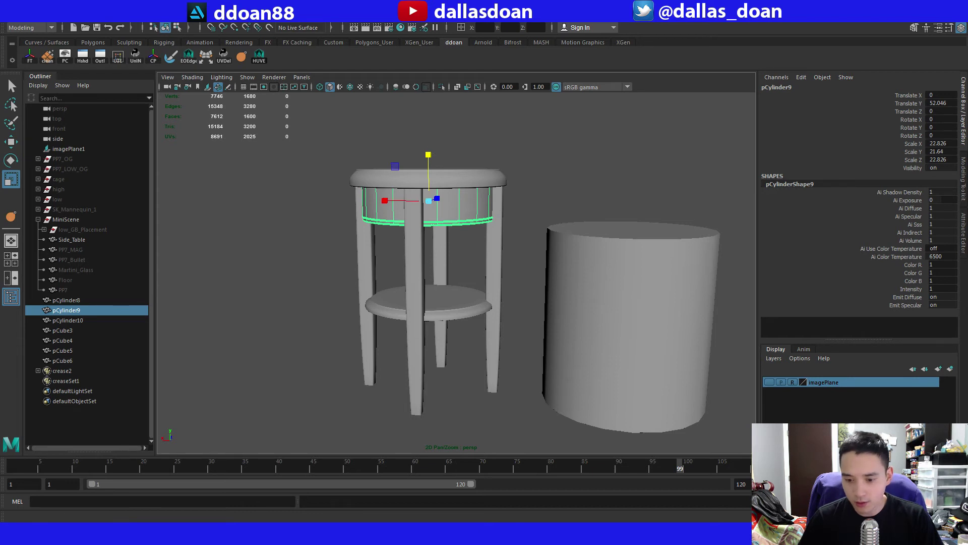
key("alt+Tab")
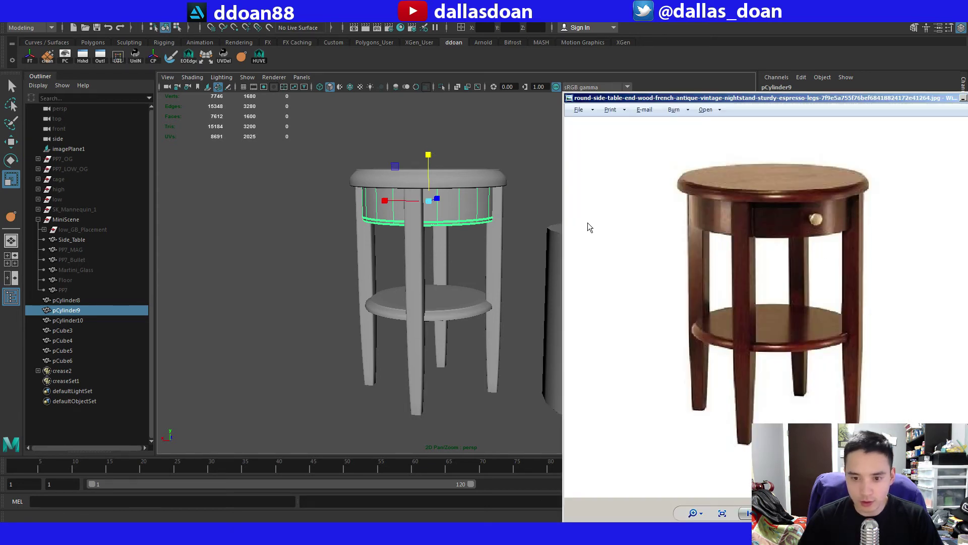
left_click_drag(432, 157, 429, 154, "ctrl")
left_click(534, 145)
left_click_drag(530, 168, 506, 172, "alt")
Compare with the reference photo again and widen the lower disc shelf to about 23.654 in X and Z.
key("alt+Tab")
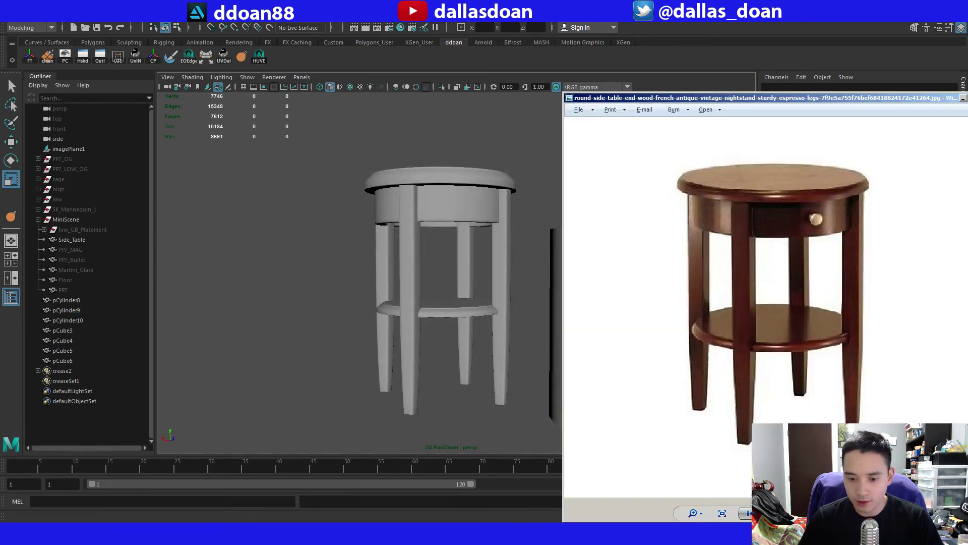
key("alt+Tab")
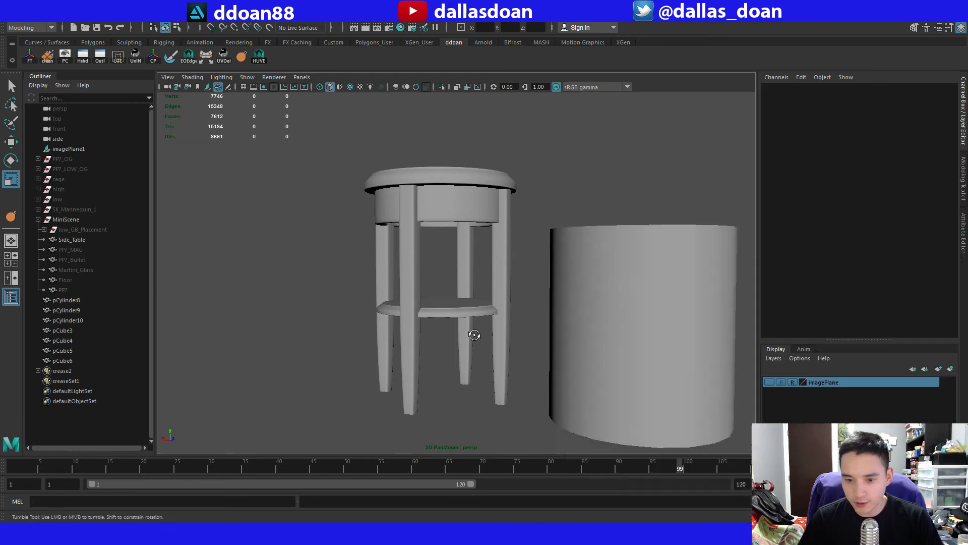
left_click(469, 312)
left_click_drag(434, 258, 435, 257, "ctrl")
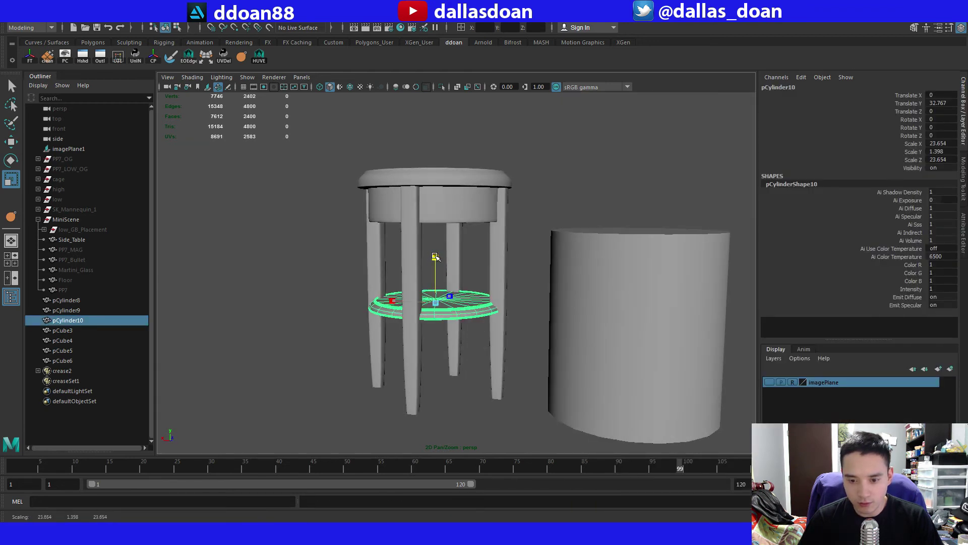
left_click(540, 212)
left_click_drag(540, 212, 494, 252, "alt")
scroll(527, 290, "down", 3)
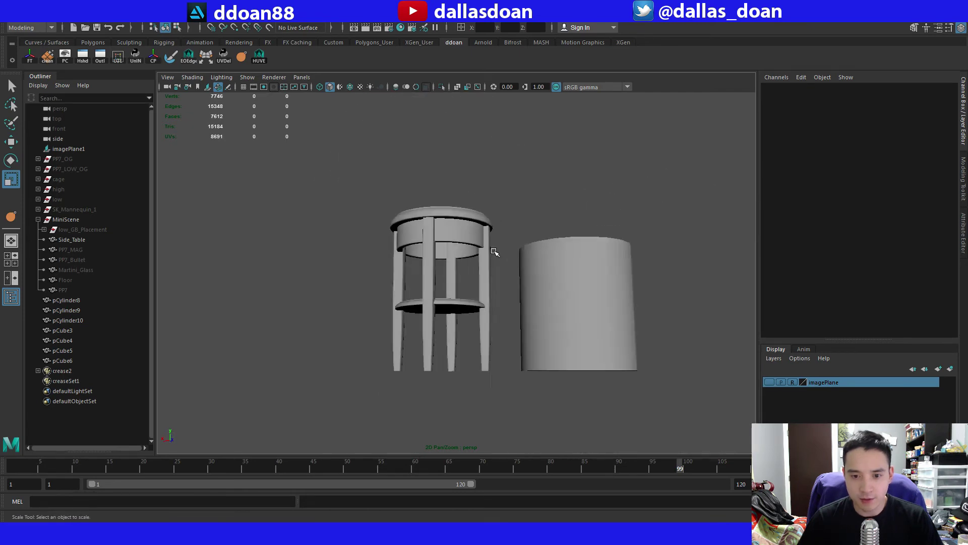
Select the loop of inner wall faces on the ring and scale it inward in X and Z to nearly close the central opening.
scroll(494, 251, "up", 3)
left_click(493, 264)
scroll(504, 255, "up", 5)
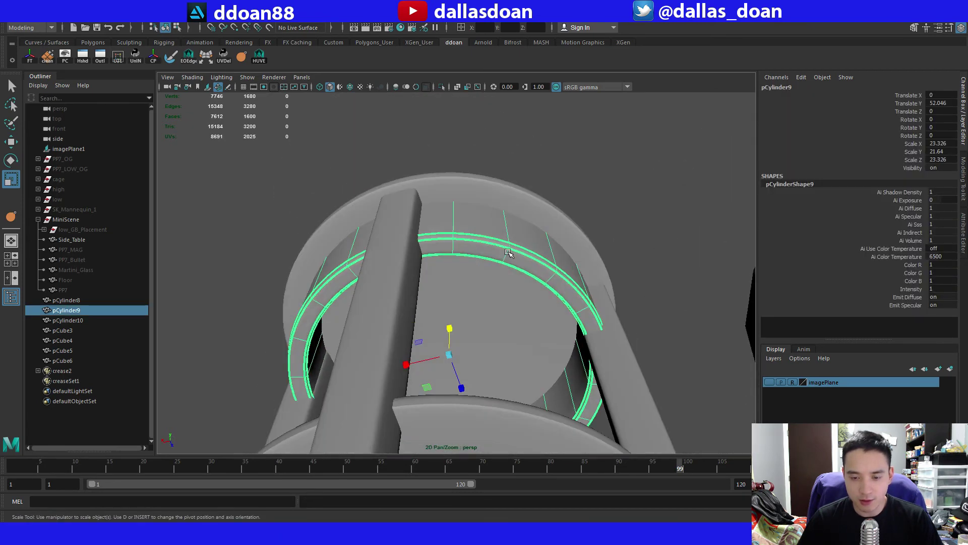
scroll(509, 252, "up", 8)
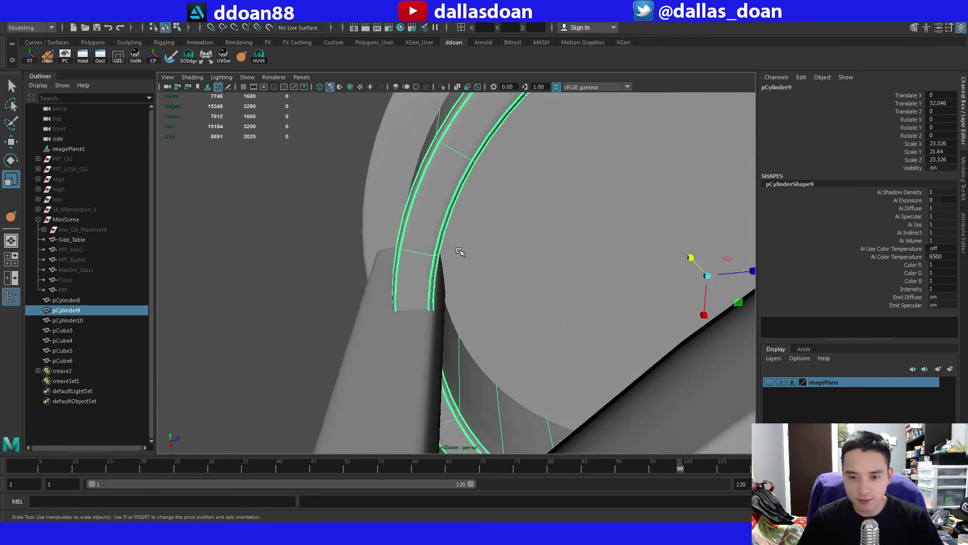
left_click_drag(460, 251, 525, 208, "alt")
key("F11")
left_click(369, 201)
double_click(377, 218, "shift")
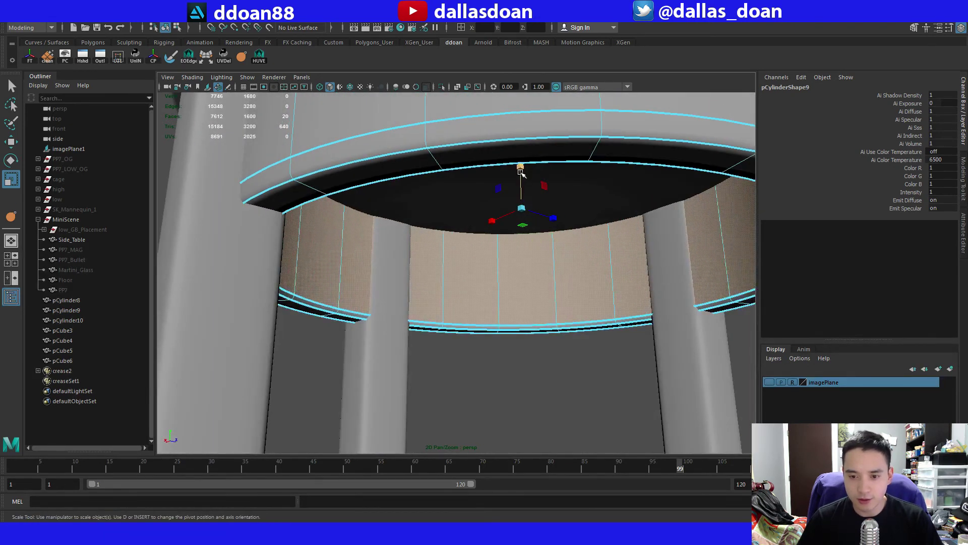
left_click_drag(521, 169, 533, 213, "ctrl")
left_click_drag(575, 303, 549, 296, "alt")
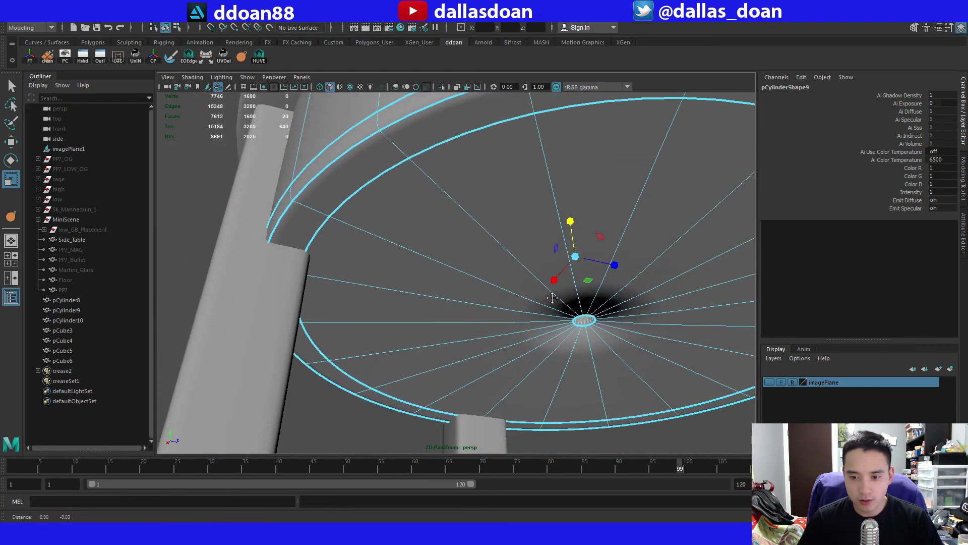
middle_click_drag(549, 296, 472, 261, "alt")
left_click_drag(472, 261, 450, 275, "alt")
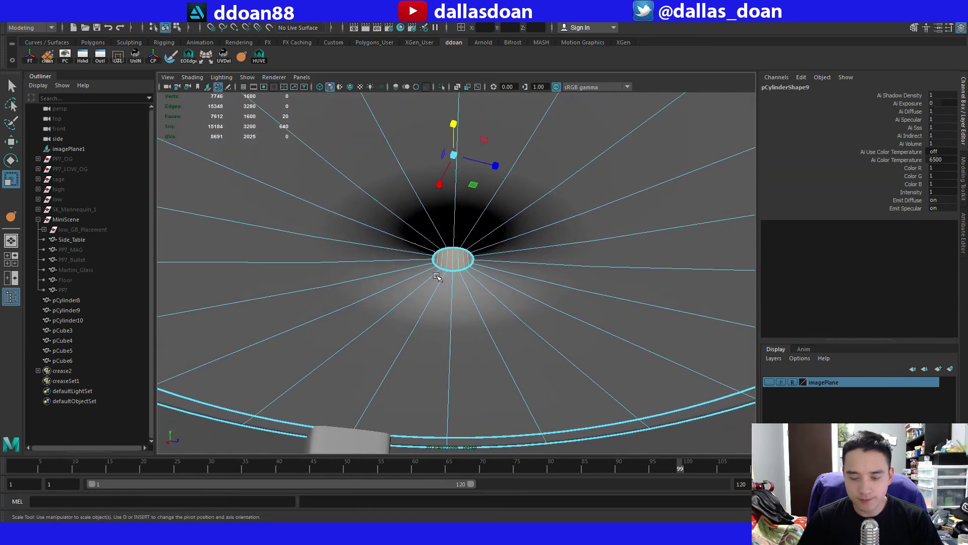
Isolate the ring under the table top and delete the loop of inner wall faces around its nearly closed central opening.
key("F8")
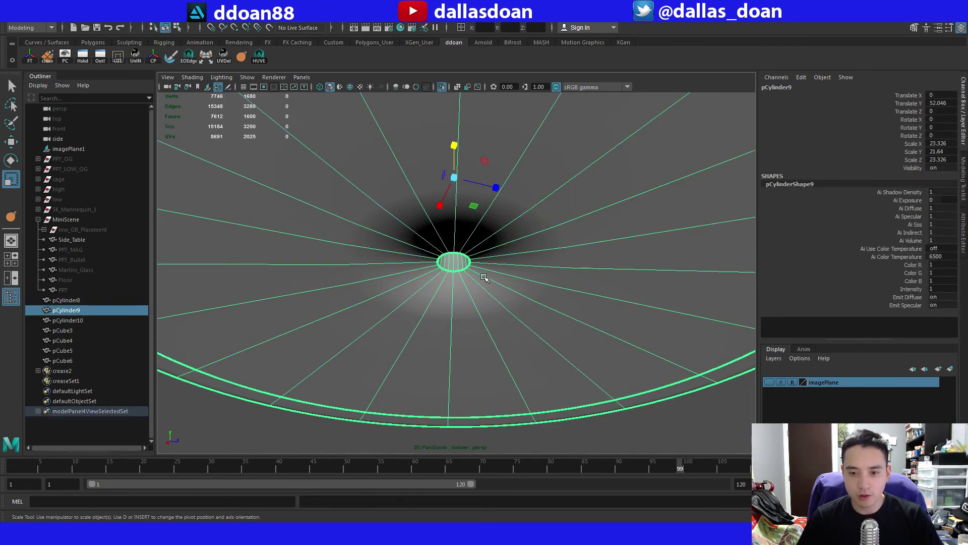
key("ctrl+1")
scroll(491, 279, "down", 1)
left_click_drag(490, 279, 500, 353, "alt")
middle_click_drag(500, 353, 503, 407, "alt")
left_click_drag(482, 274, 487, 251, "alt")
key("F9")
key("F11")
key("Delete")
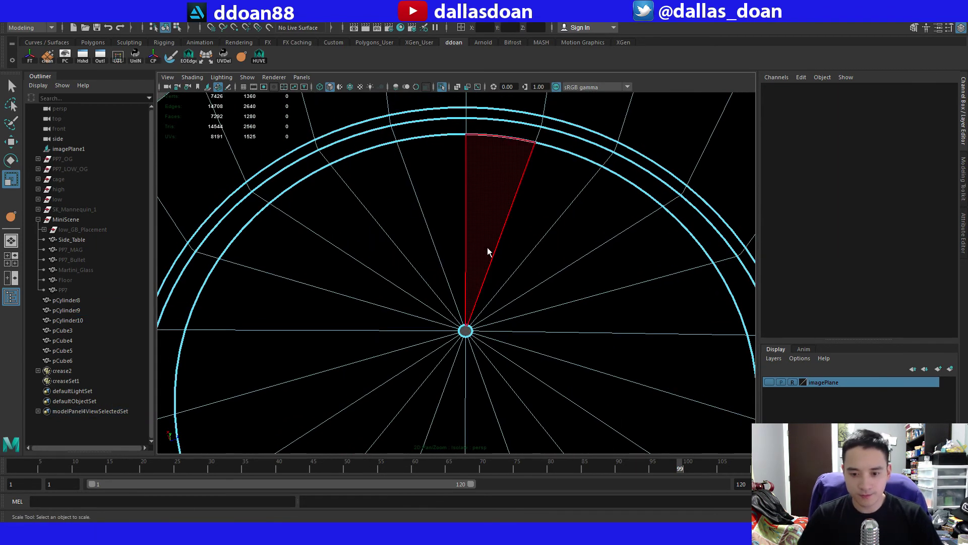
Merge the vertices around the ring's central opening into one point, delete the ring's history and exit isolation.
key("F9")
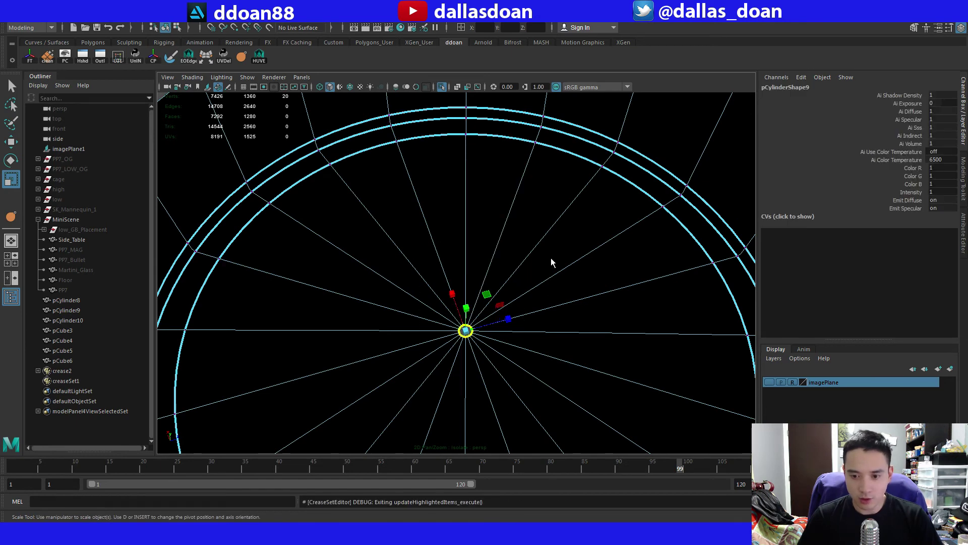
right_click_drag(551, 262, 474, 302, "shift")
key("w")
left_click_drag(497, 322, 498, 227, "alt")
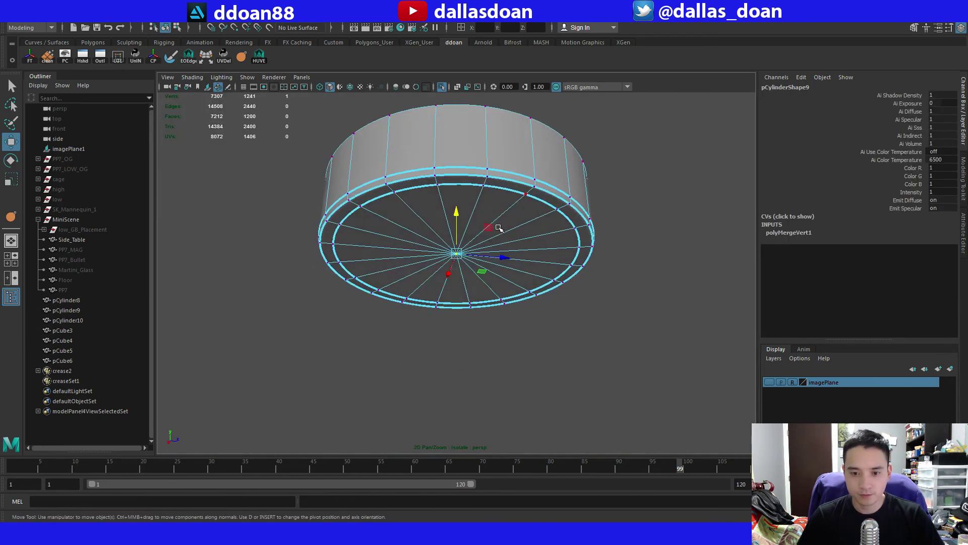
key("F8")
key("alt+shift+d")
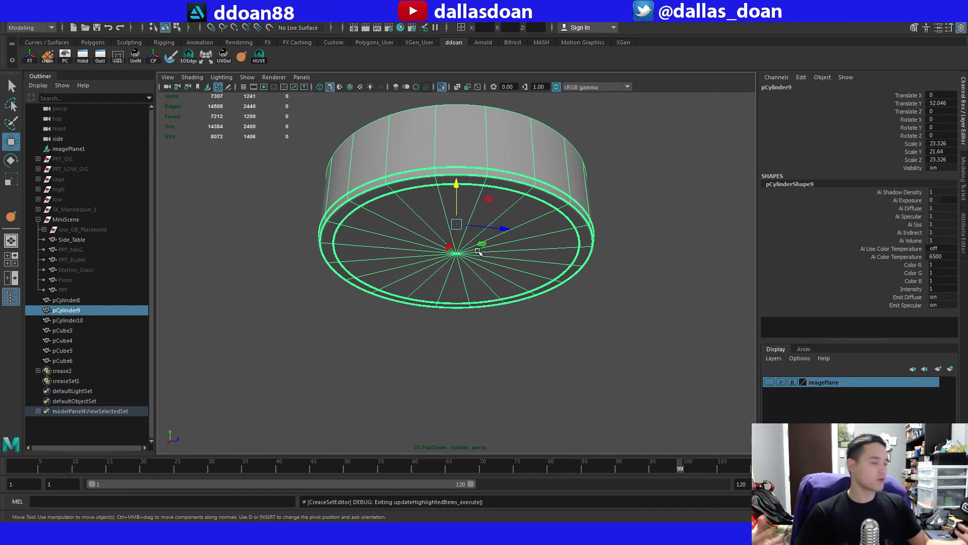
left_click_drag(492, 252, 536, 302, "alt")
key("ctrl+1")
Inspect the drawer ring and the lower disc shelf on the full table from above and below.
scroll(491, 227, "down", 5)
scroll(532, 317, "up", 5)
middle_click_drag(497, 303, 523, 288, "alt")
left_click(600, 186)
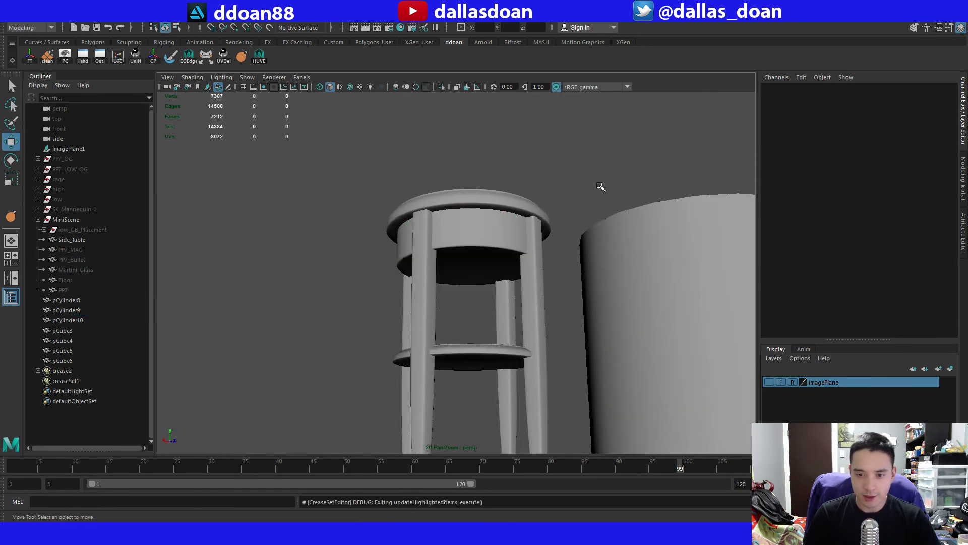
left_click_drag(555, 343, 549, 313, "alt")
left_click(504, 241)
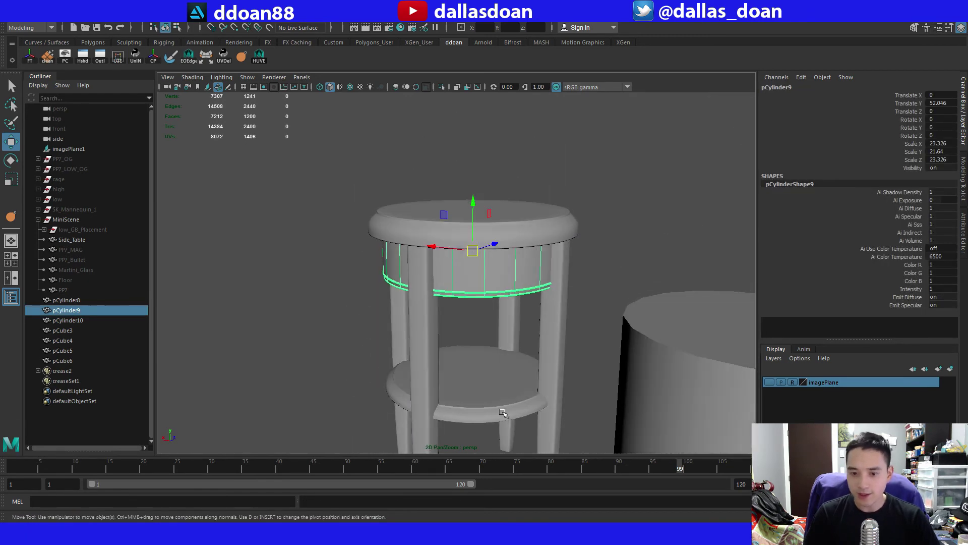
left_click(505, 413)
key("f")
left_click_drag(480, 400, 530, 340, "alt")
scroll(530, 339, "down", 3)
left_click_drag(470, 371, 483, 341, "alt")
left_click(510, 386)
scroll(477, 379, "down", 4)
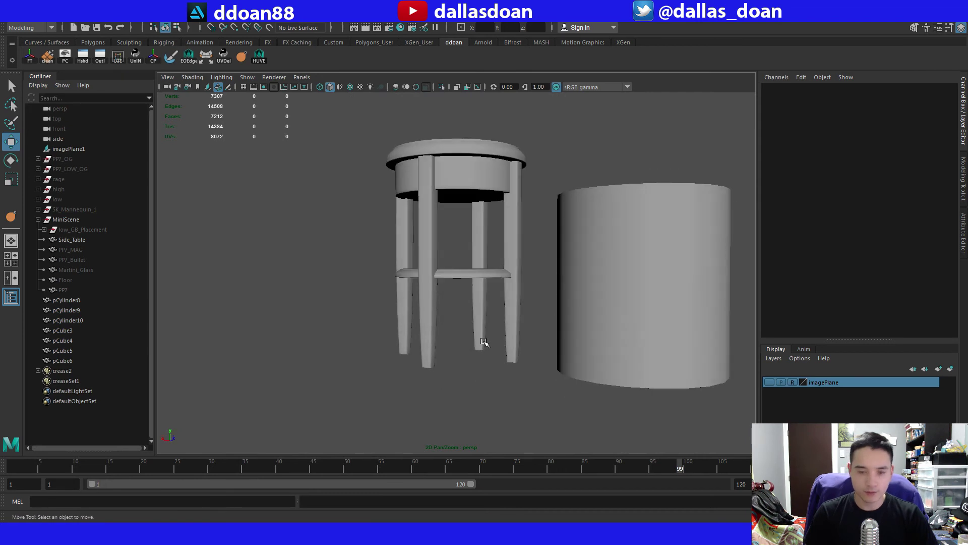
Compare the table's overall proportions, legs and shelf height with the reference photo from matching angles.
left_click(619, 533)
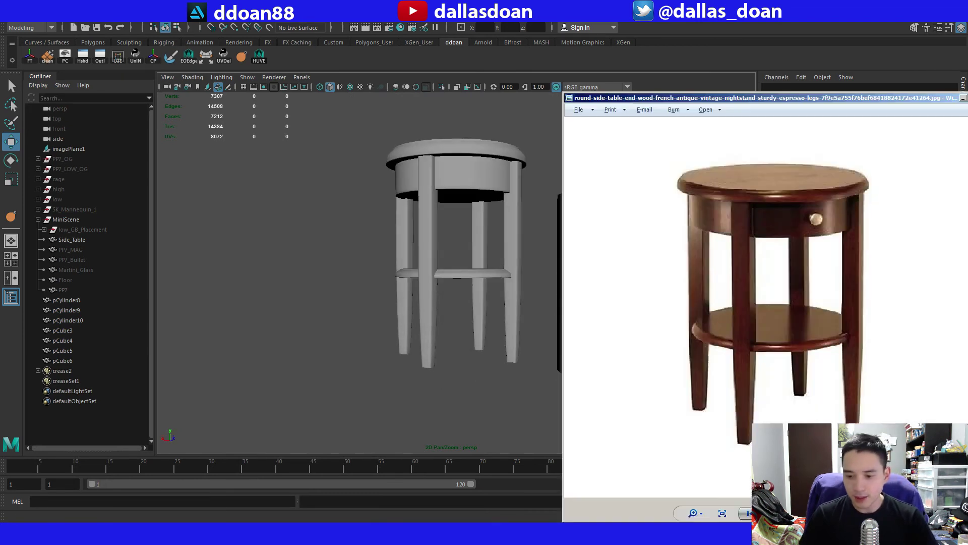
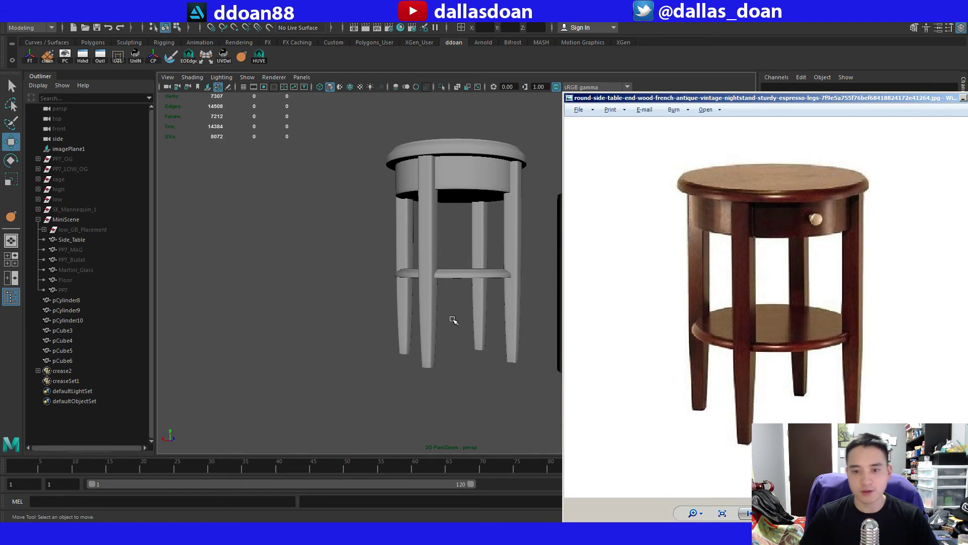
left_click(437, 309)
mouse_move(437, 309)
left_mouse_down("alt")
mouse_move(454, 283)
mouse_move(446, 305)
mouse_move(469, 305)
mouse_move(443, 306)
mouse_move(451, 312)
left_mouse_up("alt")
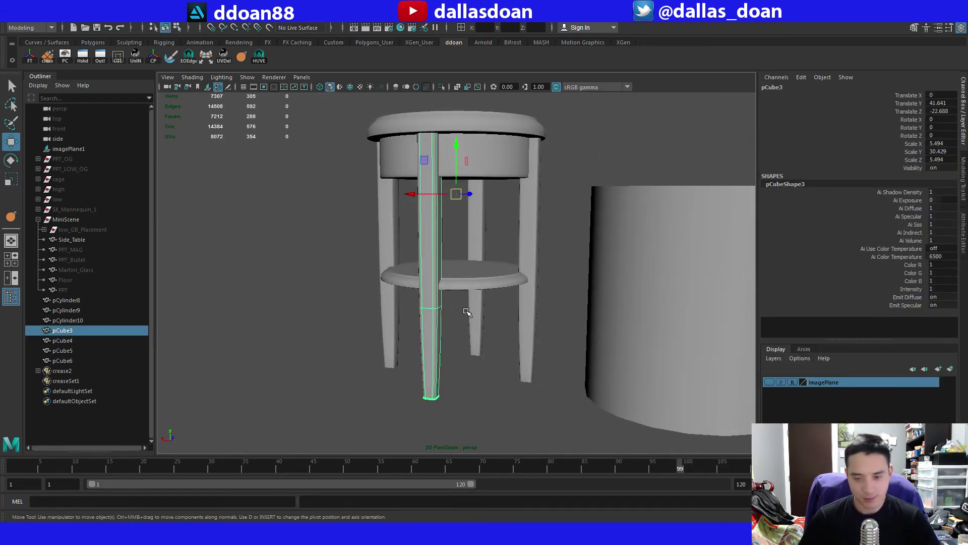
scroll(466, 312, "down", 3)
key("alt+Tab")
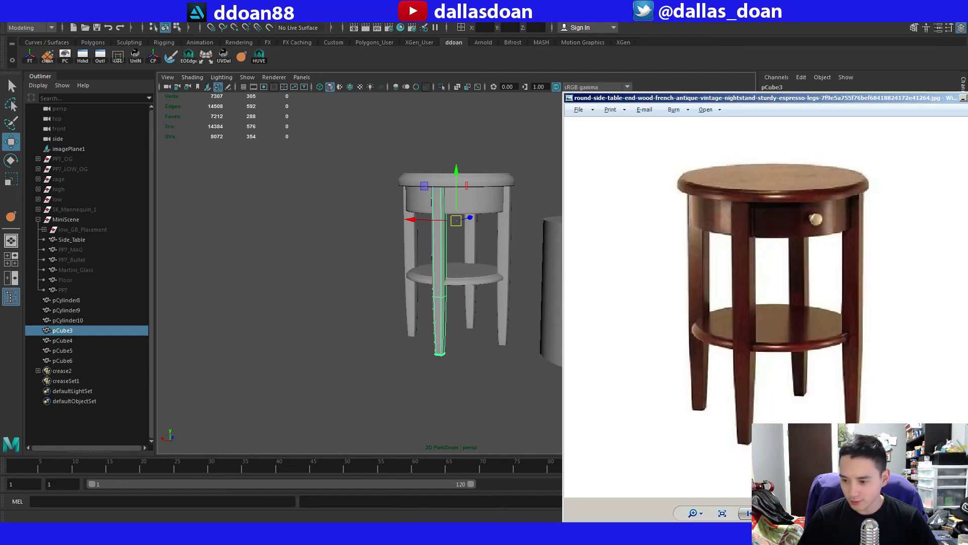
left_click(460, 298)
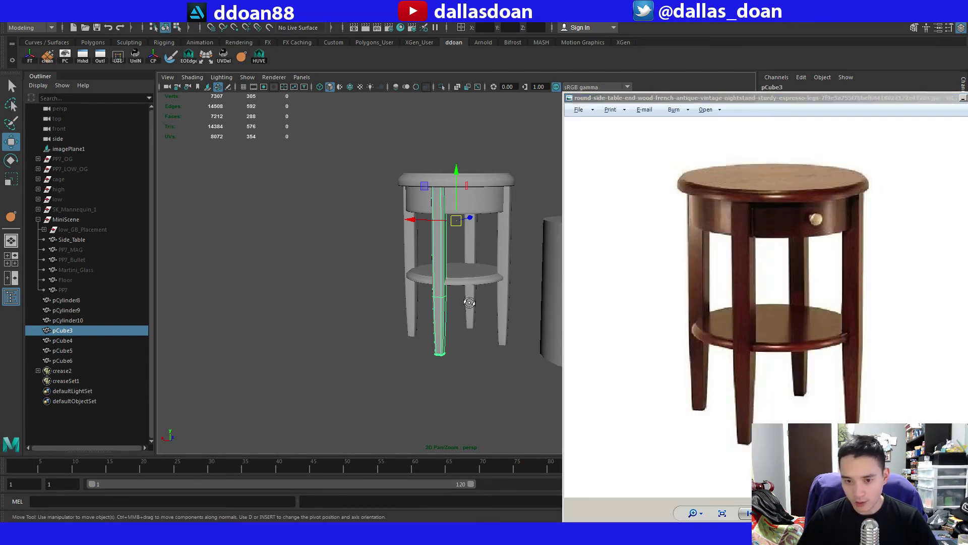
scroll(460, 302, "up", 4)
left_click(469, 267)
left_click_drag(469, 267, 509, 244, "alt")
left_click(468, 230)
scroll(468, 229, "down", 3)
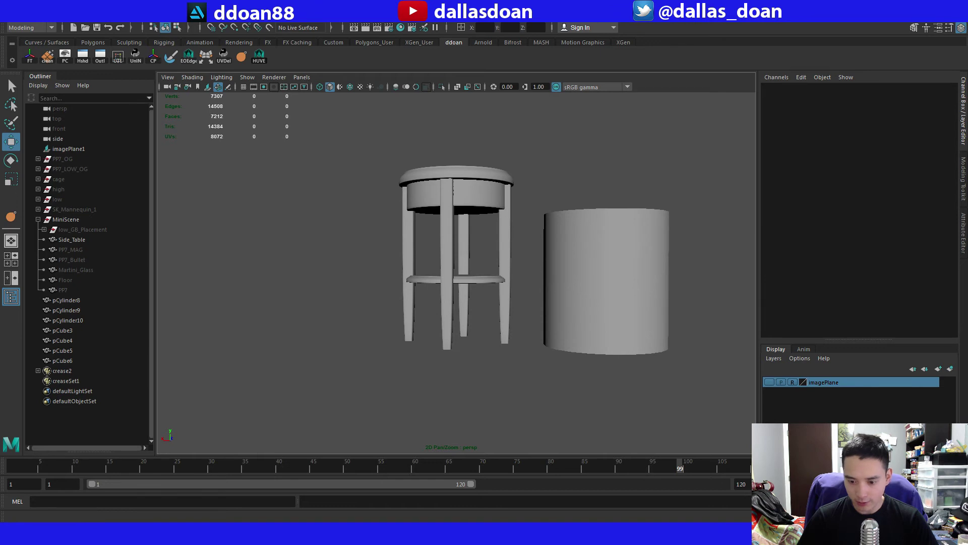
key("alt+Tab")
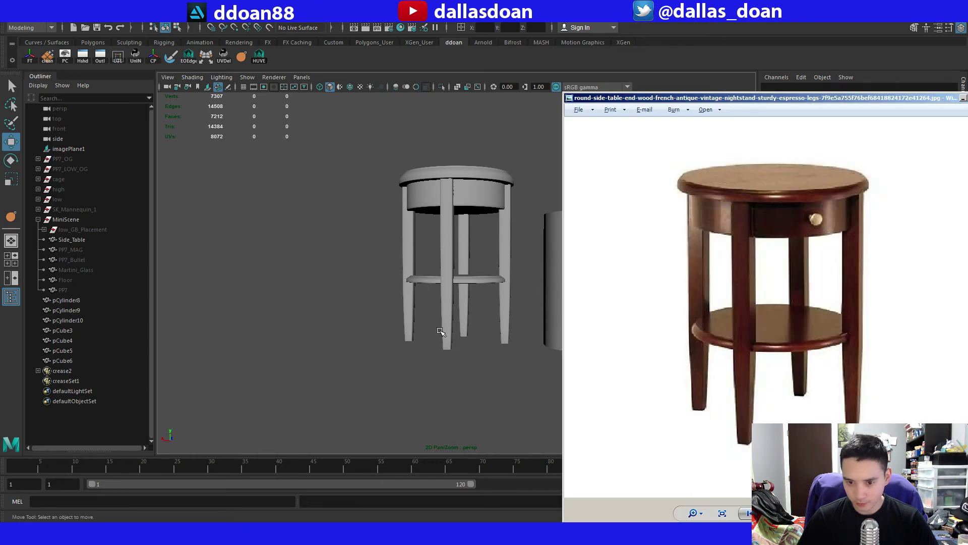
mouse_move(430, 298)
left_mouse_down("alt")
mouse_move(411, 305)
mouse_move(468, 324)
mouse_move(471, 298)
mouse_move(444, 283)
mouse_move(426, 292)
mouse_move(510, 284)
mouse_move(453, 285)
mouse_move(438, 297)
left_mouse_up("alt")
scroll(430, 308, "up", 2)
scroll(471, 298, "down", 4)
scroll(468, 285, "up", 5)
scroll(510, 284, "down", 4)
scroll(507, 286, "up", 4)
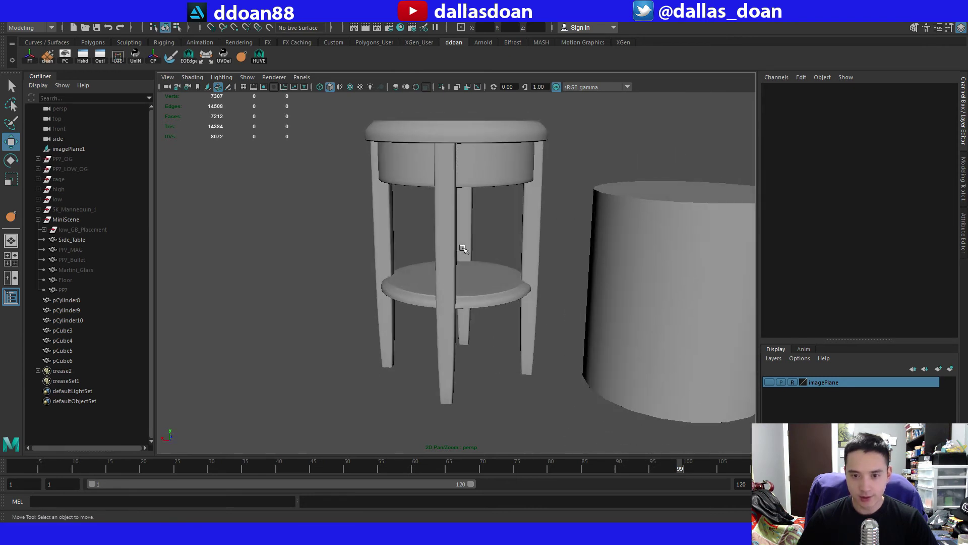
left_click_drag(463, 249, 646, 449, "alt")
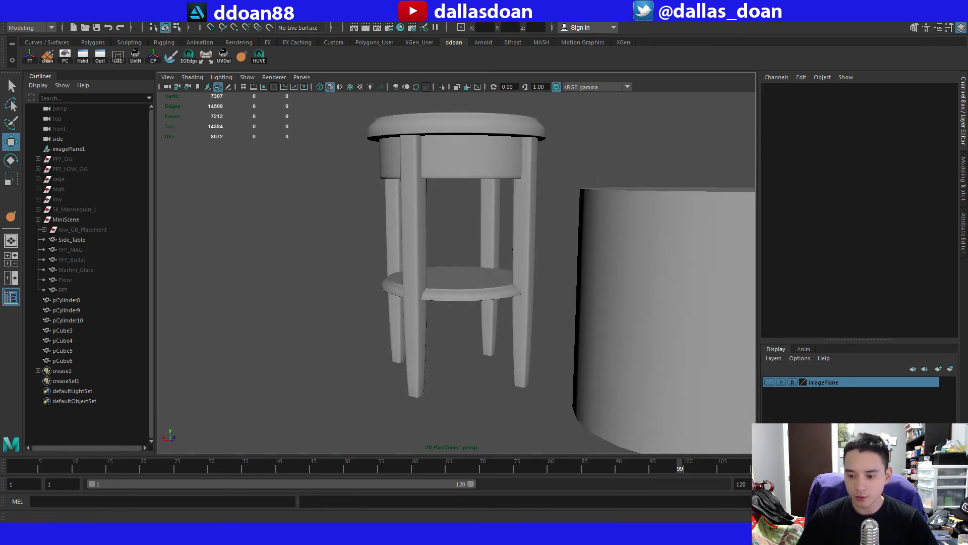
Enlarge the drawer area of the reference photo and compare it with the ring's underside and its joints with the legs.
key("alt+Tab")
key("alt+Tab")
key("alt+Tab")
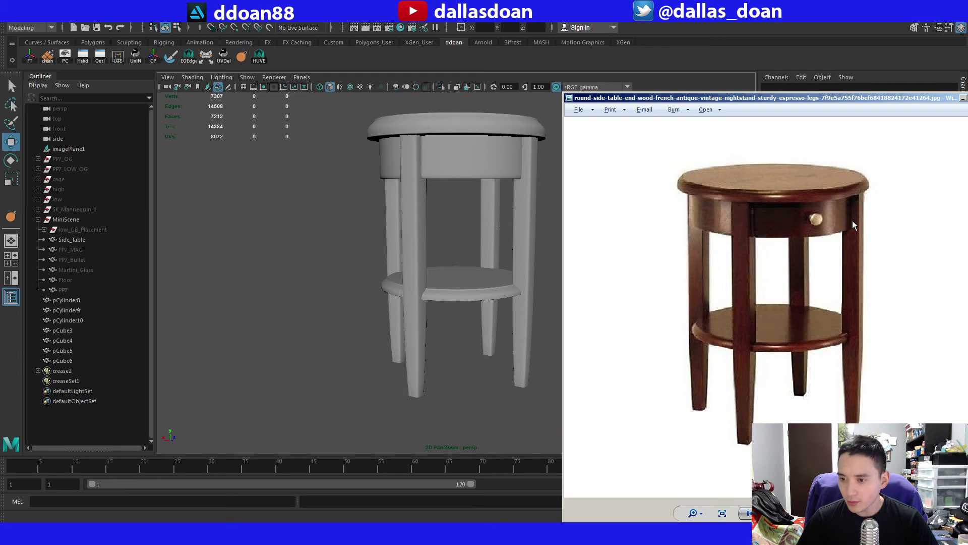
scroll(795, 235, "up", 5)
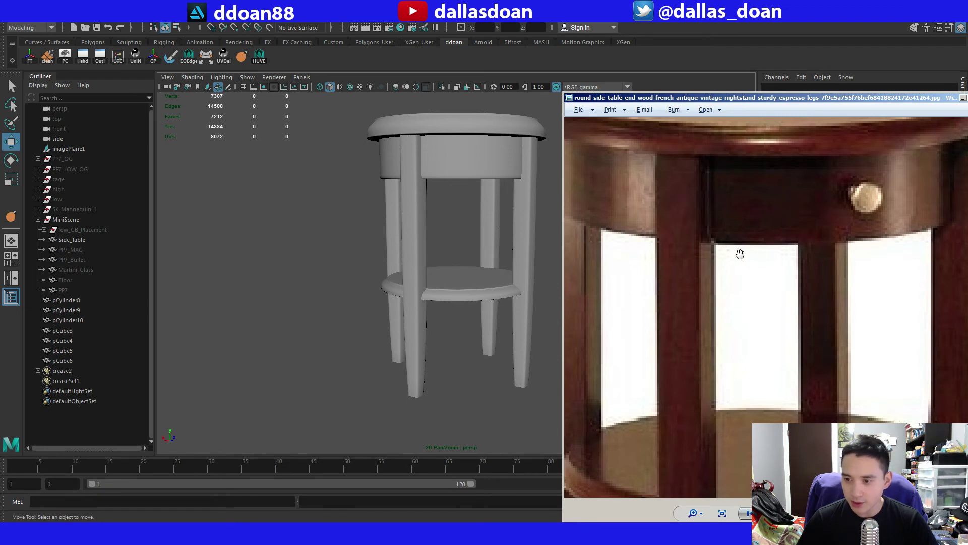
left_click_drag(508, 226, 460, 187, "alt")
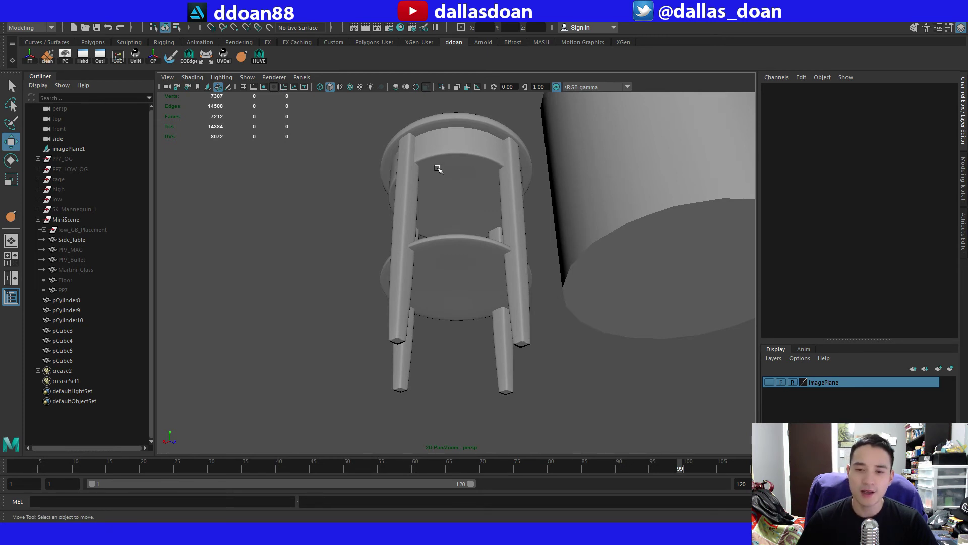
left_click_drag(438, 168, 479, 212, "alt")
scroll(446, 237, "down", 4)
key("alt+Tab")
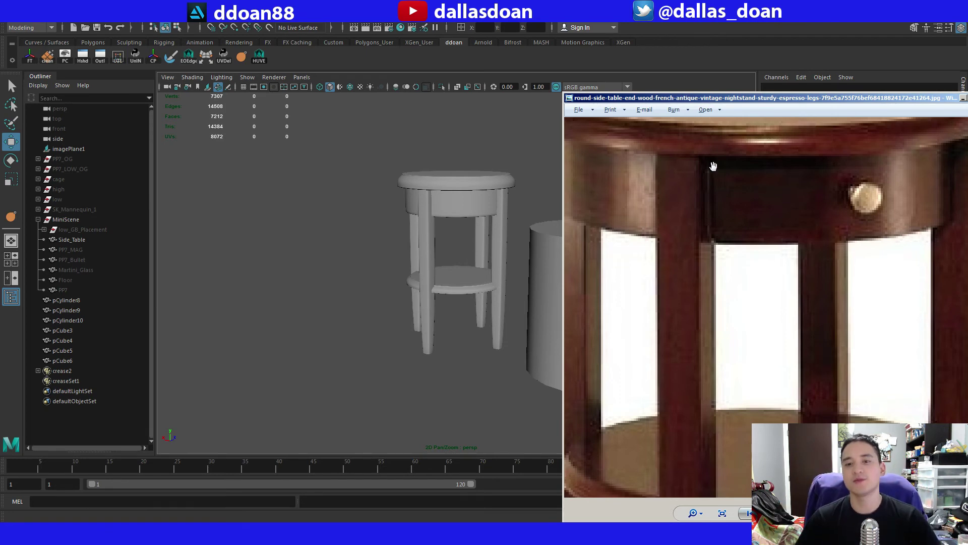
middle_click_drag(419, 238, 421, 264, "alt")
right_click_drag(420, 263, 401, 270, "alt")
middle_click_drag(401, 270, 379, 342, "alt")
left_click_drag(379, 342, 400, 281, "alt")
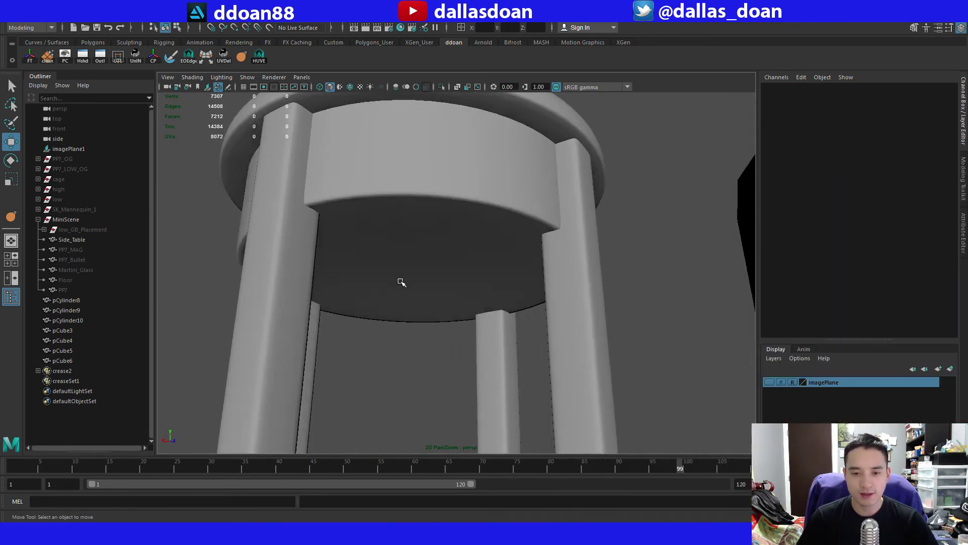
left_click(401, 281)
right_click_drag(400, 281, 423, 227, "alt")
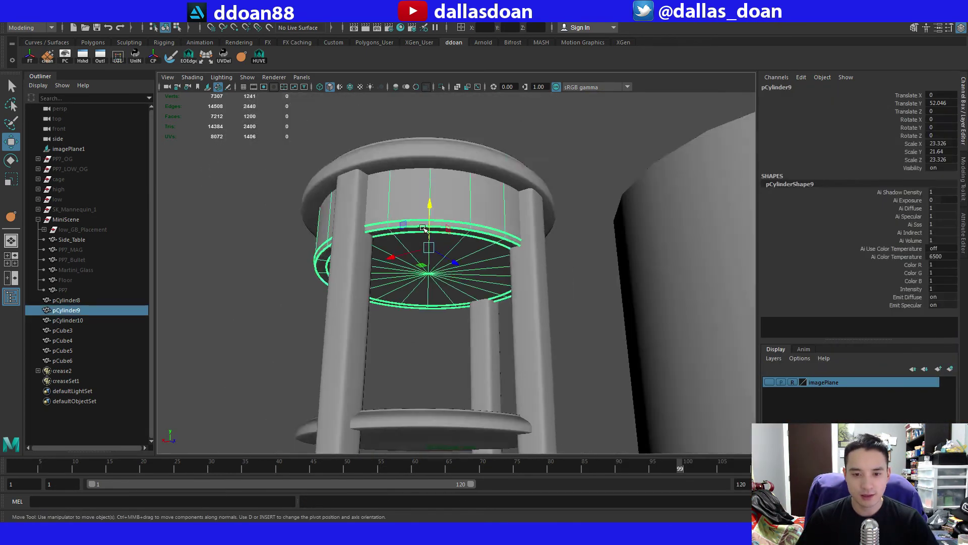
scroll(449, 272, "down", 5)
key("alt+Tab")
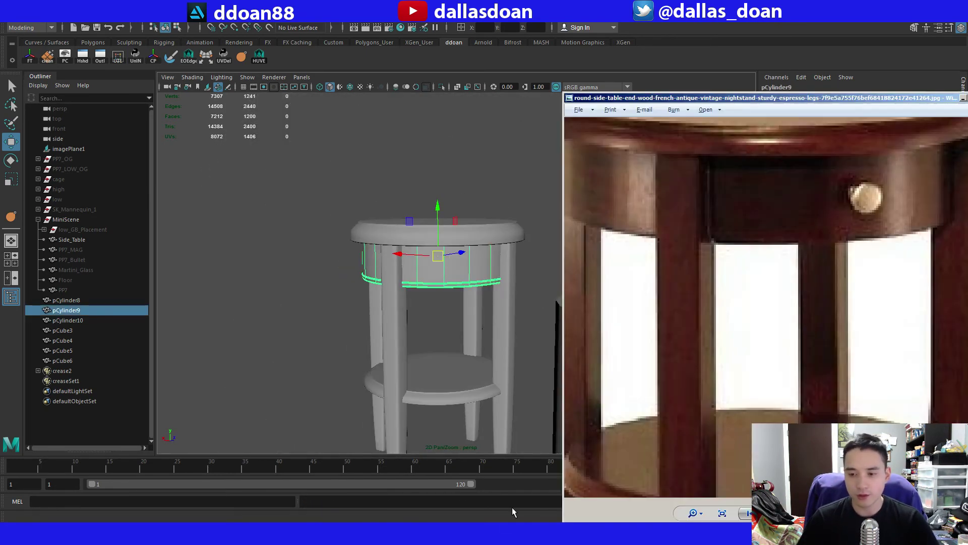
left_click(383, 302)
scroll(454, 301, "down", 5)
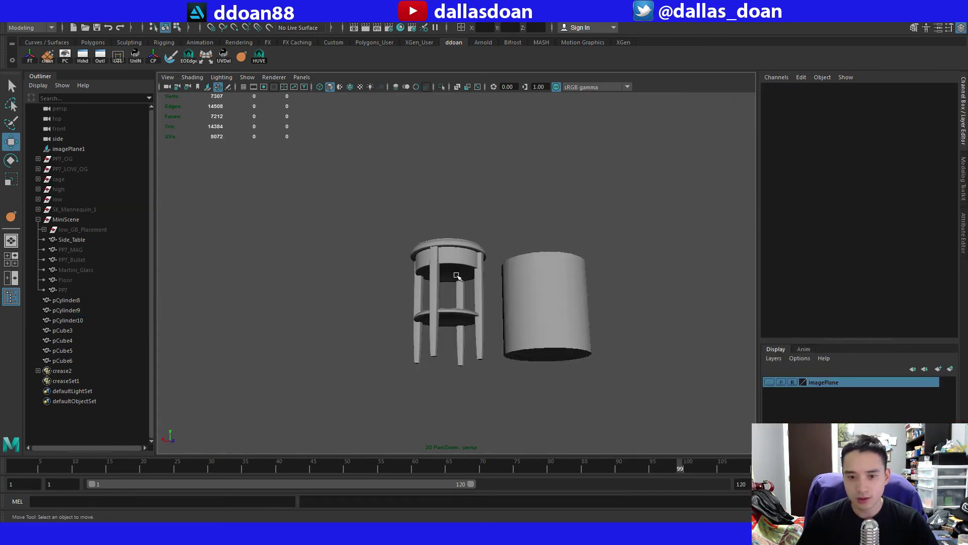
left_click_drag(370, 194, 489, 375)
scroll(341, 338, "up", 3)
left_click_drag(341, 337, 497, 368, "alt")
scroll(368, 320, "up", 3)
left_click(510, 363)
scroll(504, 359, "down", 3)
left_click_drag(275, 121, 466, 376)
mouse_move(466, 376)
left_mouse_down("alt")
mouse_move(479, 379)
mouse_move(485, 423)
mouse_move(470, 374)
mouse_move(469, 392)
mouse_move(472, 377)
mouse_move(483, 385)
left_mouse_up("alt")
left_click(471, 373)
scroll(471, 374, "up", 2)
scroll(471, 377, "down", 2)
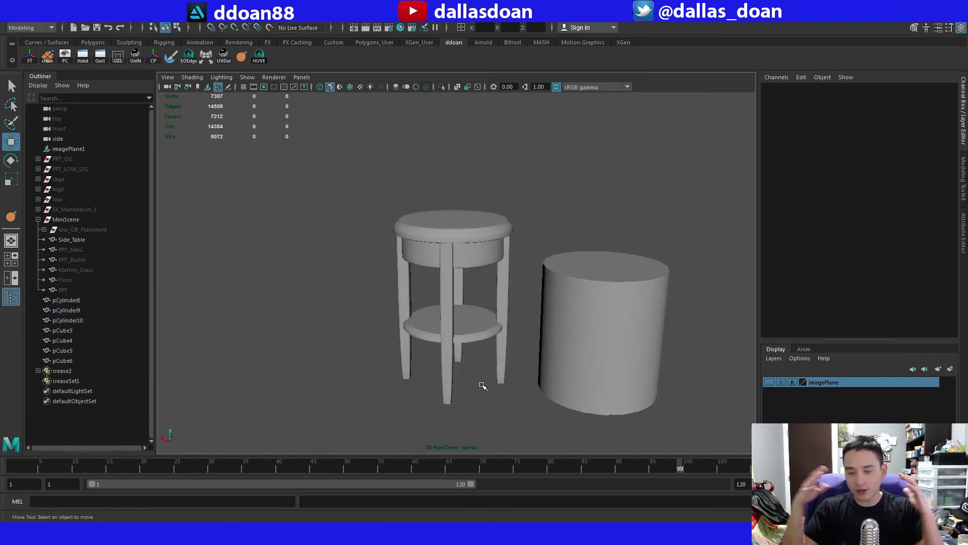
left_click_drag(482, 385, 486, 383, "alt")
left_click_drag(278, 173, 520, 410)
left_click_drag(509, 403, 488, 410, "alt")
left_click_drag(329, 152, 511, 415)
left_click_drag(353, 186, 441, 334)
left_click(506, 419)
scroll(476, 407, "up", 5)
scroll(443, 362, "down", 6)
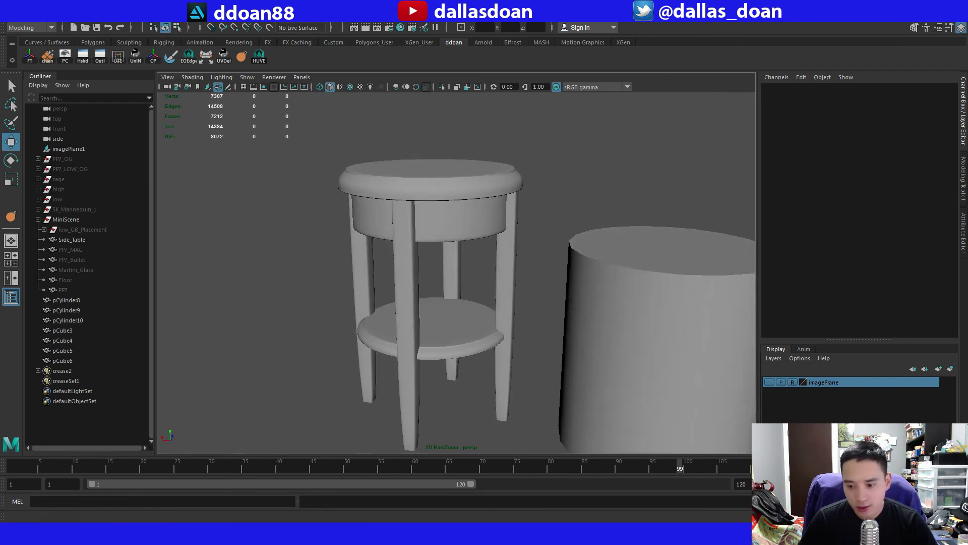
Check the drawer knob in the reference photo and move the photo window off the modeling screen.
key("alt+Tab")
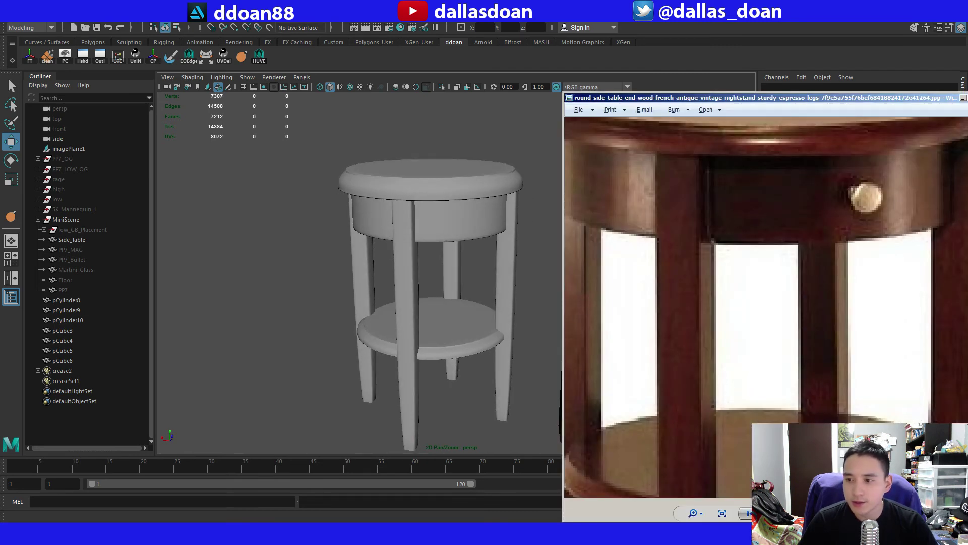
left_click_drag(779, 97, 0, 126)
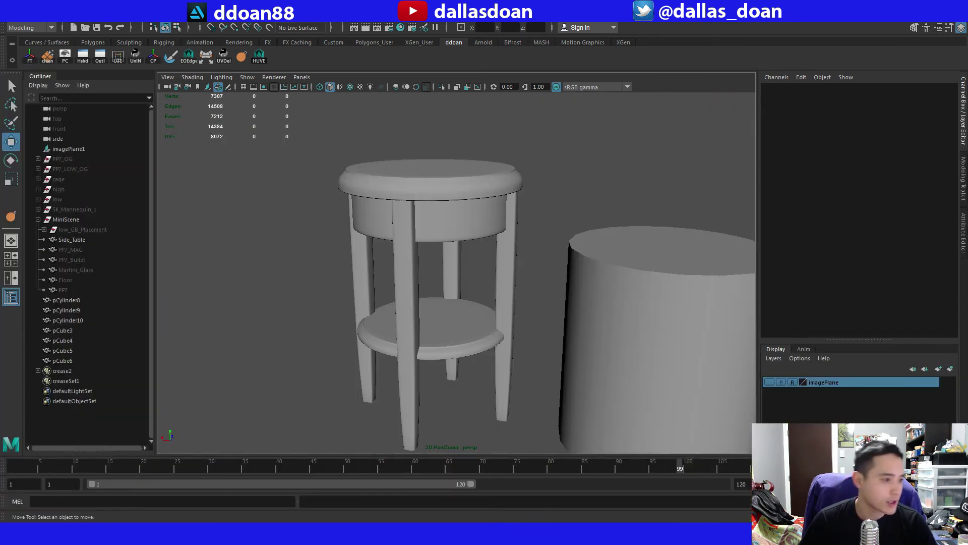
scroll(451, 182, "down", 2)
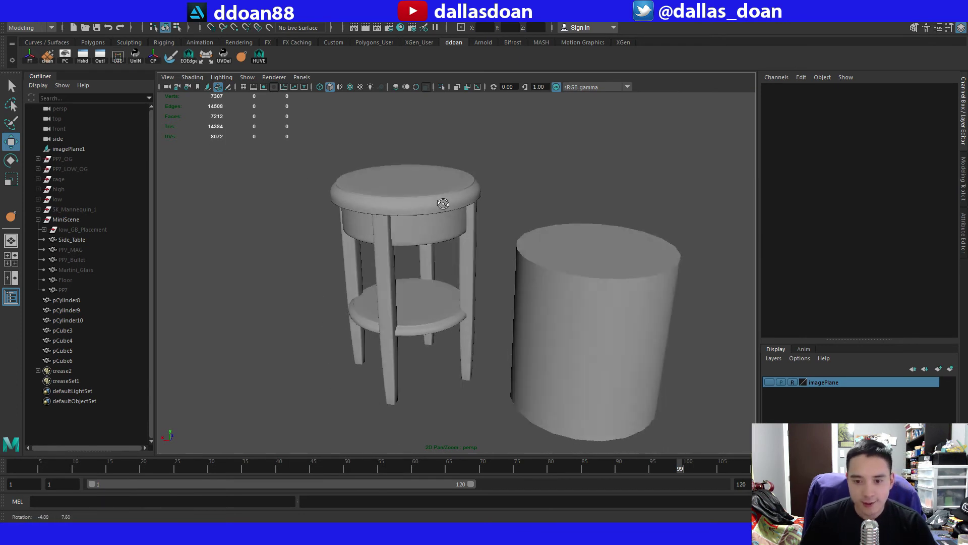
left_click_drag(383, 221, 522, 183, "alt")
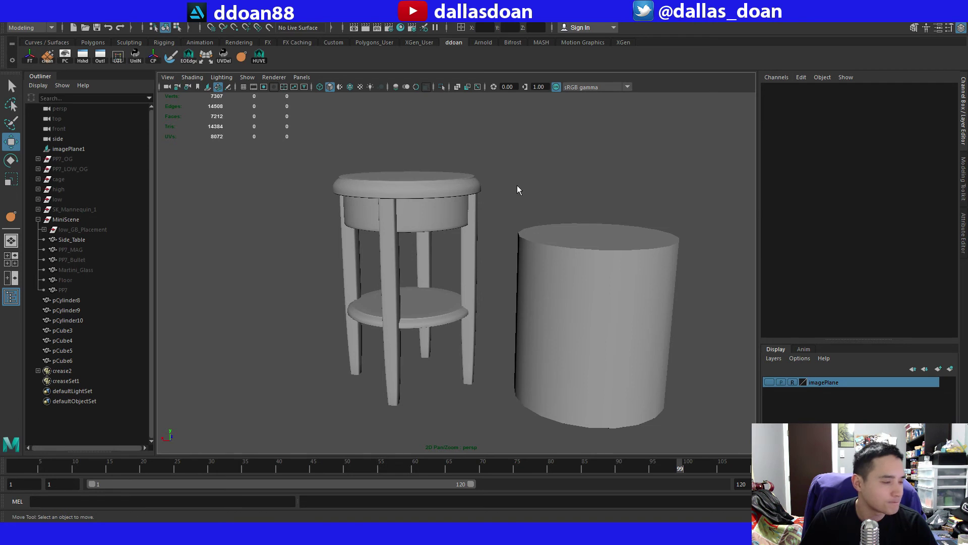
Create a new small polygon cylinder for the drawer knob and move it up beside the drawer ring.
scroll(482, 218, "down", 1)
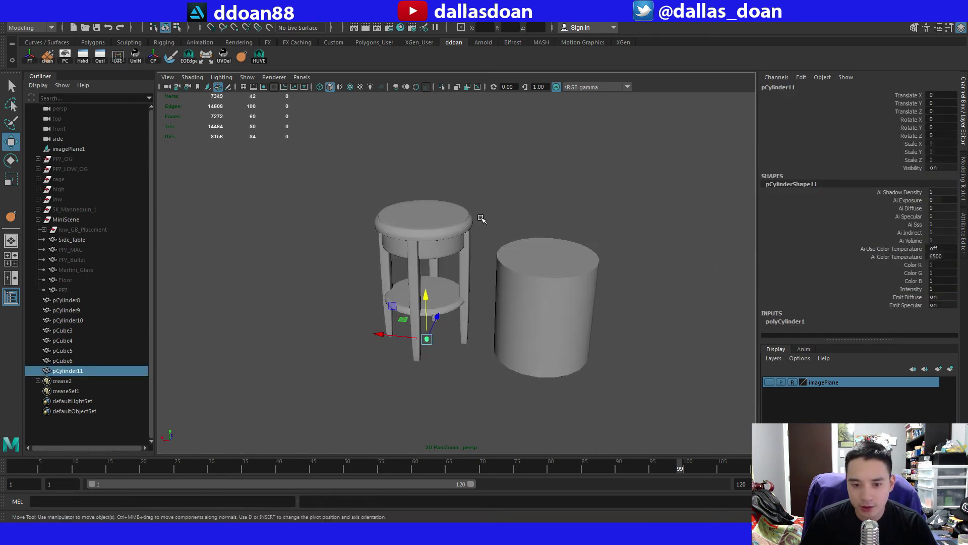
left_click_drag(427, 294, 436, 189)
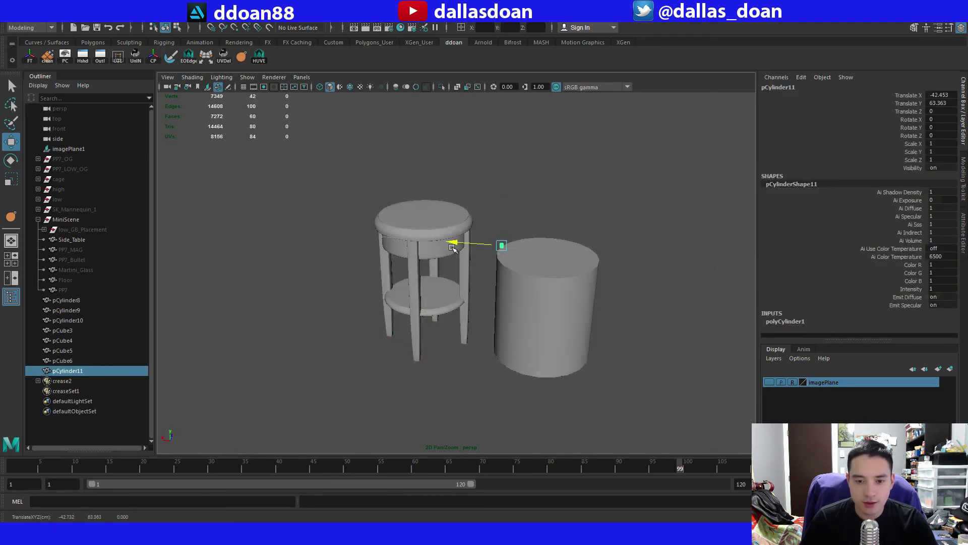
left_click_drag(509, 230, 504, 242)
key("f")
scroll(417, 249, "down", 8)
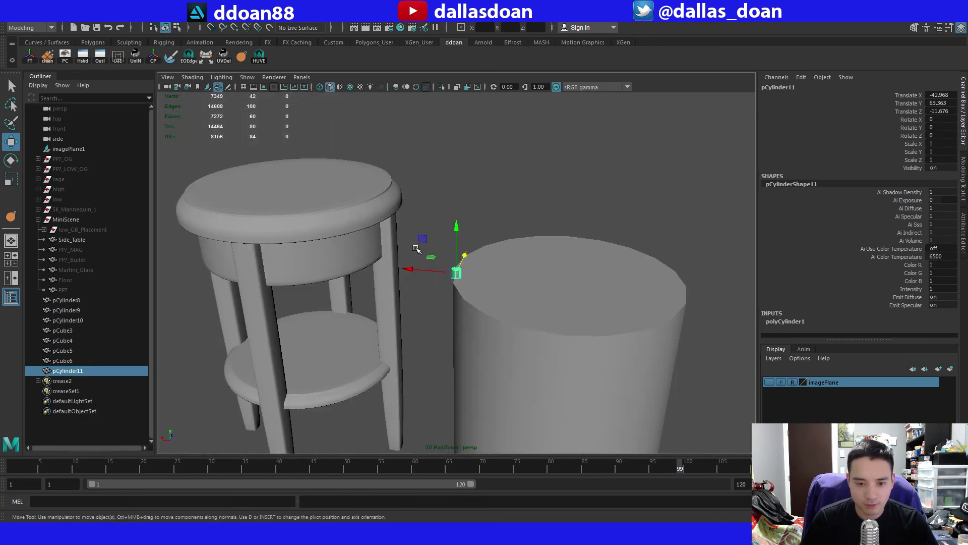
left_click_drag(417, 248, 363, 262, "alt")
key("f")
scroll(387, 268, "down", 3)
scroll(340, 246, "down", 8)
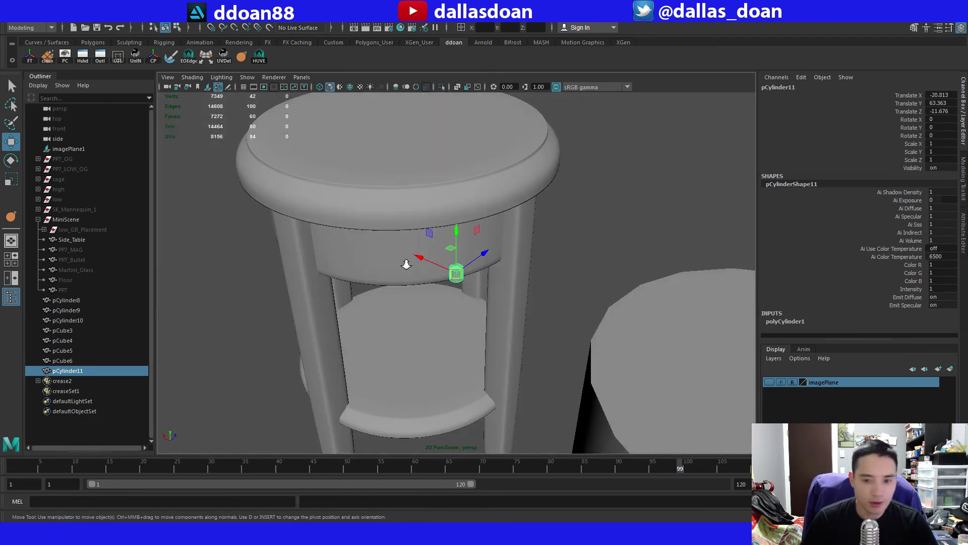
scroll(406, 264, "up", 5)
key("e")
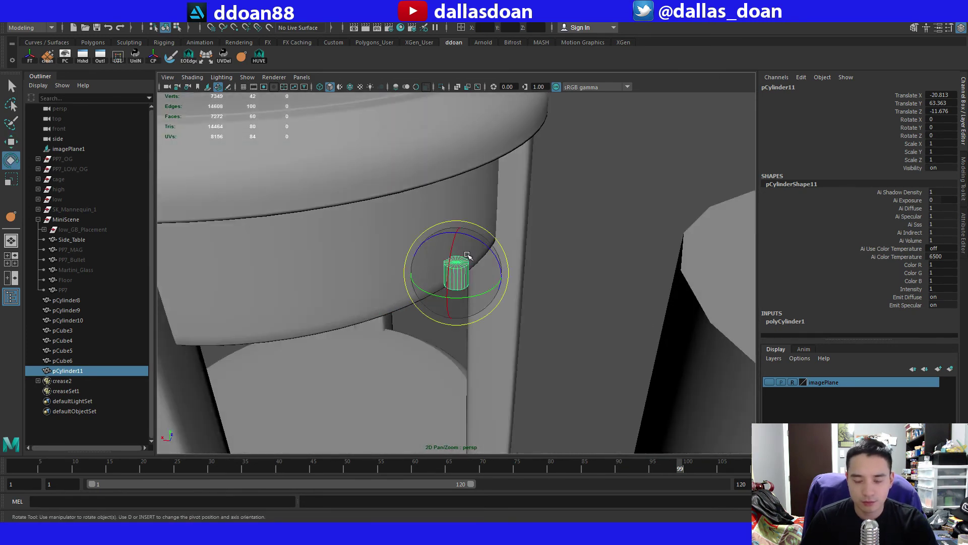
scroll(467, 256, "down", 5)
scroll(461, 255, "up", 2)
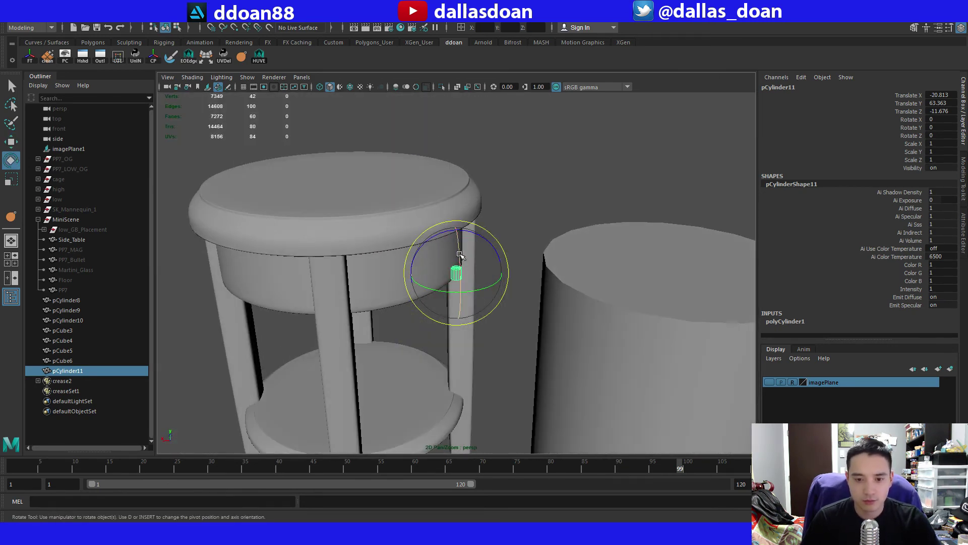
left_click_drag(459, 248, 461, 276)
key("ctrl+z")
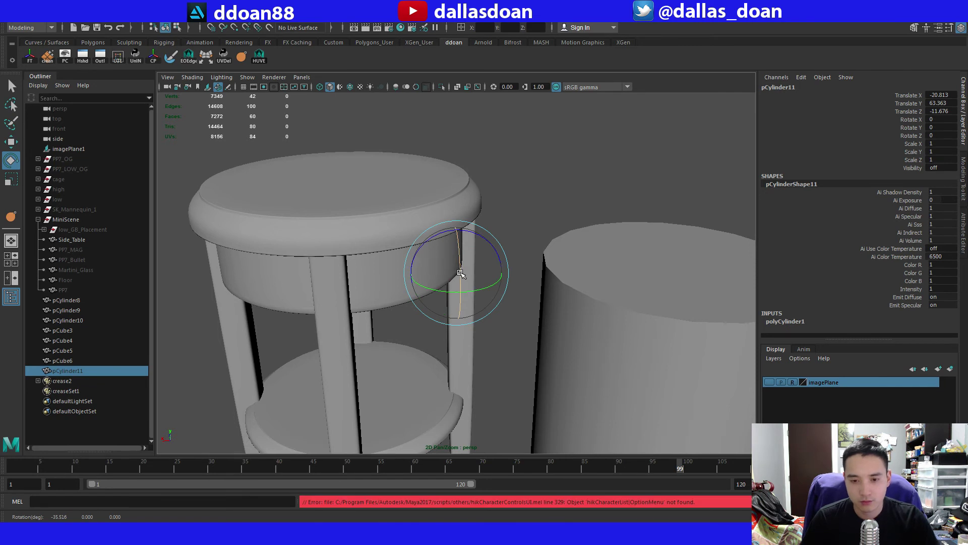
key("w")
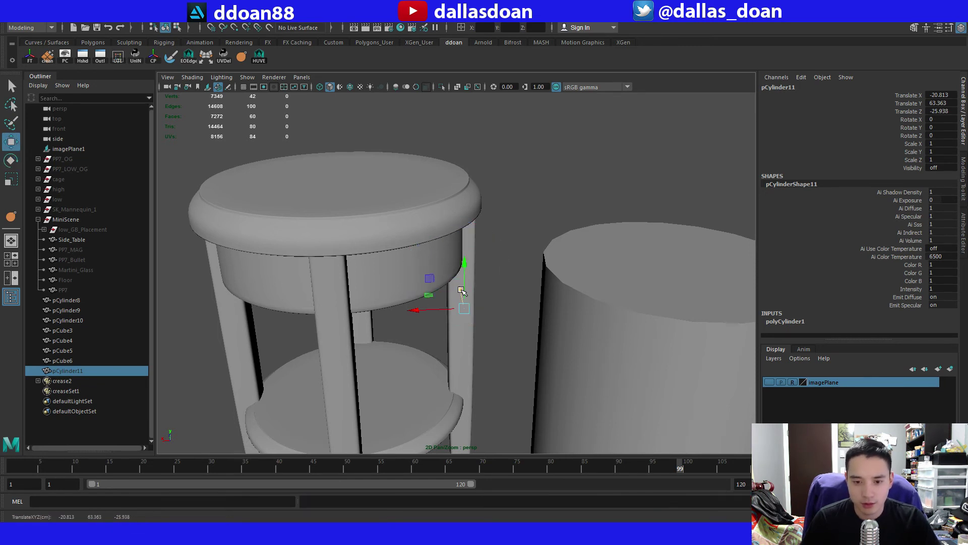
Move the small cylinder clear of the table and lay it on its side with an X rotation of -90.
scroll(486, 296, "up", 2)
left_click_drag(520, 273, 457, 264)
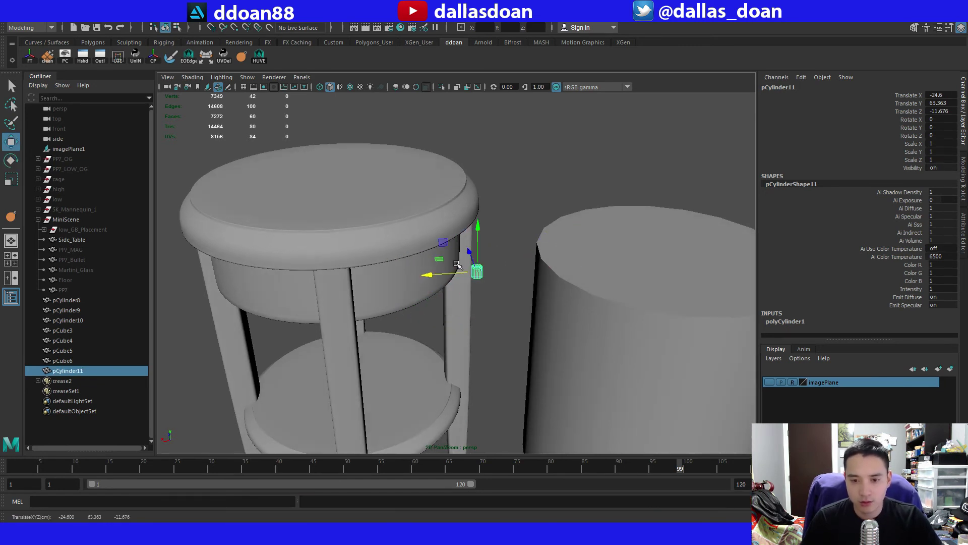
key("e")
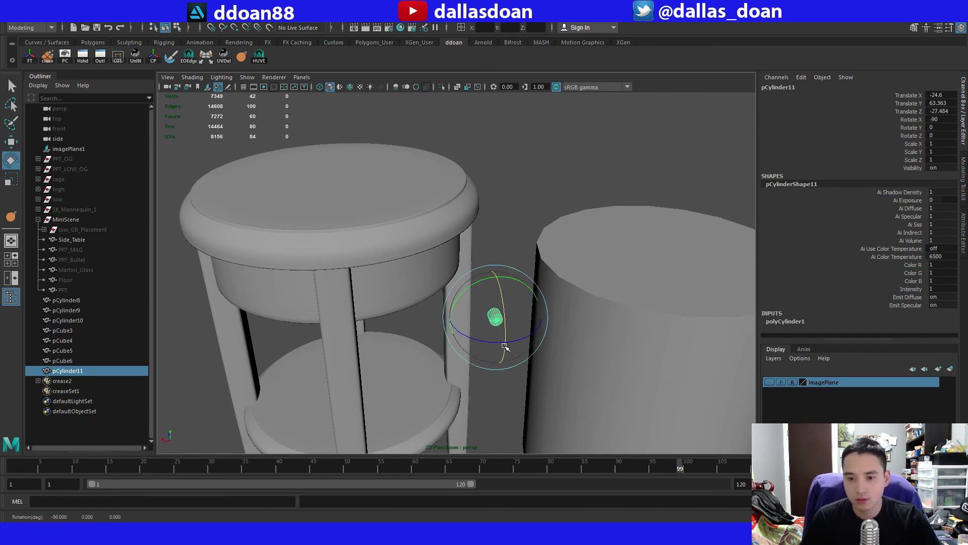
key("f")
key("w")
scroll(495, 279, "up", 3)
left_click_drag(450, 318, 510, 291, "alt")
scroll(474, 283, "down", 2)
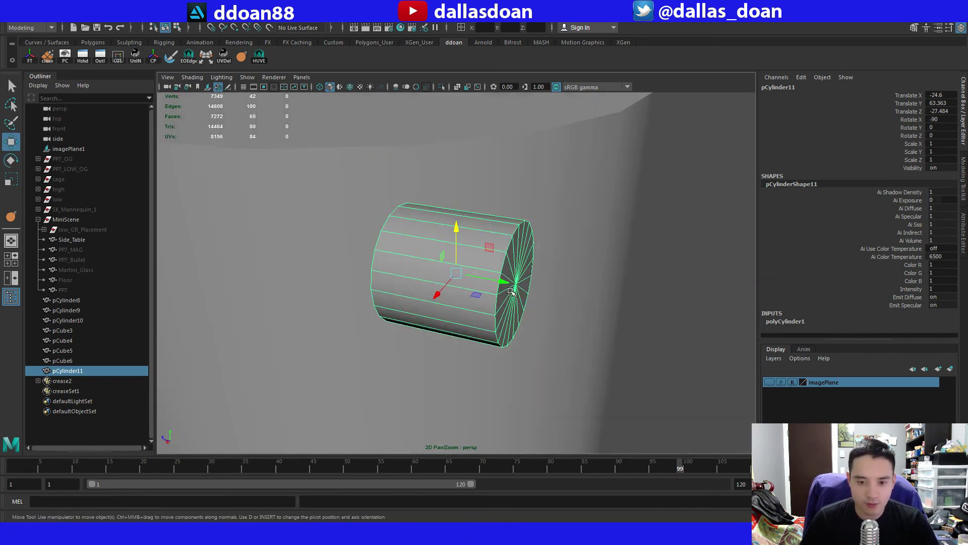
Move the knob cylinder onto the face of the front leg at drawer-ring height, about X 0.1, Y 69.3, Z -26.2.
left_click_drag(416, 269, 313, 275, "alt")
scroll(341, 260, "down", 10)
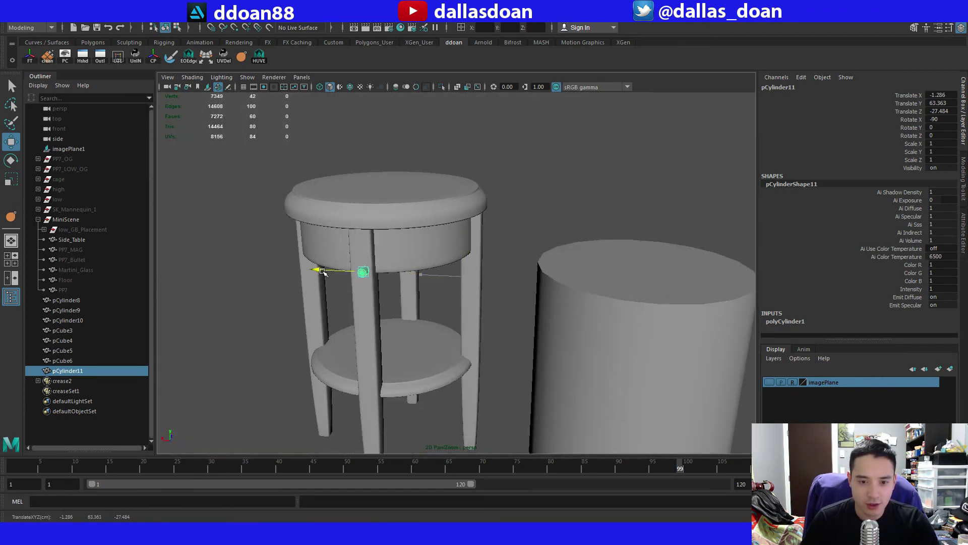
key("f")
scroll(370, 290, "down", 5)
left_click_drag(369, 283, 384, 312, "alt")
mouse_move(408, 276)
left_mouse_down()
mouse_move(371, 275)
mouse_move(488, 294)
mouse_move(372, 255)
mouse_move(405, 282)
left_mouse_up()
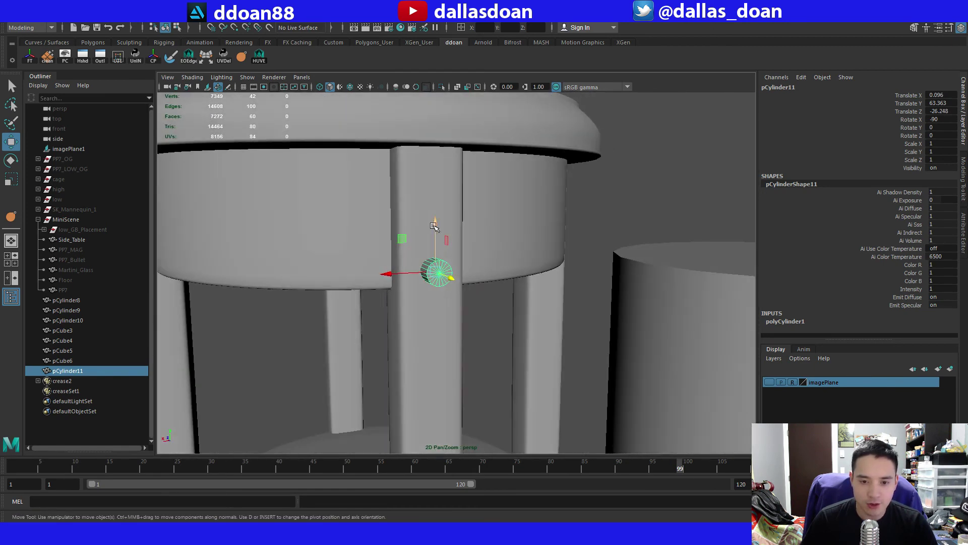
left_click_drag(434, 226, 433, 151)
Shorten the knob cylinder by moving its outer end vertices in toward the leg.
key("f")
left_click_drag(425, 195, 485, 274, "alt")
scroll(473, 240, "down", 1)
scroll(504, 275, "down", 2)
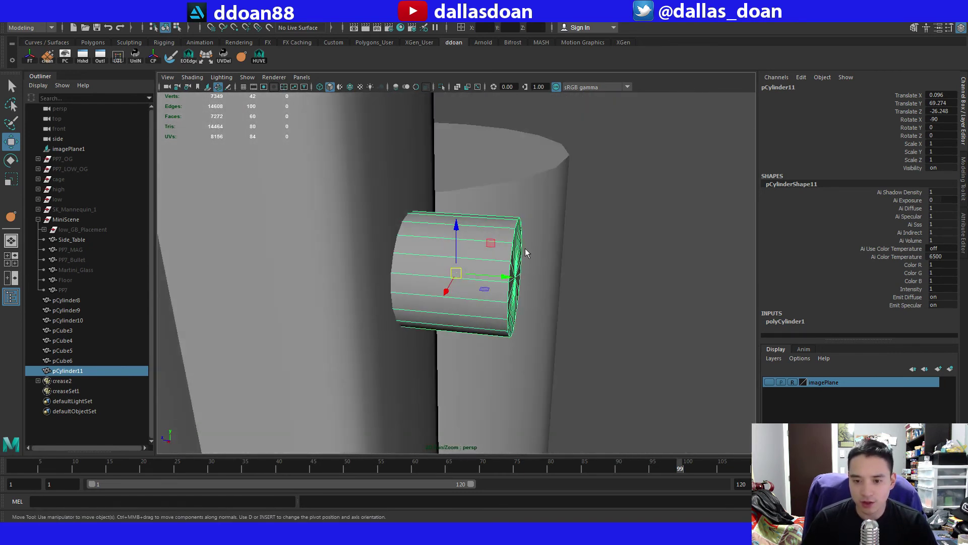
right_click_drag(497, 237, 454, 237)
left_click_drag(464, 222, 596, 376, "alt")
left_click_drag(574, 338, 542, 313, "alt")
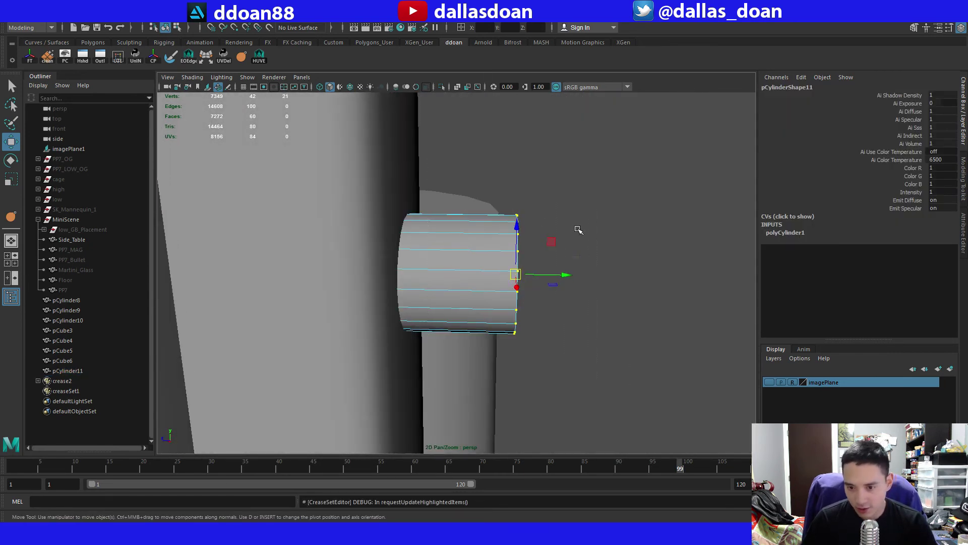
left_click_drag(564, 275, 520, 279)
mouse_move(520, 279)
left_mouse_down("alt")
mouse_move(491, 278)
mouse_move(519, 276)
left_mouse_up("alt")
Insert an edge loop around the knob cylinder close to its outer end with Multi-Cut.
left_click_drag(610, 447, 454, 252, "alt")
key("F8")
key("F10")
right_click_drag(447, 230, 407, 235, "shift")
left_click(468, 247)
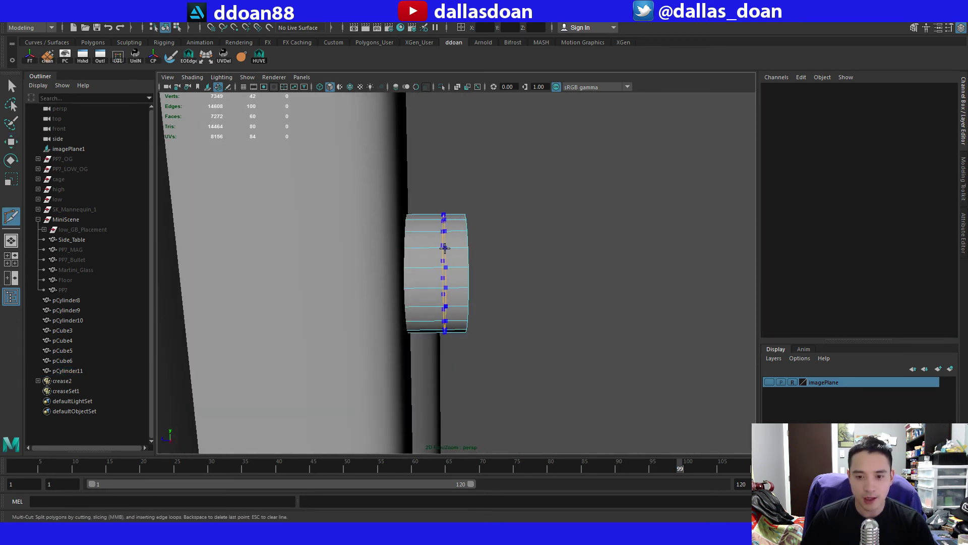
left_click(454, 246, "ctrl")
key("w")
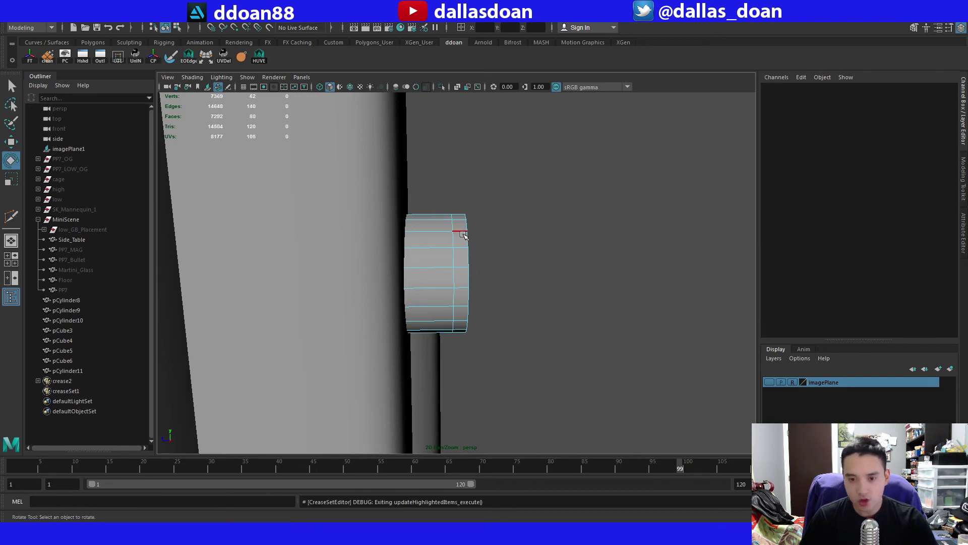
Select the knob's outer cap faces, pull them outward to lengthen the end section, and turn on the smooth preview.
left_click_drag(457, 225, 440, 269, "alt")
double_click(459, 215)
left_click_drag(516, 274, 442, 244)
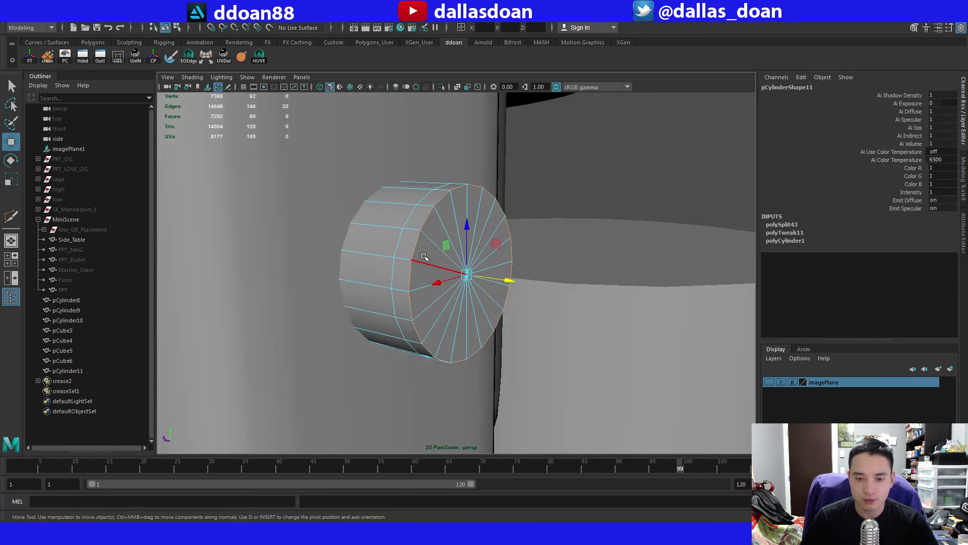
right_click_drag(425, 257, 426, 277)
left_click_drag(461, 228, 494, 255)
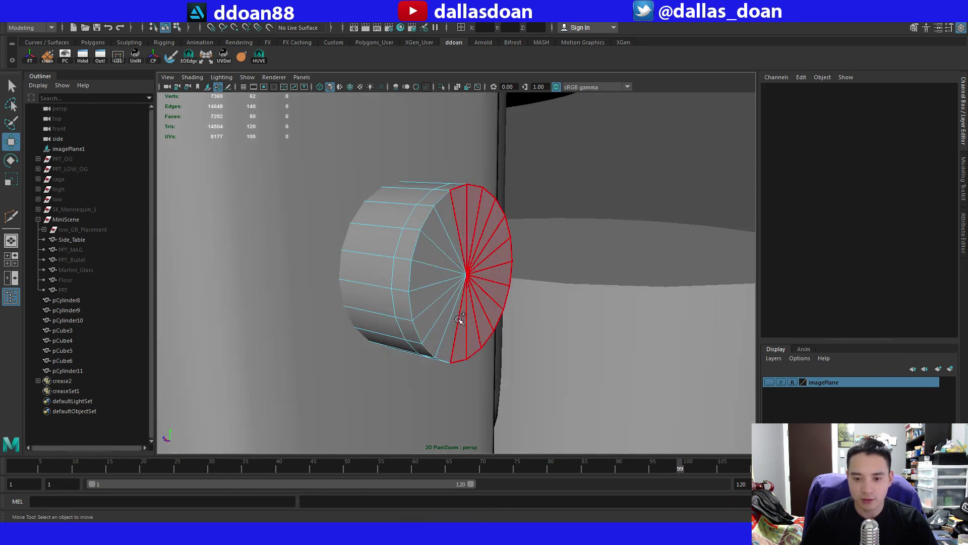
left_click_drag(459, 319, 448, 232)
left_click_drag(449, 232, 564, 284, "alt")
left_click_drag(468, 260, 492, 245, "alt")
key("r")
key("3")
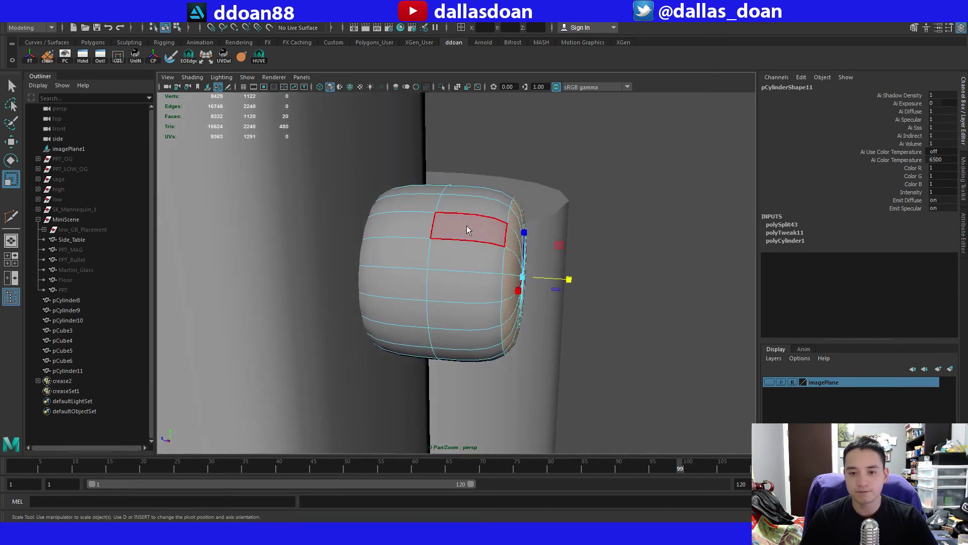
Isolate the unsmoothed knob and delete the cap faces at its inner end facing the leg.
key("F8")
key("ctrl+1")
middle_click_drag(376, 255, 395, 257, "alt")
left_click_drag(395, 257, 371, 237, "alt")
key("F11")
key("1")
left_click_drag(275, 114, 453, 453)
left_click_drag(643, 379, 426, 148, "ctrl")
left_click_drag(434, 156, 501, 215, "alt")
key("Delete")
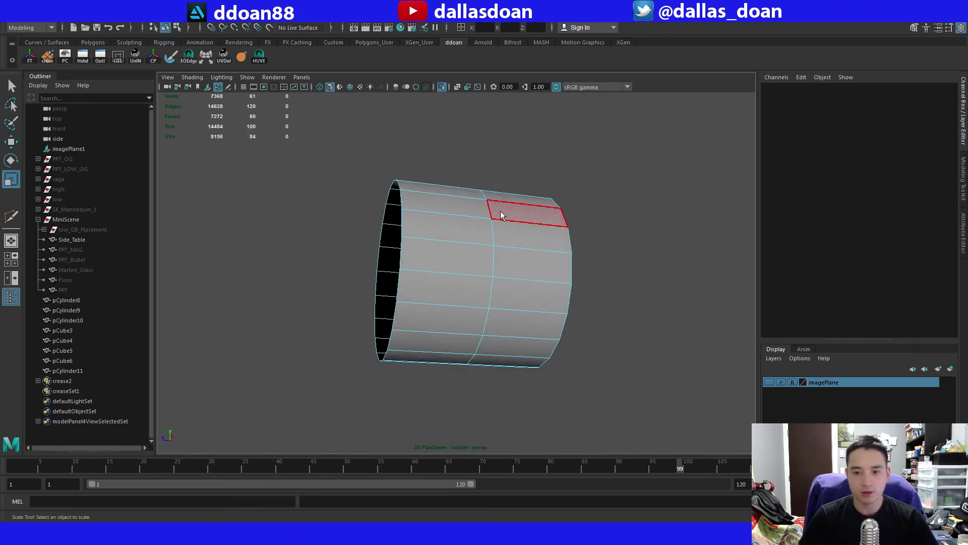
Show the whole table again and examine the knob's length and placement from a distance and up close.
key("F8")
left_click_drag(483, 279, 404, 258, "alt")
key("ctrl+1")
scroll(386, 279, "down", 12)
key("alt+d")
scroll(463, 277, "up", 5)
left_click(476, 282)
key("w")
left_click_drag(476, 283, 494, 290, "alt")
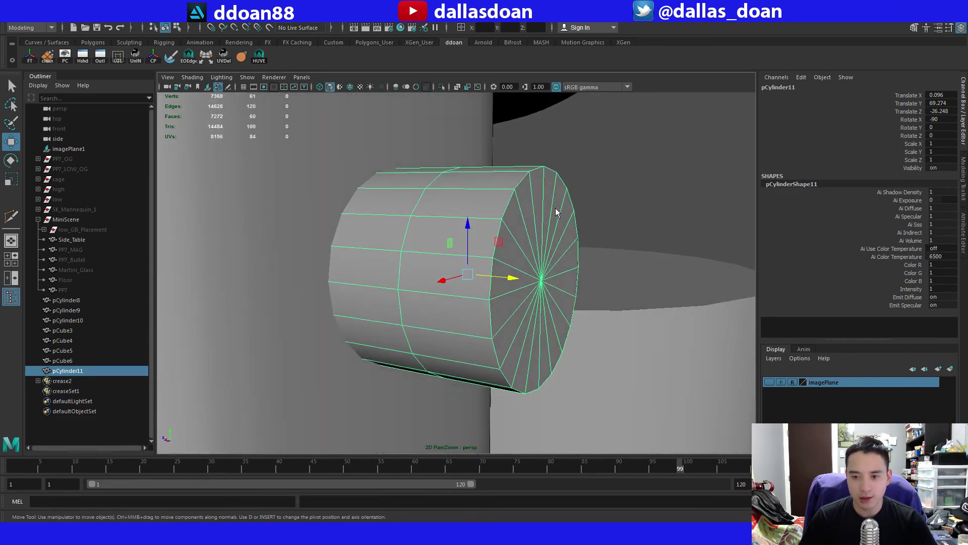
Extrude the ring of side faces at the knob's outer end by 0.444 to form the head, and preview it smoothed.
right_click_drag(556, 213, 550, 182)
left_click_drag(472, 216, 530, 257, "alt")
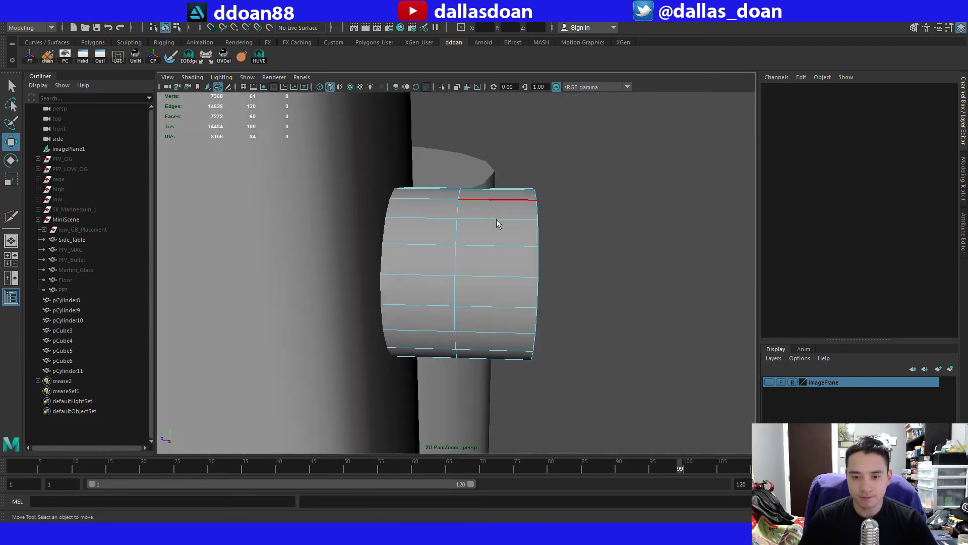
key("F11")
left_click(501, 240)
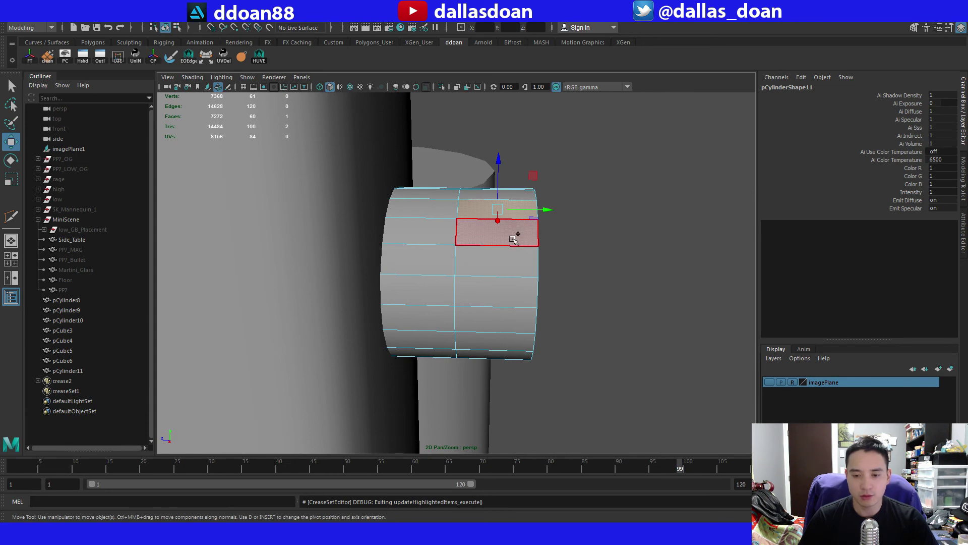
double_click(511, 242, "shift")
scroll(553, 276, "down", 4)
mouse_move(553, 276)
left_mouse_down("alt")
mouse_move(484, 275)
mouse_move(555, 277)
mouse_move(548, 279)
left_mouse_up("alt")
scroll(546, 273, "up", 3)
key("ctrl+e")
left_click_drag(500, 352, 525, 290)
key("F8")
key("3")
left_click_drag(482, 251, 444, 244, "alt")
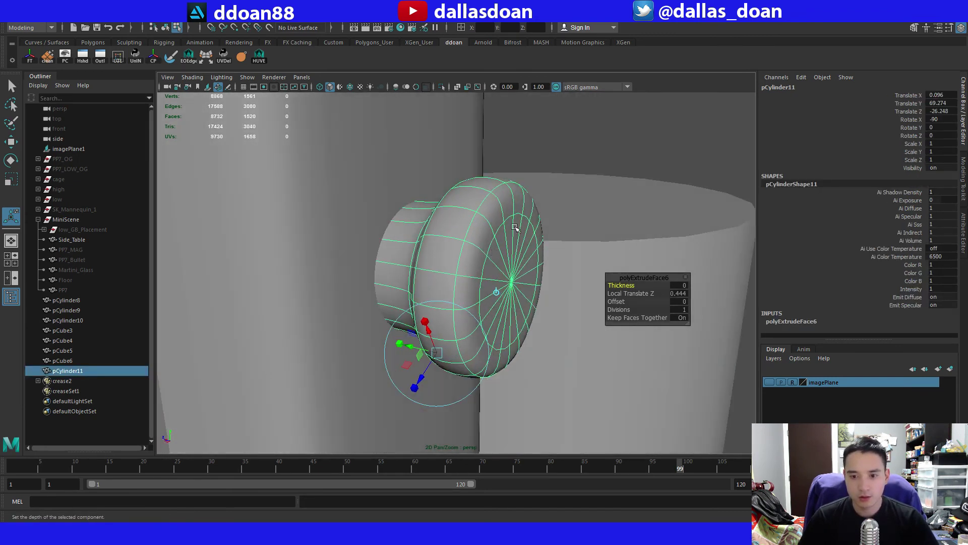
Pull the centre vertex of the knob's front face outward to round it, and save the scene.
key("q")
key("F10")
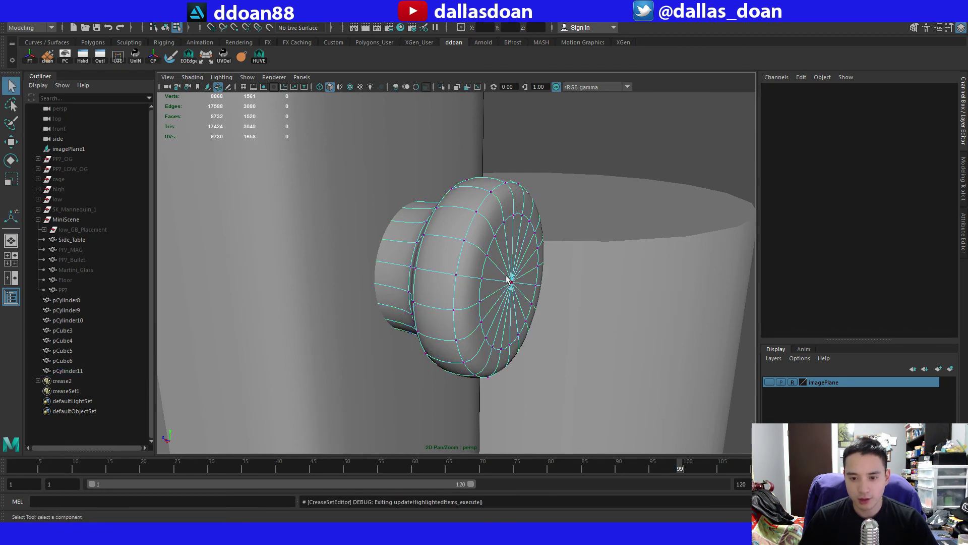
left_click(508, 280)
key("w")
left_click_drag(550, 292, 475, 271)
key("ctrl+s")
Crease the edge loop where the knob's stem meets its head to sharpen the joint.
key("F10")
double_click(510, 220)
scroll(481, 278, "up", 3)
double_click(450, 208)
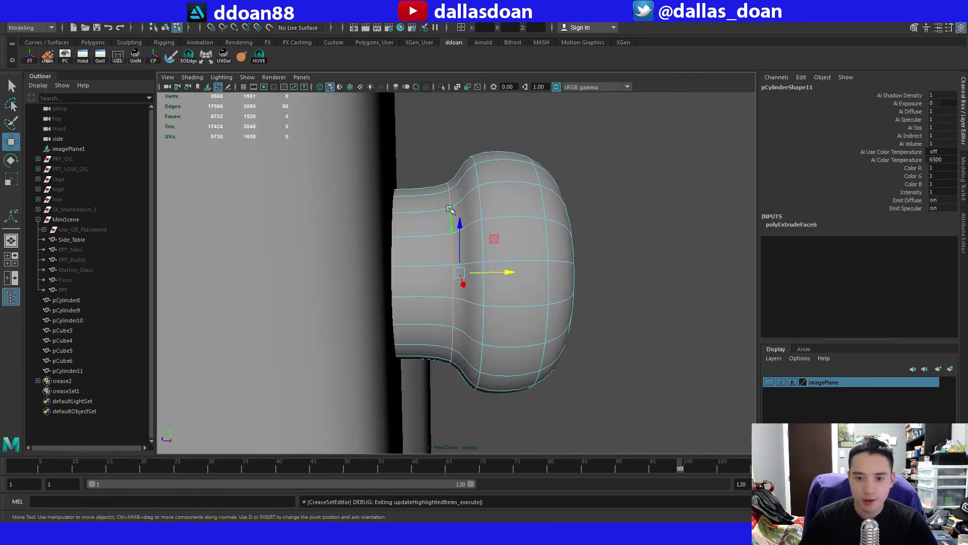
key("y")
middle_click_drag(525, 297, 778, 288)
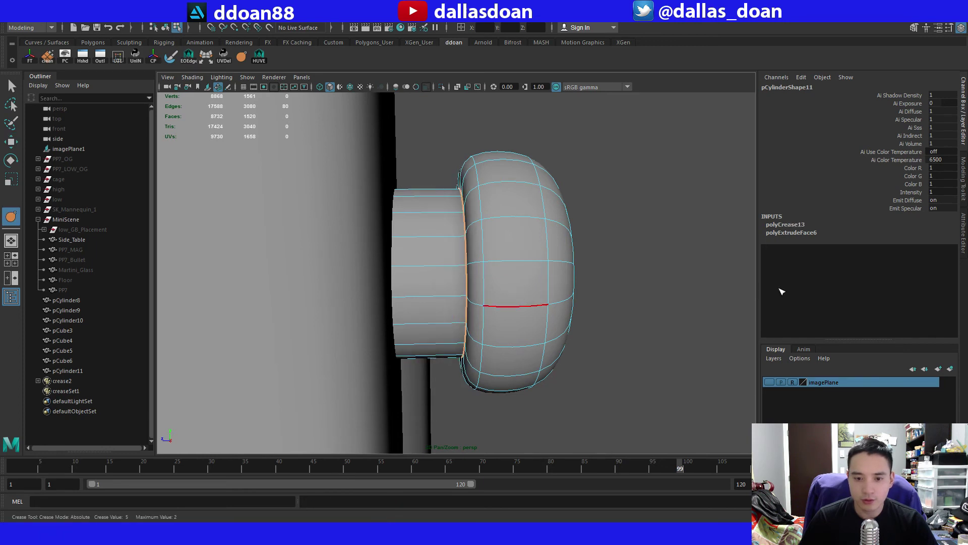
left_click_drag(499, 280, 499, 260, "alt")
key("w")
Select the edge loop around the back of the knob's head and shift it slightly outward.
left_click_drag(519, 222, 499, 198, "alt")
double_click(471, 195)
left_click(510, 266, "shift")
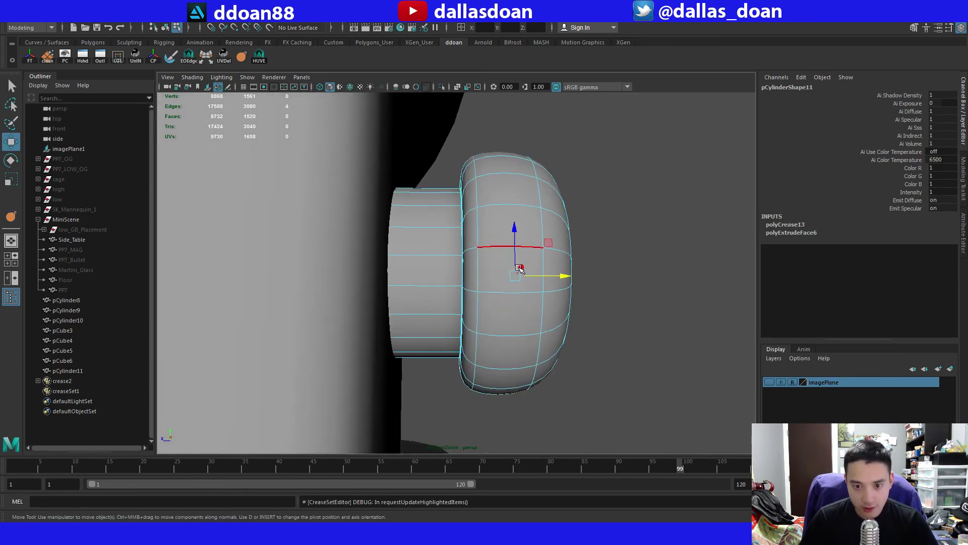
key("ctrl+z")
left_click_drag(509, 276, 446, 301)
Examine the knob's size and profile against the leg and drawer ring from the front and side.
right_click_drag(447, 302, 432, 295, "alt")
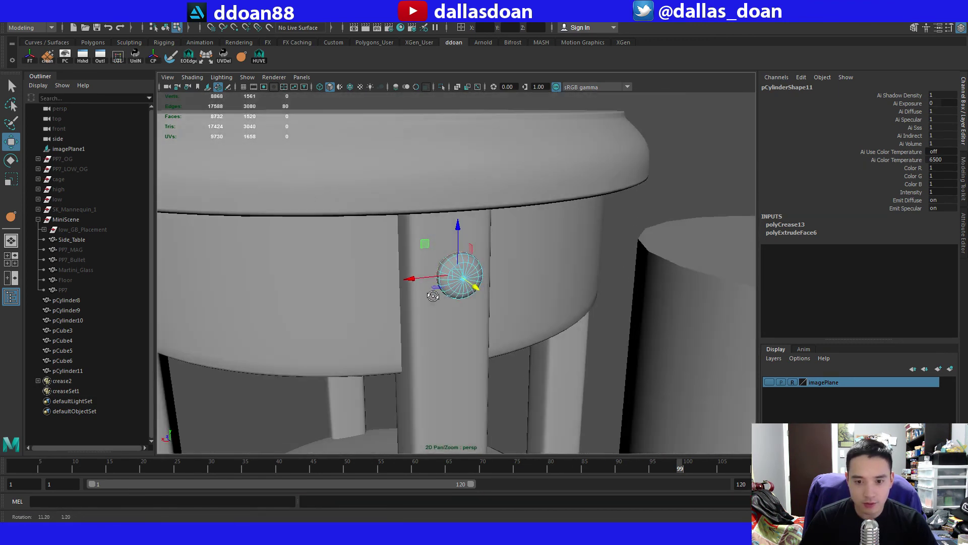
key("F8")
left_click_drag(466, 308, 560, 273, "alt")
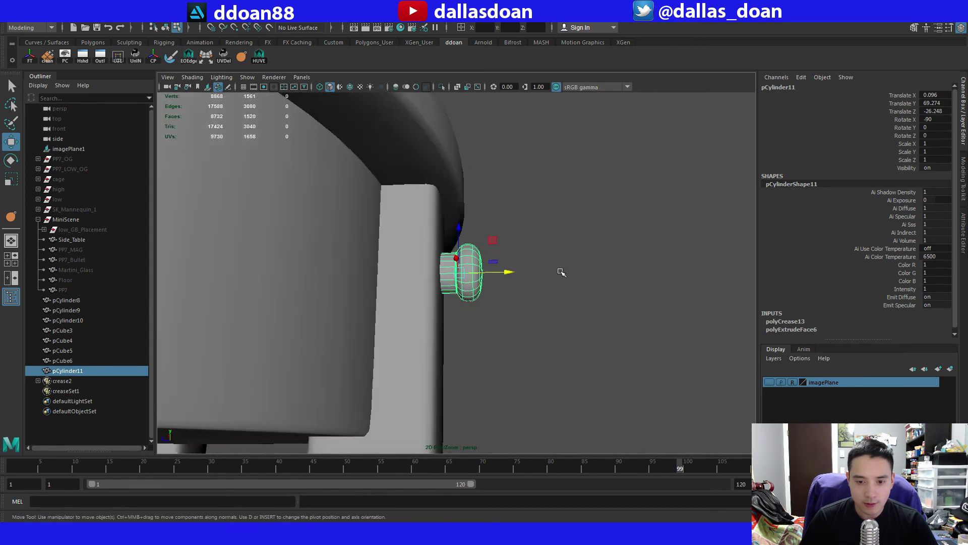
left_click(559, 273)
right_click_drag(502, 292, 514, 287, "alt")
left_click_drag(514, 287, 473, 281, "alt")
key("ctrl+z")
key("ctrl+z")
right_click_drag(473, 281, 486, 276, "alt")
left_click_drag(486, 277, 482, 270, "alt")
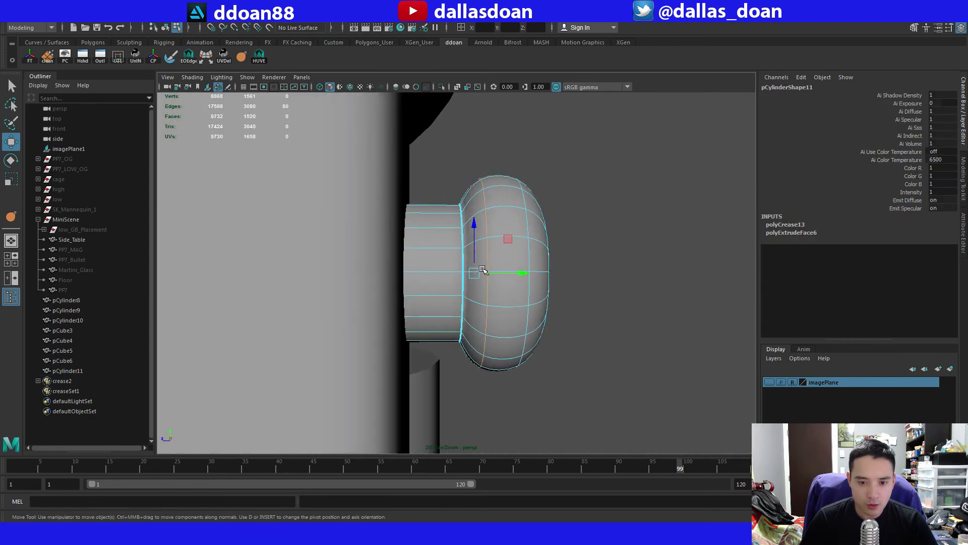
Isolate the knob and inspect its shape from the side and front.
key("F8")
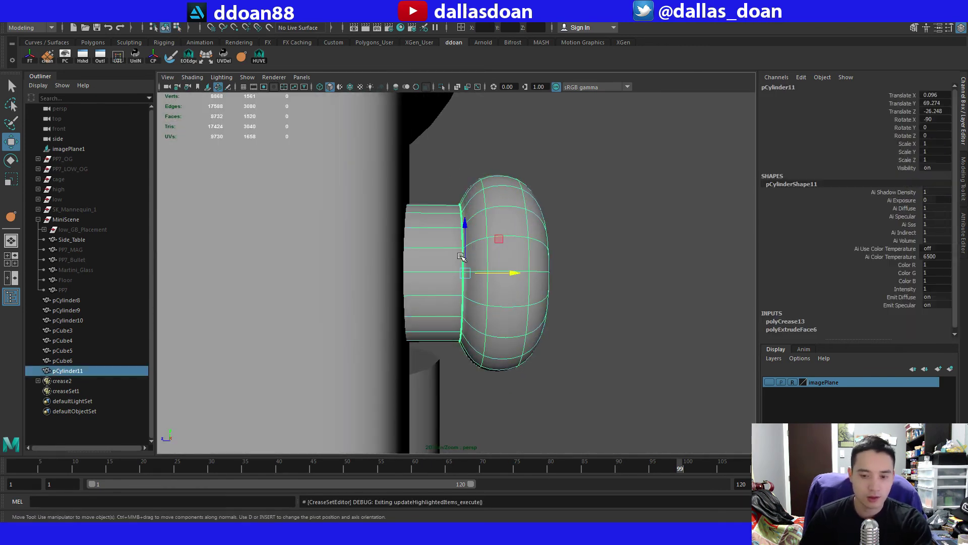
key("F8")
key("F8")
key("ctrl+1")
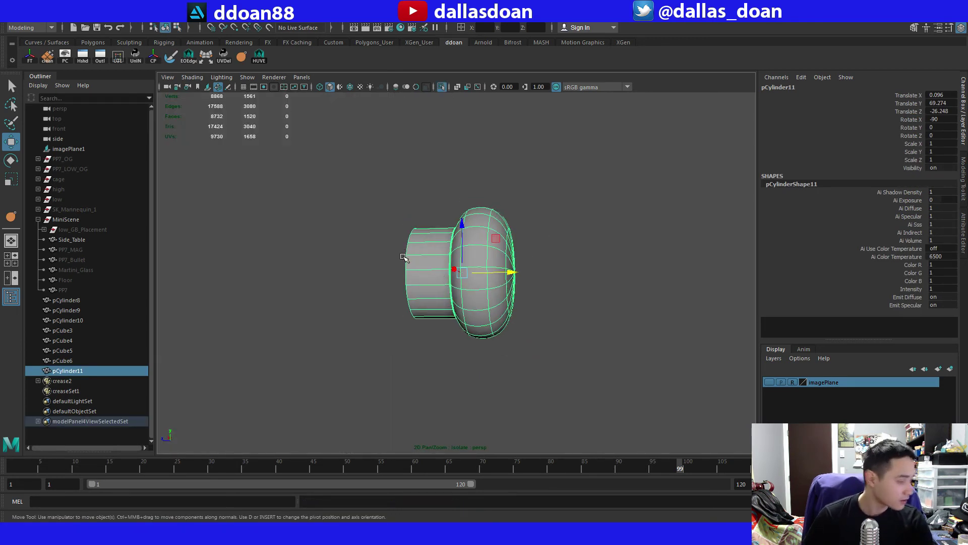
left_click_drag(382, 258, 525, 254, "alt")
Show the whole table again and pull the centre vertex on the front of the knob's head outward.
key("ctrl+1")
key("F10")
double_click(562, 218)
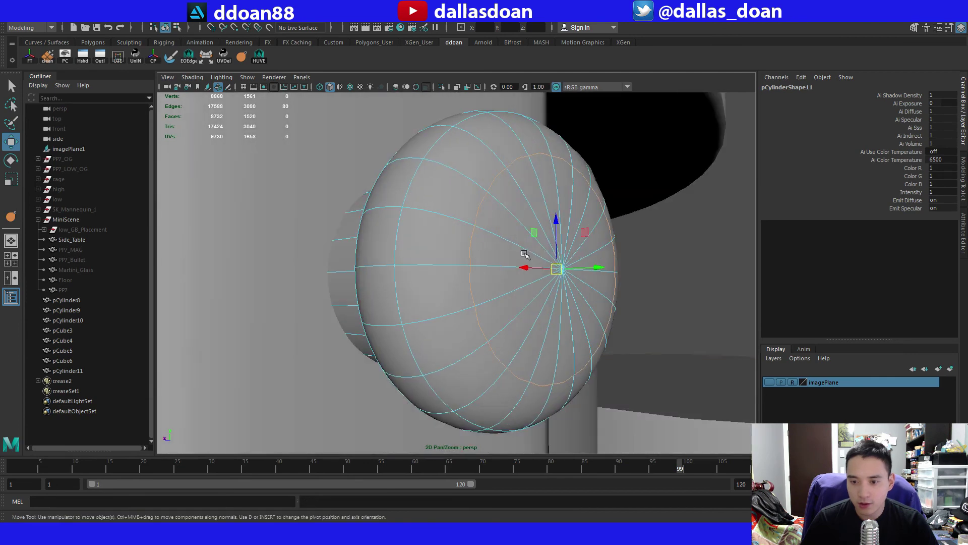
key("F9")
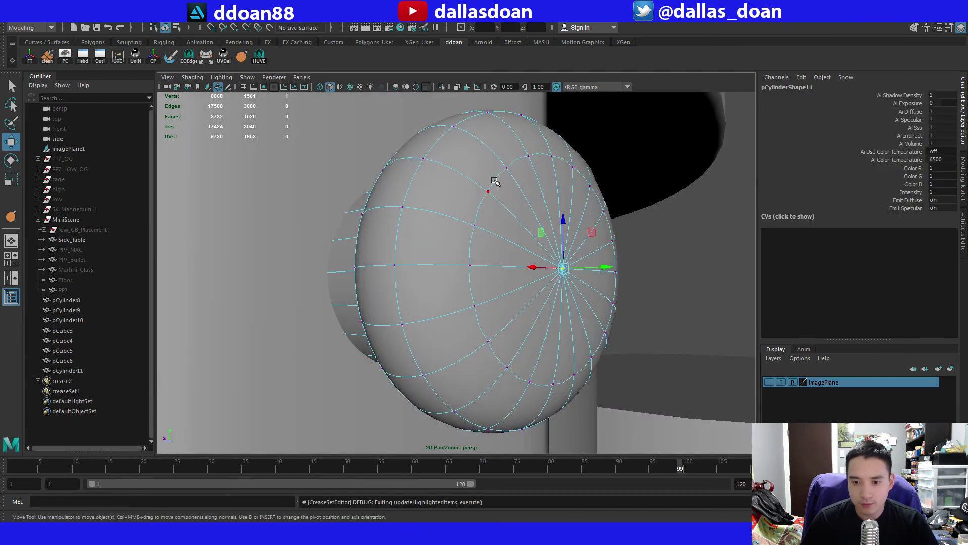
left_click_drag(607, 286, 674, 307, "alt")
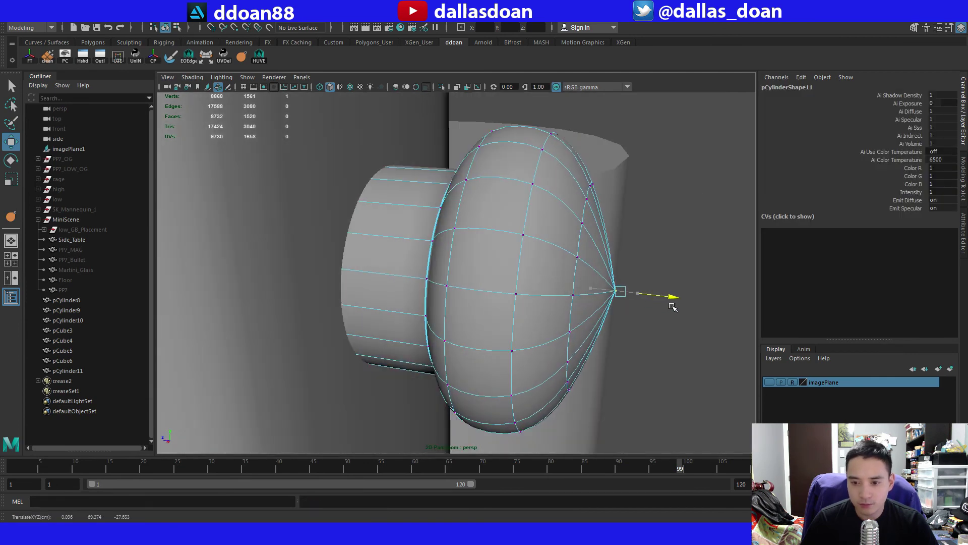
Select the edge loop around the middle of the knob's head and move it back toward the stem.
right_click_drag(573, 229, 583, 209)
left_click_drag(590, 246, 653, 281, "alt")
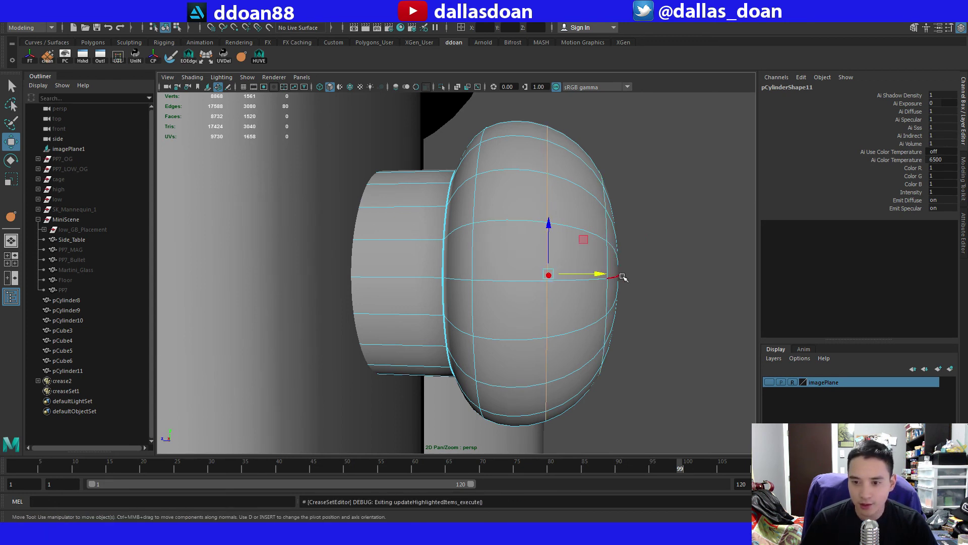
left_click_drag(624, 277, 565, 275)
Select the vertices on the front of the knob's head and push them toward the stem to flatten the head.
double_click(598, 220)
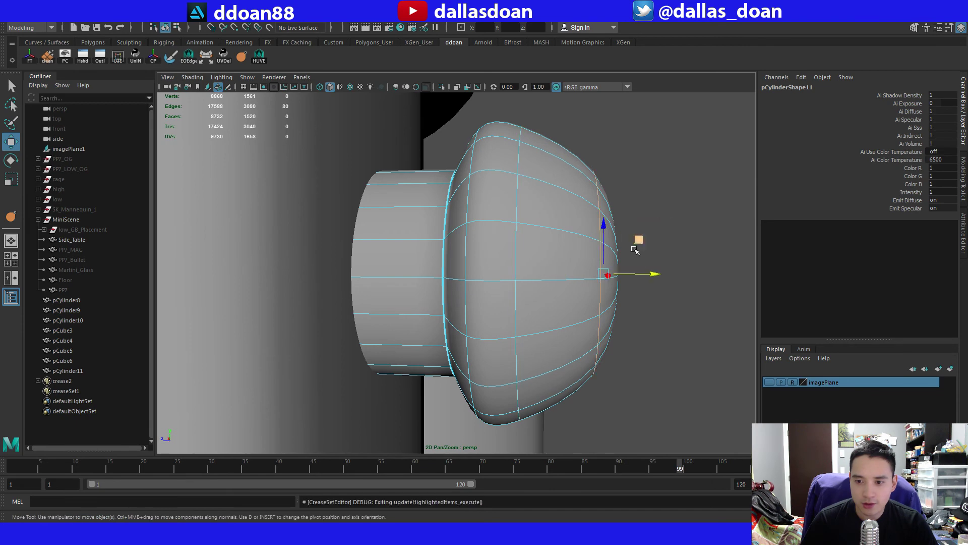
right_click_drag(591, 216, 542, 207)
left_click_drag(551, 121, 662, 401)
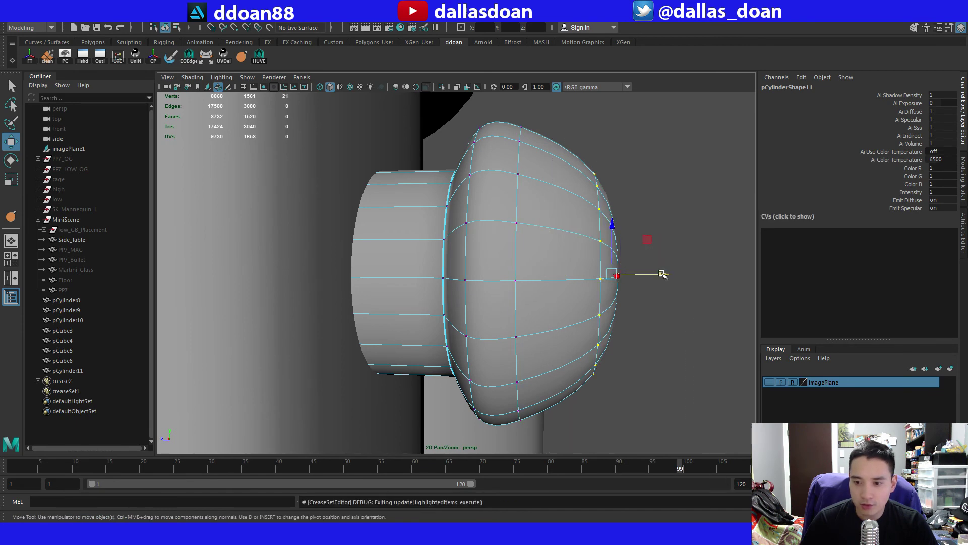
left_click_drag(663, 274, 478, 253)
key("F8")
scroll(494, 290, "down", 5)
left_click_drag(494, 289, 586, 303, "alt")
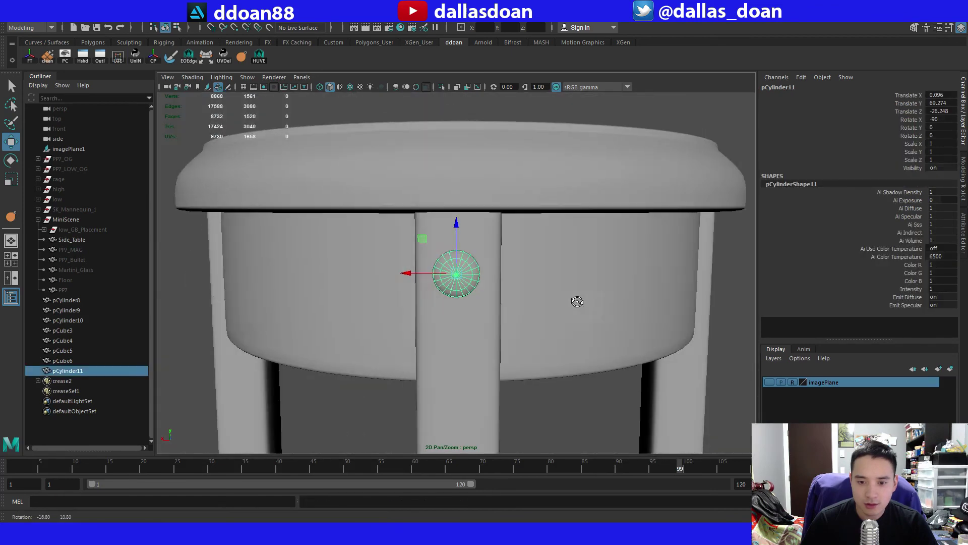
left_click(711, 299)
scroll(499, 286, "up", 5)
mouse_move(496, 284)
left_mouse_down("alt")
mouse_move(543, 302)
mouse_move(608, 302)
mouse_move(495, 292)
left_mouse_up("alt")
scroll(490, 294, "up", 4)
Select the ring of faces around the knob's stem and scale it inward to make the stem much thinner.
left_click(468, 278)
scroll(475, 276, "up", 2)
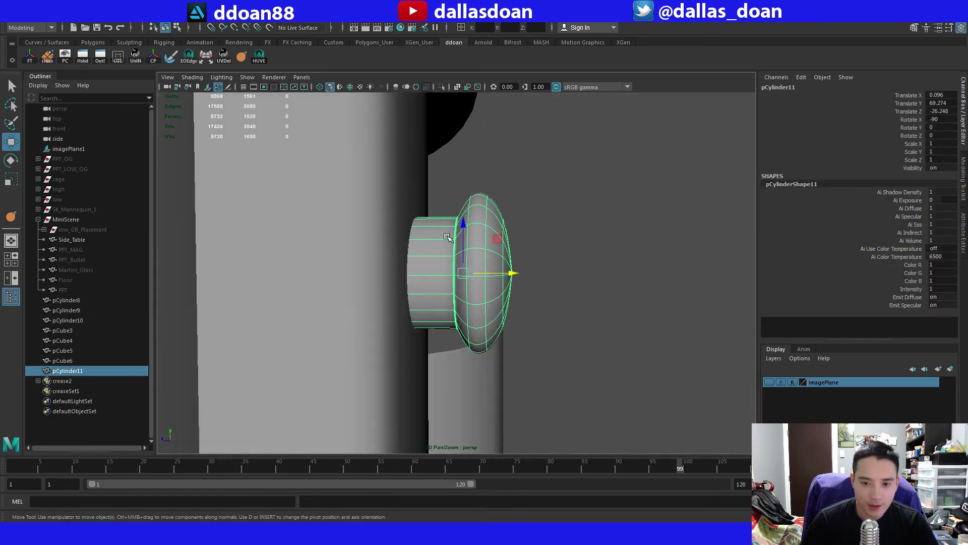
key("F10")
key("F11")
left_click(432, 250)
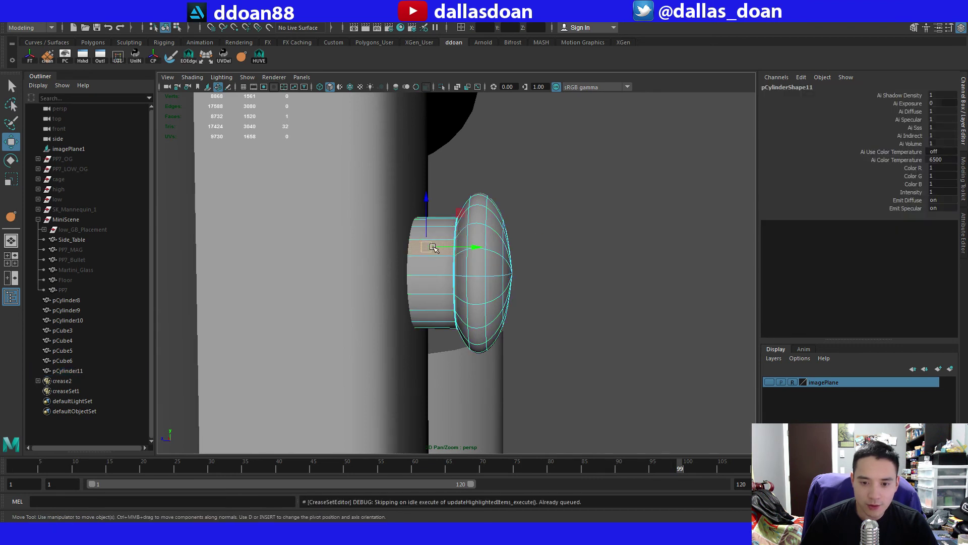
double_click(435, 266, "shift")
left_click_drag(437, 267, 557, 286, "alt")
key("r")
key("w")
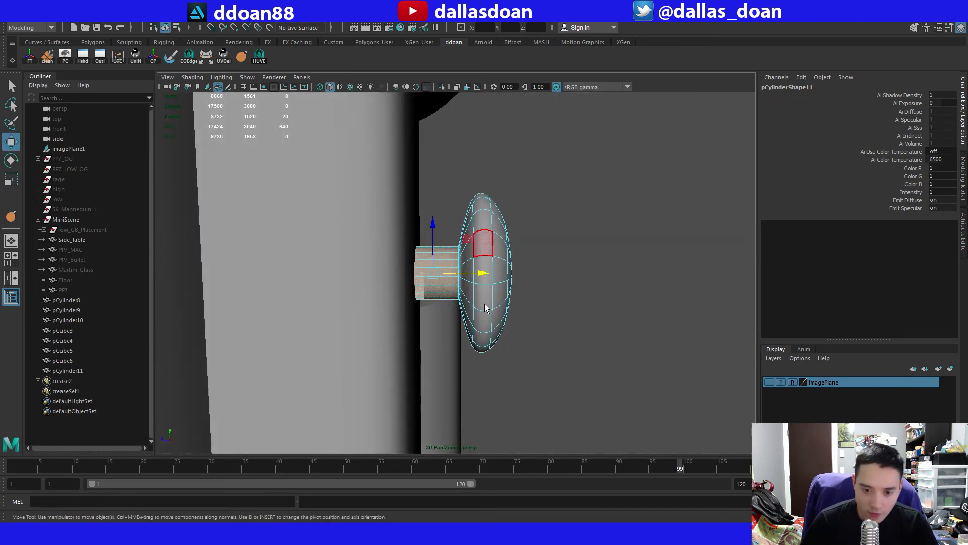
key("F8")
Scale the stem's ring of faces radially outward to make the knob's stem slightly thicker.
left_click_drag(483, 304, 534, 276, "alt")
scroll(488, 287, "up", 7)
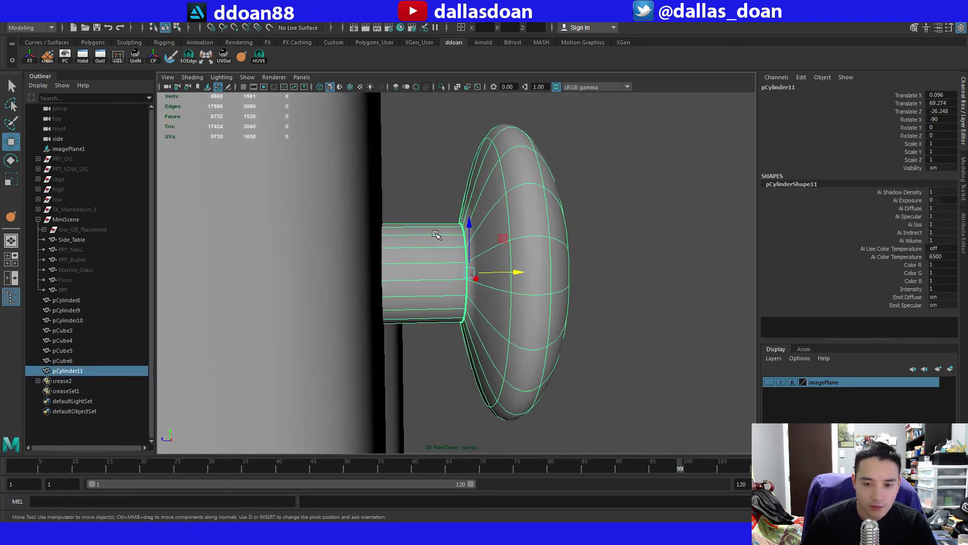
key("F10")
left_click(433, 242)
key("F11")
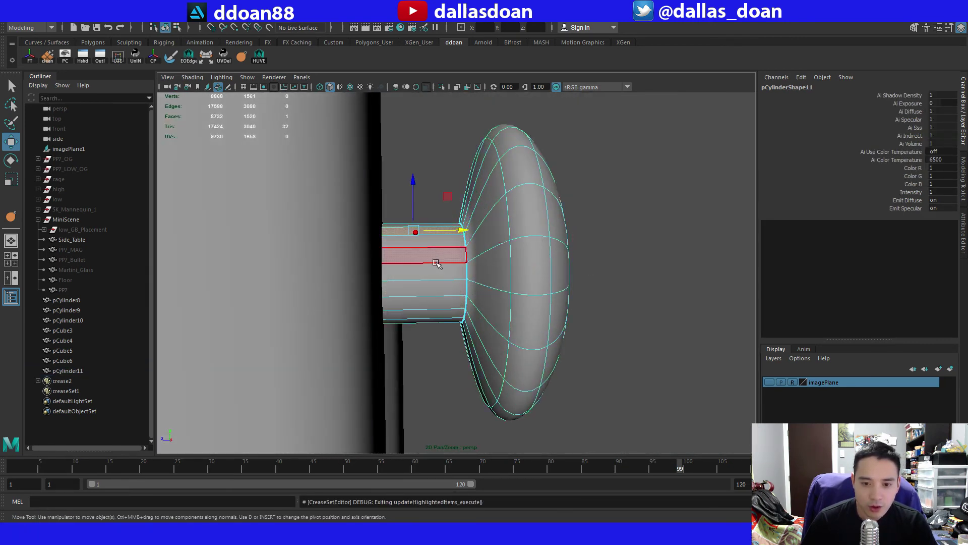
double_click(438, 243, "shift")
scroll(446, 248, "down", 2)
key("r")
left_click_drag(470, 273, 488, 255, "ctrl")
key("w")
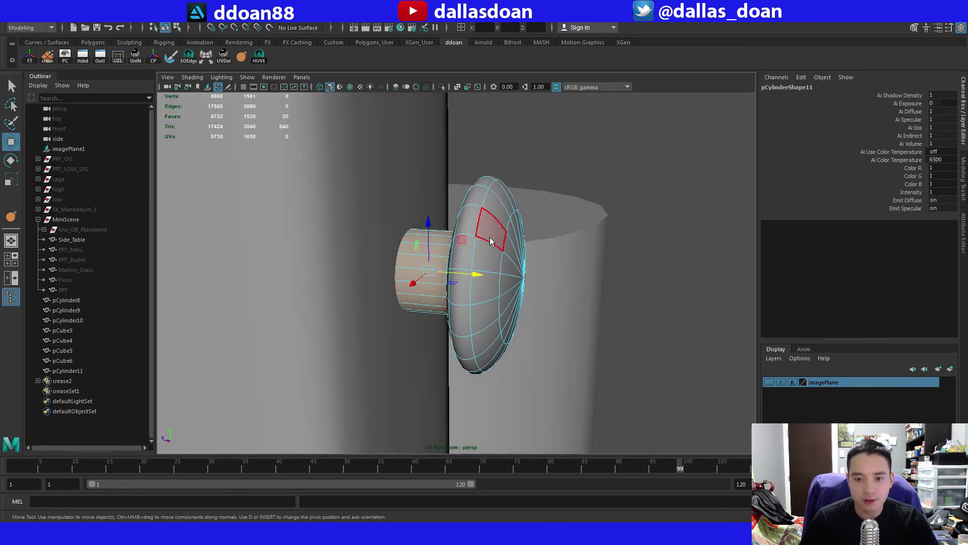
Examine the reshaped knob's proportions against the whole table from the front.
key("F8")
scroll(484, 289, "down", 8)
left_click_drag(483, 290, 439, 287, "alt")
left_click(600, 205)
left_click_drag(600, 205, 510, 212, "alt")
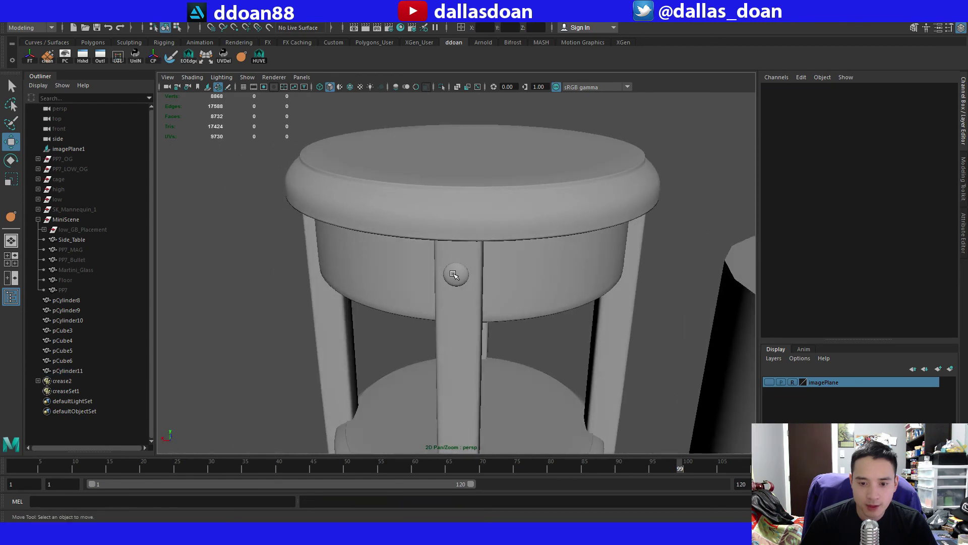
left_click(456, 275)
key("f")
scroll(494, 297, "down", 8)
left_click_drag(495, 297, 427, 286, "alt")
scroll(470, 299, "down", 4)
scroll(513, 289, "up", 1)
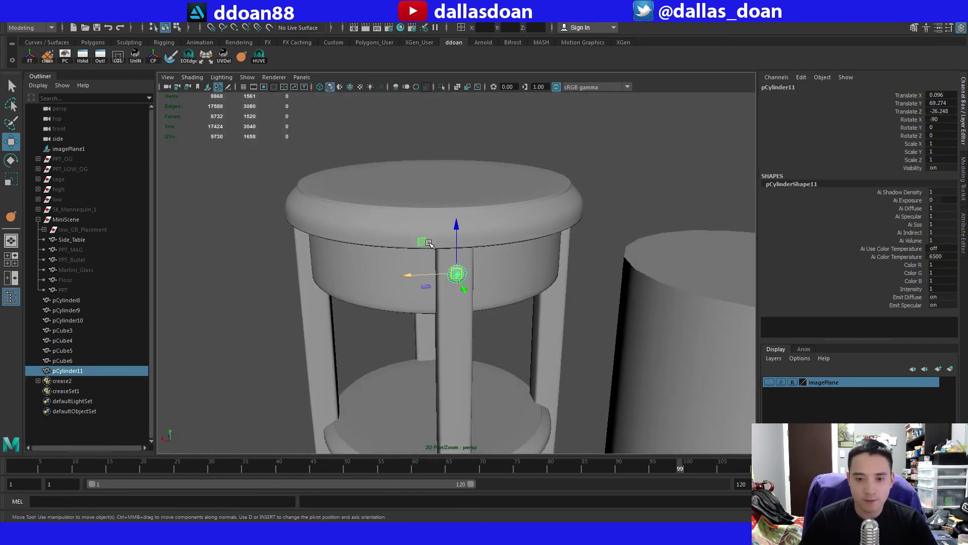
Try rotating the knob to -45 degrees in Y around the table's centre in the top view.
key("space")
key("space")
right_click_drag(371, 199, 427, 163, "alt")
middle_click_drag(426, 163, 365, 187, "alt")
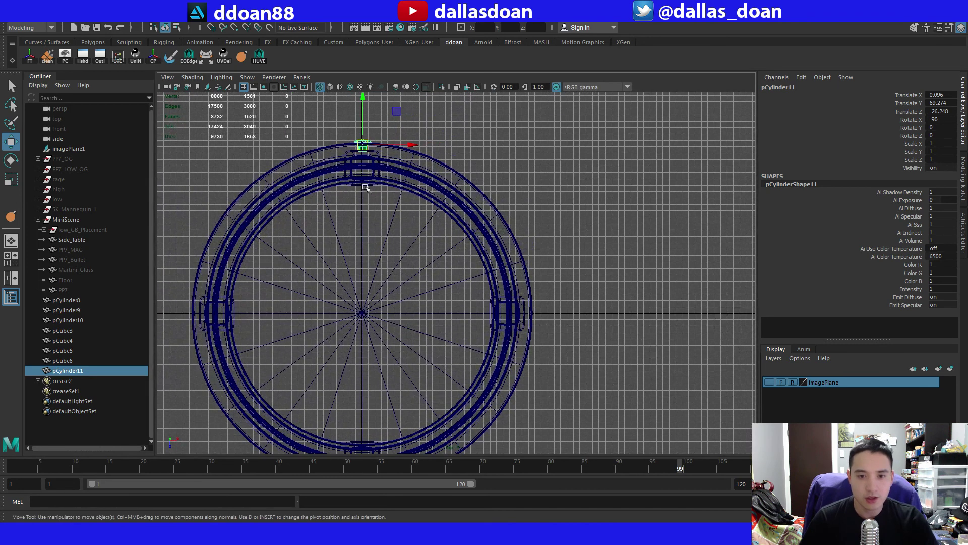
key("e")
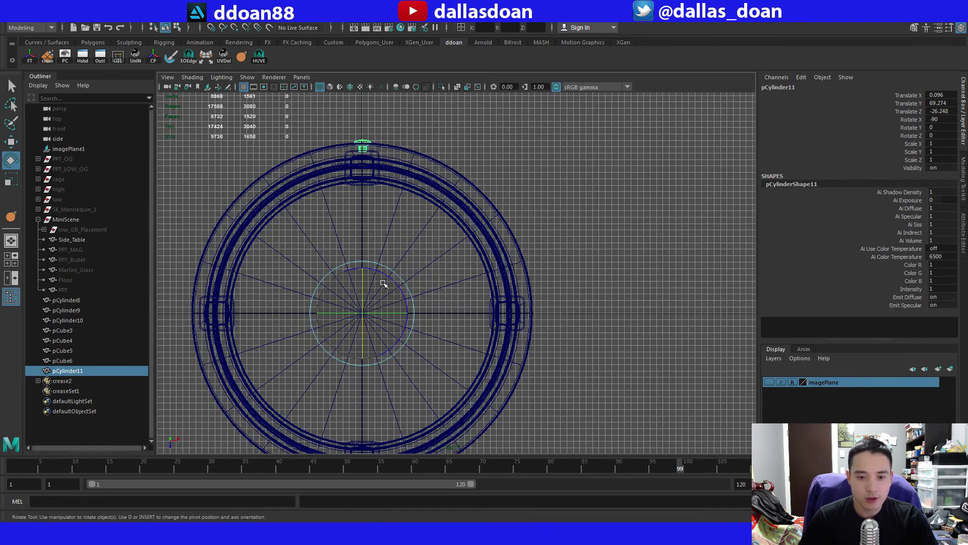
left_click_drag(388, 279, 400, 285)
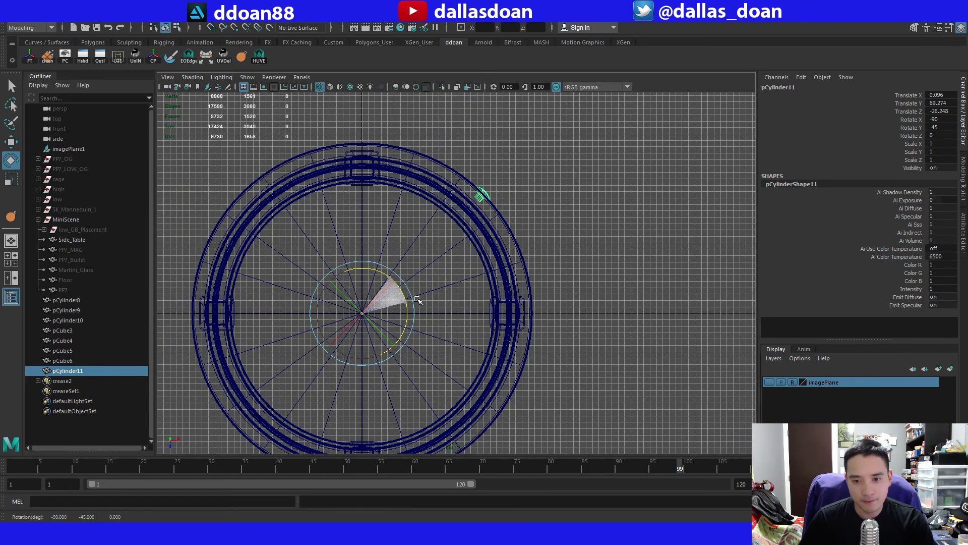
Examine how far the rotated knob stands off the drawer ring between the legs.
key("w")
key("f")
key("space")
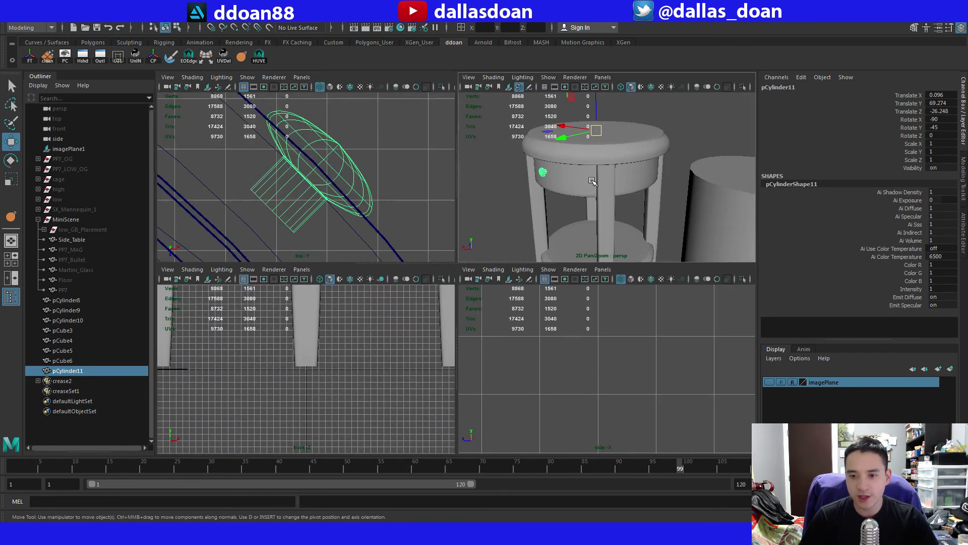
key("space")
left_click_drag(502, 214, 581, 207, "alt")
key("f")
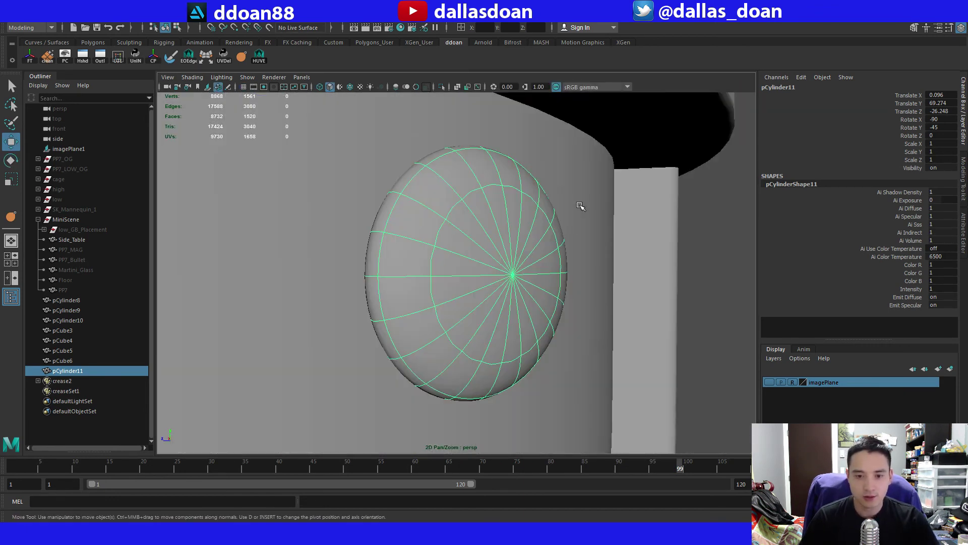
left_click_drag(522, 226, 605, 204, "alt")
scroll(494, 218, "down", 8)
left_click_drag(490, 211, 477, 250, "alt")
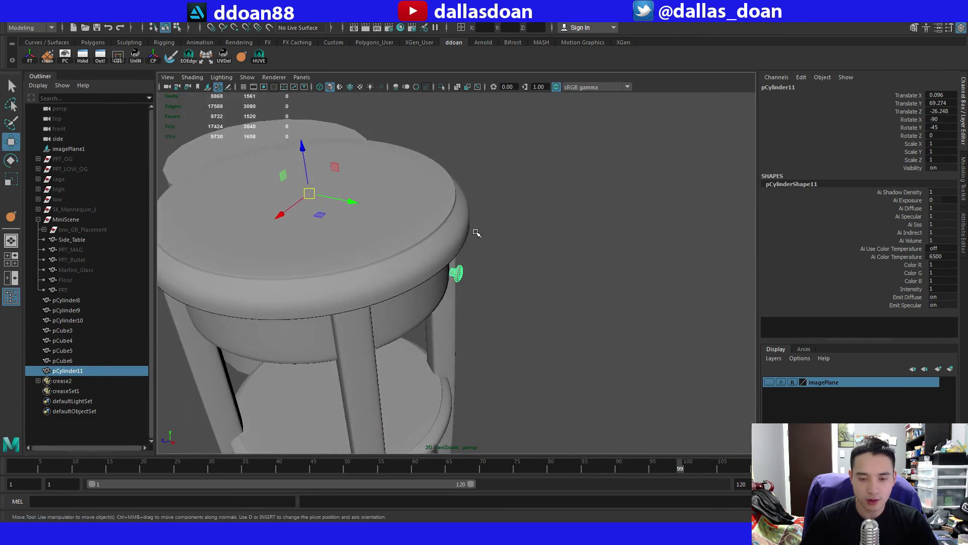
Undo the knob's rotation around the table's centre.
key("space")
key("space")
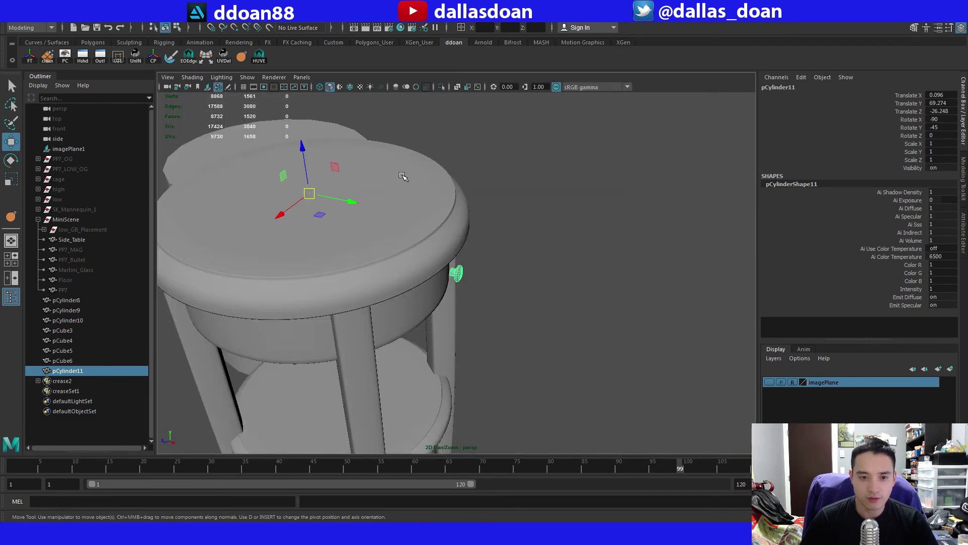
key("space")
key("space")
scroll(449, 215, "down", 8)
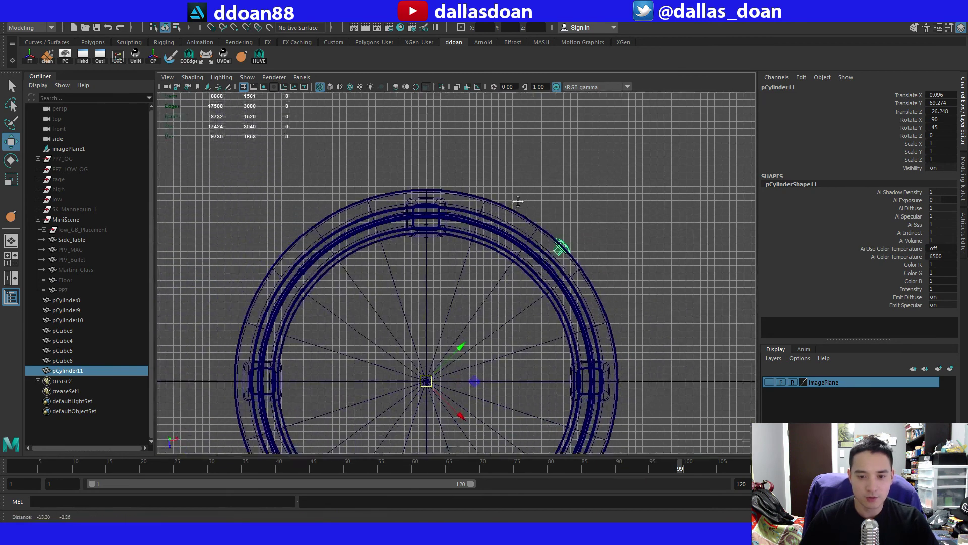
key("ctrl+z")
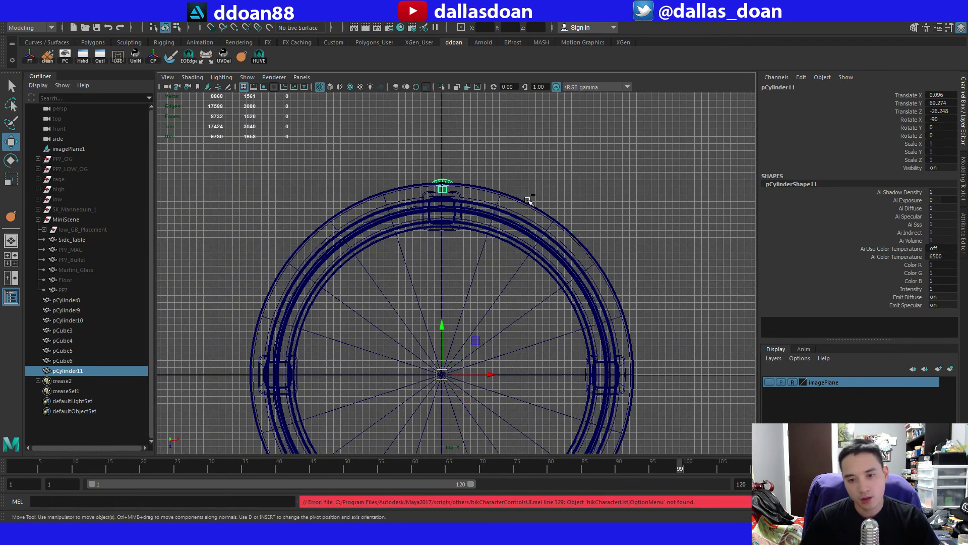
Move the knob inward to about -21.9 in Z and lengthen its stem by pulling the end vertices toward the table's centre.
left_click_drag(446, 330, 444, 331)
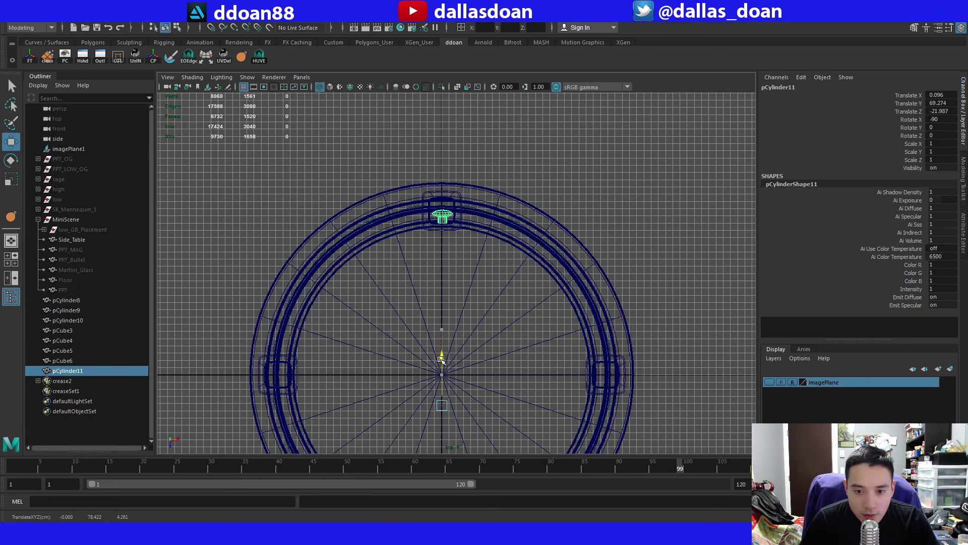
scroll(465, 356, "up", 10)
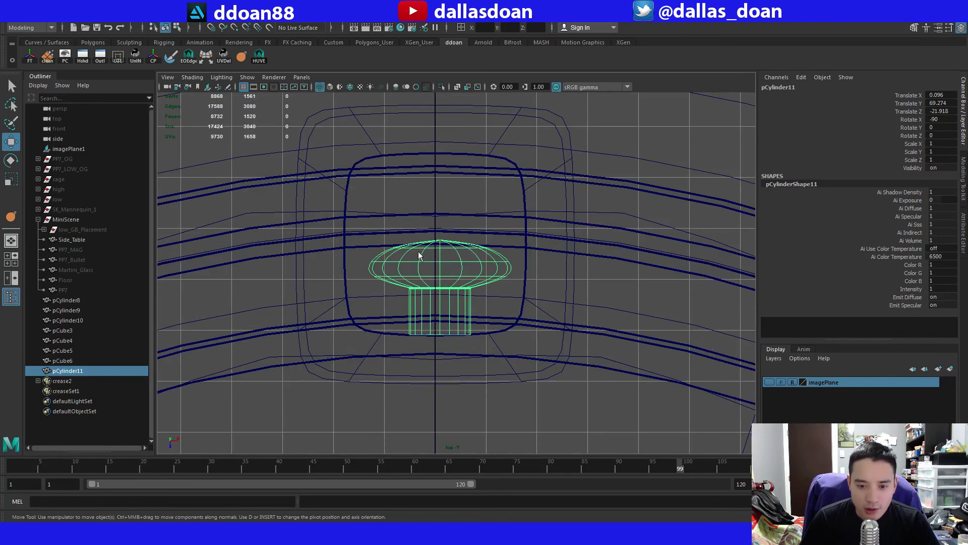
key("F9")
left_click_drag(395, 320, 515, 343)
left_click_drag(444, 300, 443, 322)
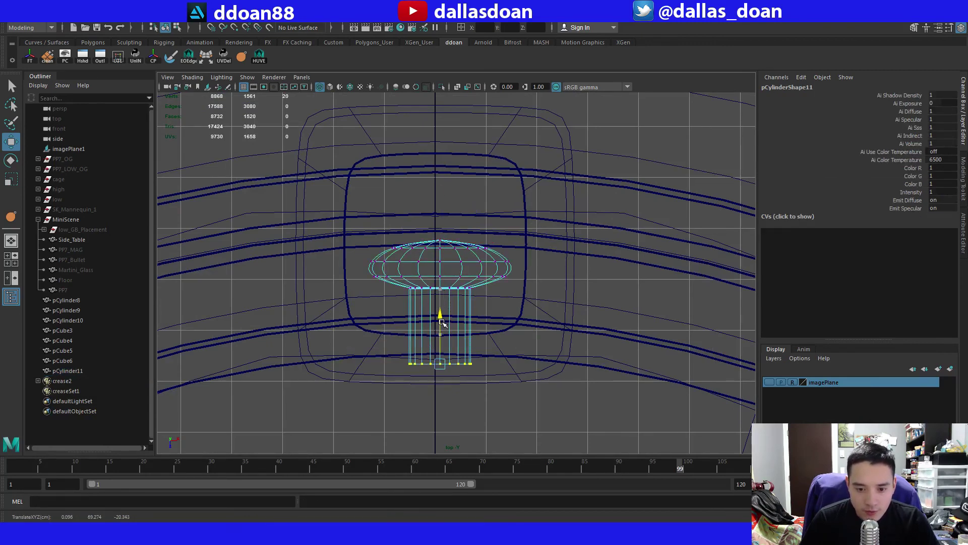
key("F8")
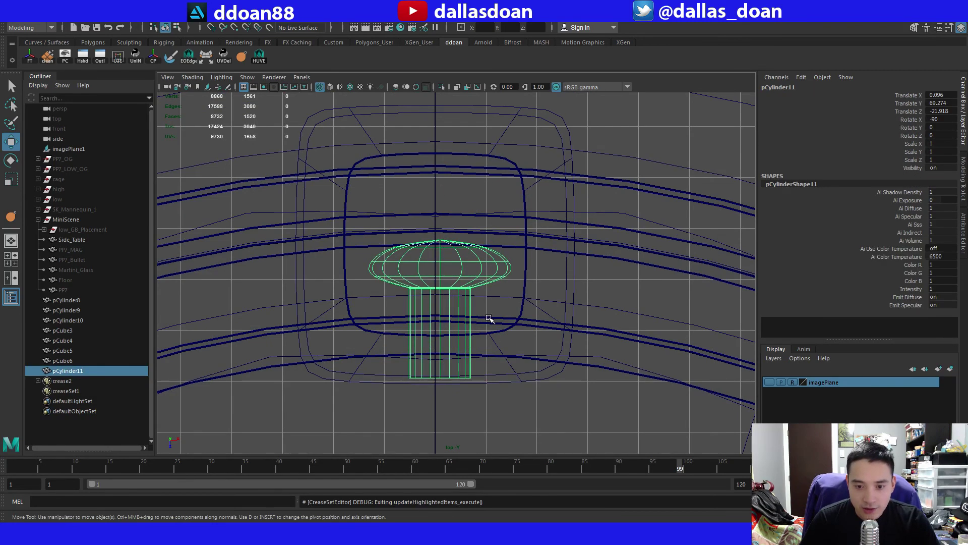
Align the knob to X 0 and snap its pivot to the centre of the table.
scroll(488, 315, "down", 8)
scroll(488, 299, "up", 3)
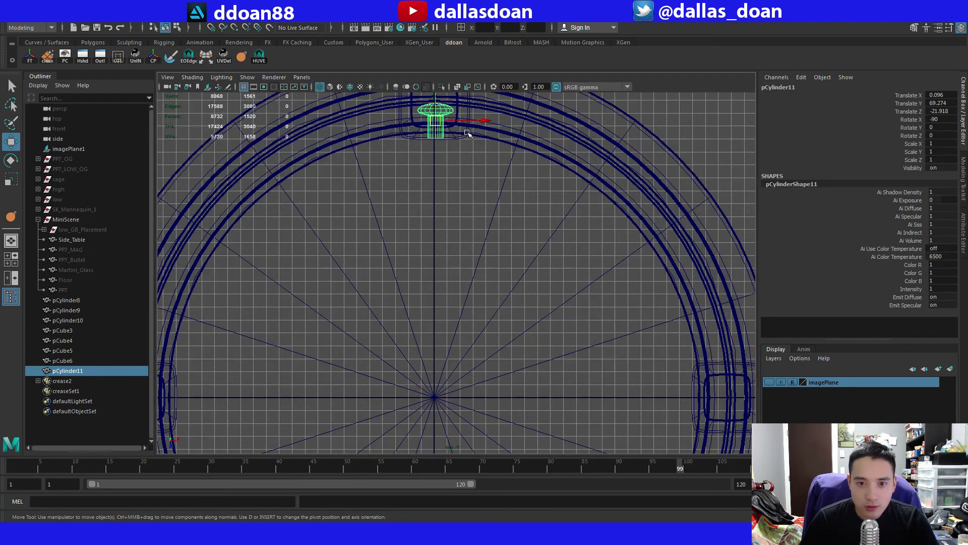
left_click_drag(476, 121, 440, 123)
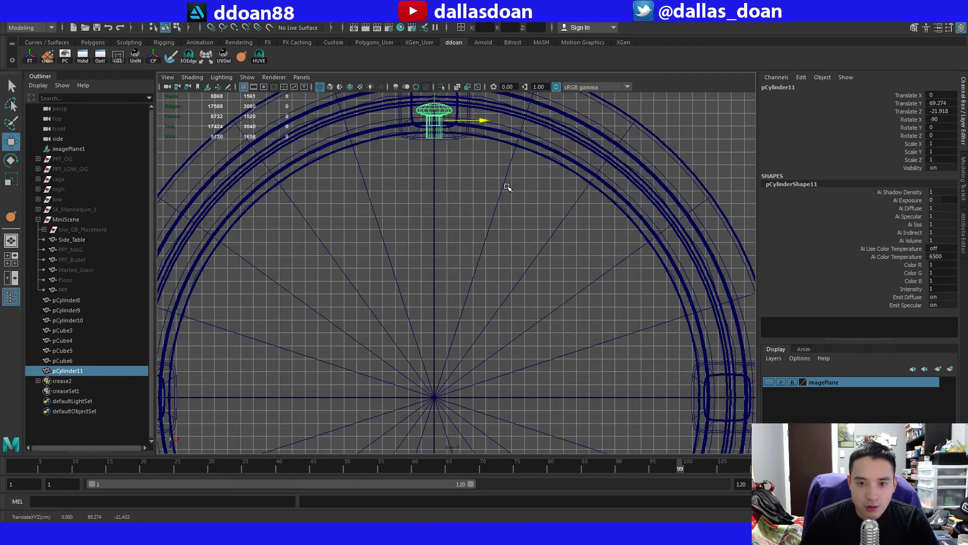
middle_click_drag(507, 188, 497, 234, "alt")
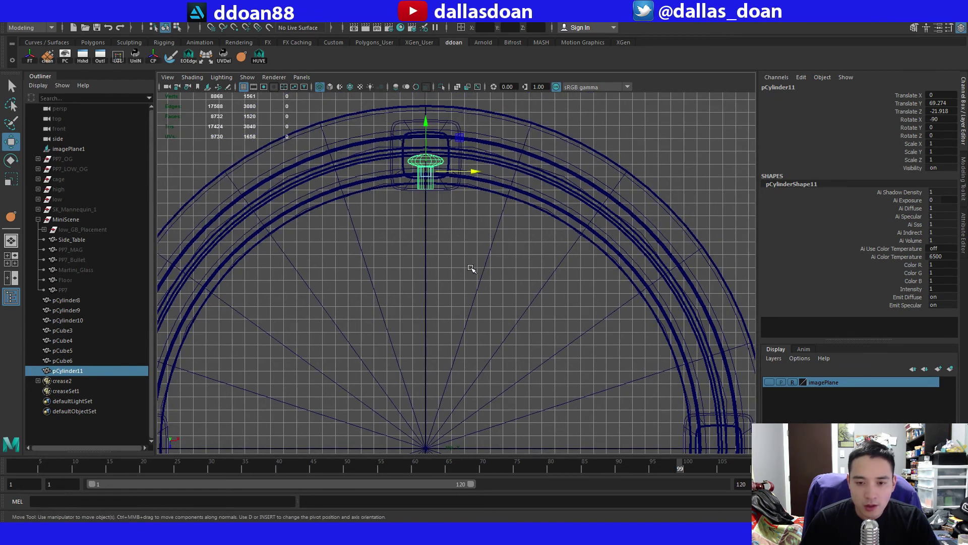
scroll(470, 268, "down", 2)
key("d")
middle_click(436, 392)
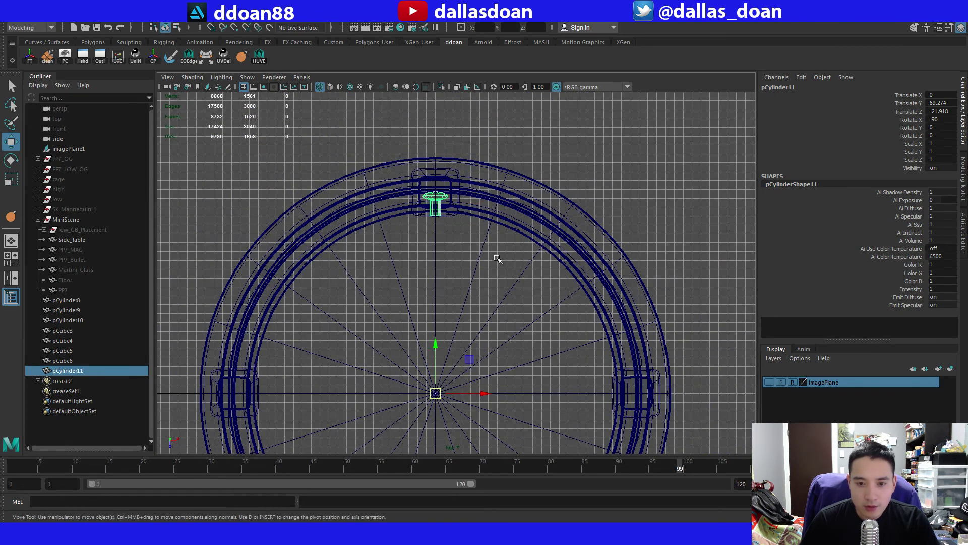
Rotate the knob to -45 degrees in Y around the table's centre in the perspective view.
key("space")
key("space")
key("e")
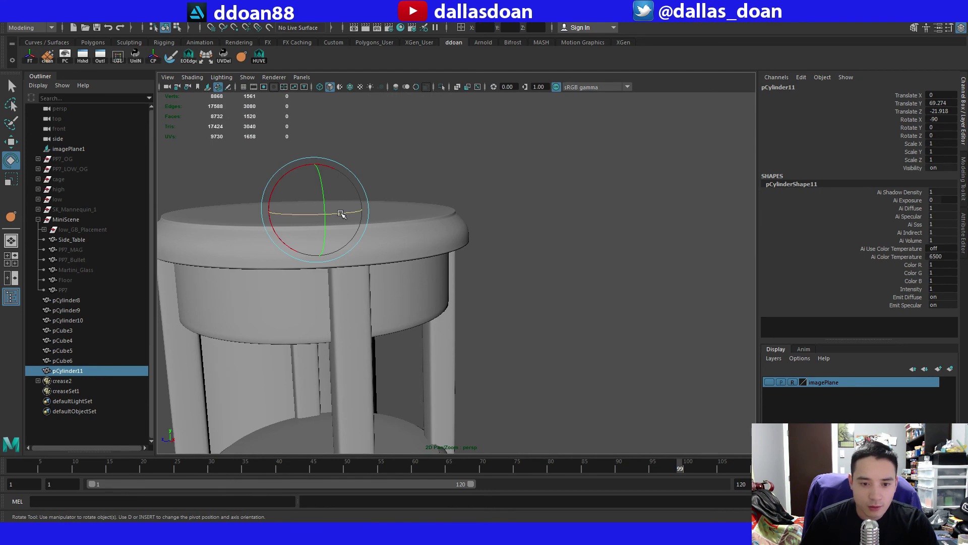
left_click_drag(341, 213, 305, 214)
Examine the rotated knob's position relative to the drawer ring and legs from several sides.
left_click_drag(580, 247, 410, 249, "alt")
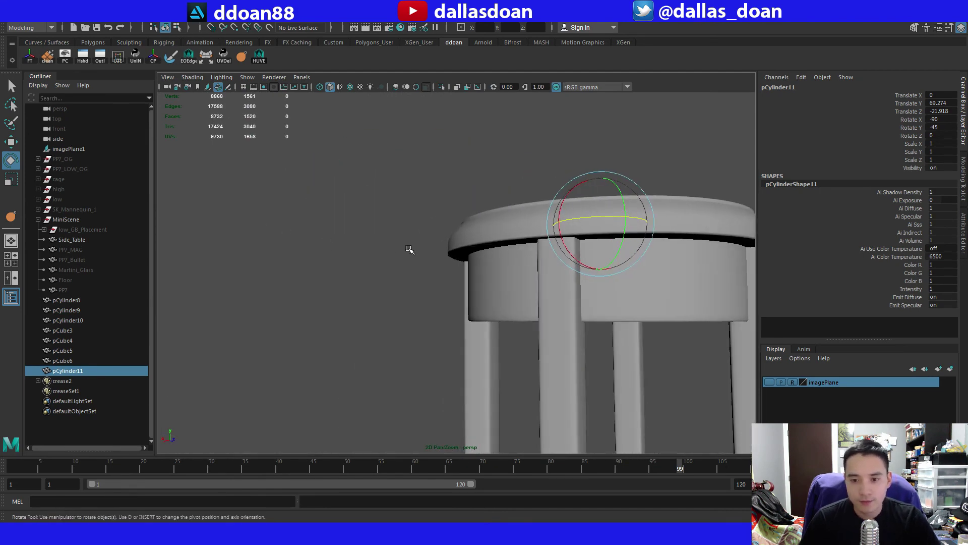
middle_click_drag(409, 249, 353, 252, "alt")
right_click_drag(353, 252, 313, 257, "alt")
key("f")
left_click_drag(404, 244, 476, 220)
key("ctrl+z")
scroll(421, 239, "down", 4)
mouse_move(416, 242)
left_mouse_down("alt")
mouse_move(529, 220)
mouse_move(346, 216)
mouse_move(334, 229)
mouse_move(307, 205)
left_mouse_up("alt")
key("4")
key("5")
right_click_drag(307, 206, 365, 244, "alt")
left_click_drag(365, 245, 412, 241, "alt")
scroll(411, 241, "down", 5)
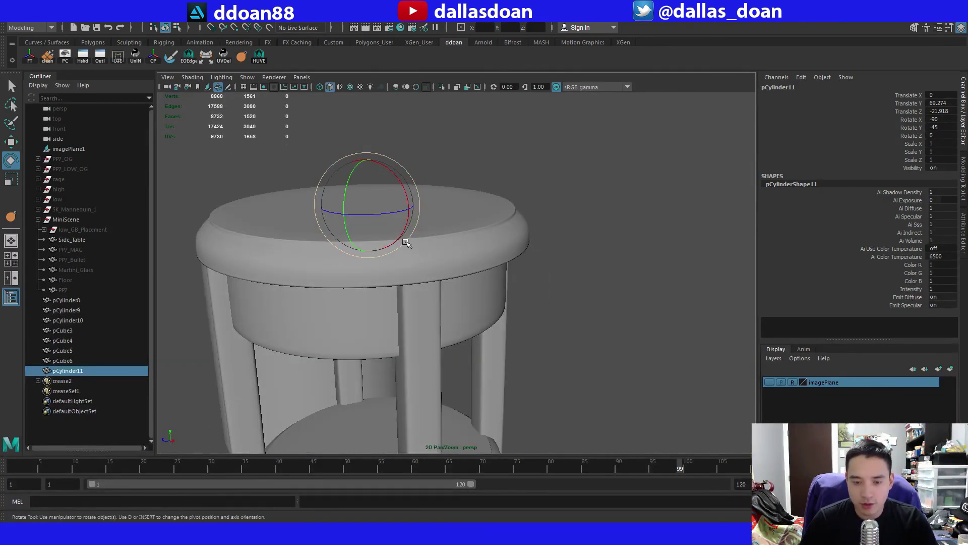
Undo the knob's 45-degree rotation and move the knob outward to about -25 in Z.
key("space")
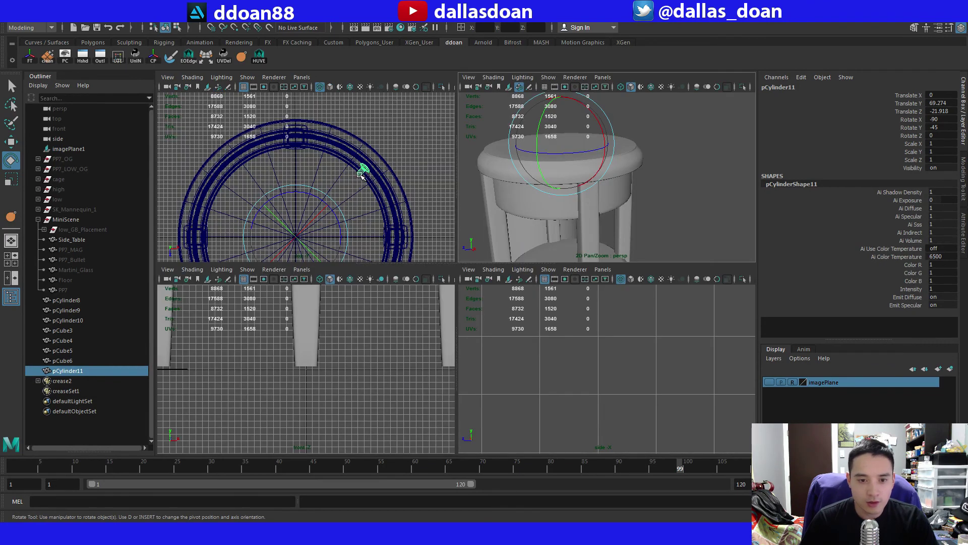
key("w")
key("ctrl+z")
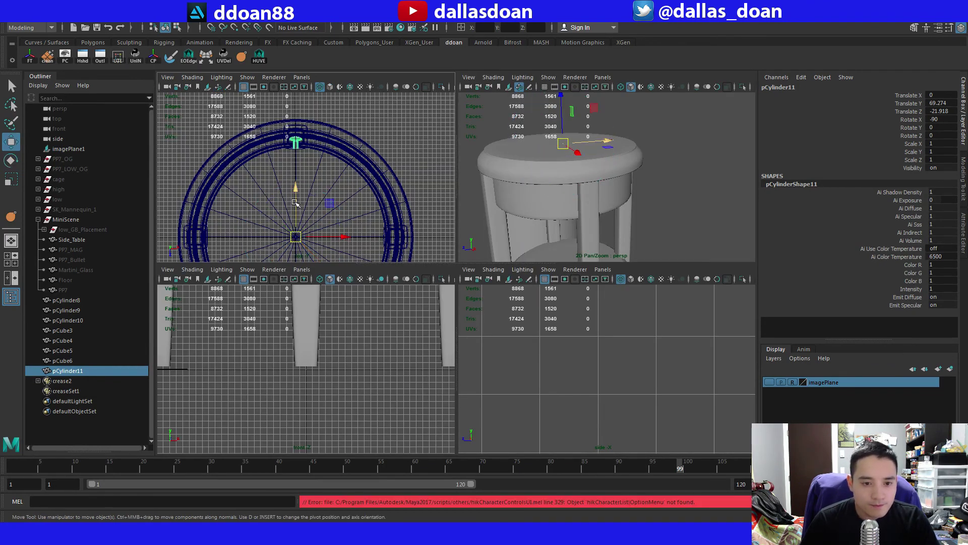
left_click_drag(295, 202, 297, 190)
mouse_move(549, 181)
left_mouse_down("alt")
mouse_move(560, 181)
mouse_move(449, 184)
mouse_move(540, 181)
mouse_move(544, 161)
mouse_move(543, 186)
left_mouse_up("alt")
left_click_drag(293, 186, 298, 180)
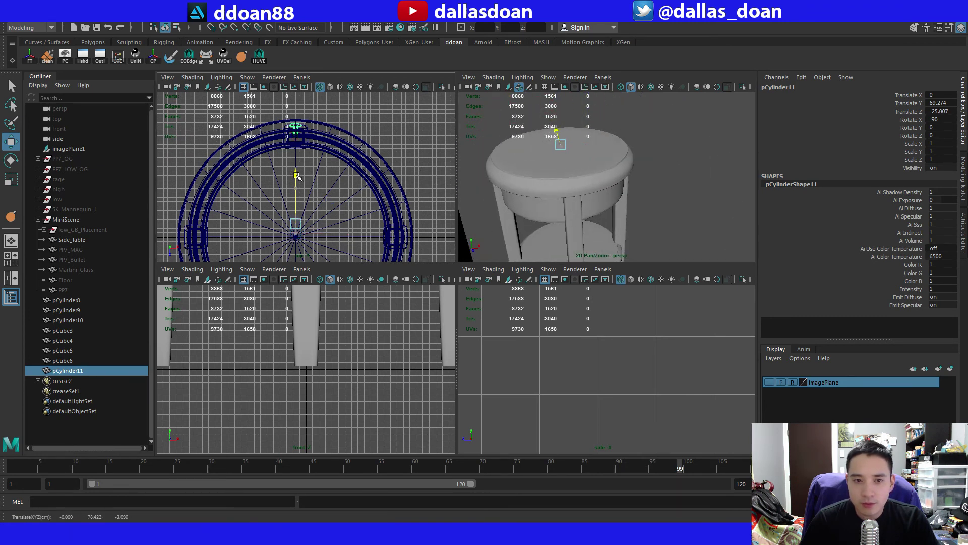
key("t")
left_click_drag(681, 165, 661, 168, "alt")
right_click_drag(661, 169, 661, 184, "alt")
middle_click_drag(661, 184, 526, 201, "alt")
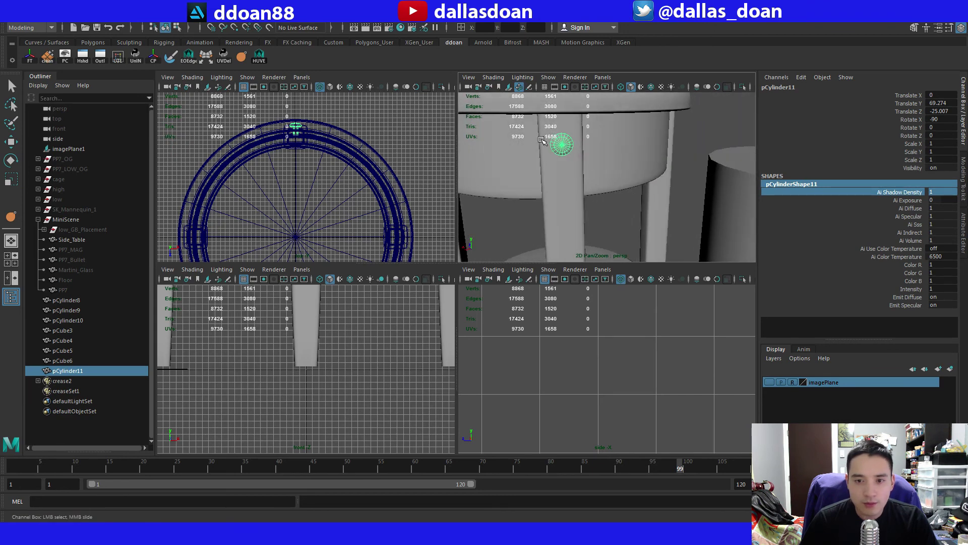
Try to rotate the knob about -20.7 degrees in Y from its shifted pivot and nudge it toward the table's centre.
left_click(562, 141)
key("e")
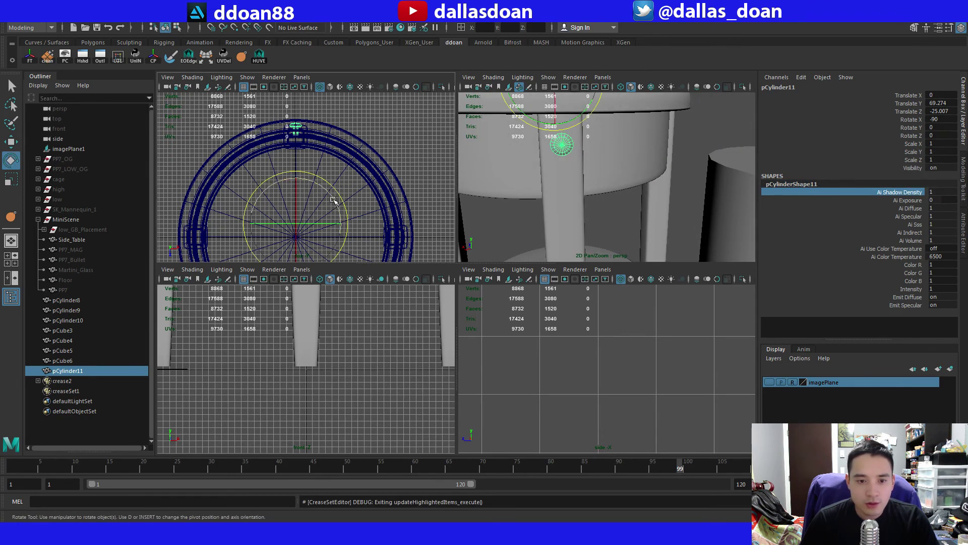
left_click_drag(332, 198, 339, 214)
key("f")
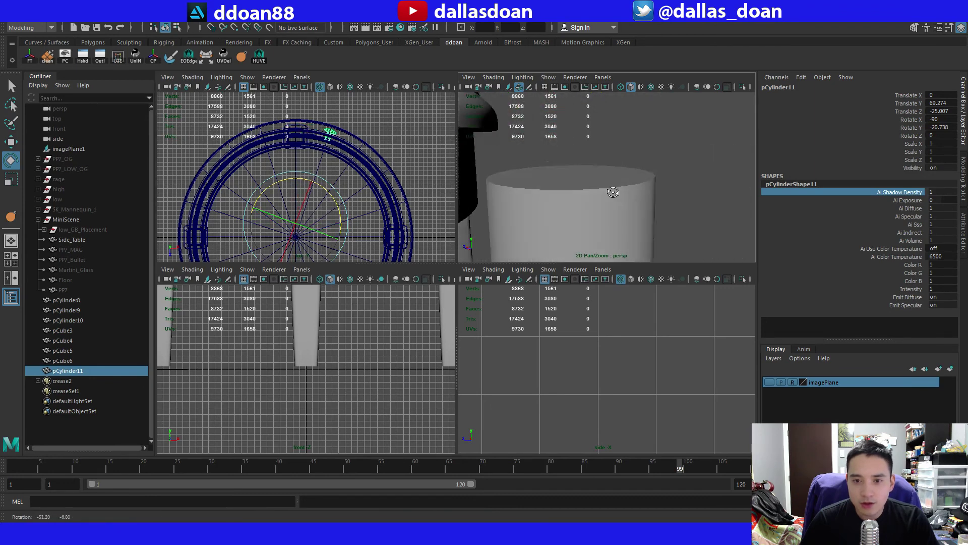
left_click_drag(633, 178, 678, 169, "alt")
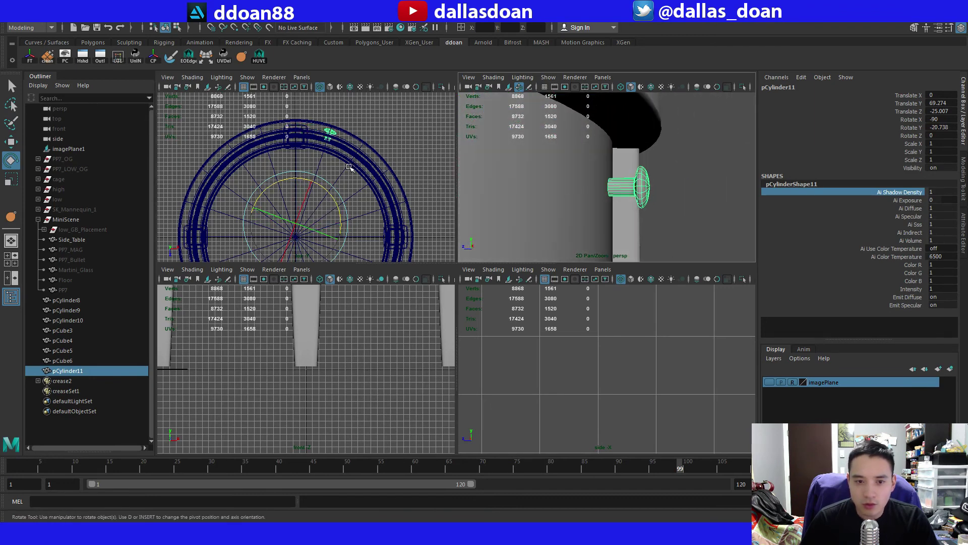
key("w")
left_click_drag(296, 225, 297, 225)
left_click_drag(520, 174, 498, 197, "alt")
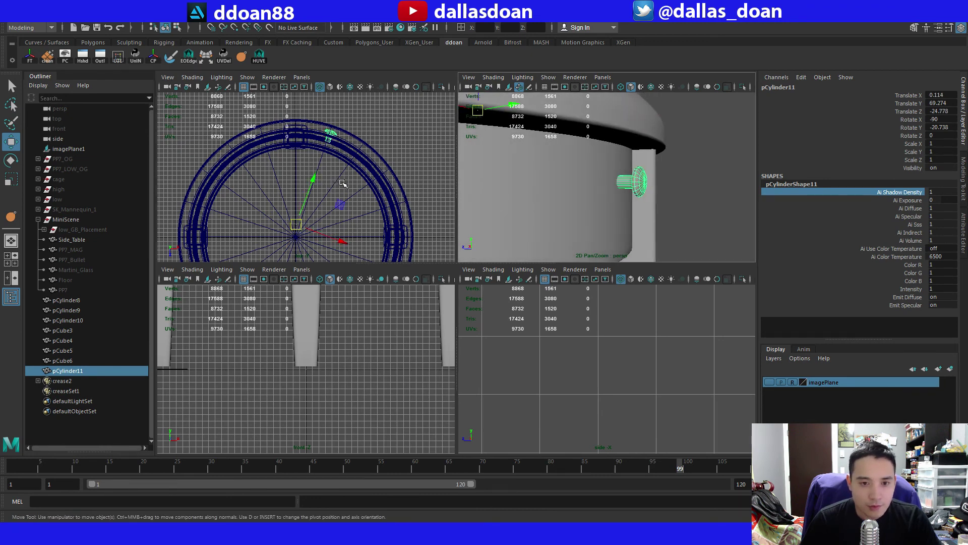
key("ctrl+z")
key("ctrl+z")
key("ctrl+z")
key("ctrl+z")
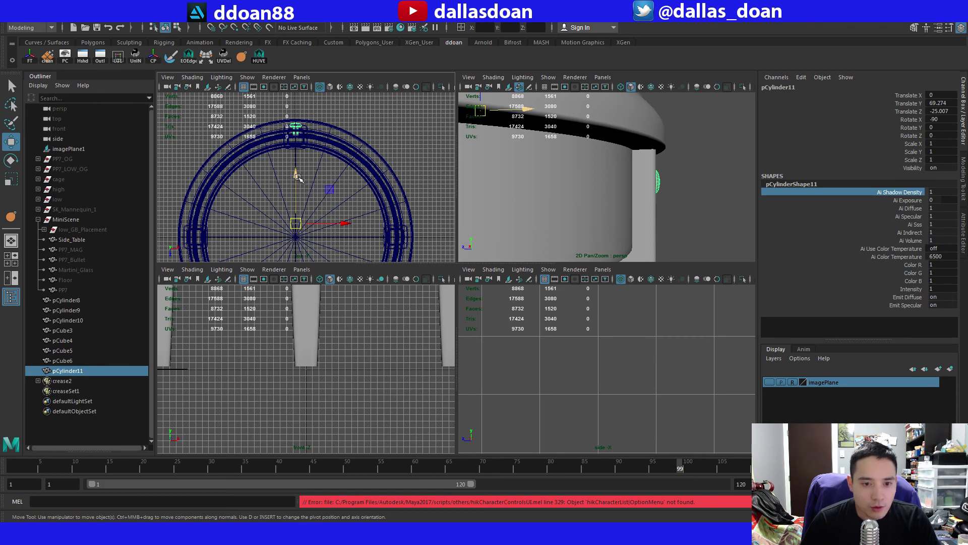
Move the knob to about -24.55 in Z and rotate it -45 degrees in Y around the table's centre.
left_click_drag(298, 177, 298, 178)
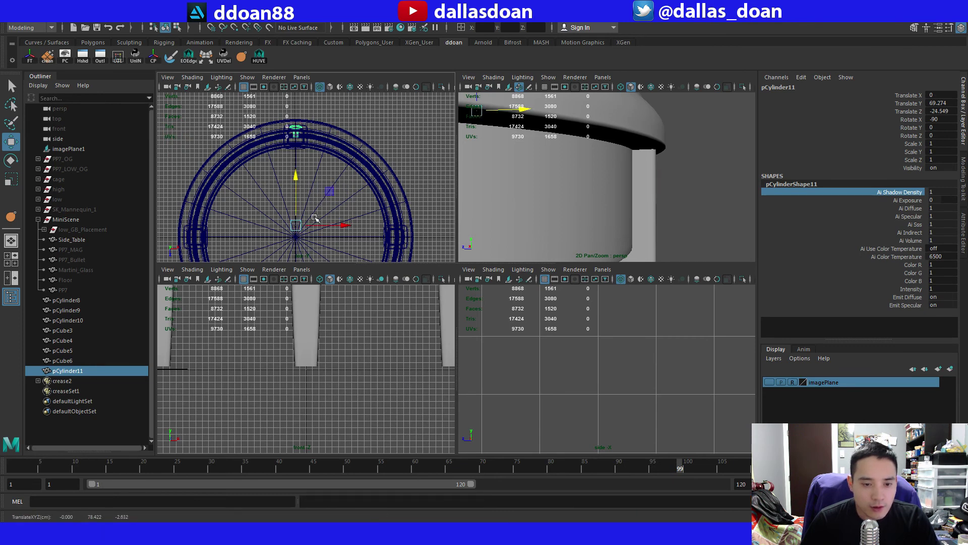
key("d")
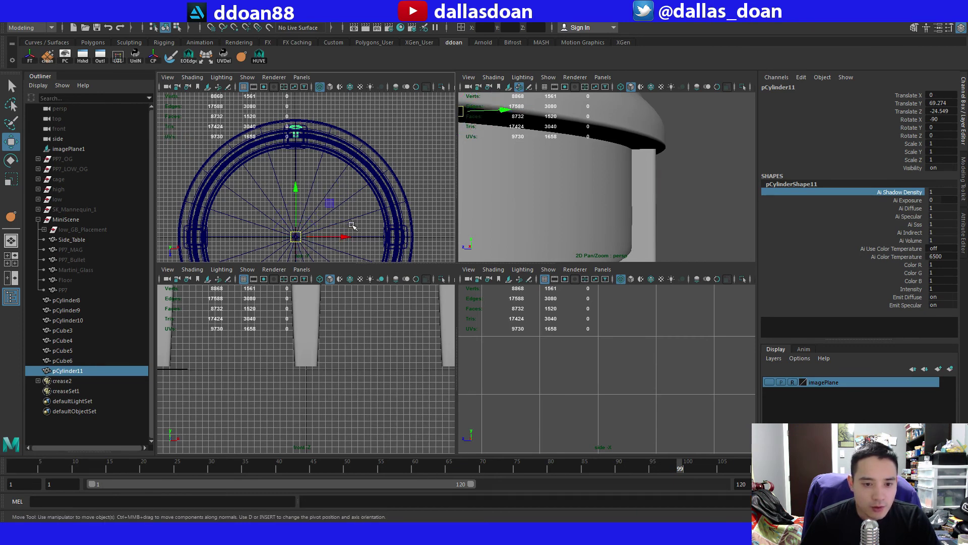
key("e")
left_click_drag(325, 203, 351, 224)
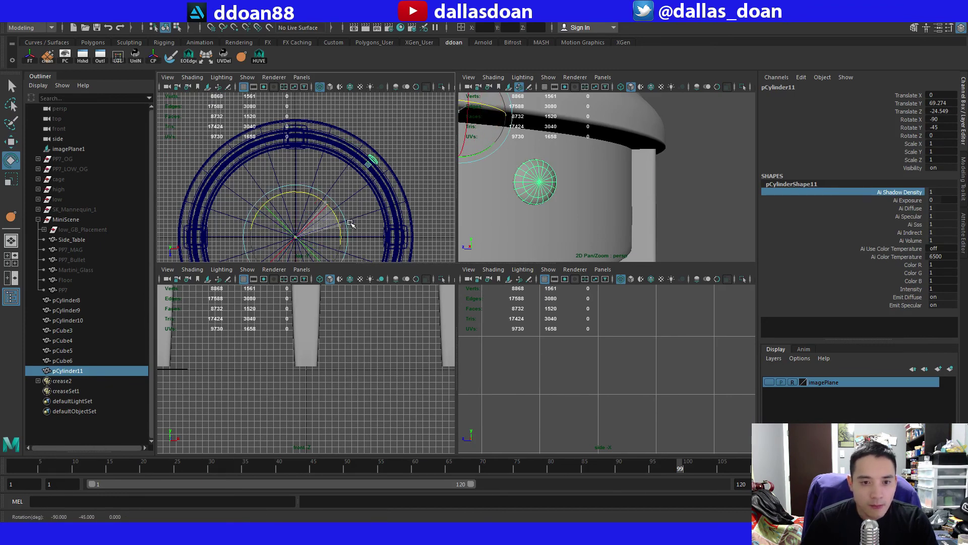
key("w")
key("f")
right_click_drag(640, 142, 570, 179, "alt")
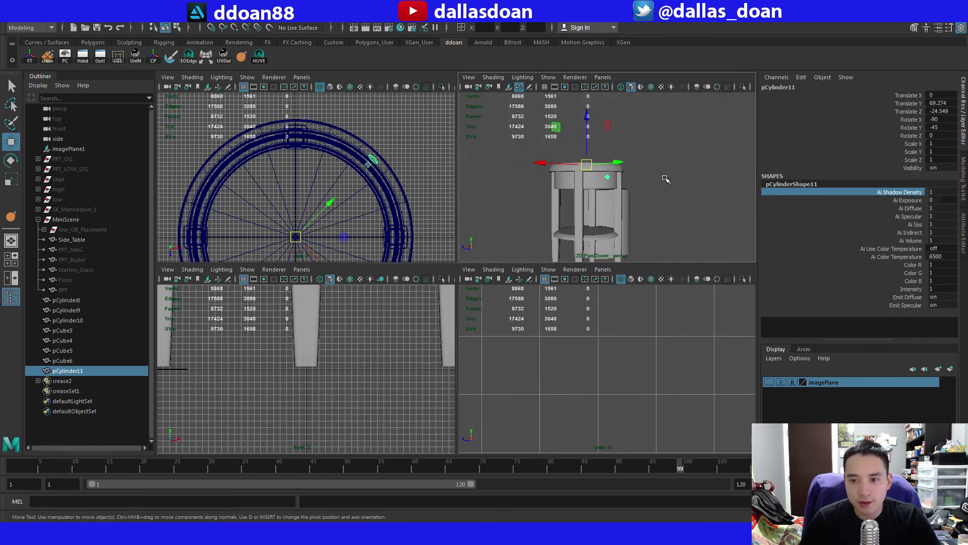
left_click_drag(666, 179, 626, 179, "alt")
Move the knob's pivot from the table's centre to the front of the drawer ring near the knob.
left_click(555, 183)
mouse_move(555, 183)
right_mouse_down("alt")
mouse_move(625, 182)
mouse_move(553, 186)
right_mouse_up("alt")
key("space")
scroll(605, 201, "up", 4)
left_click(600, 195)
left_click_drag(553, 186, 519, 182, "alt")
middle_click_drag(528, 181, 486, 181, "alt")
key("d")
left_click_drag(508, 148, 480, 147, "alt")
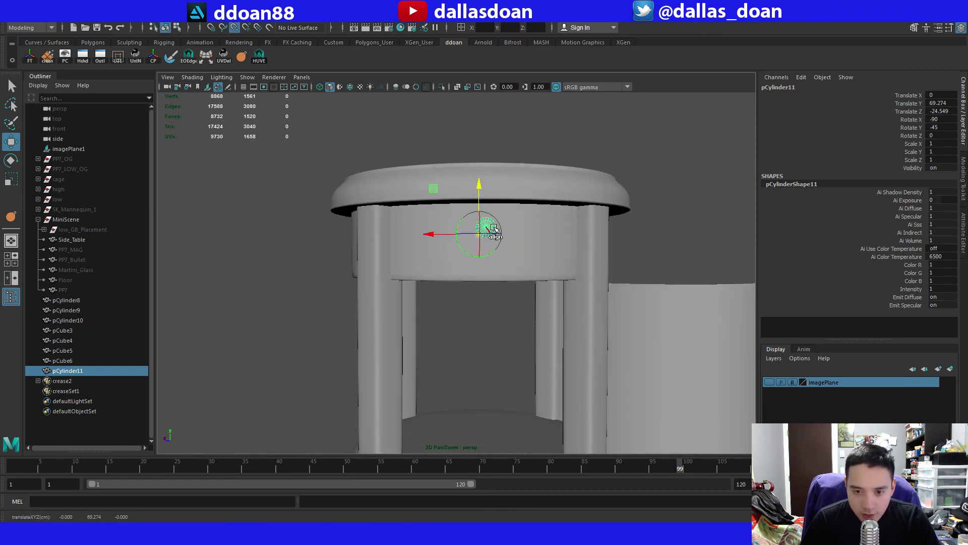
Lower the knob on the drawer ring to about 67.97 in Y.
scroll(525, 232, "up", 4)
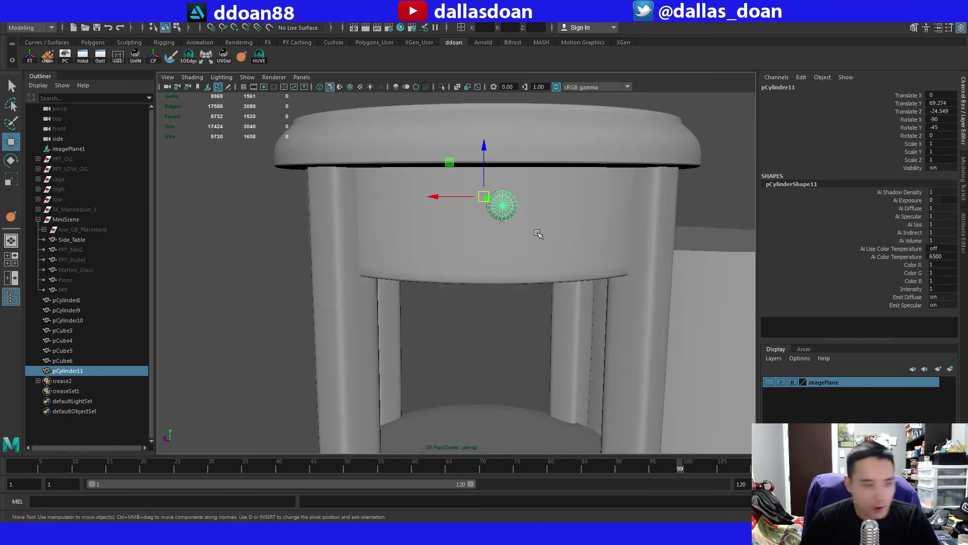
left_click_drag(484, 156, 484, 159)
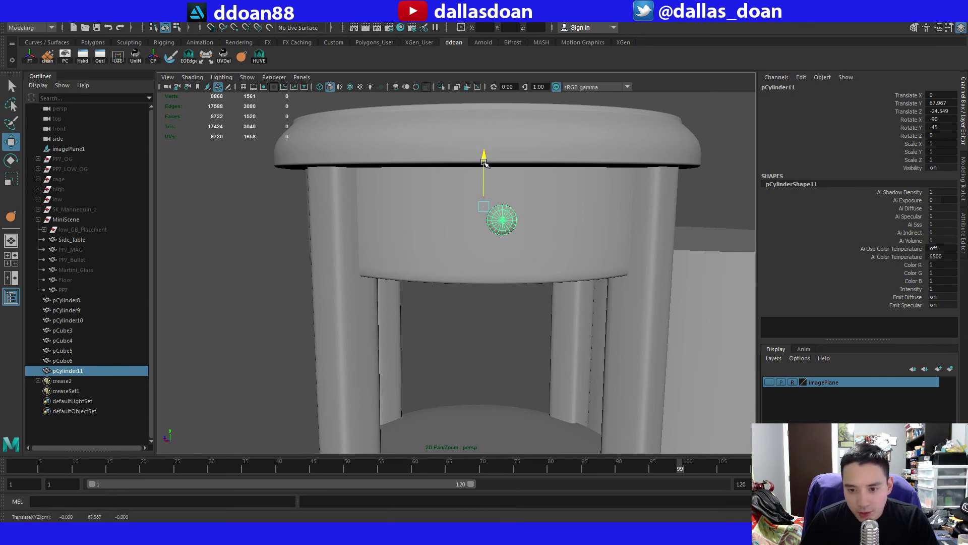
scroll(502, 276, "down", 2)
left_click(629, 182)
scroll(546, 248, "up", 1)
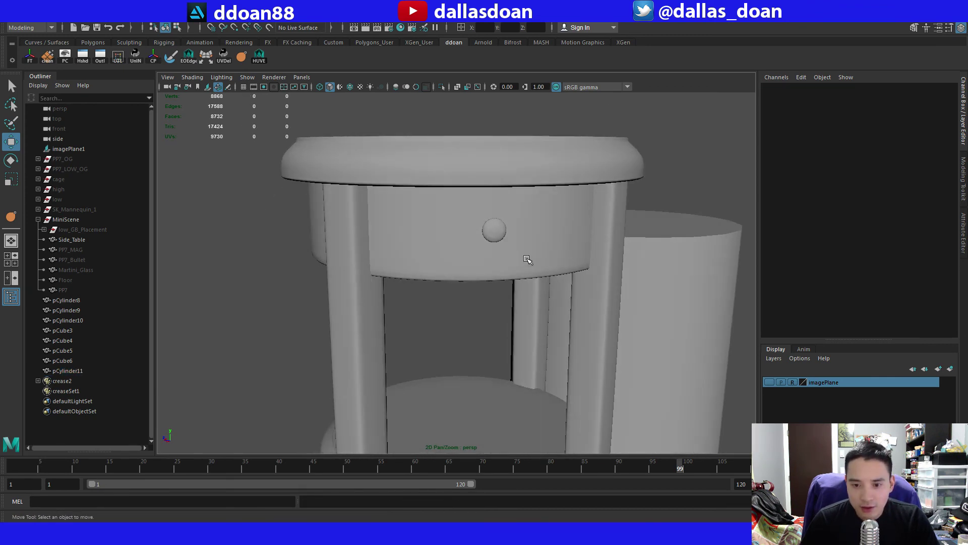
Scale the knob uniformly to about 1.29 around its own centre.
left_click(495, 229)
left_click_drag(494, 229, 471, 230, "alt")
key("r")
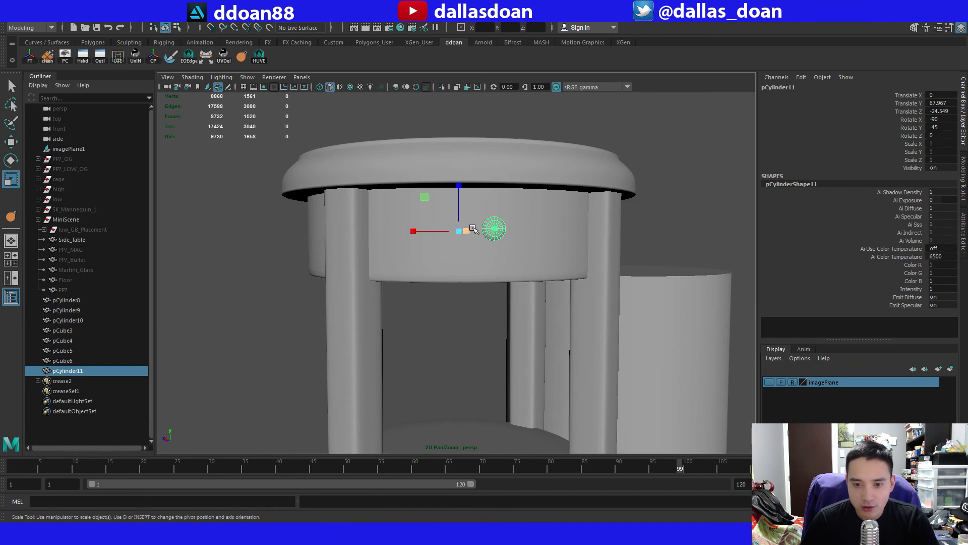
scroll(478, 237, "up", 2)
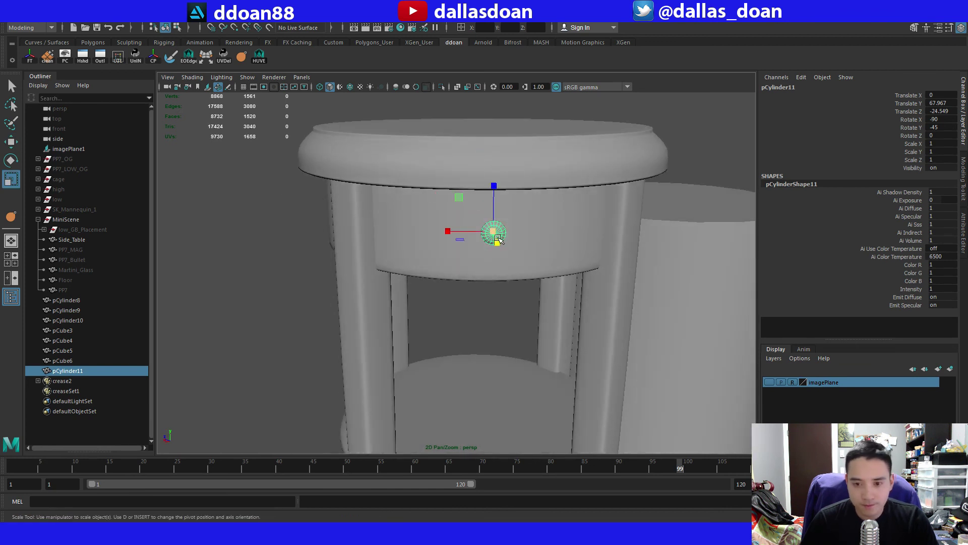
left_click_drag(500, 230, 502, 230)
left_click_drag(502, 230, 520, 228, "alt")
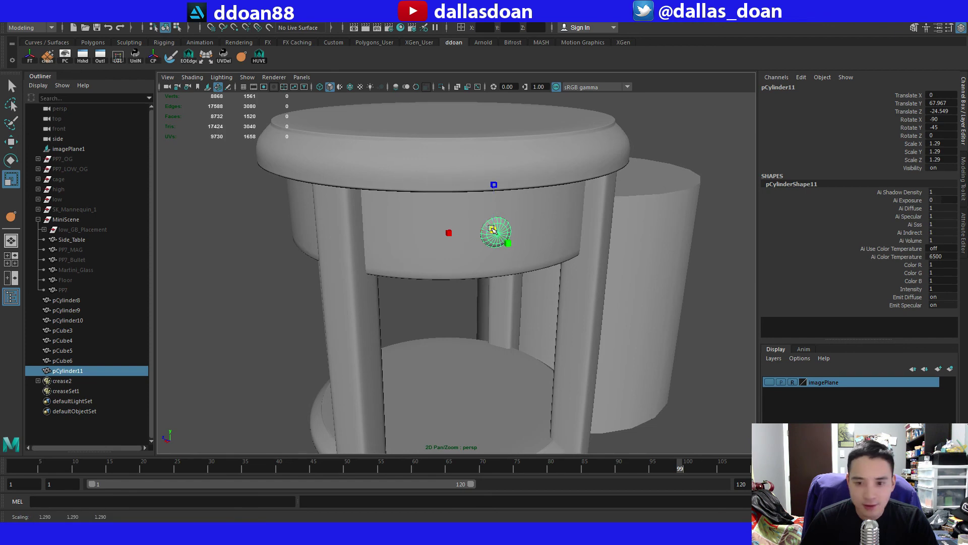
Examine the knob's stem and its fit against the drawer ring from both sides, along with the whole table's proportions.
key("w")
left_click_drag(526, 205, 560, 197, "alt")
left_click(588, 235)
left_click_drag(529, 237, 569, 268, "alt")
scroll(568, 268, "up", 3)
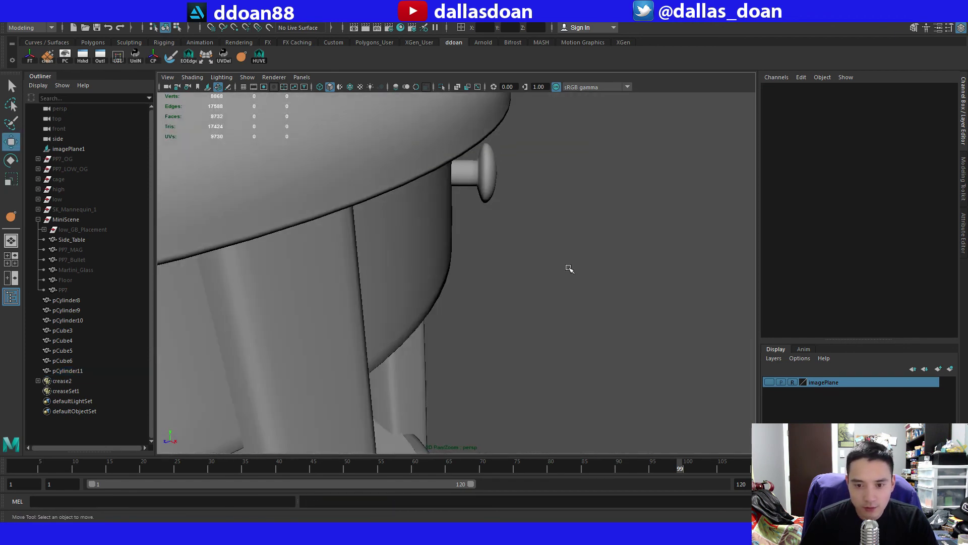
left_click_drag(479, 217, 471, 175, "alt")
left_click(472, 174)
left_click(566, 237)
scroll(474, 235, "down", 4)
left_click_drag(564, 238, 399, 208, "alt")
scroll(403, 212, "up", 5)
left_click_drag(433, 302, 389, 283, "alt")
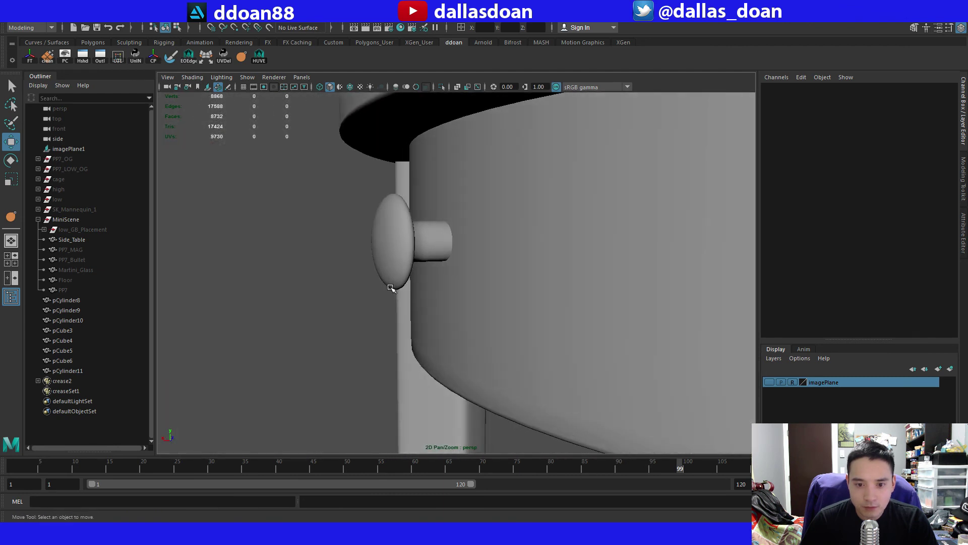
left_click(395, 269)
scroll(396, 269, "down", 5)
left_click_drag(492, 281, 248, 294, "alt")
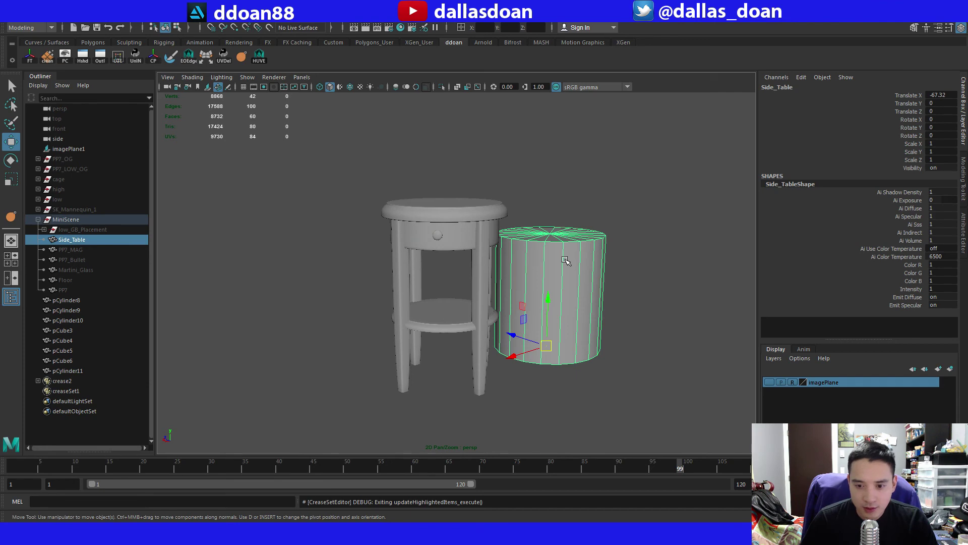
left_click_drag(546, 265, 495, 267, "alt")
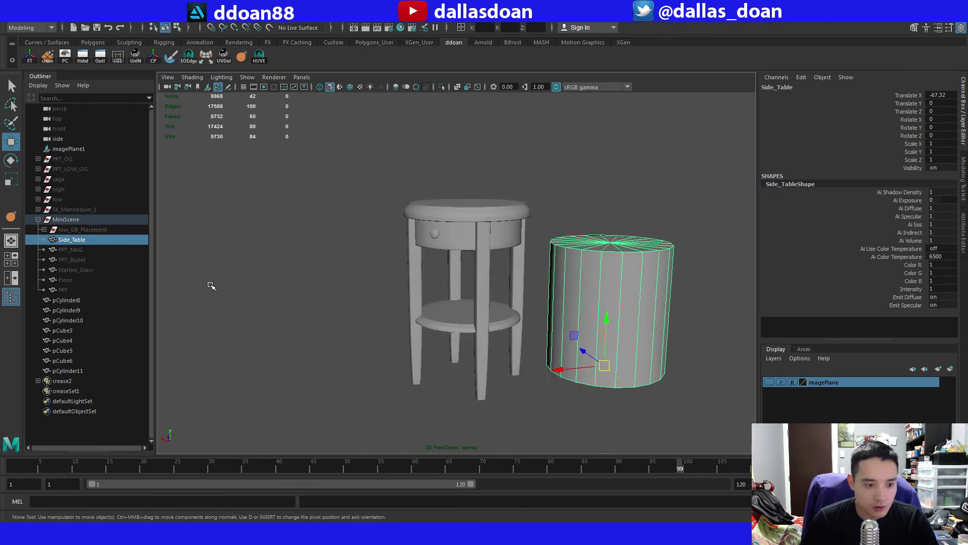
Group all the table parts from pCylinder8 to pCylinder11 and name the group Side_Table.
left_click(81, 374)
left_click(77, 303, "shift")
key("f")
left_click_drag(341, 309, 285, 294, "alt")
key("ctrl+g")
double_click(59, 301)
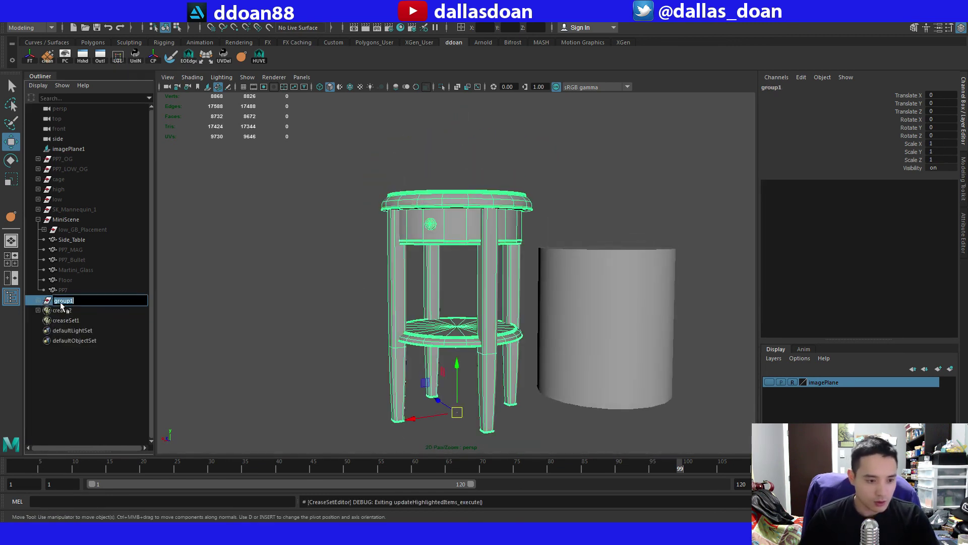
type("Side")
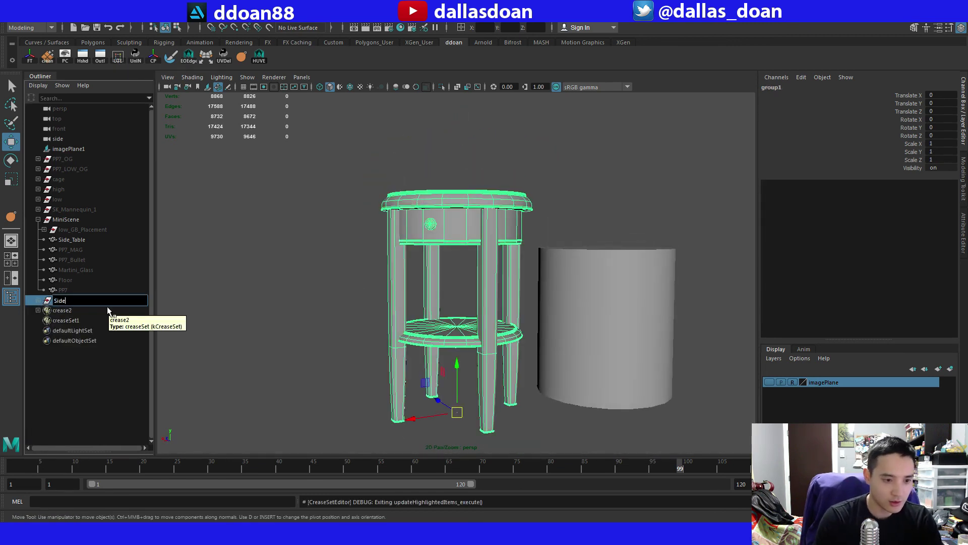
type("_Table")
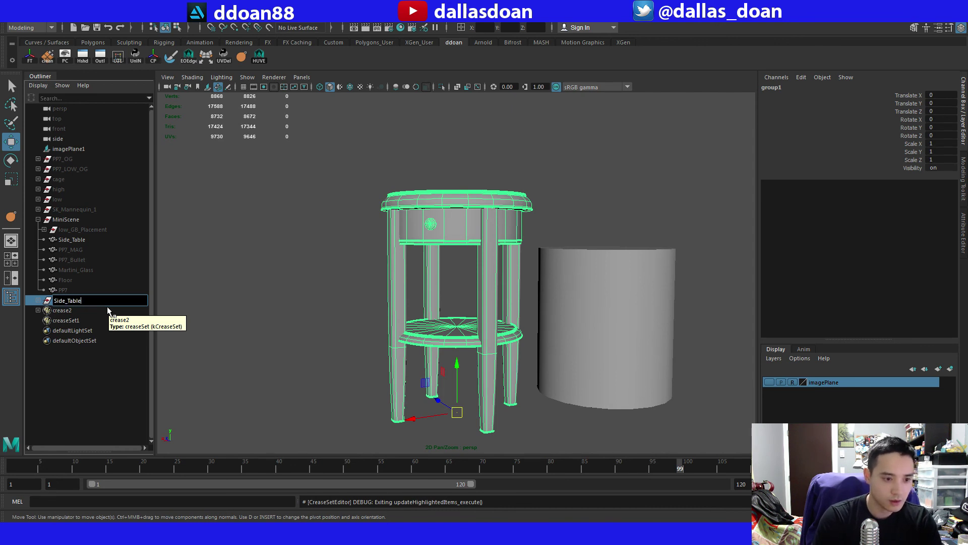
key("Return")
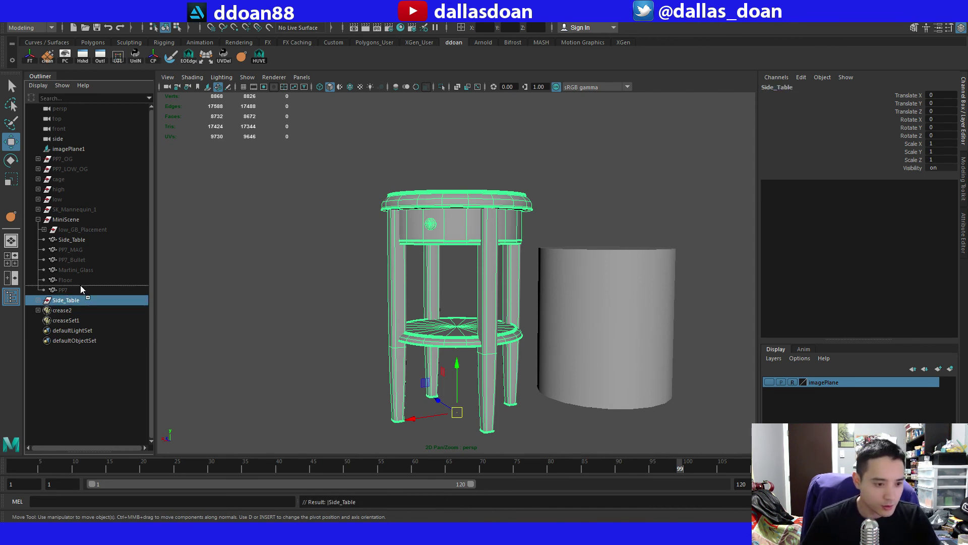
Move the new table group into MiniScene and delete the old Side_Table placeholder cylinder.
middle_click_drag(81, 285, 86, 221)
left_click_drag(197, 241, 228, 252, "alt")
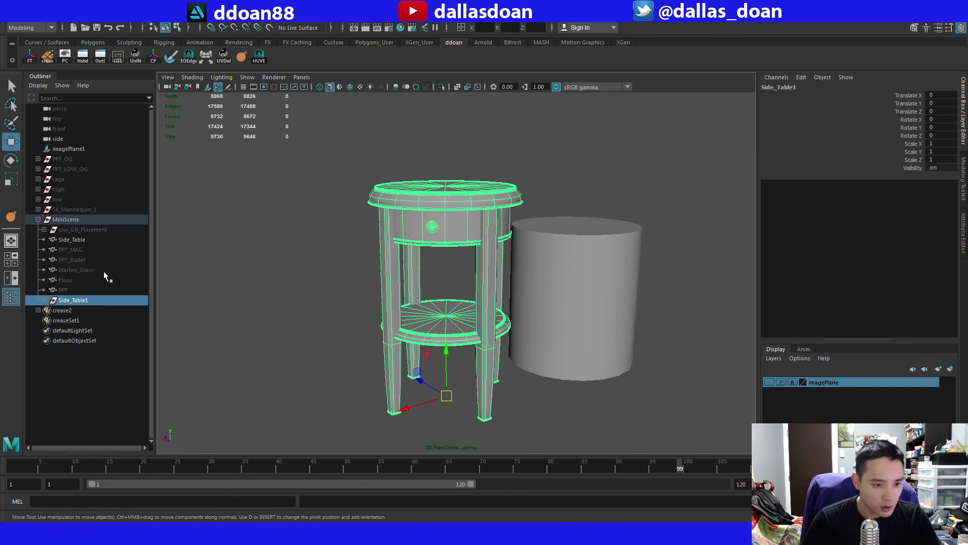
left_click(81, 240)
left_click_drag(276, 298, 398, 282, "alt")
key("Delete")
Rename the table group in MiniScene as Side_Table_OG.
left_click(80, 290)
double_click(95, 290)
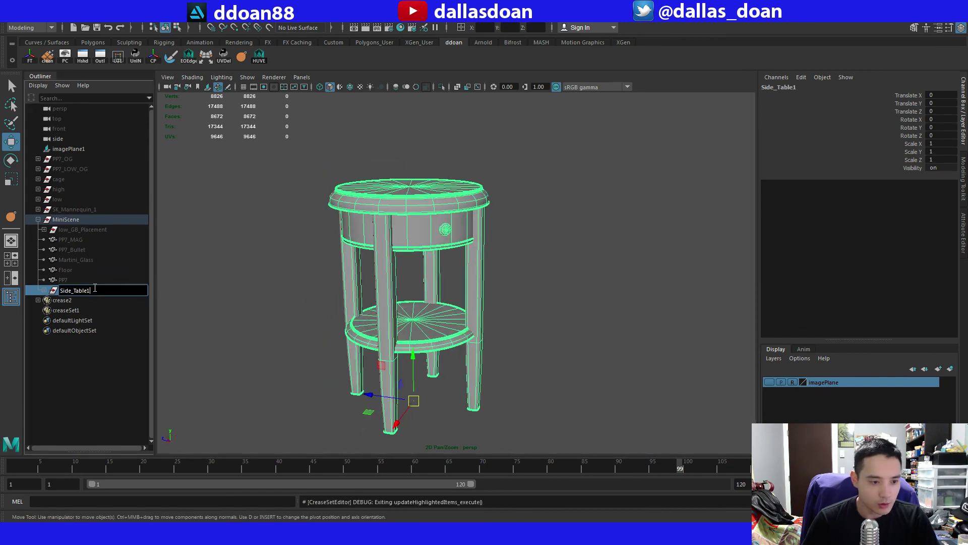
type("_OG")
key("Return")
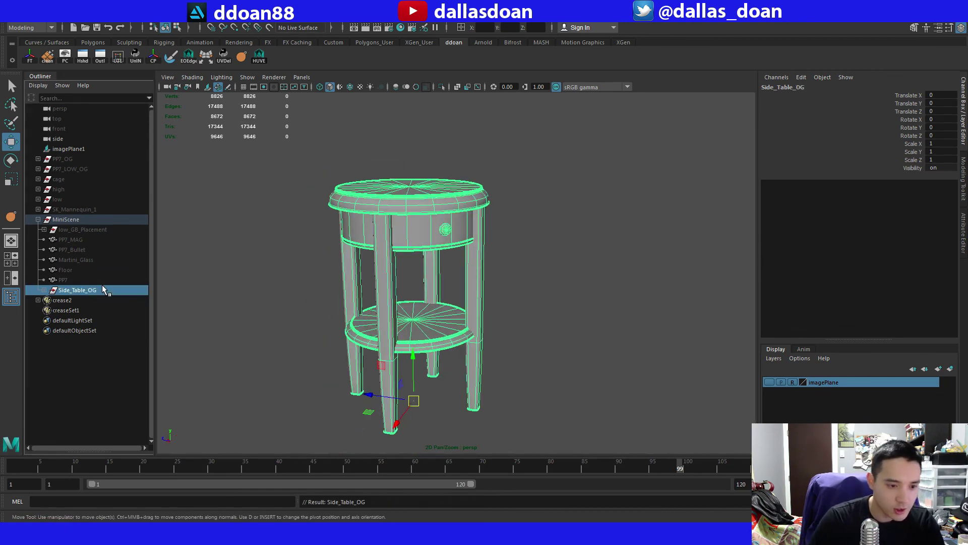
left_click(274, 331)
left_click_drag(273, 332, 297, 315, "alt")
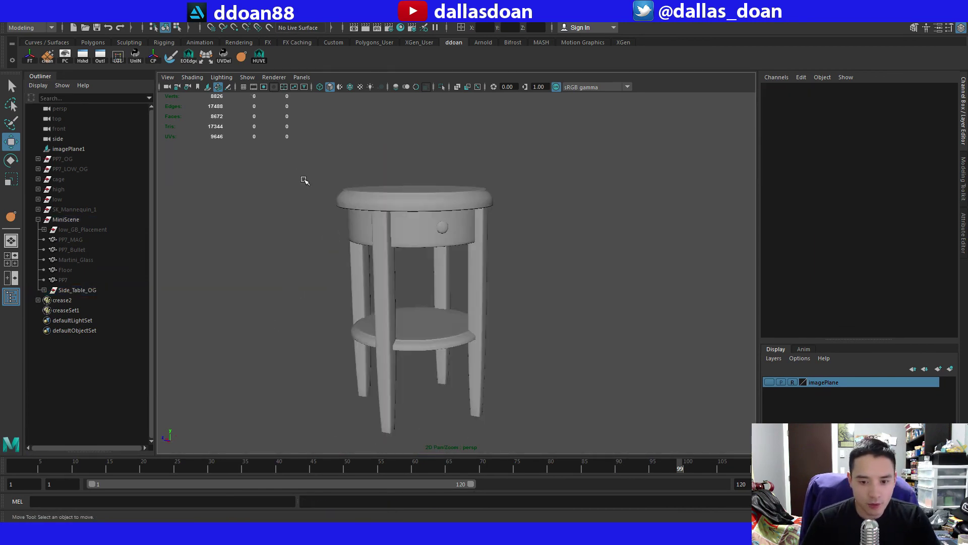
Duplicate the Side_Table_OG group and combine the copy's parts into a single mesh.
left_click(86, 292)
key("ctrl+d")
left_click_drag(237, 302, 244, 299, "alt")
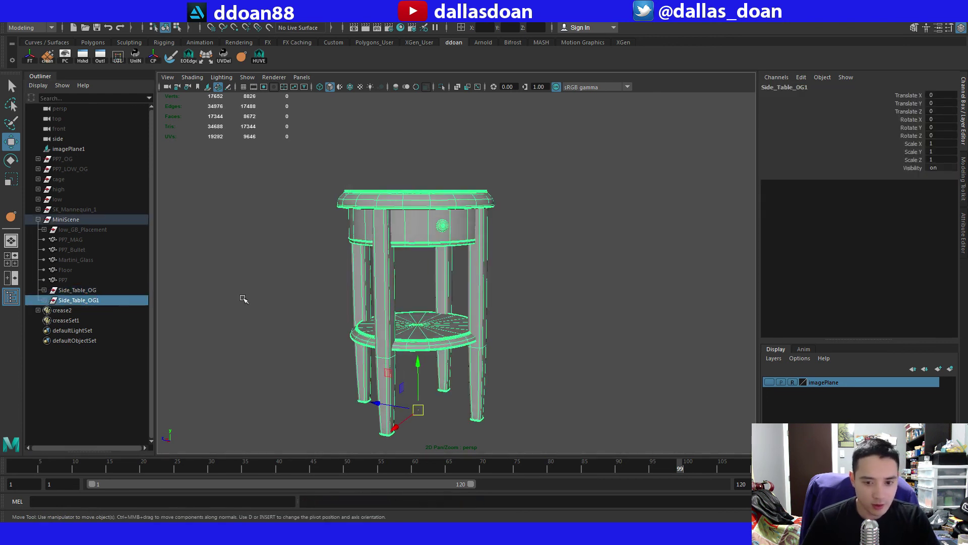
left_click_drag(474, 269, 515, 259, "alt")
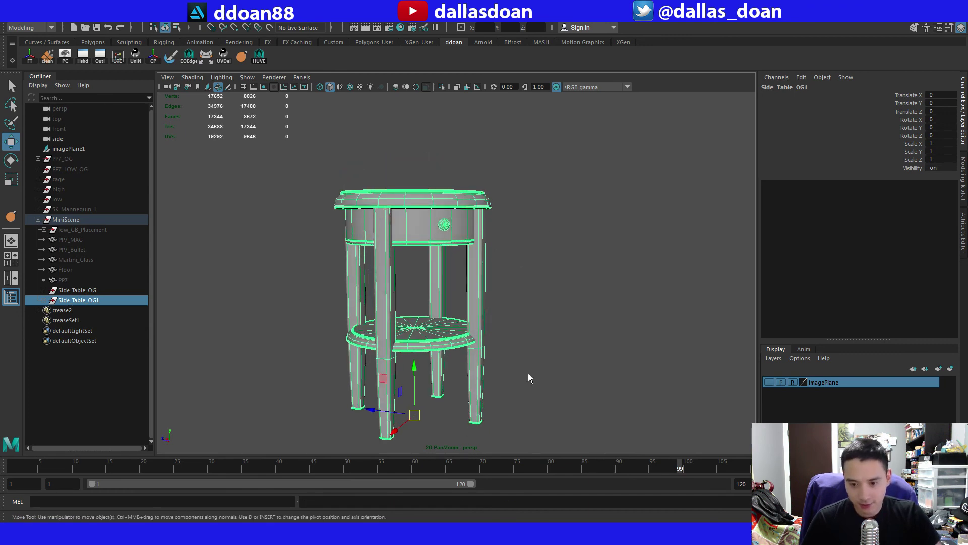
right_click_drag(528, 406, 523, 365, "shift")
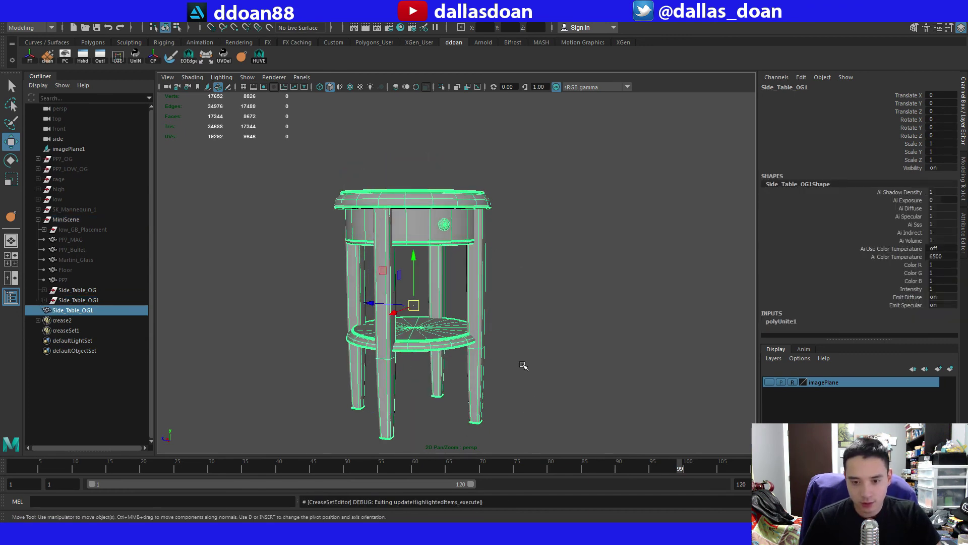
Delete the construction history of the combined table mesh and move the mesh into the MiniScene group.
key("alt+shift+d")
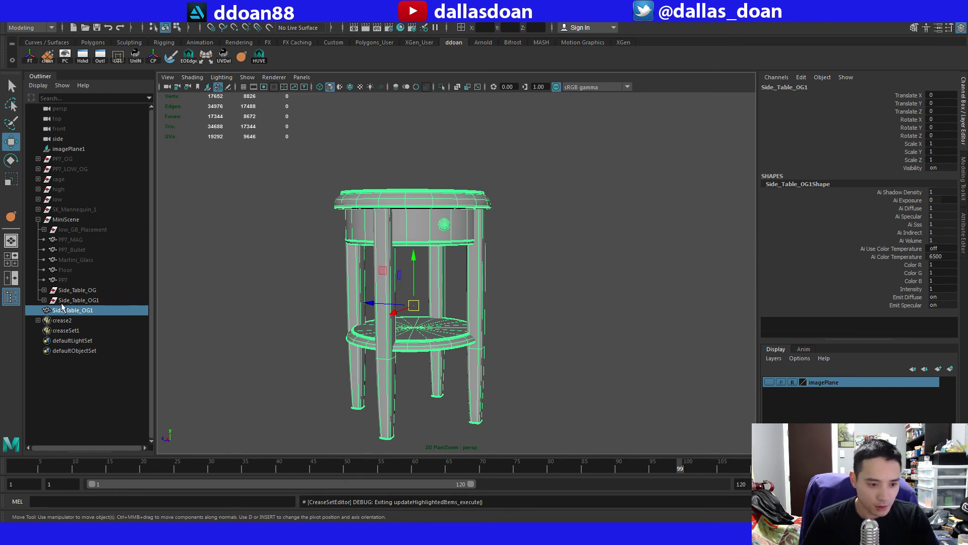
left_click_drag(80, 313, 83, 219)
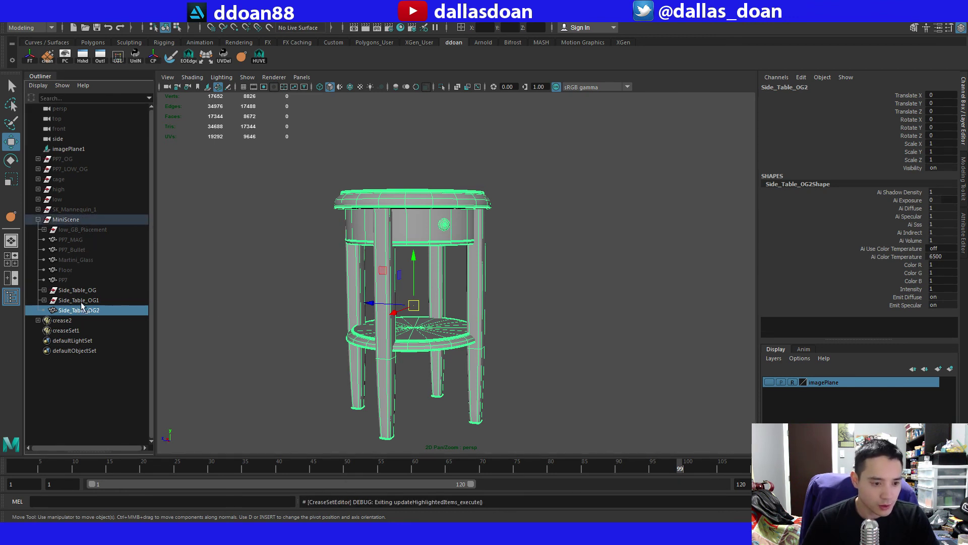
Delete the leftover Side_Table_OG1 group from MiniScene, keeping the combined mesh.
left_click(52, 301)
left_click(44, 300)
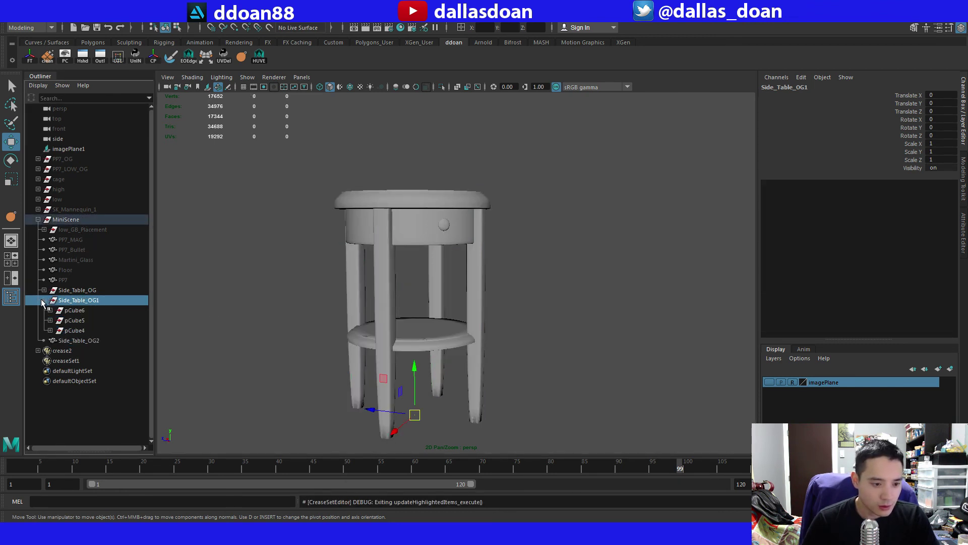
left_click(86, 310)
left_click(92, 302)
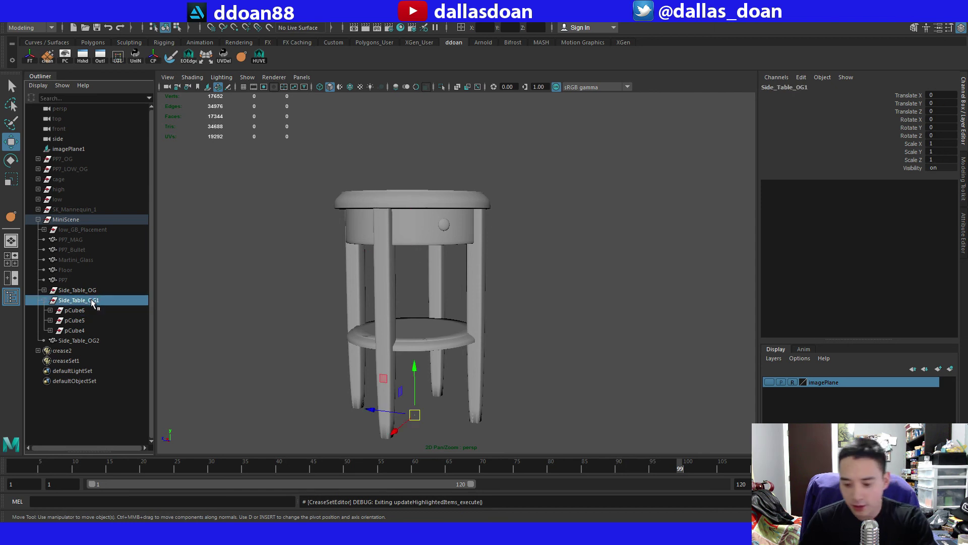
key("Delete")
Rename the combined table mesh in MiniScene as Side_Table.
left_click(103, 302)
double_click(113, 301)
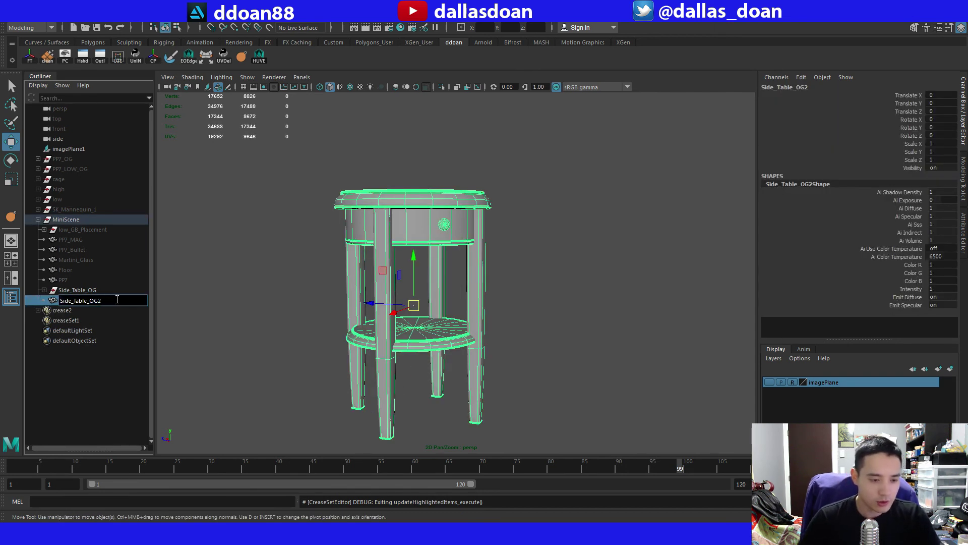
key("Return")
left_click_drag(542, 250, 542, 282, "alt")
left_click(551, 259)
left_click(85, 300)
left_click_drag(202, 298, 210, 283, "alt")
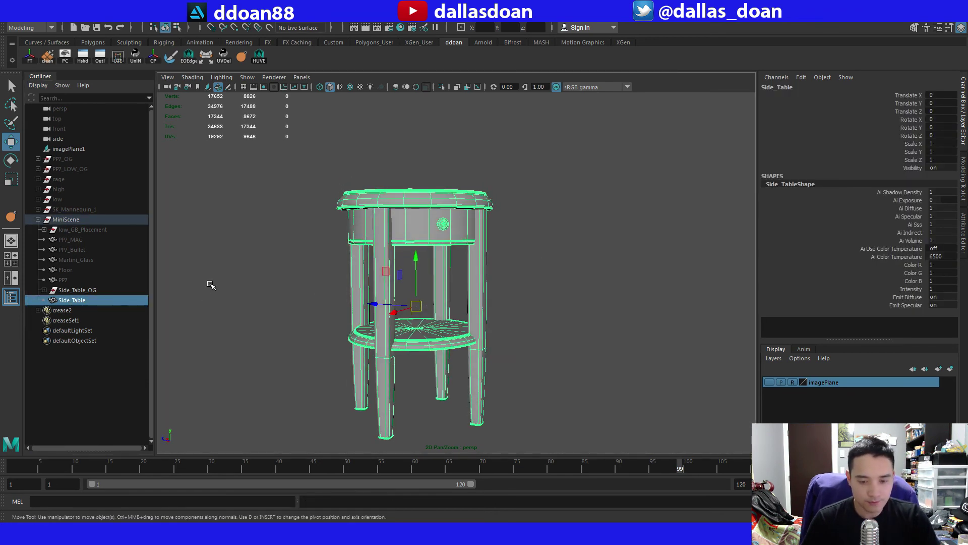
Turn off the smooth mesh preview on Side_Table and hide the Side_Table_OG group.
key("1")
left_click(352, 296)
left_click_drag(353, 298, 370, 256, "alt")
left_click(369, 257)
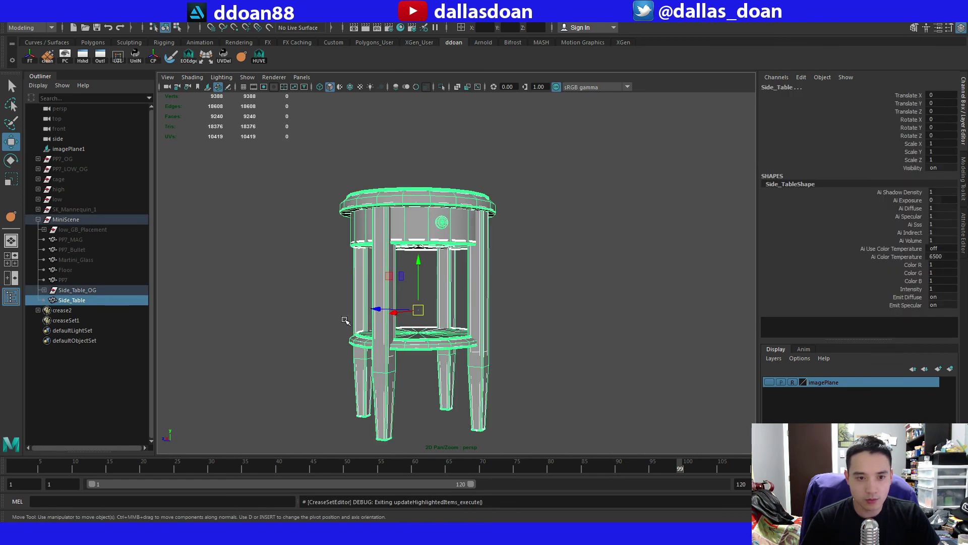
left_click(82, 292)
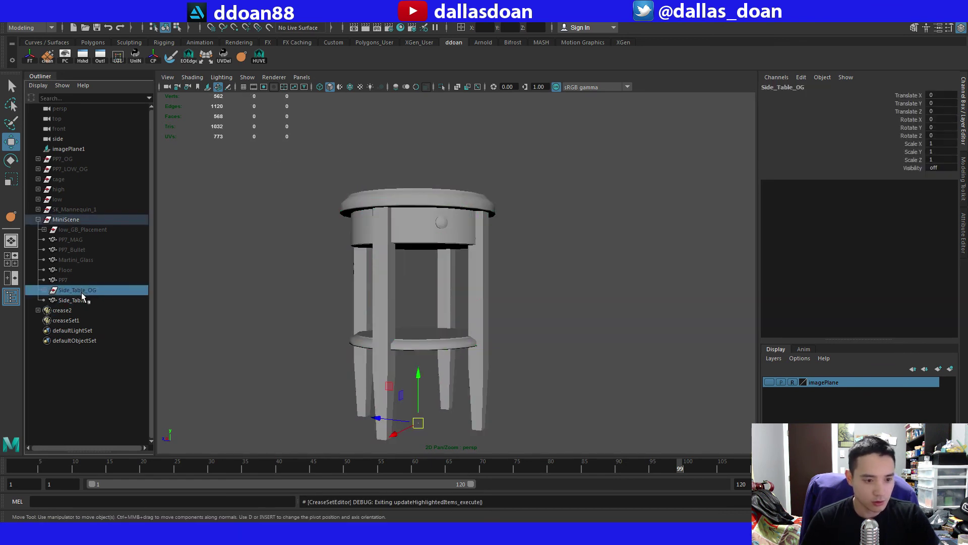
left_click(81, 300)
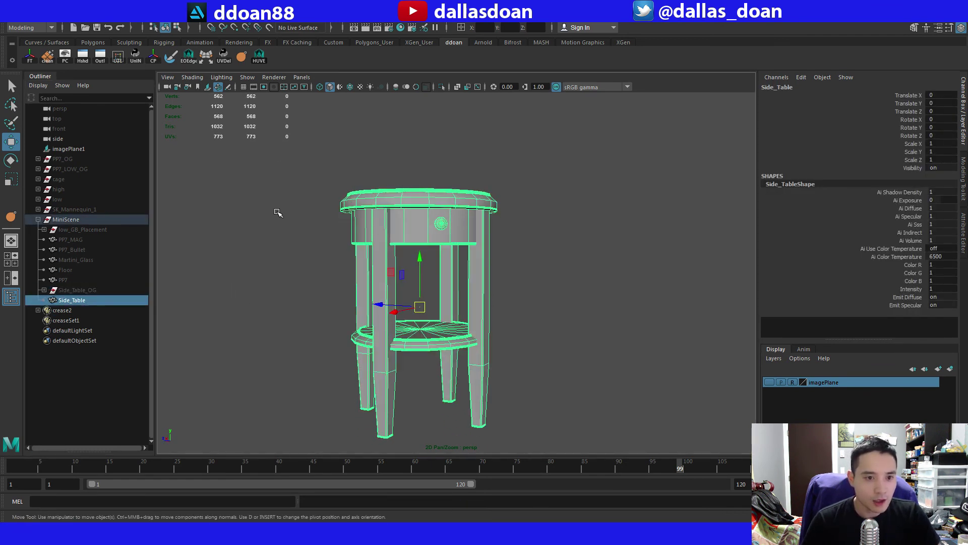
Examine the unsmoothed Side_Table mesh up close and from above and below.
mouse_move(278, 212)
left_mouse_down("alt")
mouse_move(294, 242)
mouse_move(275, 222)
left_mouse_up("alt")
right_click_drag(275, 222, 343, 249, "alt")
left_click_drag(344, 249, 401, 253, "alt")
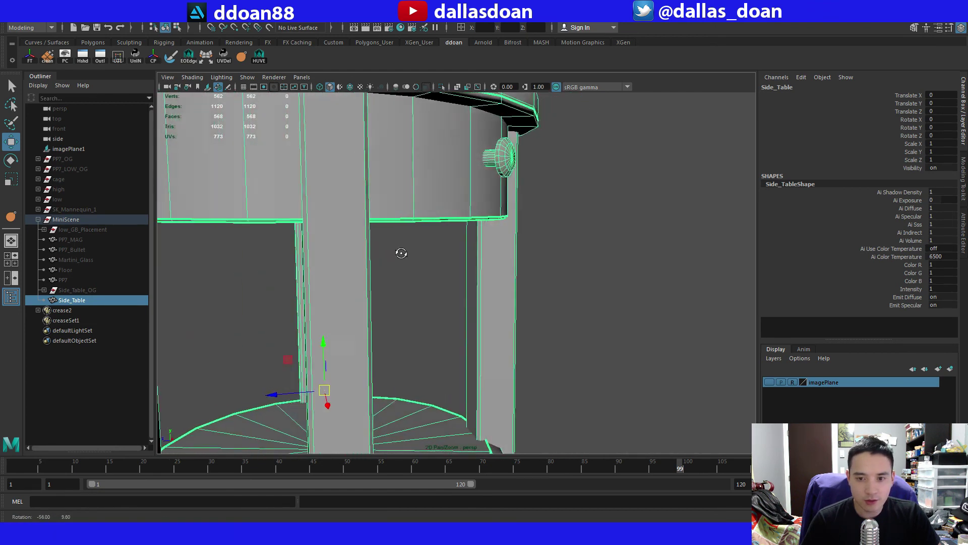
scroll(401, 254, "down", 8)
left_click(316, 200)
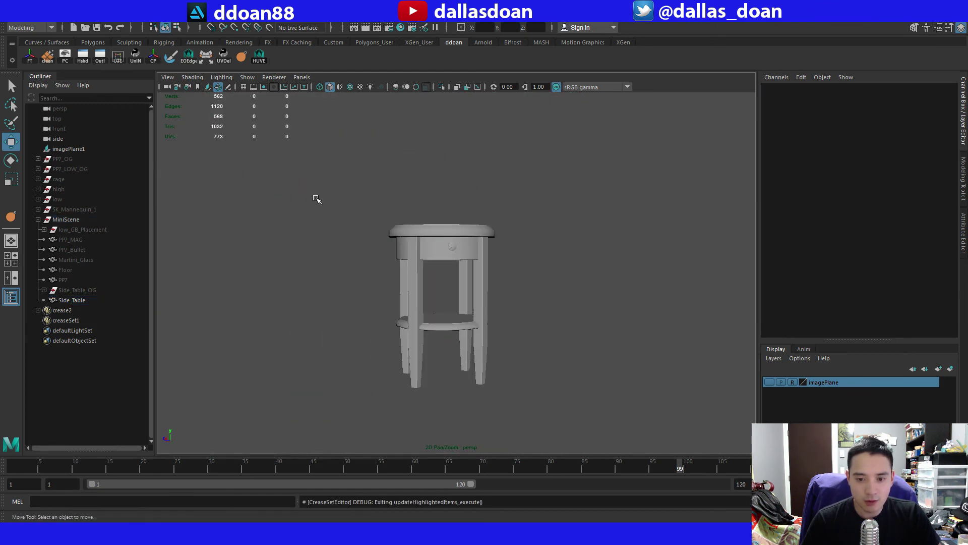
left_click_drag(316, 200, 534, 298)
left_click_drag(537, 297, 584, 338, "alt")
left_click(583, 338)
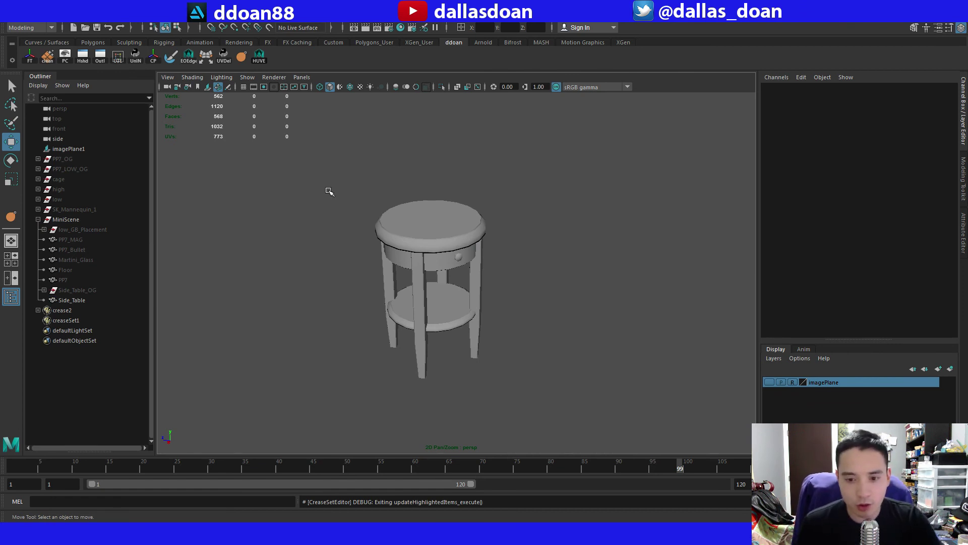
key("f")
left_click_drag(328, 192, 504, 348)
middle_click_drag(504, 348, 483, 344, "alt")
left_click_drag(483, 344, 491, 324, "alt")
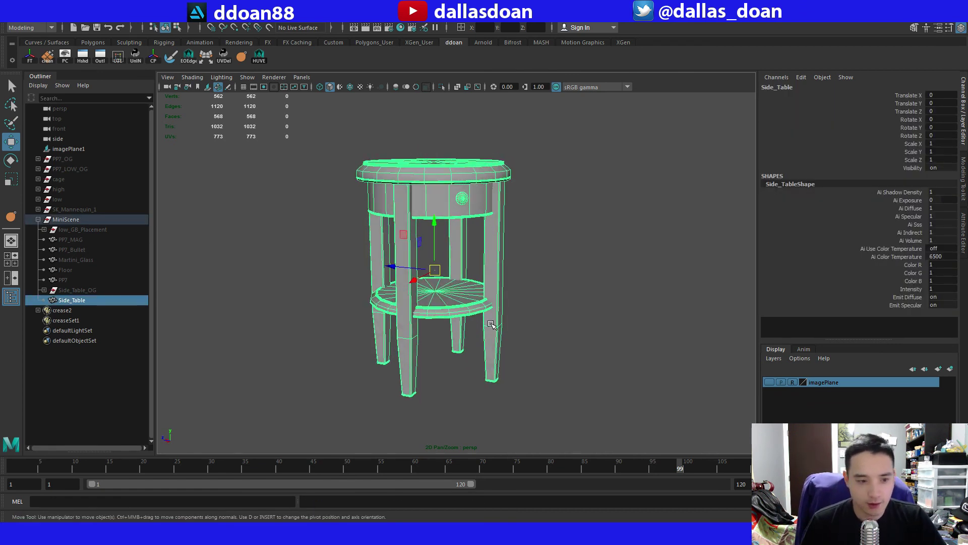
Export the Side_Table mesh as FBX to the PP7 Meshes folder, replacing the existing Side_Table.fbx.
left_click(87, 292)
left_click(87, 299)
left_click(20, 22)
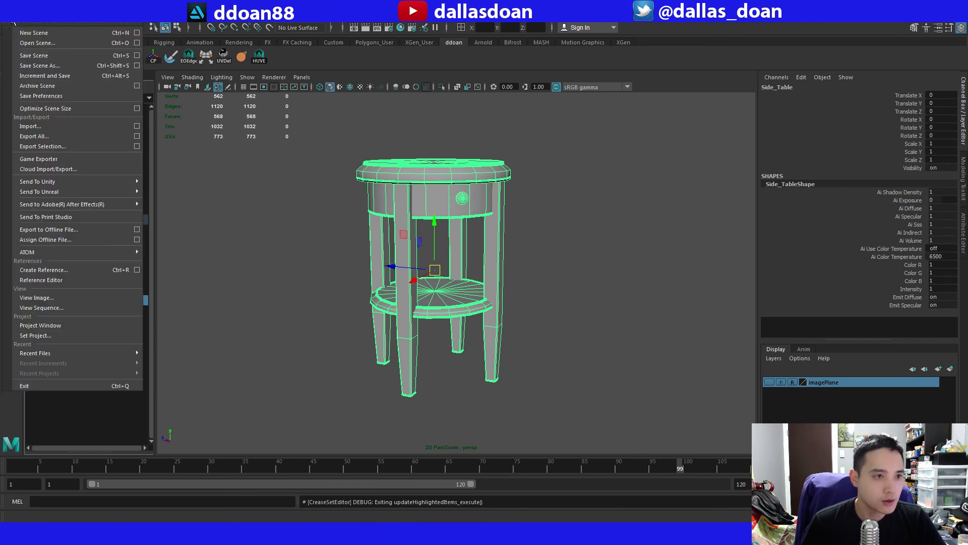
left_click(69, 135)
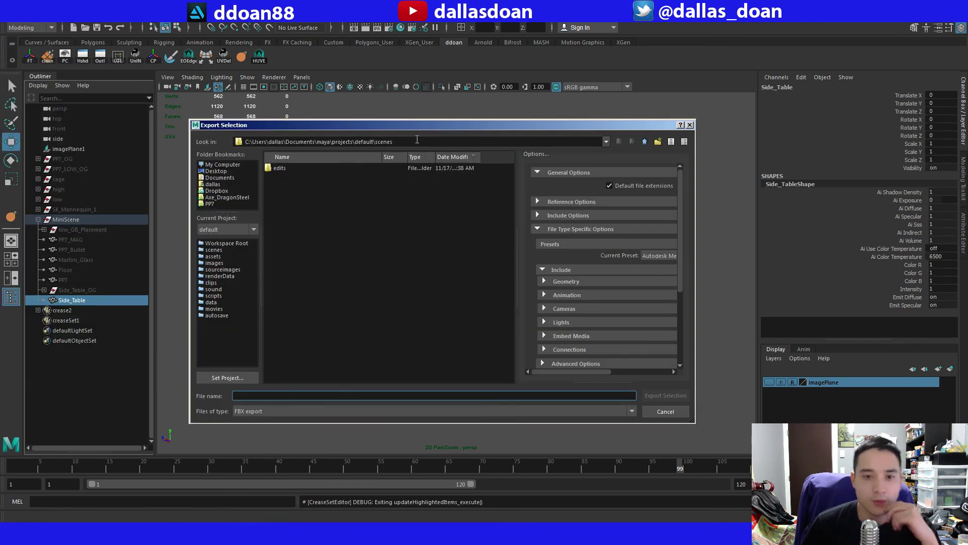
left_click(648, 143)
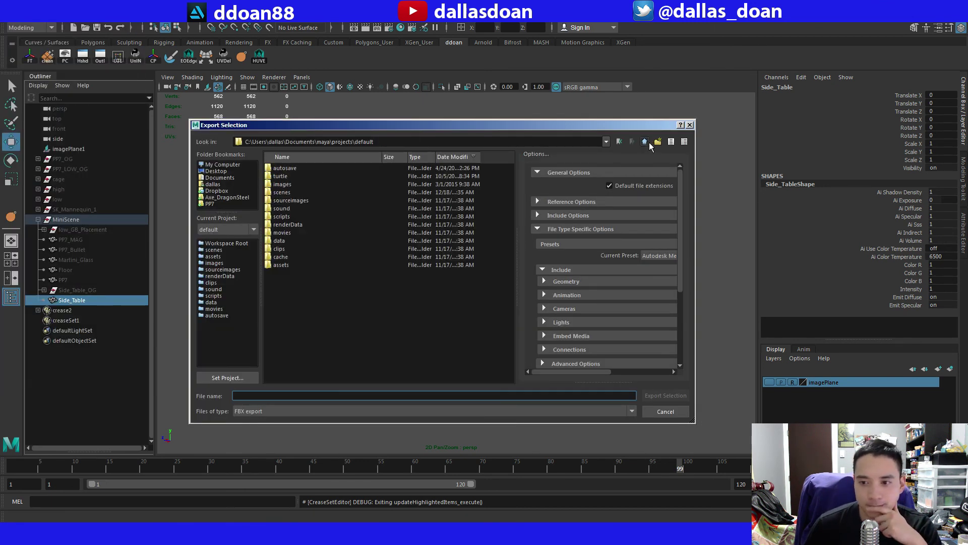
left_click(224, 204)
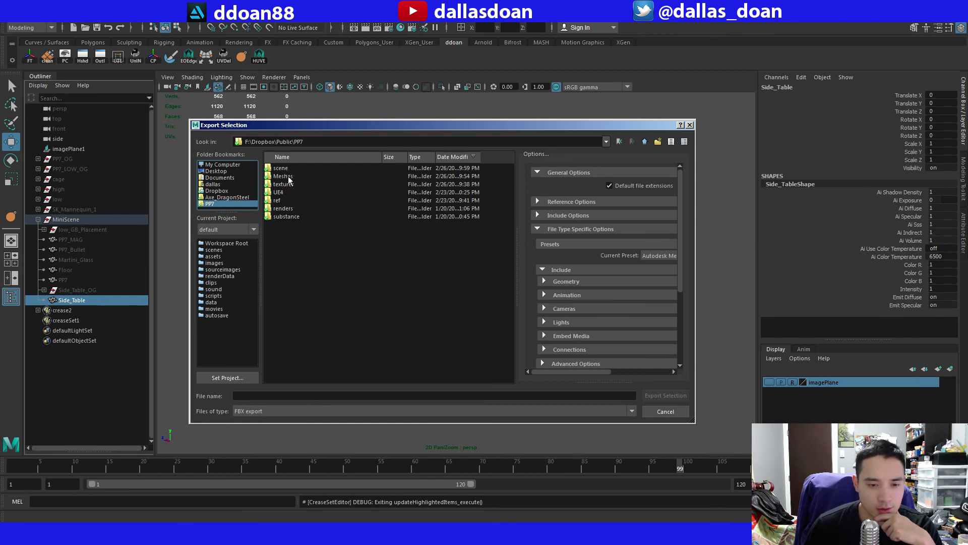
double_click(283, 176)
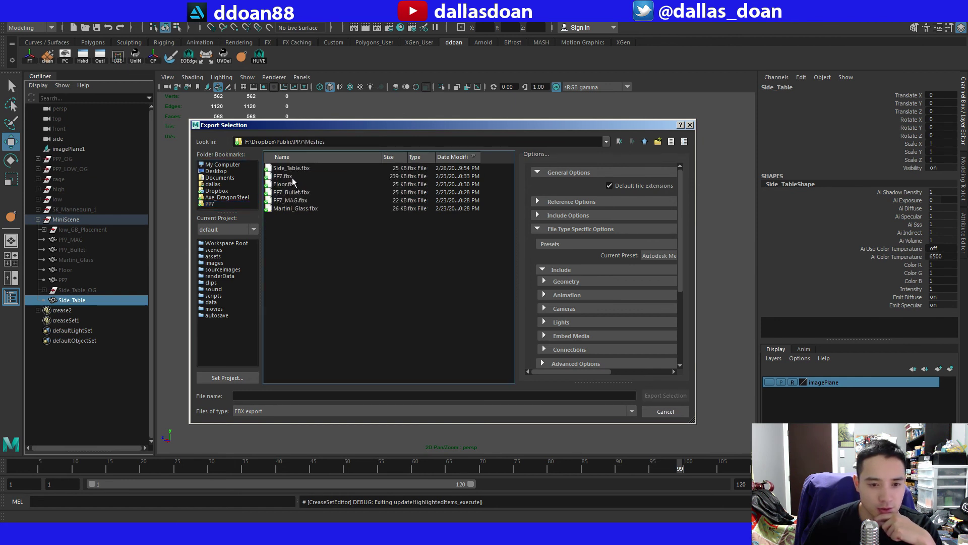
left_click(292, 169)
left_click(665, 395)
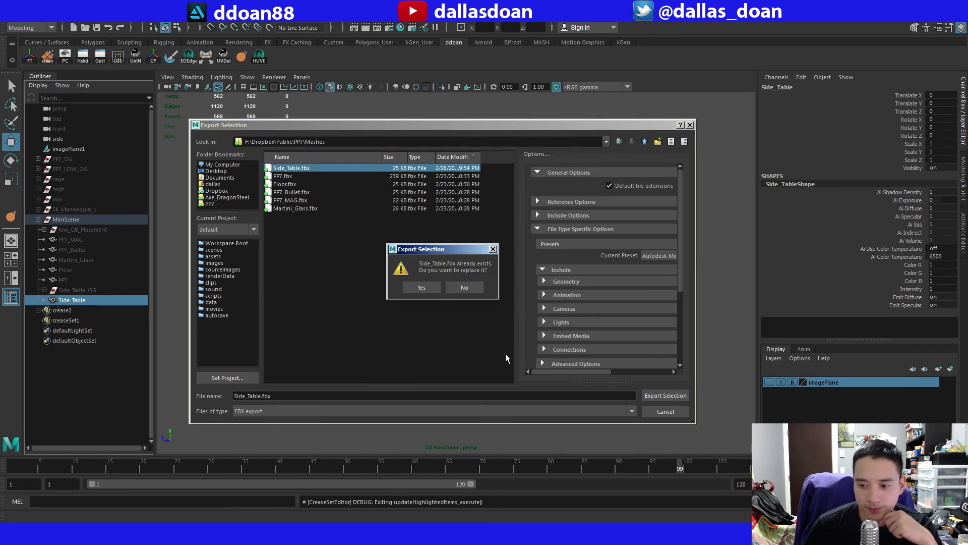
left_click(429, 288)
left_click(579, 279)
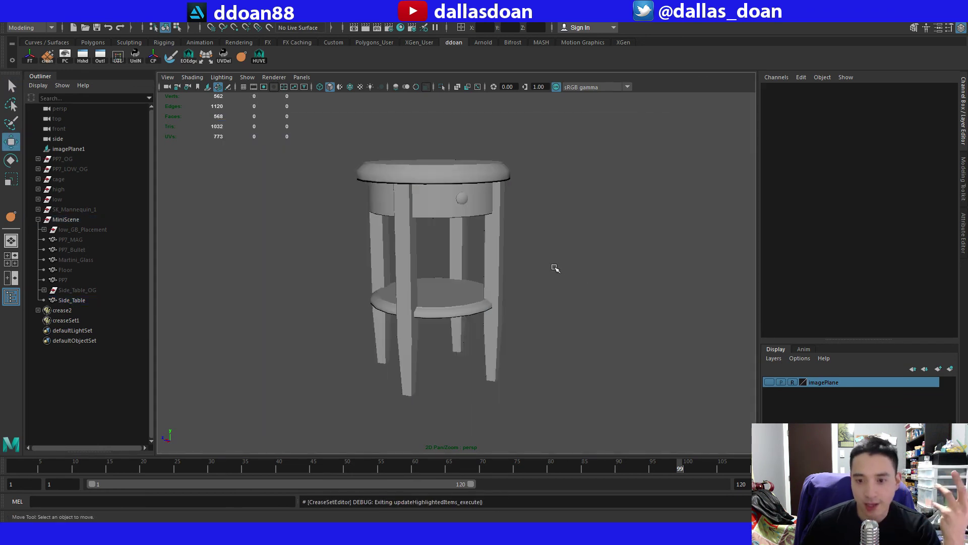
Examine the Side_Table mesh around the drawer, its lower edge and the knob.
left_click(499, 258)
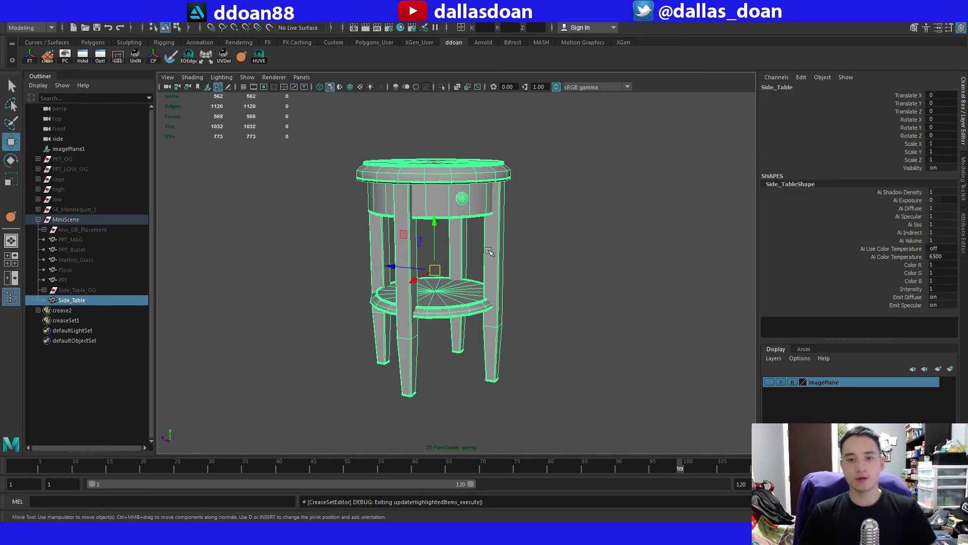
scroll(488, 251, "up", 4)
left_click_drag(489, 251, 496, 212, "alt")
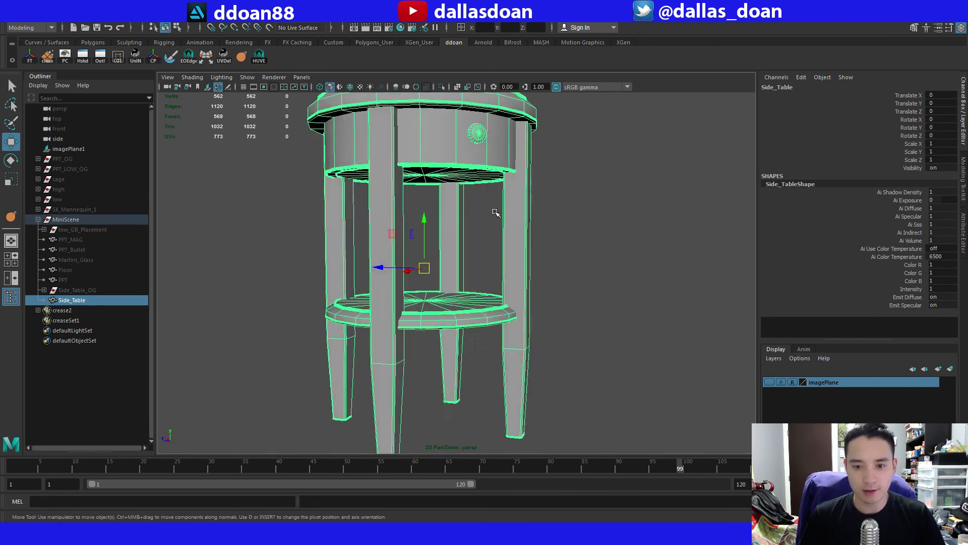
left_click(496, 213)
scroll(553, 255, "down", 5)
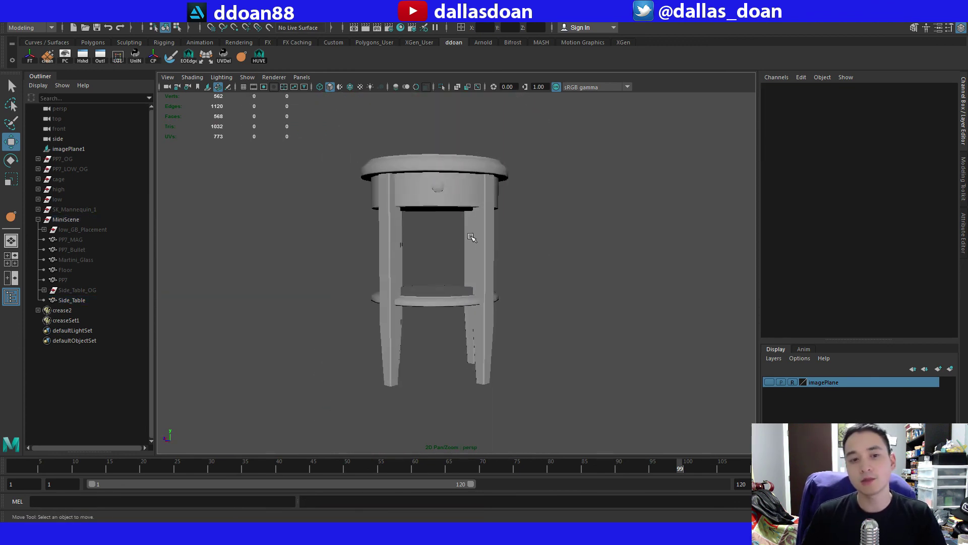
left_click(389, 257)
left_click_drag(441, 238, 487, 262, "alt")
scroll(492, 253, "up", 4)
scroll(479, 331, "up", 5)
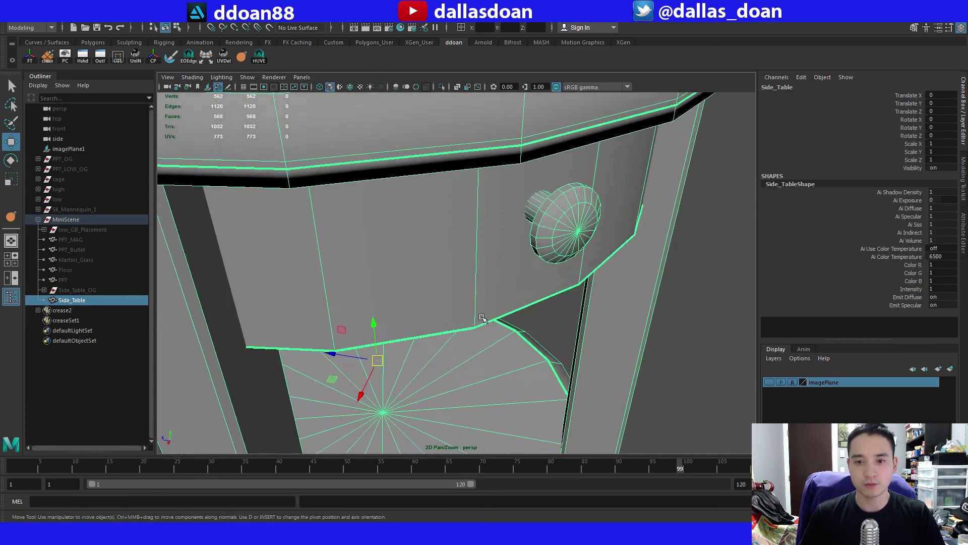
left_click_drag(479, 331, 439, 333, "alt")
scroll(432, 333, "up", 5)
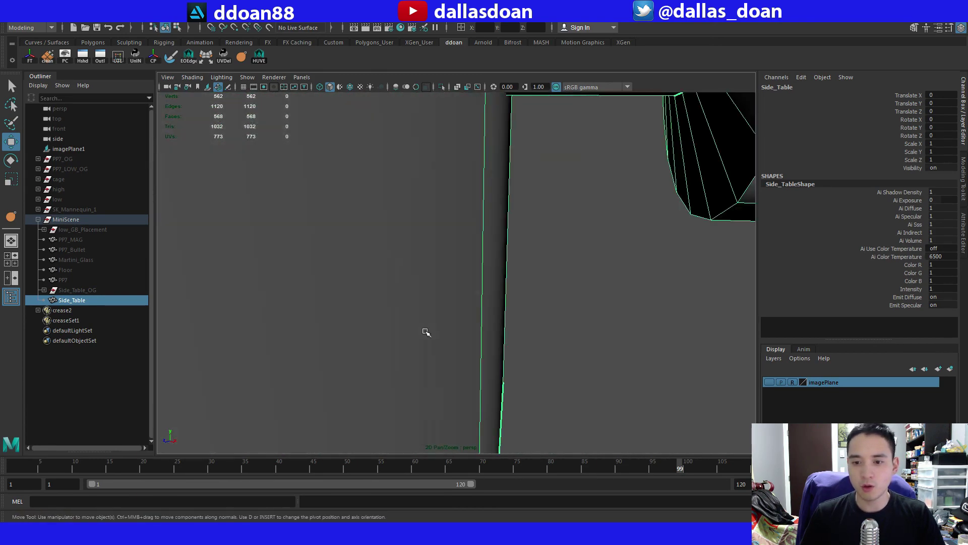
middle_click_drag(426, 333, 418, 344, "alt")
scroll(418, 343, "down", 5)
mouse_move(417, 342)
left_mouse_down("alt")
mouse_move(397, 328)
mouse_move(419, 324)
left_mouse_up("alt")
scroll(397, 328, "down", 3)
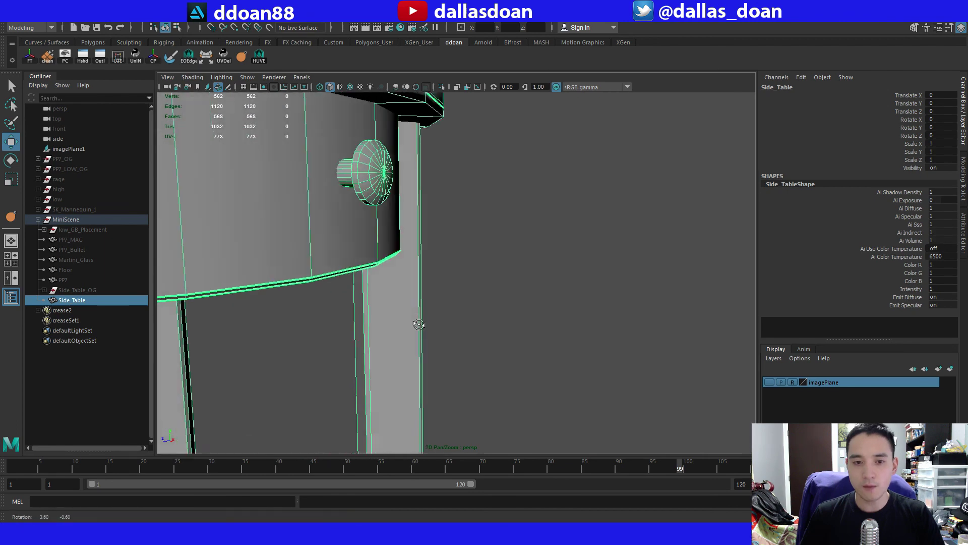
middle_click_drag(419, 325, 527, 352, "alt")
left_click_drag(528, 352, 428, 323, "alt")
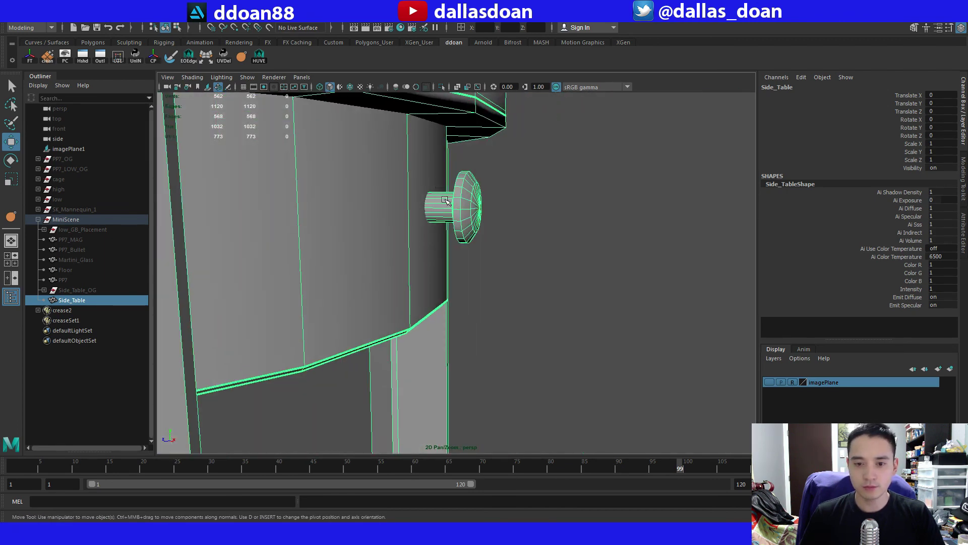
Examine the edges and topology of the table's lower shelf.
left_click_drag(426, 253, 432, 246, "alt")
scroll(432, 247, "down", 6)
middle_click_drag(433, 246, 537, 237, "alt")
left_click_drag(537, 237, 536, 276, "alt")
middle_click_drag(537, 276, 547, 265, "alt")
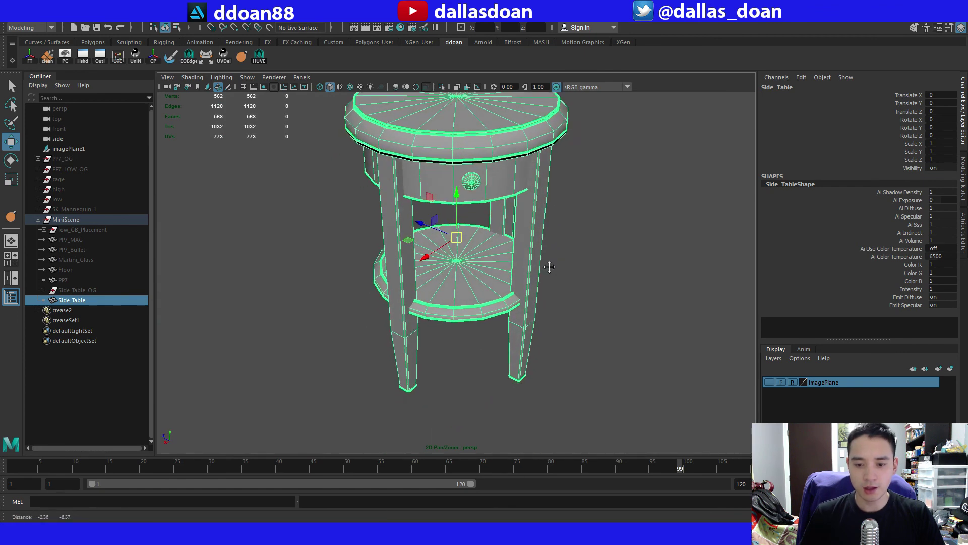
scroll(532, 270, "up", 6)
left_click_drag(488, 357, 485, 322, "alt")
middle_click_drag(484, 333, 484, 285, "alt")
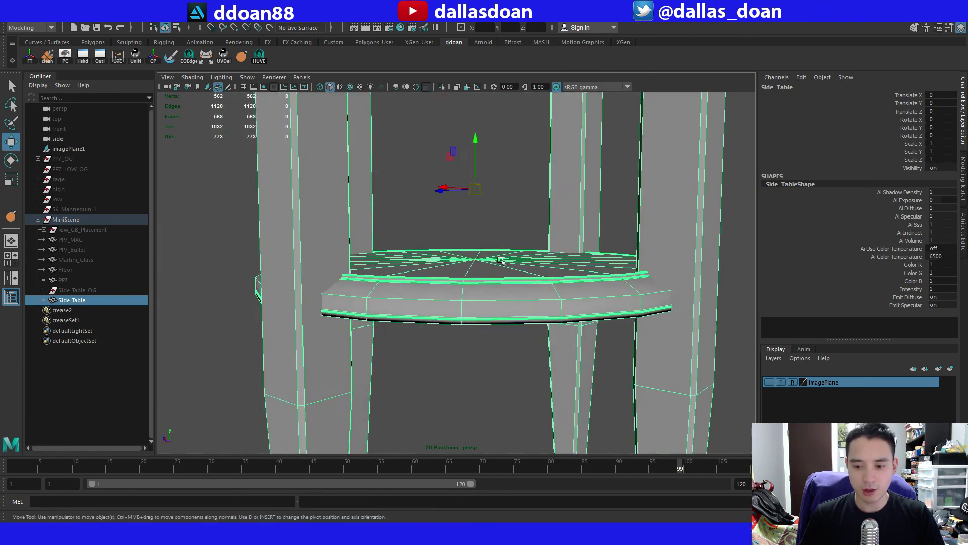
scroll(500, 277, "up", 3)
scroll(490, 251, "down", 7)
left_click(485, 216)
left_click_drag(486, 216, 481, 297, "alt")
key("f")
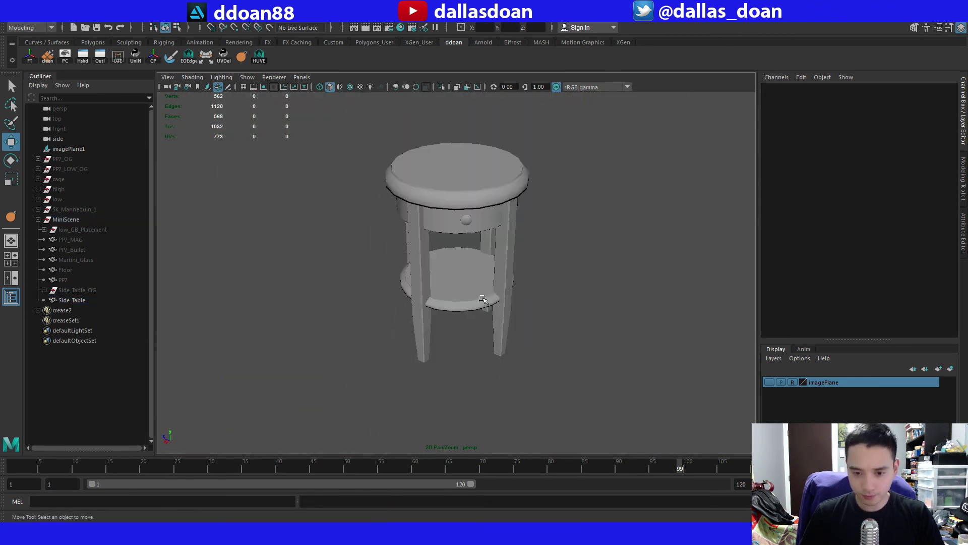
Review the overall shape and wireframe of the whole Side_Table mesh from several angles.
left_click_drag(463, 265, 459, 237, "alt")
scroll(459, 237, "down", 3)
left_click_drag(324, 160, 624, 453)
key("f")
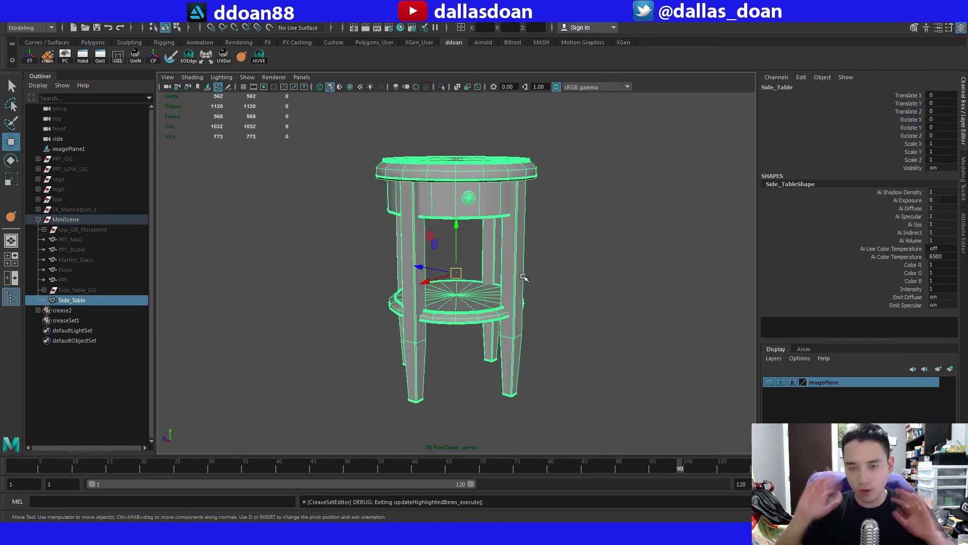
scroll(523, 277, "up", 3)
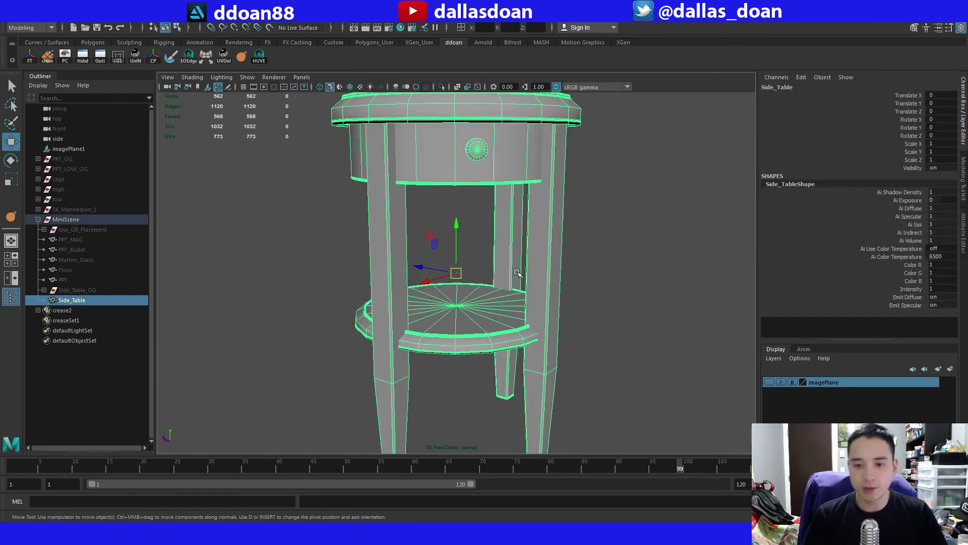
scroll(518, 254, "down", 2)
left_click_drag(518, 254, 571, 258, "alt")
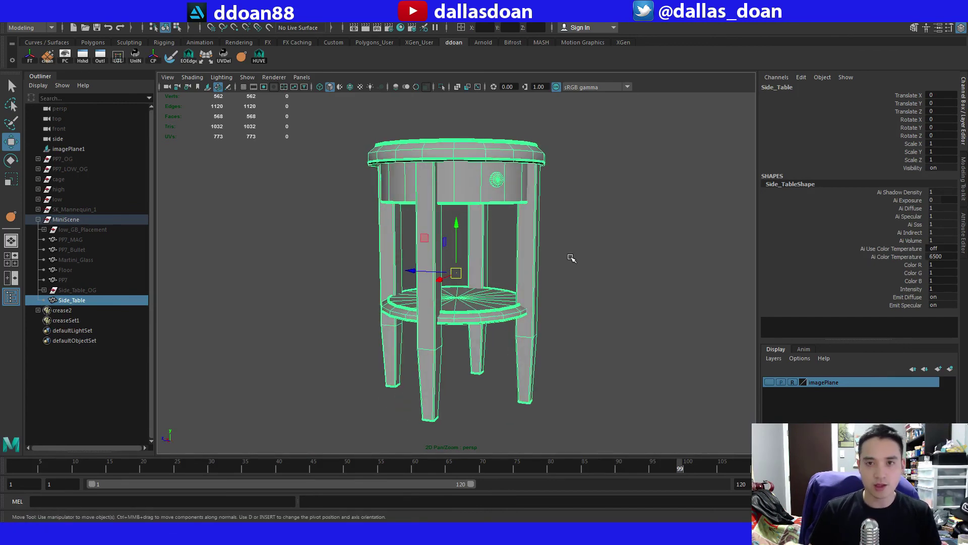
left_click_drag(571, 258, 561, 259, "alt")
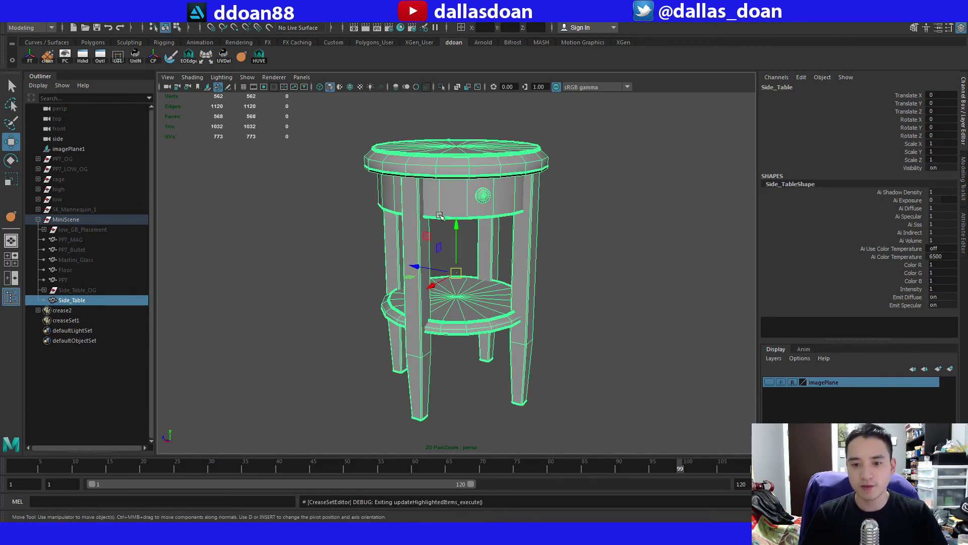
left_click_drag(439, 216, 542, 233, "alt")
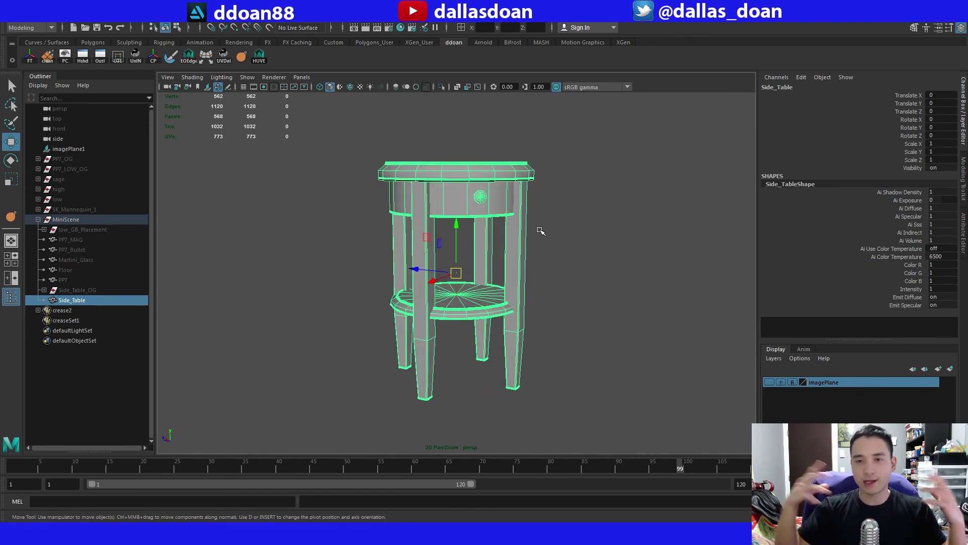
Examine the finished Side_Table mesh shaded and with its wireframe, from above and below.
left_click_drag(546, 151, 524, 272, "alt")
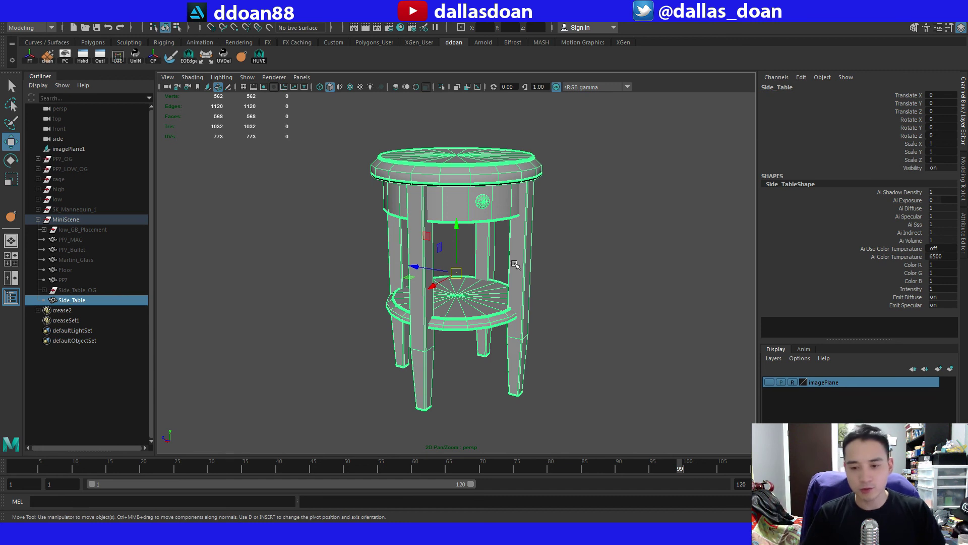
left_click_drag(516, 265, 573, 191, "alt")
key("f")
left_click(616, 188)
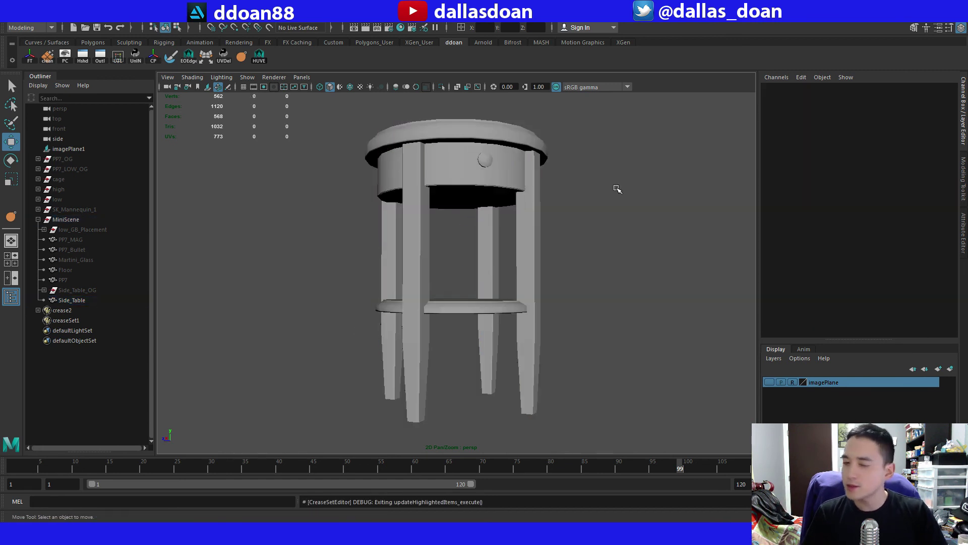
mouse_move(478, 249)
left_mouse_down("alt")
mouse_move(476, 229)
mouse_move(477, 248)
left_mouse_up("alt")
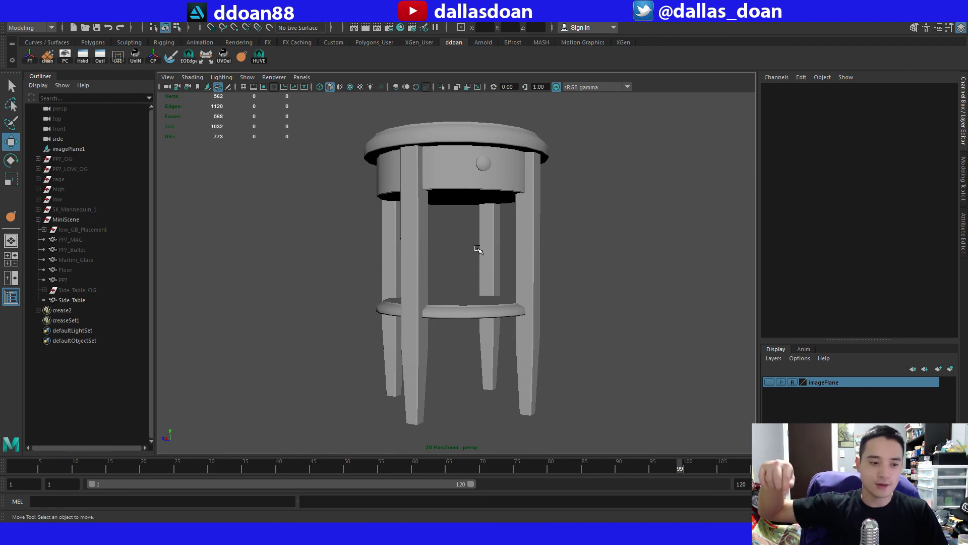
left_click(478, 249)
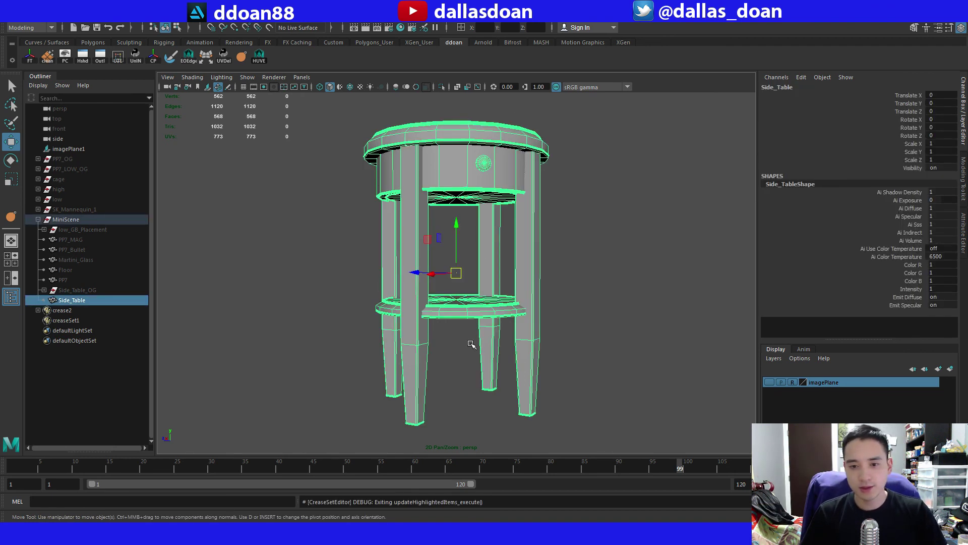
right_click_drag(471, 340, 438, 285, "alt")
left_click_drag(438, 285, 435, 307, "alt")
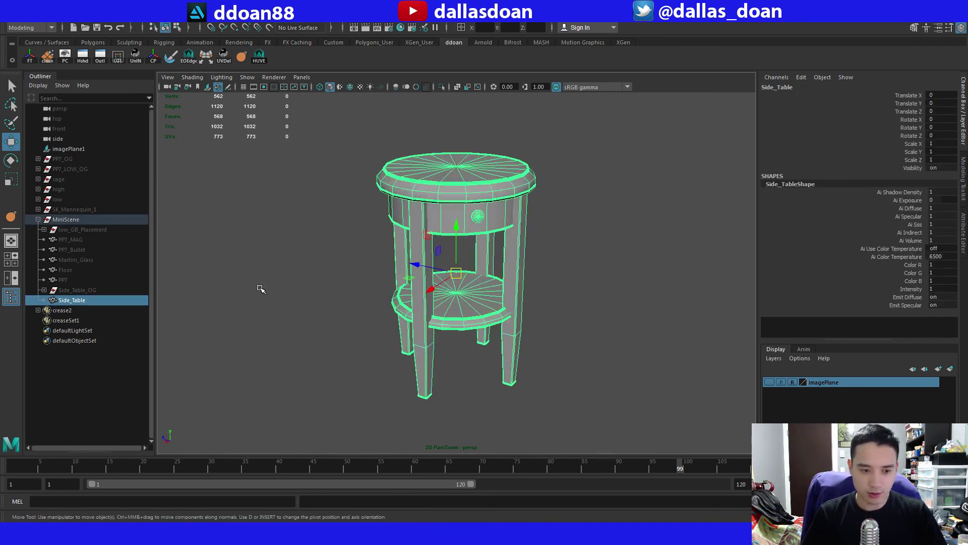
Switch to Unreal Editor and reimport the Side_Table static mesh from the Props folder.
key("alt+Tab")
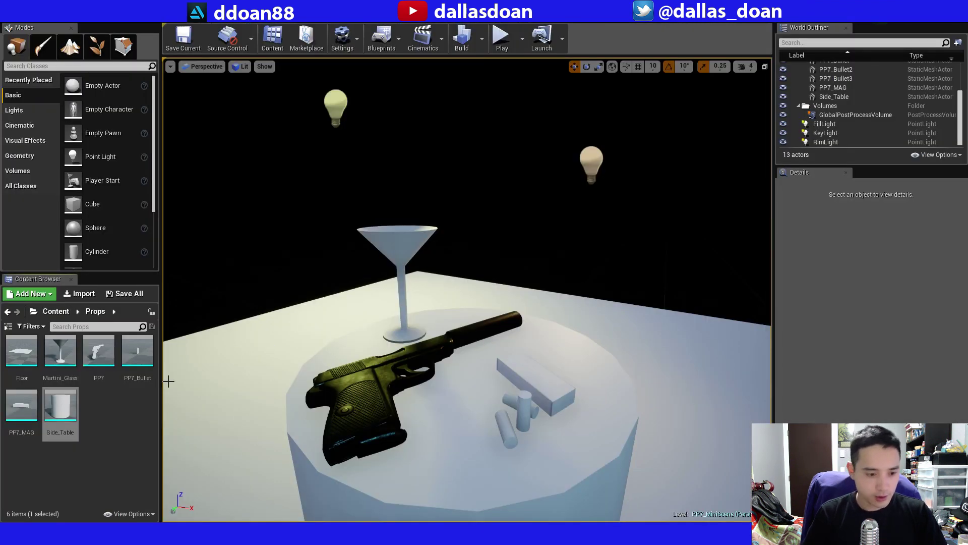
left_click(62, 411)
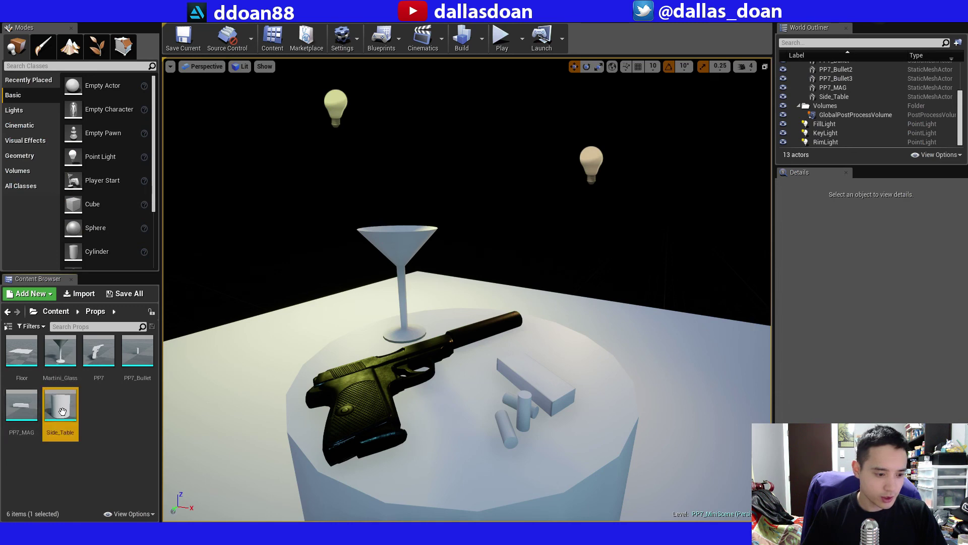
right_click(63, 411)
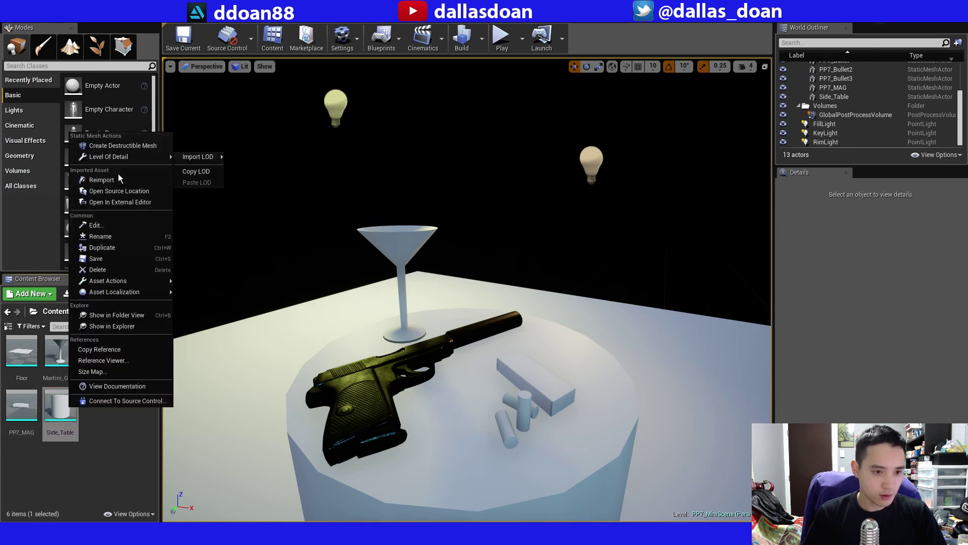
left_click(101, 179)
mouse_move(418, 290)
right_mouse_down()
mouse_move(417, 262)
mouse_move(423, 302)
mouse_move(449, 290)
mouse_move(424, 288)
right_mouse_up()
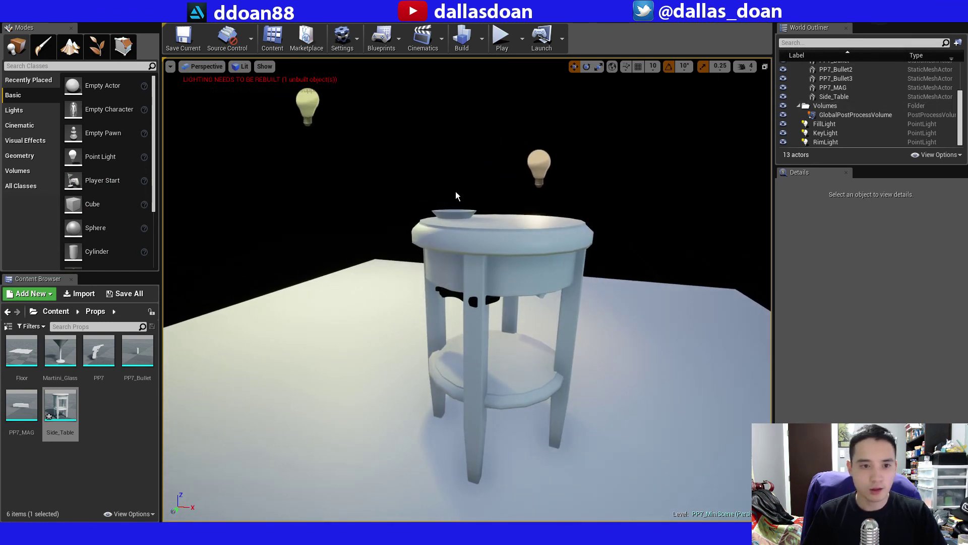
mouse_move(485, 288)
right_mouse_down()
mouse_move(491, 320)
mouse_move(481, 277)
mouse_move(492, 295)
mouse_move(494, 277)
right_mouse_up()
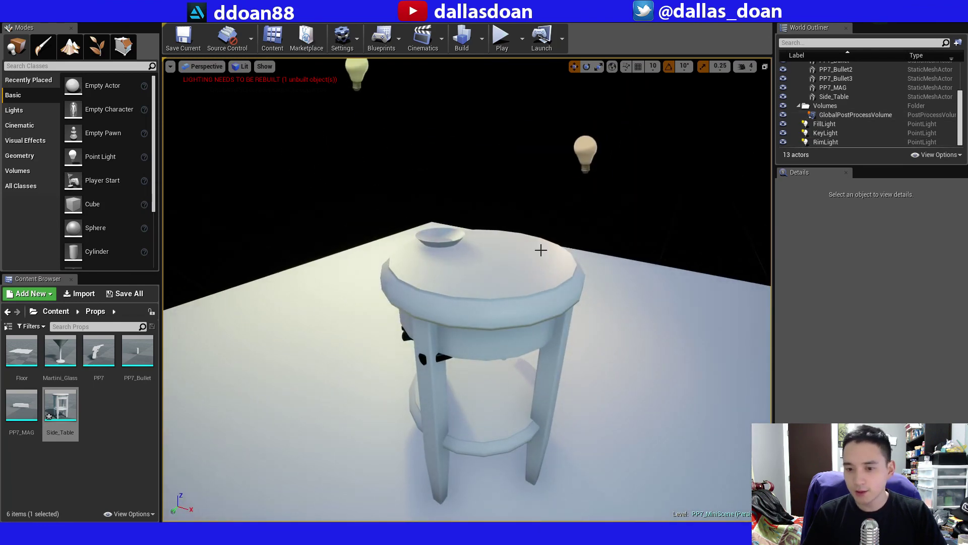
Rotate the Side_Table actor to 90° around Z so the drawer knob faces the front.
left_click(508, 294)
key("e")
left_click_drag(506, 490, 434, 484)
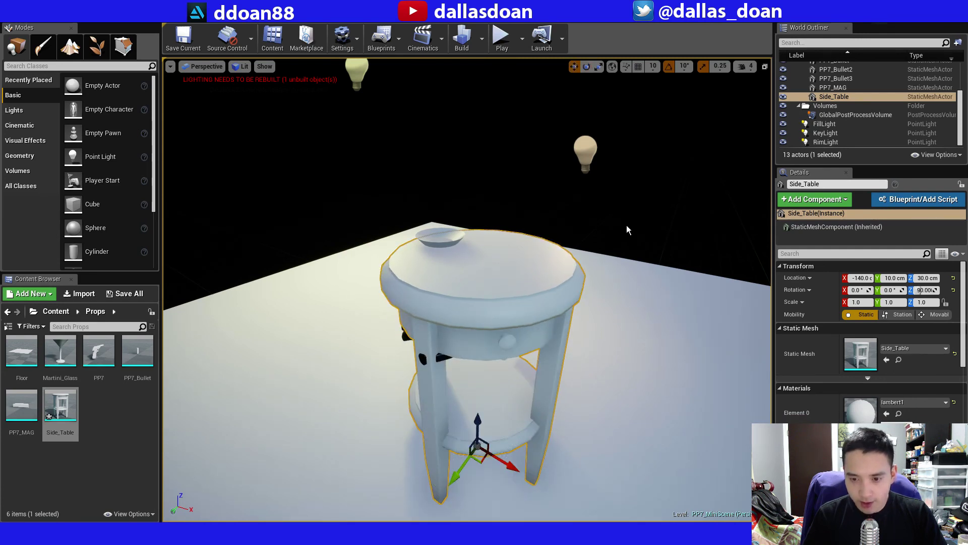
left_click(635, 226)
right_click_drag(621, 207, 640, 211)
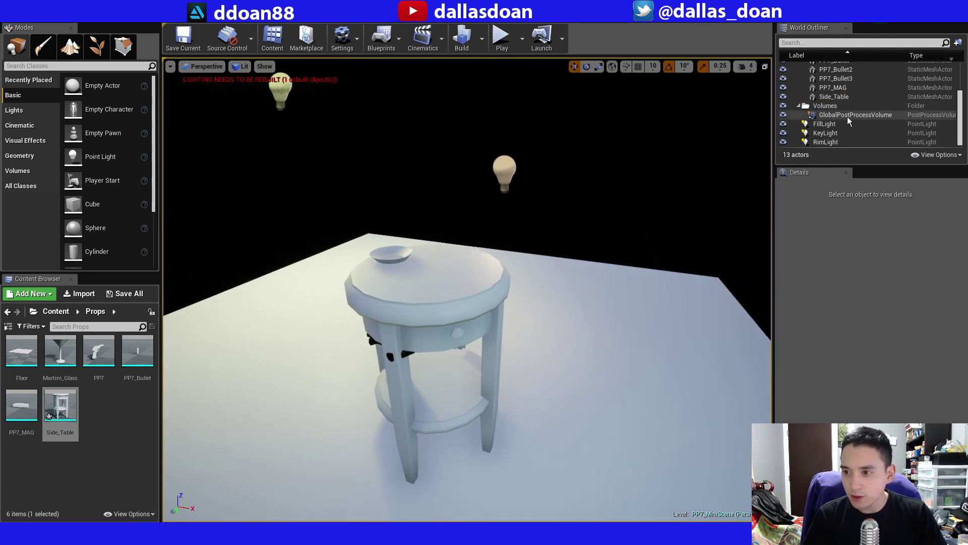
Select Martini_Glass, PP7, the three PP7 bullets and PP7_MAG together and raise them onto the new tabletop.
scroll(854, 114, "up", 2)
left_click(847, 85)
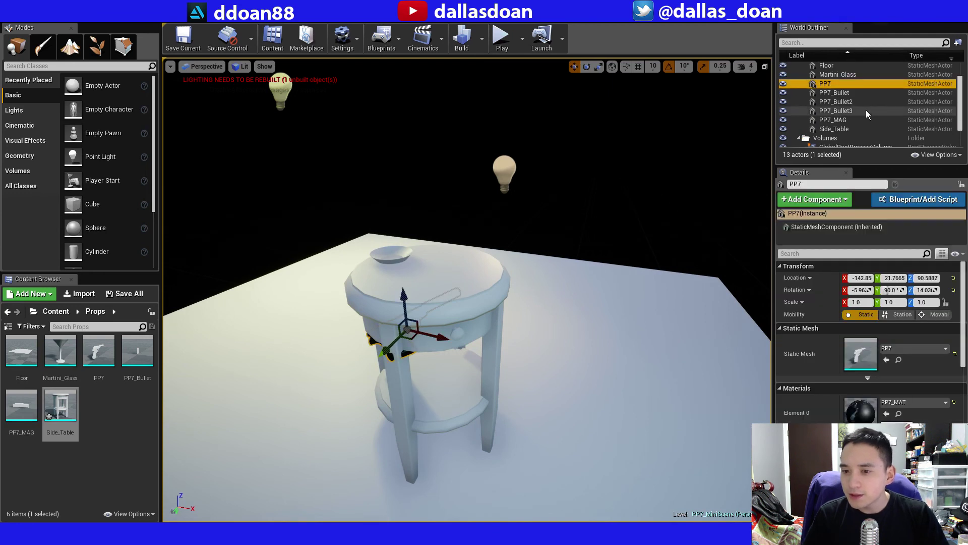
left_click(868, 93, "ctrl")
left_click(867, 111, "shift")
left_click(861, 121, "shift")
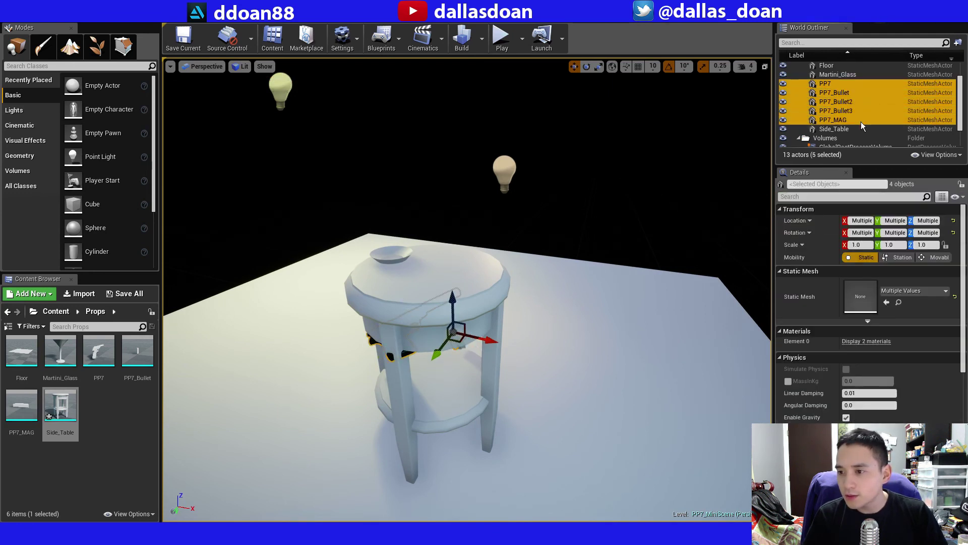
scroll(959, 96, "up", 2)
left_click(832, 102, "shift")
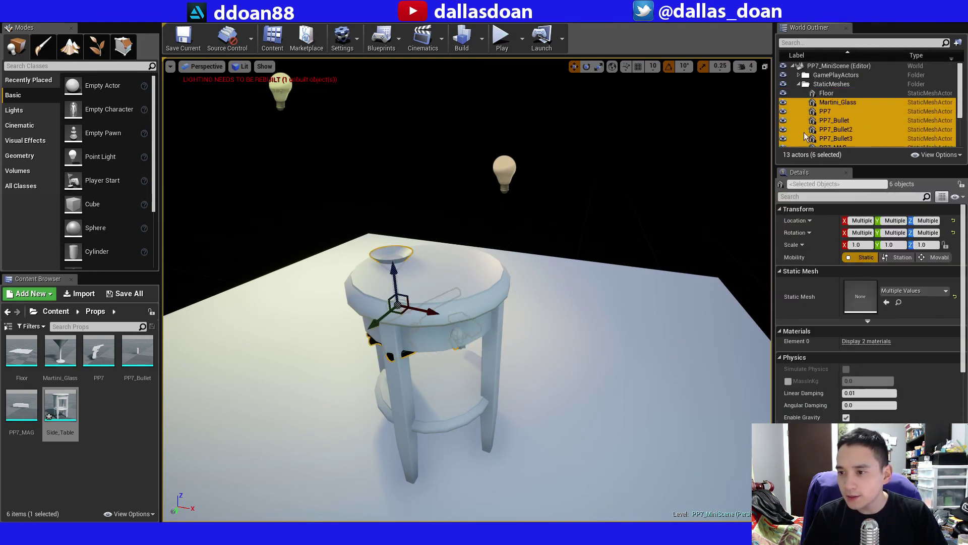
left_click_drag(390, 275, 394, 224)
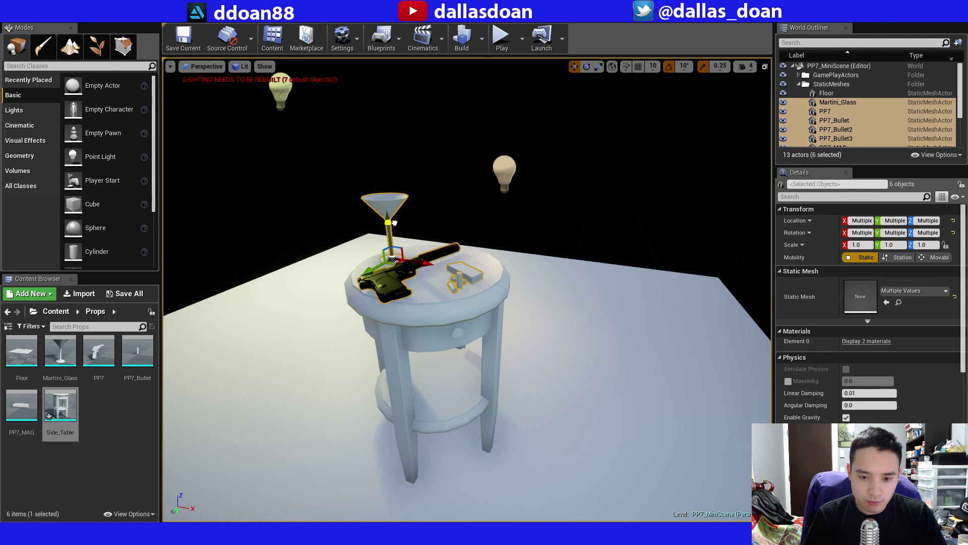
Nudge the PP7 pistol on the tabletop to about Y 20.0 and Z 109.58.
left_click(495, 220)
key("w")
right_click_drag(496, 219, 457, 202)
key("s")
right_click_drag(439, 282, 451, 285)
left_click(452, 313)
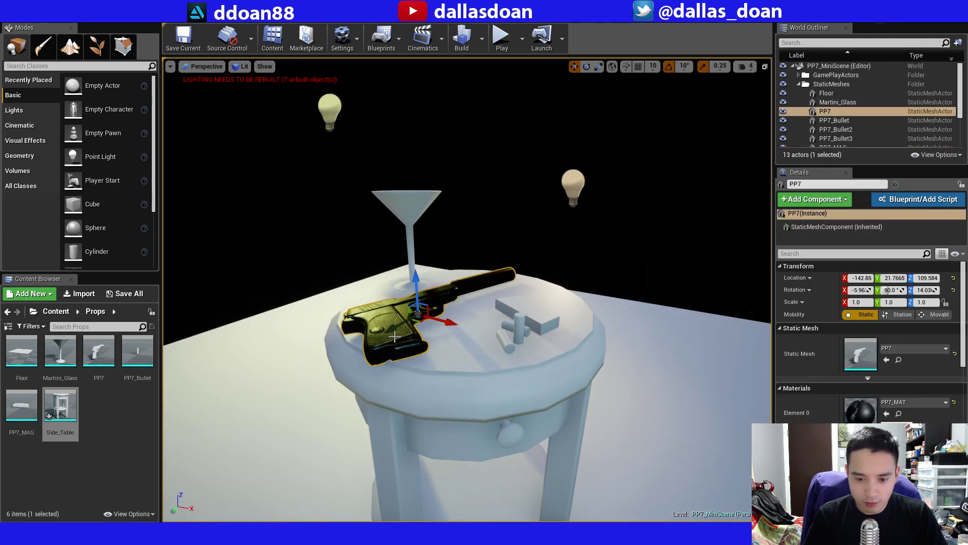
left_click_drag(395, 326, 401, 324)
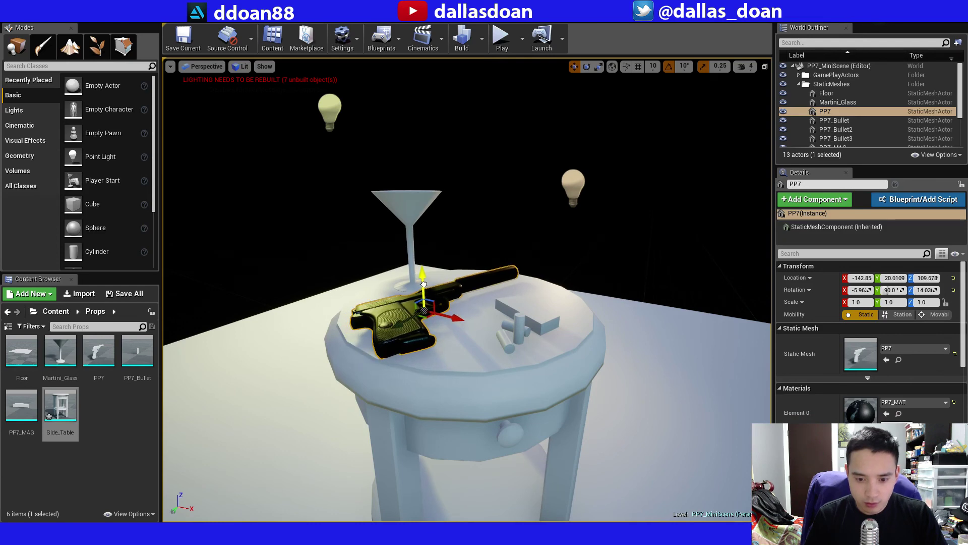
left_click(465, 252)
Select the Floor actor and shift it horizontally beneath the side table.
key("w")
mouse_move(493, 231)
right_mouse_down()
mouse_move(498, 217)
mouse_move(499, 231)
mouse_move(490, 229)
mouse_move(506, 220)
right_mouse_up()
key("s")
key("w")
key("w")
left_click(543, 313)
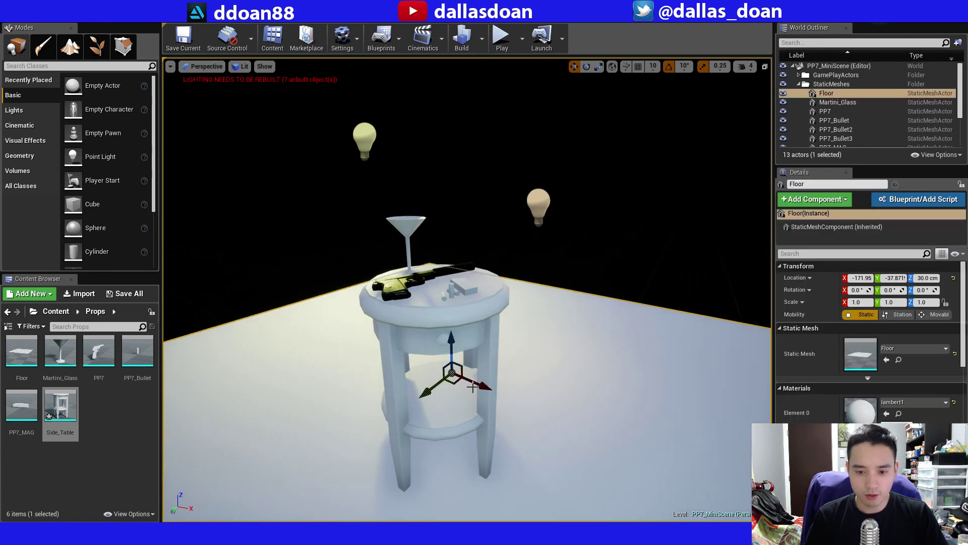
left_click_drag(415, 387, 471, 332)
right_click_drag(471, 332, 491, 346)
key("w")
mouse_move(456, 283)
right_mouse_down()
mouse_move(476, 283)
mouse_move(456, 288)
right_mouse_up()
left_click(606, 202)
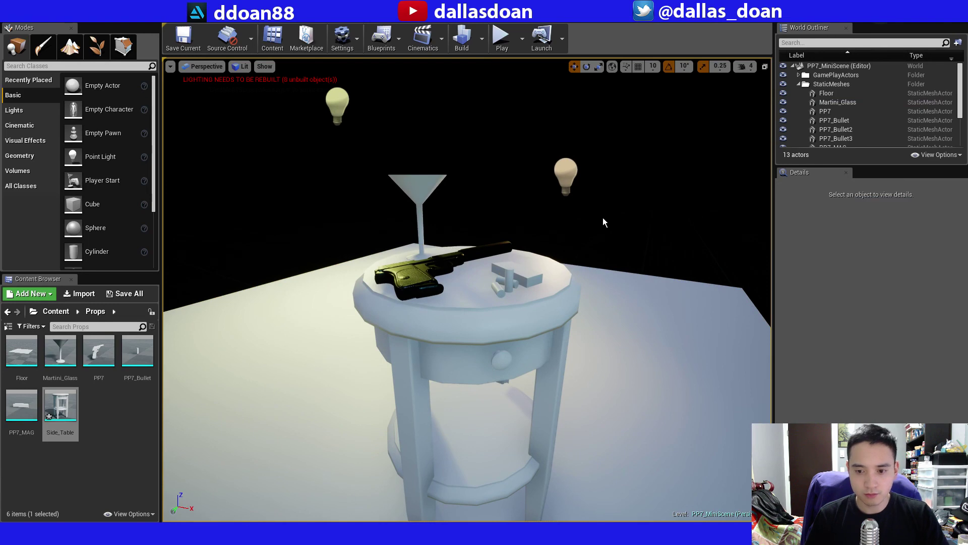
Examine the arrangement of the table, glass, pistol and bullets from several distances and angles.
key("w")
right_click_drag(596, 222, 621, 226)
key("s")
key("w")
key("s")
key("d")
key("s")
key("a")
key("w")
key("s")
key("d")
key("a")
key("w")
key("s")
left_click_drag(596, 250, 595, 247)
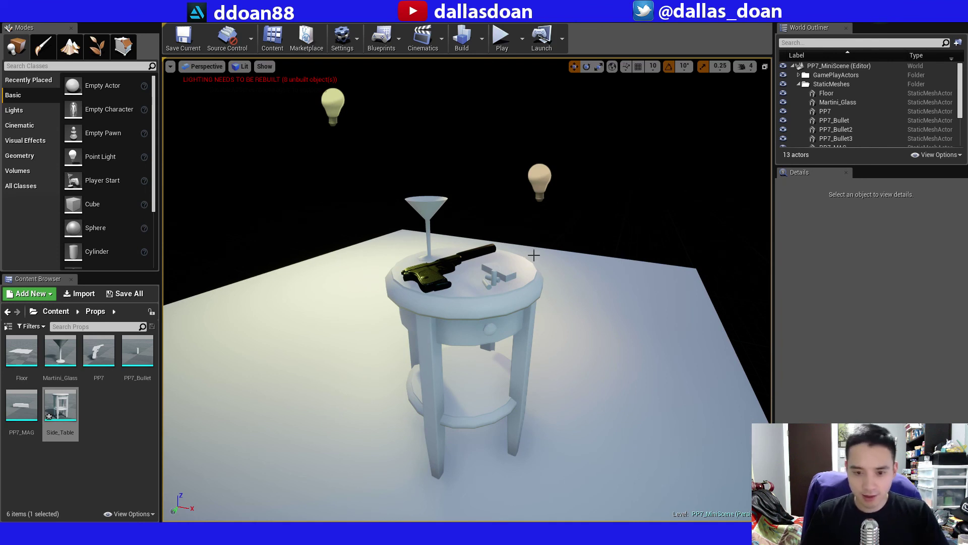
left_click_drag(535, 257, 510, 256)
right_click_drag(511, 264, 534, 255)
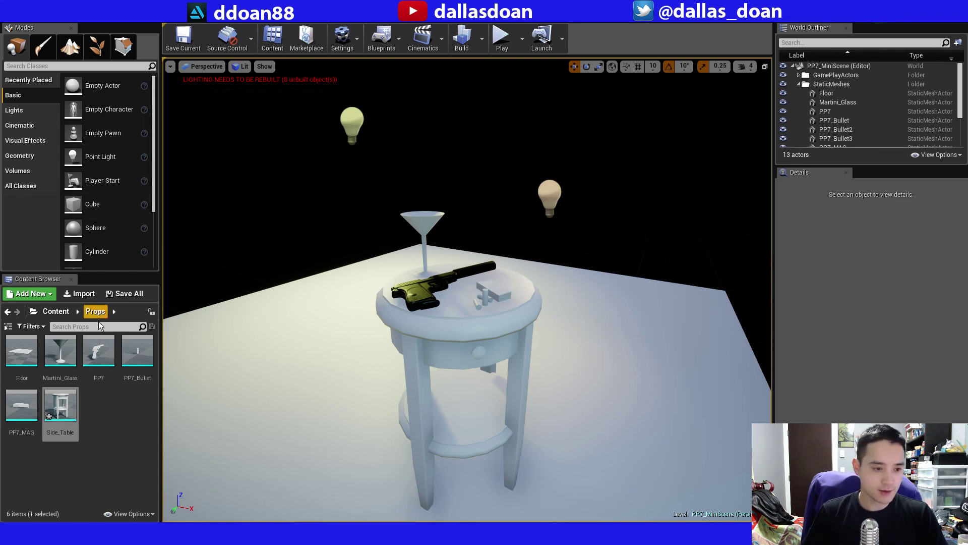
Save all modified content and build the level's lighting.
left_click(125, 294)
left_click(574, 359)
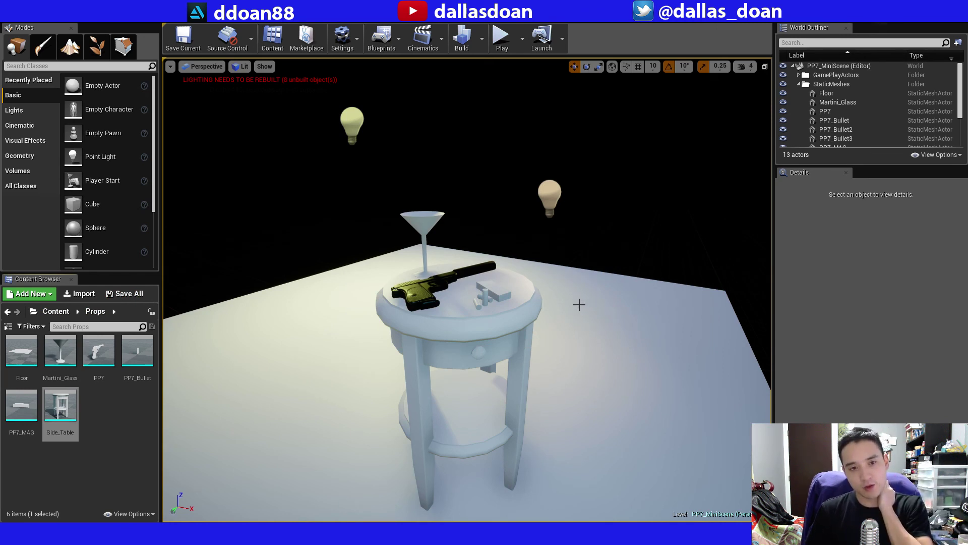
left_click(462, 41)
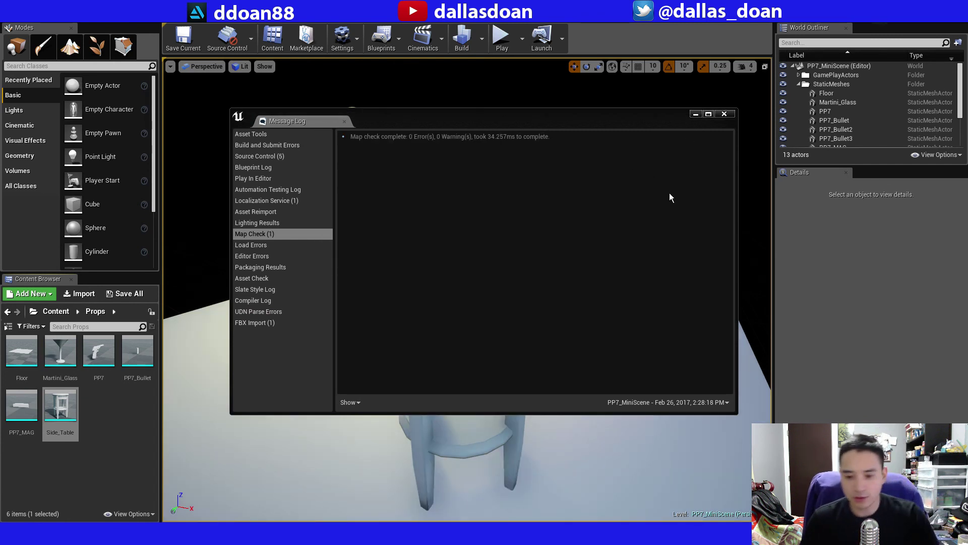
left_click(726, 115)
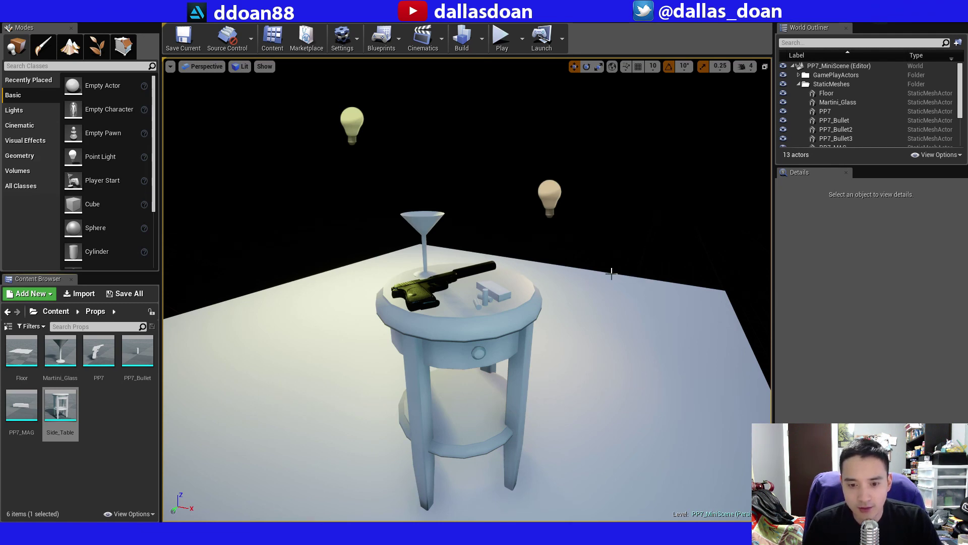
Review the built lighting on the table and its props from above, close up and farther back.
right_click_drag(611, 270, 605, 341)
key("w")
key("w")
key("s")
key("w")
key("s")
left_click_drag(621, 174, 621, 194)
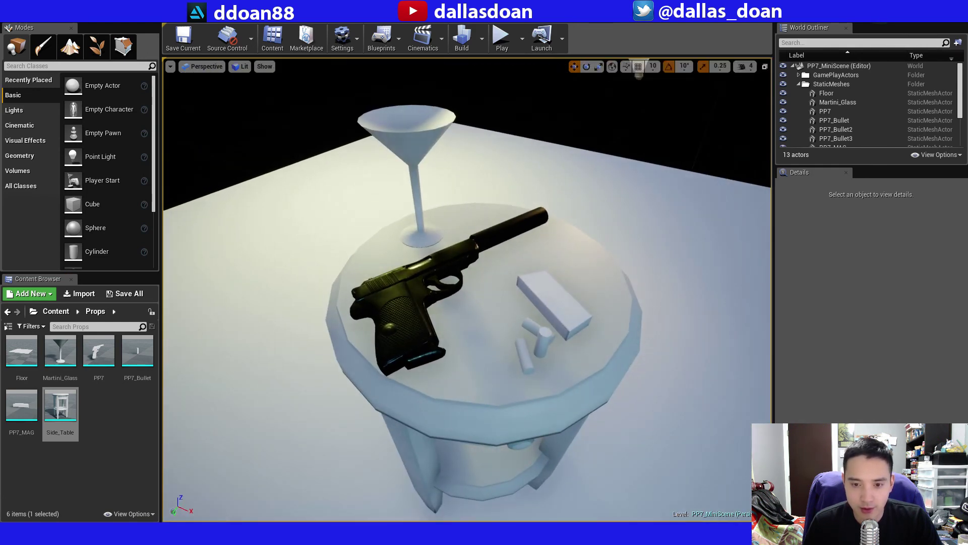
mouse_move(622, 194)
right_mouse_down()
mouse_move(621, 174)
mouse_move(619, 210)
mouse_move(619, 174)
mouse_move(611, 204)
mouse_move(621, 204)
mouse_move(591, 207)
mouse_move(598, 214)
mouse_move(613, 187)
mouse_move(628, 188)
mouse_move(615, 215)
mouse_move(625, 184)
right_mouse_up()
key("s")
key("s")
key("a")
key("w")
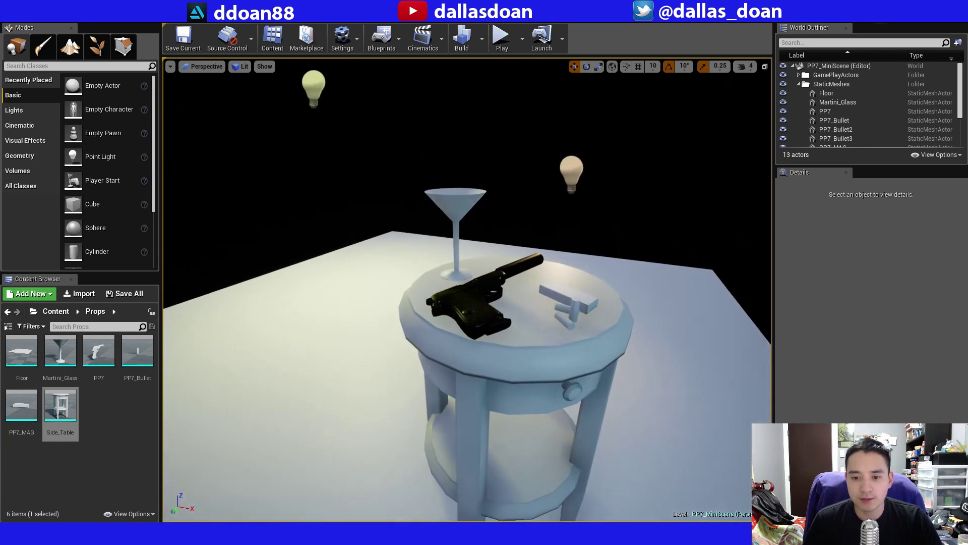
key("s")
right_click_drag(560, 271, 567, 268)
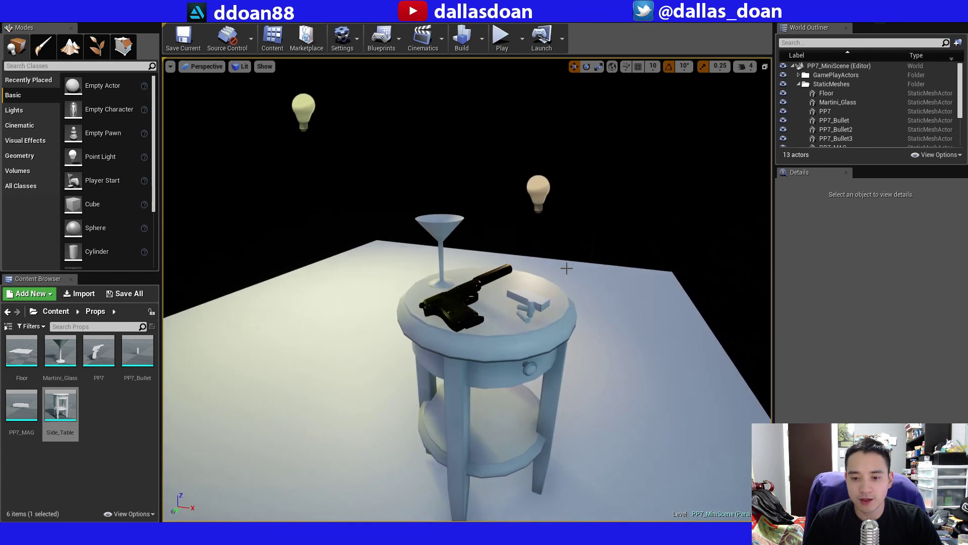
key("s")
right_click_drag(517, 303, 499, 463)
key("d")
key("a")
key("d")
key("w")
key("a")
key("w")
scroll(510, 409, "down", 3)
Rotate the Side_Table actor to 70° around Z to angle its drawer and legs in the composition.
left_click(496, 402)
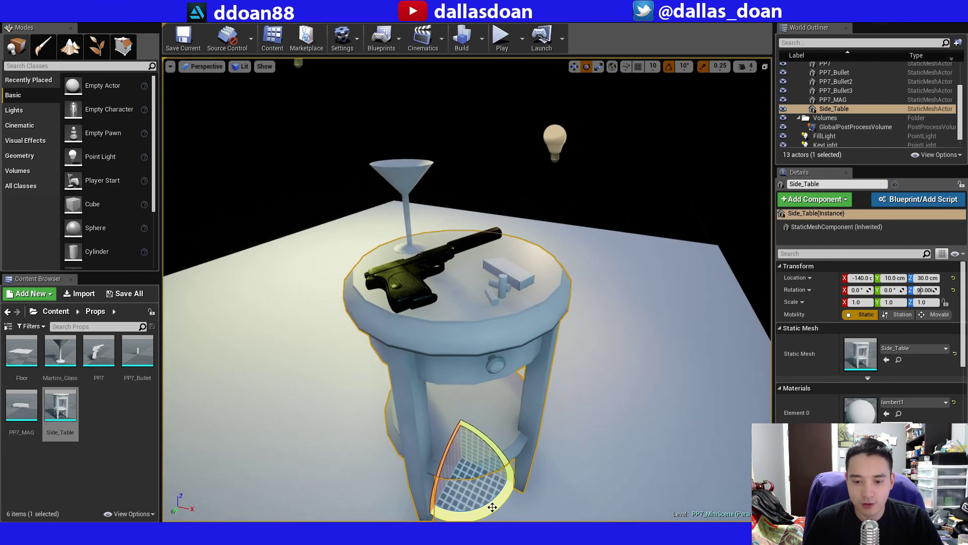
left_click_drag(493, 507, 509, 439)
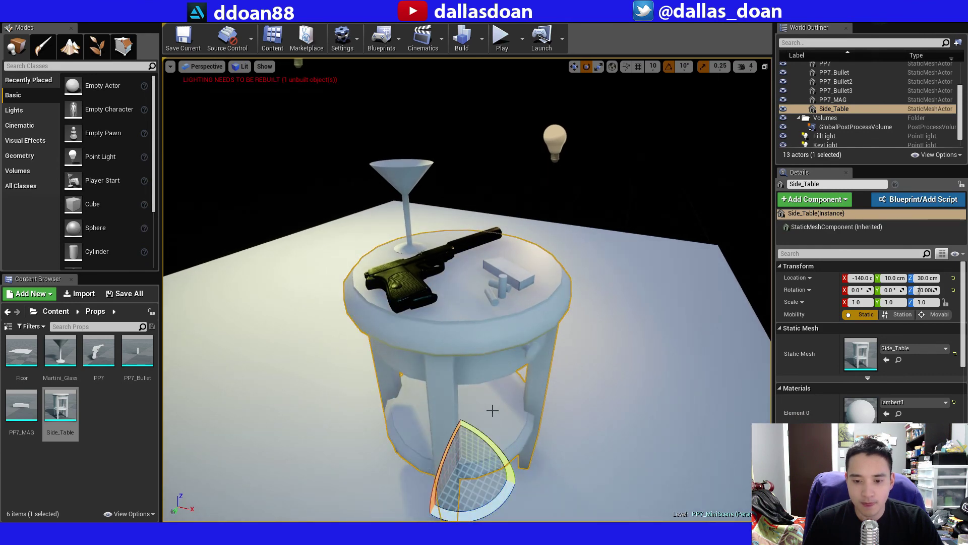
right_click_drag(492, 410, 493, 348)
left_click(469, 237)
right_click_drag(489, 308, 516, 452)
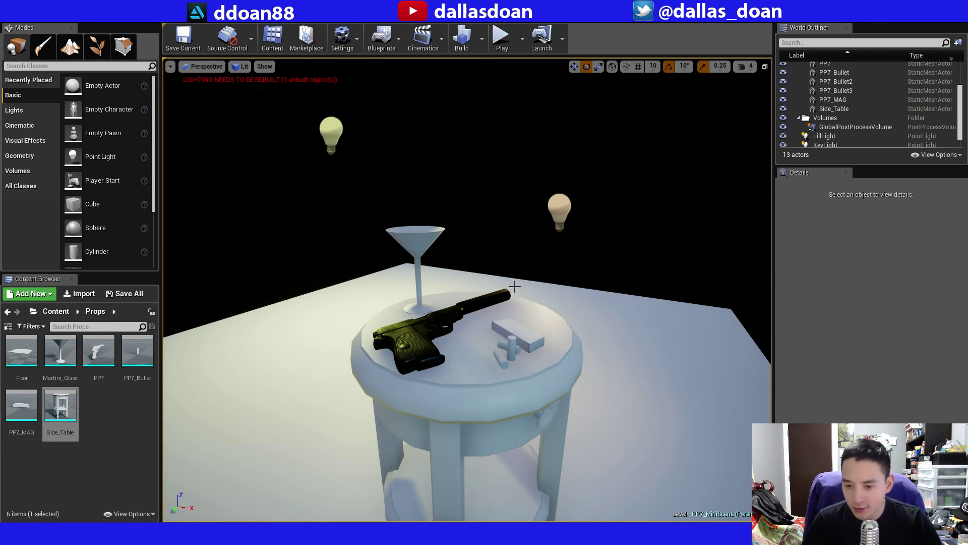
Rebuild the level's lighting for the rotated table and check the result from slightly different angles.
right_click_drag(515, 286, 513, 317)
left_click(463, 40)
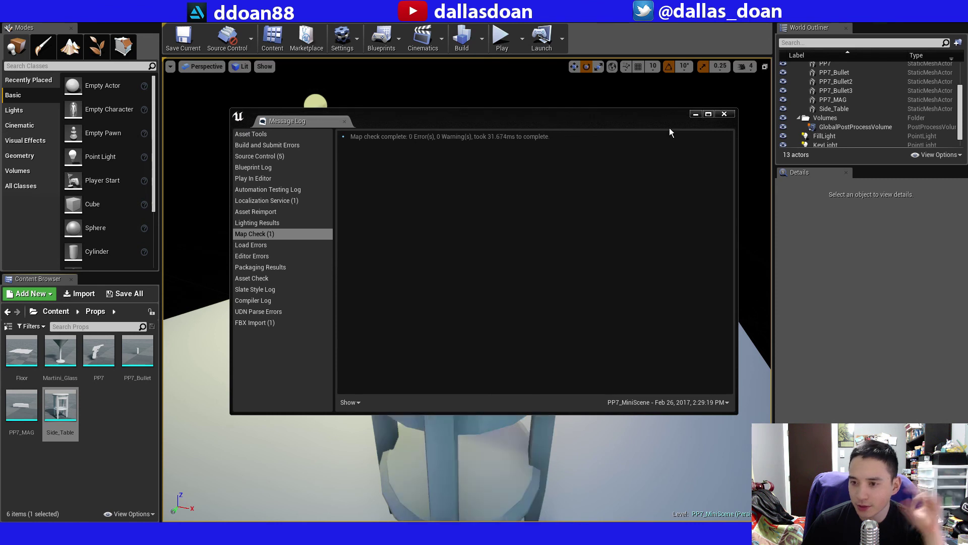
left_click(724, 114)
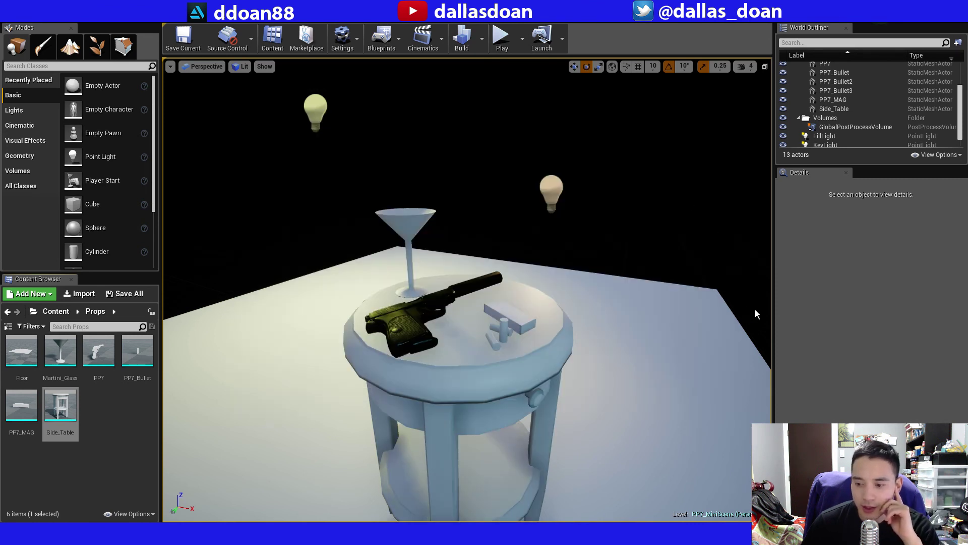
mouse_move(631, 234)
right_mouse_down()
mouse_move(605, 219)
mouse_move(631, 242)
right_mouse_up()
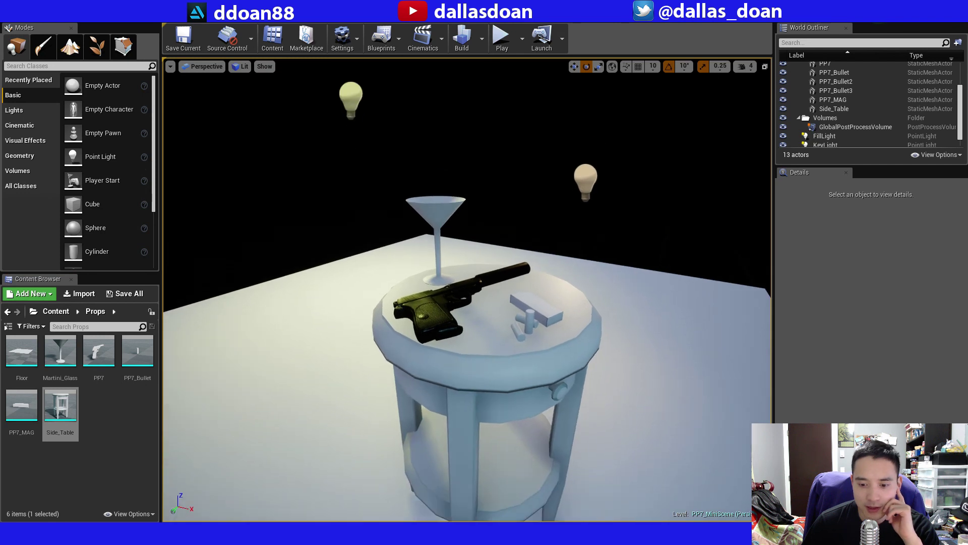
right_click_drag(615, 284, 616, 273)
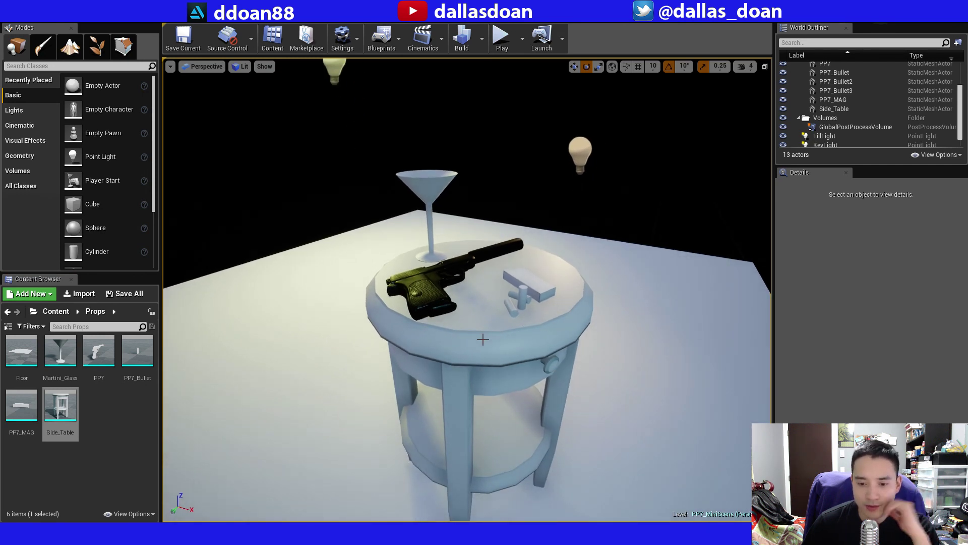
Switch to Maya and examine the Side_Table in smooth mesh preview, from the drawer down to the undersides of the legs.
right_click_drag(483, 339, 482, 338)
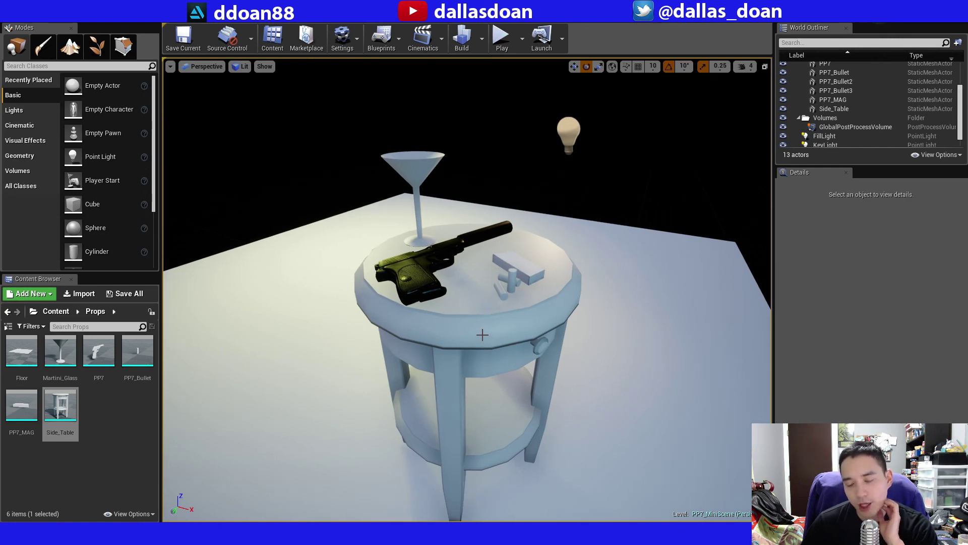
key("alt+Tab")
left_click(638, 306)
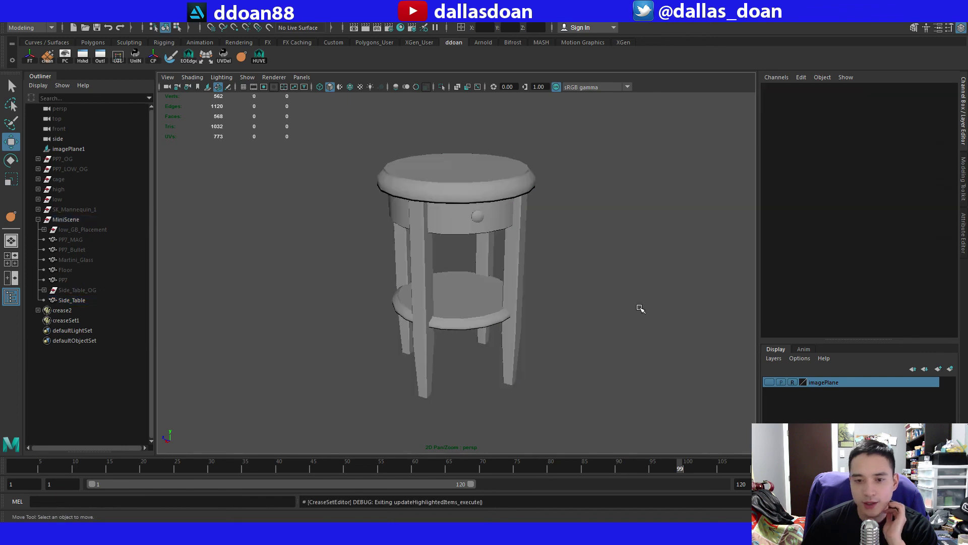
scroll(491, 216, "up", 2)
mouse_move(525, 231)
left_mouse_down("alt")
mouse_move(519, 272)
mouse_move(553, 267)
mouse_move(544, 238)
mouse_move(558, 274)
mouse_move(540, 301)
mouse_move(536, 235)
mouse_move(522, 247)
mouse_move(618, 248)
mouse_move(551, 288)
mouse_move(553, 313)
mouse_move(523, 227)
left_mouse_up("alt")
left_click(491, 216)
key("3")
left_click(558, 286)
scroll(540, 301, "up", 2)
left_click(522, 249)
left_click(618, 248)
scroll(523, 227, "up", 3)
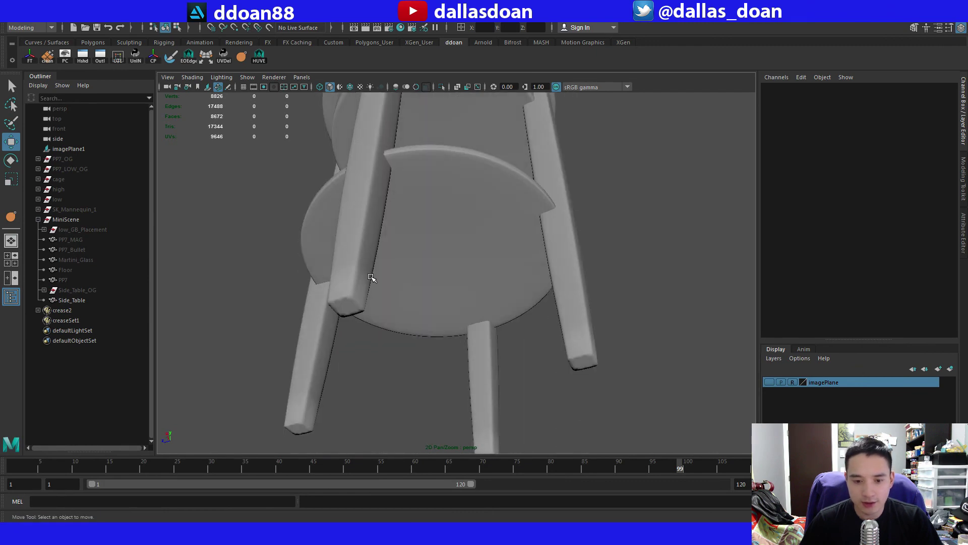
Select the Side_Table and inspect its lower shelf and leg bottoms from below with smooth mesh preview turned off.
left_click(372, 280)
scroll(372, 280, "up", 2)
left_click_drag(372, 280, 480, 307, "alt")
key("1")
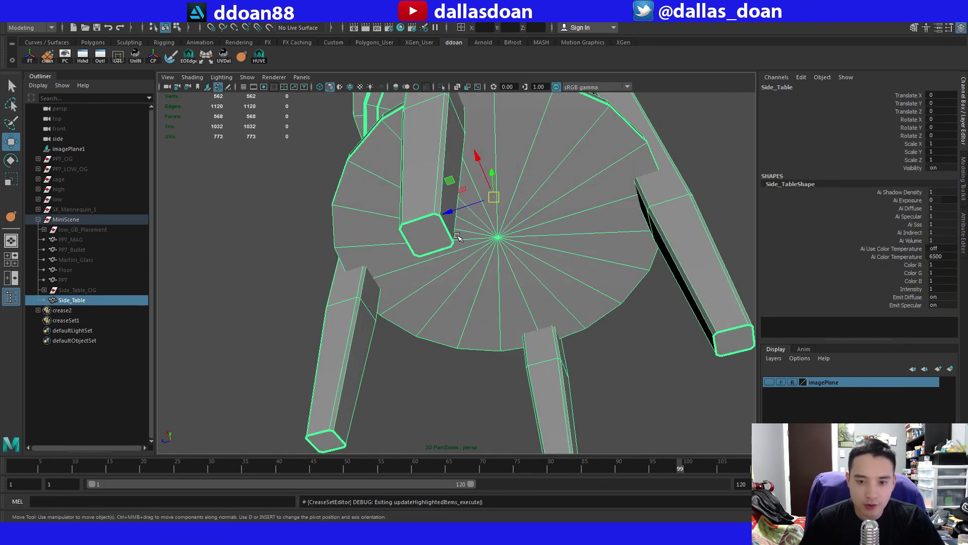
mouse_move(444, 260)
left_mouse_down("alt")
mouse_move(445, 217)
mouse_move(430, 197)
mouse_move(457, 288)
mouse_move(449, 279)
left_mouse_up("alt")
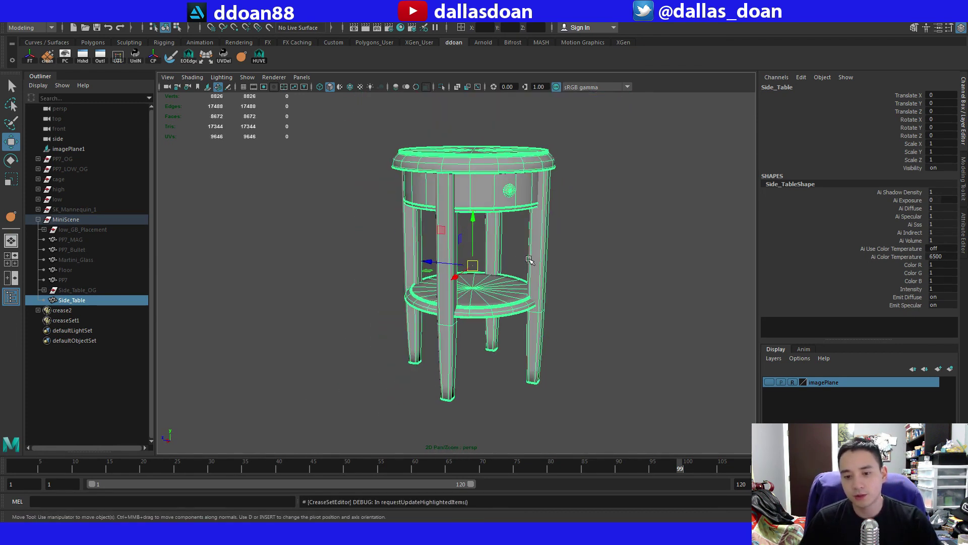
Deselect the Side_Table, review the whole table in smooth mesh preview, and switch back to Unreal Editor.
left_click(594, 271)
key("3")
left_click_drag(594, 270, 570, 274, "alt")
scroll(562, 270, "down", 3)
key("alt+Tab")
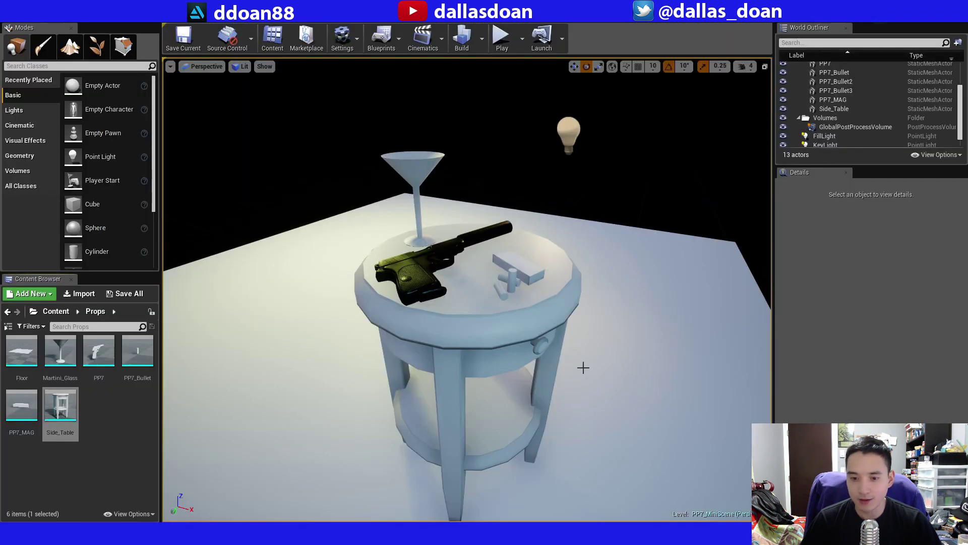